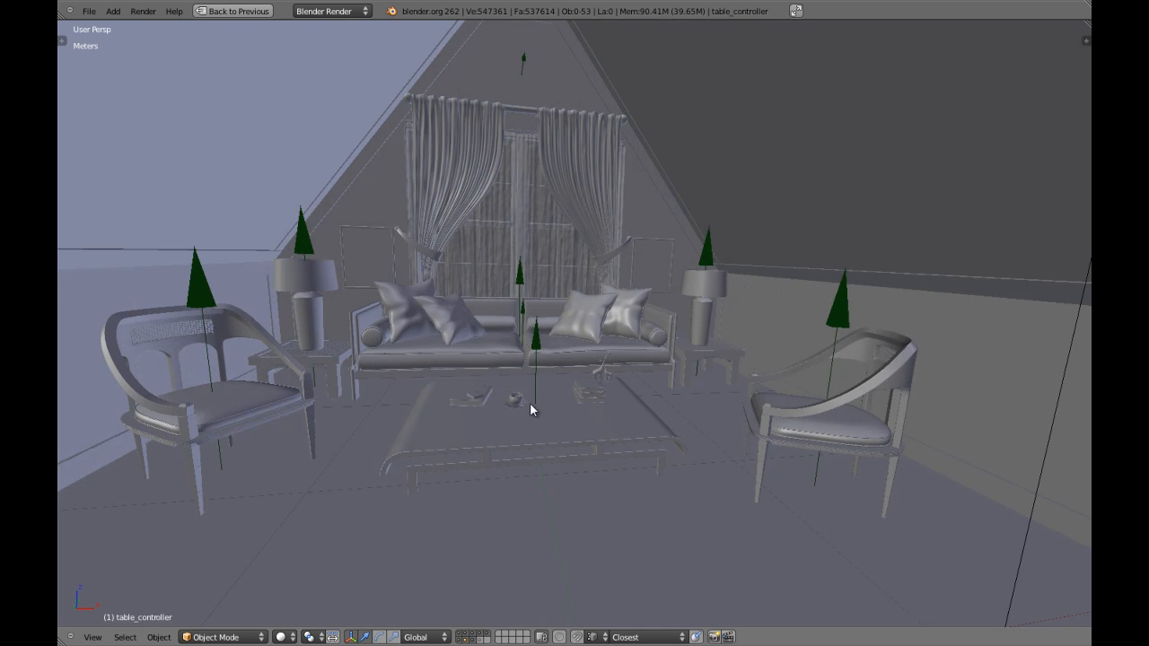
Step: Compare wireframe and solid shading, select the coffee table's controller and then the sofa's controller, and examine the sofa up close
{"action": "key", "text": "z"}
{"action": "key", "text": "z"}
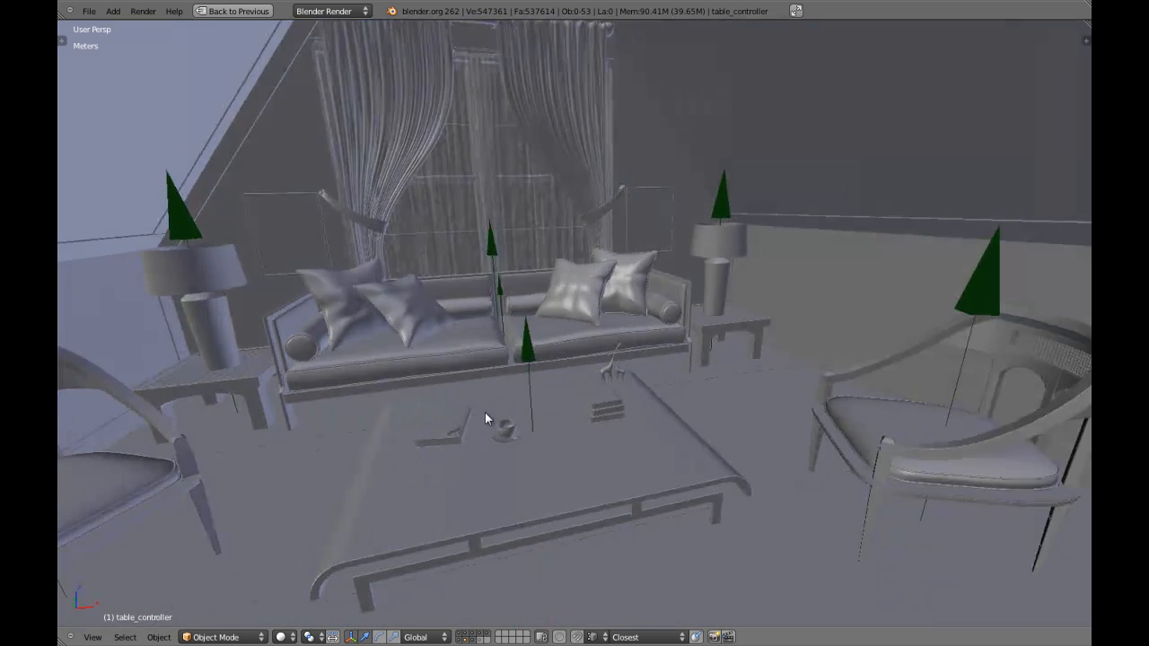
{"action": "right_click", "coordinate": [565, 325]}
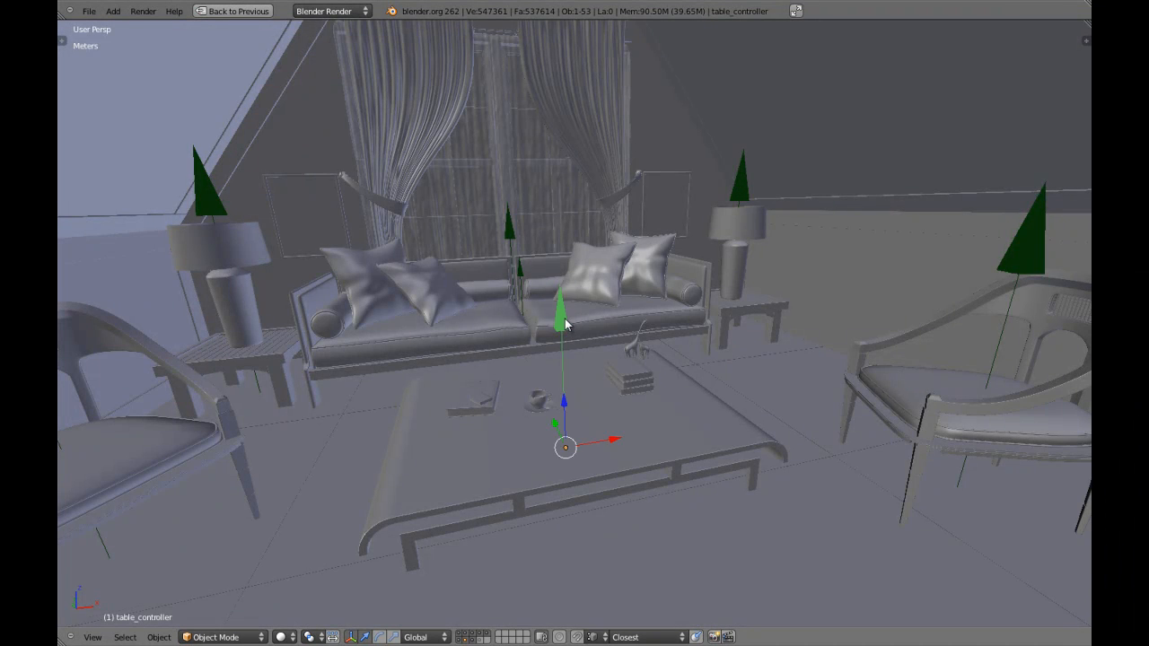
{"action": "scroll", "coordinate": [565, 325], "scroll_direction": "down", "scroll_amount": 5}
{"action": "scroll", "coordinate": [589, 422], "scroll_direction": "up", "scroll_amount": 2}
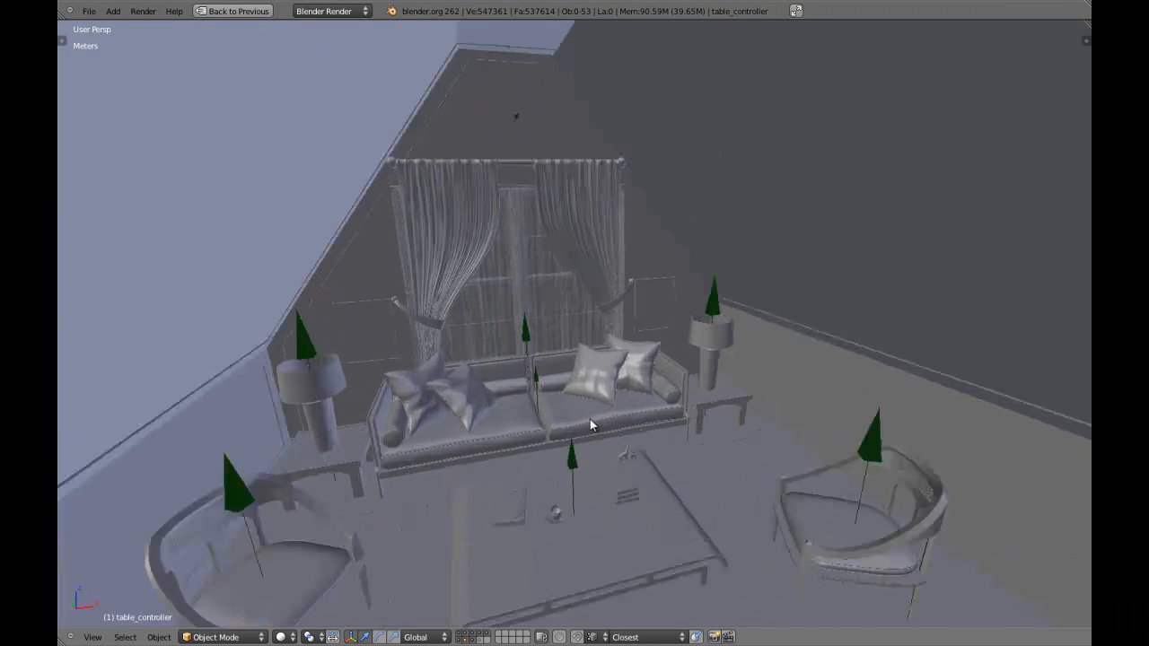
{"action": "right_click", "coordinate": [532, 391]}
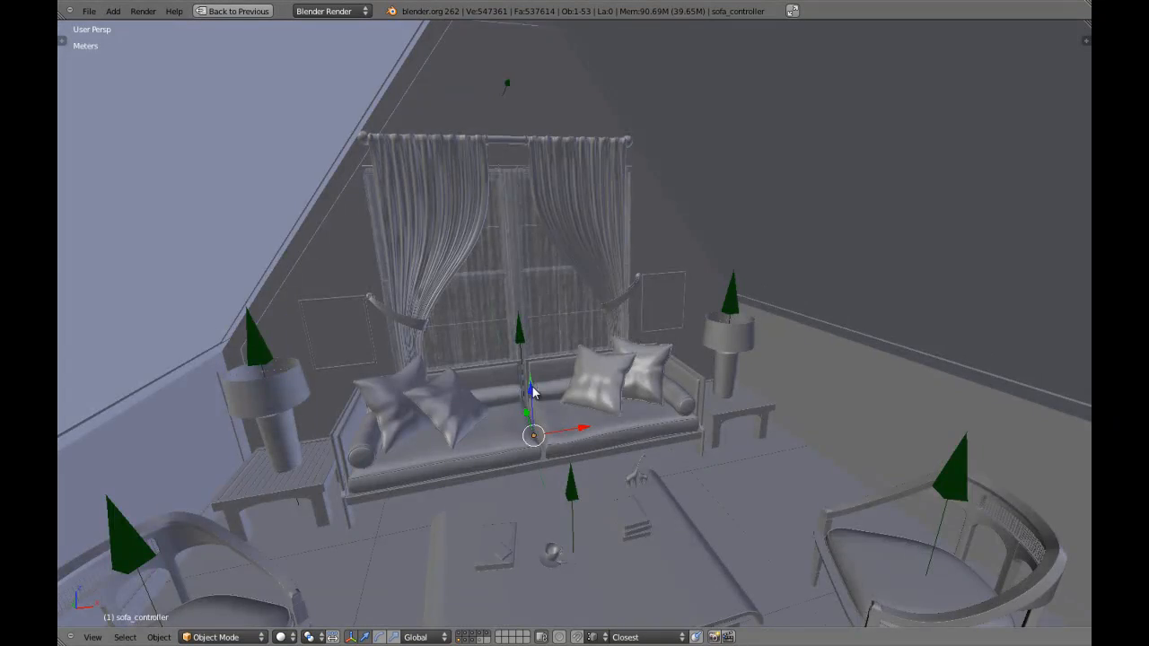
{"action": "key", "text": "KP_Decimal"}
{"action": "key", "text": "a"}
Step: Focus on the front cushion at the sofa's end beside the far armchair and examine the sofa from several angles
{"action": "middle_click_drag", "start_coordinate": [775, 354], "coordinate": [606, 323]}
{"action": "right_click", "coordinate": [491, 271]}
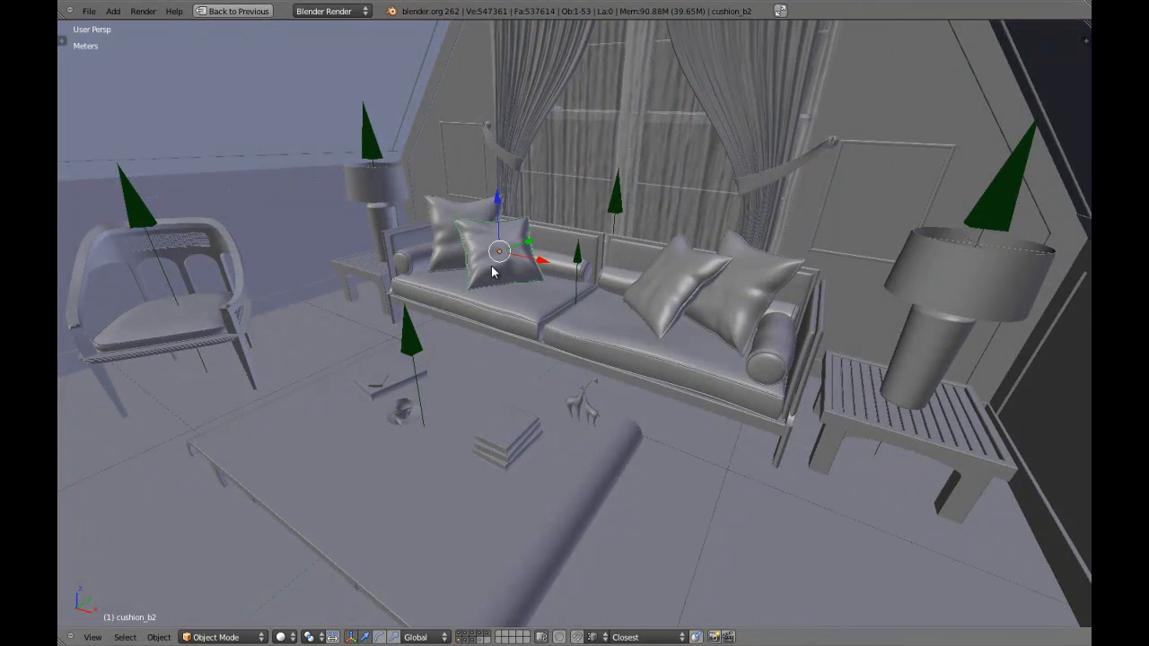
{"action": "key", "text": "KP_Decimal"}
{"action": "middle_click_drag", "start_coordinate": [495, 269], "coordinate": [649, 405]}
{"action": "scroll", "coordinate": [461, 288], "scroll_direction": "down", "scroll_amount": 2}
{"action": "scroll", "coordinate": [592, 332], "scroll_direction": "down", "scroll_amount": 2}
{"action": "scroll", "coordinate": [648, 405], "scroll_direction": "up", "scroll_amount": 2}
{"action": "middle_click_drag", "start_coordinate": [710, 374], "coordinate": [613, 412]}
{"action": "scroll", "coordinate": [615, 356], "scroll_direction": "down", "scroll_amount": 3}
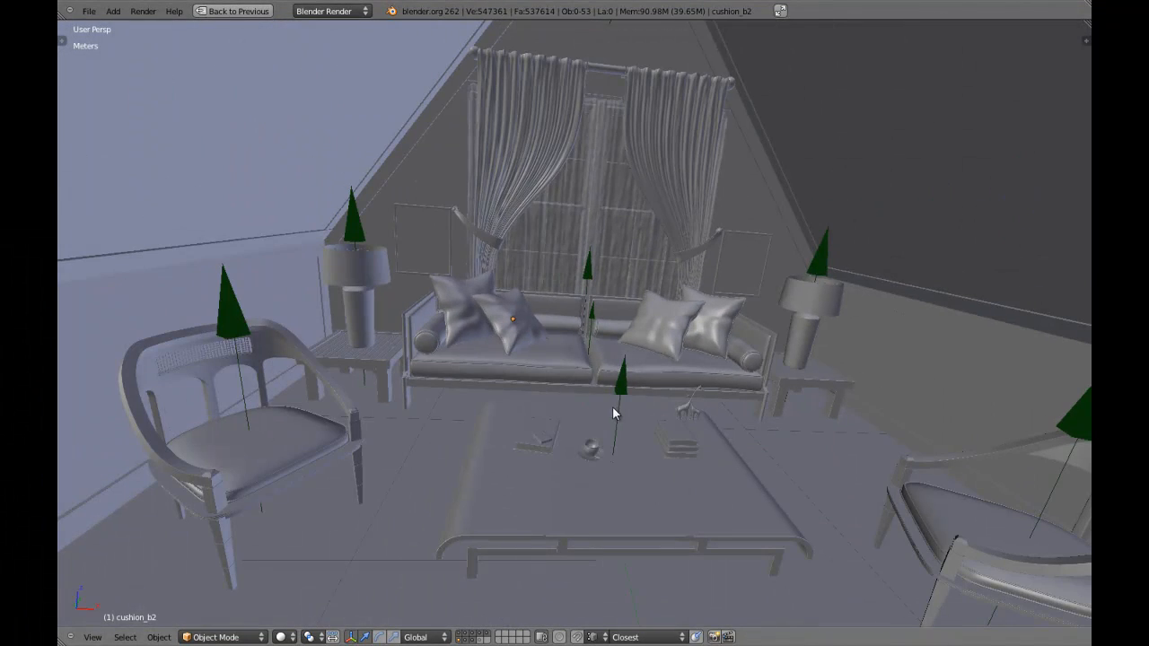
Step: Select the coffee table's controller, examine the whole furnished room from farther back, and clear the selection
{"action": "right_click", "coordinate": [625, 390]}
{"action": "scroll", "coordinate": [626, 392], "scroll_direction": "down", "scroll_amount": 5}
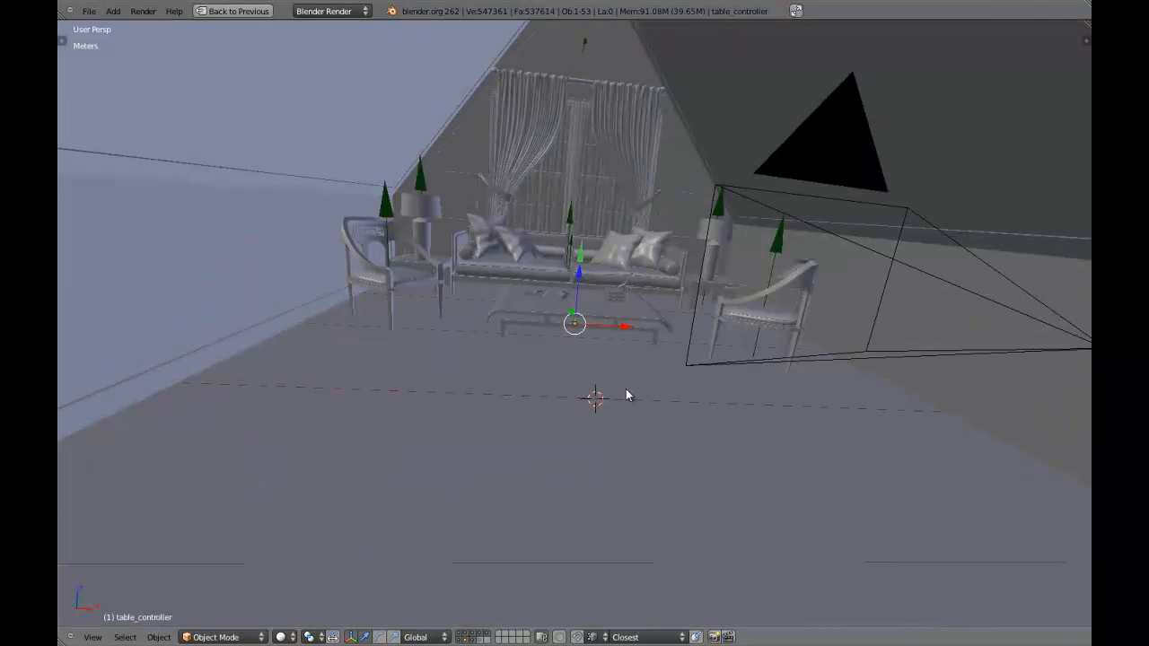
{"action": "middle_click_drag", "start_coordinate": [626, 392], "coordinate": [662, 369]}
{"action": "scroll", "coordinate": [618, 382], "scroll_direction": "up", "scroll_amount": 6}
{"action": "key", "text": "a"}
Step: Isolate the room and window layers, add curtain layer 4, and check the result in wireframe and solid shading
{"action": "key", "text": "2"}
{"action": "key", "text": "shift+3"}
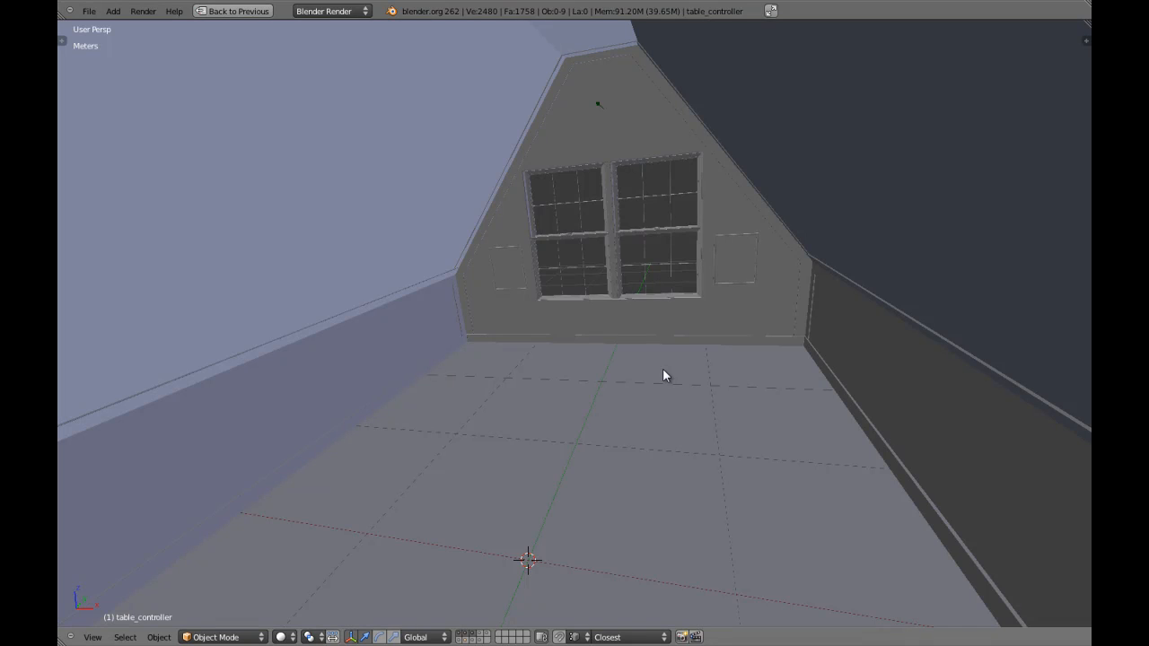
{"action": "key", "text": "shift+4"}
{"action": "key", "text": "z"}
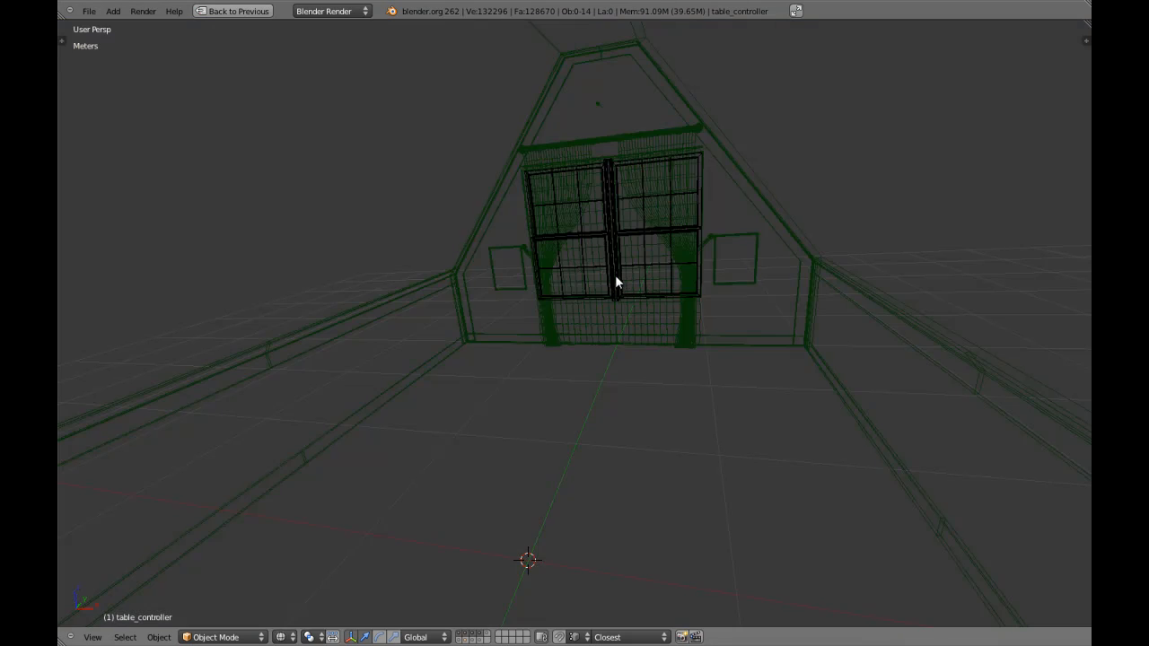
{"action": "key", "text": "z"}
Step: Select all objects in the curtain controller's group and try moving the curtains with the controller
{"action": "right_click", "coordinate": [615, 281]}
{"action": "key", "text": "shift+g"}
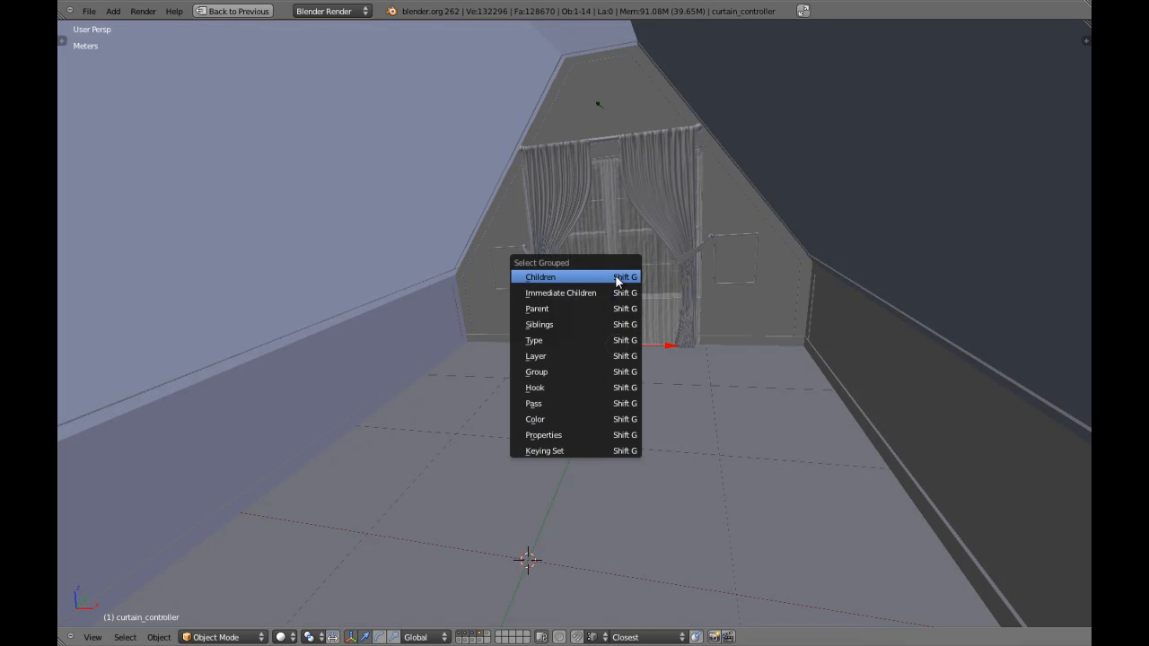
{"action": "left_click", "coordinate": [559, 371]}
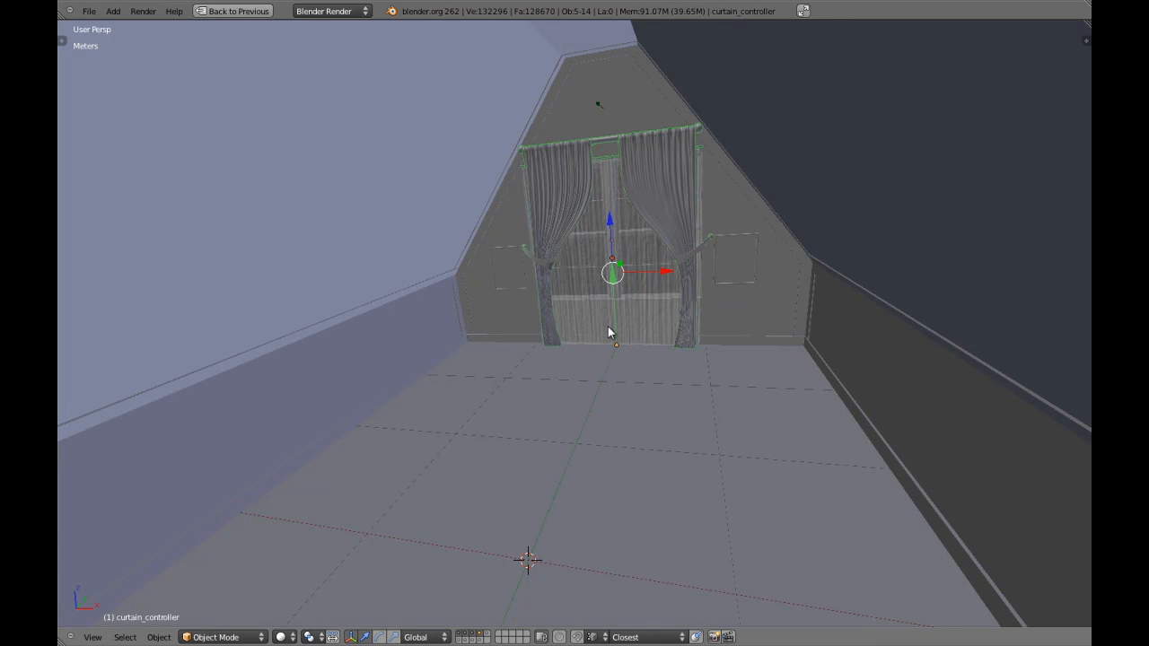
{"action": "middle_click_drag", "start_coordinate": [607, 325], "coordinate": [629, 324]}
{"action": "key", "text": "g"}
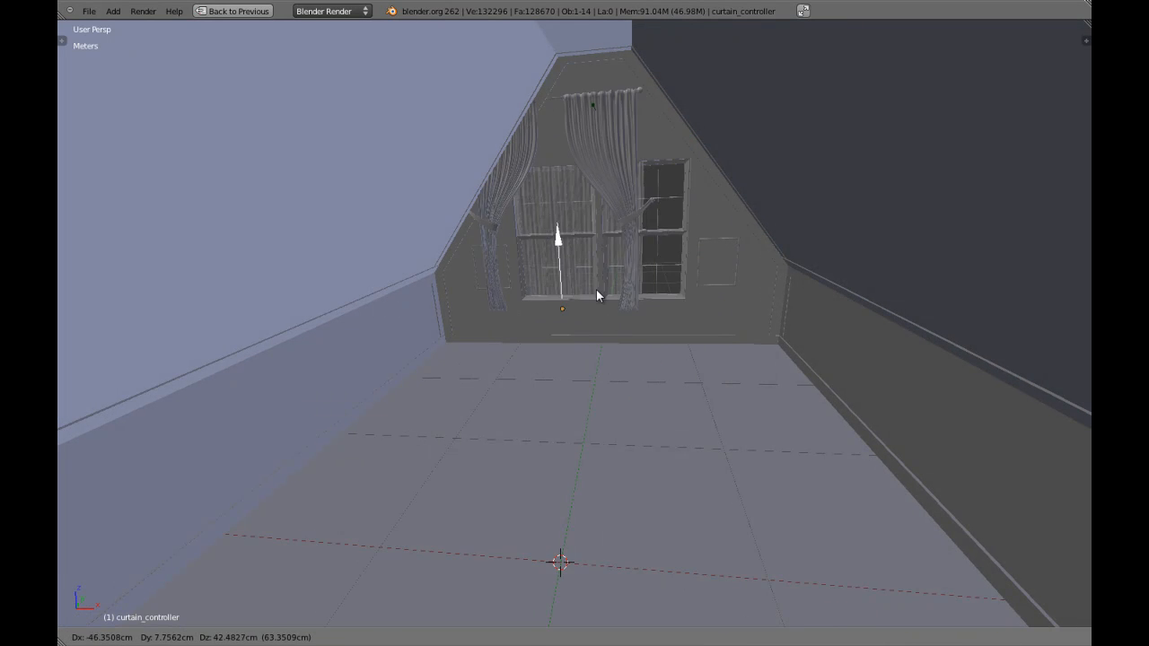
{"action": "right_click", "coordinate": [596, 289]}
Step: Display layers 5 to 8 as well, bringing back the chairs, sofa, tables, lamps and camera, and deselect everything
{"action": "key", "text": "shift+5"}
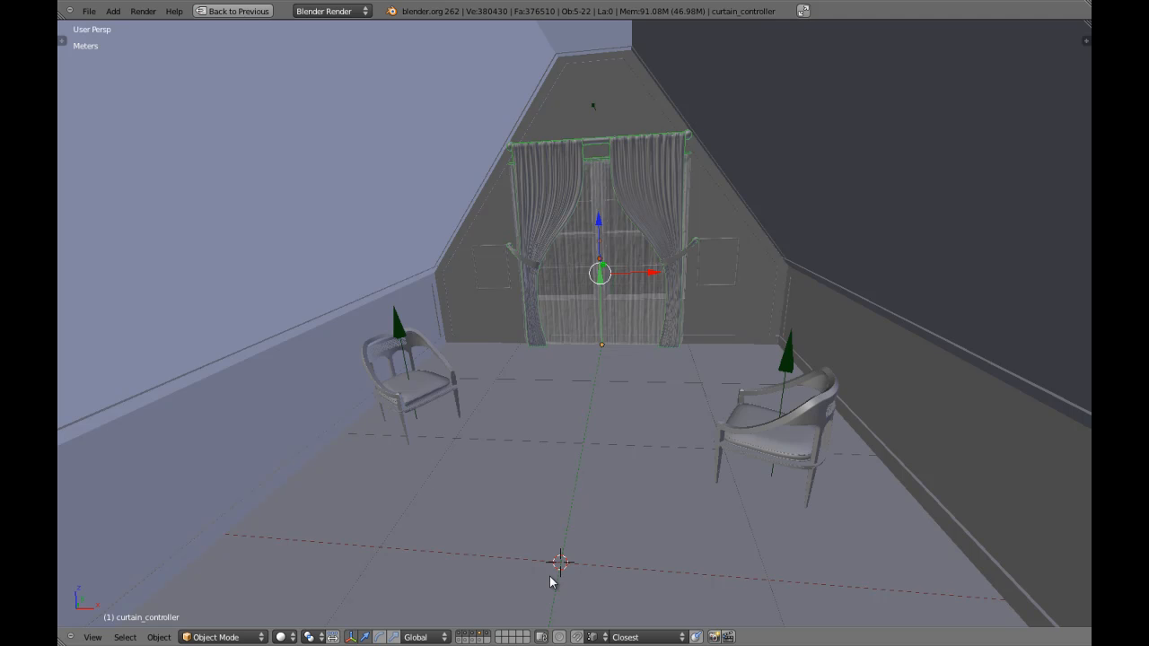
{"action": "key", "text": "shift+6"}
{"action": "key", "text": "shift+7"}
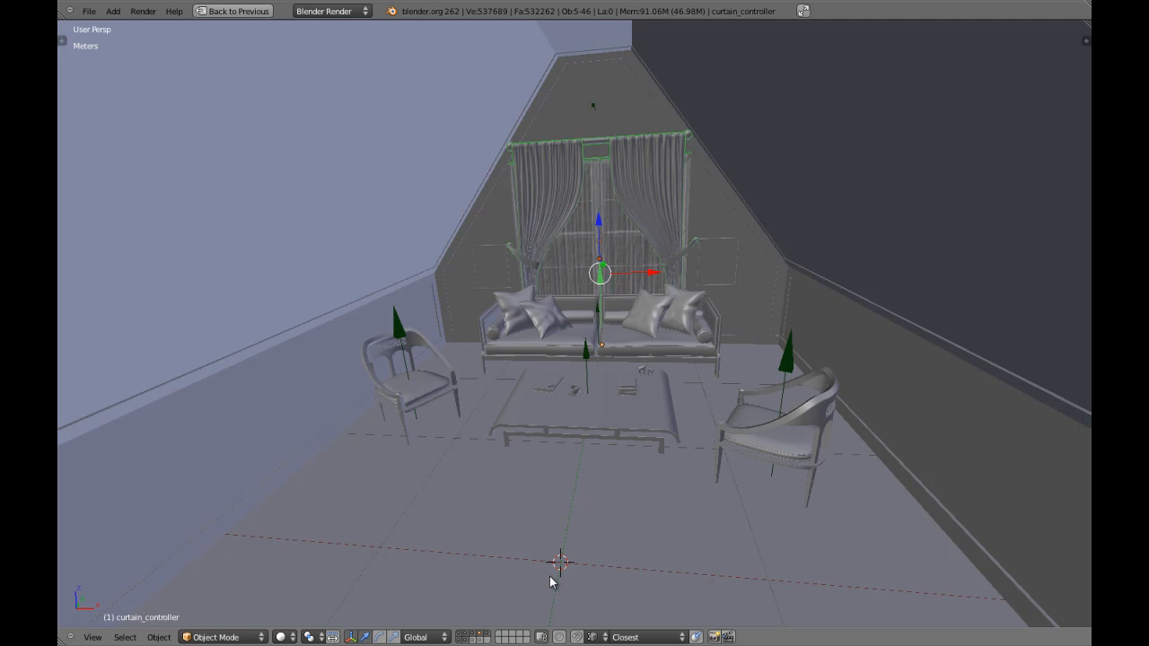
{"action": "key", "text": "shift+8"}
{"action": "scroll", "coordinate": [590, 485], "scroll_direction": "up", "scroll_amount": 6}
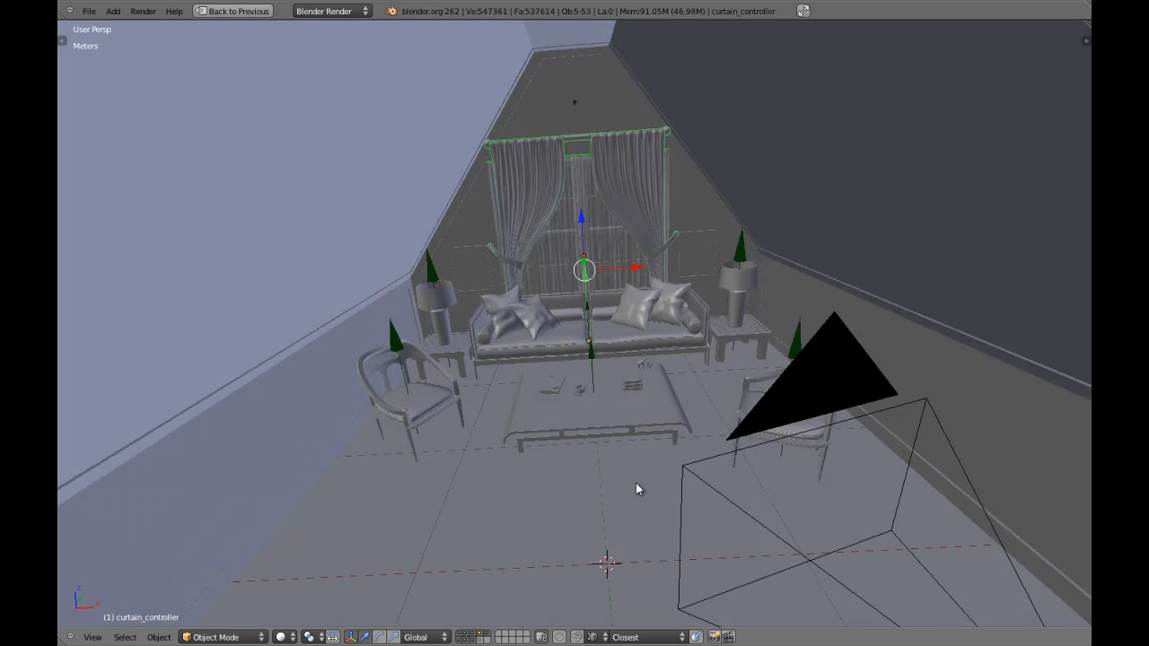
{"action": "key", "text": "a"}
Step: View the furnished room through the scene camera and compare it in wireframe and solid shading
{"action": "middle_click_drag", "start_coordinate": [450, 485], "coordinate": [553, 379]}
{"action": "scroll", "coordinate": [646, 382], "scroll_direction": "up", "scroll_amount": 3}
{"action": "key", "text": "KP_0"}
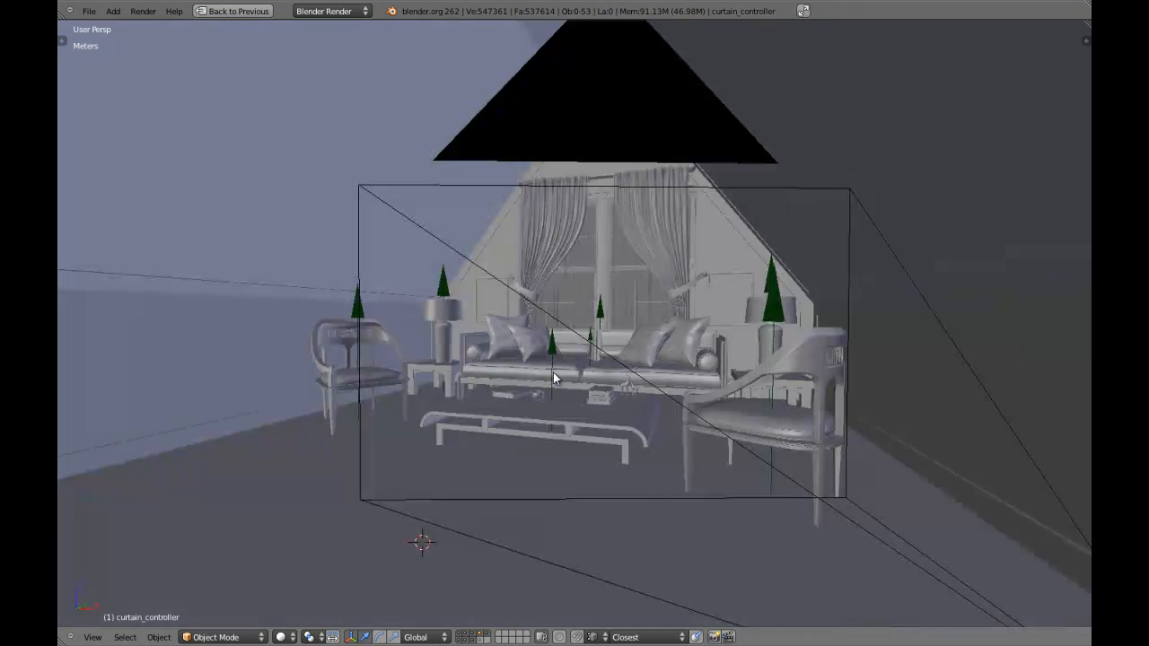
{"action": "key", "text": "z"}
{"action": "key", "text": "z"}
{"action": "key", "text": "z"}
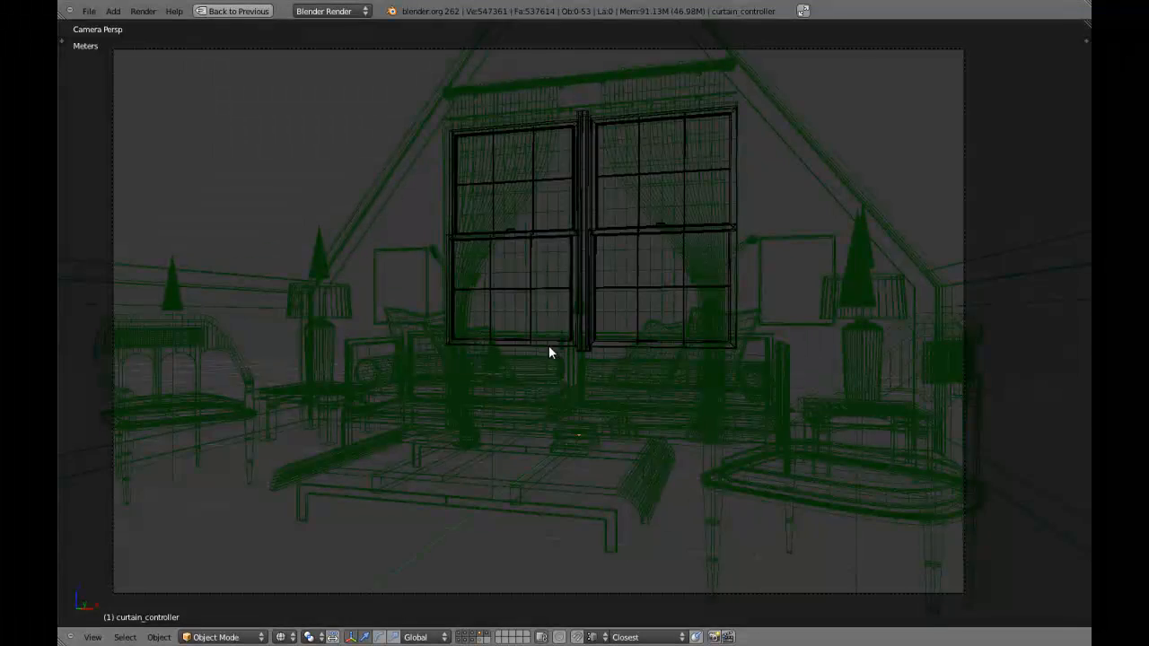
{"action": "key", "text": "z"}
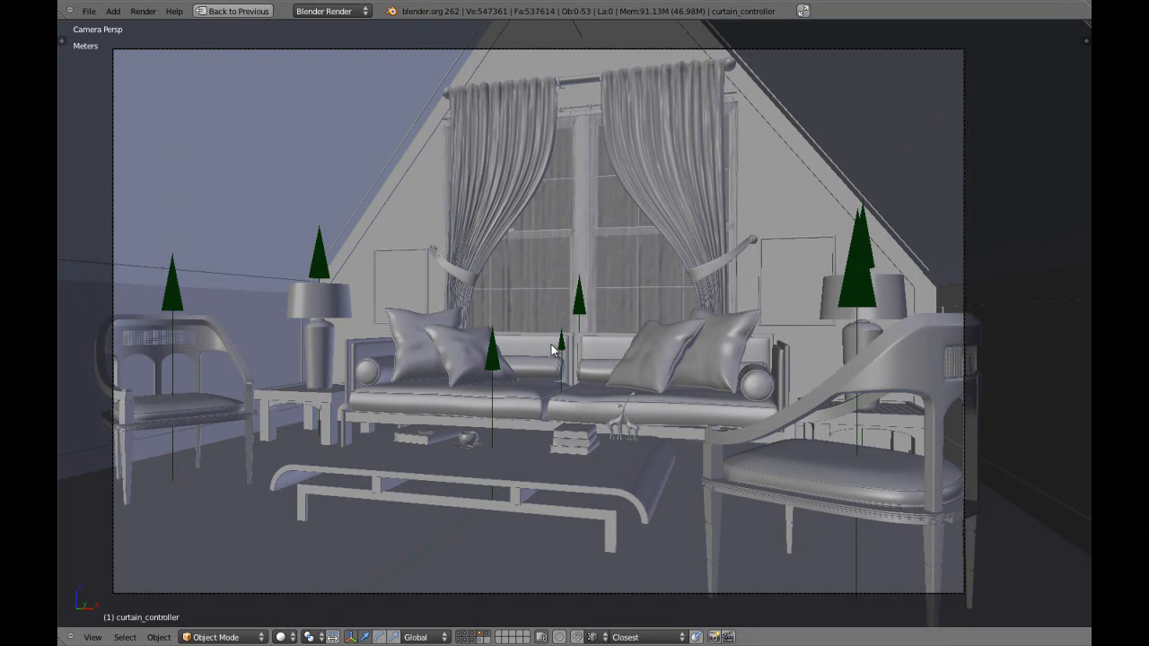
Step: Select the coffee table's controller, leave the camera view, and examine the living room arrangement from several angles
{"action": "right_click", "coordinate": [494, 368]}
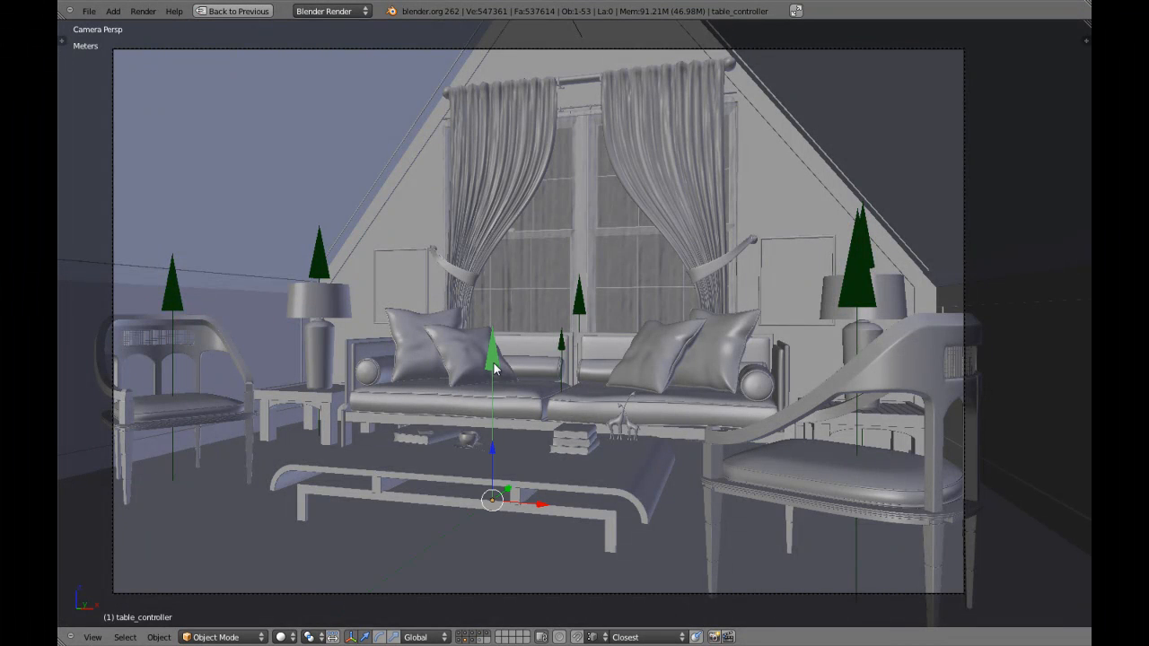
{"action": "key", "text": "KP_0"}
{"action": "middle_click_drag", "start_coordinate": [533, 302], "coordinate": [683, 358]}
{"action": "scroll", "coordinate": [683, 358], "scroll_direction": "up", "scroll_amount": 5}
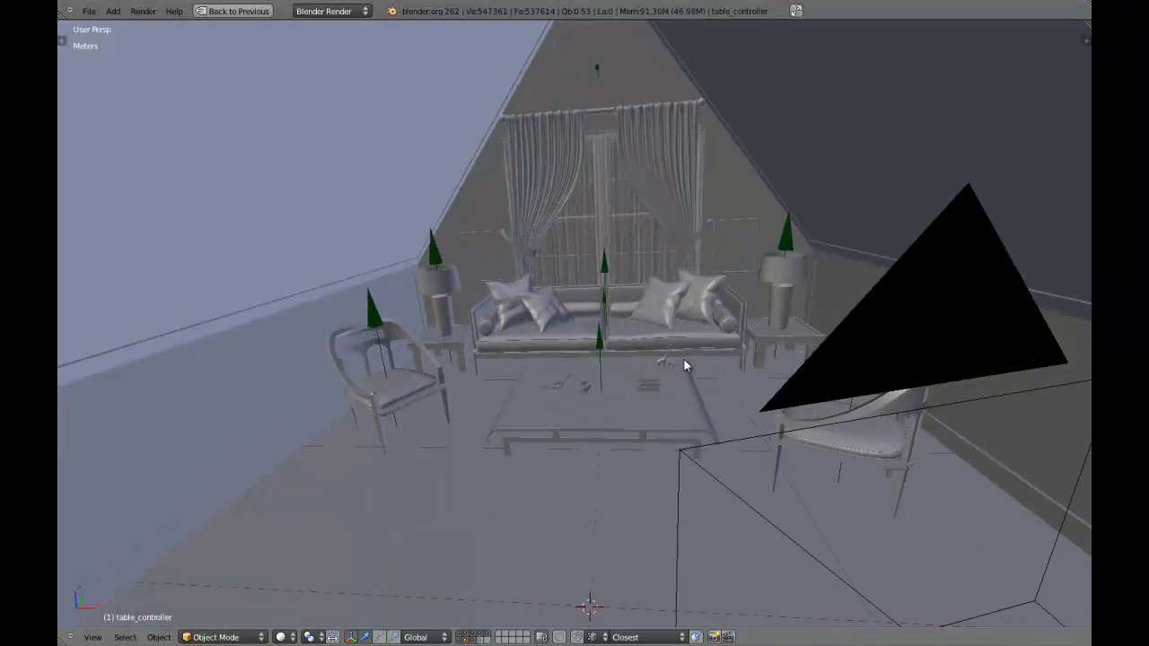
{"action": "middle_click_drag", "start_coordinate": [751, 367], "coordinate": [826, 375]}
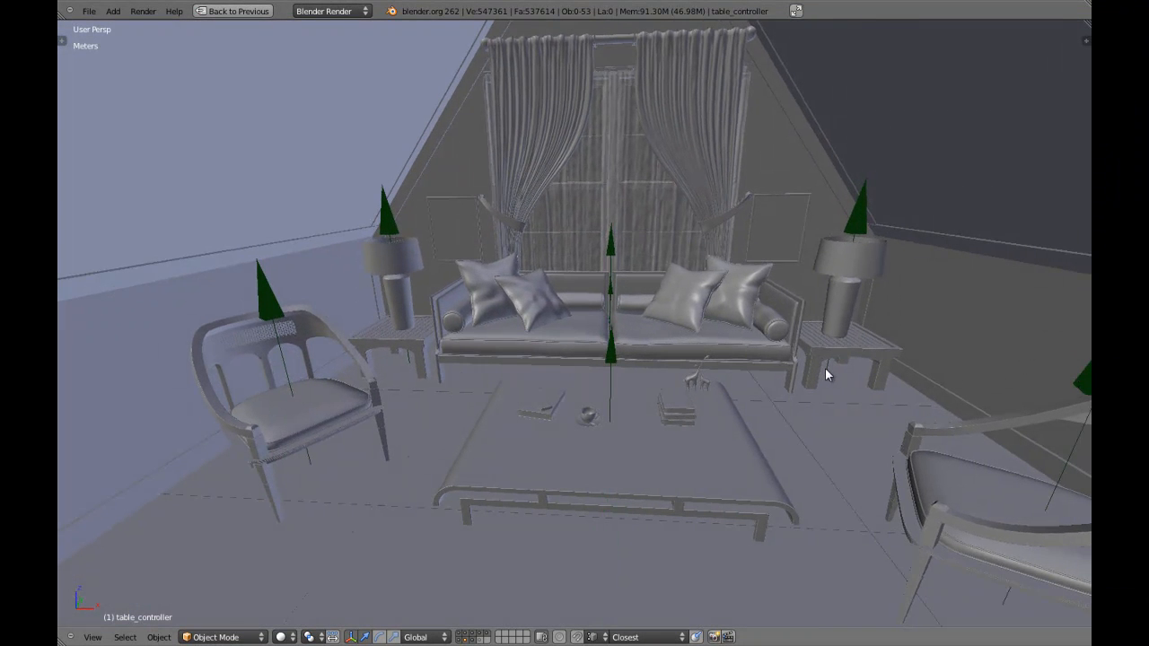
{"action": "middle_click_drag", "start_coordinate": [733, 381], "coordinate": [600, 351]}
{"action": "scroll", "coordinate": [600, 353], "scroll_direction": "down", "scroll_amount": 5}
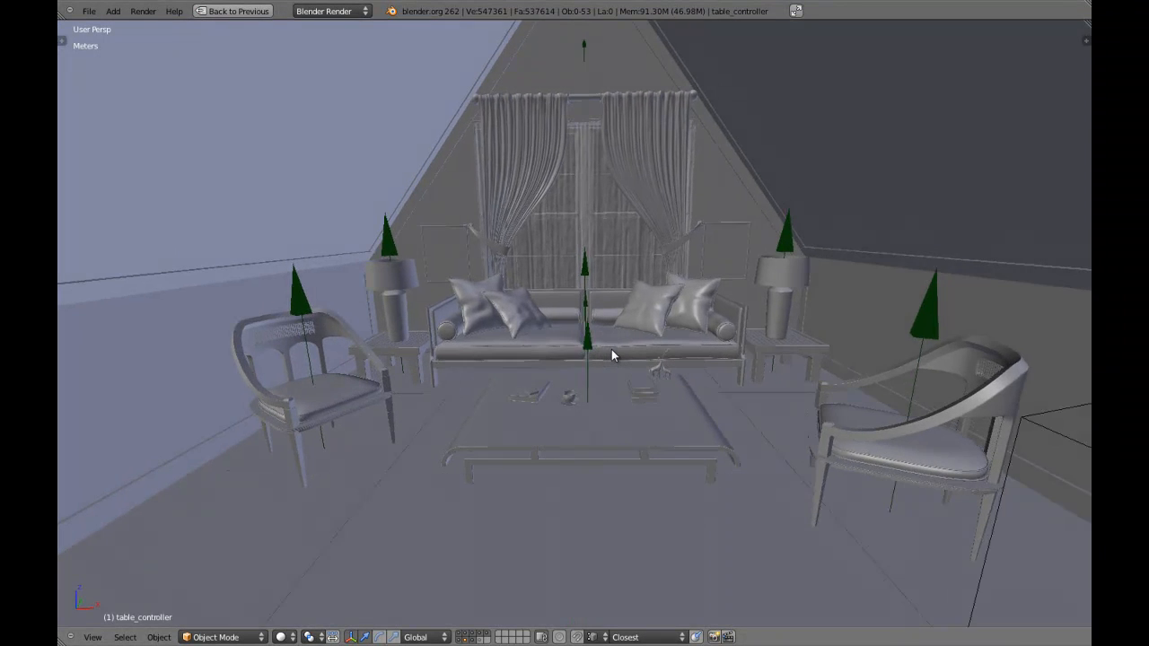
{"action": "scroll", "coordinate": [514, 360], "scroll_direction": "up", "scroll_amount": 3}
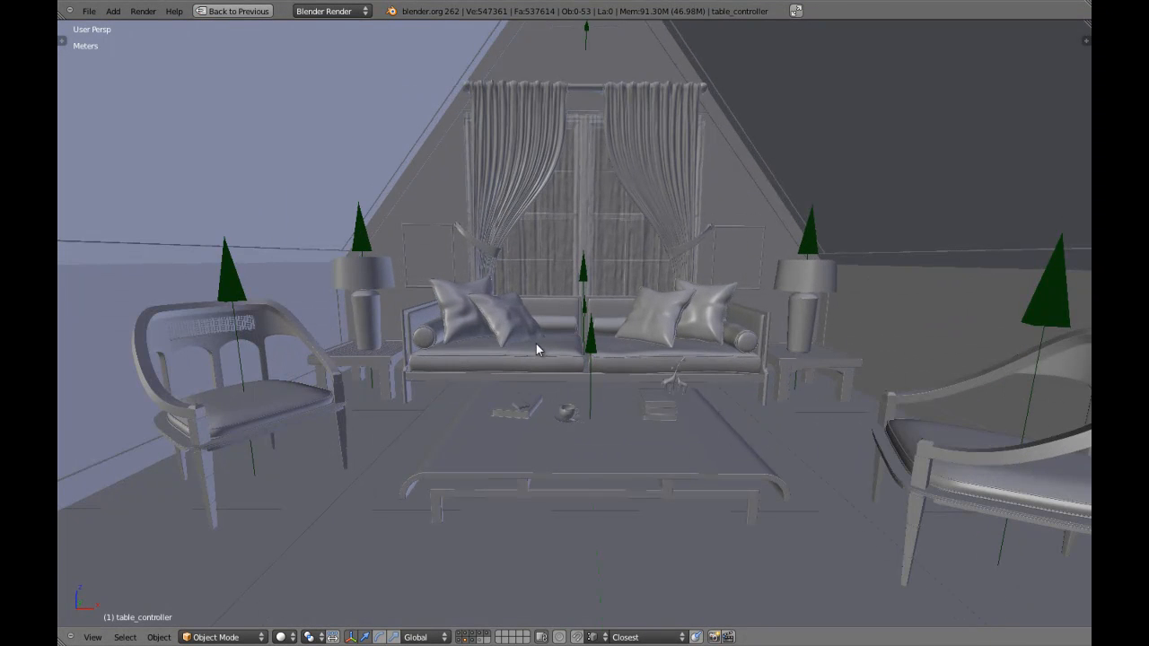
{"action": "scroll", "coordinate": [565, 382], "scroll_direction": "up", "scroll_amount": 3}
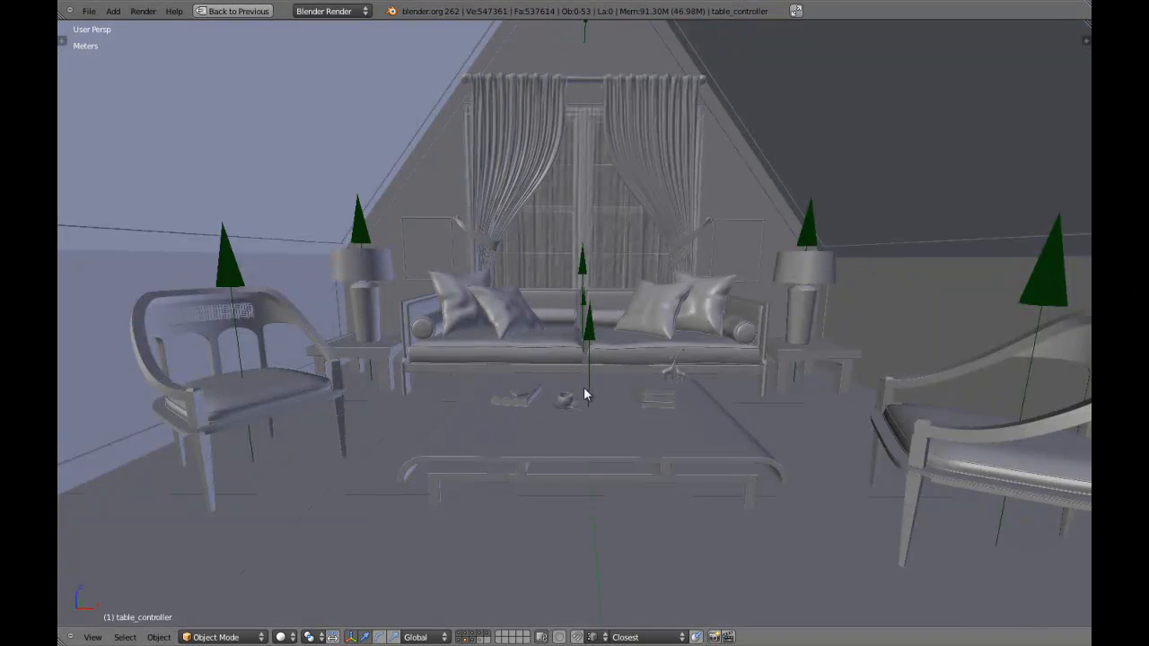
{"action": "scroll", "coordinate": [574, 381], "scroll_direction": "down", "scroll_amount": 3}
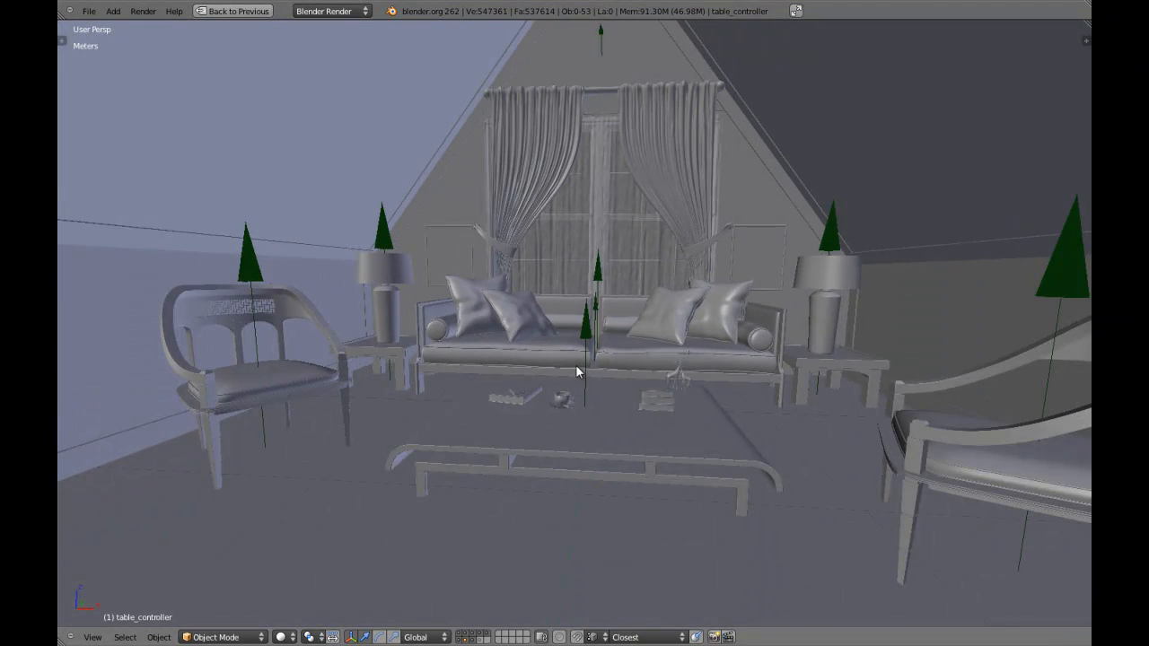
{"action": "middle_click_drag", "start_coordinate": [562, 376], "coordinate": [607, 397]}
{"action": "scroll", "coordinate": [582, 371], "scroll_direction": "down", "scroll_amount": 3}
{"action": "scroll", "coordinate": [573, 393], "scroll_direction": "up", "scroll_amount": 3}
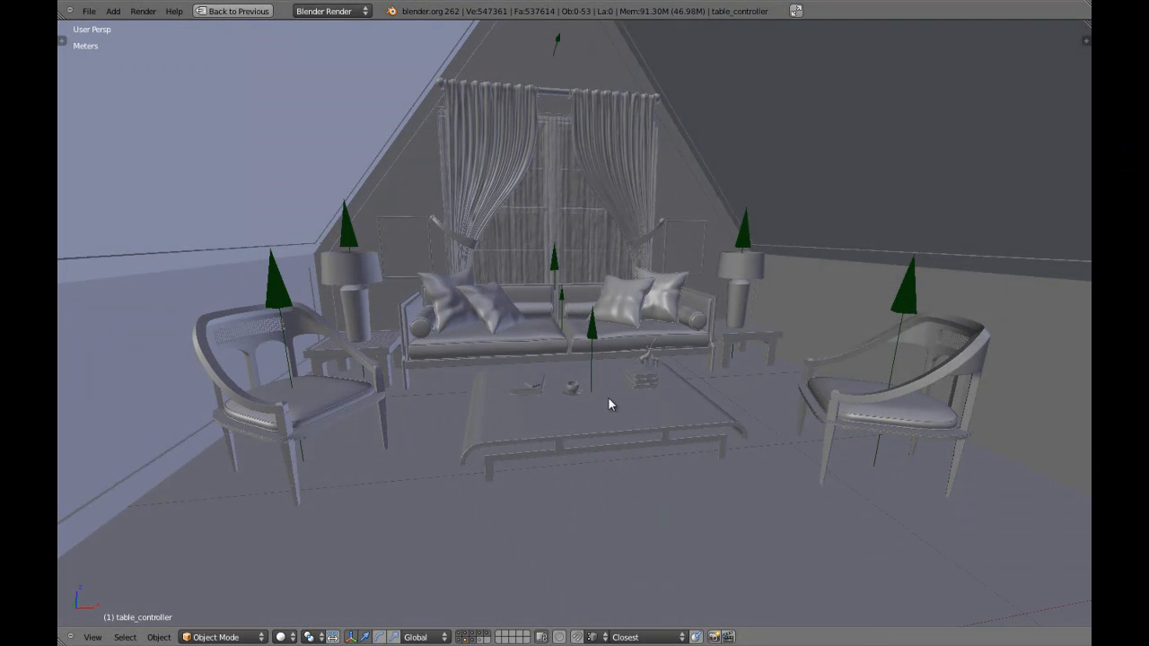
{"action": "middle_click_drag", "start_coordinate": [732, 392], "coordinate": [704, 403]}
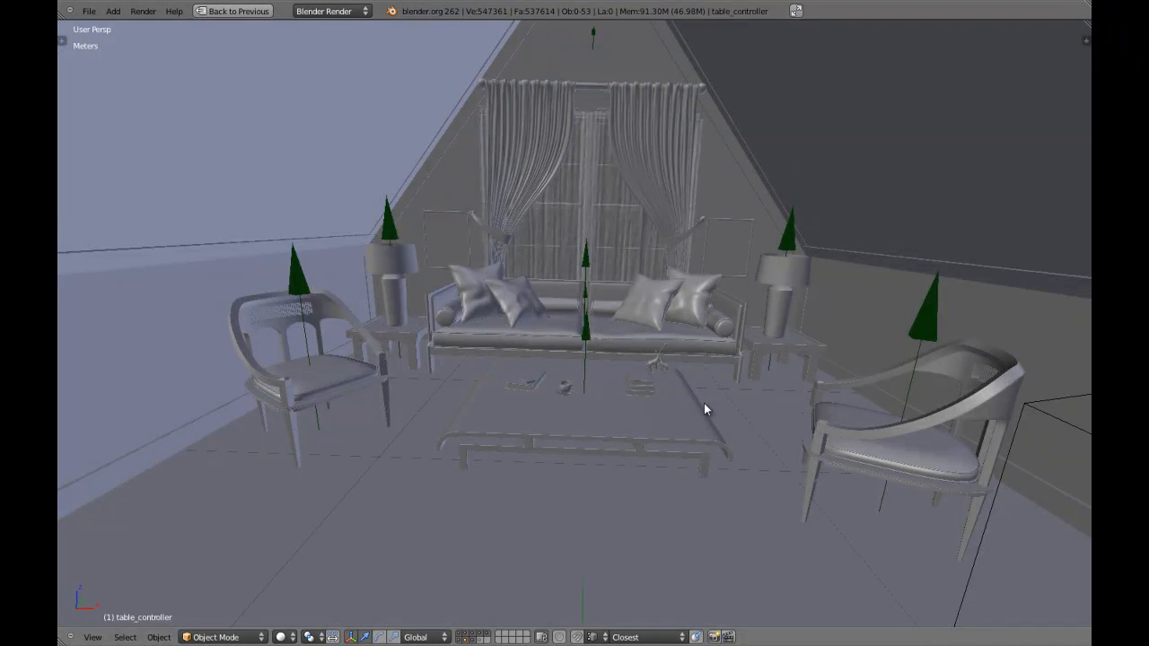
Step: Open First Try.blend from the tutorial's scenes folder and maximize the 3D viewport
{"action": "key", "text": "ctrl+o"}
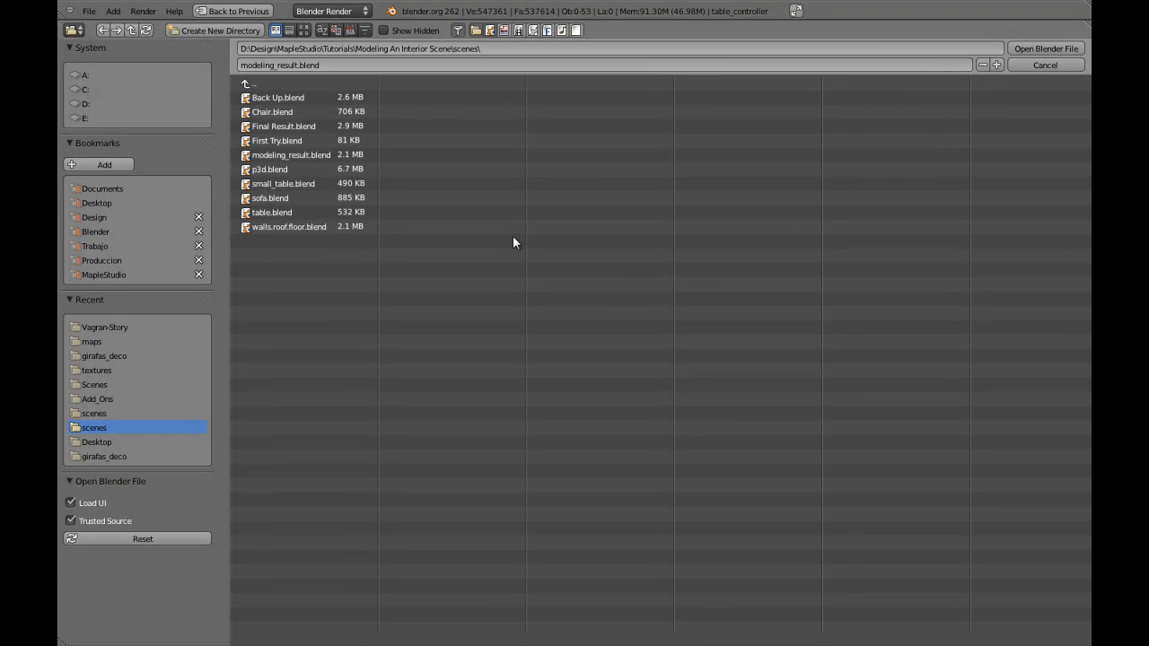
{"action": "left_click", "coordinate": [360, 144]}
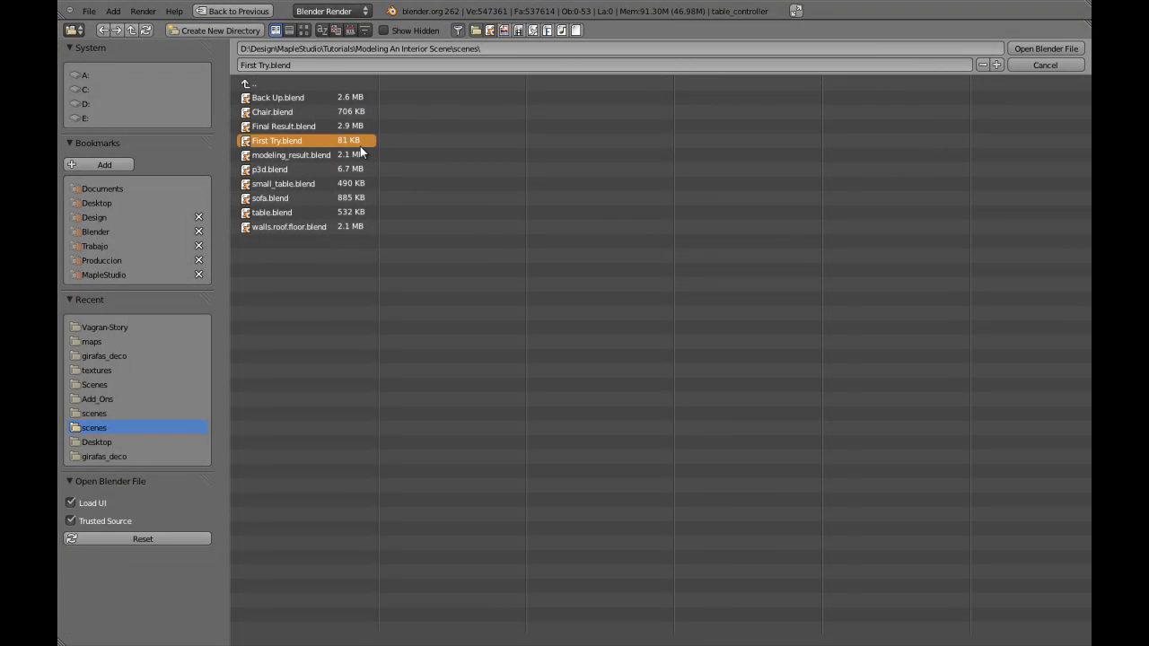
{"action": "left_click", "coordinate": [1023, 52]}
{"action": "key", "text": "n"}
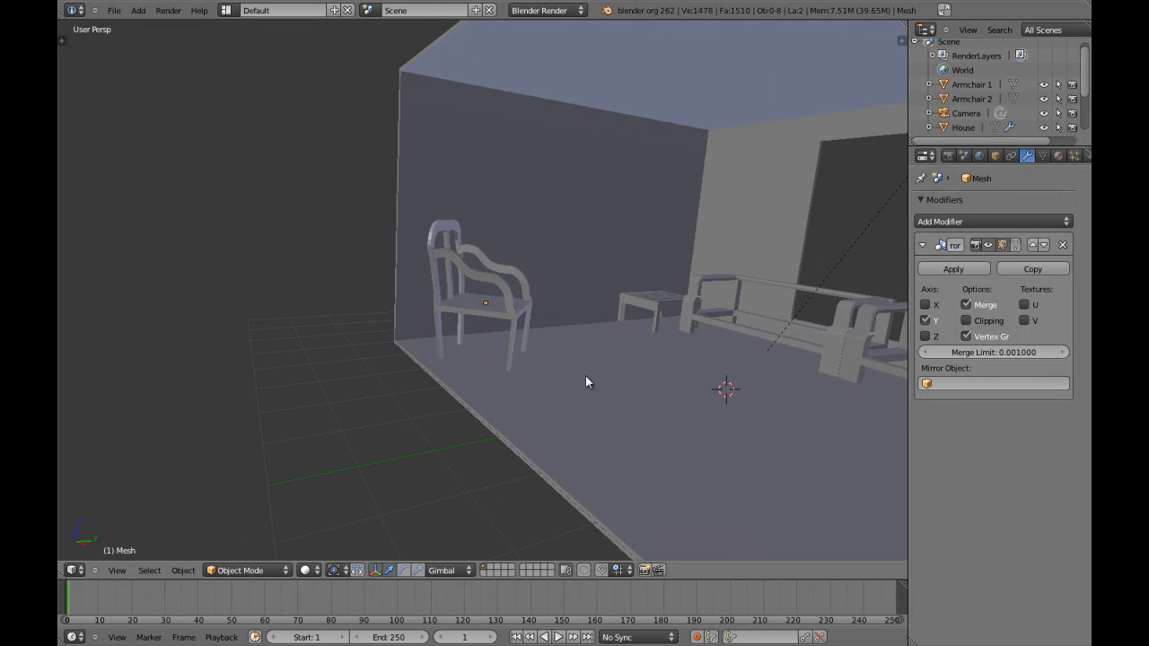
{"action": "key", "text": "ctrl+Up"}
Step: View the first-attempt room through its camera, comparing wireframe with solid shading
{"action": "key", "text": "z"}
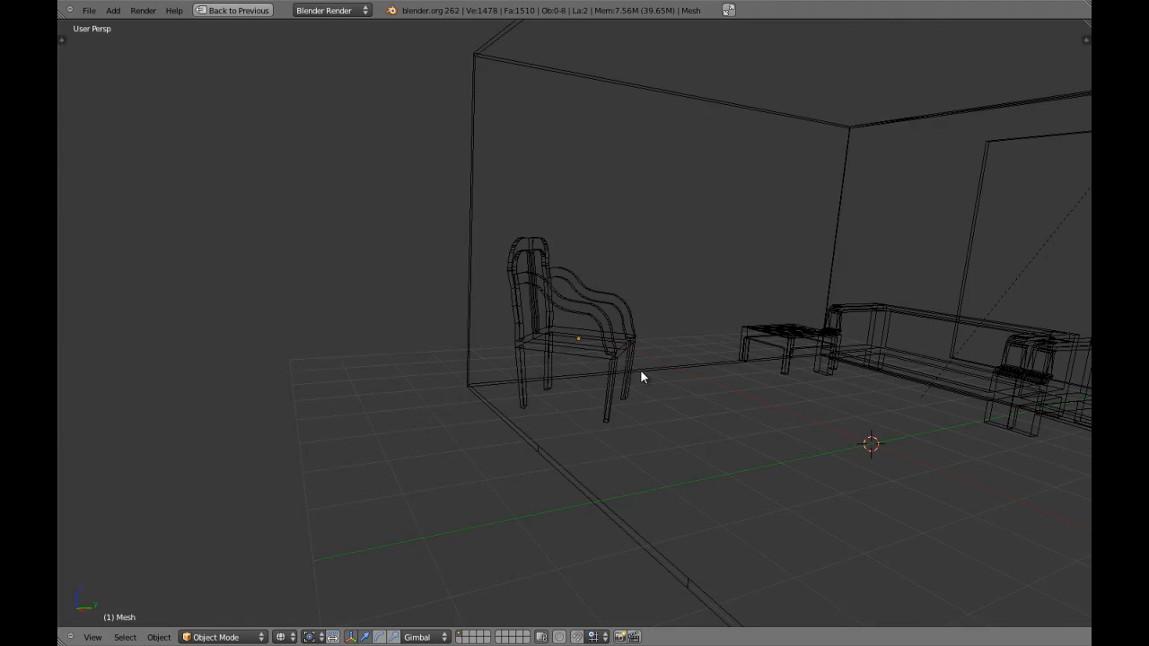
{"action": "key", "text": "KP_0"}
{"action": "key", "text": "z"}
{"action": "key", "text": "z"}
{"action": "scroll", "coordinate": [616, 394], "scroll_direction": "up", "scroll_amount": 3}
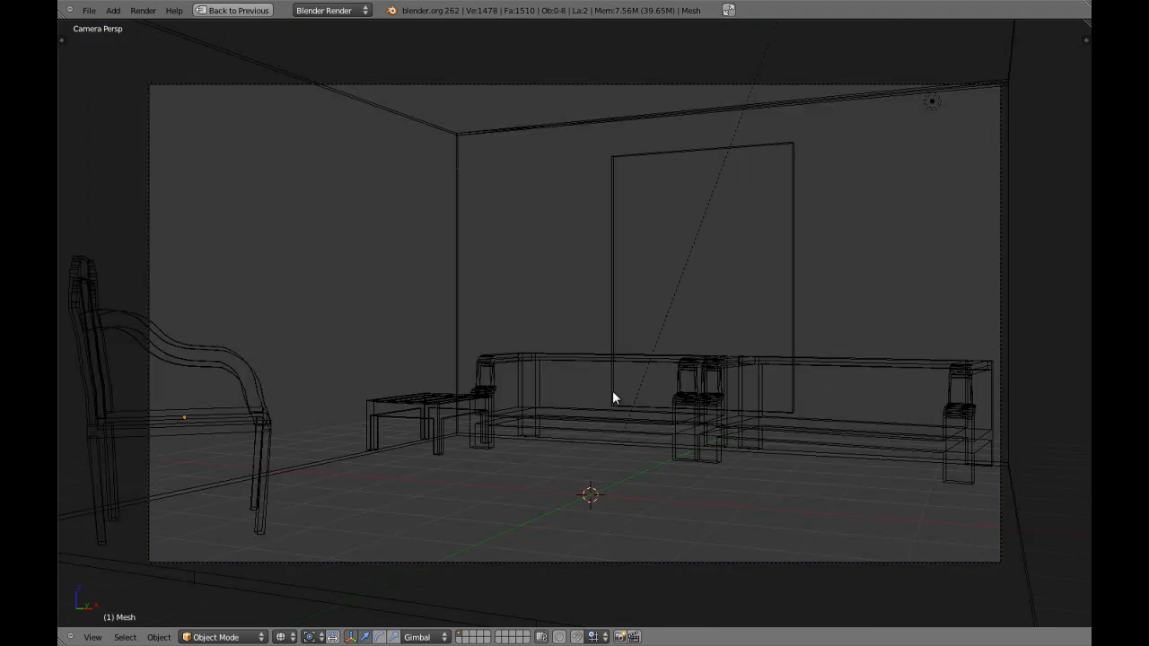
{"action": "key", "text": "z"}
{"action": "middle_click_drag", "start_coordinate": [599, 424], "coordinate": [392, 401], "text": "shift"}
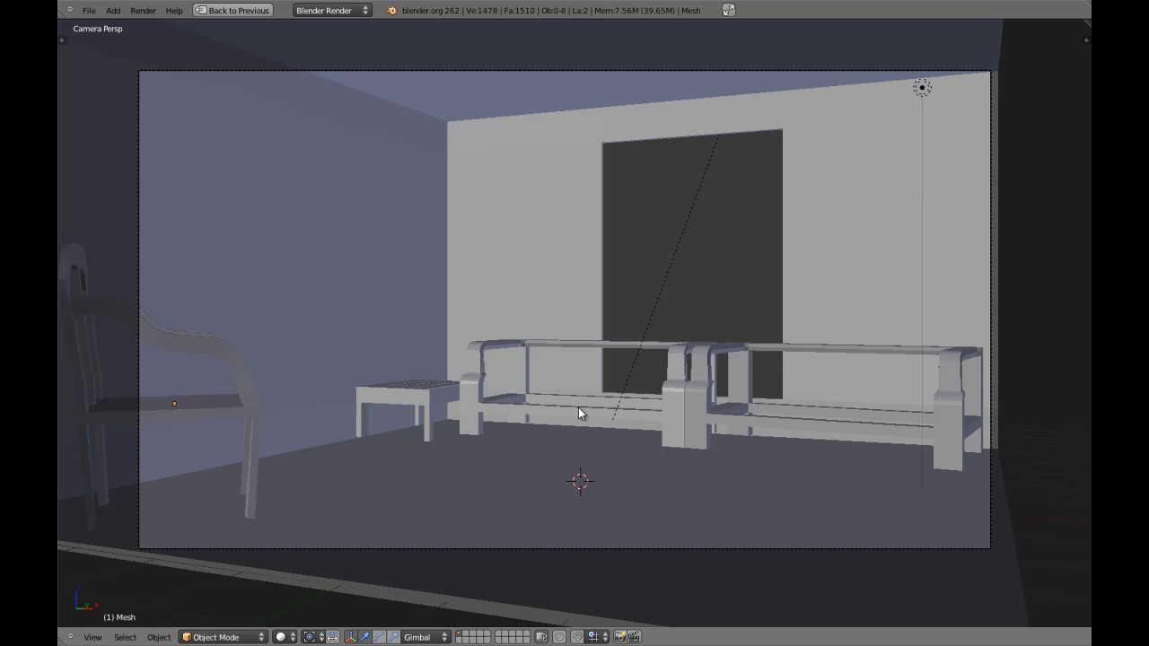
Step: Leave the camera view, select the simple armchair in the room's corner, and inspect it up close
{"action": "key", "text": "KP_5"}
{"action": "key", "text": "KP_5"}
{"action": "right_click", "coordinate": [392, 358]}
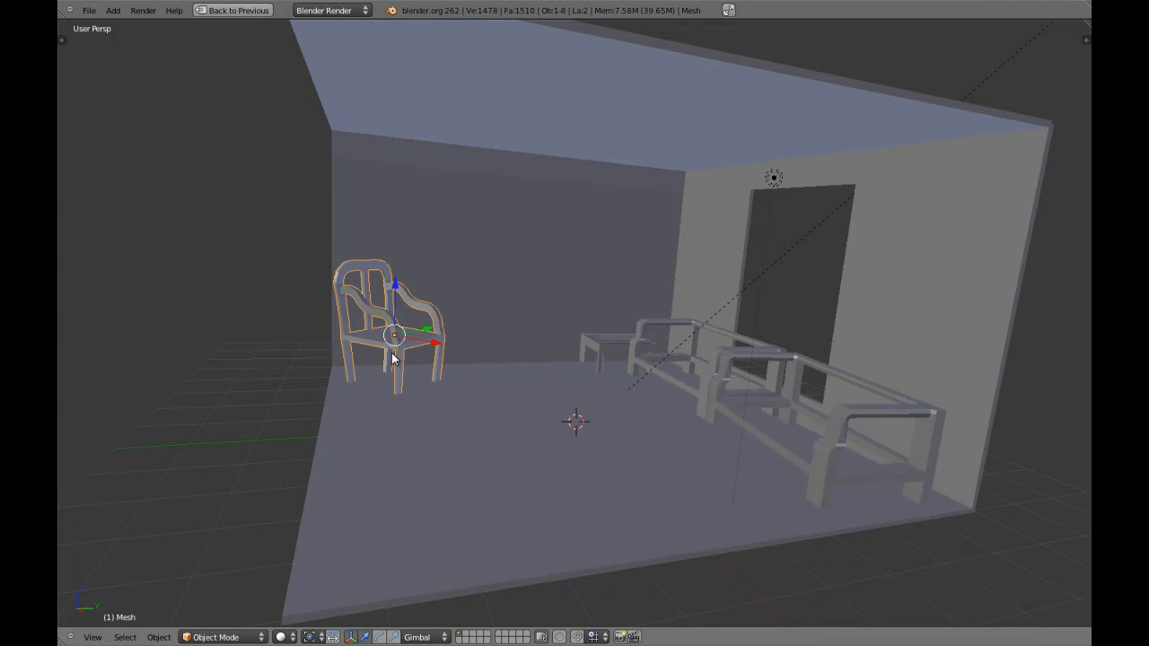
{"action": "key", "text": "KP_Decimal"}
{"action": "key", "text": "a"}
{"action": "middle_click_drag", "start_coordinate": [397, 351], "coordinate": [452, 402]}
Step: Focus on the slatted side table and inspect it with the neighbouring sofa frames in wireframe and solid shading
{"action": "key", "text": "z"}
{"action": "key", "text": "z"}
{"action": "key", "text": "KP_Decimal"}
{"action": "key", "text": "a"}
{"action": "scroll", "coordinate": [513, 340], "scroll_direction": "down", "scroll_amount": 4}
{"action": "scroll", "coordinate": [745, 393], "scroll_direction": "up", "scroll_amount": 2}
{"action": "middle_click_drag", "start_coordinate": [745, 393], "coordinate": [752, 340]}
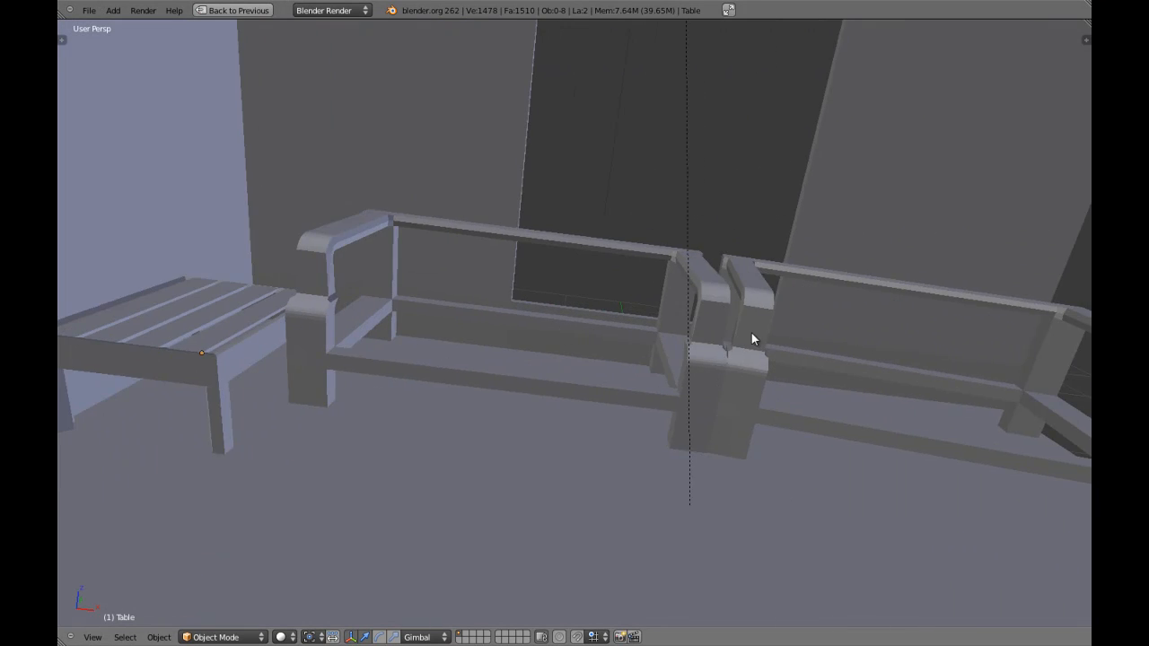
Step: Examine the sofa frames from another angle and view the whole room from the side with all objects selected
{"action": "scroll", "coordinate": [684, 337], "scroll_direction": "down", "scroll_amount": 6}
{"action": "middle_click_drag", "start_coordinate": [628, 351], "coordinate": [482, 356]}
{"action": "scroll", "coordinate": [438, 367], "scroll_direction": "up", "scroll_amount": 5}
{"action": "mouse_move", "coordinate": [551, 368]}
{"action": "middle_mouse_down"}
{"action": "mouse_move", "coordinate": [687, 346]}
{"action": "mouse_move", "coordinate": [569, 349]}
{"action": "mouse_move", "coordinate": [598, 363]}
{"action": "middle_mouse_up"}
{"action": "key", "text": "KP_3"}
{"action": "key", "text": "z"}
{"action": "key", "text": "a"}
{"action": "key", "text": "z"}
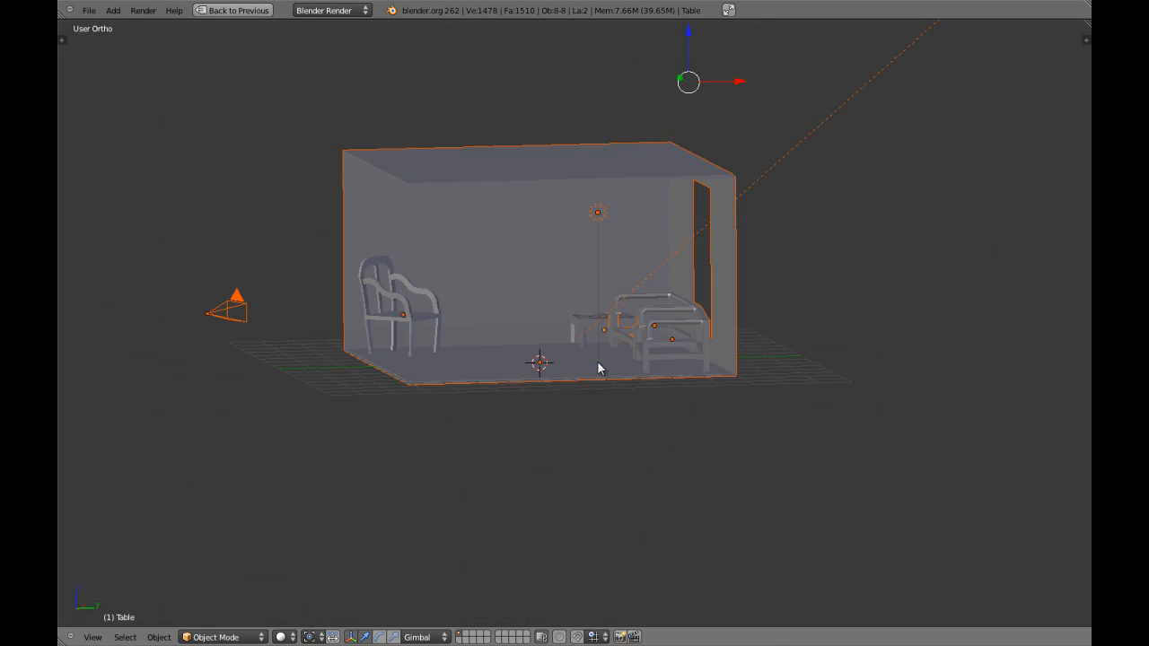
Step: Clear the selection and examine the whole room in perspective, comparing wireframe with solid shading
{"action": "key", "text": "KP_5"}
{"action": "key", "text": "a"}
{"action": "mouse_move", "coordinate": [528, 371]}
{"action": "middle_mouse_down"}
{"action": "mouse_move", "coordinate": [720, 388]}
{"action": "mouse_move", "coordinate": [598, 383]}
{"action": "mouse_move", "coordinate": [574, 354]}
{"action": "mouse_move", "coordinate": [464, 317]}
{"action": "mouse_move", "coordinate": [552, 362]}
{"action": "mouse_move", "coordinate": [694, 403]}
{"action": "mouse_move", "coordinate": [802, 416]}
{"action": "mouse_move", "coordinate": [400, 443]}
{"action": "mouse_move", "coordinate": [547, 499]}
{"action": "mouse_move", "coordinate": [358, 331]}
{"action": "mouse_move", "coordinate": [409, 319]}
{"action": "mouse_move", "coordinate": [602, 328]}
{"action": "mouse_move", "coordinate": [808, 389]}
{"action": "mouse_move", "coordinate": [557, 497]}
{"action": "mouse_move", "coordinate": [853, 439]}
{"action": "mouse_move", "coordinate": [750, 410]}
{"action": "mouse_move", "coordinate": [488, 412]}
{"action": "middle_mouse_up"}
{"action": "key", "text": "z"}
{"action": "key", "text": "z"}
{"action": "key", "text": "z"}
{"action": "key", "text": "z"}
{"action": "key", "text": "z"}
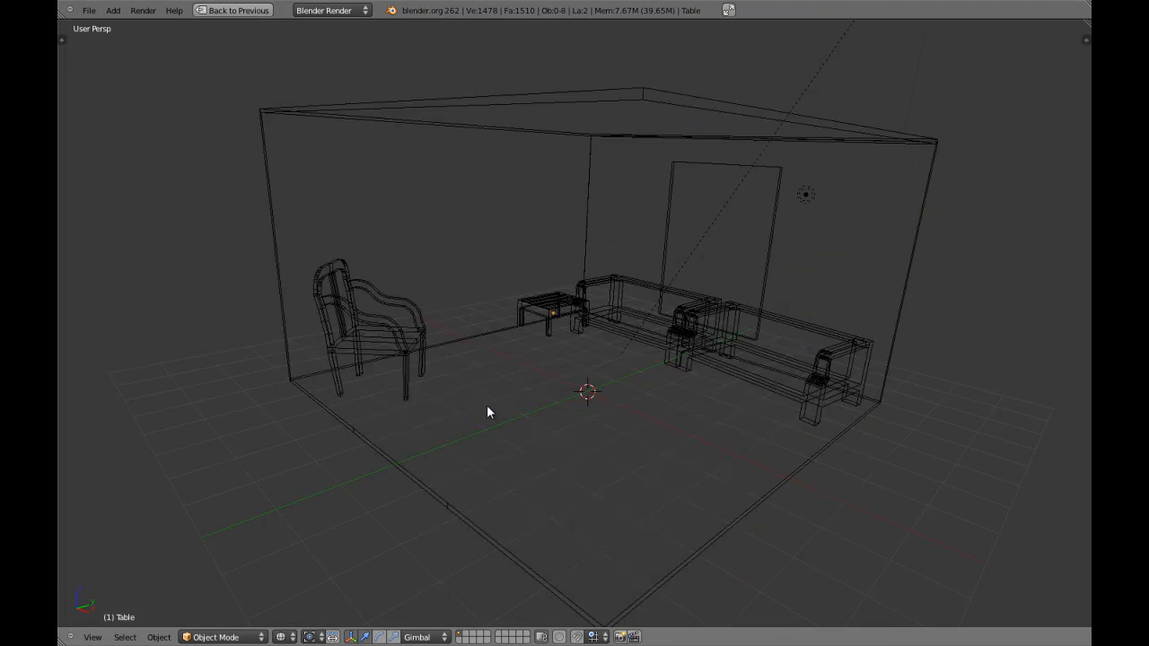
Step: View the room through its camera again, alternating between solid and wireframe shading
{"action": "key", "text": "KP_0"}
{"action": "key", "text": "z"}
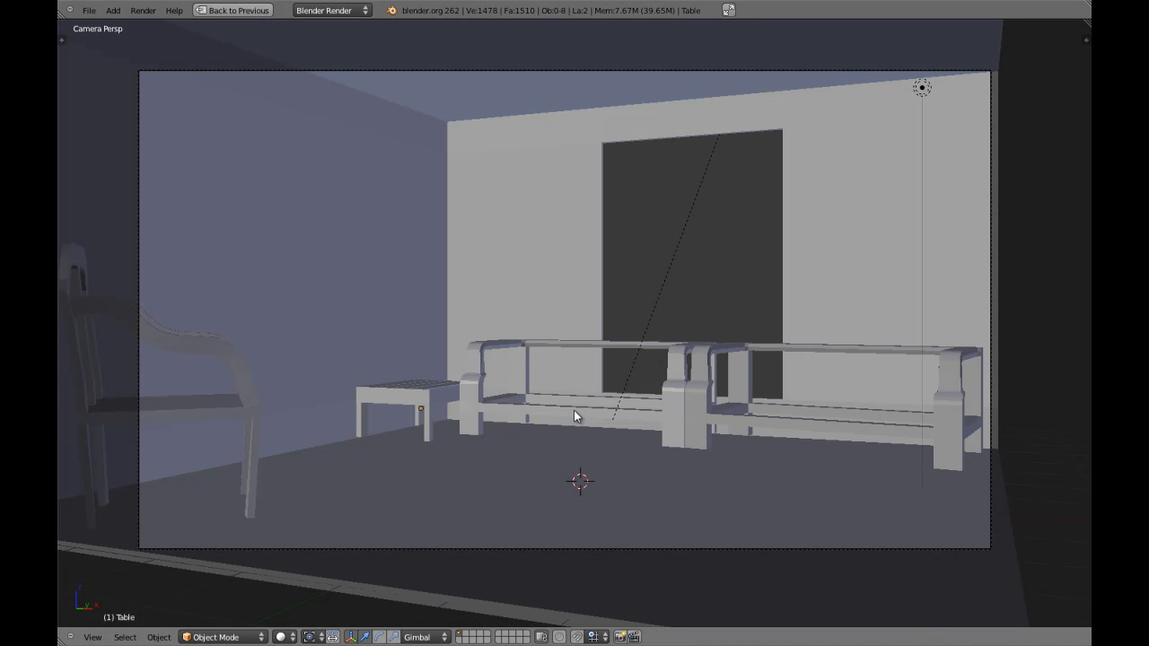
{"action": "key", "text": "z"}
{"action": "key", "text": "z"}
{"action": "key", "text": "z"}
Step: Focus on the sofa frame next to the side table and inspect the room around it in wireframe and solid shading
{"action": "right_click", "coordinate": [576, 409]}
{"action": "key", "text": "KP_Decimal"}
{"action": "scroll", "coordinate": [576, 408], "scroll_direction": "down", "scroll_amount": 5}
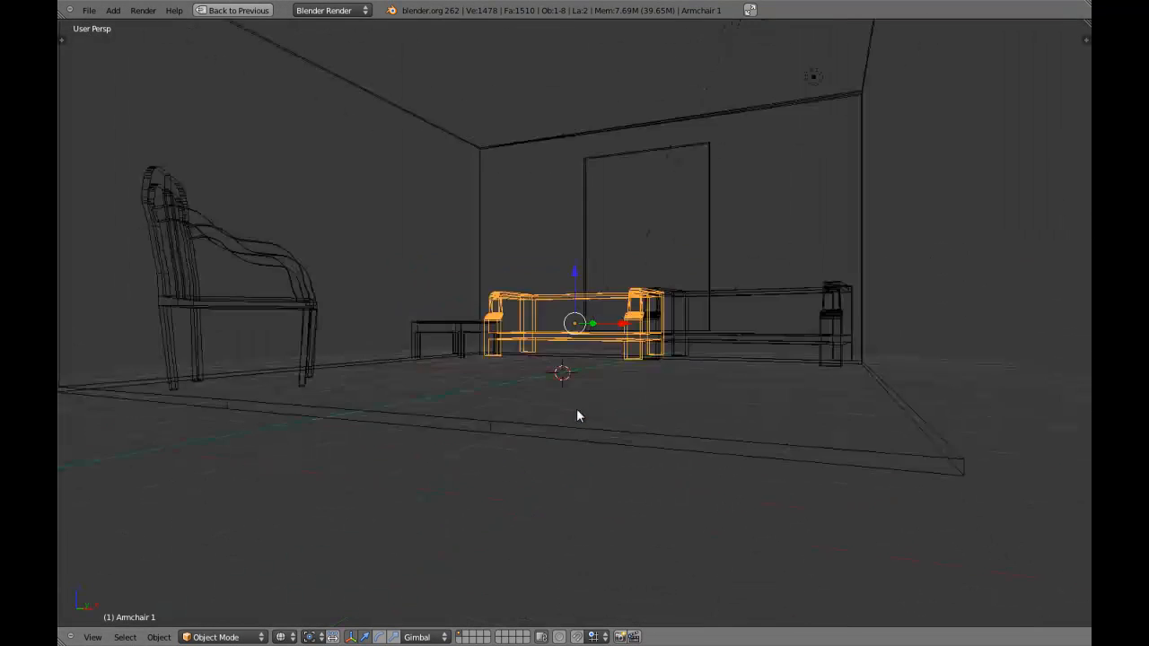
{"action": "key", "text": "z"}
{"action": "key", "text": "a"}
{"action": "mouse_move", "coordinate": [616, 326]}
{"action": "middle_mouse_down"}
{"action": "mouse_move", "coordinate": [602, 374]}
{"action": "mouse_move", "coordinate": [661, 385]}
{"action": "mouse_move", "coordinate": [625, 404]}
{"action": "mouse_move", "coordinate": [476, 410]}
{"action": "mouse_move", "coordinate": [623, 402]}
{"action": "middle_mouse_up"}
{"action": "key", "text": "z"}
{"action": "right_click", "coordinate": [756, 485]}
{"action": "middle_click_drag", "start_coordinate": [756, 483], "coordinate": [591, 447]}
{"action": "key", "text": "a"}
{"action": "key", "text": "z"}
{"action": "middle_click_drag", "start_coordinate": [372, 444], "coordinate": [496, 451]}
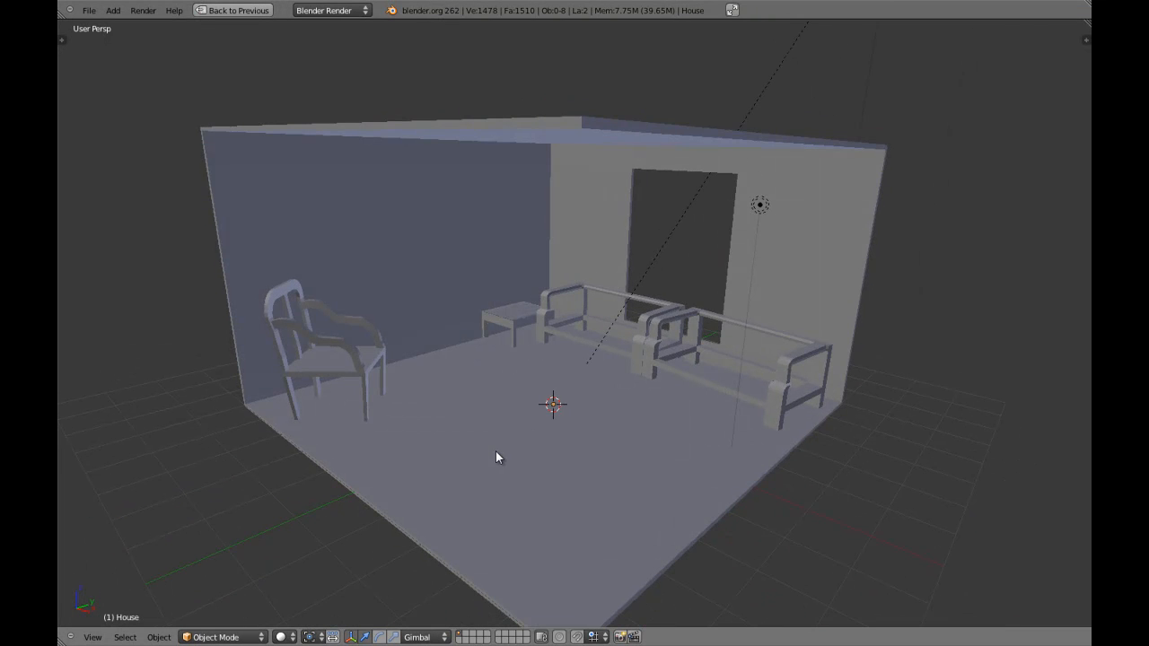
Step: Render the first-attempt room through its camera and examine the render result up close
{"action": "key", "text": "F12"}
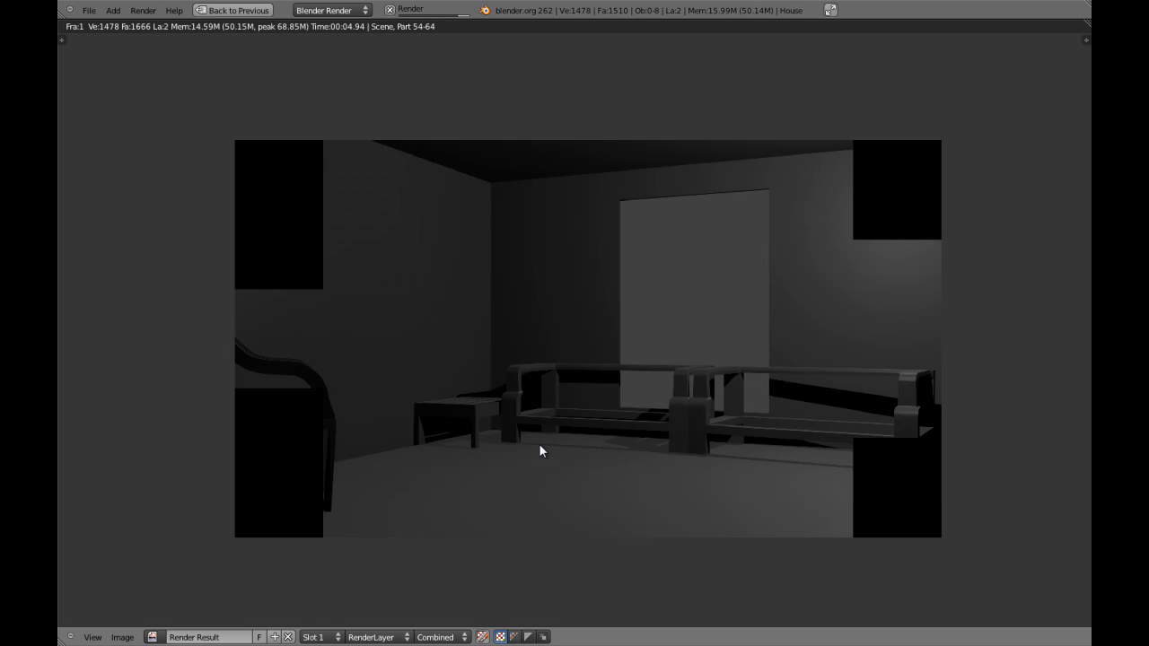
{"action": "scroll", "coordinate": [539, 443], "scroll_direction": "up", "scroll_amount": 2}
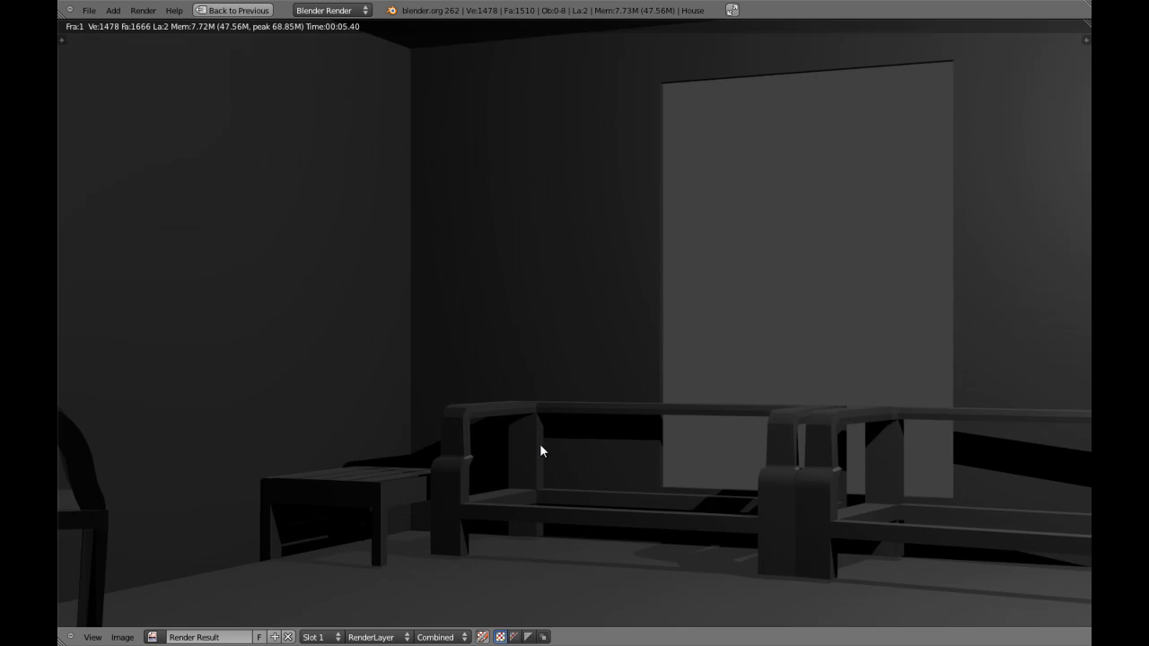
{"action": "mouse_move", "coordinate": [459, 474]}
{"action": "middle_mouse_down"}
{"action": "mouse_move", "coordinate": [692, 377]}
{"action": "mouse_move", "coordinate": [476, 468]}
{"action": "middle_mouse_up"}
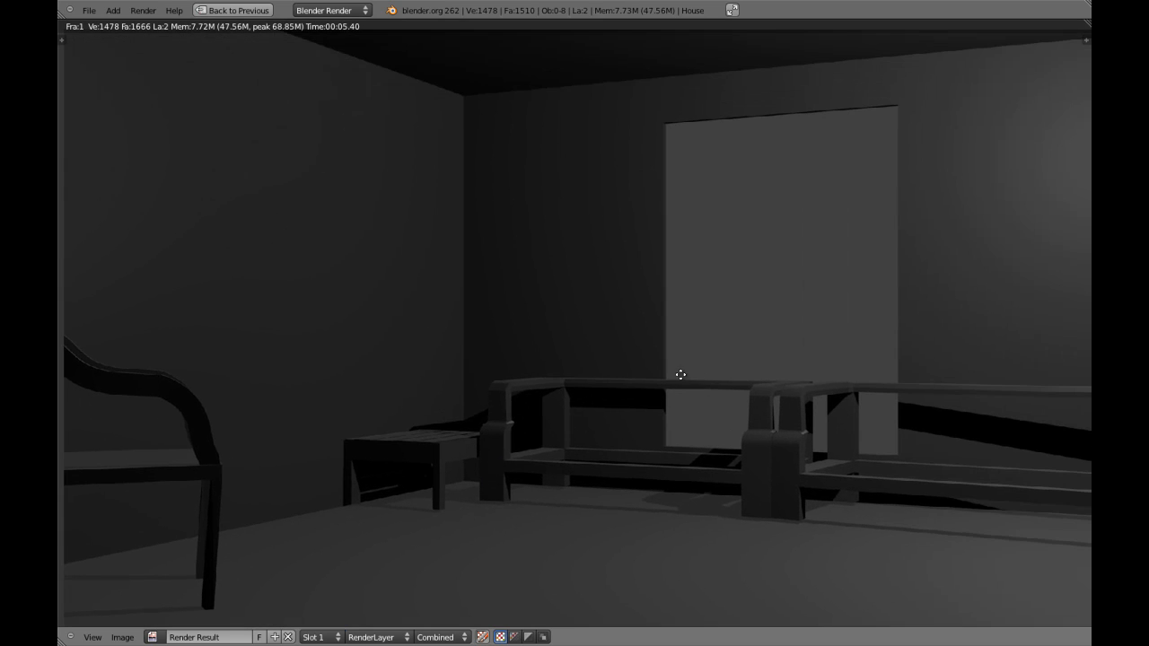
{"action": "middle_click_drag", "start_coordinate": [679, 374], "coordinate": [556, 428]}
{"action": "middle_click_drag", "start_coordinate": [797, 372], "coordinate": [749, 392]}
{"action": "middle_click_drag", "start_coordinate": [678, 393], "coordinate": [755, 369]}
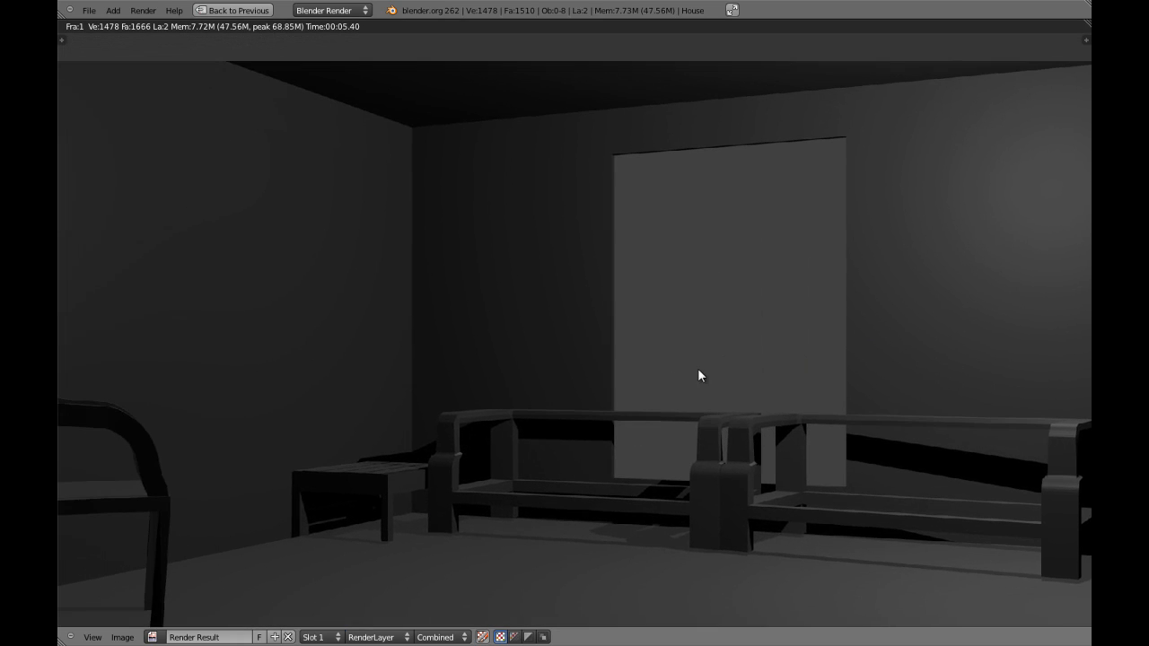
{"action": "scroll", "coordinate": [518, 461], "scroll_direction": "down", "scroll_amount": 1}
{"action": "middle_click_drag", "start_coordinate": [518, 461], "coordinate": [526, 414]}
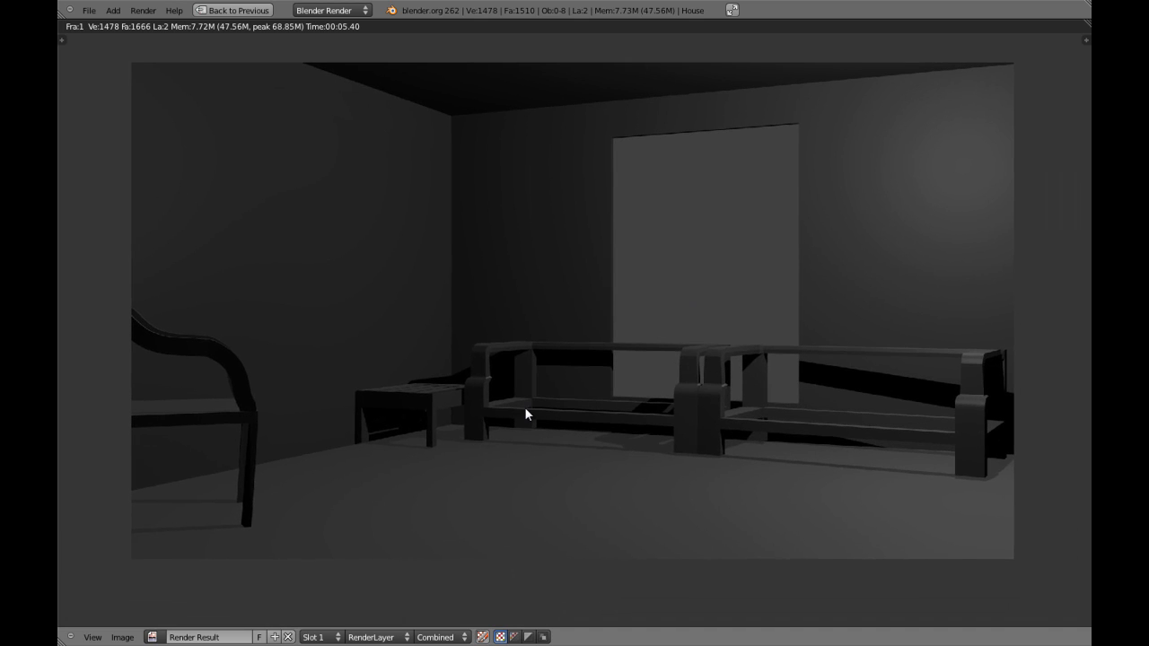
Step: Close the render result and start a new file from the startup scene
{"action": "key", "text": "Escape"}
{"action": "key", "text": "z"}
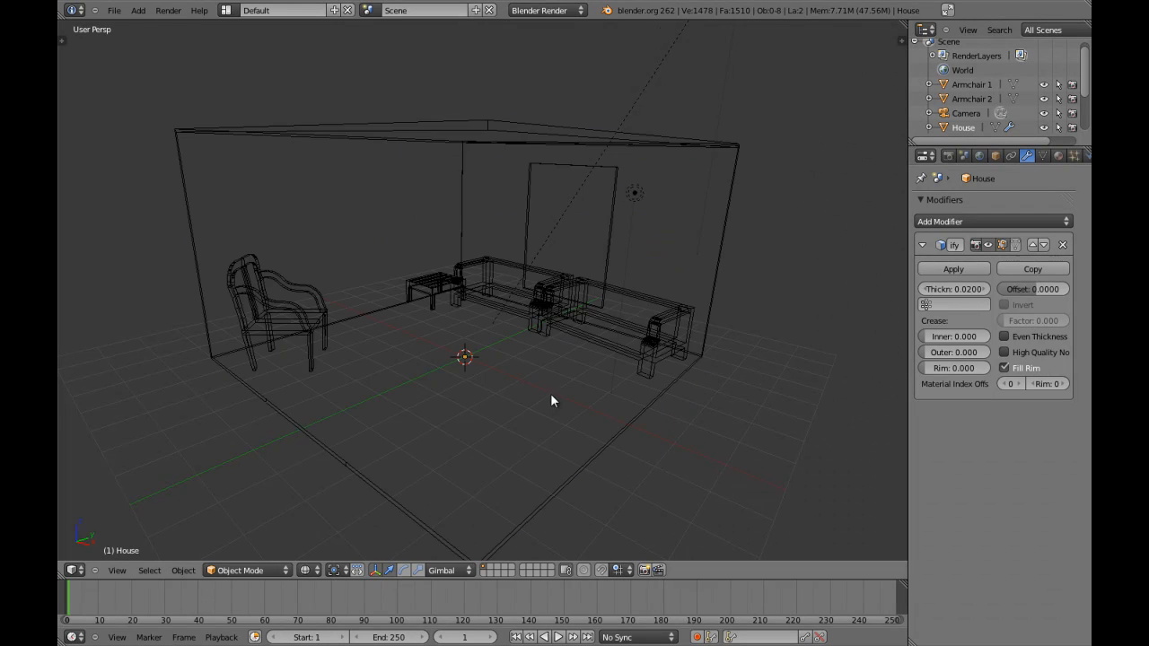
{"action": "middle_click_drag", "start_coordinate": [568, 373], "coordinate": [612, 391]}
{"action": "key", "text": "ctrl+n"}
{"action": "left_click", "coordinate": [619, 388]}
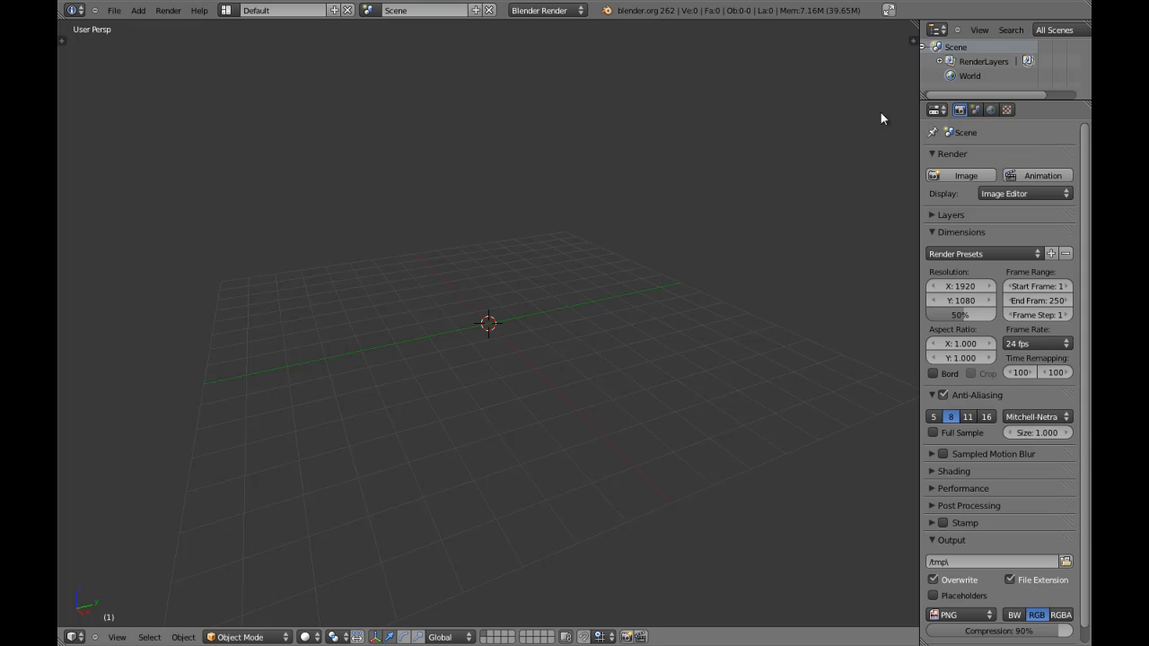
Step: Split off a strip below the 3D viewport and turn it into a Timeline
{"action": "left_click_drag", "start_coordinate": [914, 29], "coordinate": [892, 579]}
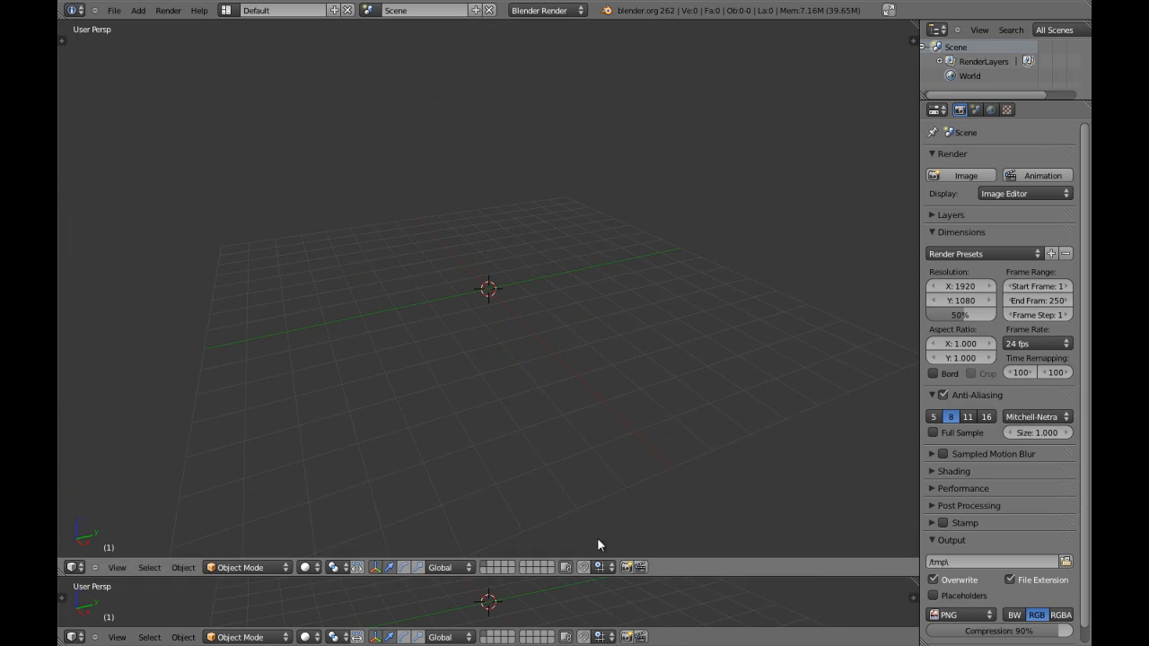
{"action": "left_click", "coordinate": [74, 637]}
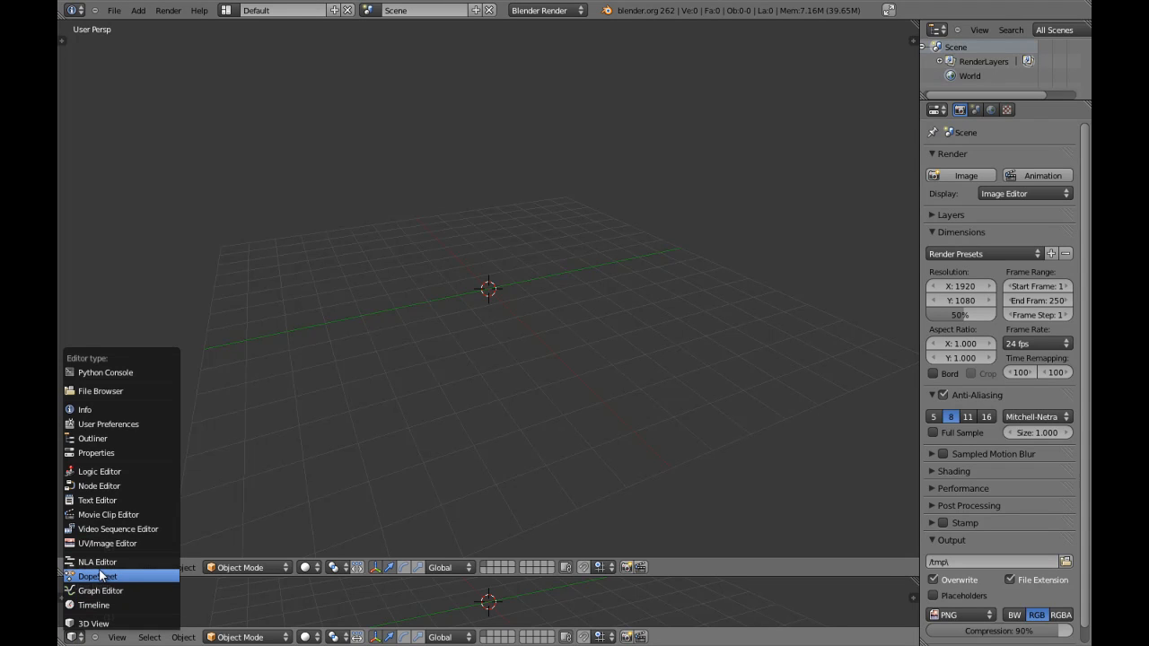
{"action": "left_click", "coordinate": [94, 605]}
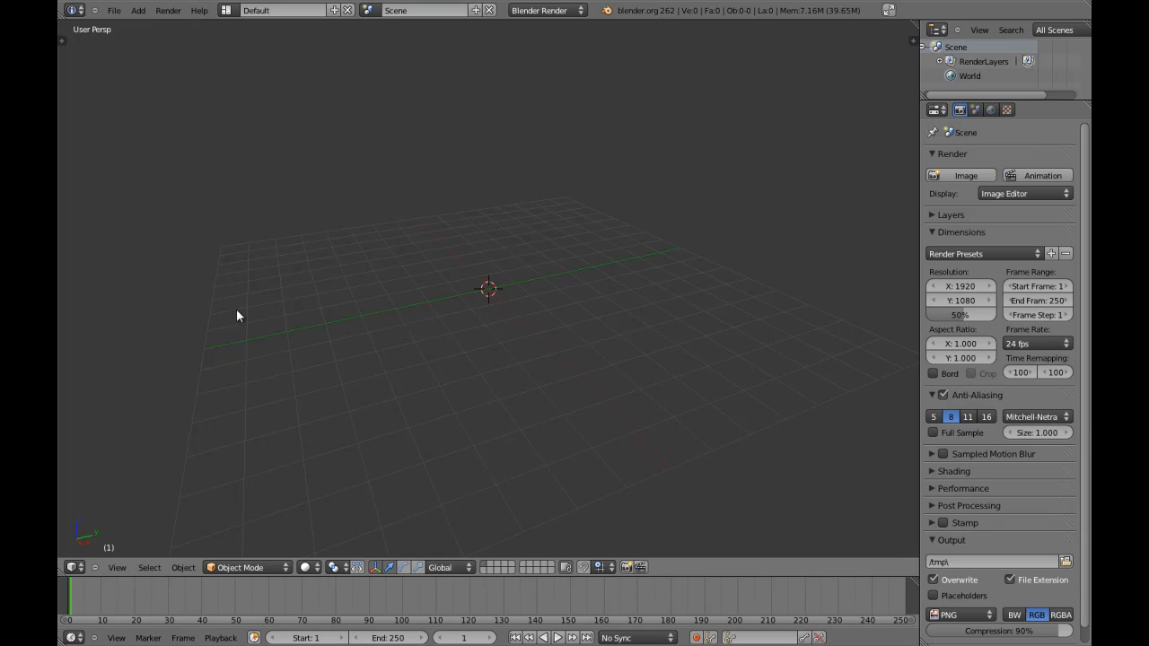
Step: Add a cube with the tool shelf shown, and delete the cube
{"action": "key", "text": "t"}
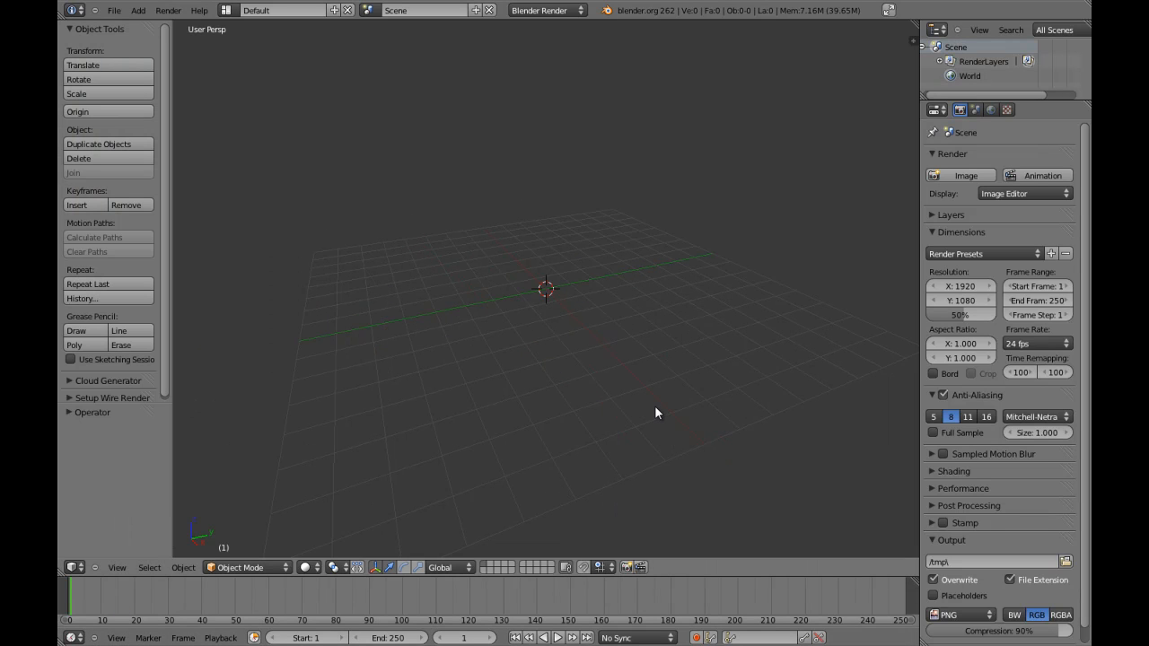
{"action": "key", "text": "shift+a"}
{"action": "mouse_move", "coordinate": [659, 407]}
{"action": "left_click", "coordinate": [697, 418]}
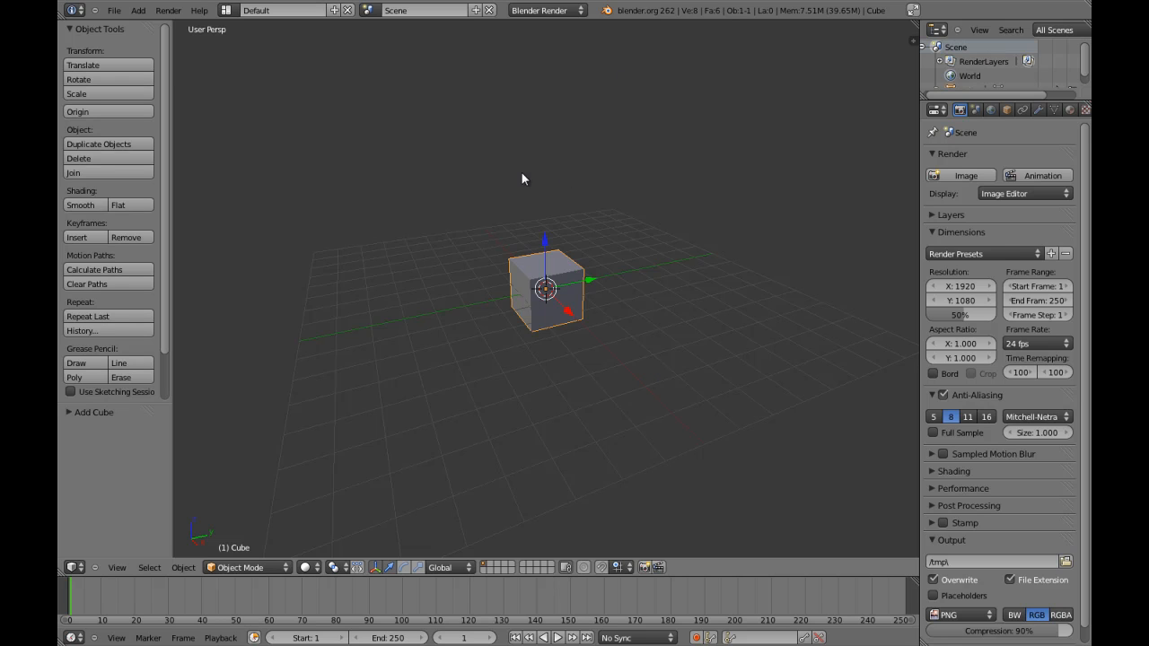
{"action": "key", "text": "x"}
{"action": "left_click", "coordinate": [451, 357]}
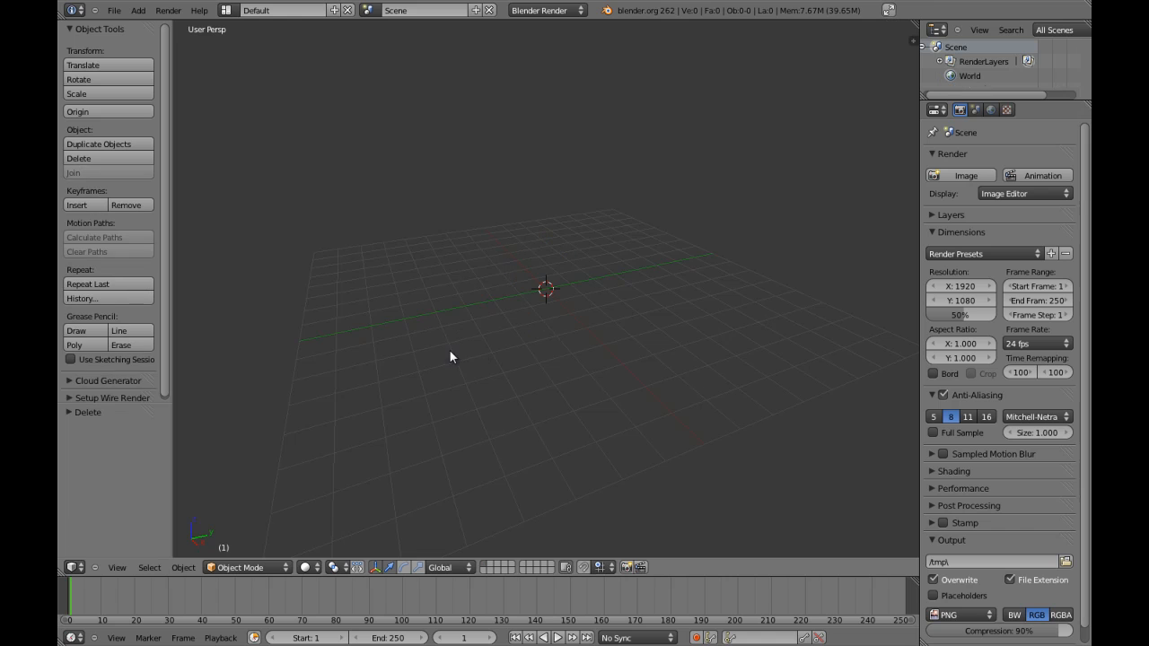
{"action": "key", "text": "t"}
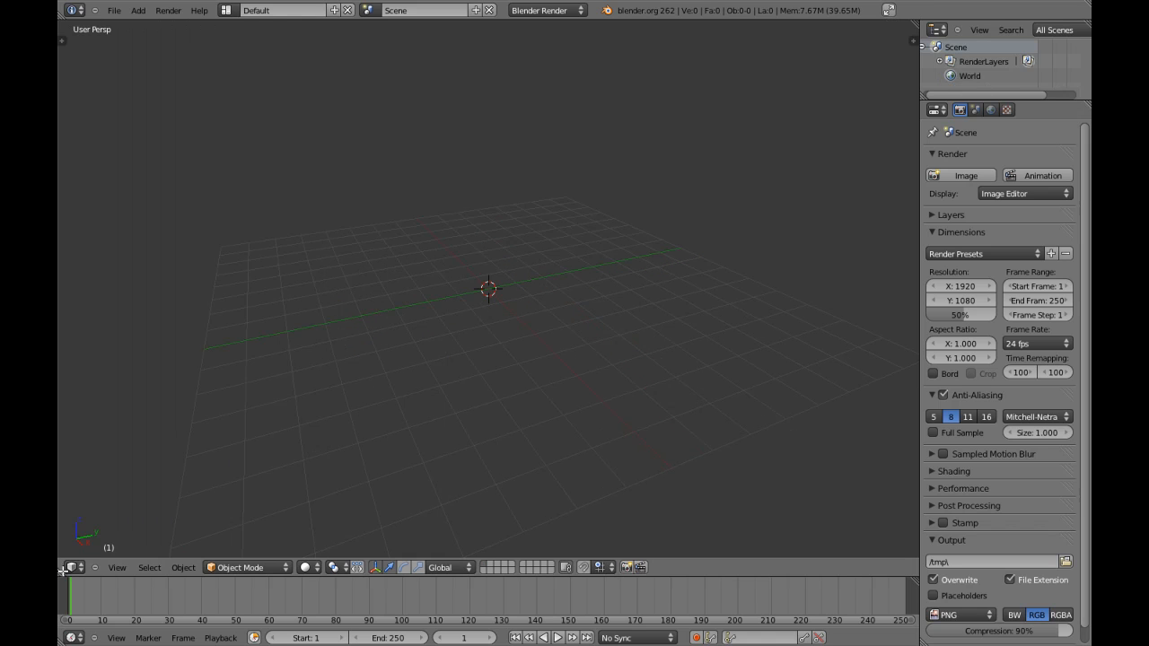
Step: Remove the Timeline area below the 3D viewport and save the layout as the user default
{"action": "left_click_drag", "start_coordinate": [75, 587], "coordinate": [76, 603]}
{"action": "key", "text": "ctrl+u"}
{"action": "left_click", "coordinate": [492, 341]}
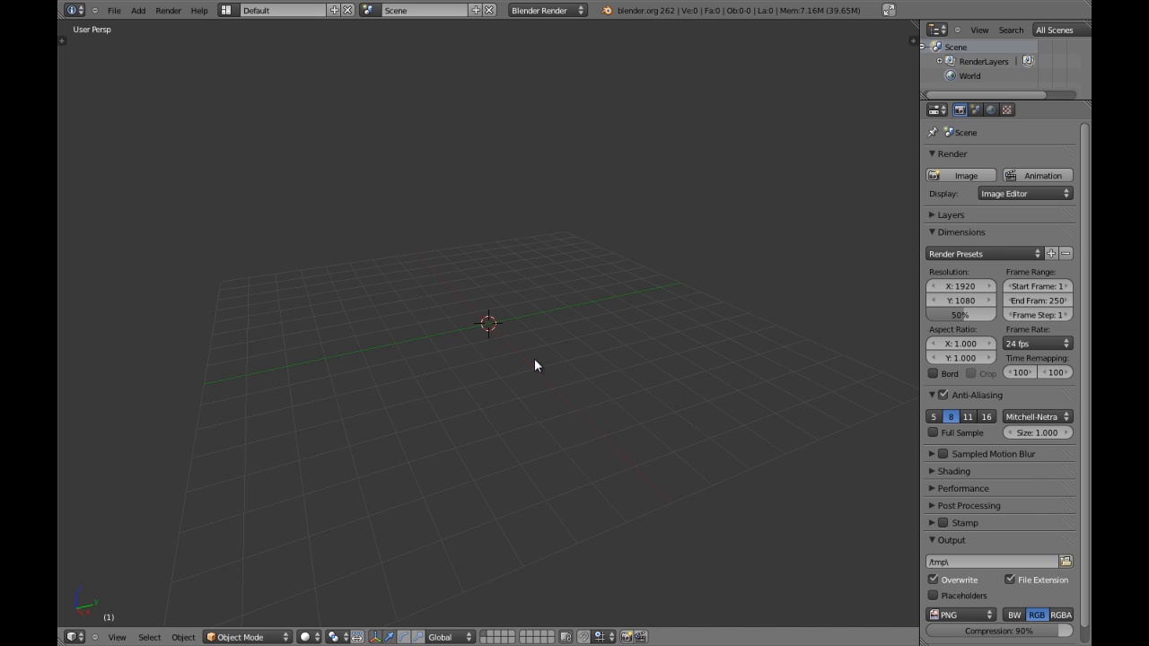
Step: Switch to the top view and start the Screencast Keys display
{"action": "middle_click_drag", "start_coordinate": [431, 436], "coordinate": [590, 412]}
{"action": "key", "text": "KP_7"}
{"action": "key", "text": "shift+a"}
{"action": "key", "text": "n"}
{"action": "left_click", "coordinate": [813, 474]}
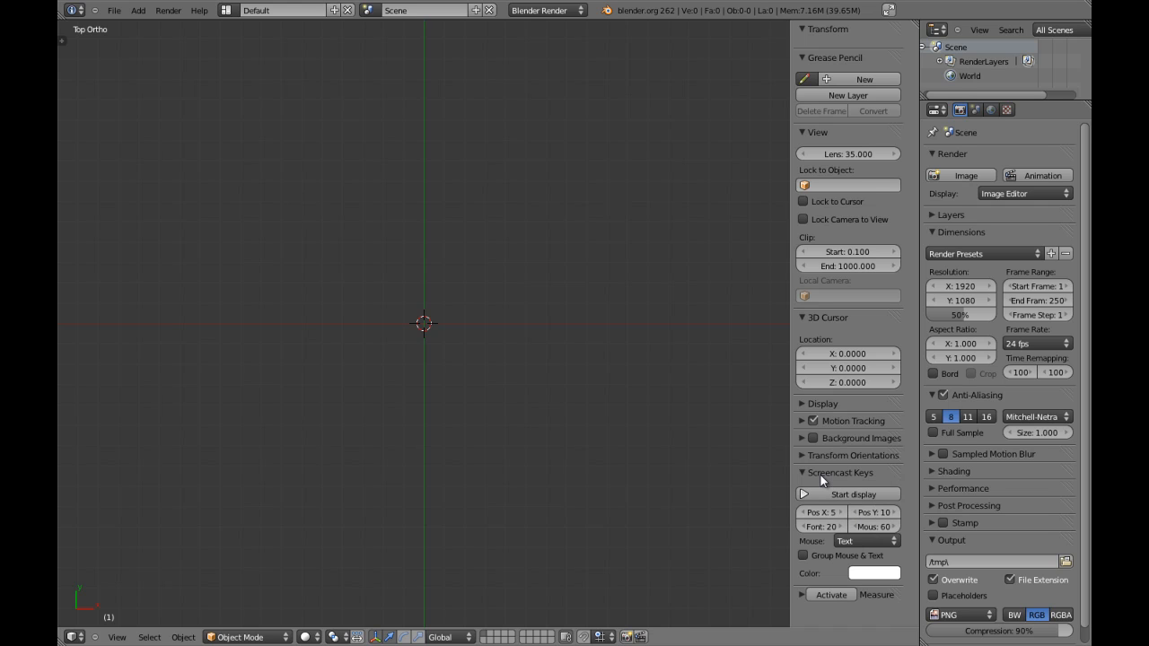
{"action": "left_click", "coordinate": [823, 488]}
{"action": "left_click", "coordinate": [813, 473]}
{"action": "key", "text": "n"}
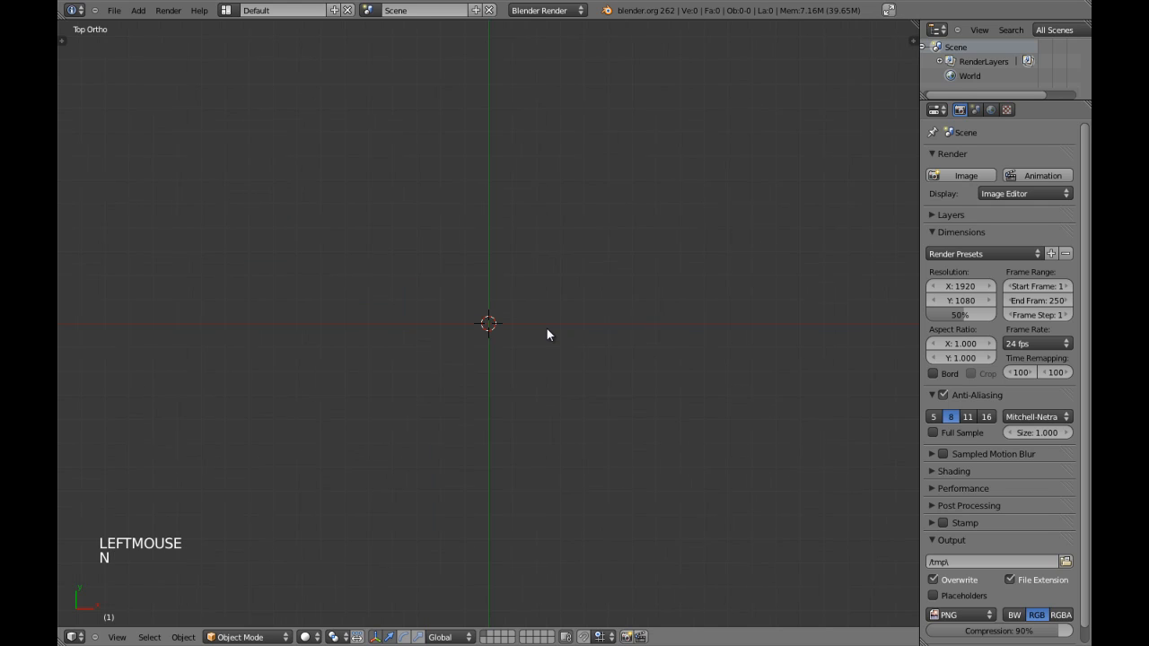
Step: Add a cube at the origin, frame it in the perspective view, and maximize the 3D viewport
{"action": "key", "text": "shift+a"}
{"action": "mouse_move", "coordinate": [546, 328]}
{"action": "left_click", "coordinate": [594, 346]}
{"action": "scroll", "coordinate": [472, 341], "scroll_direction": "up", "scroll_amount": 6}
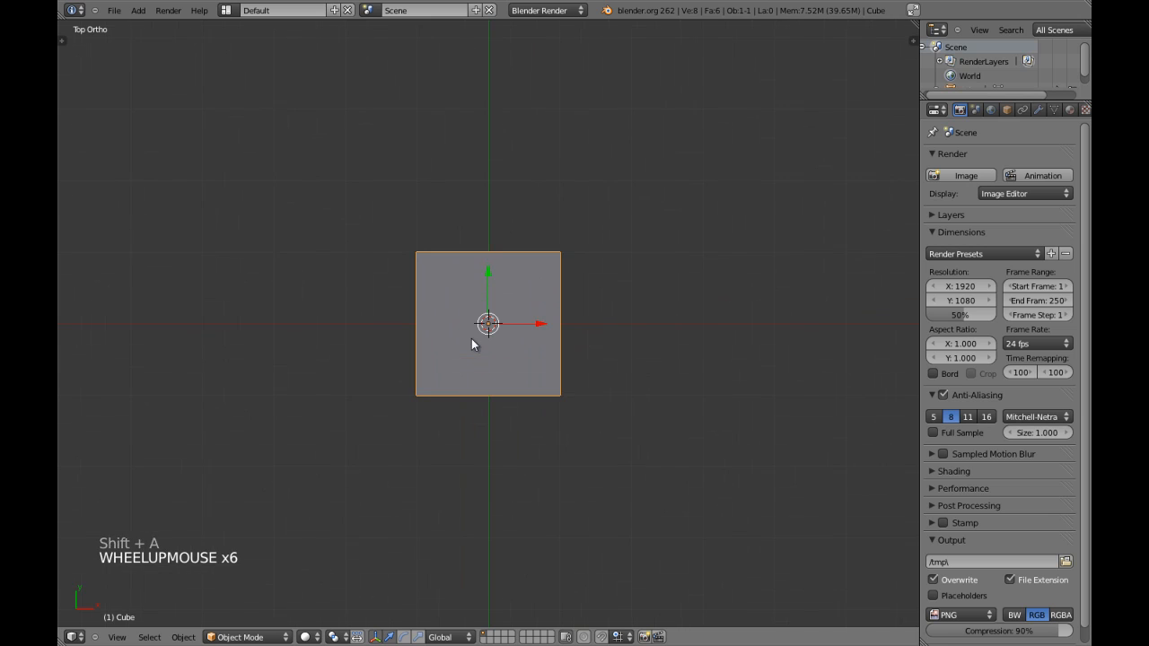
{"action": "middle_click_drag", "start_coordinate": [457, 405], "coordinate": [466, 366]}
{"action": "key", "text": "KP_5"}
{"action": "key", "text": "KP_Decimal"}
{"action": "key", "text": "a"}
{"action": "key", "text": "a"}
{"action": "scroll", "coordinate": [508, 295], "scroll_direction": "down", "scroll_amount": 3}
{"action": "key", "text": "shift+space"}
Step: Enter Edit Mode on the cube, switch to face selection, and select its top face
{"action": "key", "text": "Tab"}
{"action": "middle_click_drag", "start_coordinate": [556, 346], "coordinate": [595, 332]}
{"action": "key", "text": "a"}
{"action": "key", "text": "ctrl+Tab"}
{"action": "left_click", "coordinate": [595, 337]}
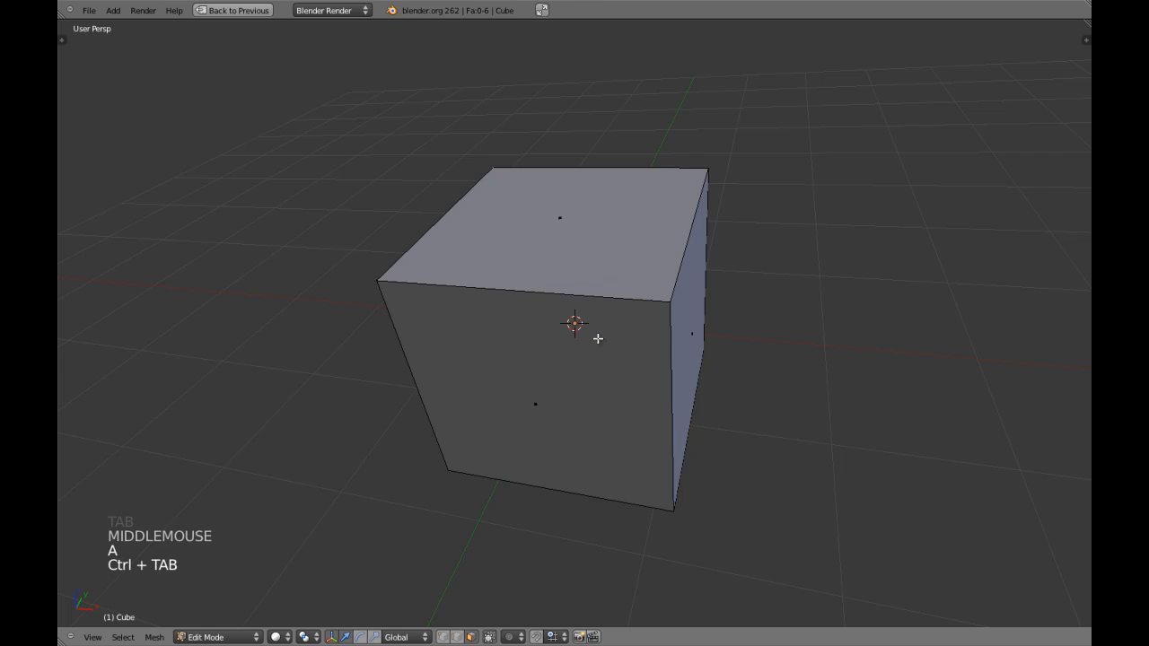
{"action": "right_click", "coordinate": [584, 241]}
Step: Switch to vertex selection and view the cube from the top in orthographic projection with solid shading
{"action": "middle_click_drag", "start_coordinate": [584, 241], "coordinate": [667, 367]}
{"action": "scroll", "coordinate": [609, 332], "scroll_direction": "down", "scroll_amount": 2}
{"action": "key", "text": "ctrl+Tab"}
{"action": "left_click", "coordinate": [658, 339]}
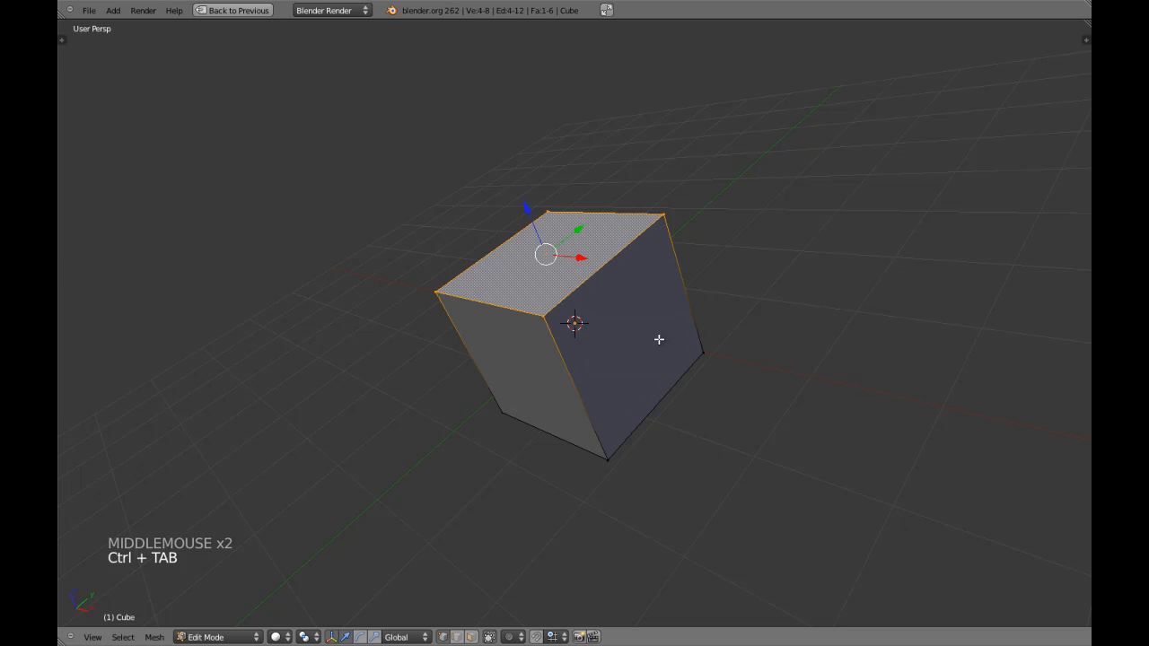
{"action": "middle_click_drag", "start_coordinate": [540, 312], "coordinate": [626, 349]}
{"action": "scroll", "coordinate": [697, 310], "scroll_direction": "down", "scroll_amount": 4}
{"action": "key", "text": "z"}
{"action": "key", "text": "KP_7"}
{"action": "key", "text": "KP_5"}
{"action": "key", "text": "z"}
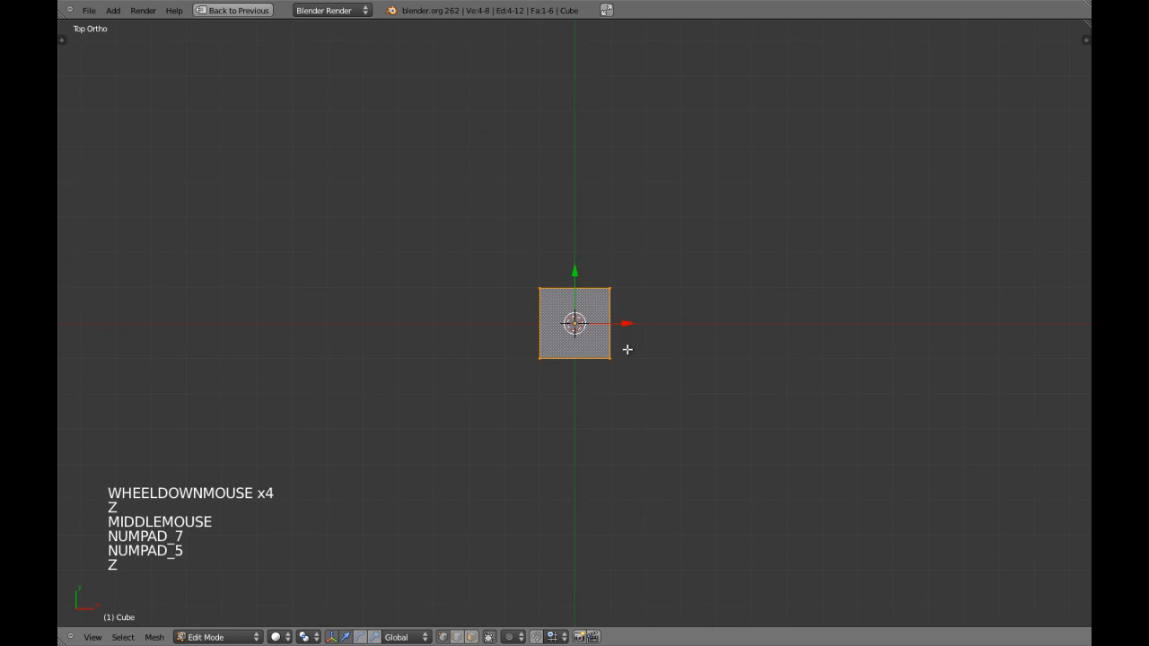
Step: Deselect the top face and examine the cube from oblique angles and from the top
{"action": "scroll", "coordinate": [626, 349], "scroll_direction": "up", "scroll_amount": 4}
{"action": "scroll", "coordinate": [606, 359], "scroll_direction": "up", "scroll_amount": 4}
{"action": "key", "text": "a"}
{"action": "scroll", "coordinate": [605, 359], "scroll_direction": "down", "scroll_amount": 3}
{"action": "middle_click_drag", "start_coordinate": [606, 359], "coordinate": [582, 287]}
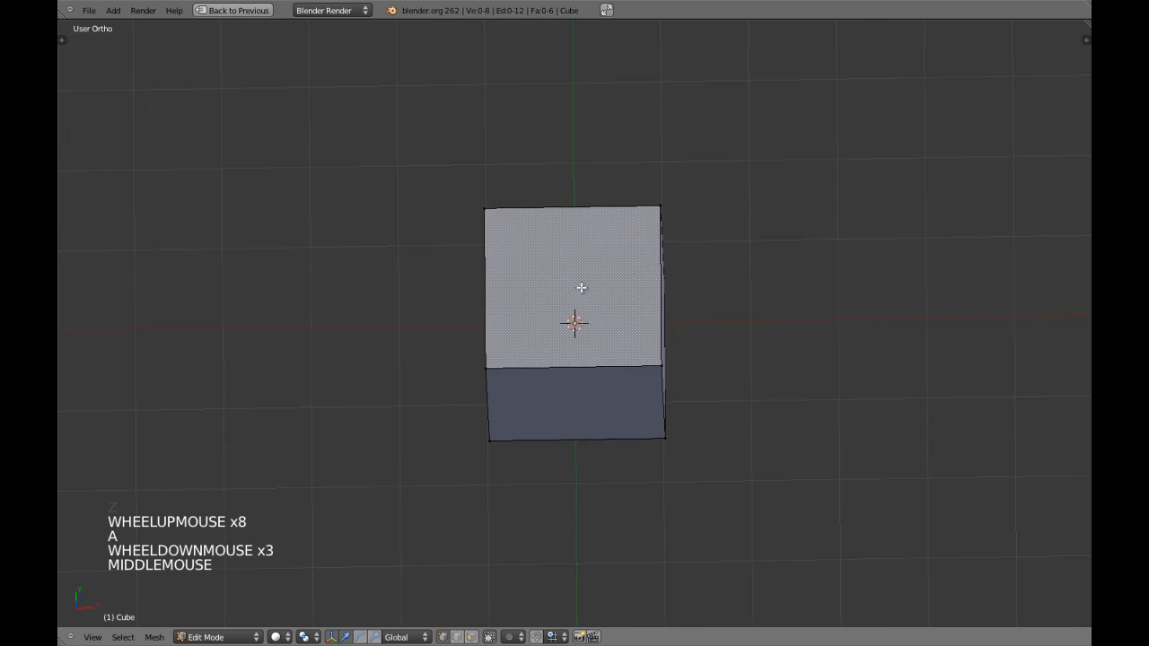
{"action": "scroll", "coordinate": [602, 341], "scroll_direction": "up", "scroll_amount": 4}
{"action": "middle_click_drag", "start_coordinate": [602, 341], "coordinate": [615, 350]}
{"action": "scroll", "coordinate": [615, 350], "scroll_direction": "down", "scroll_amount": 2}
{"action": "scroll", "coordinate": [622, 356], "scroll_direction": "down", "scroll_amount": 2}
{"action": "scroll", "coordinate": [622, 356], "scroll_direction": "up", "scroll_amount": 1}
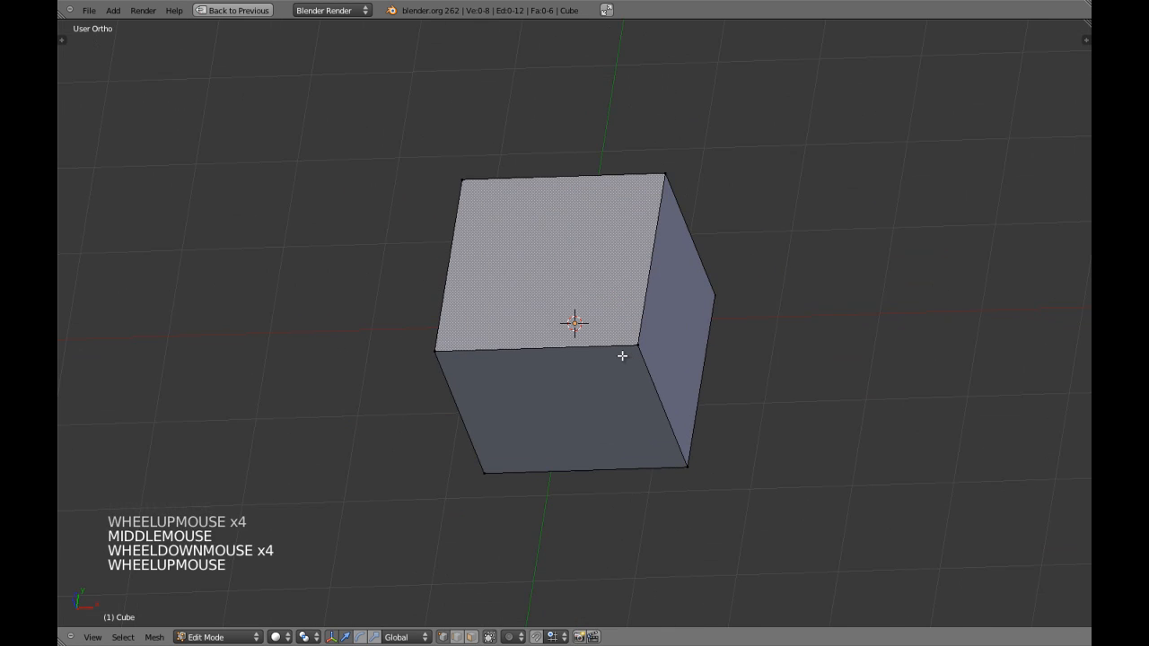
{"action": "key", "text": "KP_7"}
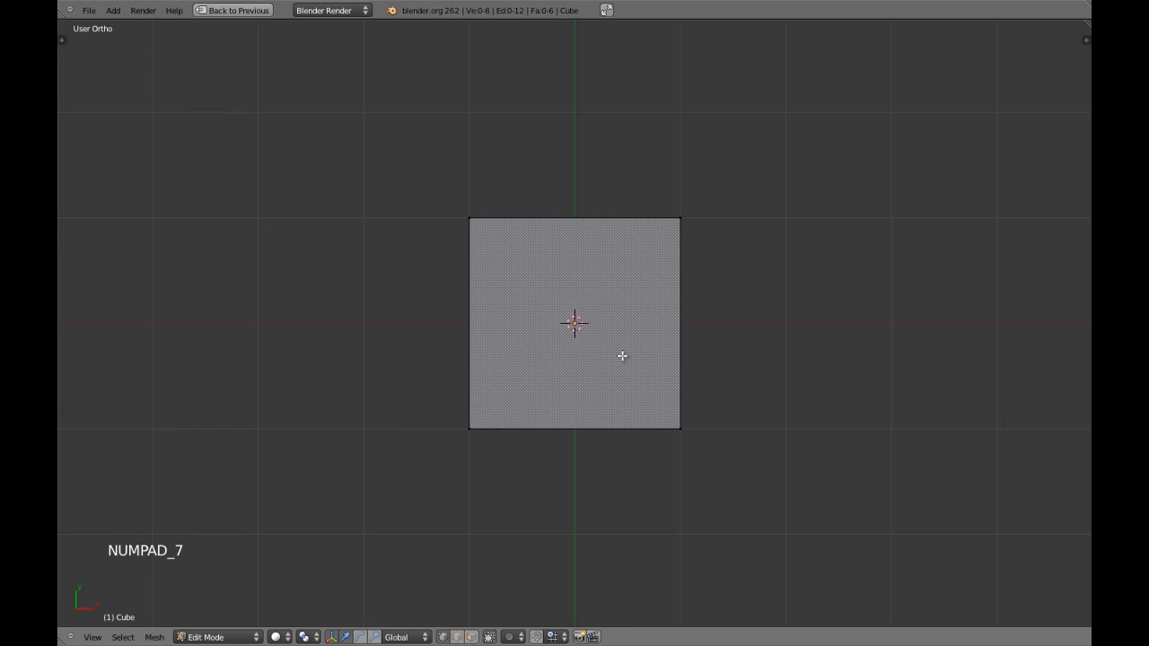
Step: Select one corner vertex of the cube's top face in wireframe, check it from the top, and deselect it
{"action": "middle_click_drag", "start_coordinate": [588, 418], "coordinate": [679, 350]}
{"action": "key", "text": "z"}
{"action": "right_click", "coordinate": [680, 350]}
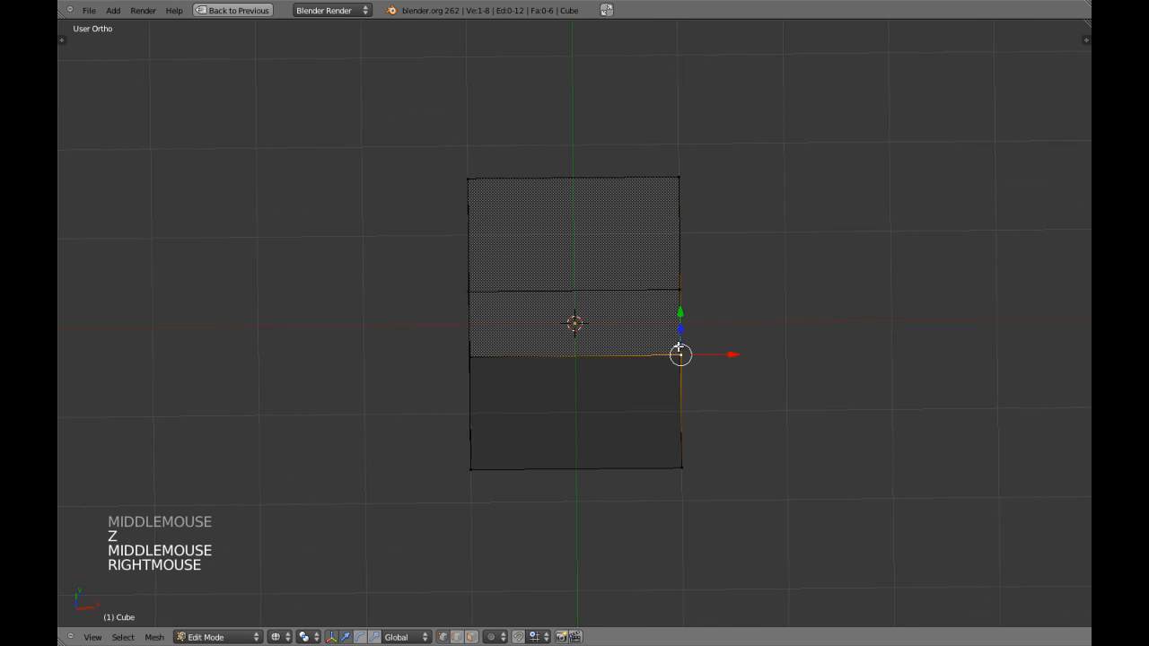
{"action": "key", "text": "KP_7"}
{"action": "key", "text": "z"}
{"action": "scroll", "coordinate": [728, 427], "scroll_direction": "up", "scroll_amount": 3}
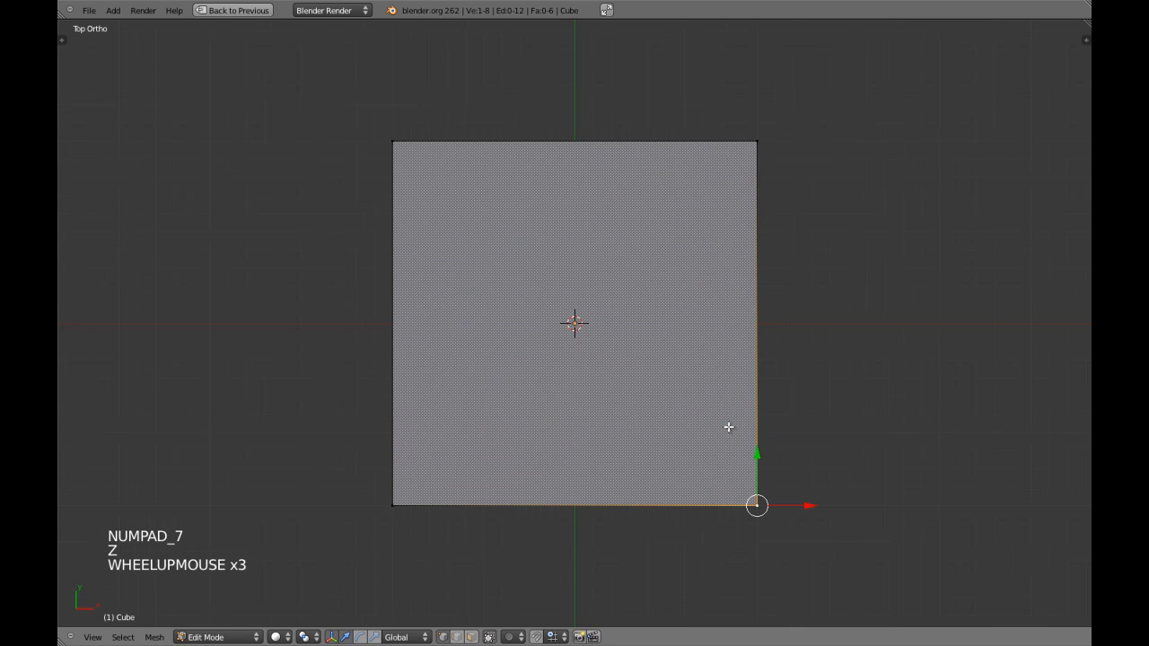
{"action": "key", "text": "a"}
Step: Switch to face selection and select the cube's top face, leaving the viewport in solid shading
{"action": "key", "text": "ctrl+Tab"}
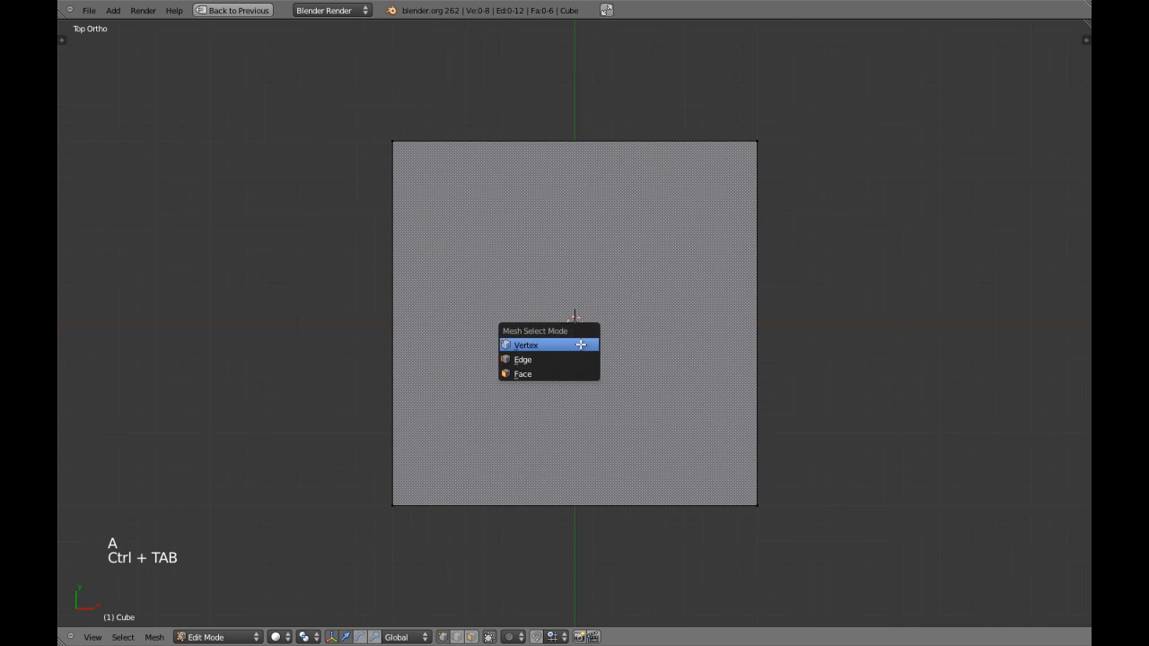
{"action": "left_click", "coordinate": [566, 368]}
{"action": "scroll", "coordinate": [581, 334], "scroll_direction": "down", "scroll_amount": 4}
{"action": "key", "text": "z"}
{"action": "mouse_move", "coordinate": [582, 334]}
{"action": "middle_mouse_down"}
{"action": "mouse_move", "coordinate": [576, 305]}
{"action": "mouse_move", "coordinate": [619, 271]}
{"action": "middle_mouse_up"}
{"action": "right_click", "coordinate": [577, 303]}
{"action": "key", "text": "z"}
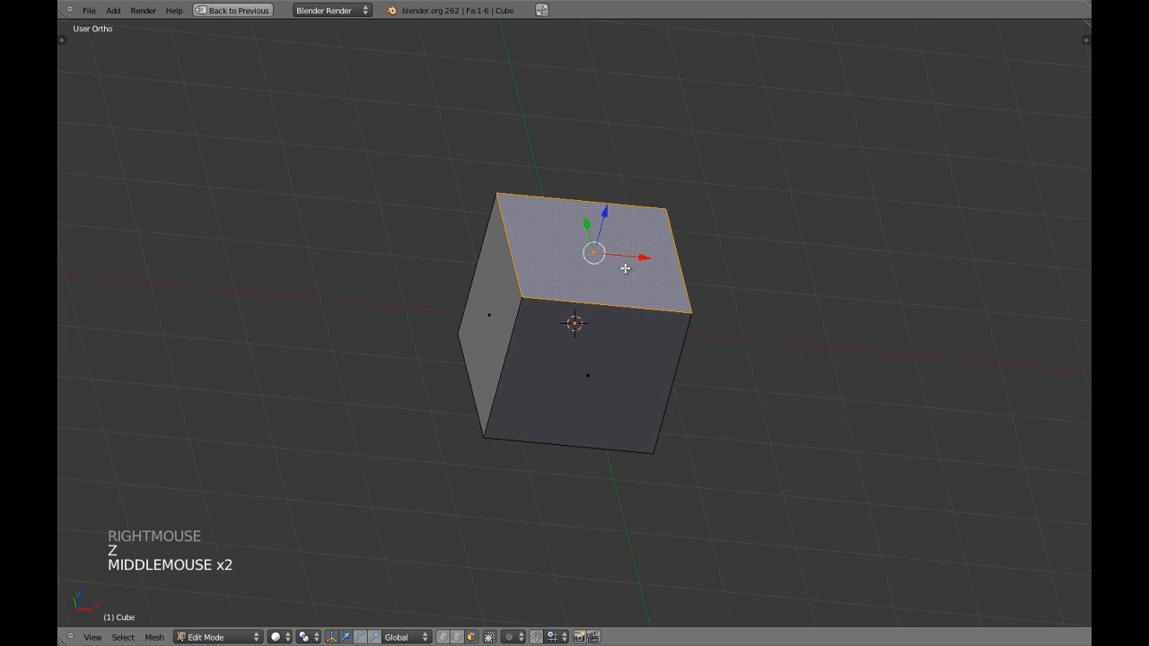
Step: Try to rotate the cube's top face in the top view
{"action": "key", "text": "KP_7"}
{"action": "scroll", "coordinate": [625, 268], "scroll_direction": "up", "scroll_amount": 2}
{"action": "key", "text": "r"}
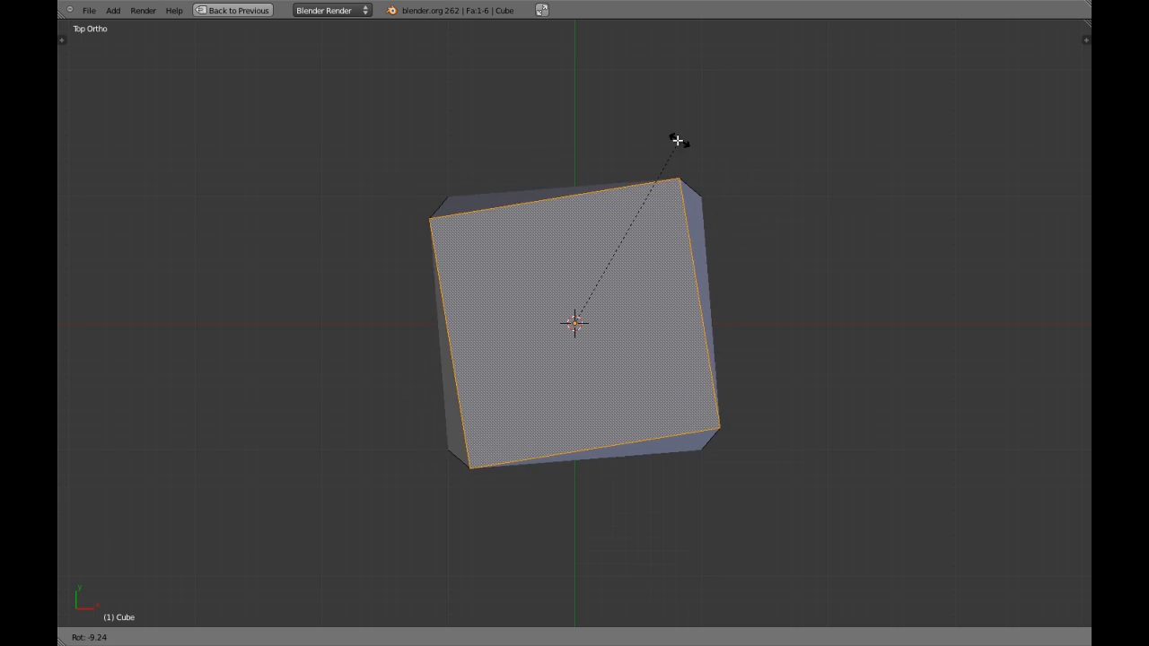
{"action": "right_click", "coordinate": [708, 199]}
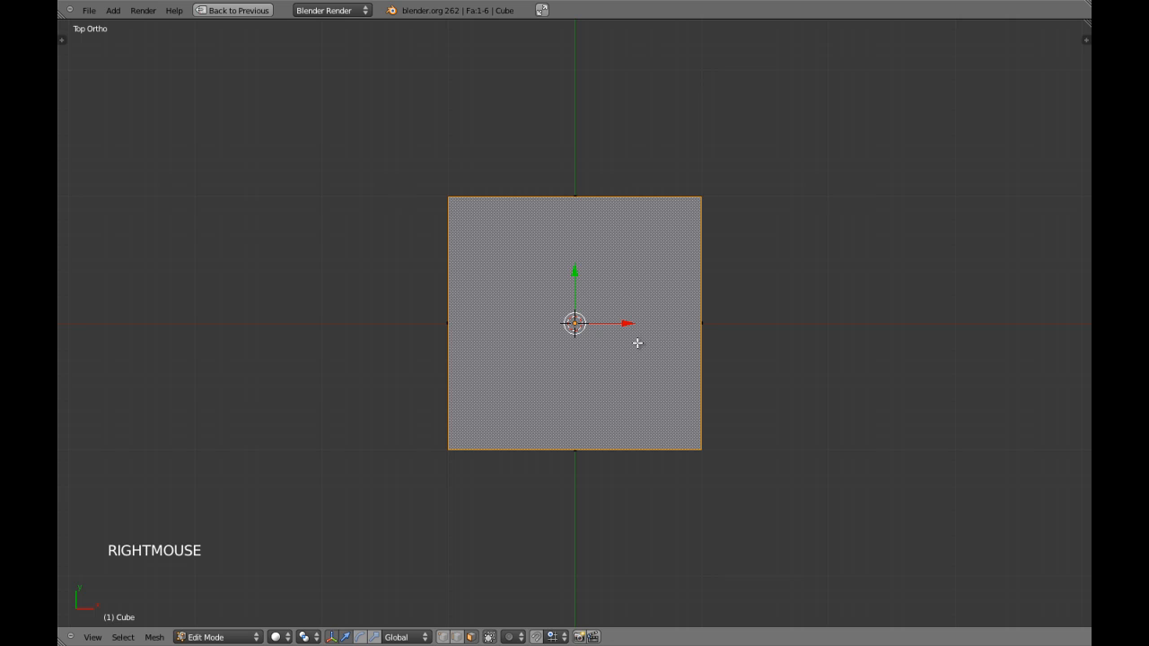
Step: Examine the cube's selected top face and its transform manipulator from several oblique angles, zoom levels and the top view
{"action": "middle_click_drag", "start_coordinate": [572, 500], "coordinate": [517, 402]}
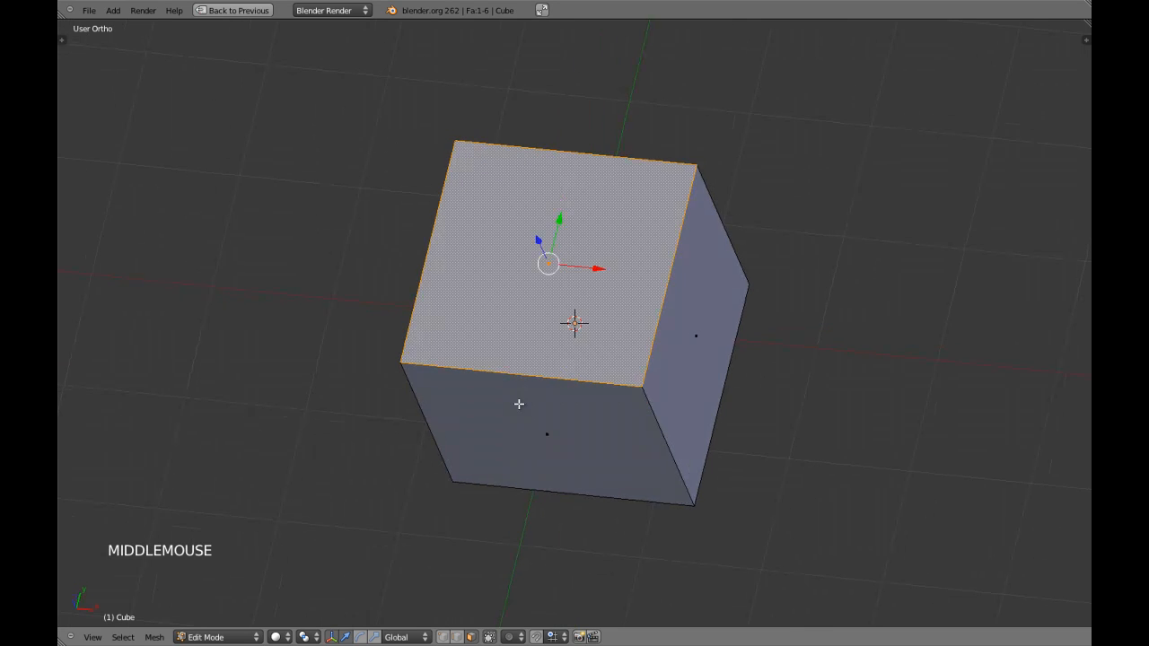
{"action": "scroll", "coordinate": [538, 374], "scroll_direction": "up", "scroll_amount": 3}
{"action": "middle_click_drag", "start_coordinate": [553, 343], "coordinate": [562, 441], "text": "shift"}
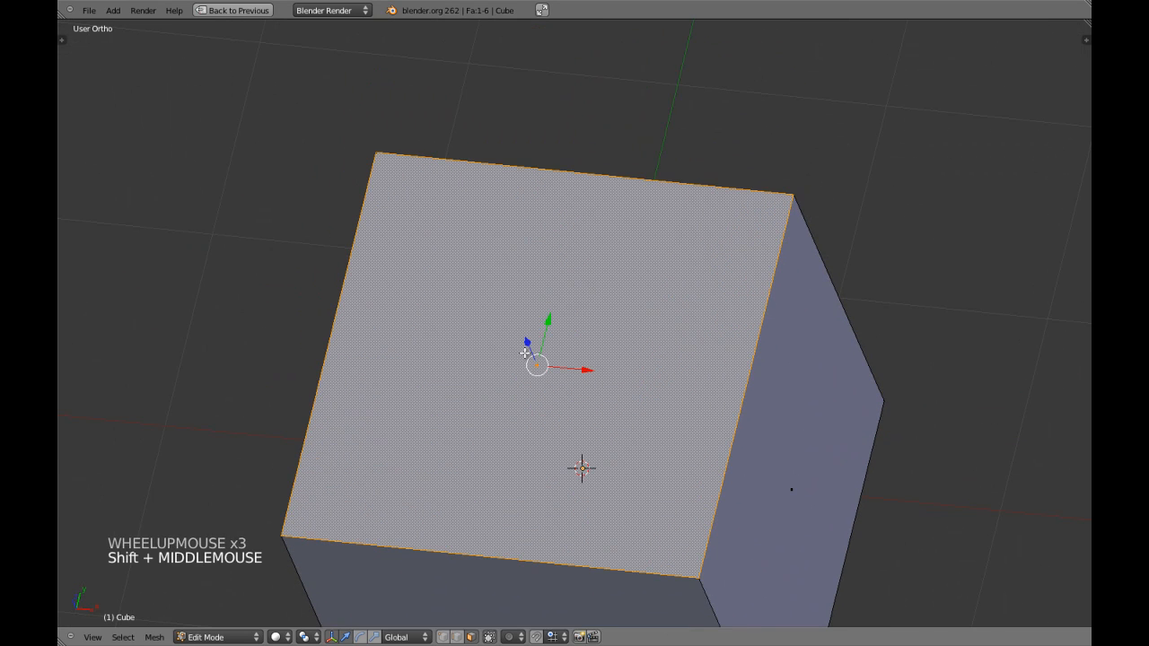
{"action": "middle_click_drag", "start_coordinate": [533, 359], "coordinate": [510, 452]}
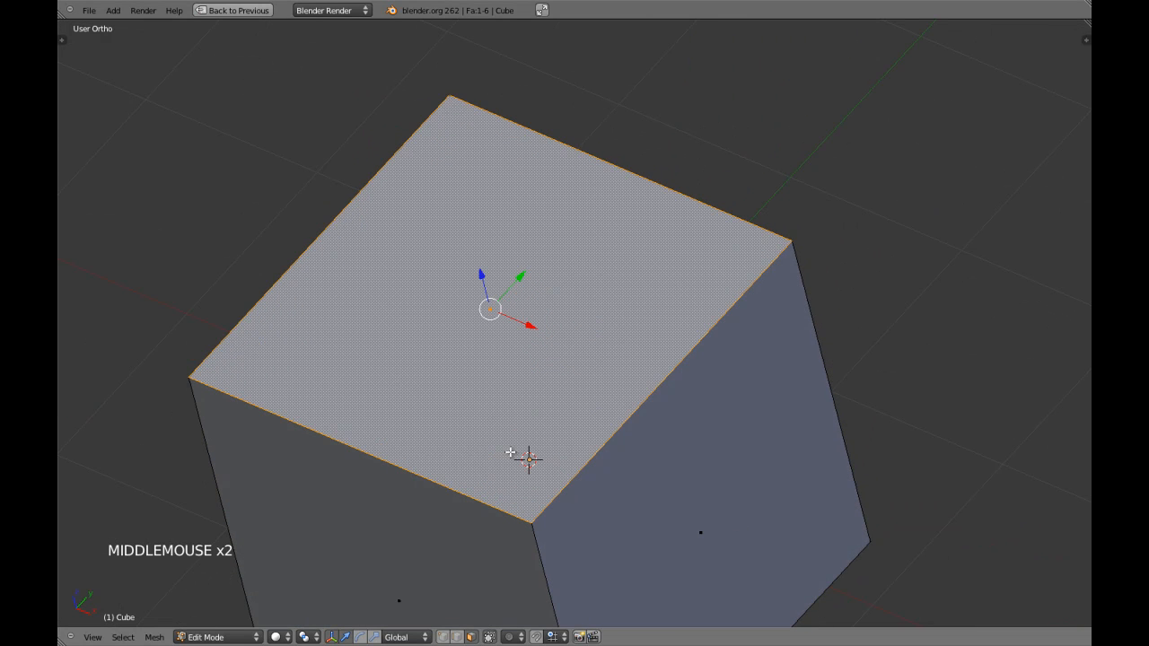
{"action": "middle_click_drag", "start_coordinate": [518, 395], "coordinate": [535, 438], "text": "shift"}
{"action": "middle_click_drag", "start_coordinate": [536, 438], "coordinate": [539, 443]}
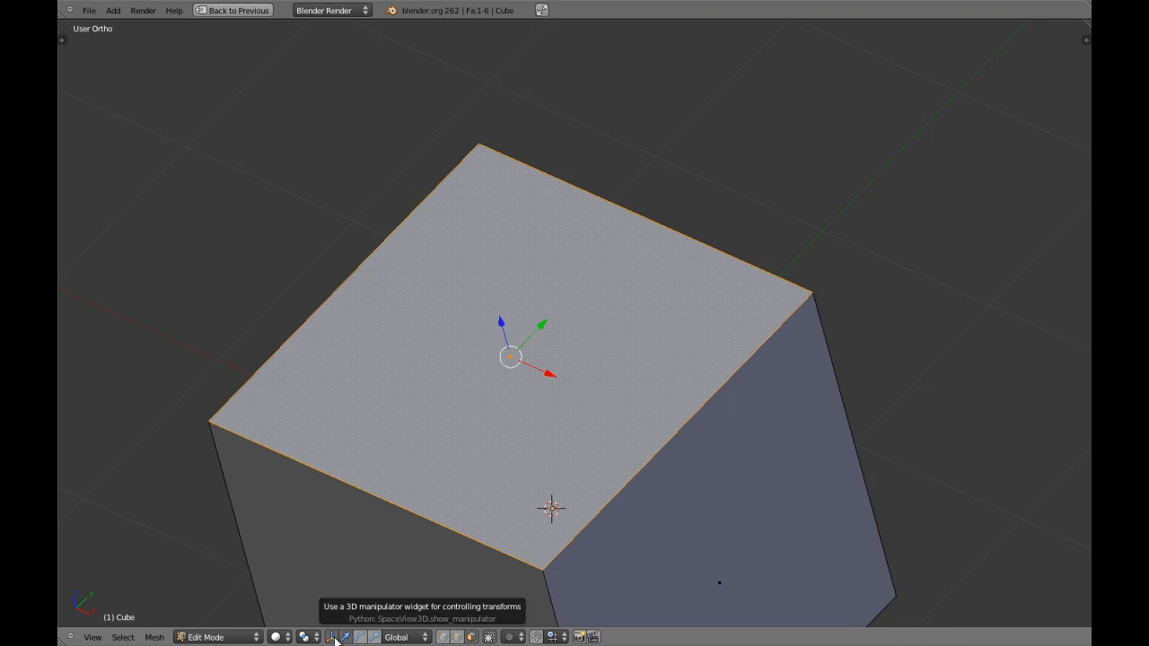
{"action": "scroll", "coordinate": [513, 413], "scroll_direction": "up", "scroll_amount": 1}
{"action": "scroll", "coordinate": [512, 425], "scroll_direction": "down", "scroll_amount": 3}
{"action": "middle_click_drag", "start_coordinate": [512, 425], "coordinate": [580, 282]}
{"action": "key", "text": "KP_7"}
{"action": "scroll", "coordinate": [574, 439], "scroll_direction": "up", "scroll_amount": 3}
{"action": "scroll", "coordinate": [613, 310], "scroll_direction": "down", "scroll_amount": 4}
{"action": "key", "text": "KP_7"}
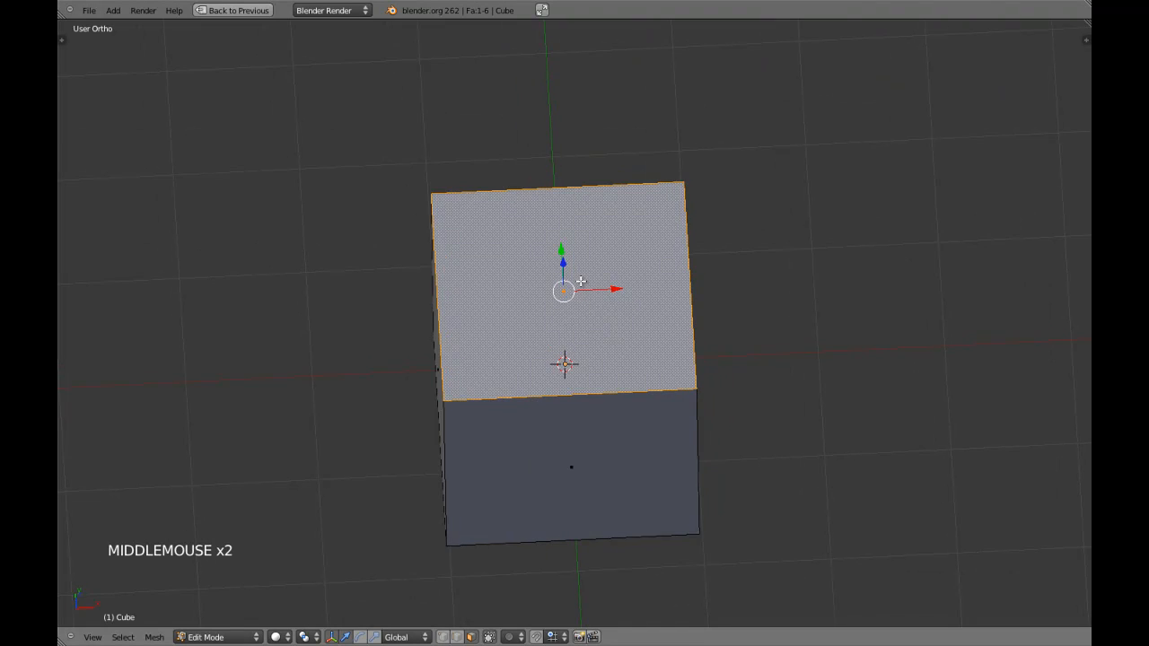
{"action": "key", "text": "KP_7"}
Step: Switch to vertex selection with the cube's top face still selected and seen at an angle
{"action": "key", "text": "ctrl+Tab"}
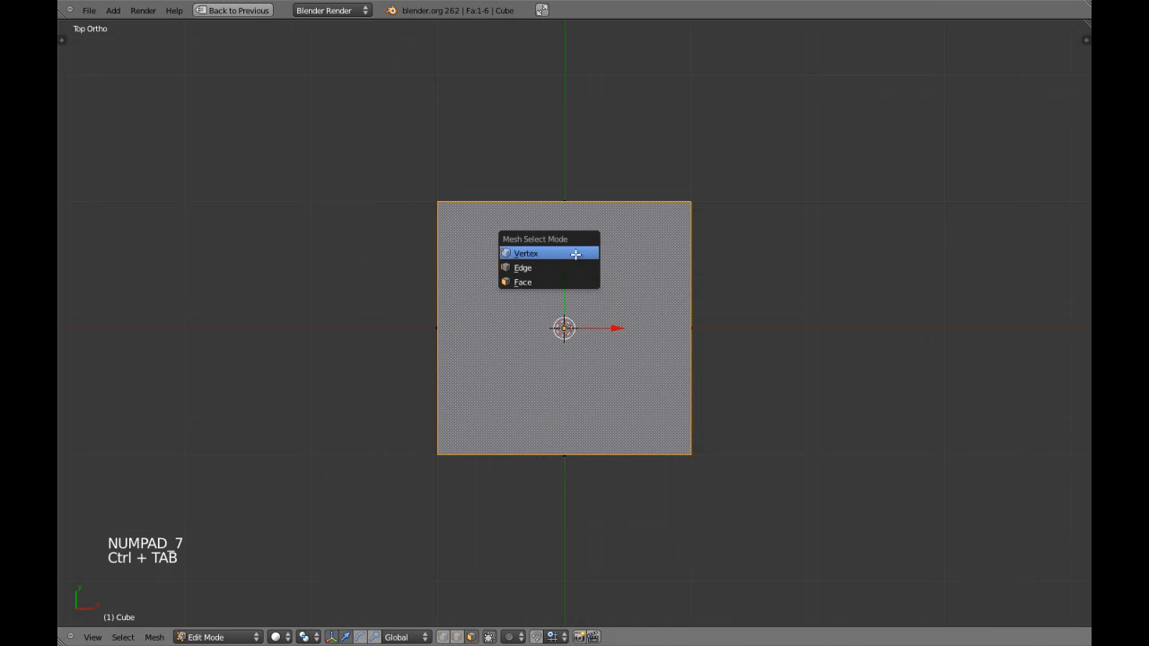
{"action": "left_click", "coordinate": [575, 249]}
{"action": "scroll", "coordinate": [603, 329], "scroll_direction": "up", "scroll_amount": 2}
{"action": "middle_click_drag", "start_coordinate": [603, 330], "coordinate": [565, 385]}
Step: Place the 3D cursor at several arbitrary points around the cube, ending on the top face near its -X side
{"action": "left_click", "coordinate": [891, 243]}
{"action": "left_click", "coordinate": [616, 82]}
{"action": "left_click", "coordinate": [392, 81]}
{"action": "left_click", "coordinate": [253, 214]}
{"action": "left_click", "coordinate": [792, 462]}
{"action": "left_click", "coordinate": [878, 305]}
{"action": "left_click", "coordinate": [822, 189]}
{"action": "left_click", "coordinate": [375, 115]}
{"action": "left_click", "coordinate": [417, 360]}
{"action": "left_click", "coordinate": [417, 360]}
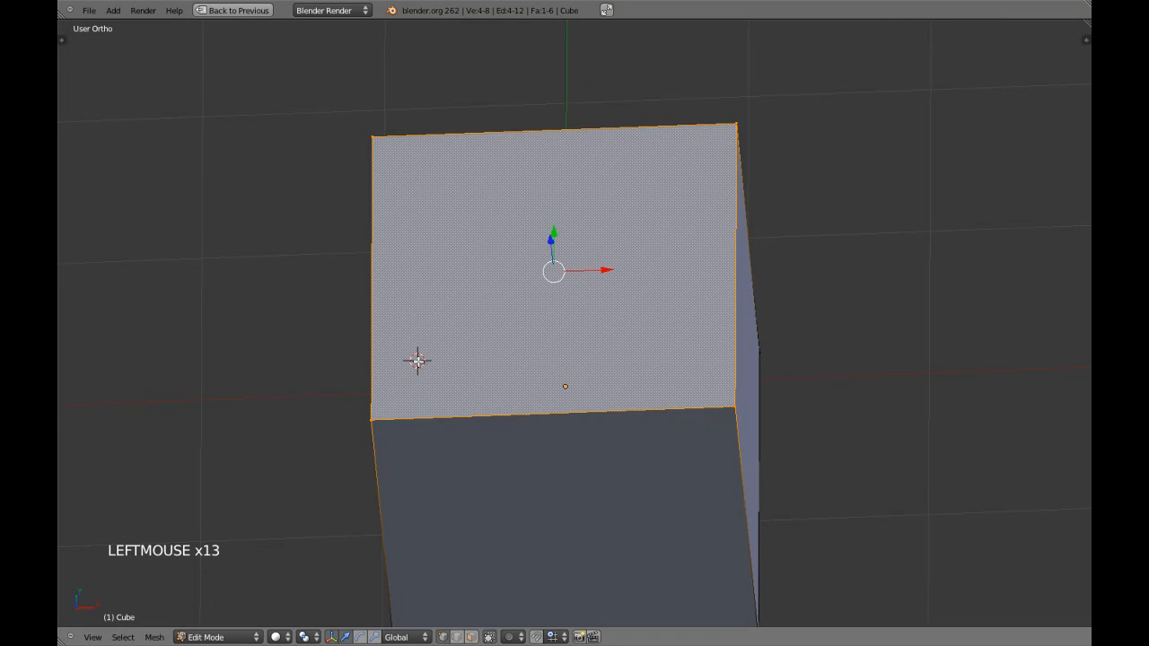
Step: Select only the top face's +X, -Y corner vertex and snap the 3D cursor to the selected vertex
{"action": "middle_click_drag", "start_coordinate": [728, 433], "coordinate": [700, 422]}
{"action": "key", "text": "a"}
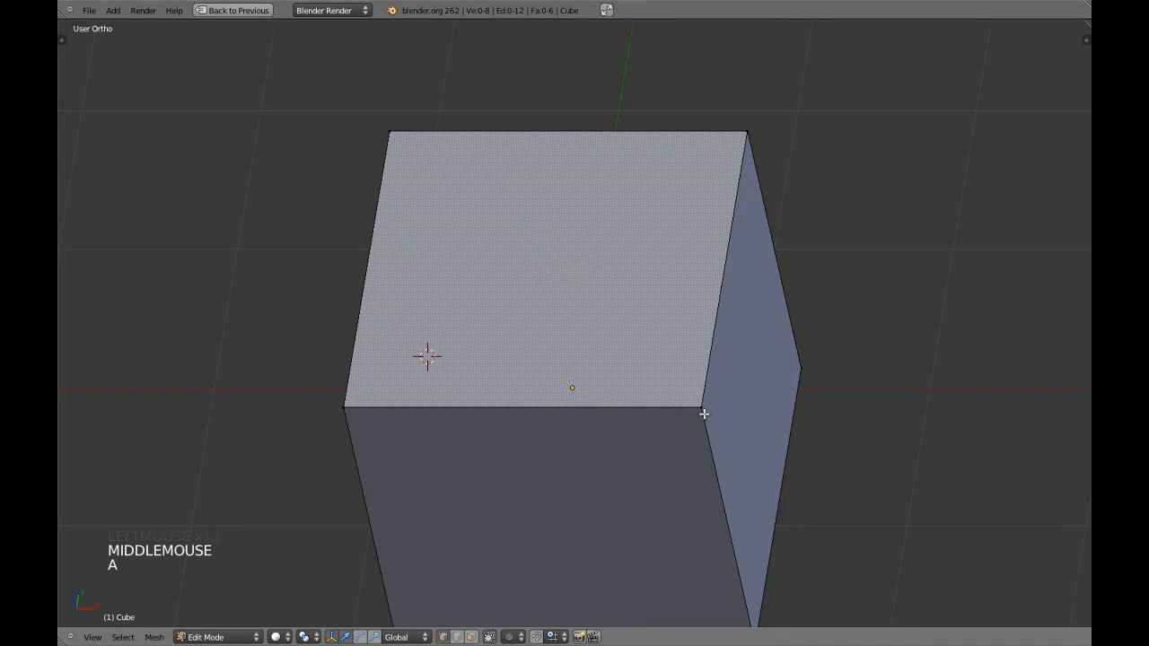
{"action": "right_click", "coordinate": [700, 409]}
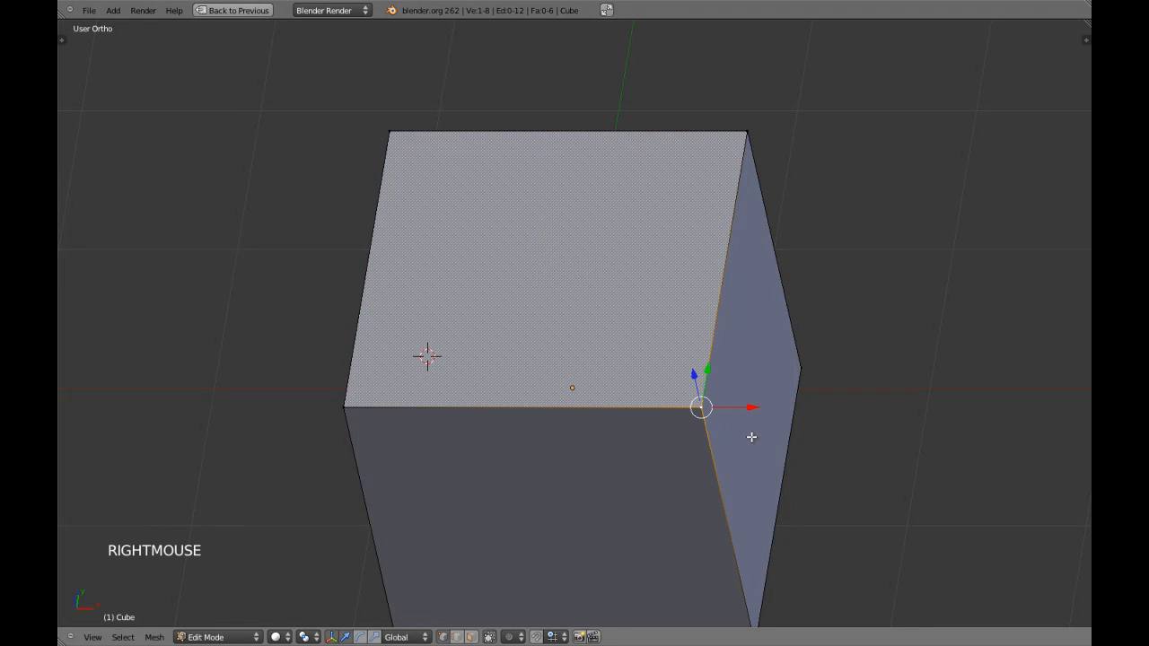
{"action": "key", "text": "shift+s"}
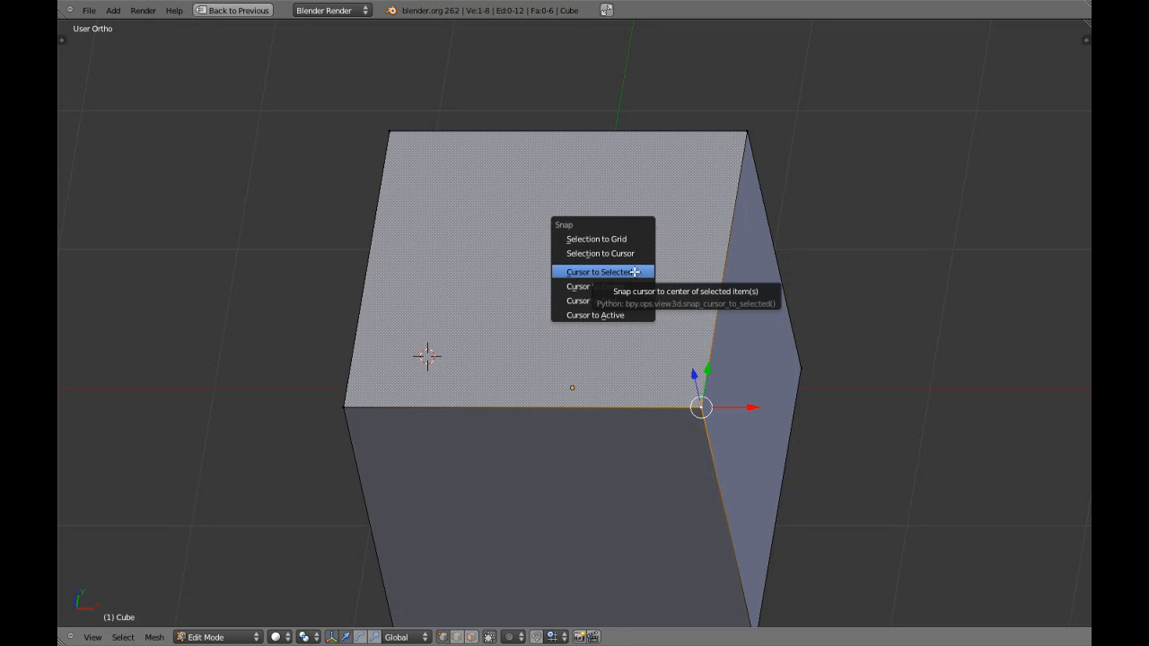
{"action": "left_click", "coordinate": [634, 272]}
Step: Clear the vertex selection, switch to face selection and select the cube's top face
{"action": "scroll", "coordinate": [655, 386], "scroll_direction": "down", "scroll_amount": 3}
{"action": "mouse_move", "coordinate": [646, 398]}
{"action": "middle_mouse_down"}
{"action": "mouse_move", "coordinate": [595, 400]}
{"action": "mouse_move", "coordinate": [653, 402]}
{"action": "middle_mouse_up"}
{"action": "key", "text": "a"}
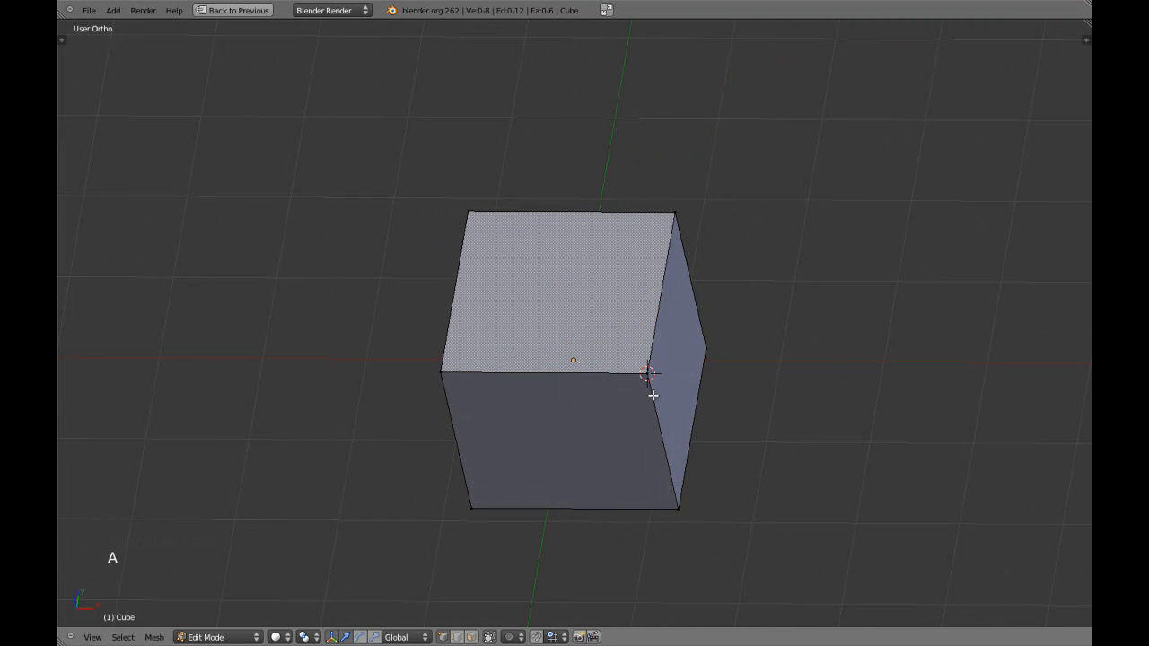
{"action": "key", "text": "ctrl+Tab"}
{"action": "left_click", "coordinate": [639, 428]}
{"action": "right_click", "coordinate": [592, 325]}
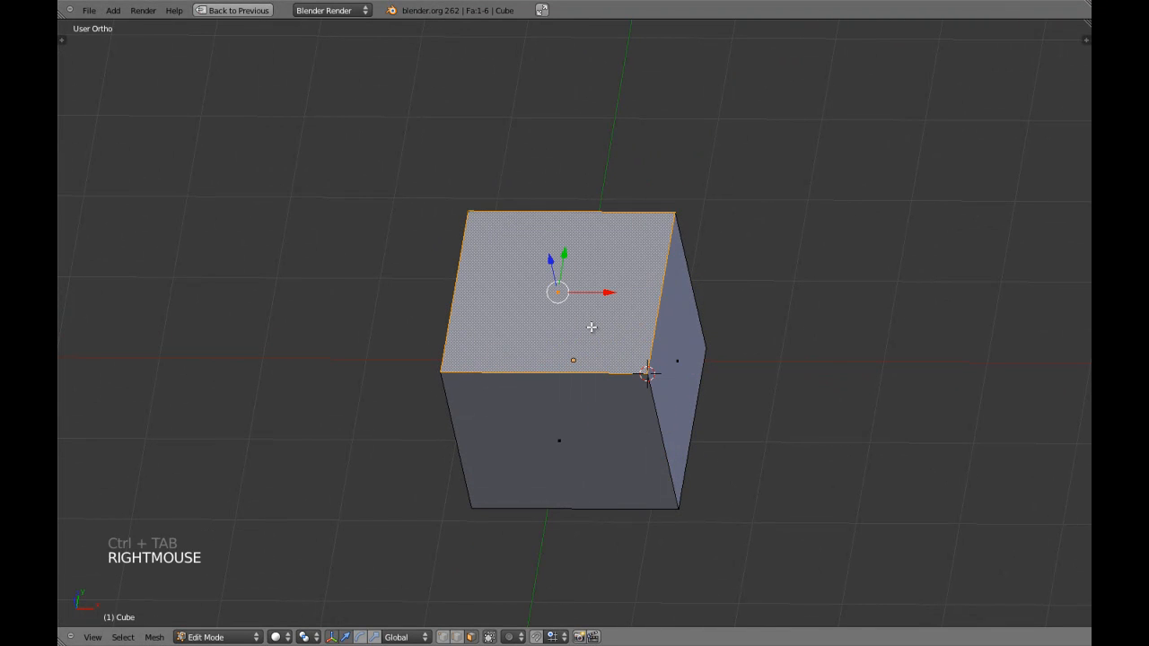
Step: Switch to vertex selection and select the corner vertex at the 3D cursor
{"action": "key", "text": "ctrl+Tab"}
{"action": "left_click", "coordinate": [586, 300]}
{"action": "right_click", "coordinate": [646, 373]}
Step: Return to face selection, reselect the cube's top face and show it in a closer top view
{"action": "key", "text": "ctrl+Tab"}
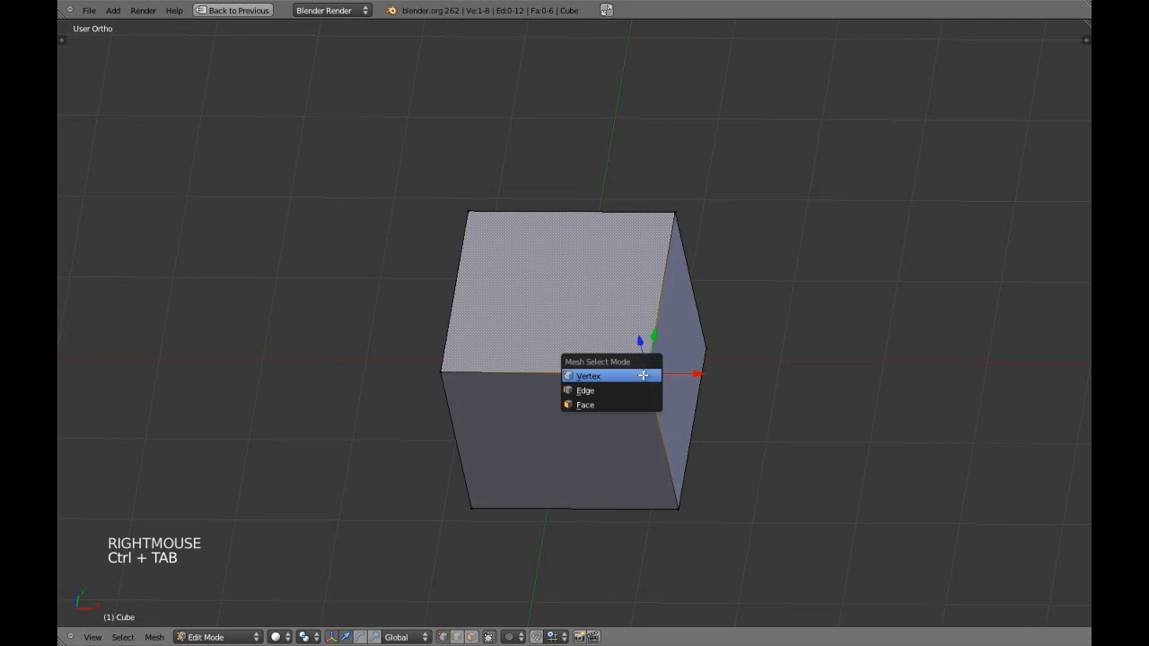
{"action": "left_click", "coordinate": [633, 403]}
{"action": "right_click", "coordinate": [593, 329]}
{"action": "key", "text": "KP_7"}
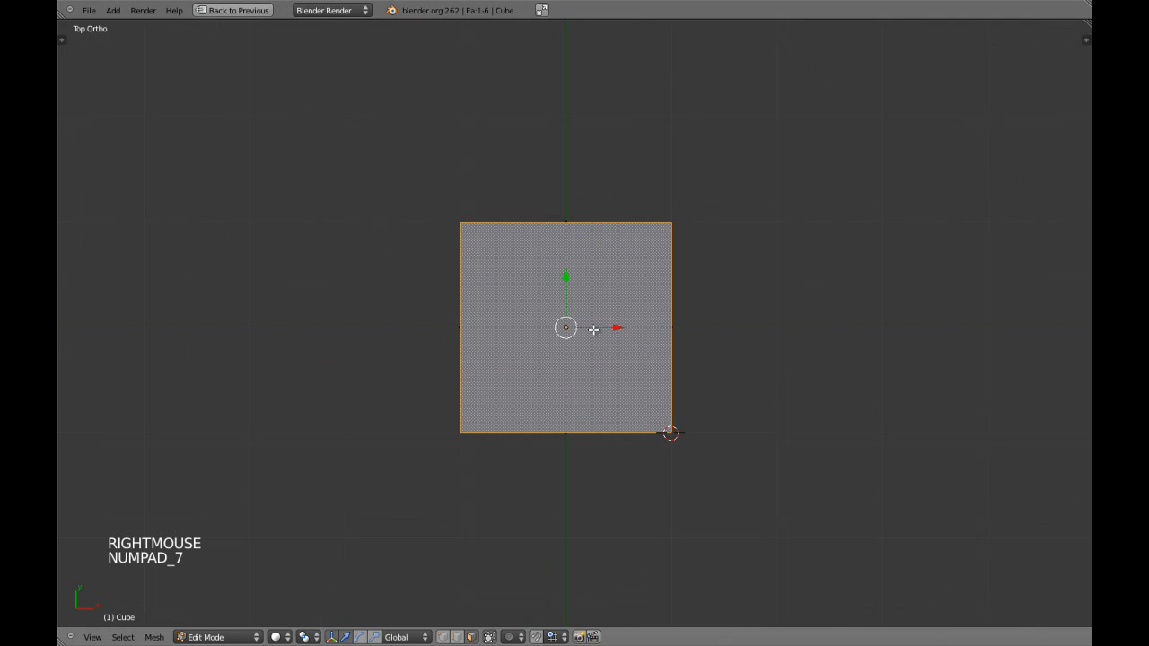
{"action": "scroll", "coordinate": [629, 365], "scroll_direction": "up", "scroll_amount": 3}
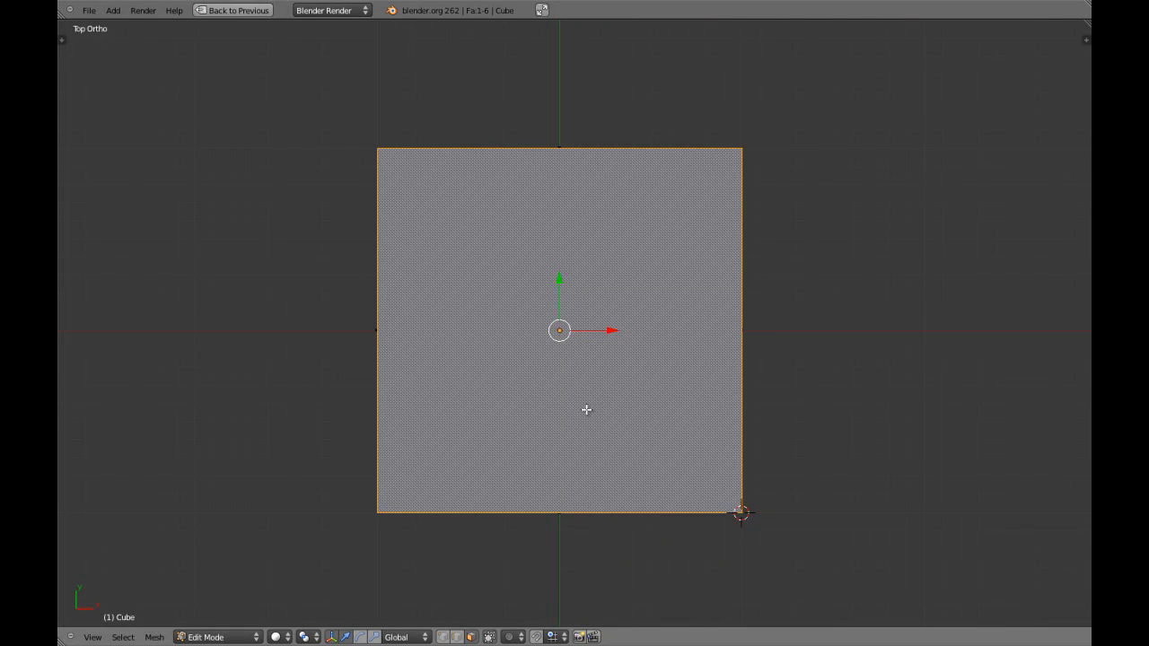
Step: Toggle the pivot point to 3D Cursor and set it back to Median Point
{"action": "key", "text": "period"}
{"action": "key", "text": "ctrl+comma"}
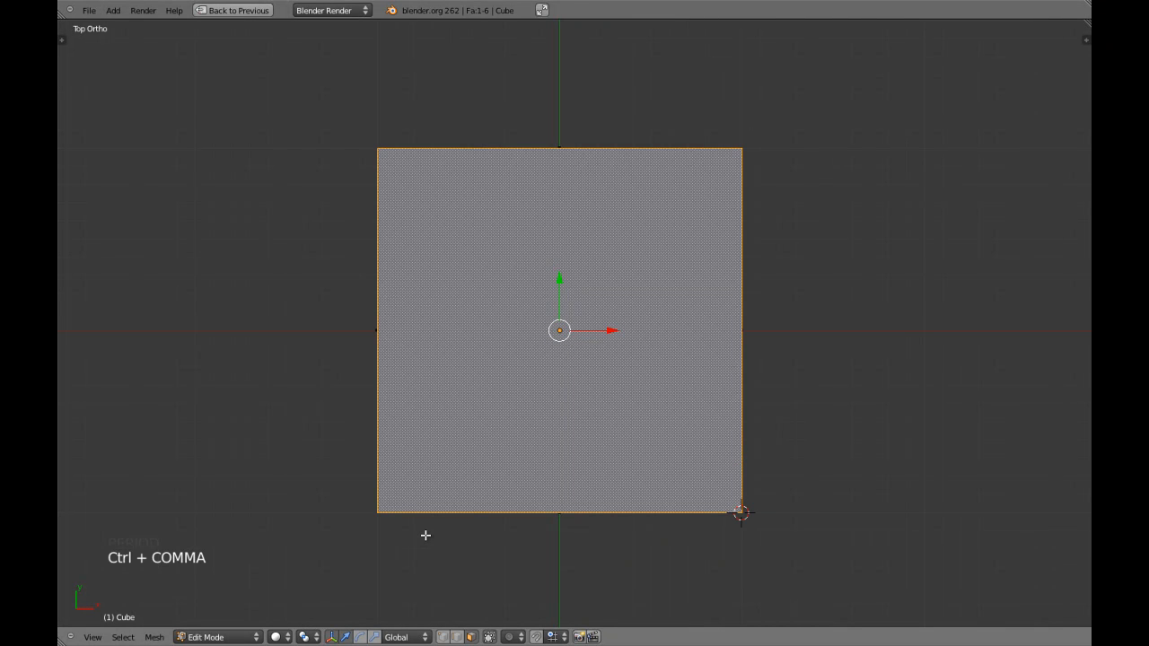
{"action": "left_click", "coordinate": [316, 637]}
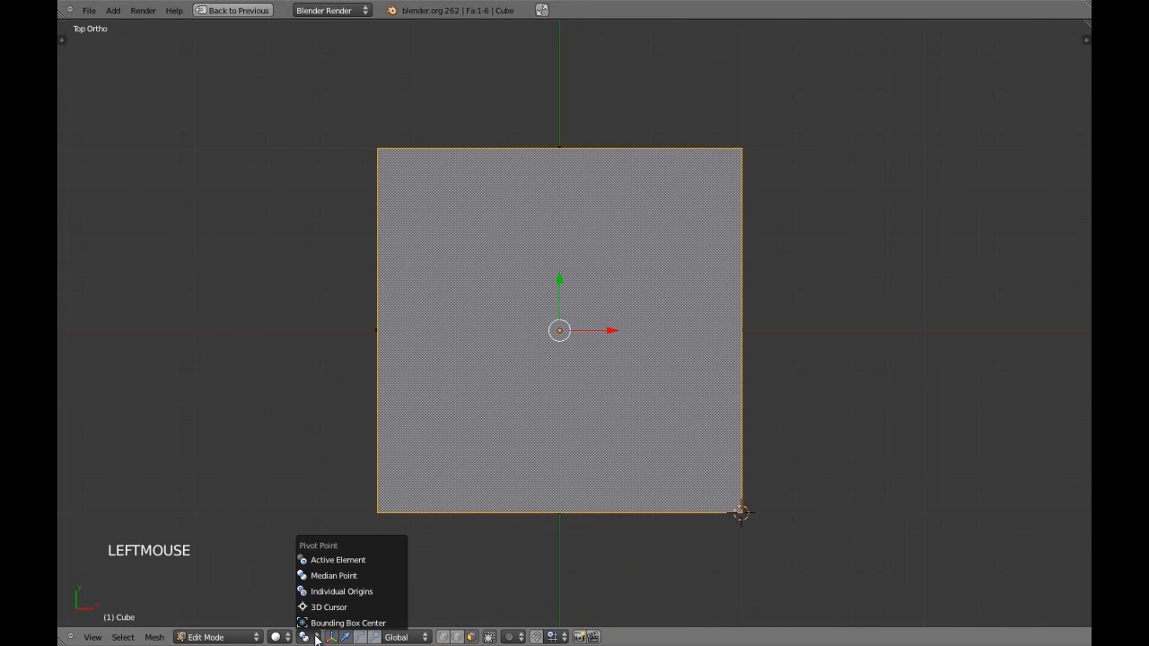
{"action": "left_click", "coordinate": [356, 582]}
Step: In vertex selection, remove the top-face corner at the 3D cursor from the selection and check the cube from the top
{"action": "middle_click_drag", "start_coordinate": [602, 443], "coordinate": [613, 323]}
{"action": "key", "text": "ctrl+Tab"}
{"action": "left_click", "coordinate": [612, 297]}
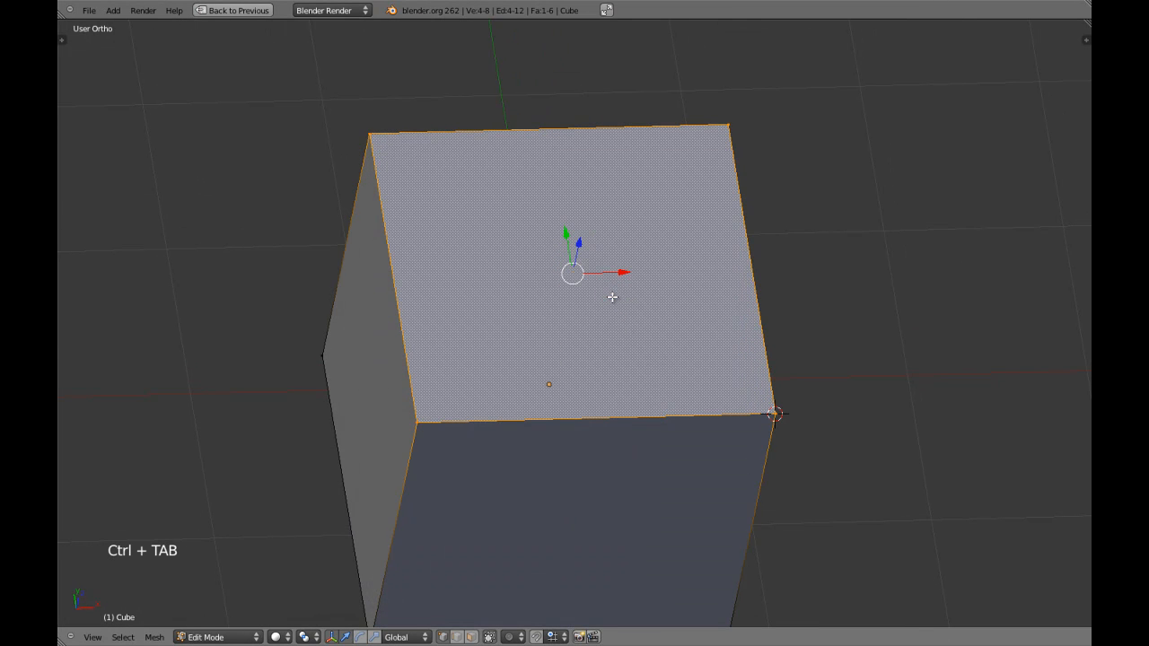
{"action": "right_click", "coordinate": [774, 411], "text": "shift"}
{"action": "key", "text": "KP_7"}
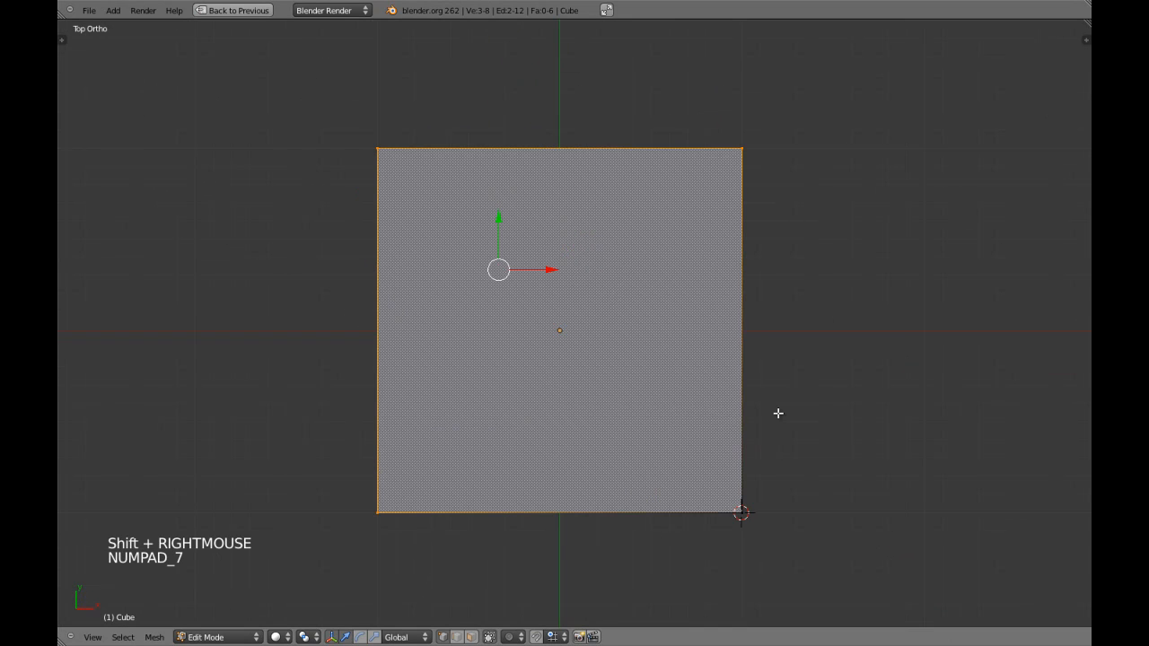
{"action": "key", "text": "ctrl+Tab"}
{"action": "left_click", "coordinate": [731, 428]}
Step: Add the corner vertex at the 3D cursor back to the selection and show the cube in wireframe from the top
{"action": "middle_click_drag", "start_coordinate": [488, 415], "coordinate": [614, 316]}
{"action": "key", "text": "ctrl+Tab"}
{"action": "left_click", "coordinate": [610, 303]}
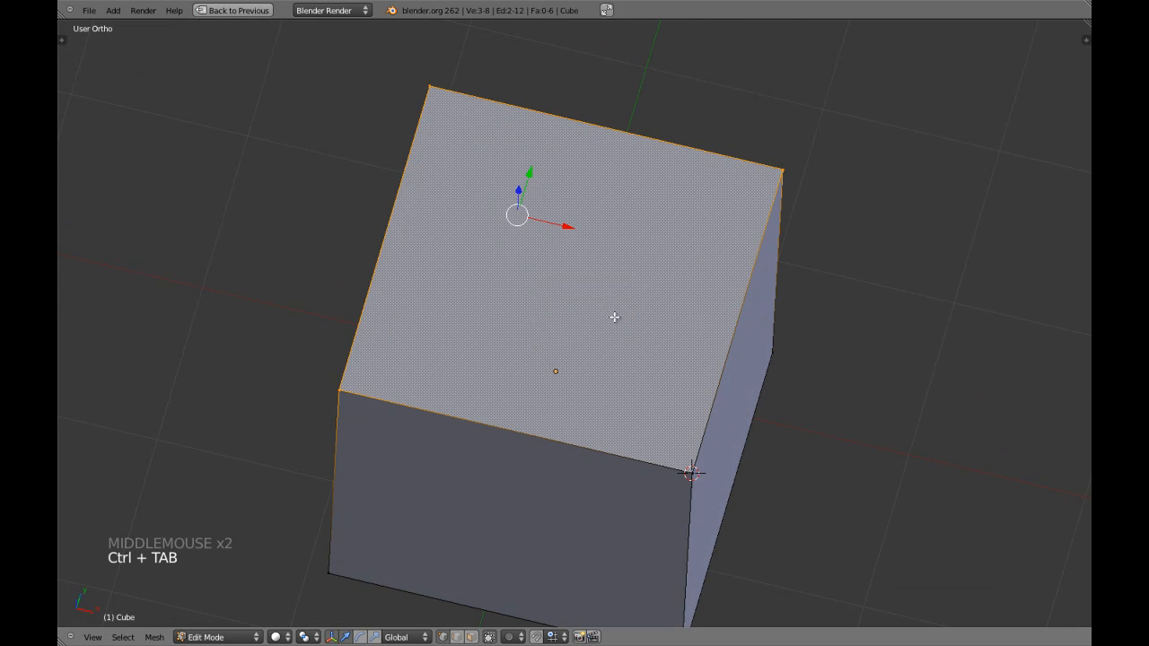
{"action": "right_click", "coordinate": [688, 465], "text": "shift"}
{"action": "key", "text": "z"}
{"action": "key", "text": "KP_7"}
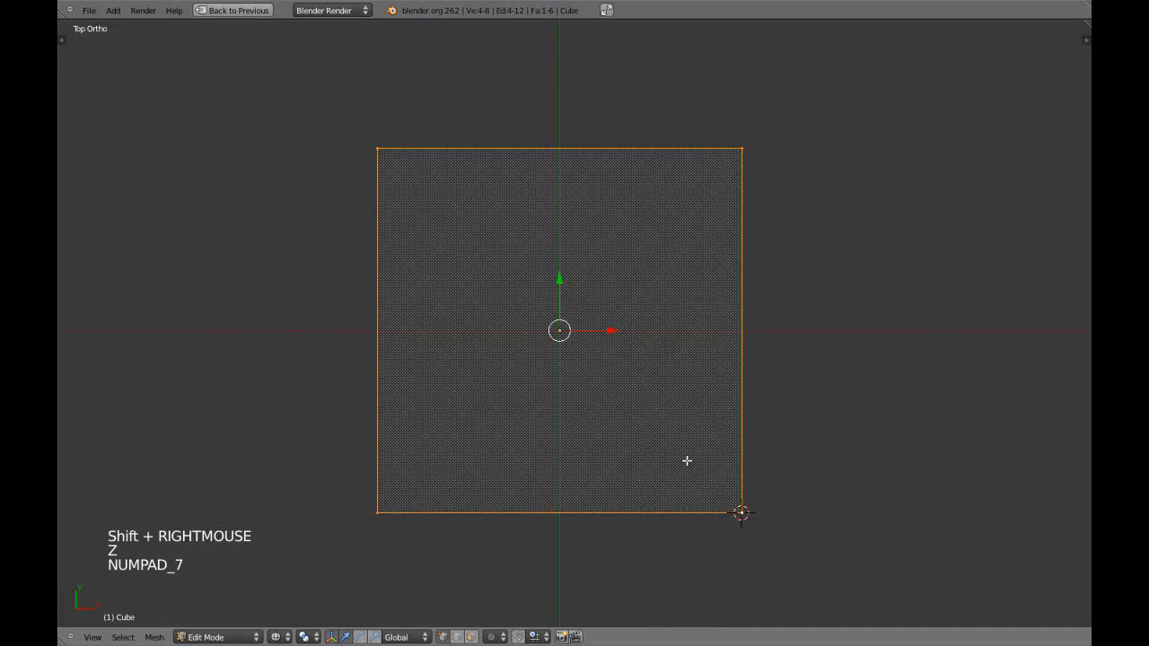
Step: Examine the cube from the front and top in both wireframe and solid shading
{"action": "key", "text": "KP_1"}
{"action": "key", "text": "KP_7"}
{"action": "key", "text": "z"}
{"action": "key", "text": "z"}
{"action": "key", "text": "KP_1"}
{"action": "scroll", "coordinate": [687, 461], "scroll_direction": "down", "scroll_amount": 3}
{"action": "scroll", "coordinate": [680, 461], "scroll_direction": "up", "scroll_amount": 3}
{"action": "middle_click_drag", "start_coordinate": [625, 351], "coordinate": [367, 500], "text": "shift"}
Step: Select all of the cube's vertices, deselect two of its corners and inspect the remaining selection in wireframe and solid shading
{"action": "key", "text": "a"}
{"action": "key", "text": "a"}
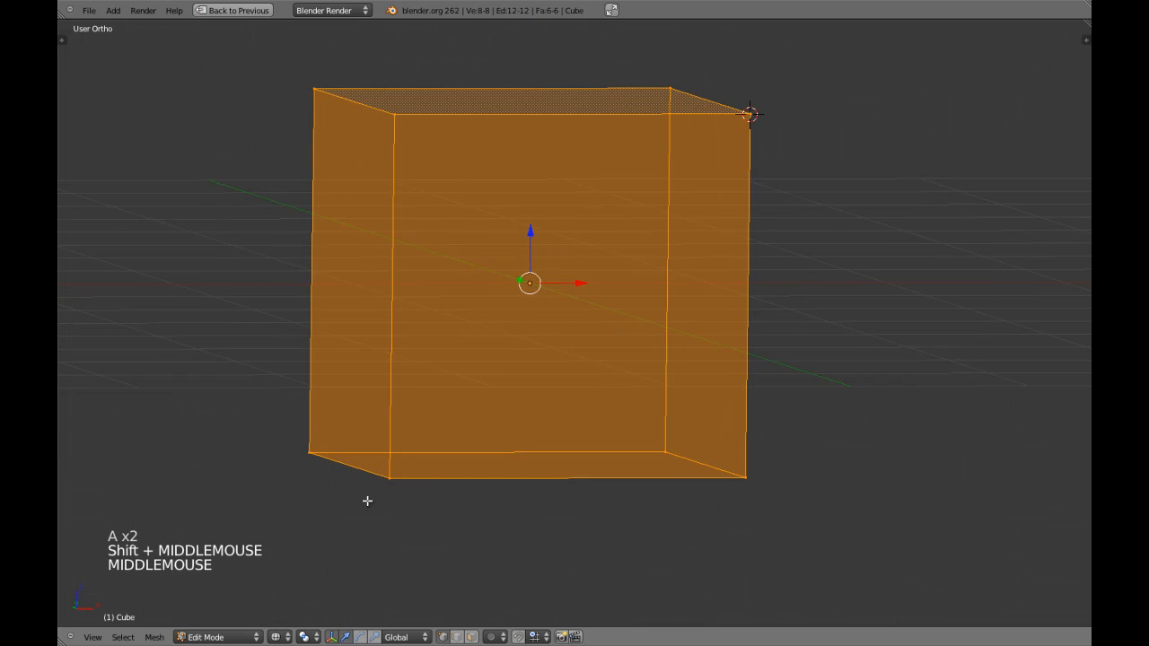
{"action": "right_click", "coordinate": [395, 485], "text": "shift"}
{"action": "right_click", "coordinate": [660, 117], "text": "shift"}
{"action": "scroll", "coordinate": [591, 254], "scroll_direction": "down", "scroll_amount": 2}
{"action": "mouse_move", "coordinate": [620, 185]}
{"action": "middle_mouse_down"}
{"action": "mouse_move", "coordinate": [592, 255]}
{"action": "mouse_move", "coordinate": [635, 320]}
{"action": "mouse_move", "coordinate": [584, 363]}
{"action": "mouse_move", "coordinate": [597, 341]}
{"action": "mouse_move", "coordinate": [661, 341]}
{"action": "mouse_move", "coordinate": [697, 361]}
{"action": "middle_mouse_up"}
{"action": "key", "text": "KP_1"}
{"action": "scroll", "coordinate": [592, 254], "scroll_direction": "down", "scroll_amount": 2}
{"action": "key", "text": "z"}
{"action": "key", "text": "z"}
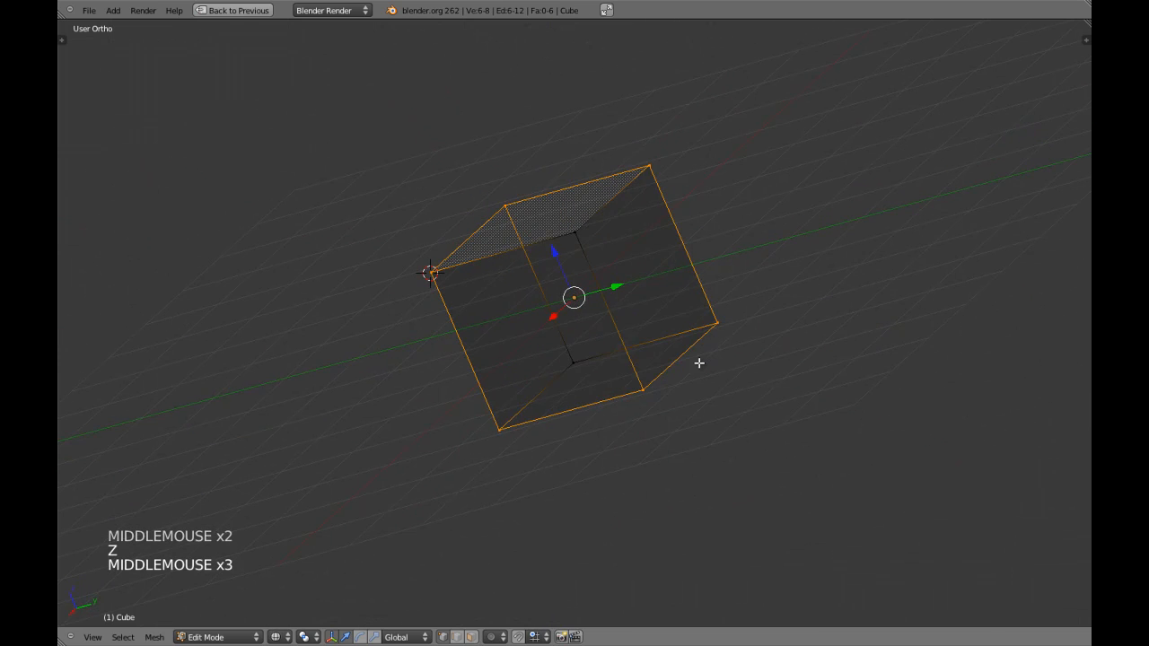
Step: Switch to face selection in solid shading and toggle the selection of two of the cube's faces
{"action": "key", "text": "ctrl+Tab"}
{"action": "left_click", "coordinate": [628, 406]}
{"action": "key", "text": "z"}
{"action": "right_click", "coordinate": [584, 323], "text": "shift"}
{"action": "middle_click_drag", "start_coordinate": [585, 323], "coordinate": [638, 428]}
{"action": "right_click", "coordinate": [667, 333], "text": "shift"}
Step: Clear the selection in the top view and select only the cube's top face
{"action": "key", "text": "KP_7"}
{"action": "key", "text": "a"}
{"action": "key", "text": "a"}
{"action": "scroll", "coordinate": [660, 339], "scroll_direction": "up", "scroll_amount": 4}
{"action": "right_click", "coordinate": [550, 384]}
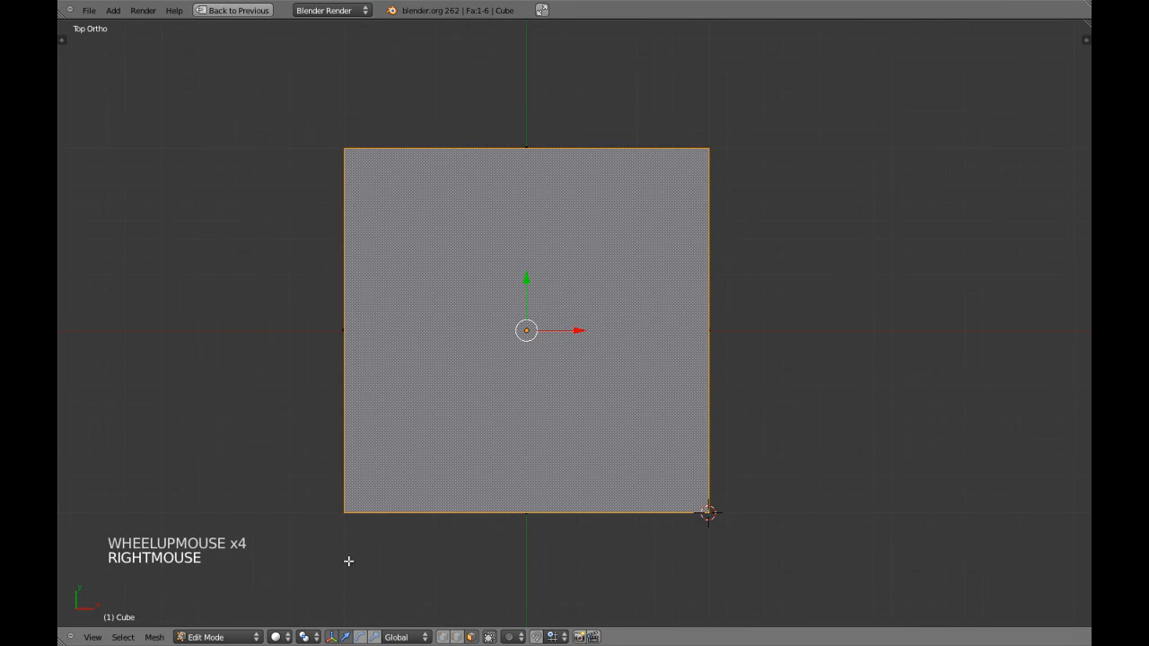
Step: Set the pivot point to 3D Cursor so the manipulator sits on the face's corner
{"action": "left_click", "coordinate": [305, 638]}
{"action": "left_click", "coordinate": [305, 637]}
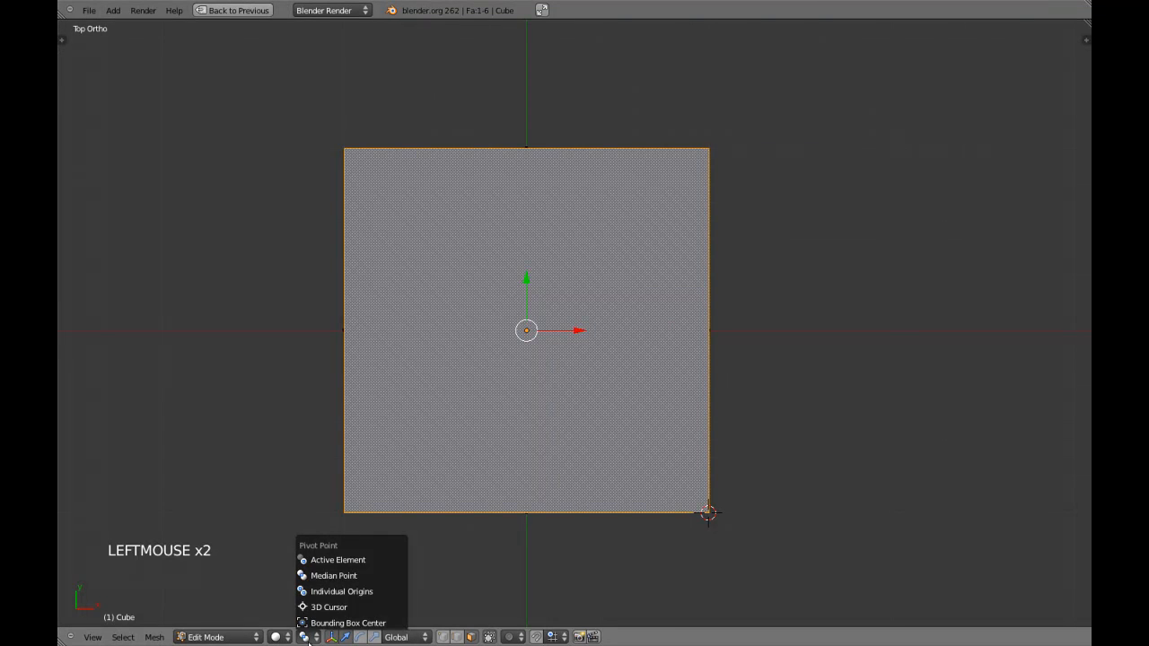
{"action": "left_click", "coordinate": [348, 607]}
{"action": "scroll", "coordinate": [622, 436], "scroll_direction": "down", "scroll_amount": 3}
{"action": "scroll", "coordinate": [636, 439], "scroll_direction": "up", "scroll_amount": 4}
{"action": "scroll", "coordinate": [722, 487], "scroll_direction": "down", "scroll_amount": 2}
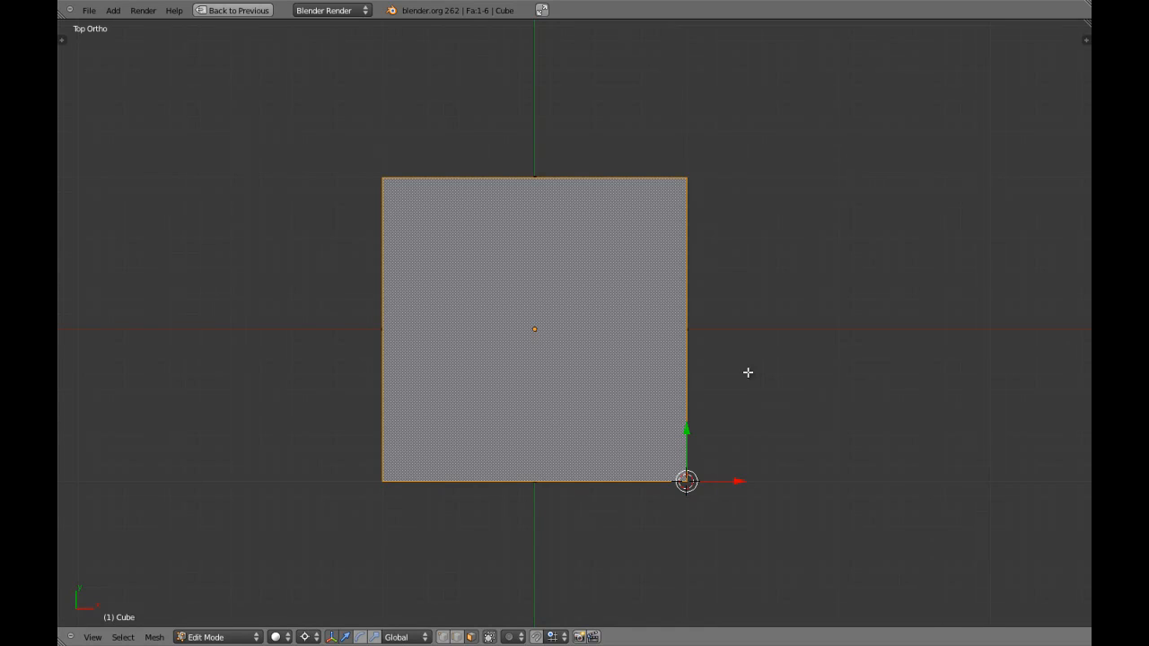
Step: Move the 3D cursor, and the manipulator with it, to a series of arbitrary points around the top face
{"action": "left_click", "coordinate": [762, 383]}
{"action": "left_click", "coordinate": [721, 230]}
{"action": "left_click", "coordinate": [548, 43]}
{"action": "left_click", "coordinate": [339, 156]}
{"action": "left_click", "coordinate": [331, 283]}
{"action": "left_click", "coordinate": [351, 472]}
{"action": "left_click", "coordinate": [535, 584]}
{"action": "left_click", "coordinate": [823, 431]}
{"action": "left_click", "coordinate": [756, 276]}
{"action": "left_click", "coordinate": [732, 188]}
{"action": "left_click", "coordinate": [490, 130]}
{"action": "left_click", "coordinate": [397, 131]}
Step: In vertex selection, select the top face's +X, -Y corner vertex and snap the 3D cursor back to it
{"action": "key", "text": "ctrl+Tab"}
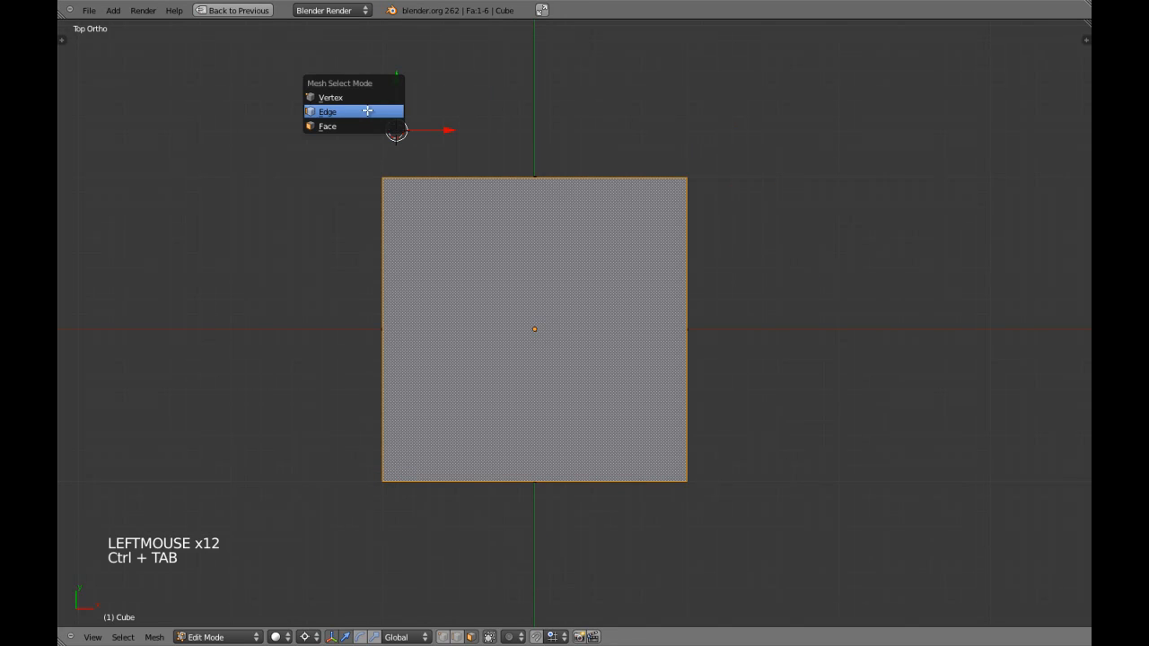
{"action": "left_click", "coordinate": [367, 97]}
{"action": "right_click", "coordinate": [692, 483]}
{"action": "key", "text": "shift+s"}
{"action": "left_click", "coordinate": [692, 483]}
Step: Change to face selection and select the top face with the 3D cursor kept on its corner
{"action": "key", "text": "ctrl+Tab"}
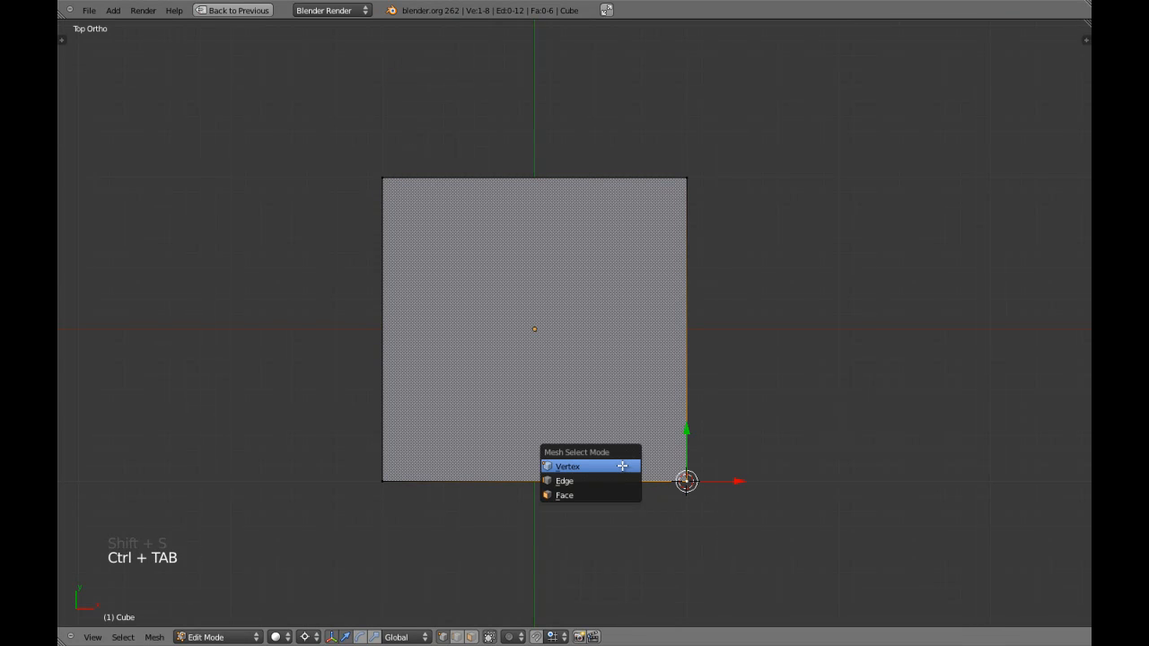
{"action": "left_click", "coordinate": [587, 495]}
{"action": "right_click", "coordinate": [574, 384]}
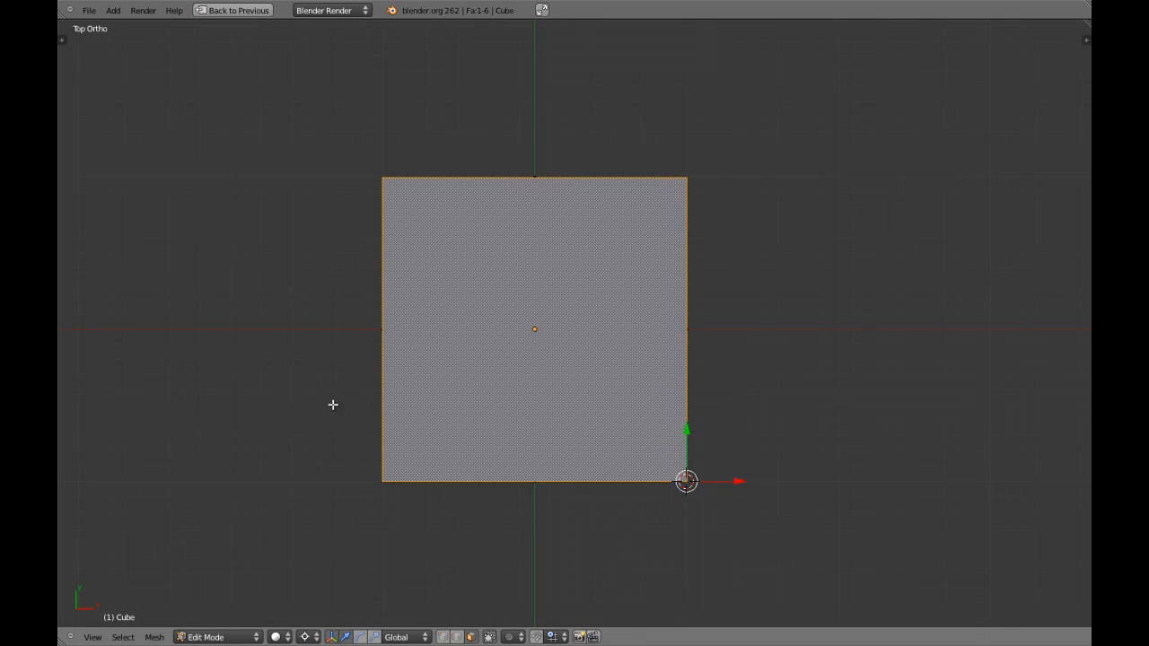
Step: Try to rotate the top face about the 3D cursor, and change the pivot point to Median Point
{"action": "key", "text": "r"}
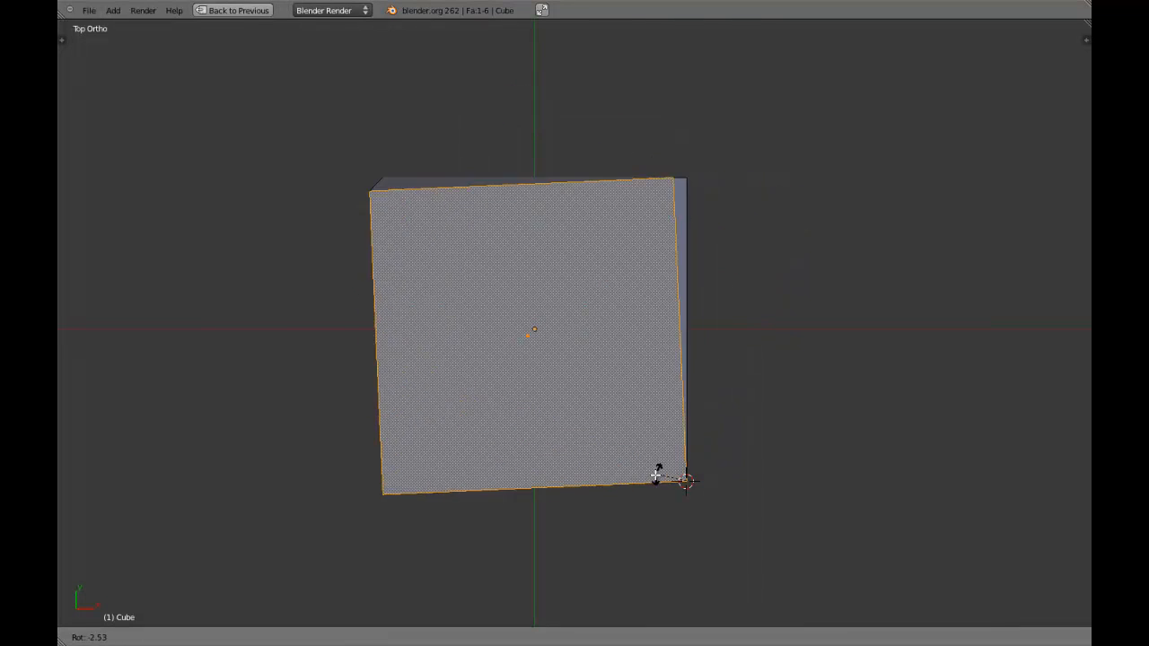
{"action": "right_click", "coordinate": [659, 467]}
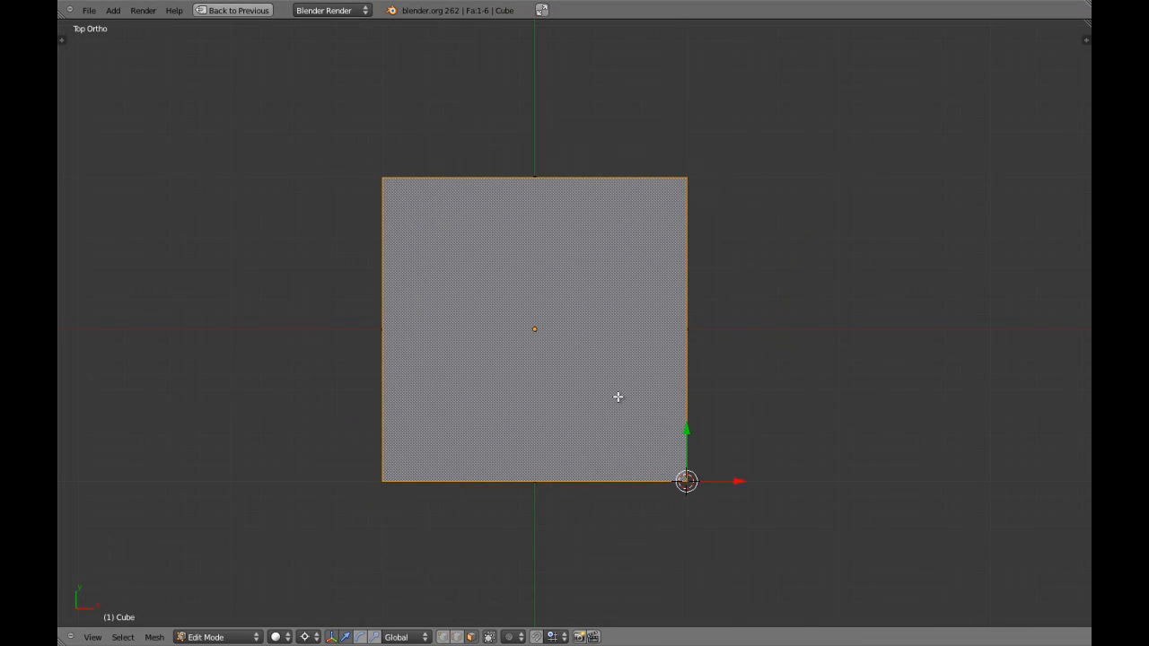
{"action": "left_click", "coordinate": [308, 638]}
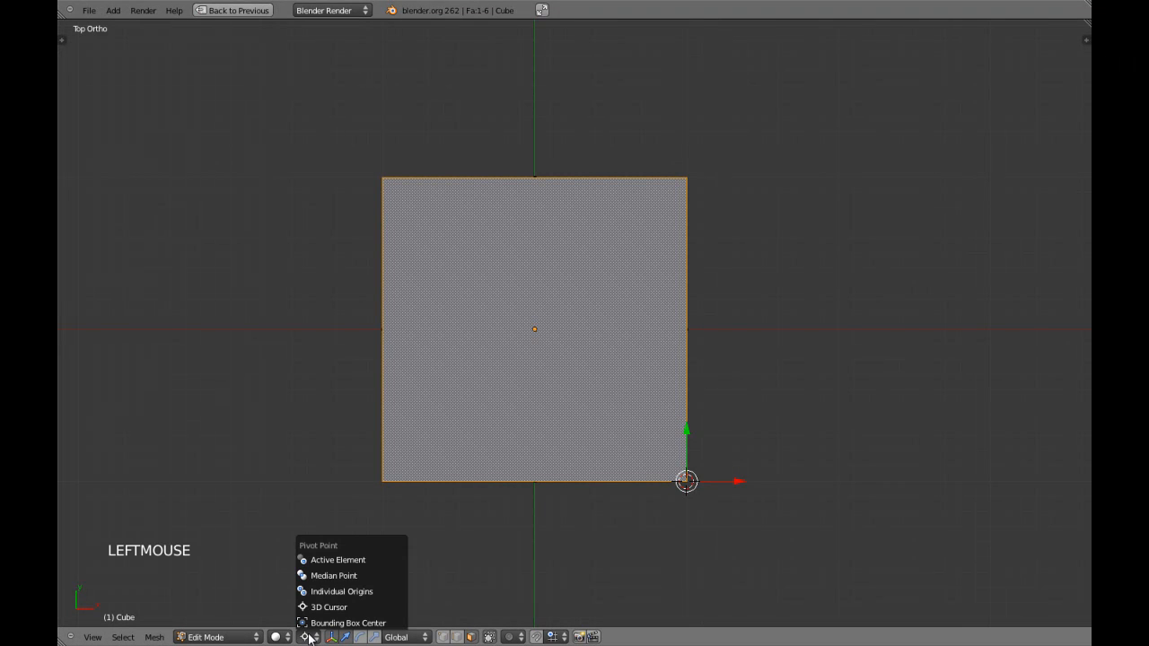
{"action": "left_click", "coordinate": [356, 577]}
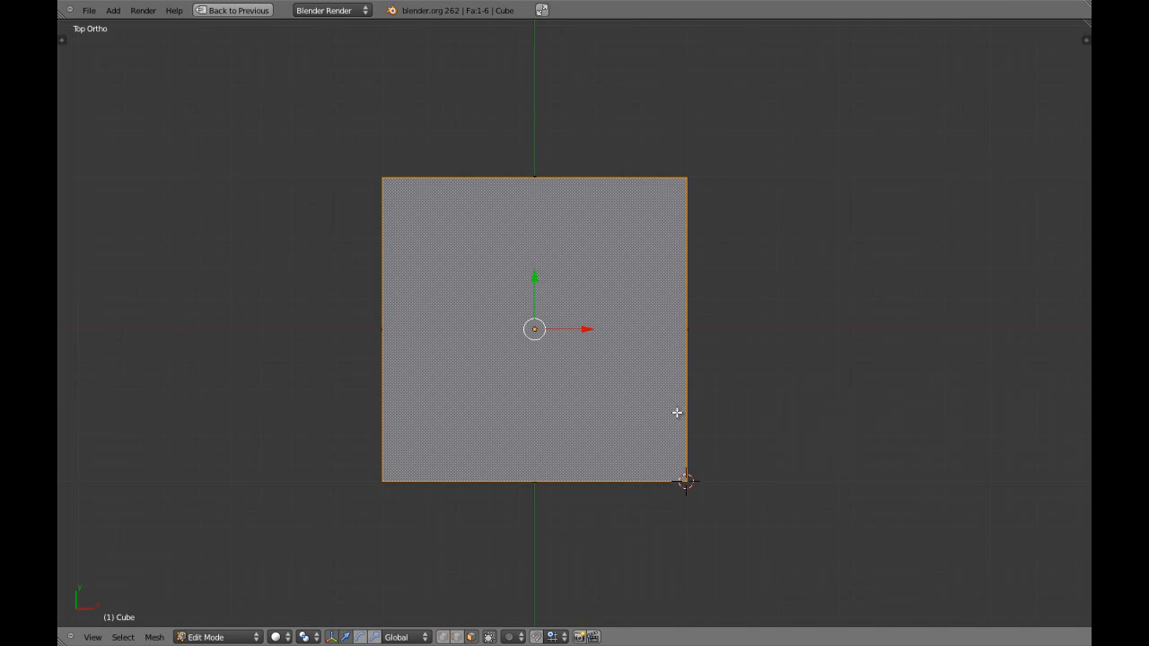
Step: Set the pivot point to 3D Cursor and frame the selected top face in an oblique perspective view
{"action": "key", "text": "period"}
{"action": "middle_click_drag", "start_coordinate": [577, 516], "coordinate": [667, 450]}
{"action": "key", "text": "KP_5"}
{"action": "key", "text": "KP_Decimal"}
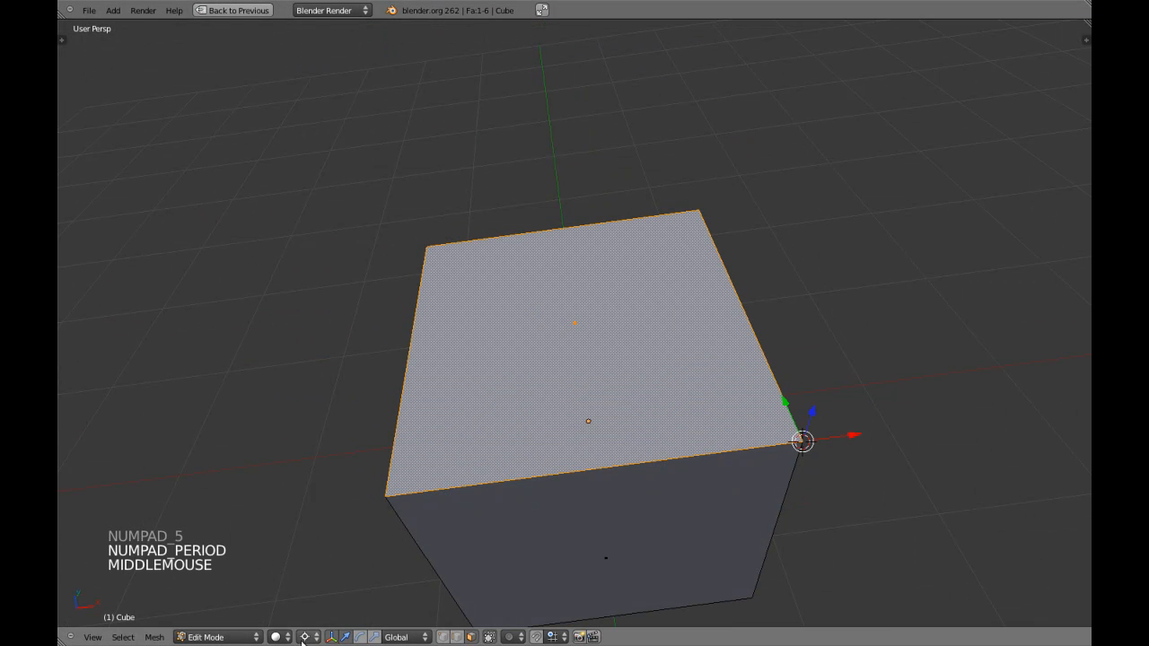
Step: View the pivot point options, deselect the cube's top face and return to Object Mode
{"action": "left_click", "coordinate": [305, 637]}
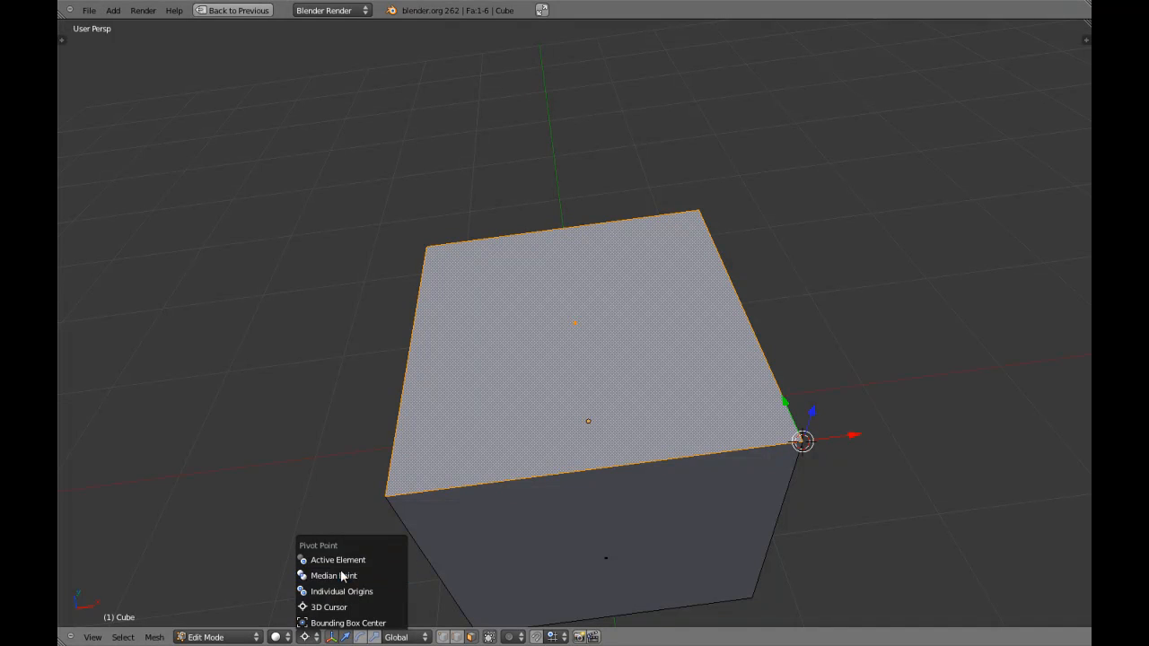
{"action": "scroll", "coordinate": [565, 446], "scroll_direction": "down", "scroll_amount": 3}
{"action": "middle_click_drag", "start_coordinate": [564, 446], "coordinate": [559, 394]}
{"action": "scroll", "coordinate": [623, 458], "scroll_direction": "up", "scroll_amount": 2}
{"action": "scroll", "coordinate": [624, 457], "scroll_direction": "down", "scroll_amount": 4}
{"action": "key", "text": "a"}
{"action": "scroll", "coordinate": [559, 395], "scroll_direction": "up", "scroll_amount": 3}
{"action": "key", "text": "Tab"}
Step: Select the cube and snap the 3D cursor back to its center
{"action": "scroll", "coordinate": [654, 405], "scroll_direction": "down", "scroll_amount": 2}
{"action": "middle_click_drag", "start_coordinate": [654, 405], "coordinate": [638, 421]}
{"action": "right_click", "coordinate": [629, 421]}
{"action": "key", "text": "shift+s"}
{"action": "left_click", "coordinate": [628, 416]}
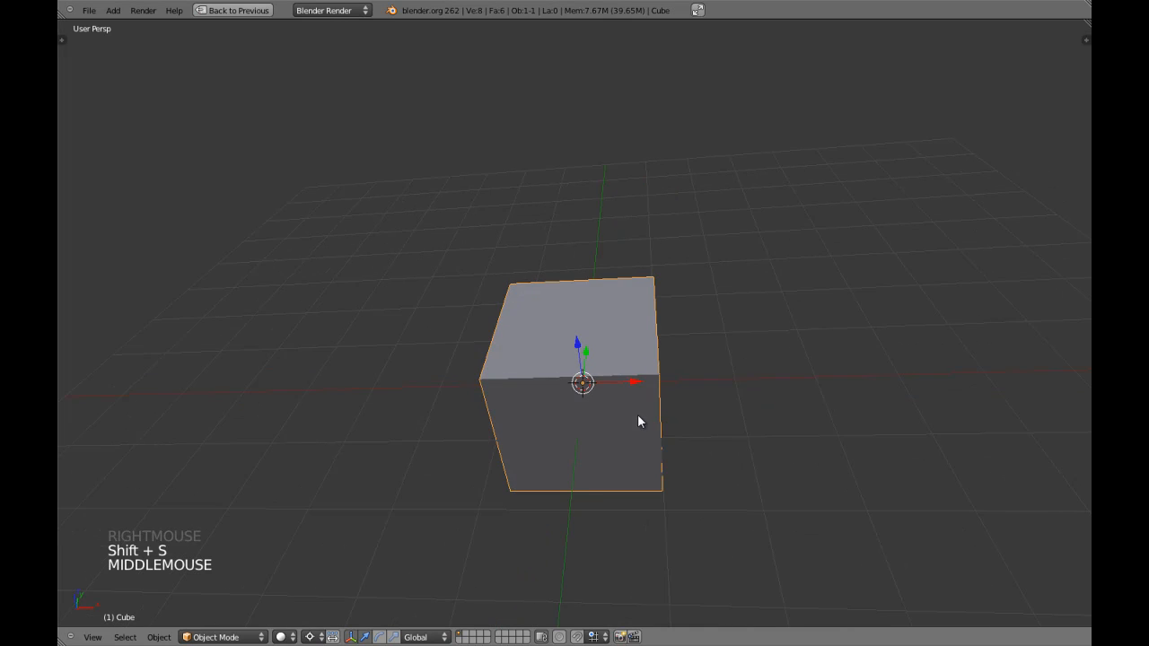
Step: Delete the cube and add a new mesh cube at the 3D cursor
{"action": "middle_click_drag", "start_coordinate": [750, 418], "coordinate": [631, 448]}
{"action": "key", "text": "x"}
{"action": "left_click", "coordinate": [619, 449]}
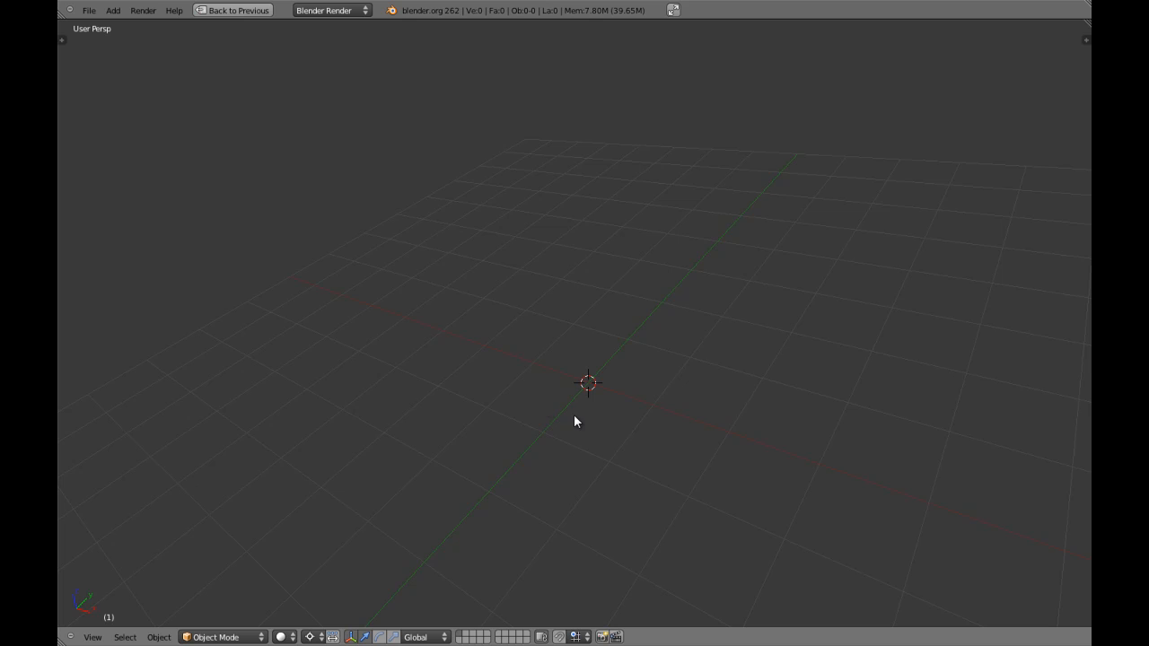
{"action": "key", "text": "shift+a"}
{"action": "mouse_move", "coordinate": [493, 395]}
{"action": "left_click", "coordinate": [563, 408]}
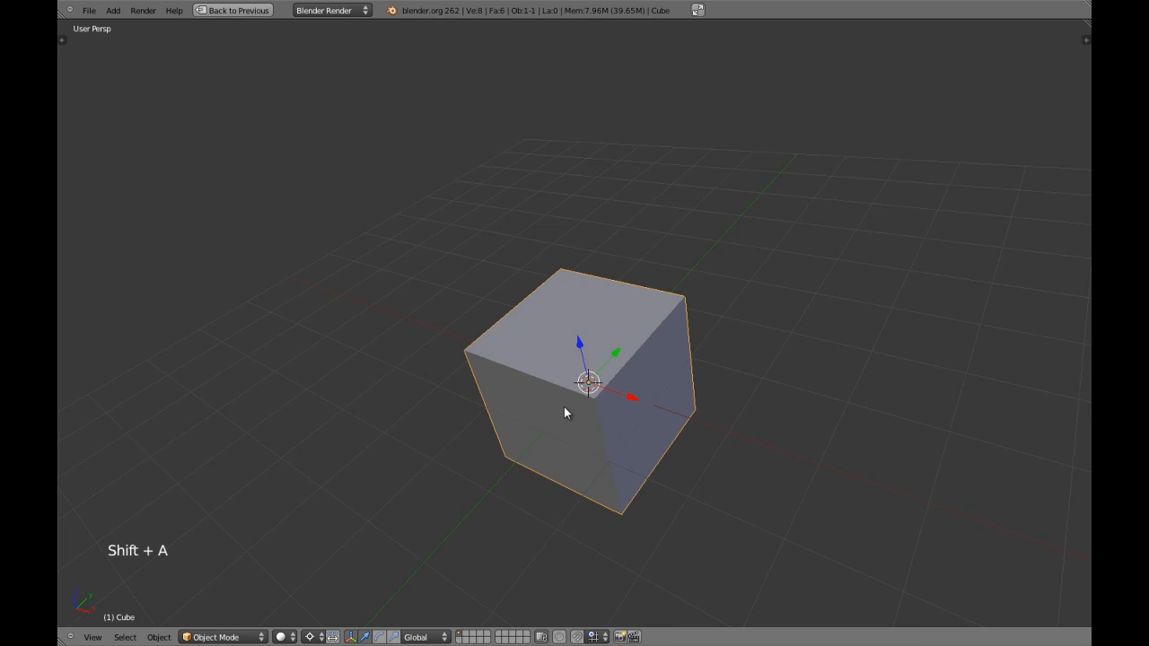
Step: Restore the viewport from full screen and show the cube's modifier settings in a slightly wider properties editor
{"action": "key", "text": "shift+space"}
{"action": "middle_click_drag", "start_coordinate": [551, 417], "coordinate": [611, 395]}
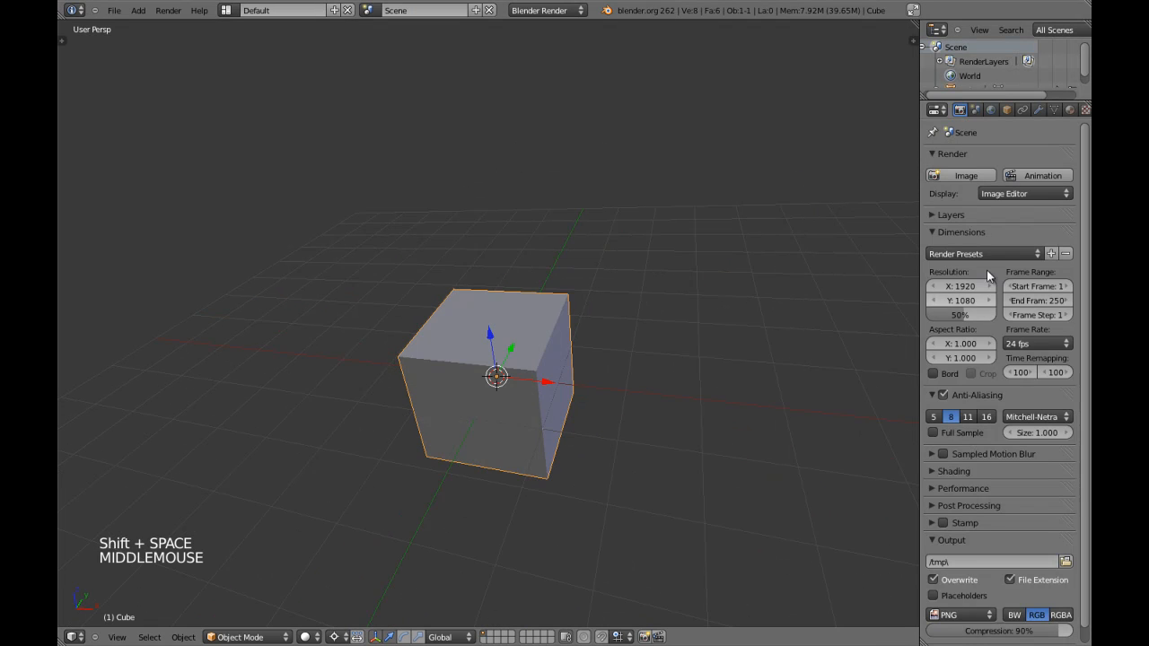
{"action": "left_click", "coordinate": [1038, 109]}
{"action": "left_click_drag", "start_coordinate": [922, 188], "coordinate": [912, 189]}
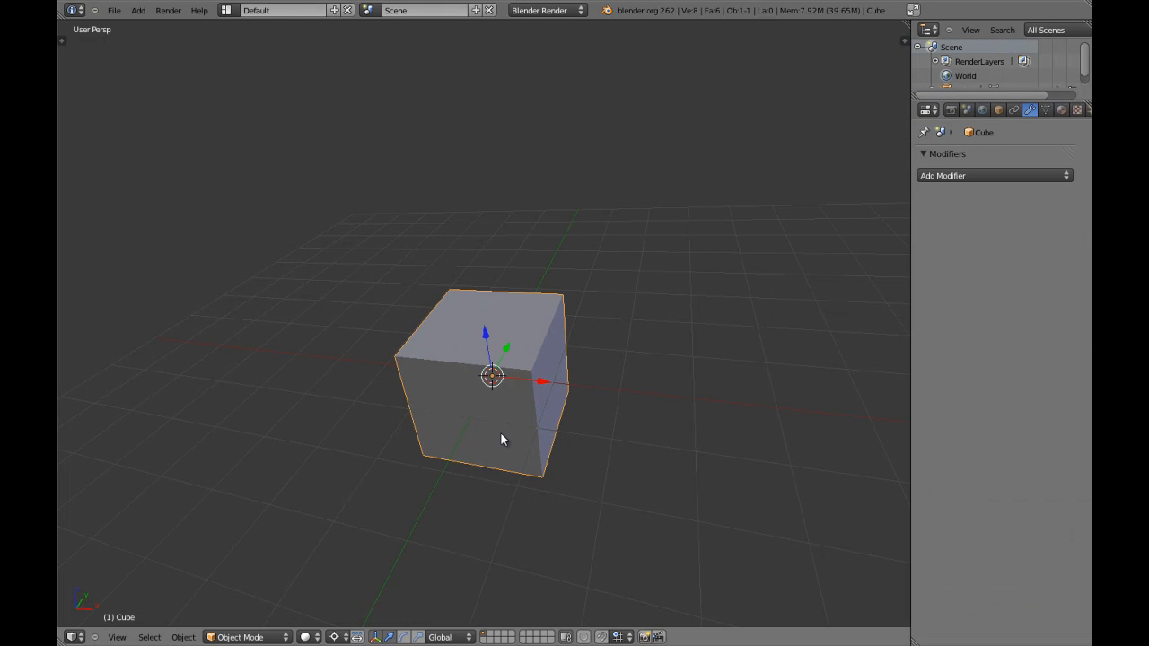
Step: Subdivide all faces of the new cube four times in Edit Mode and return to Object Mode
{"action": "key", "text": "Tab"}
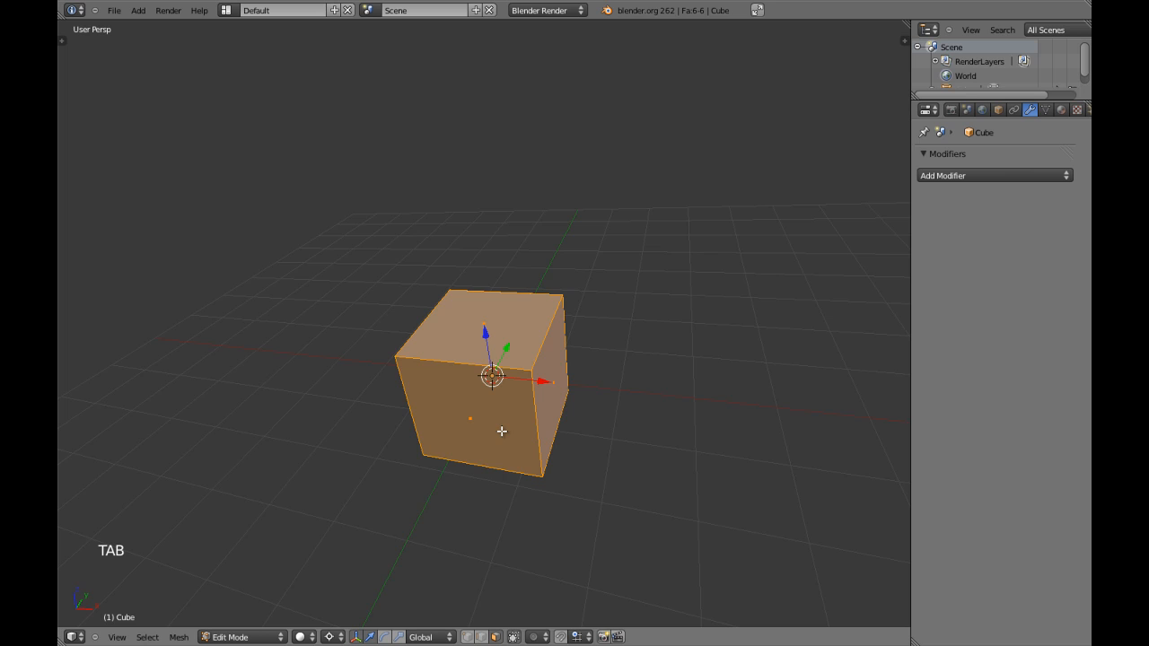
{"action": "key", "text": "w"}
{"action": "left_click", "coordinate": [502, 430]}
{"action": "key", "text": "w"}
{"action": "left_click", "coordinate": [501, 430]}
{"action": "key", "text": "w"}
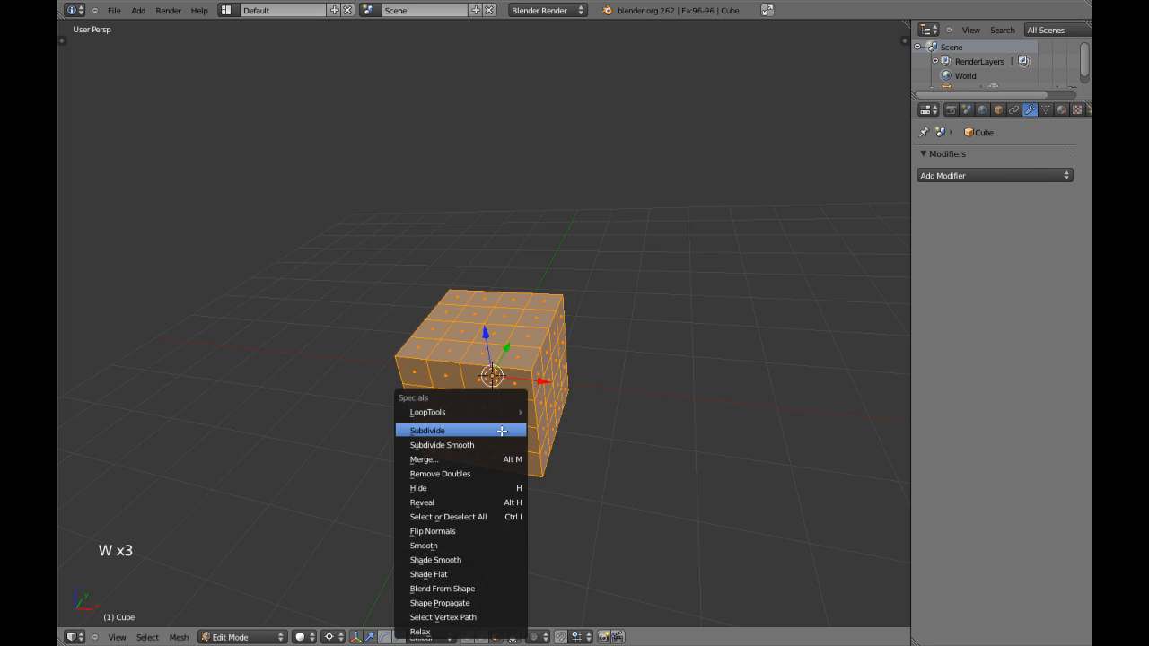
{"action": "left_click", "coordinate": [502, 431]}
{"action": "key", "text": "w"}
{"action": "left_click", "coordinate": [501, 431]}
{"action": "key", "text": "Tab"}
Step: Add a Basis shape key and a second shape key, Key 1, to the cube and try out Key 1's value
{"action": "left_click", "coordinate": [1045, 108]}
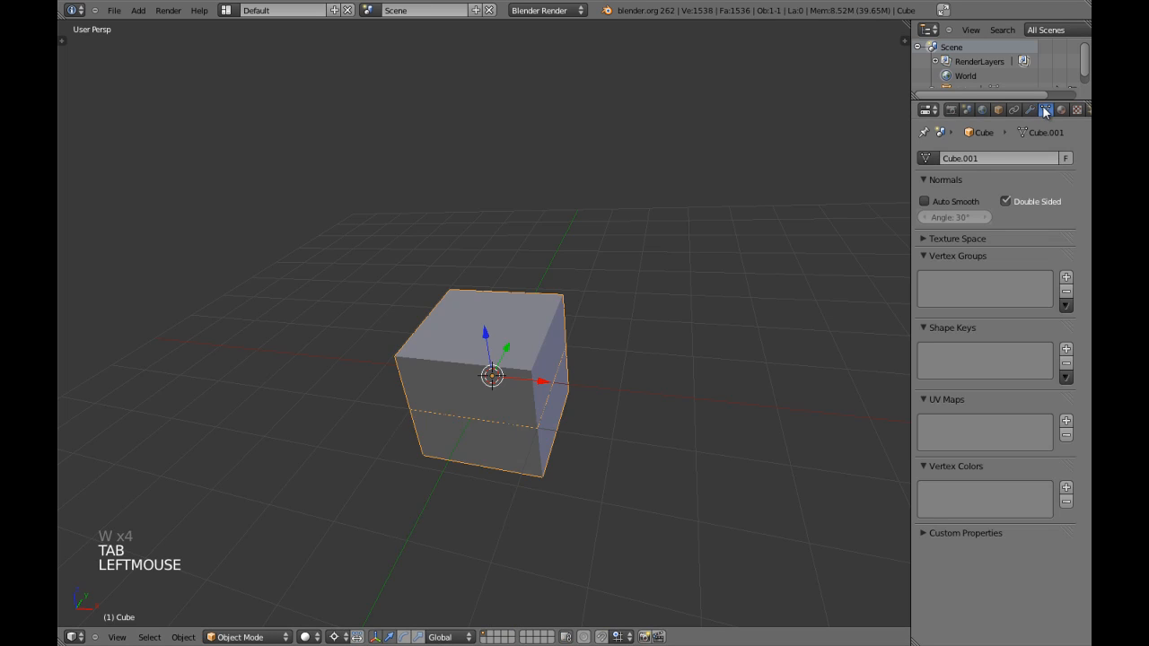
{"action": "left_click", "coordinate": [1065, 348]}
{"action": "middle_click_drag", "start_coordinate": [683, 342], "coordinate": [565, 410]}
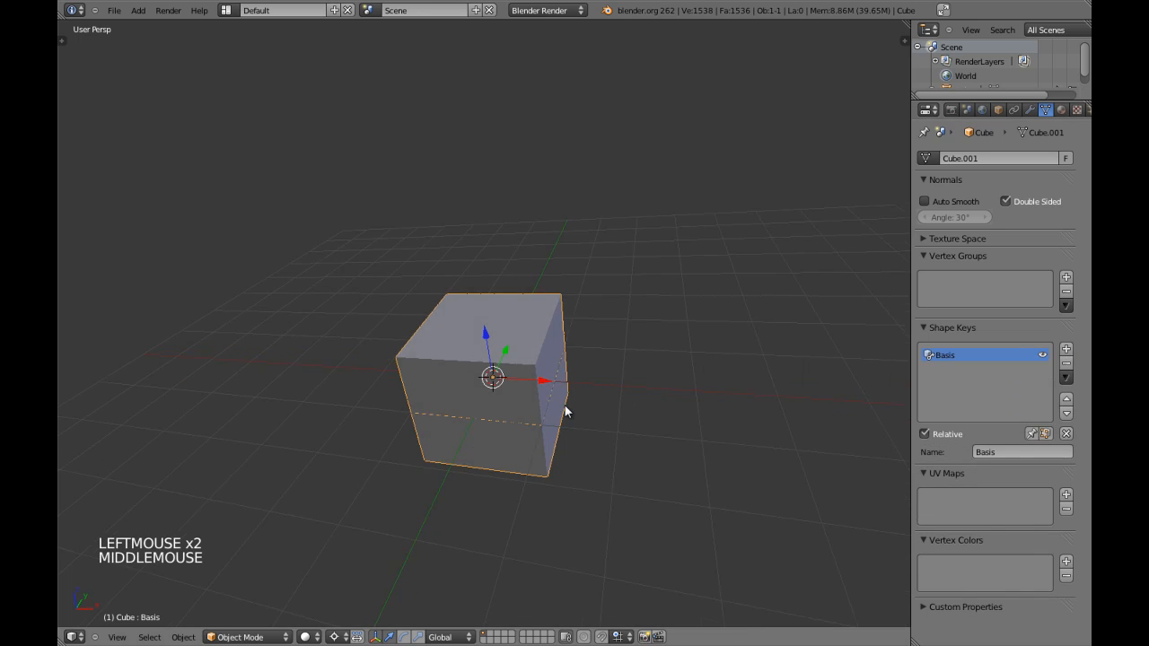
{"action": "left_click", "coordinate": [1065, 349]}
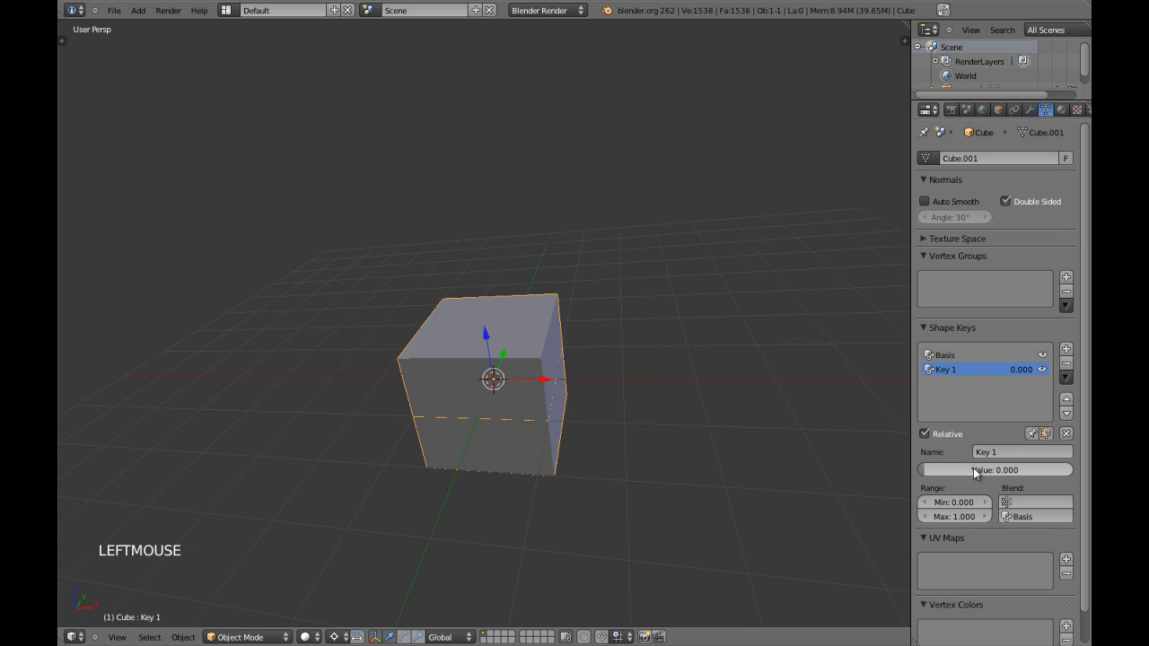
{"action": "left_click", "coordinate": [945, 468]}
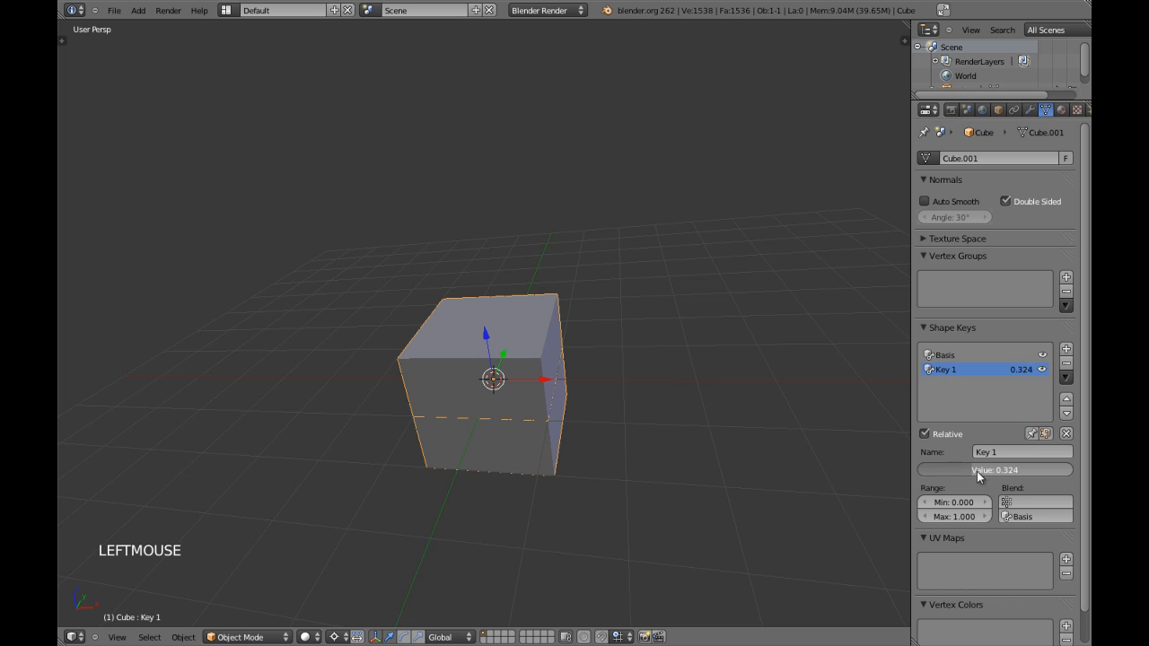
Step: With Key 1 active, turn the whole mesh into a sphere with To Sphere at 1.0 and return to Object Mode
{"action": "key", "text": "Tab"}
{"action": "key", "text": "alt+shift+s"}
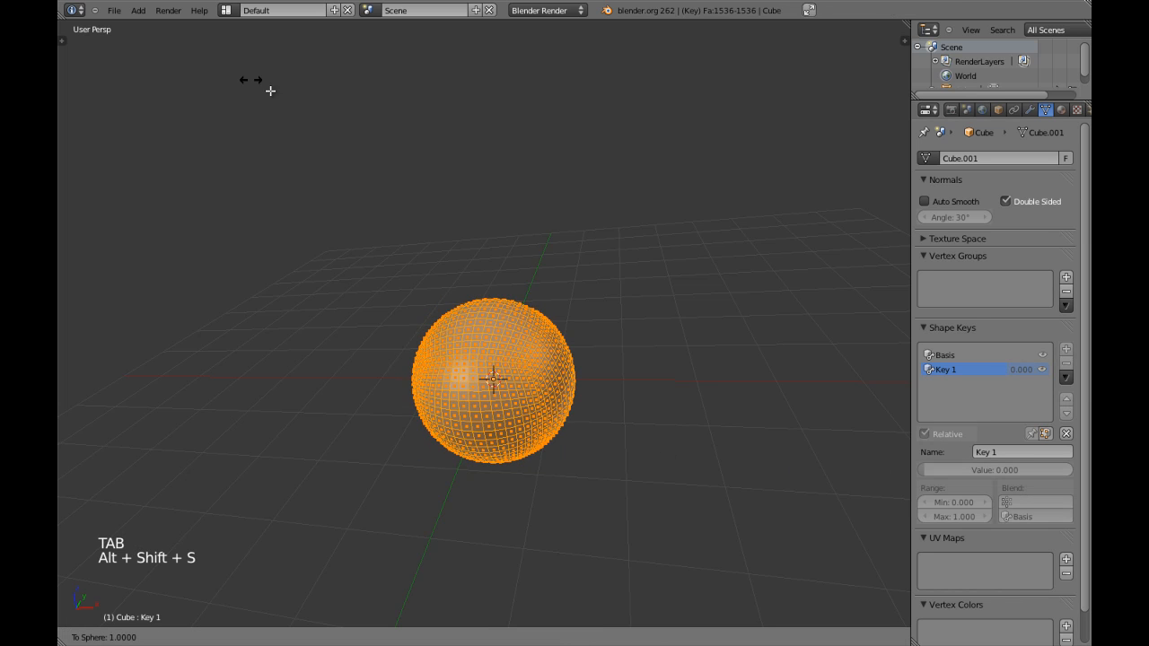
{"action": "left_click", "coordinate": [621, 384]}
{"action": "key", "text": "Tab"}
{"action": "scroll", "coordinate": [538, 402], "scroll_direction": "up", "scroll_amount": 3}
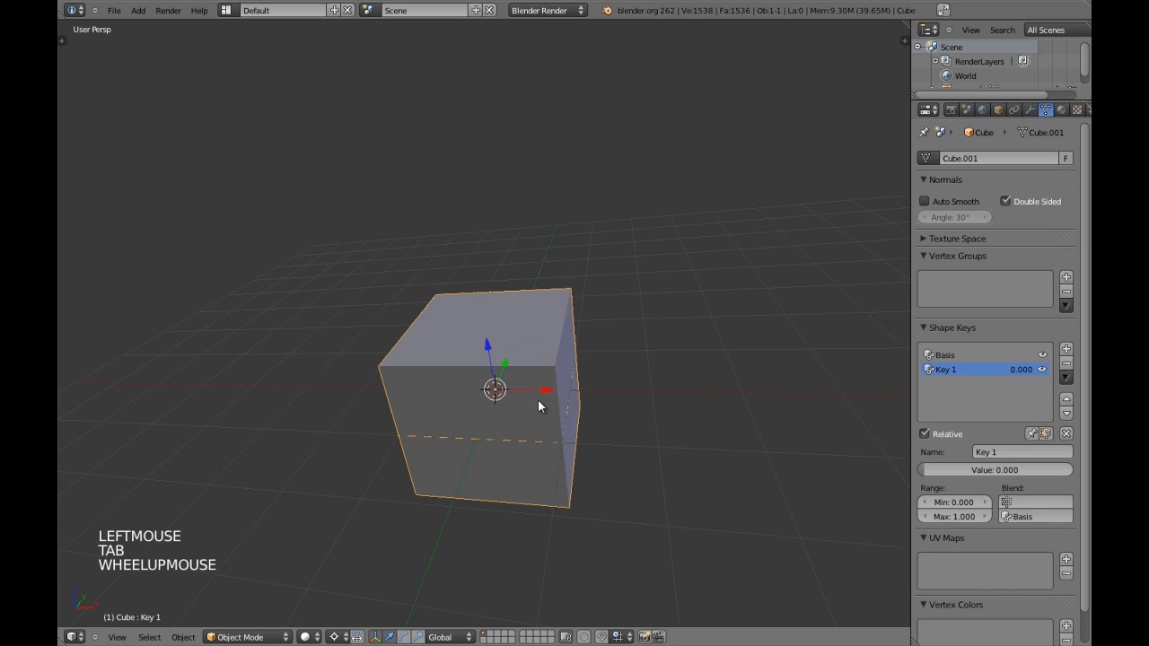
Step: Widen the properties editor and return to the cube's shape key settings
{"action": "middle_click_drag", "start_coordinate": [769, 454], "coordinate": [616, 415]}
{"action": "scroll", "coordinate": [735, 487], "scroll_direction": "down", "scroll_amount": 2}
{"action": "left_click", "coordinate": [1029, 109]}
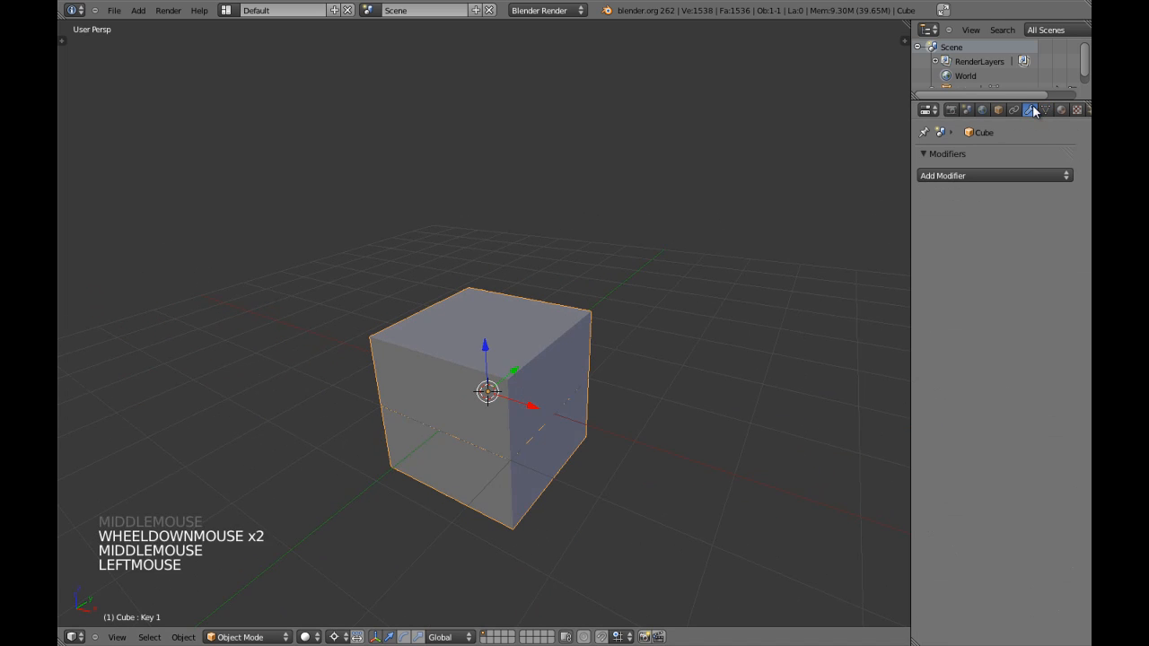
{"action": "left_click_drag", "start_coordinate": [910, 196], "coordinate": [888, 202]}
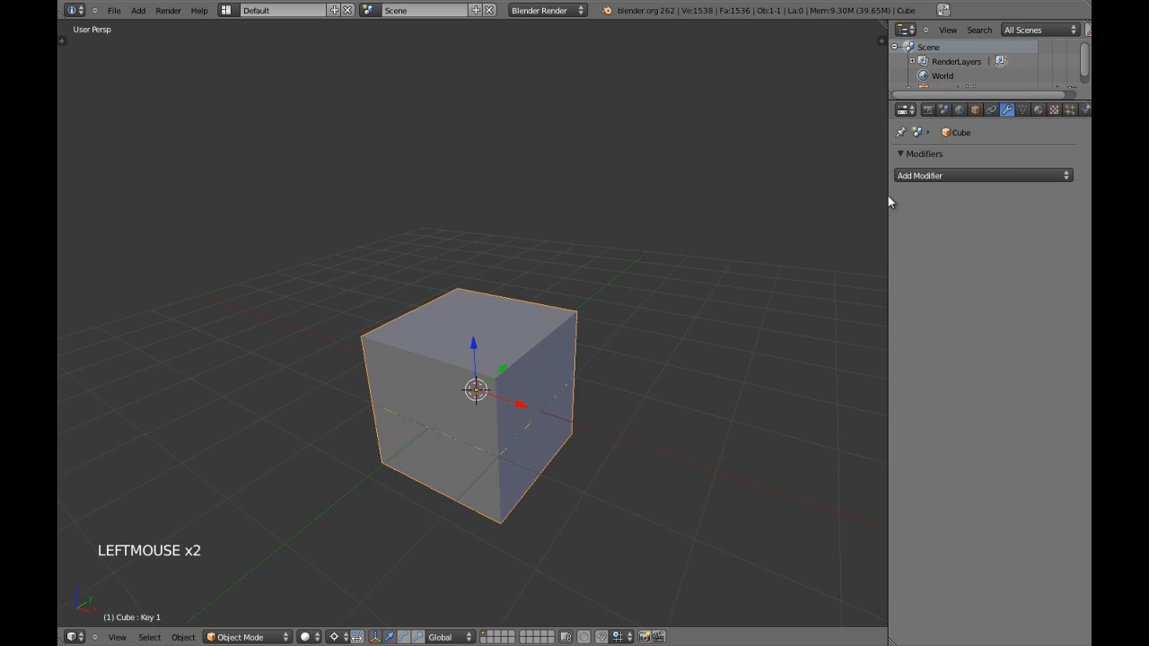
{"action": "left_click", "coordinate": [1021, 109]}
Step: Set Key 1's value to 1.000 to morph the cube into a sphere, and inspect the faceted surface
{"action": "scroll", "coordinate": [587, 350], "scroll_direction": "down", "scroll_amount": 4}
{"action": "scroll", "coordinate": [502, 359], "scroll_direction": "up", "scroll_amount": 1}
{"action": "key", "text": "KP_Decimal"}
{"action": "middle_click_drag", "start_coordinate": [487, 372], "coordinate": [496, 361]}
{"action": "scroll", "coordinate": [498, 368], "scroll_direction": "down", "scroll_amount": 4}
{"action": "middle_click_drag", "start_coordinate": [521, 311], "coordinate": [543, 341]}
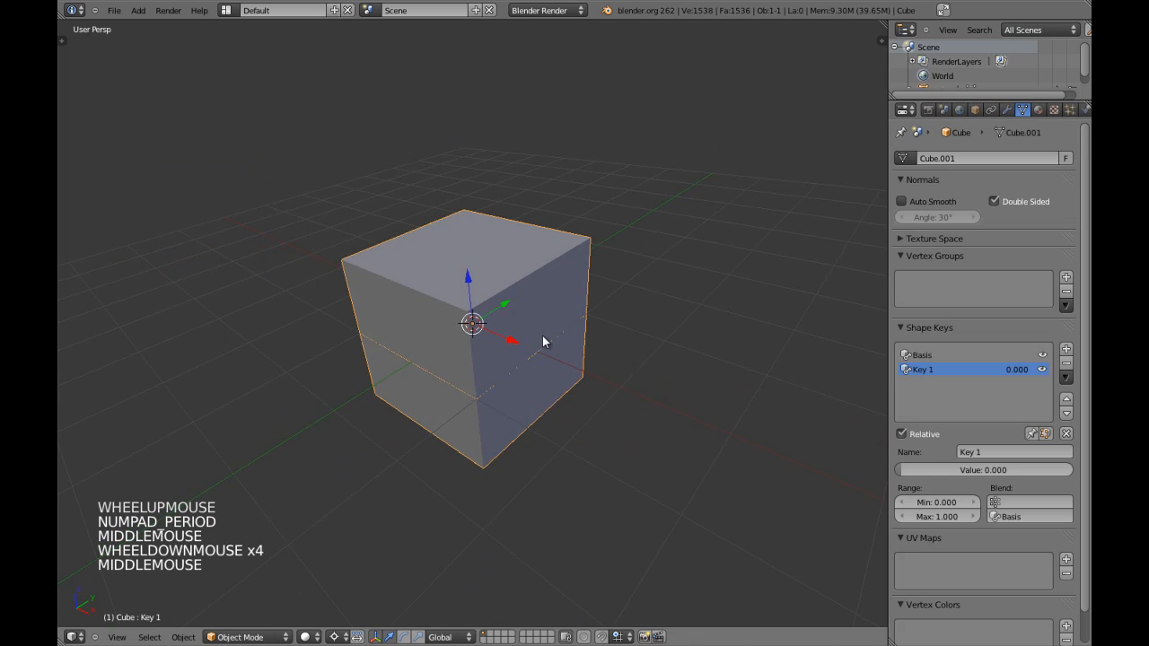
{"action": "middle_click_drag", "start_coordinate": [536, 404], "coordinate": [565, 417]}
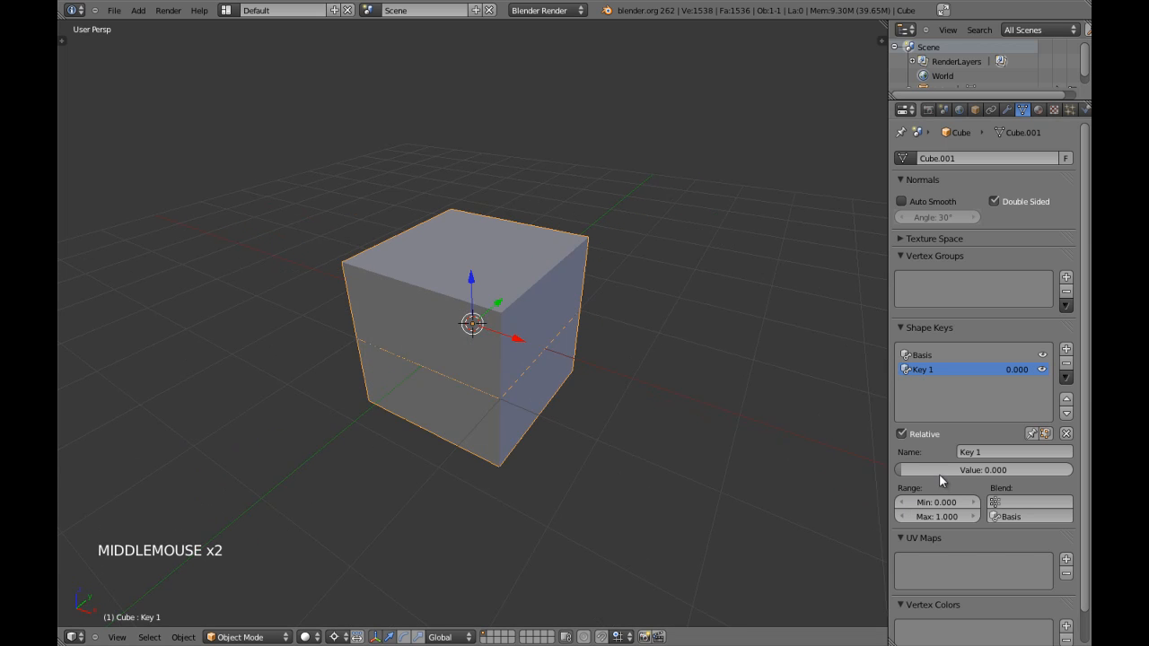
{"action": "left_click_drag", "start_coordinate": [905, 471], "coordinate": [1083, 482]}
{"action": "scroll", "coordinate": [636, 430], "scroll_direction": "up", "scroll_amount": 3}
{"action": "middle_click_drag", "start_coordinate": [635, 430], "coordinate": [456, 371]}
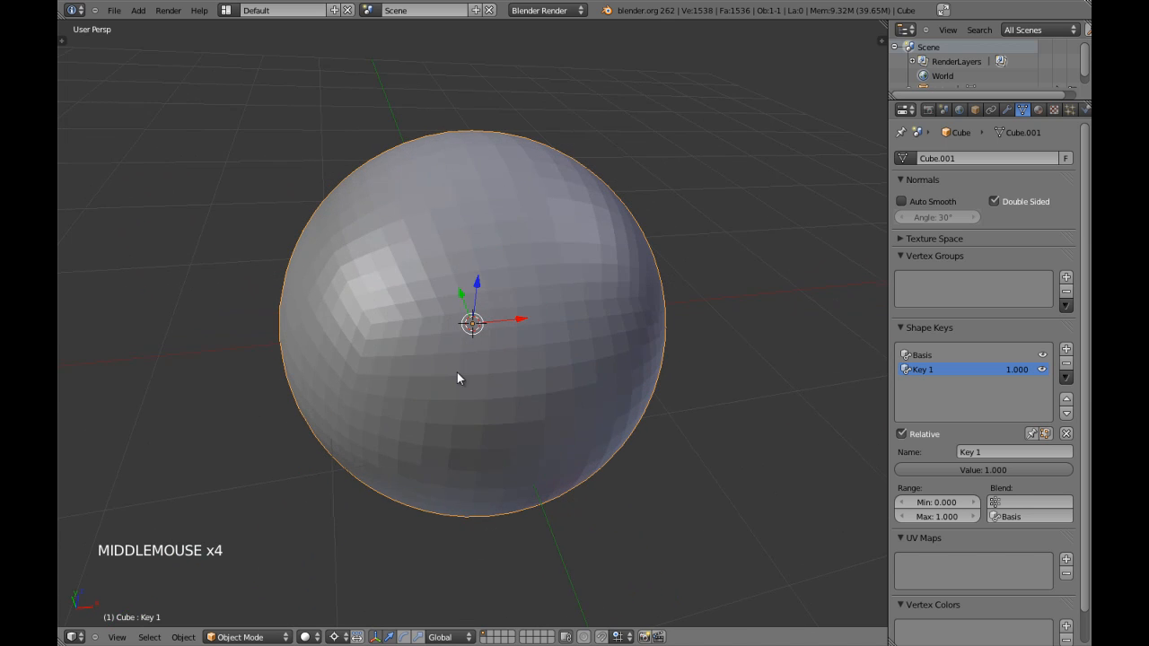
Step: Apply smooth shading to the sphere
{"action": "scroll", "coordinate": [457, 370], "scroll_direction": "up", "scroll_amount": 2}
{"action": "scroll", "coordinate": [516, 273], "scroll_direction": "down", "scroll_amount": 3}
{"action": "key", "text": "t"}
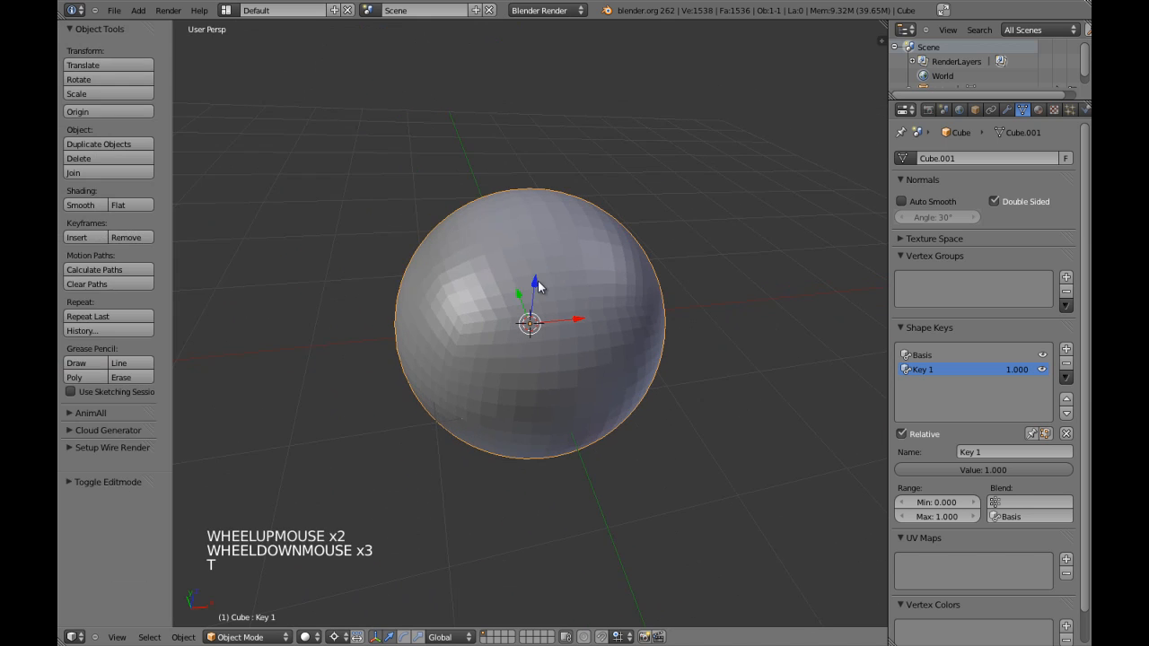
{"action": "middle_click_drag", "start_coordinate": [577, 399], "coordinate": [450, 382]}
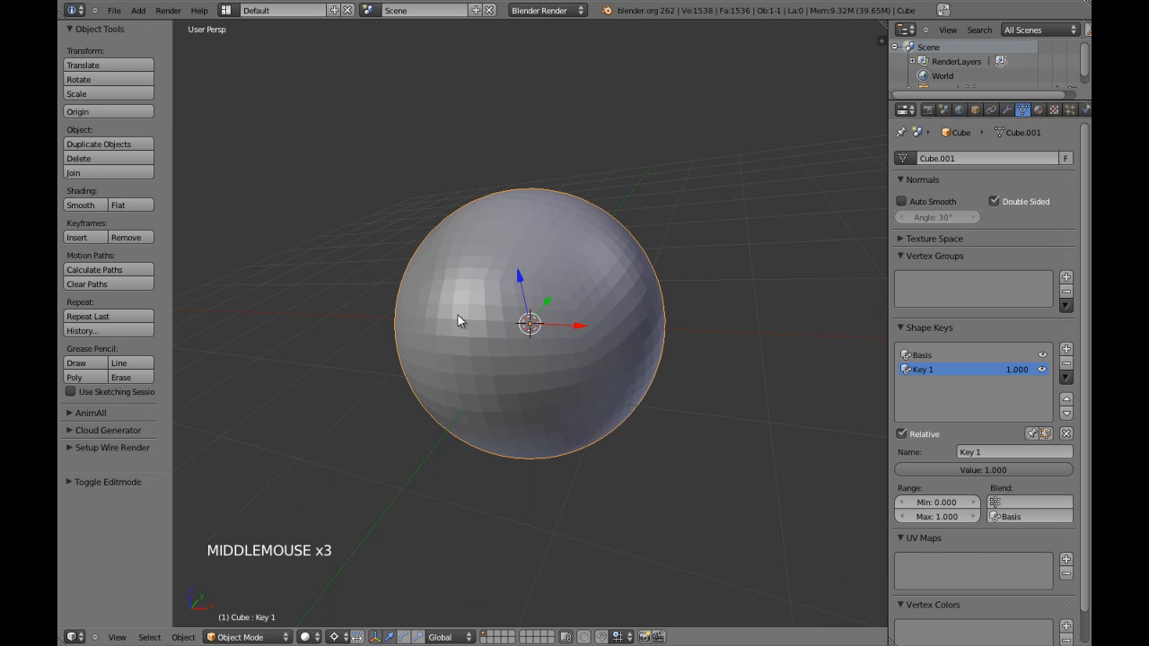
{"action": "key", "text": "KP_Decimal"}
{"action": "middle_click_drag", "start_coordinate": [458, 315], "coordinate": [244, 285]}
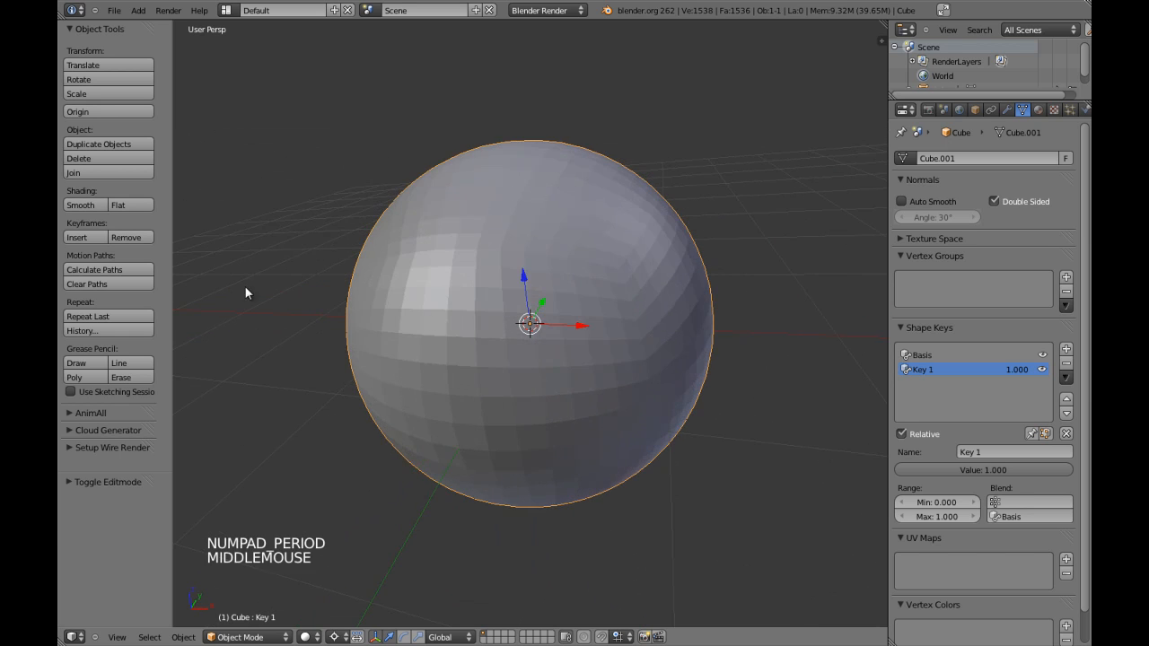
{"action": "left_click", "coordinate": [98, 207]}
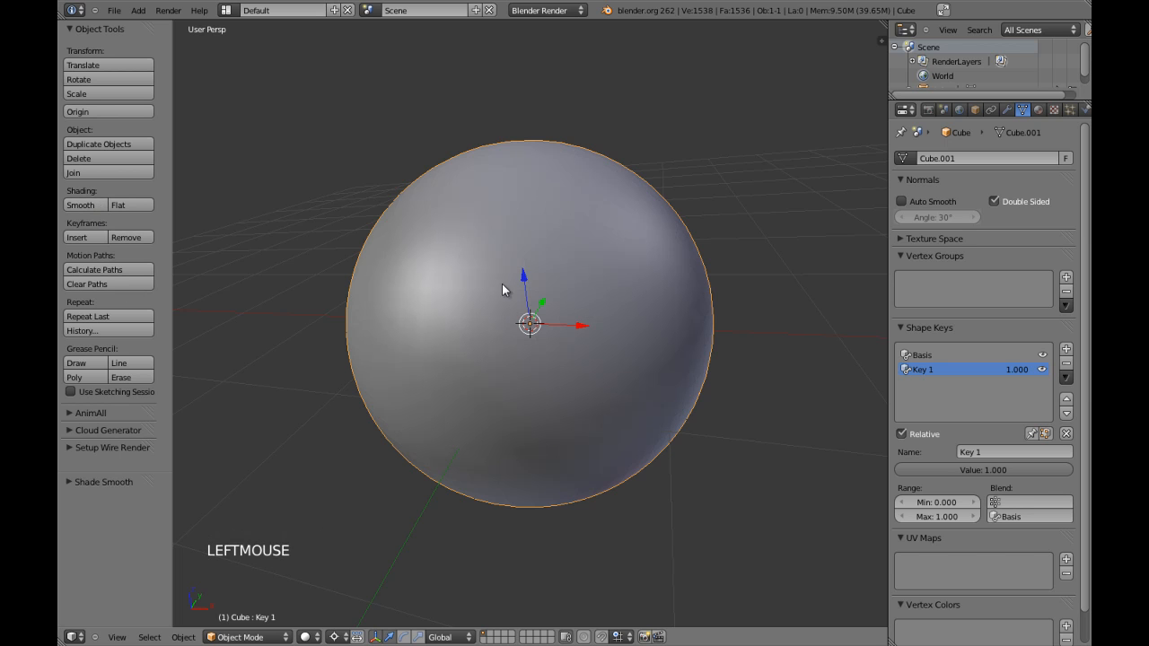
{"action": "key", "text": "t"}
{"action": "scroll", "coordinate": [591, 432], "scroll_direction": "down", "scroll_amount": 1}
{"action": "scroll", "coordinate": [591, 432], "scroll_direction": "down", "scroll_amount": 3}
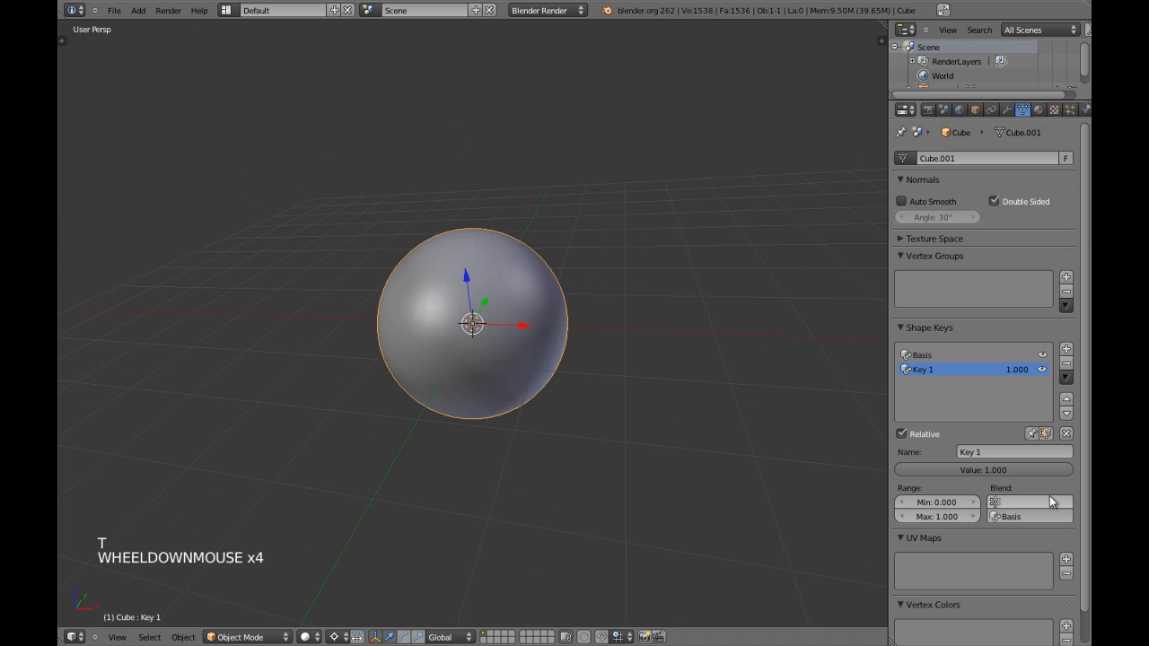
Step: Set Key 1's value back to 0.000 and inspect the smooth-shaded edges of the cube
{"action": "left_click_drag", "start_coordinate": [1049, 471], "coordinate": [895, 471]}
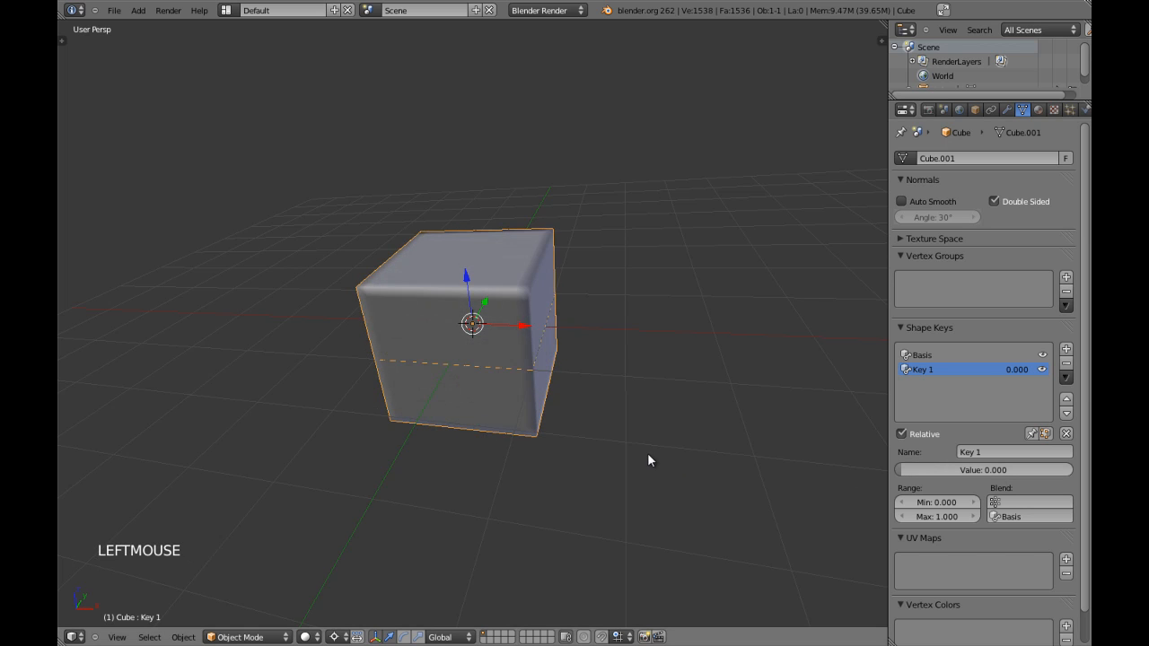
{"action": "scroll", "coordinate": [667, 449], "scroll_direction": "up", "scroll_amount": 4}
{"action": "middle_click_drag", "start_coordinate": [670, 449], "coordinate": [501, 445]}
{"action": "scroll", "coordinate": [503, 415], "scroll_direction": "down", "scroll_amount": 3}
{"action": "scroll", "coordinate": [500, 435], "scroll_direction": "up", "scroll_amount": 2}
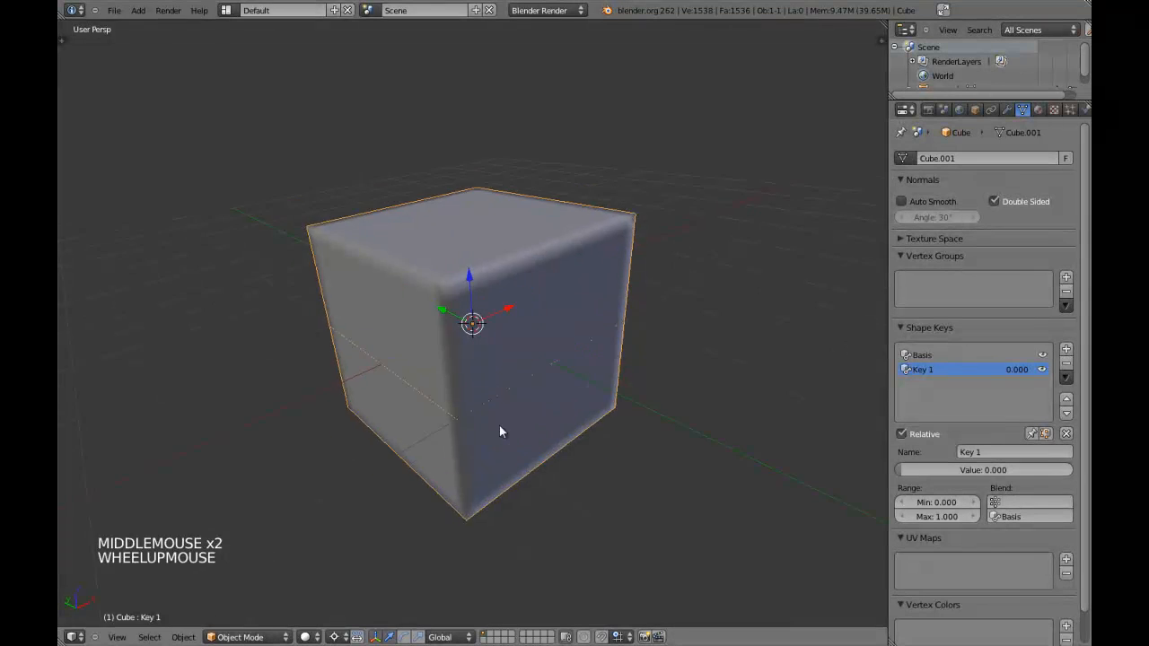
Step: Change the cube's shading to flat
{"action": "key", "text": "t"}
{"action": "middle_click_drag", "start_coordinate": [443, 346], "coordinate": [155, 191]}
{"action": "left_click", "coordinate": [139, 206]}
{"action": "mouse_move", "coordinate": [584, 250]}
{"action": "middle_mouse_down"}
{"action": "mouse_move", "coordinate": [625, 335]}
{"action": "mouse_move", "coordinate": [540, 366]}
{"action": "mouse_move", "coordinate": [787, 302]}
{"action": "mouse_move", "coordinate": [548, 300]}
{"action": "mouse_move", "coordinate": [825, 251]}
{"action": "middle_mouse_up"}
{"action": "key", "text": "t"}
{"action": "scroll", "coordinate": [625, 336], "scroll_direction": "down", "scroll_amount": 3}
Step: Add an Edge Split modifier to the cube and widen the properties editor
{"action": "left_click", "coordinate": [1007, 110]}
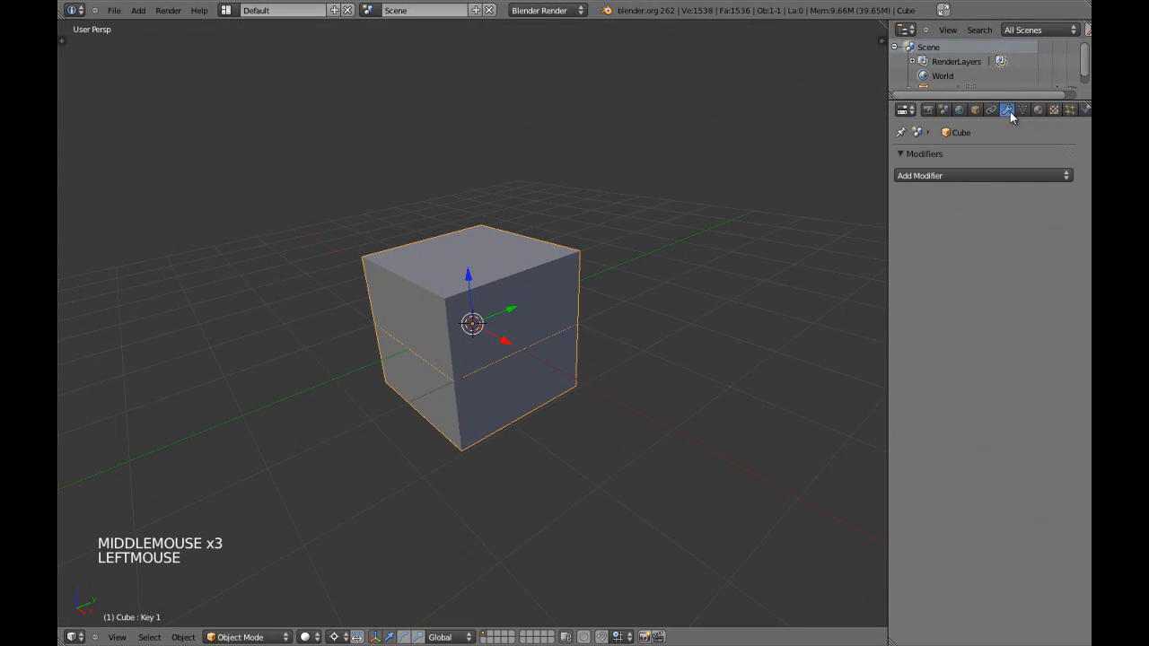
{"action": "left_click", "coordinate": [965, 176]}
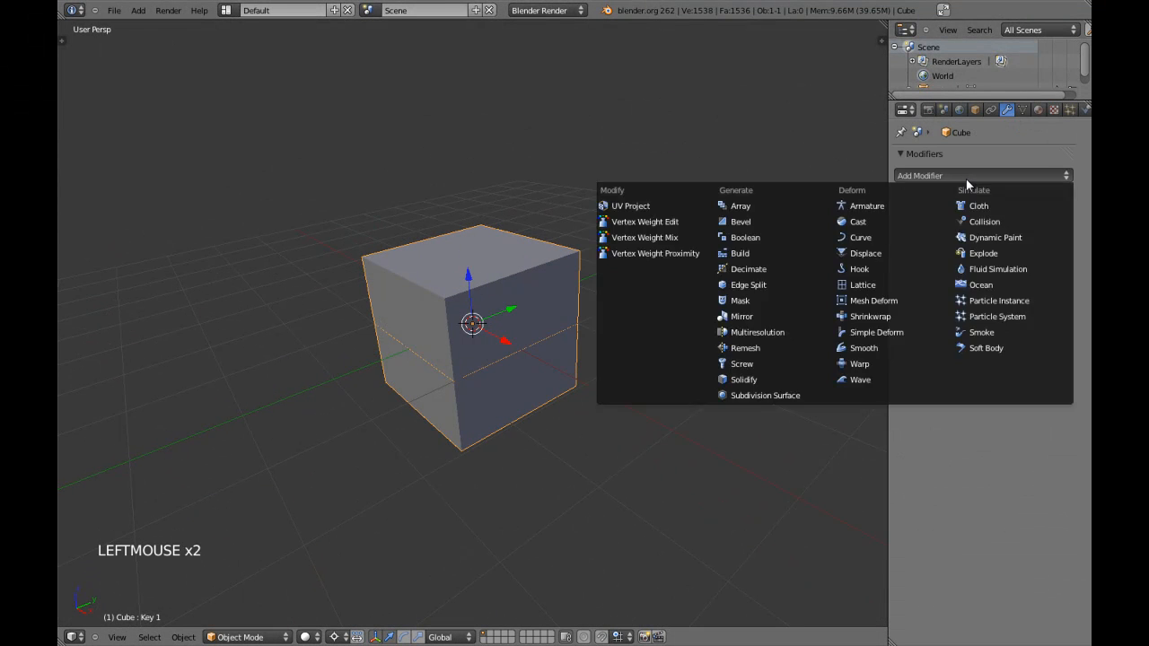
{"action": "left_click", "coordinate": [817, 285]}
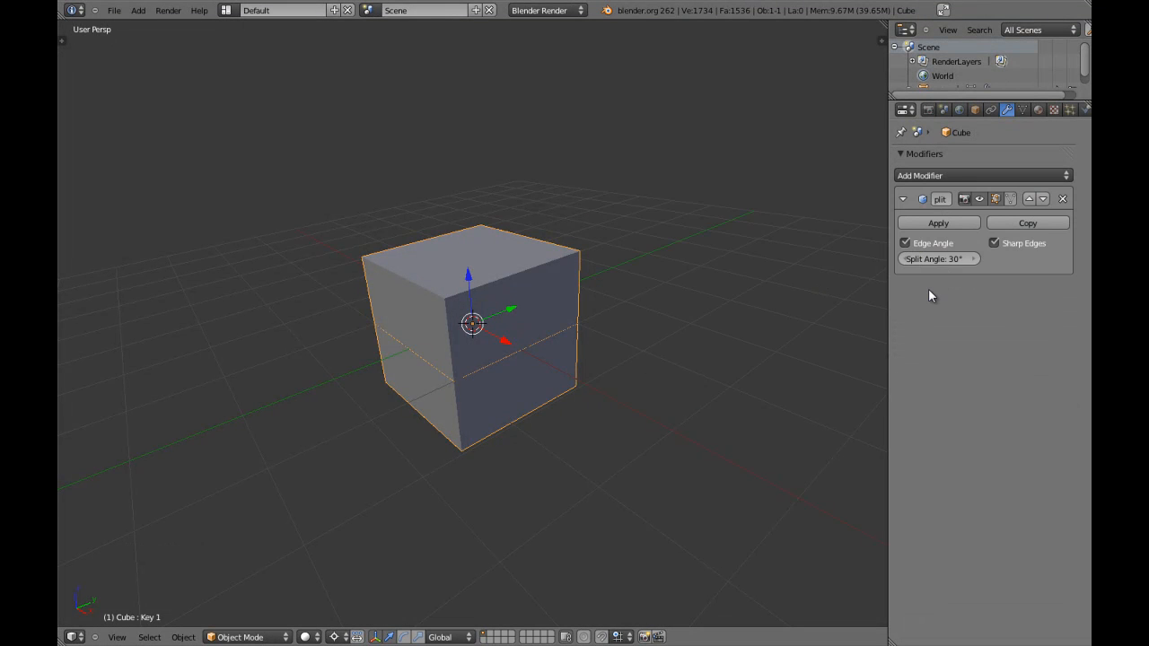
{"action": "left_click", "coordinate": [883, 289]}
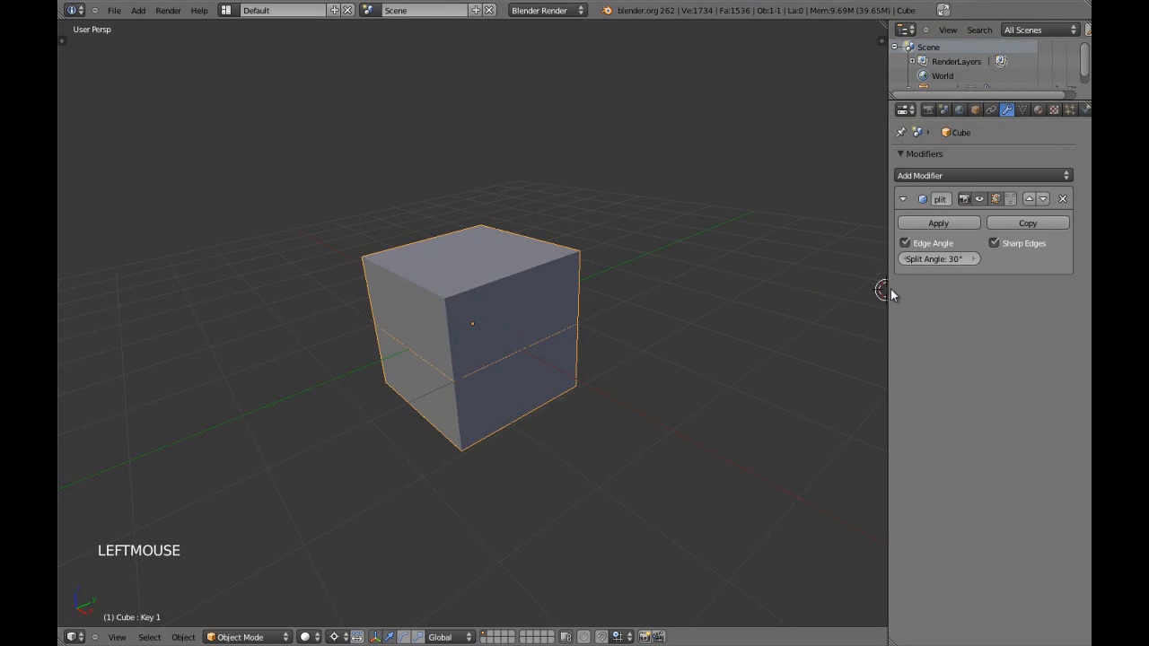
{"action": "left_click_drag", "start_coordinate": [889, 289], "coordinate": [864, 289]}
Step: Set the pivot point to Median Point and snap the 3D cursor back to the cube's center
{"action": "key", "text": "ctrl+comma"}
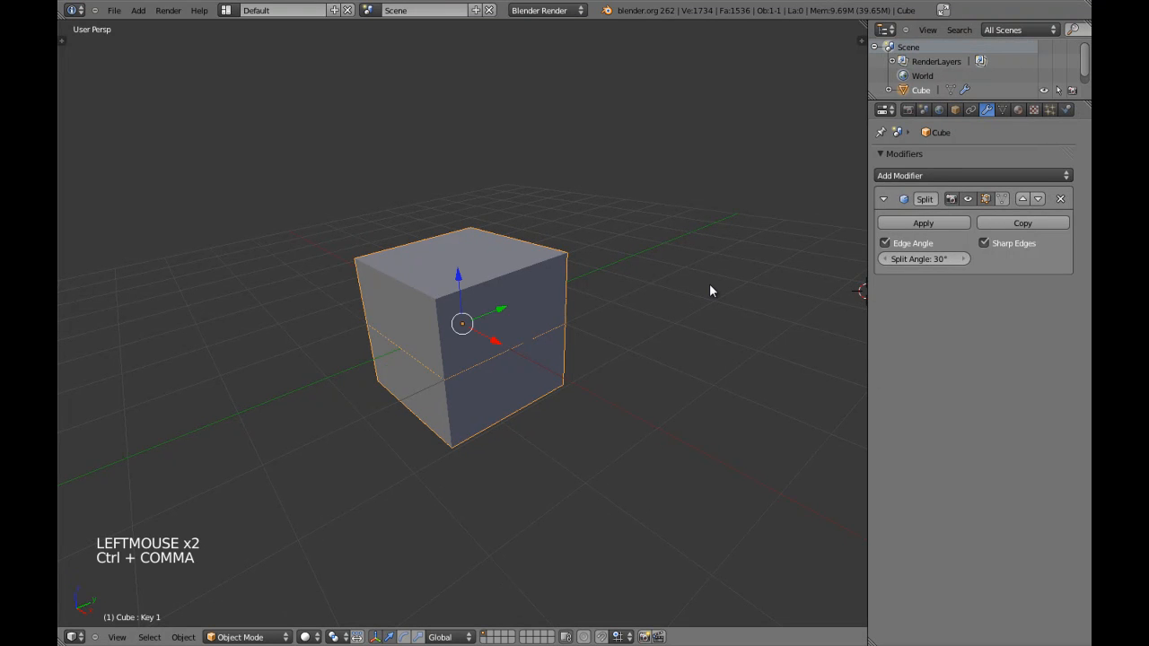
{"action": "key", "text": "shift+s"}
{"action": "left_click", "coordinate": [688, 310]}
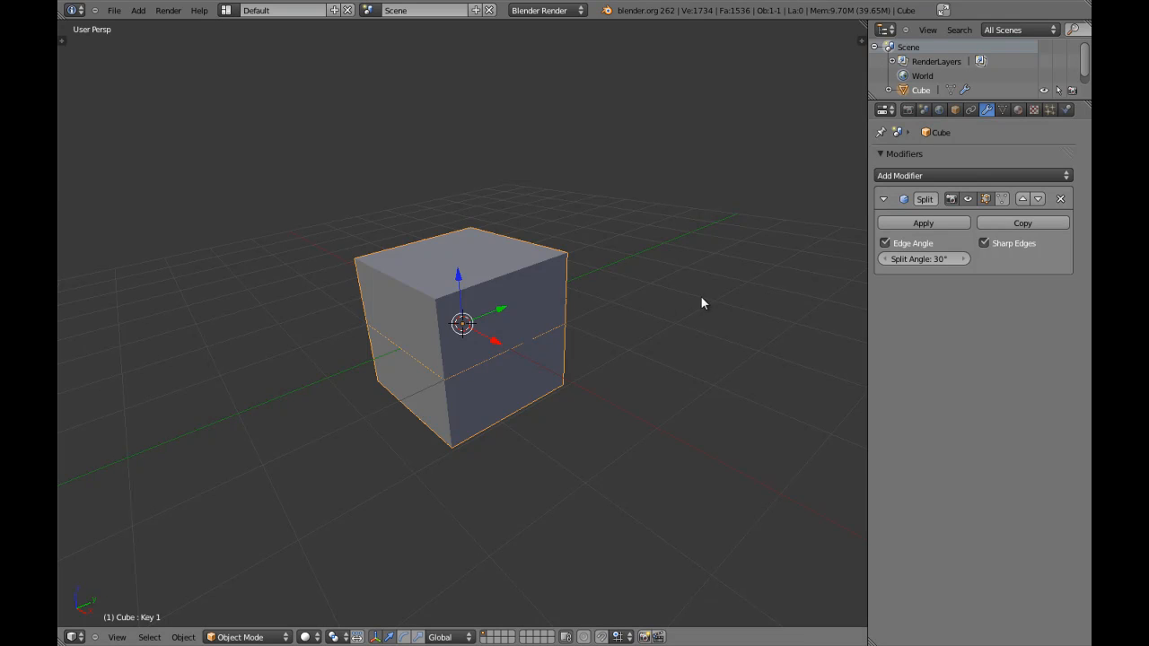
Step: Check the cube in wireframe, set the Edge Split modifier's split angle to 180° and reopen the shape key settings
{"action": "middle_click_drag", "start_coordinate": [657, 333], "coordinate": [574, 355]}
{"action": "scroll", "coordinate": [646, 332], "scroll_direction": "up", "scroll_amount": 3}
{"action": "key", "text": "z"}
{"action": "key", "text": "z"}
{"action": "scroll", "coordinate": [539, 363], "scroll_direction": "down", "scroll_amount": 3}
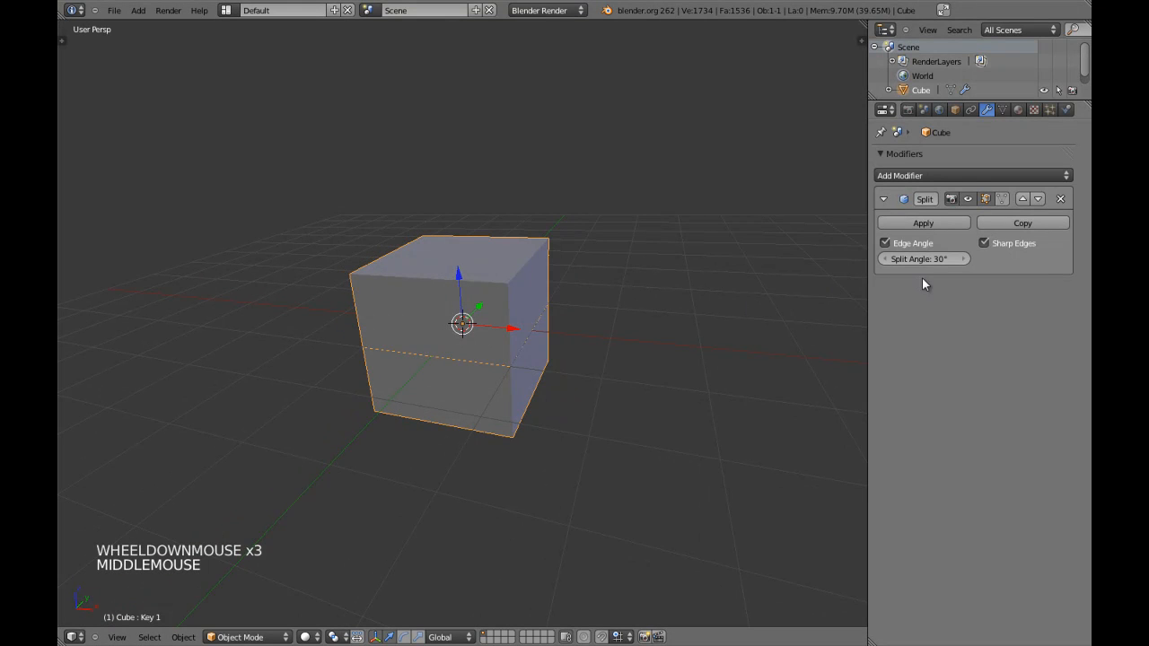
{"action": "left_click_drag", "start_coordinate": [939, 260], "coordinate": [1004, 263]}
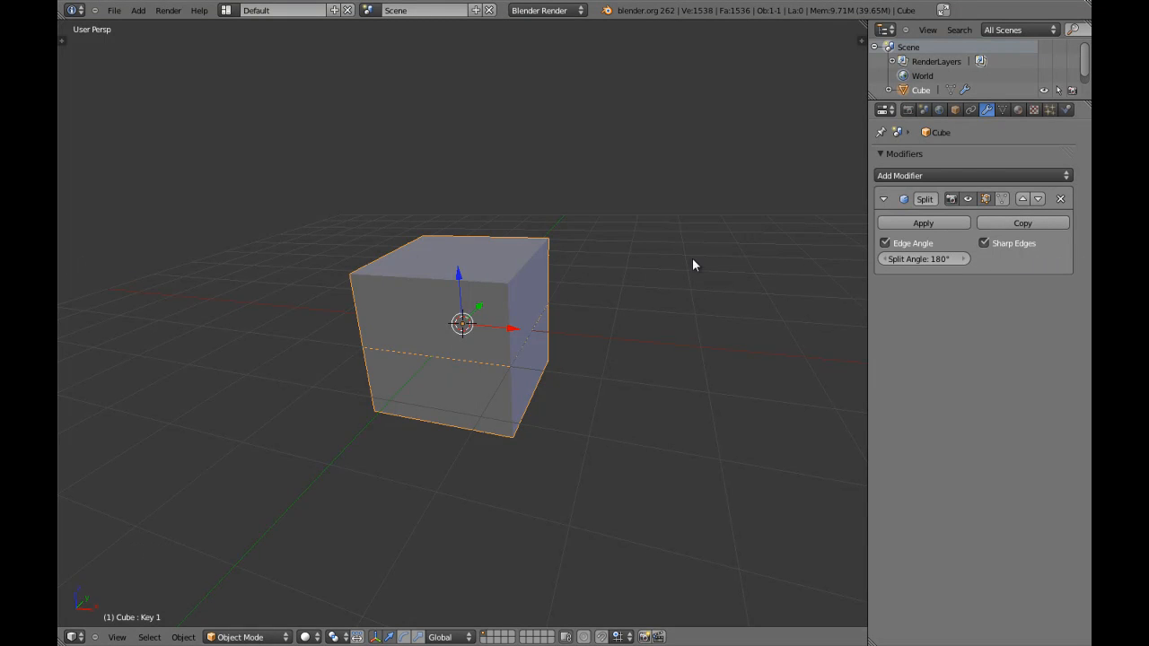
{"action": "left_click", "coordinate": [1001, 110]}
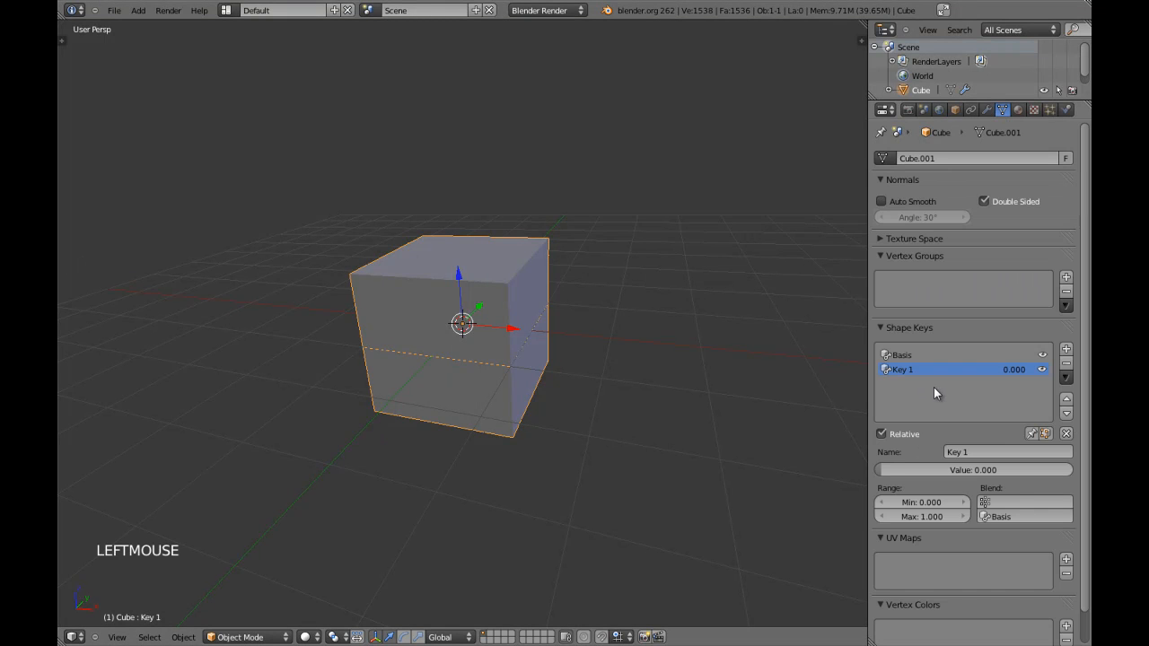
Step: Keep Key 1's value at 0, show the cube's modifiers and set its shading to smooth
{"action": "left_click_drag", "start_coordinate": [906, 470], "coordinate": [612, 468]}
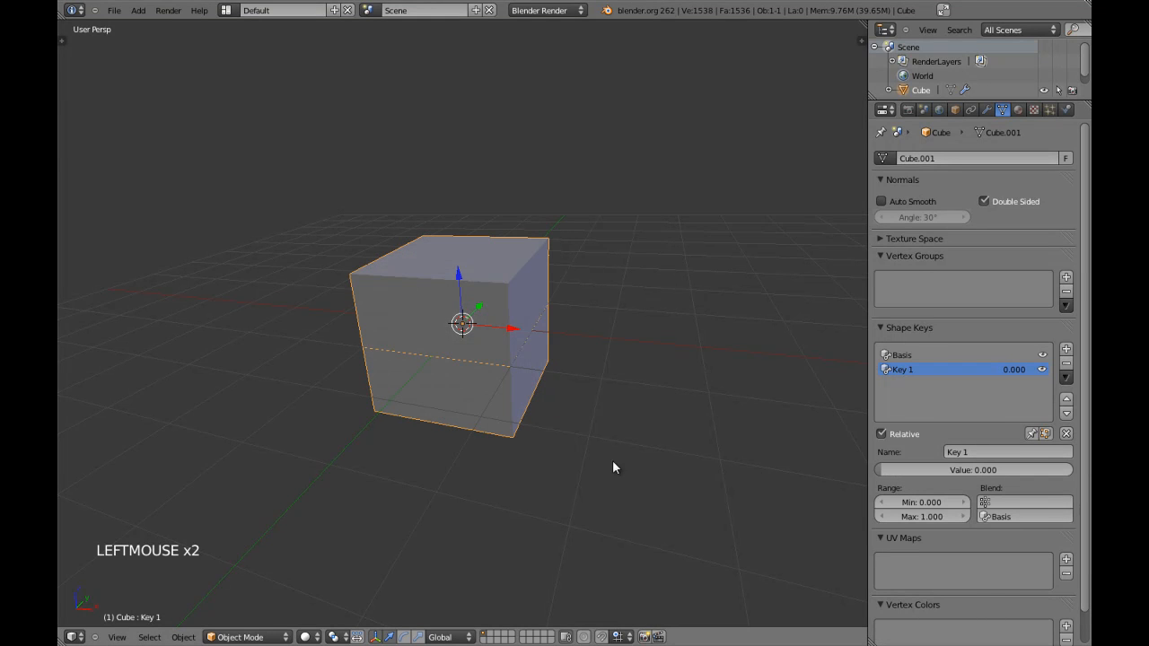
{"action": "key", "text": "t"}
{"action": "key", "text": "t"}
{"action": "key", "text": "t"}
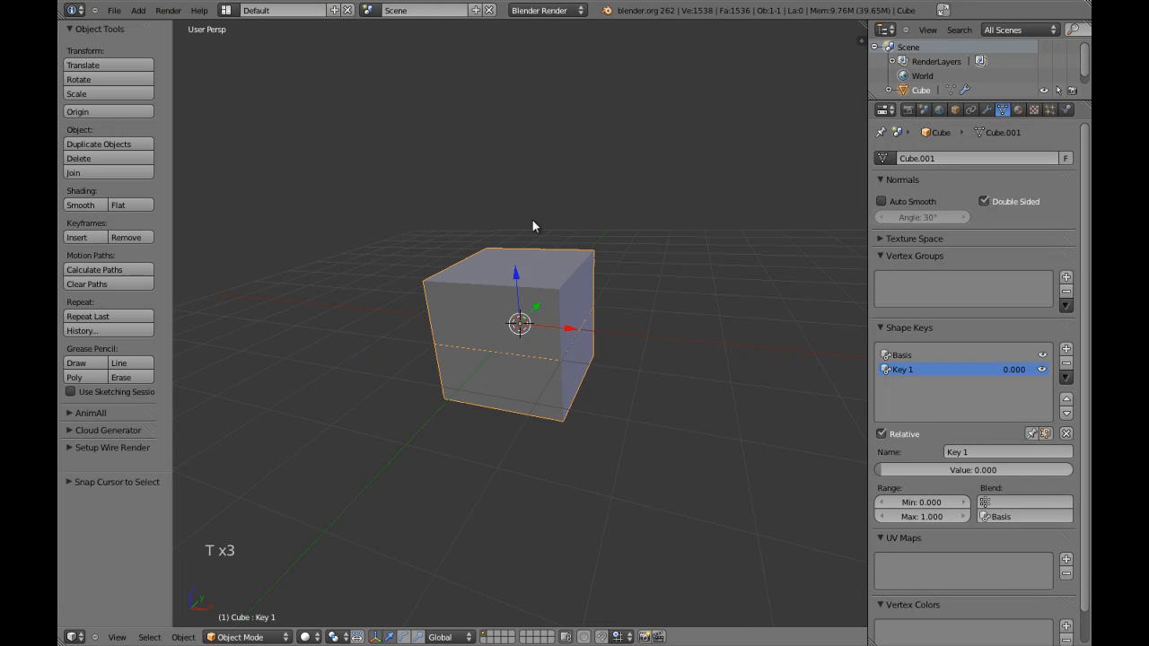
{"action": "middle_click_drag", "start_coordinate": [532, 225], "coordinate": [653, 276]}
{"action": "scroll", "coordinate": [653, 276], "scroll_direction": "up", "scroll_amount": 2}
{"action": "left_click", "coordinate": [987, 110]}
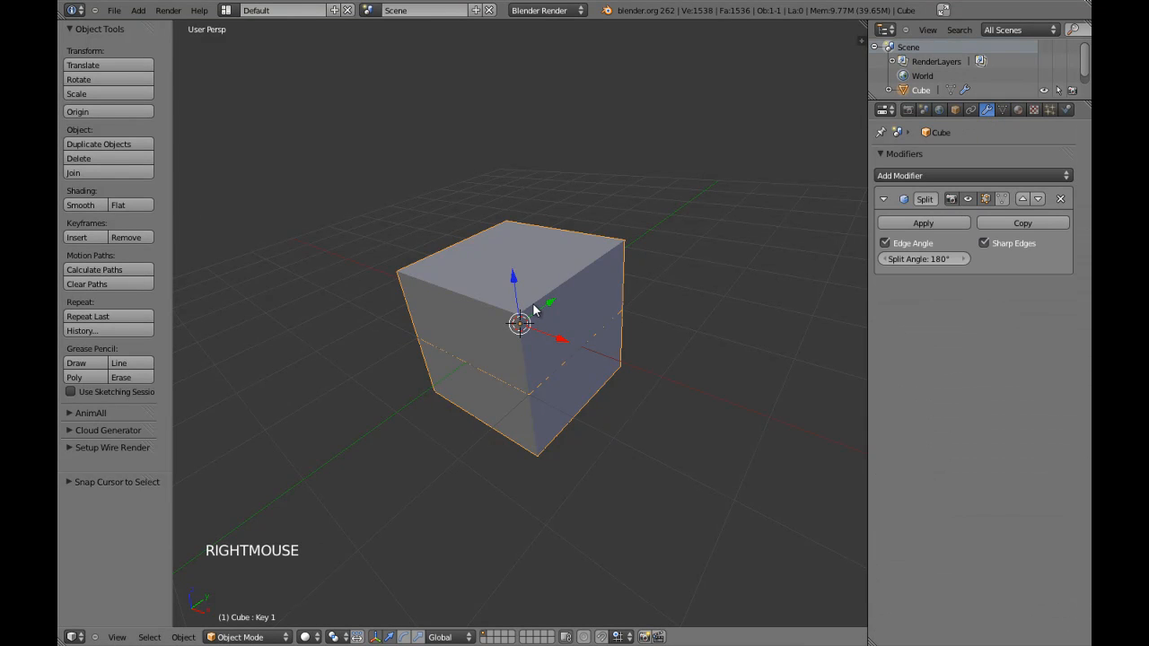
{"action": "left_click", "coordinate": [88, 208]}
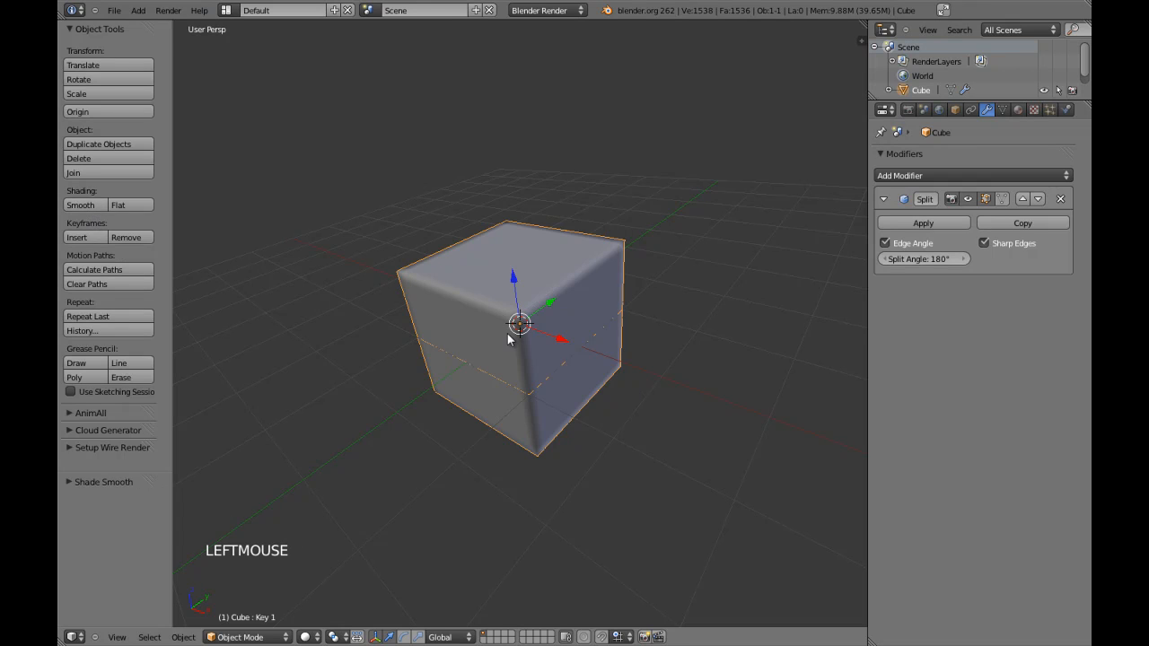
{"action": "key", "text": "t"}
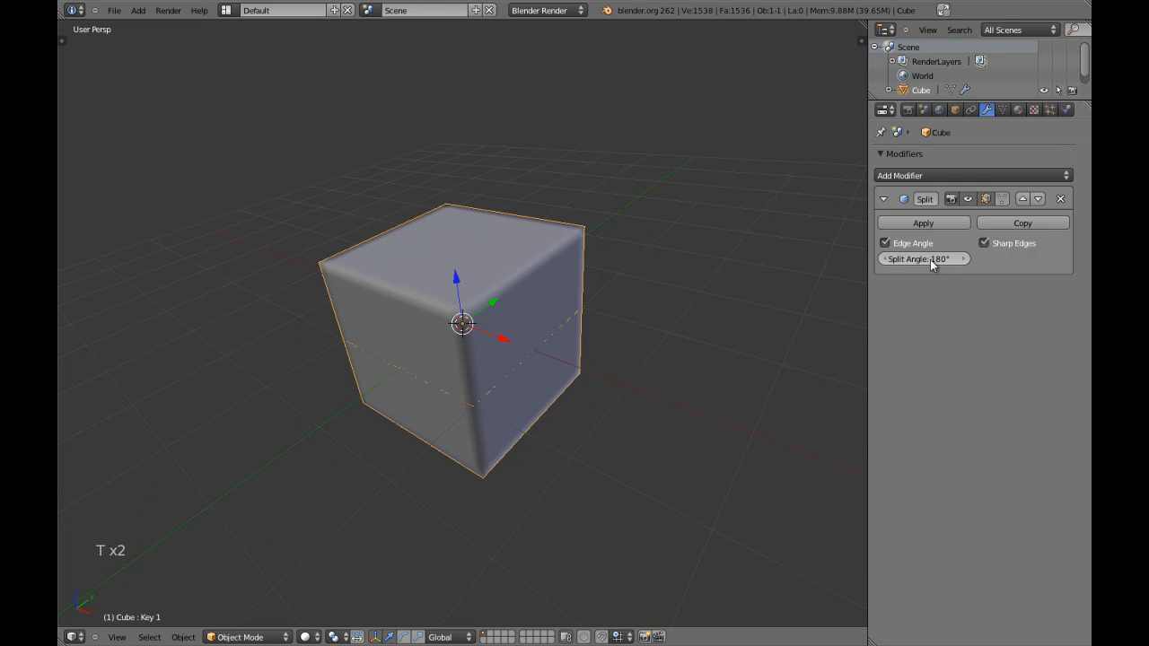
Step: Set the Edge Split modifier's split angle to 0° and slightly widen the properties editor
{"action": "middle_click_drag", "start_coordinate": [565, 305], "coordinate": [586, 314]}
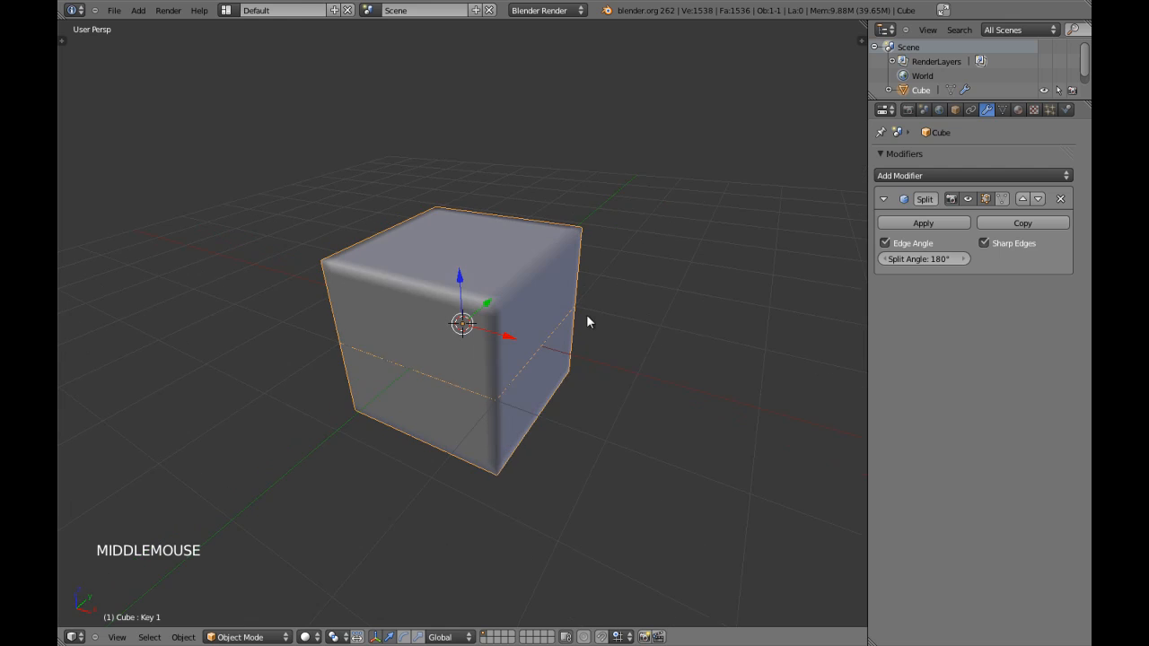
{"action": "scroll", "coordinate": [599, 334], "scroll_direction": "up", "scroll_amount": 2}
{"action": "middle_click", "coordinate": [598, 333]}
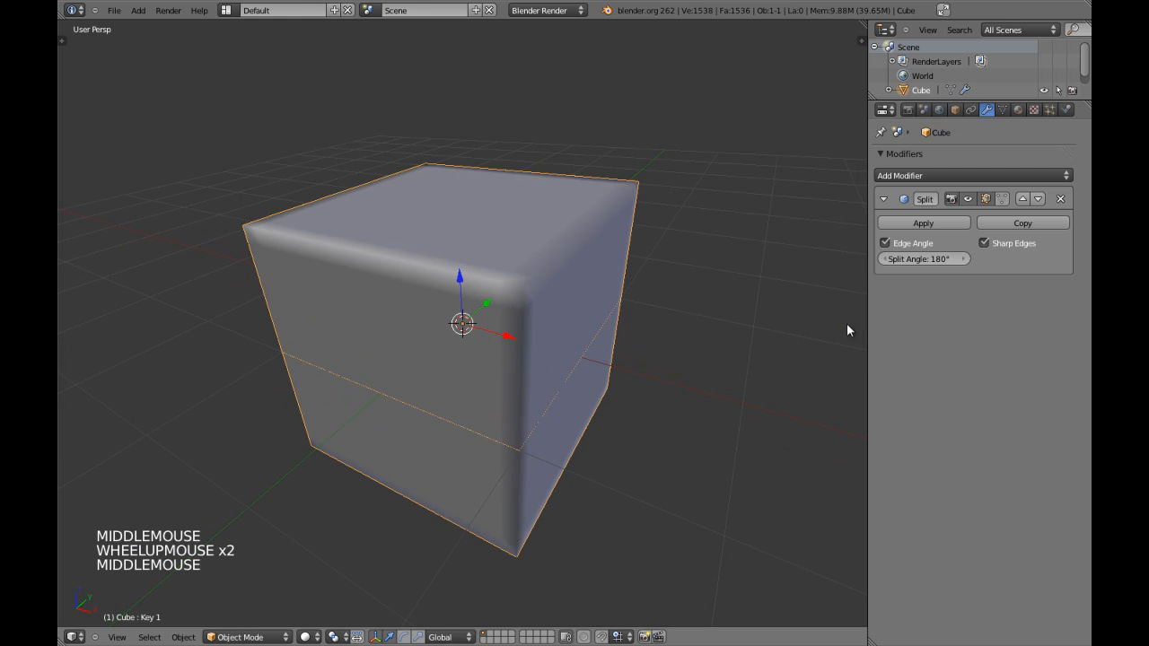
{"action": "left_click", "coordinate": [938, 262]}
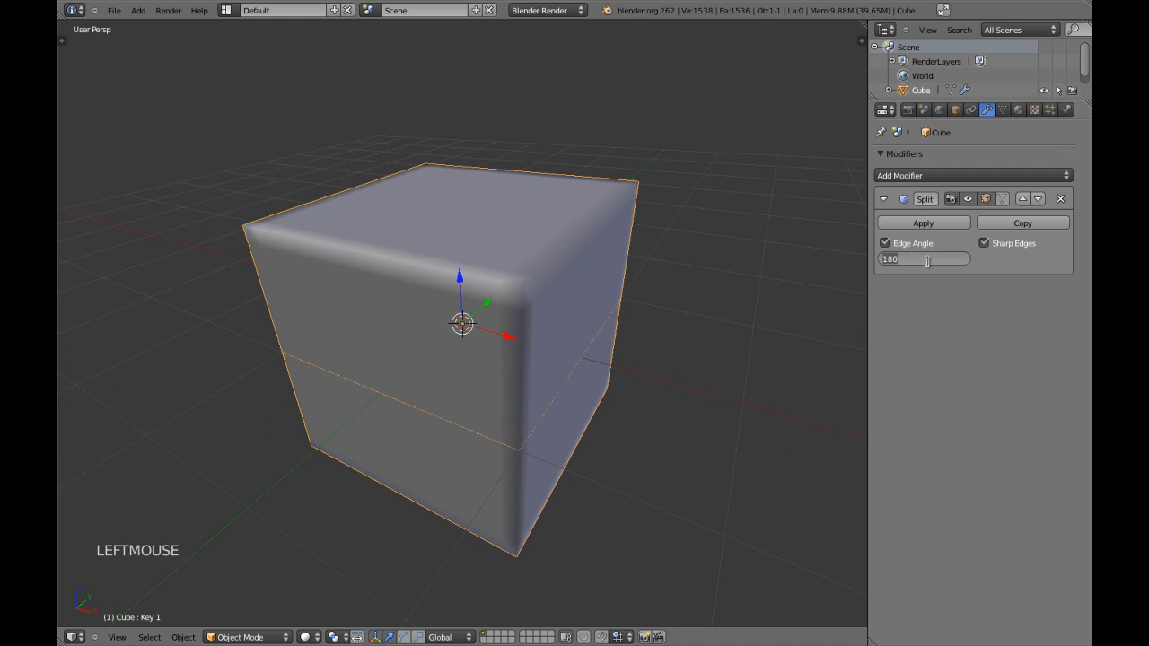
{"action": "type", "text": "0"}
{"action": "key", "text": "Return"}
{"action": "mouse_move", "coordinate": [645, 402]}
{"action": "middle_mouse_down"}
{"action": "mouse_move", "coordinate": [639, 394]}
{"action": "mouse_move", "coordinate": [694, 381]}
{"action": "mouse_move", "coordinate": [605, 374]}
{"action": "mouse_move", "coordinate": [680, 341]}
{"action": "mouse_move", "coordinate": [667, 364]}
{"action": "mouse_move", "coordinate": [592, 323]}
{"action": "mouse_move", "coordinate": [653, 351]}
{"action": "mouse_move", "coordinate": [652, 377]}
{"action": "mouse_move", "coordinate": [604, 366]}
{"action": "mouse_move", "coordinate": [646, 338]}
{"action": "middle_mouse_up"}
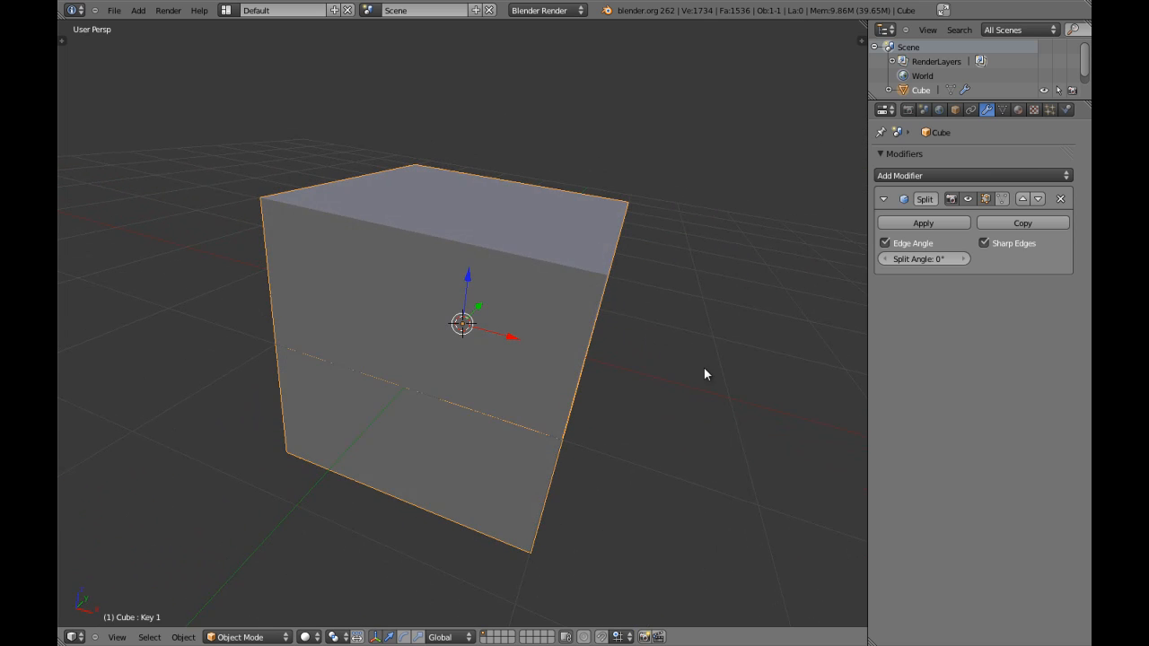
{"action": "left_click_drag", "start_coordinate": [868, 345], "coordinate": [855, 348]}
{"action": "mouse_move", "coordinate": [659, 357]}
{"action": "middle_mouse_down"}
{"action": "mouse_move", "coordinate": [636, 354]}
{"action": "mouse_move", "coordinate": [648, 350]}
{"action": "middle_mouse_up"}
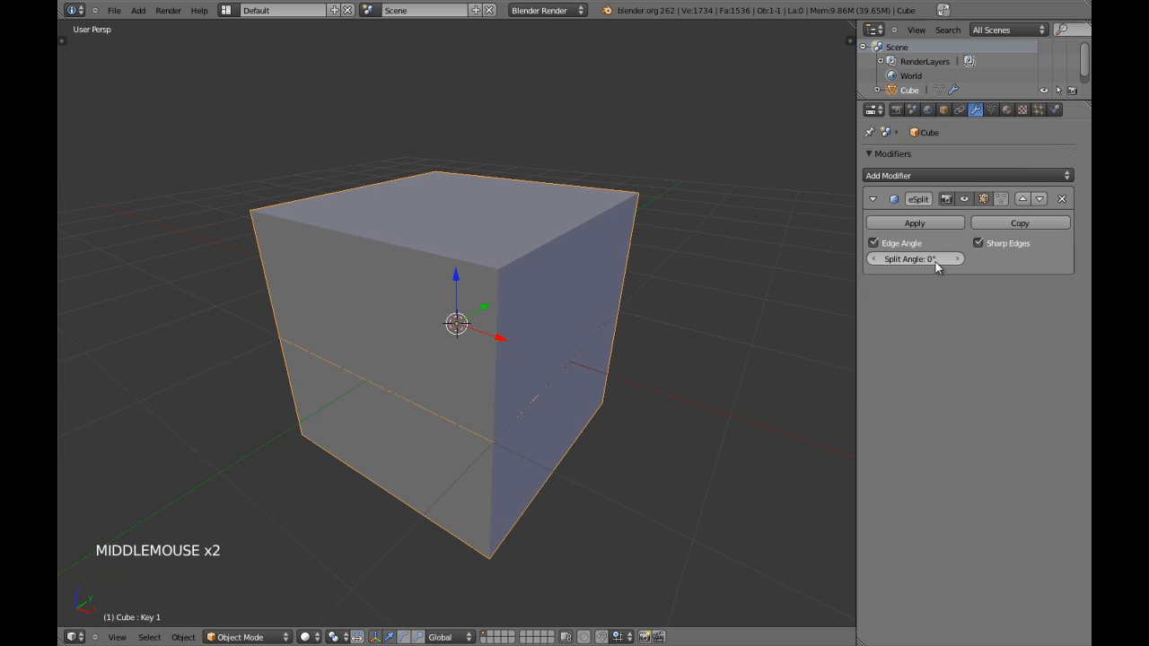
Step: Scrub the Key 1 shape key's value, ending at 0, and return to the cube's modifier settings
{"action": "left_click", "coordinate": [990, 109]}
{"action": "left_click_drag", "start_coordinate": [883, 467], "coordinate": [782, 467]}
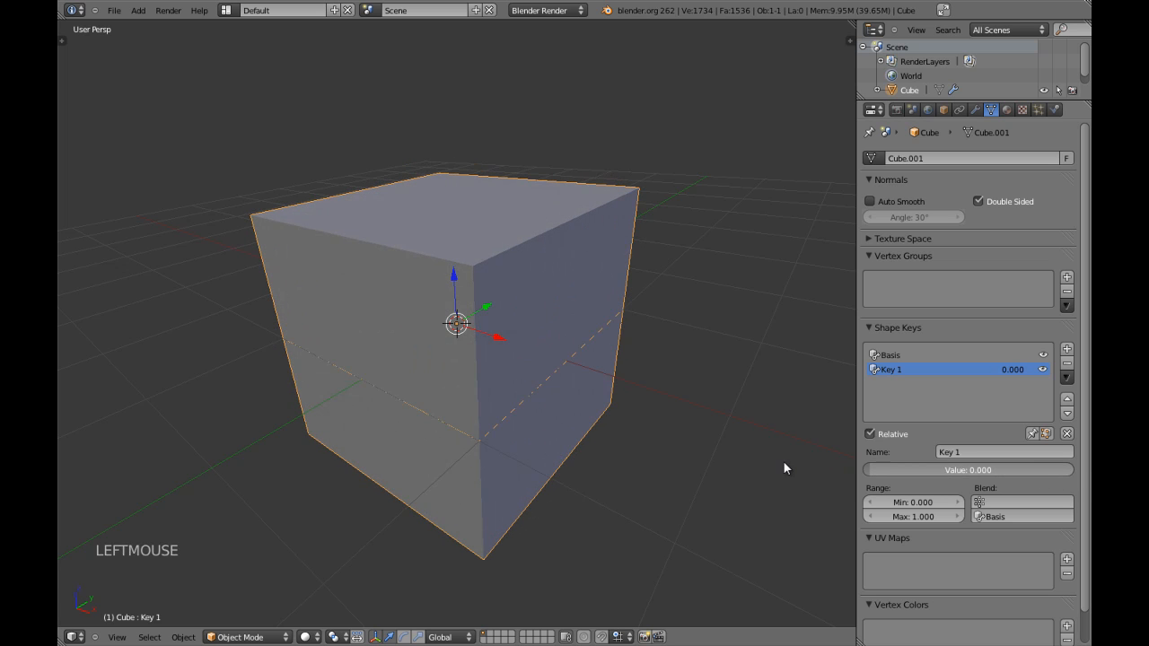
{"action": "left_click", "coordinate": [976, 110]}
{"action": "mouse_move", "coordinate": [538, 328]}
{"action": "middle_mouse_down"}
{"action": "mouse_move", "coordinate": [522, 321]}
{"action": "mouse_move", "coordinate": [538, 324]}
{"action": "middle_mouse_up"}
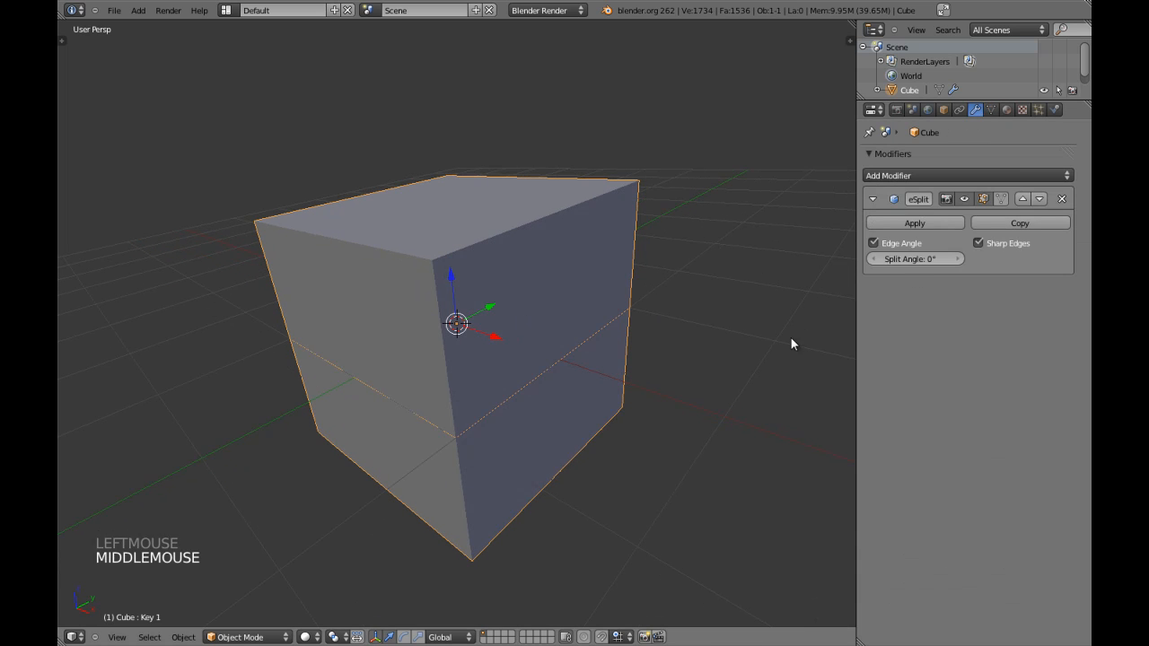
Step: Try 30° and 90° as the Edge Split modifier's split angle and settle on 89°
{"action": "left_click", "coordinate": [914, 259]}
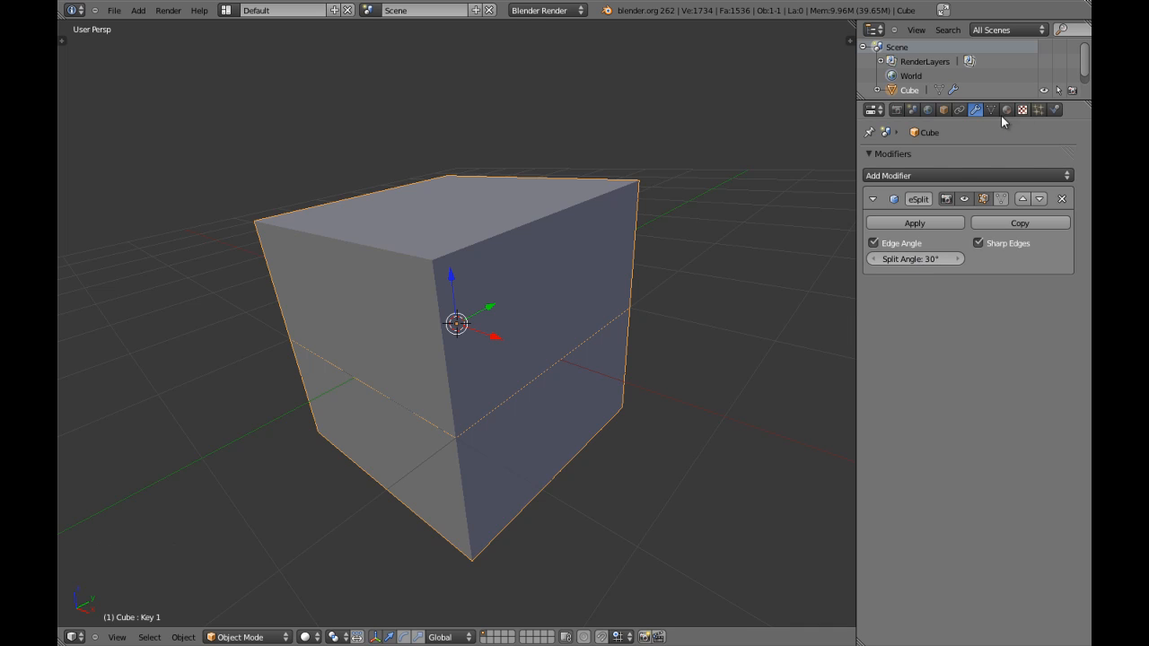
{"action": "left_click", "coordinate": [912, 261]}
{"action": "type", "text": "9"}
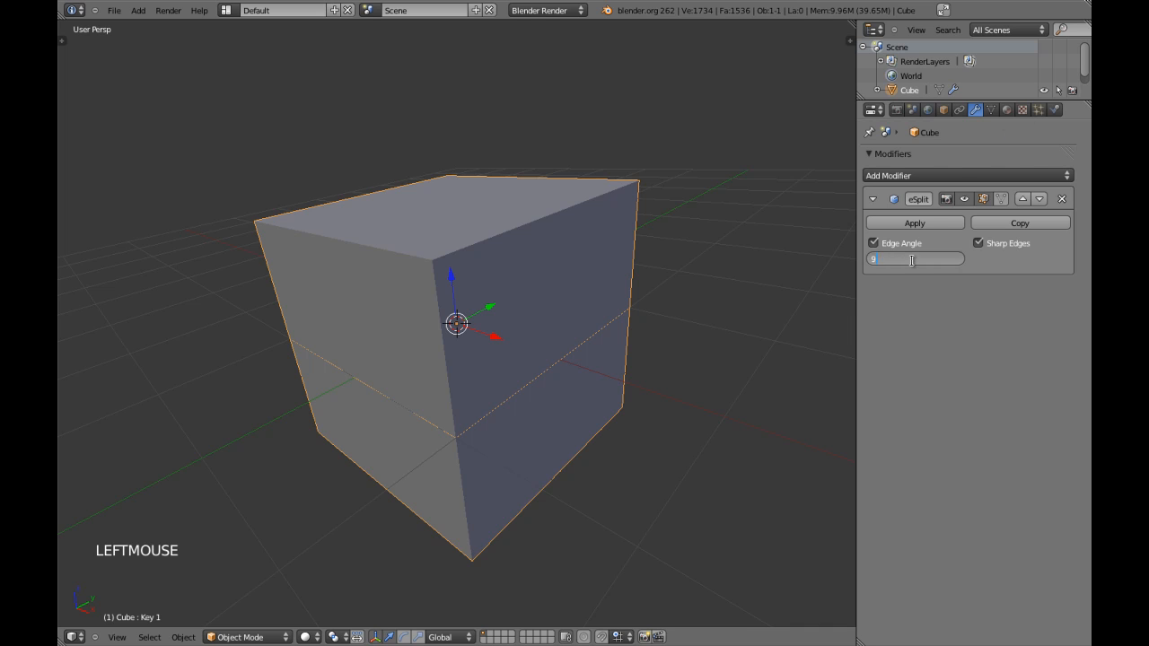
{"action": "type", "text": "0"}
{"action": "key", "text": "Return"}
{"action": "left_click", "coordinate": [871, 259]}
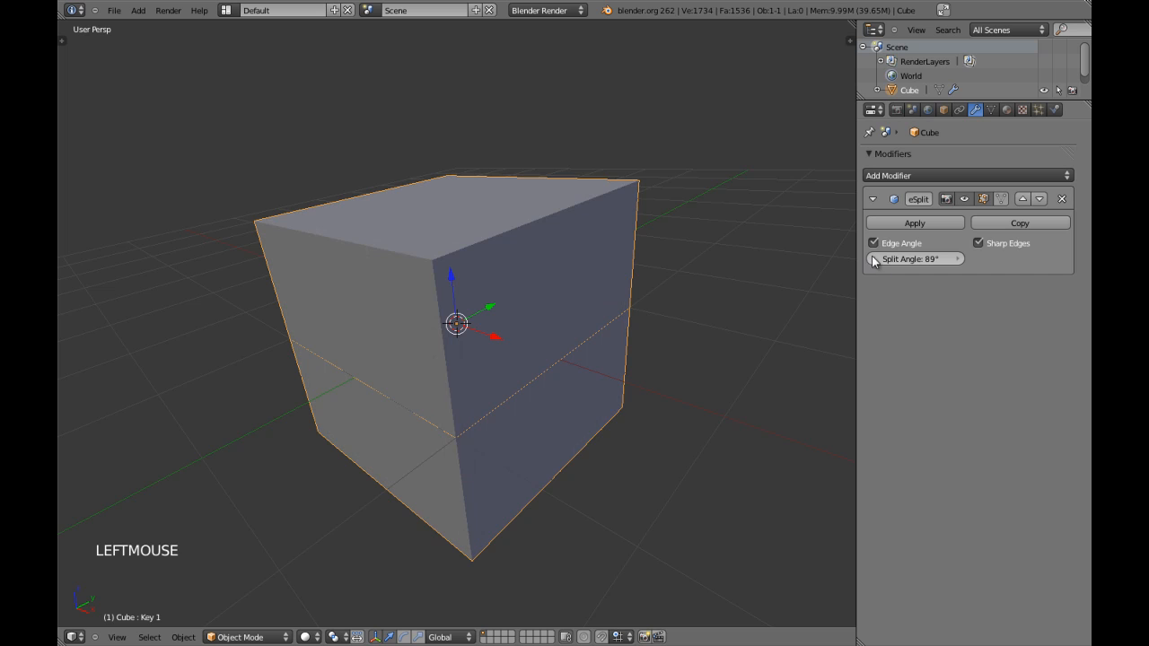
Step: Raise the Key 1 shape key's value to 1 to morph the cube into its sphere shape
{"action": "middle_click_drag", "start_coordinate": [515, 418], "coordinate": [421, 359]}
{"action": "scroll", "coordinate": [503, 381], "scroll_direction": "down", "scroll_amount": 4}
{"action": "left_click", "coordinate": [991, 109]}
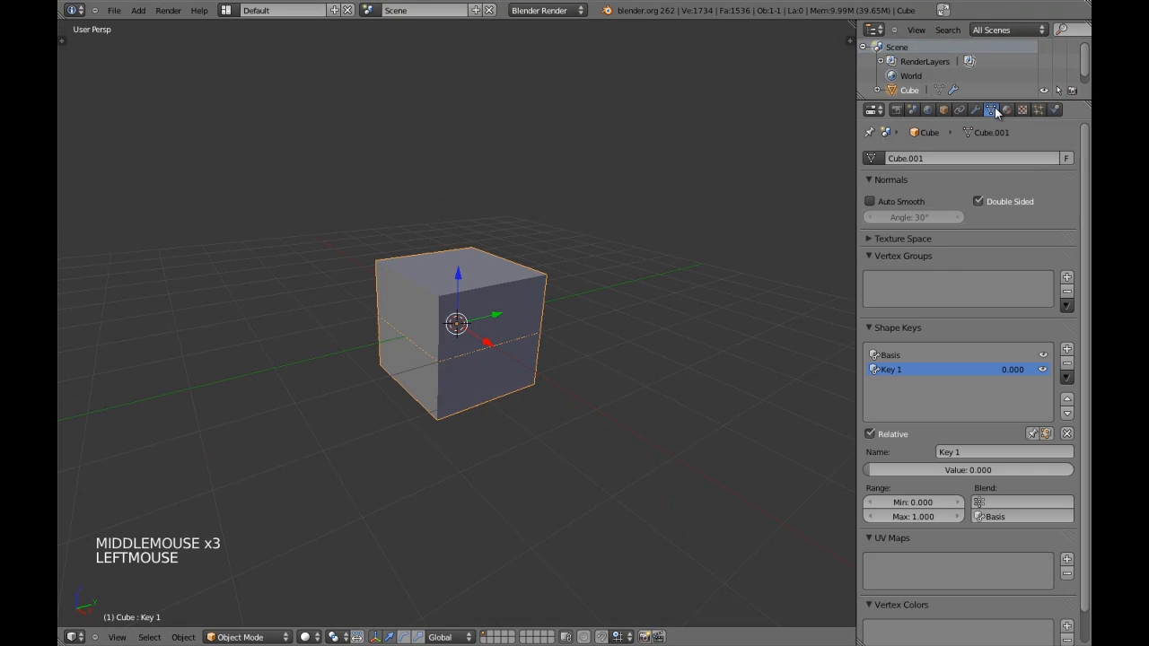
{"action": "scroll", "coordinate": [498, 435], "scroll_direction": "up", "scroll_amount": 3}
{"action": "middle_click_drag", "start_coordinate": [498, 435], "coordinate": [885, 542]}
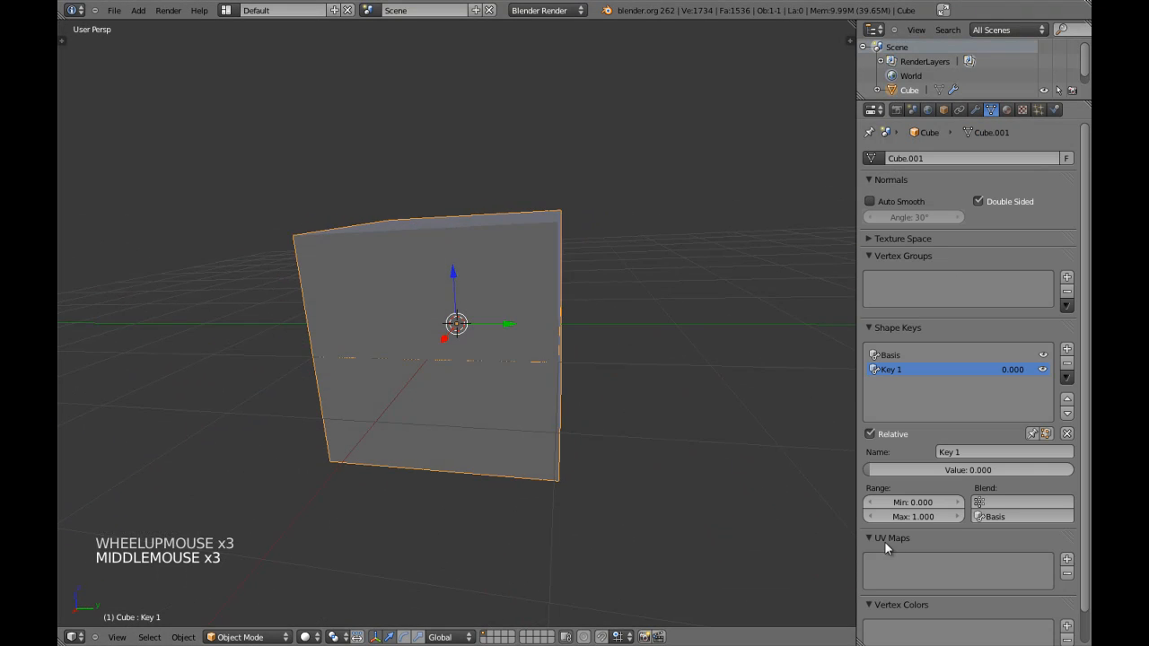
{"action": "middle_click_drag", "start_coordinate": [453, 475], "coordinate": [602, 463]}
{"action": "scroll", "coordinate": [602, 462], "scroll_direction": "down", "scroll_amount": 3}
{"action": "left_click_drag", "start_coordinate": [929, 468], "coordinate": [1086, 470]}
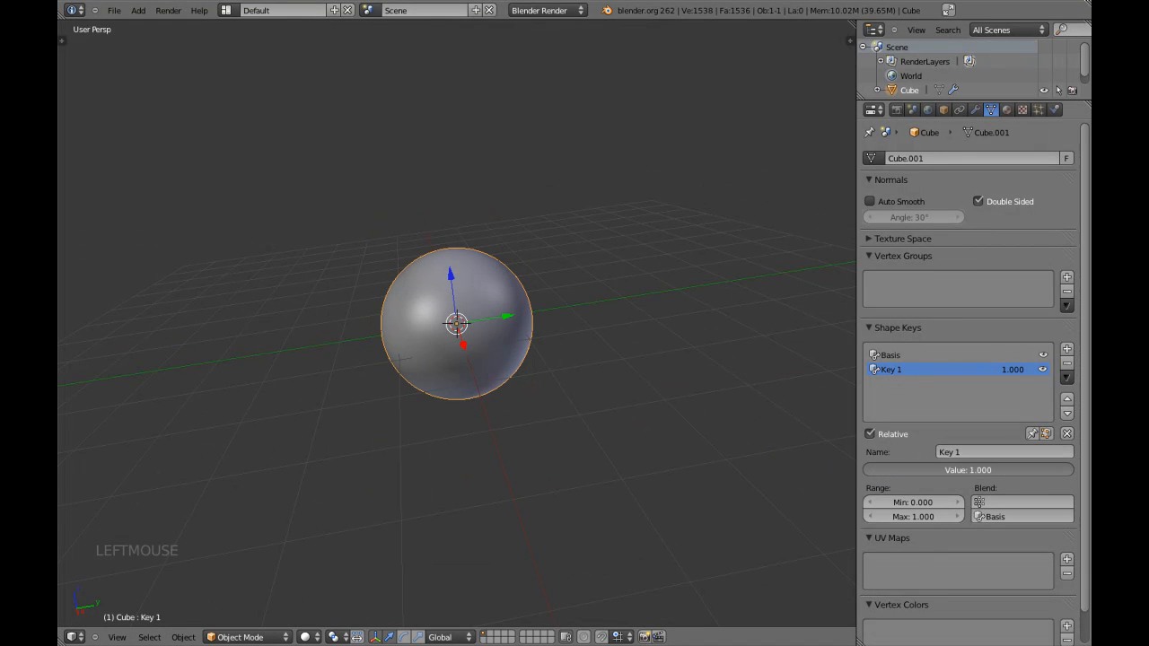
Step: Inspect the sphere's shading from several angles and remove its Edge Split modifier
{"action": "middle_click_drag", "start_coordinate": [453, 439], "coordinate": [470, 437]}
{"action": "key", "text": "KP_Decimal"}
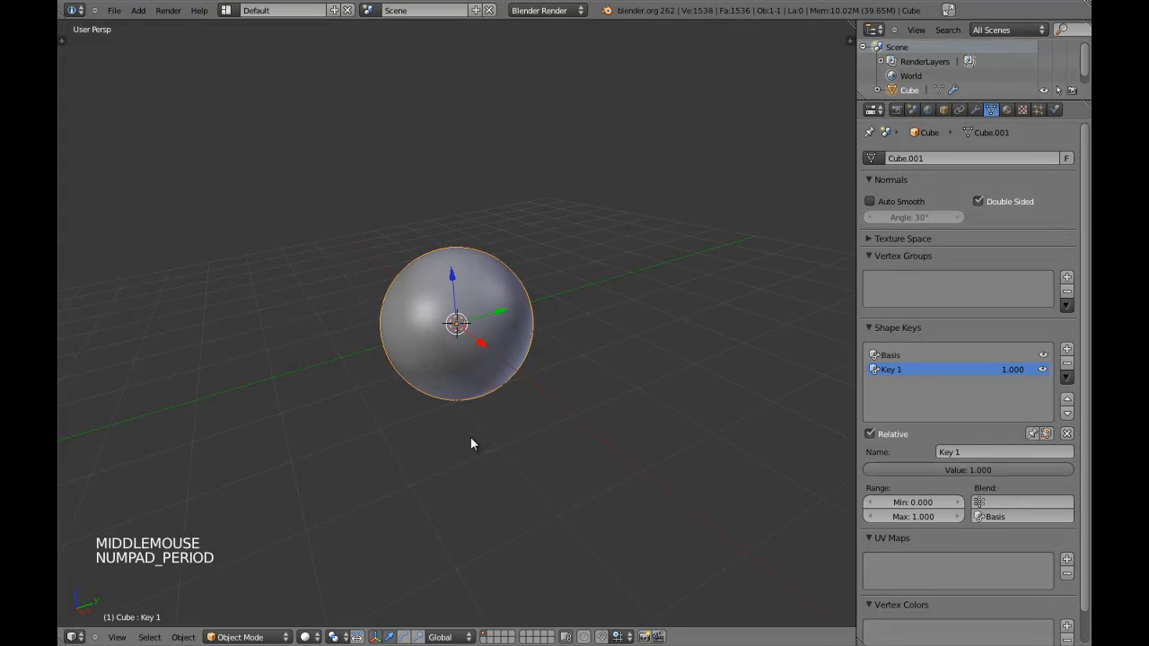
{"action": "scroll", "coordinate": [470, 437], "scroll_direction": "down", "scroll_amount": 6}
{"action": "middle_click_drag", "start_coordinate": [352, 428], "coordinate": [574, 380]}
{"action": "scroll", "coordinate": [439, 385], "scroll_direction": "up", "scroll_amount": 4}
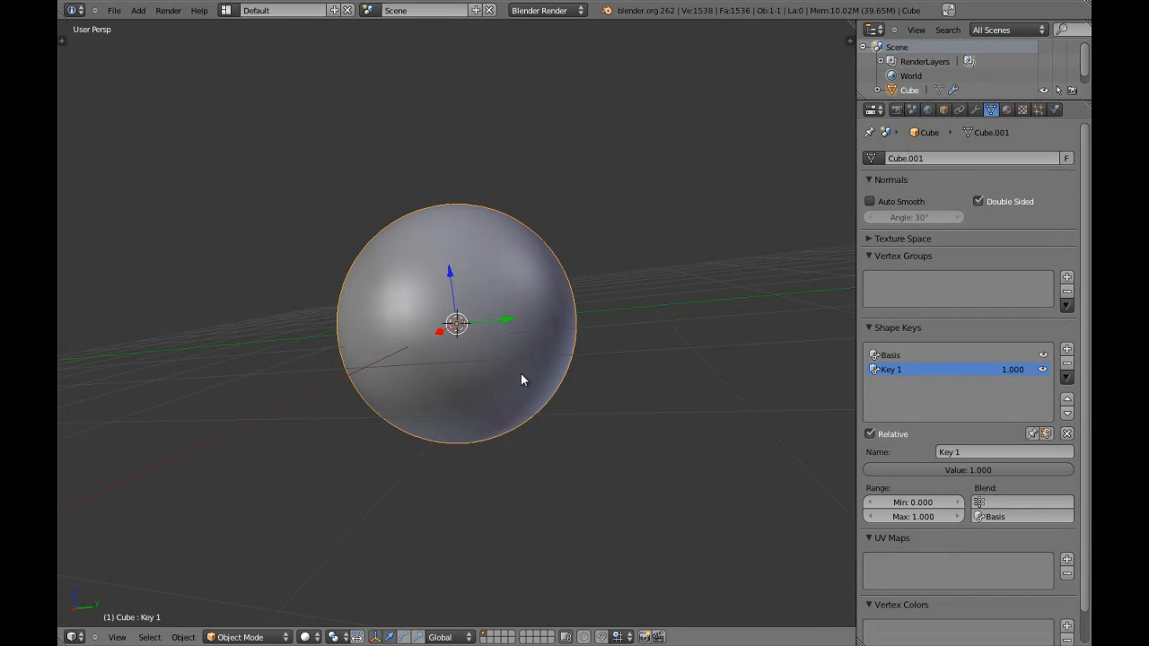
{"action": "middle_click_drag", "start_coordinate": [503, 349], "coordinate": [821, 239]}
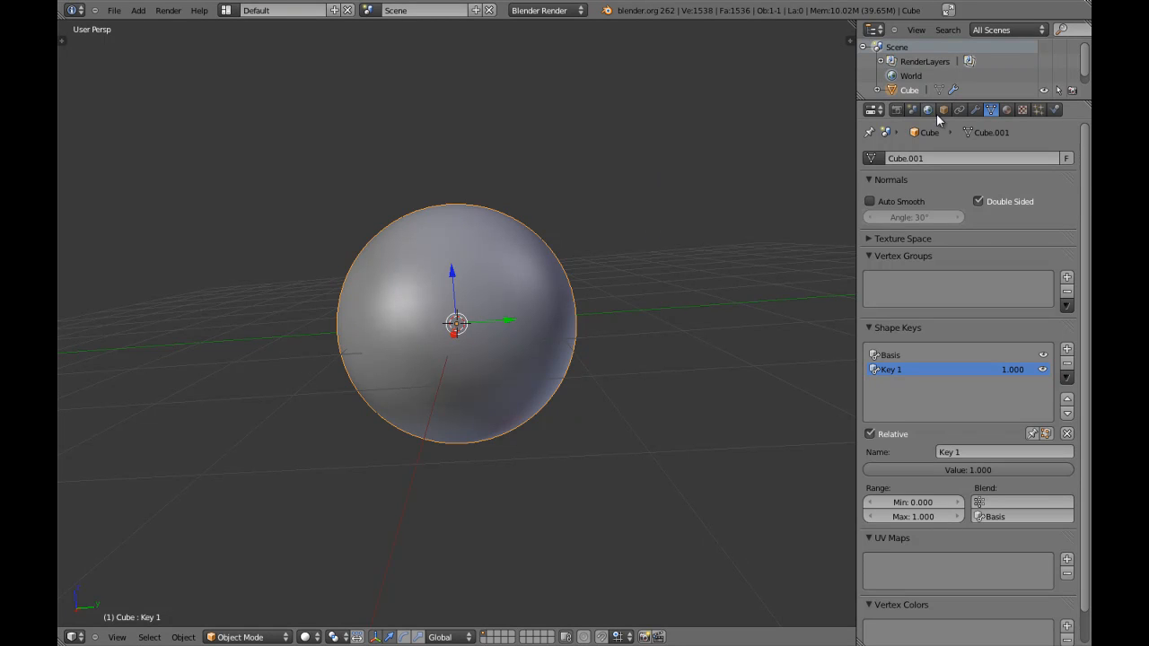
{"action": "left_click", "coordinate": [975, 110]}
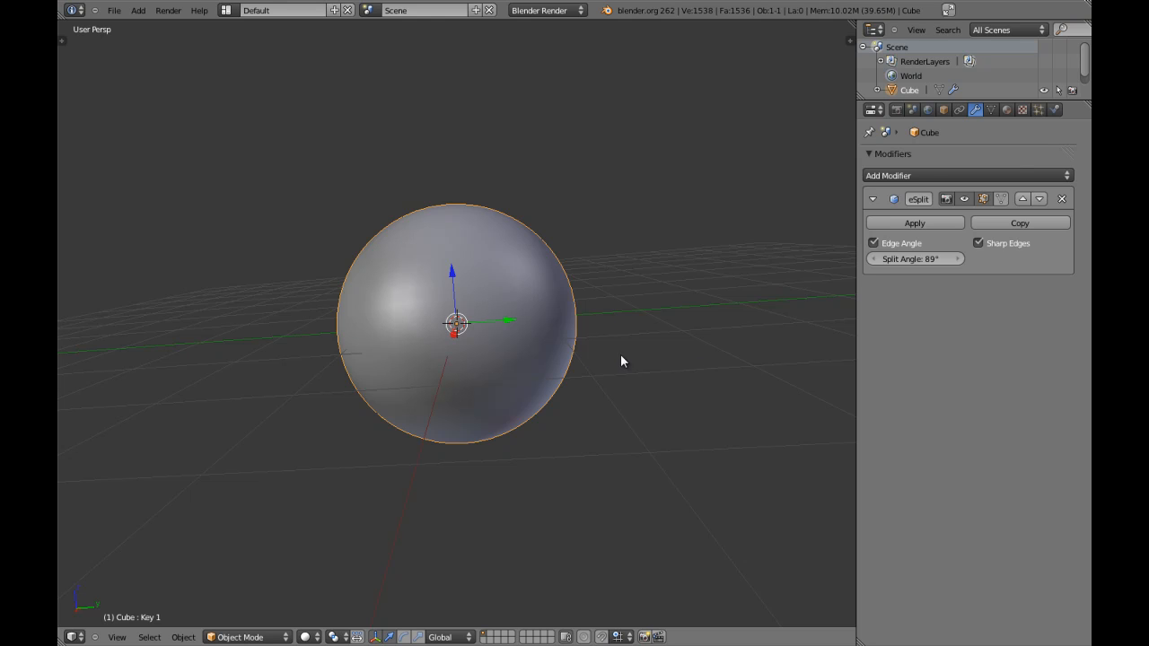
{"action": "left_click", "coordinate": [1062, 199]}
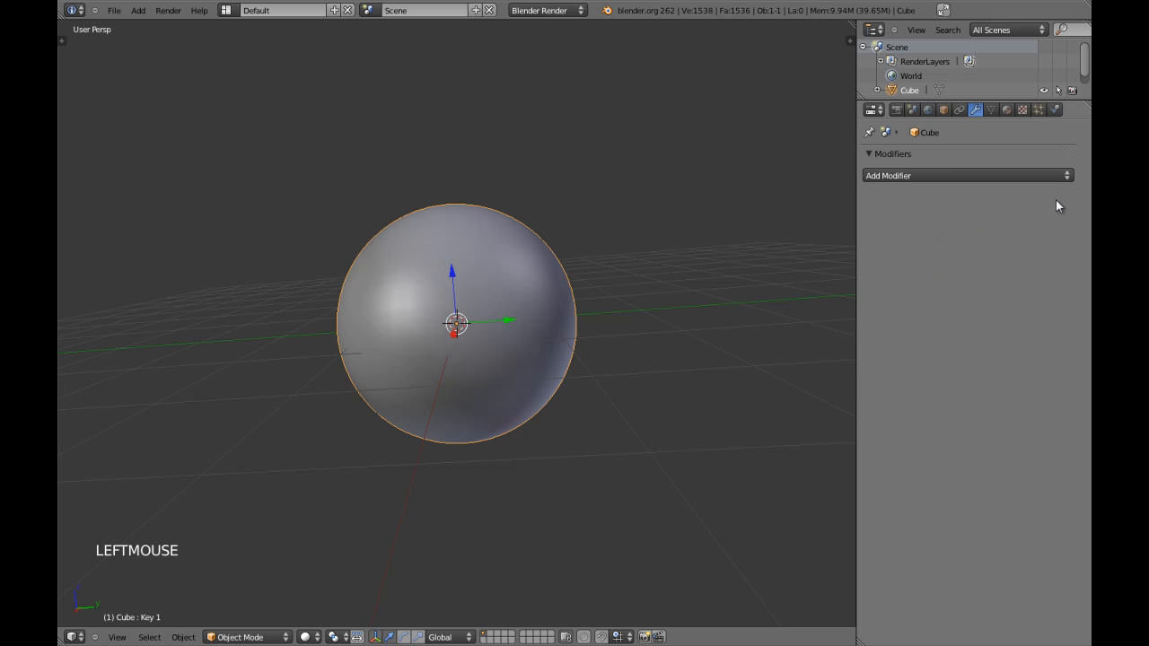
Step: Delete the morphed object, add a new cube and switch to the orthographic top view
{"action": "key", "text": "x"}
{"action": "left_click", "coordinate": [444, 264]}
{"action": "key", "text": "shift+a"}
{"action": "mouse_move", "coordinate": [445, 265]}
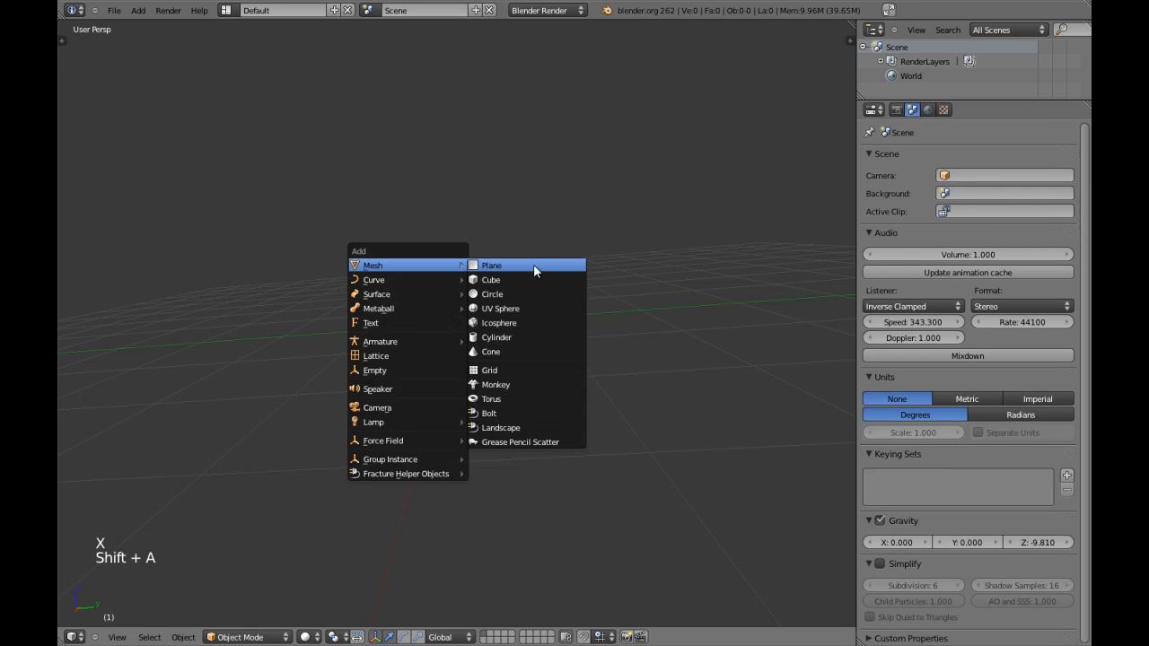
{"action": "left_click", "coordinate": [529, 283]}
{"action": "key", "text": "KP_7"}
{"action": "key", "text": "KP_5"}
Step: In edit mode, delete the new cube's face on its positive Y side
{"action": "key", "text": "ctrl+Tab"}
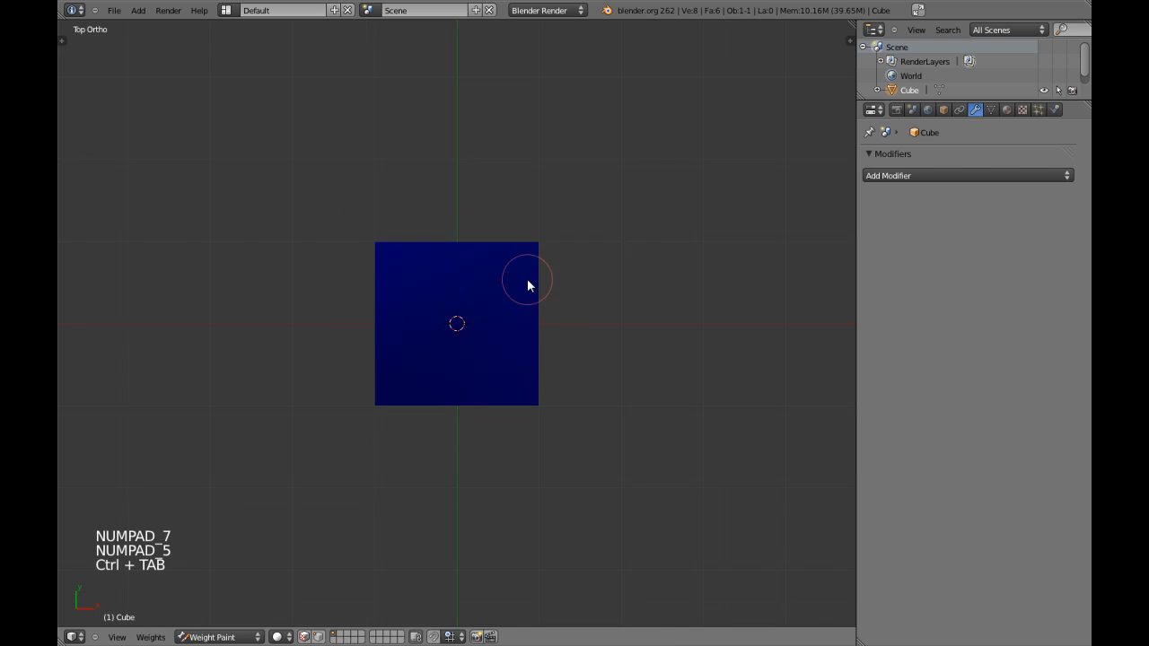
{"action": "key", "text": "ctrl+Tab"}
{"action": "key", "text": "Tab"}
{"action": "key", "text": "a"}
{"action": "key", "text": "a"}
{"action": "key", "text": "z"}
{"action": "right_click", "coordinate": [464, 243]}
{"action": "key", "text": "x"}
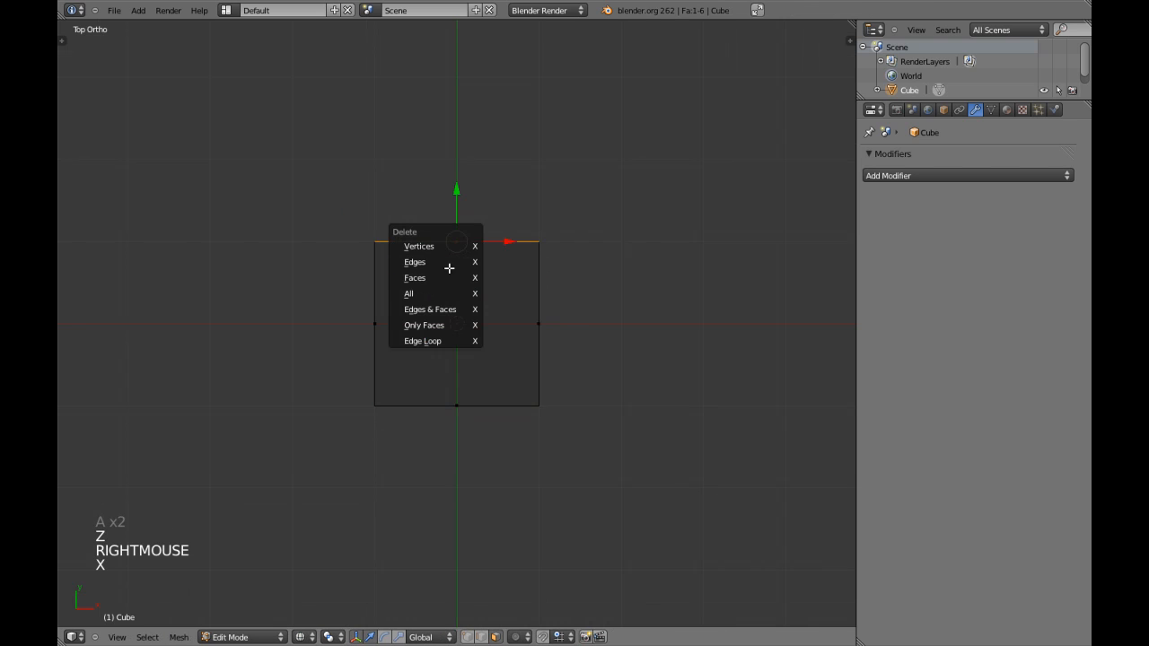
{"action": "left_click", "coordinate": [447, 277]}
Step: Switch to vertex selection, select the four vertices around the open side and snap the 3D cursor to them
{"action": "key", "text": "ctrl+Tab"}
{"action": "left_click", "coordinate": [436, 240]}
{"action": "key", "text": "z"}
{"action": "key", "text": "z"}
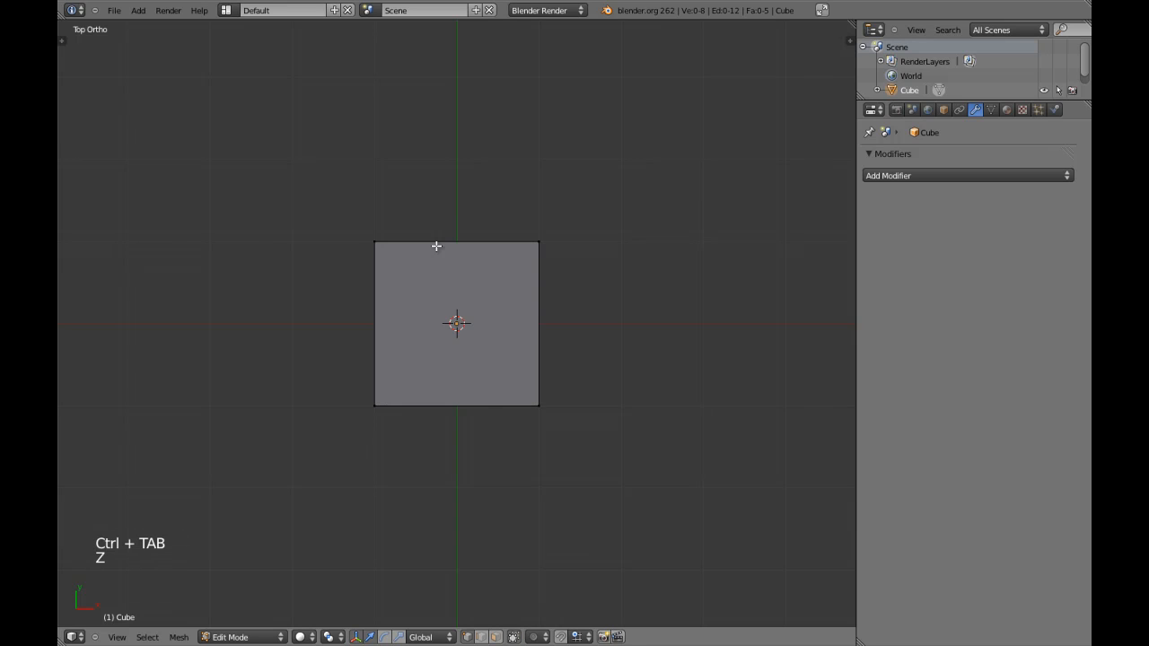
{"action": "key", "text": "b"}
{"action": "left_click_drag", "start_coordinate": [374, 216], "coordinate": [579, 248]}
{"action": "right_click", "coordinate": [385, 234]}
{"action": "key", "text": "shift+s"}
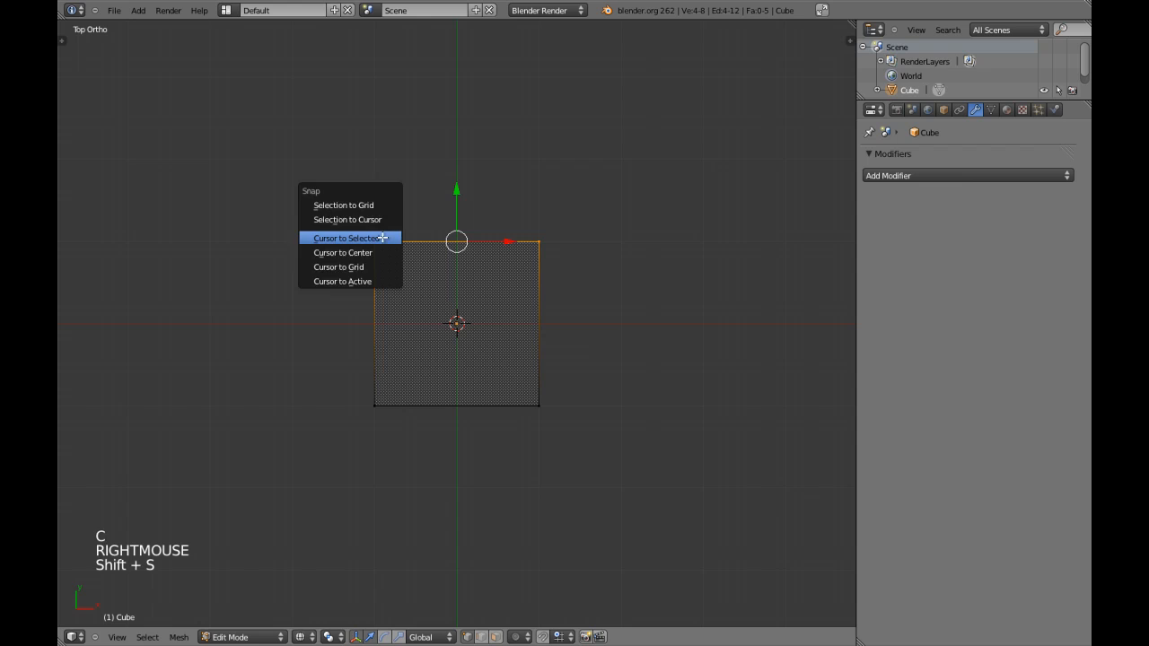
{"action": "left_click", "coordinate": [381, 236]}
Step: Select the two vertices at the open side's negative X corner and spin them 180° around the 3D cursor
{"action": "key", "text": "a"}
{"action": "key", "text": "c"}
{"action": "left_click", "coordinate": [384, 243]}
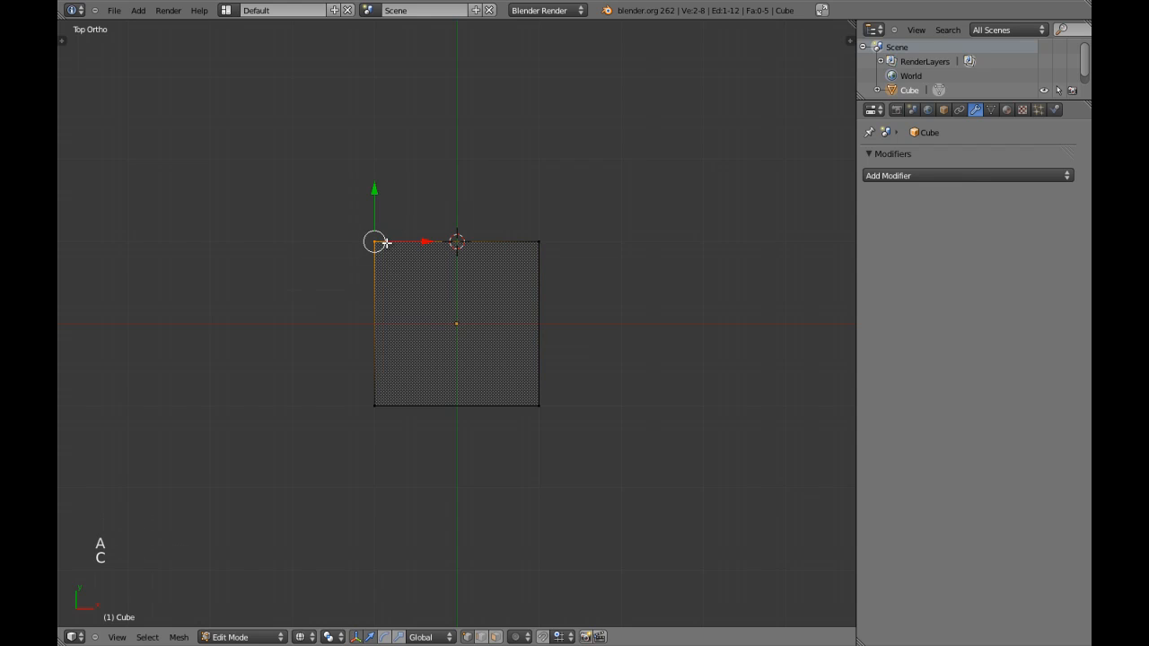
{"action": "key", "text": "alt+r"}
{"action": "key", "text": "F6"}
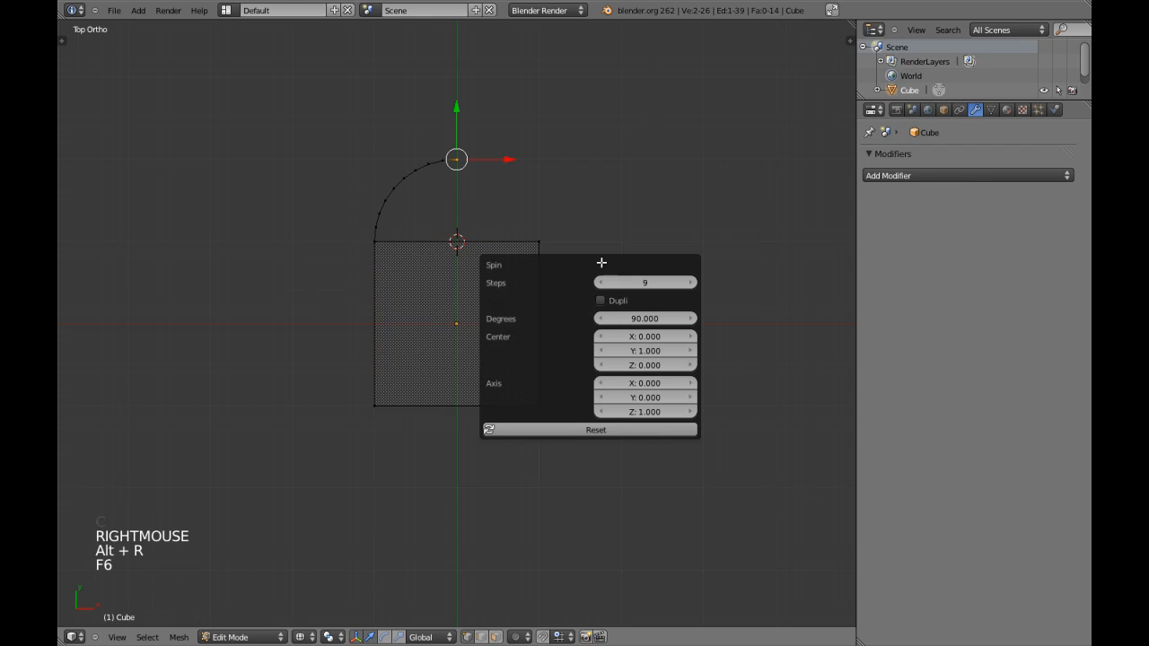
{"action": "left_click", "coordinate": [637, 319]}
{"action": "type", "text": "180"}
{"action": "key", "text": "Return"}
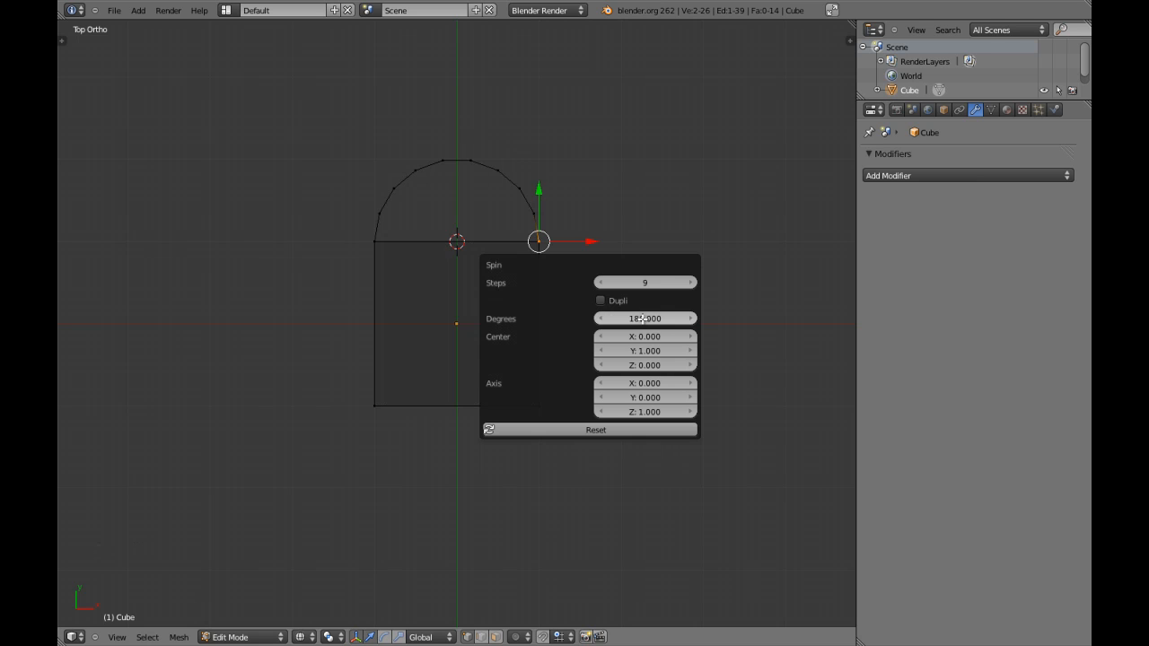
Step: Leave edit mode and examine the spun rounded end in solid perspective view
{"action": "key", "text": "z"}
{"action": "mouse_move", "coordinate": [541, 318]}
{"action": "middle_mouse_down"}
{"action": "mouse_move", "coordinate": [494, 350]}
{"action": "mouse_move", "coordinate": [653, 364]}
{"action": "mouse_move", "coordinate": [541, 348]}
{"action": "mouse_move", "coordinate": [525, 391]}
{"action": "mouse_move", "coordinate": [524, 334]}
{"action": "middle_mouse_up"}
{"action": "key", "text": "a"}
{"action": "key", "text": "Tab"}
{"action": "key", "text": "KP_5"}
{"action": "key", "text": "KP_Decimal"}
{"action": "scroll", "coordinate": [494, 364], "scroll_direction": "down", "scroll_amount": 3}
{"action": "scroll", "coordinate": [525, 335], "scroll_direction": "down", "scroll_amount": 1}
{"action": "scroll", "coordinate": [458, 290], "scroll_direction": "up", "scroll_amount": 2}
{"action": "middle_click_drag", "start_coordinate": [458, 290], "coordinate": [487, 256]}
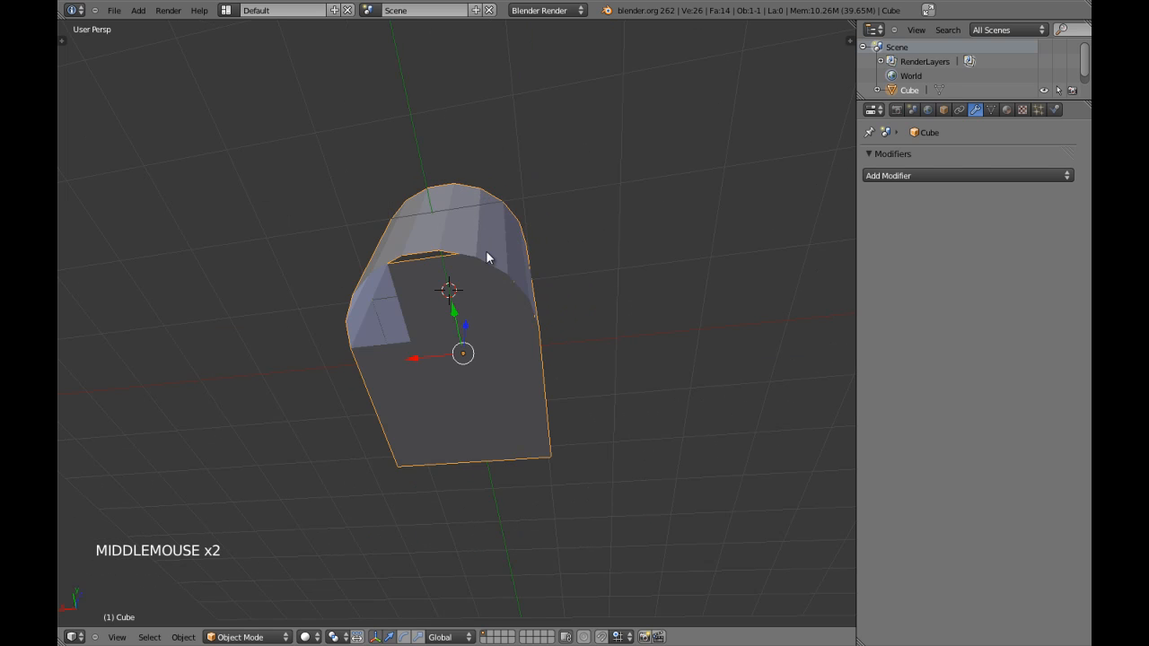
Step: Select the entire mesh, remove its duplicate vertices and return to object mode
{"action": "key", "text": "Tab"}
{"action": "key", "text": "a"}
{"action": "key", "text": "a"}
{"action": "key", "text": "w"}
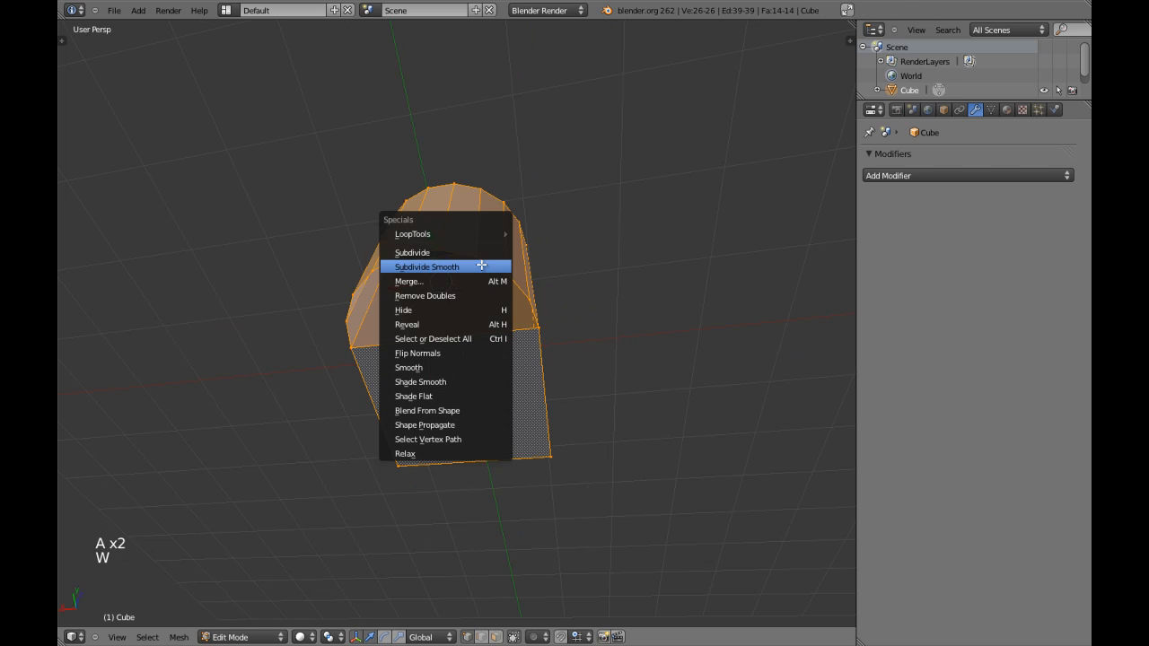
{"action": "left_click", "coordinate": [468, 281]}
{"action": "key", "text": "w"}
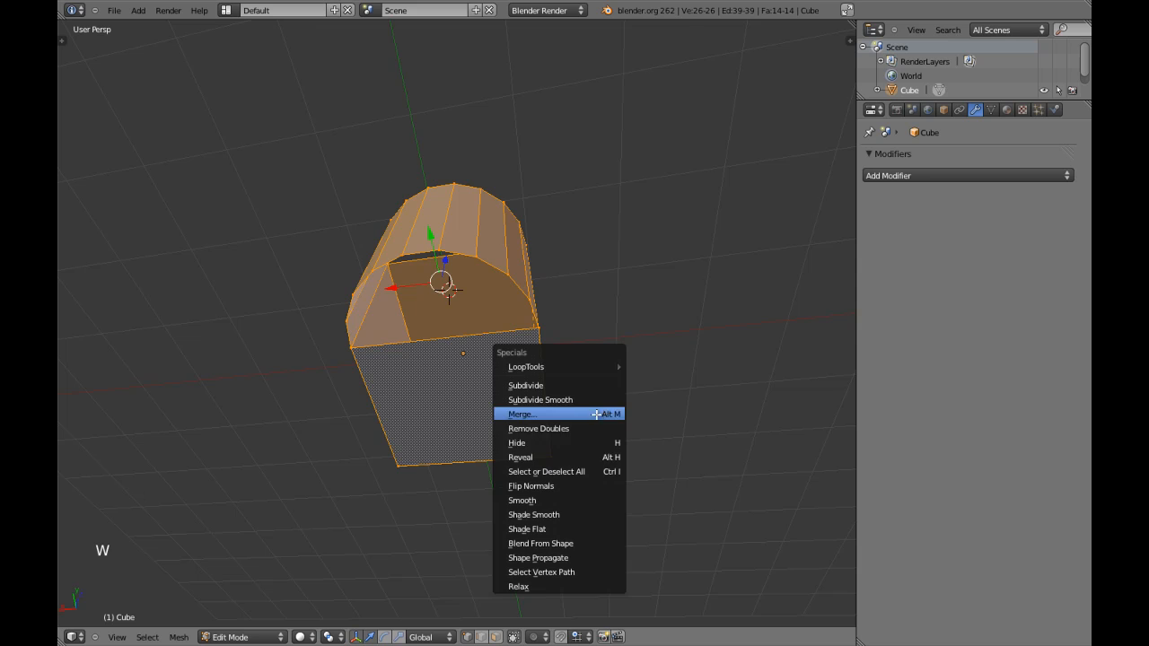
{"action": "left_click", "coordinate": [556, 428]}
{"action": "key", "text": "Tab"}
Step: Apply smooth shading to the cube with the spun end and examine its shading from other angles
{"action": "middle_click_drag", "start_coordinate": [516, 311], "coordinate": [486, 376]}
{"action": "middle_click_drag", "start_coordinate": [336, 289], "coordinate": [498, 367]}
{"action": "middle_click_drag", "start_coordinate": [498, 367], "coordinate": [576, 452]}
{"action": "key", "text": "t"}
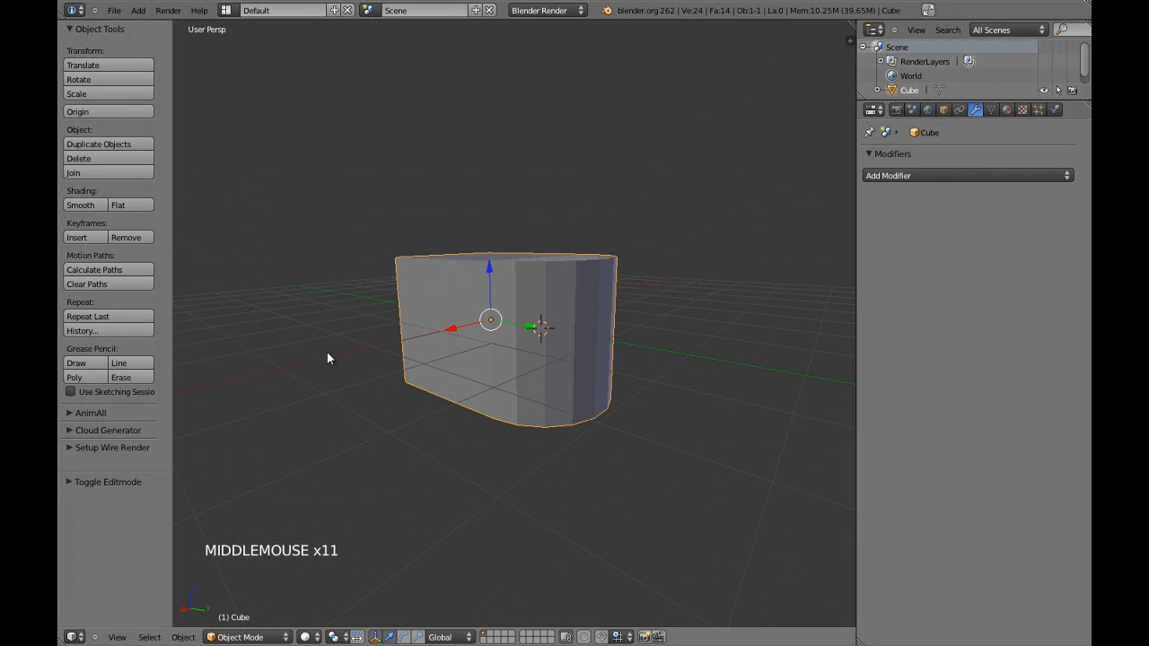
{"action": "left_click", "coordinate": [92, 206]}
{"action": "mouse_move", "coordinate": [584, 359]}
{"action": "middle_mouse_down"}
{"action": "mouse_move", "coordinate": [617, 369]}
{"action": "mouse_move", "coordinate": [557, 408]}
{"action": "mouse_move", "coordinate": [560, 444]}
{"action": "mouse_move", "coordinate": [484, 382]}
{"action": "mouse_move", "coordinate": [561, 411]}
{"action": "mouse_move", "coordinate": [389, 368]}
{"action": "mouse_move", "coordinate": [580, 370]}
{"action": "mouse_move", "coordinate": [561, 359]}
{"action": "middle_mouse_up"}
{"action": "middle_click_drag", "start_coordinate": [561, 359], "coordinate": [543, 351]}
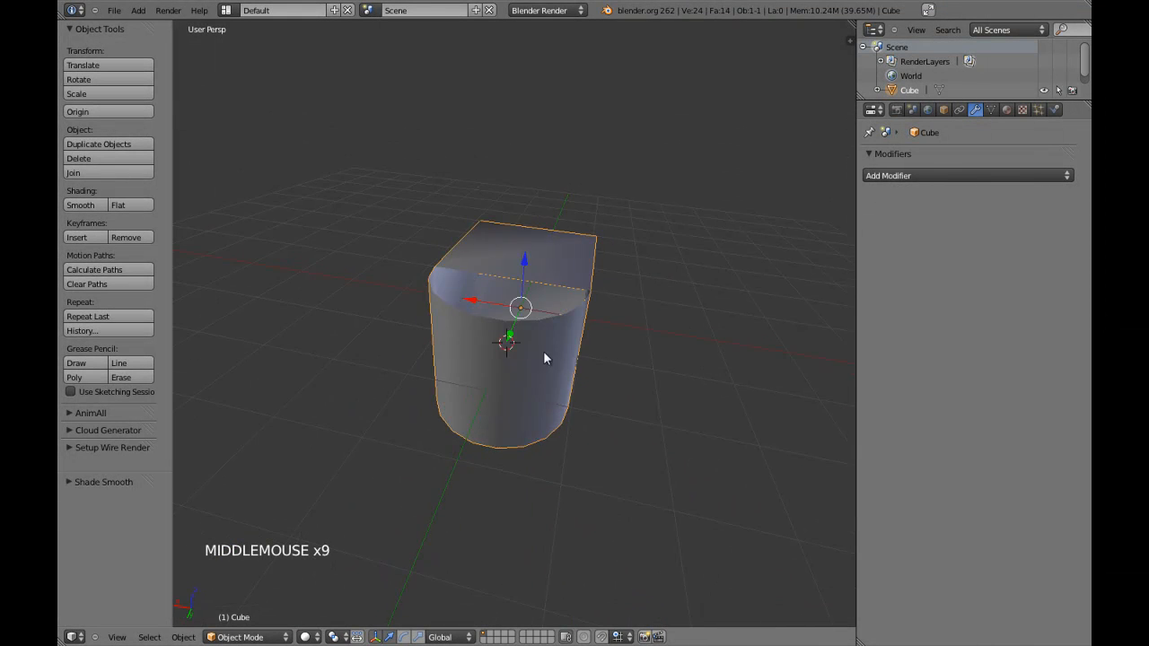
Step: Add an Edge Split modifier to the object and examine the shading of the rounded end
{"action": "key", "text": "t"}
{"action": "middle_click_drag", "start_coordinate": [632, 387], "coordinate": [699, 359]}
{"action": "left_click", "coordinate": [988, 183]}
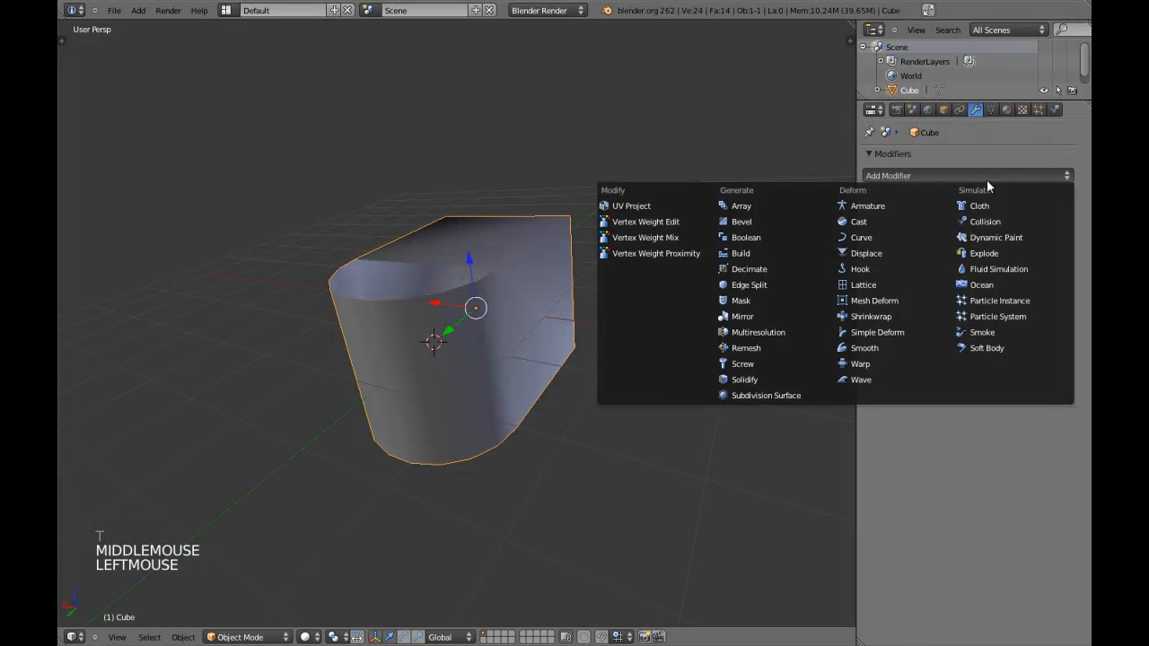
{"action": "left_click", "coordinate": [789, 284]}
{"action": "middle_click_drag", "start_coordinate": [646, 302], "coordinate": [525, 380]}
{"action": "key", "text": "a"}
{"action": "right_click", "coordinate": [550, 378]}
Step: Open the mesh for editing in top orthographic wireframe view and remove the Edge Split modifier
{"action": "key", "text": "z"}
{"action": "key", "text": "KP_7"}
{"action": "key", "text": "KP_5"}
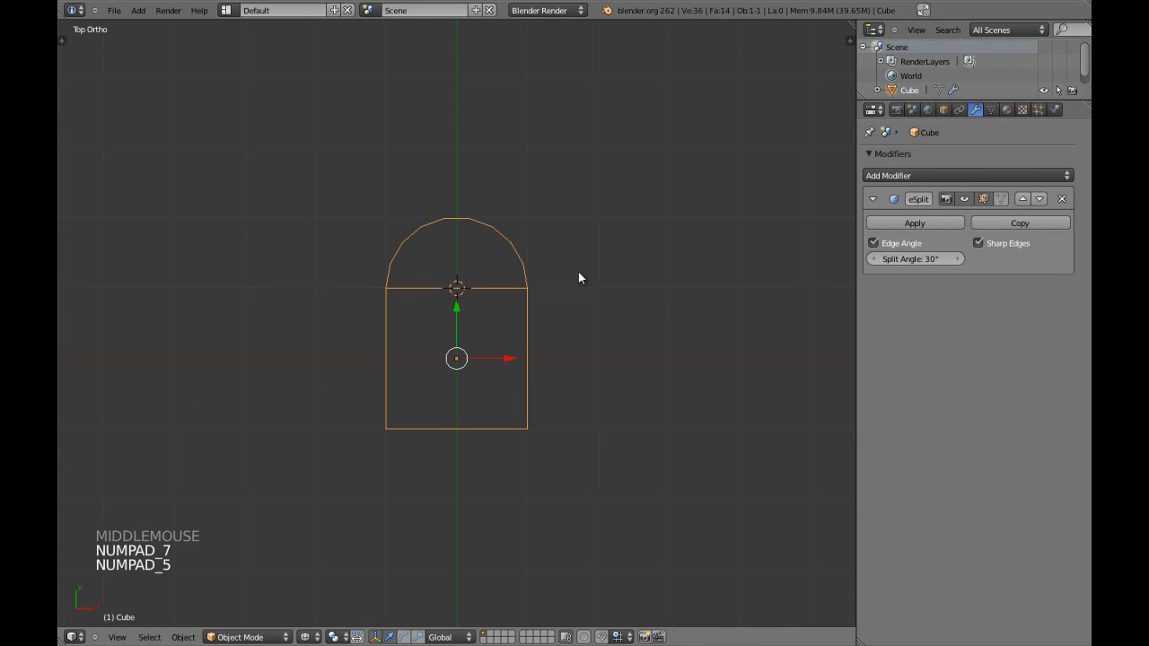
{"action": "key", "text": "Tab"}
{"action": "key", "text": "ctrl+Tab"}
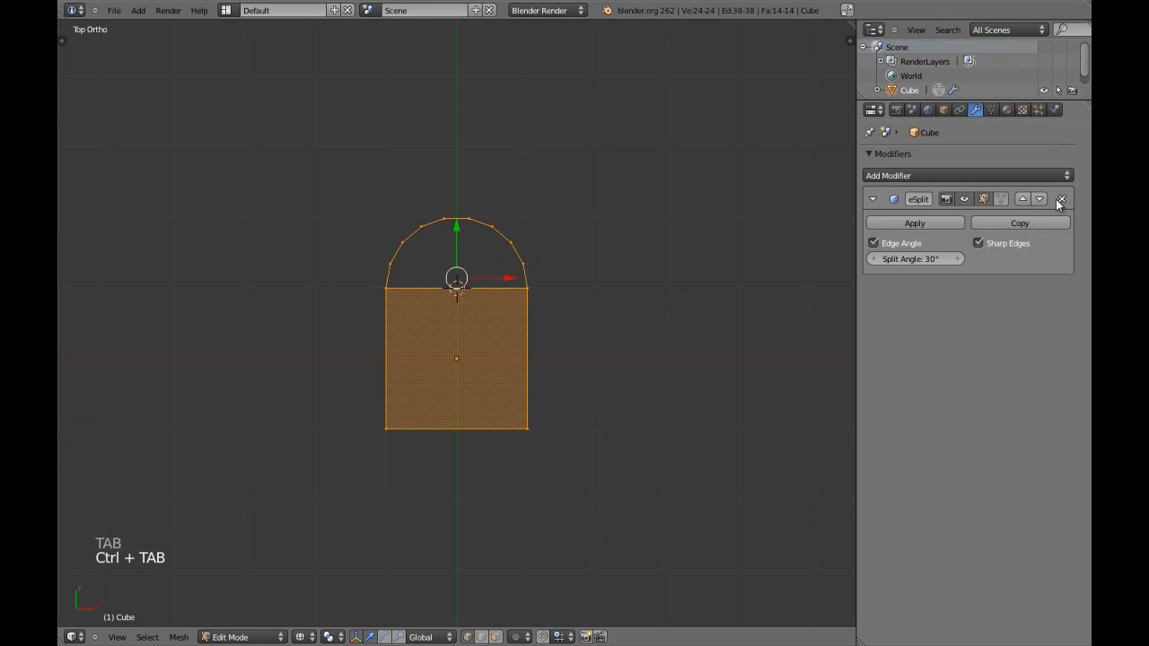
{"action": "left_click", "coordinate": [1058, 200]}
{"action": "key", "text": "a"}
{"action": "key", "text": "b"}
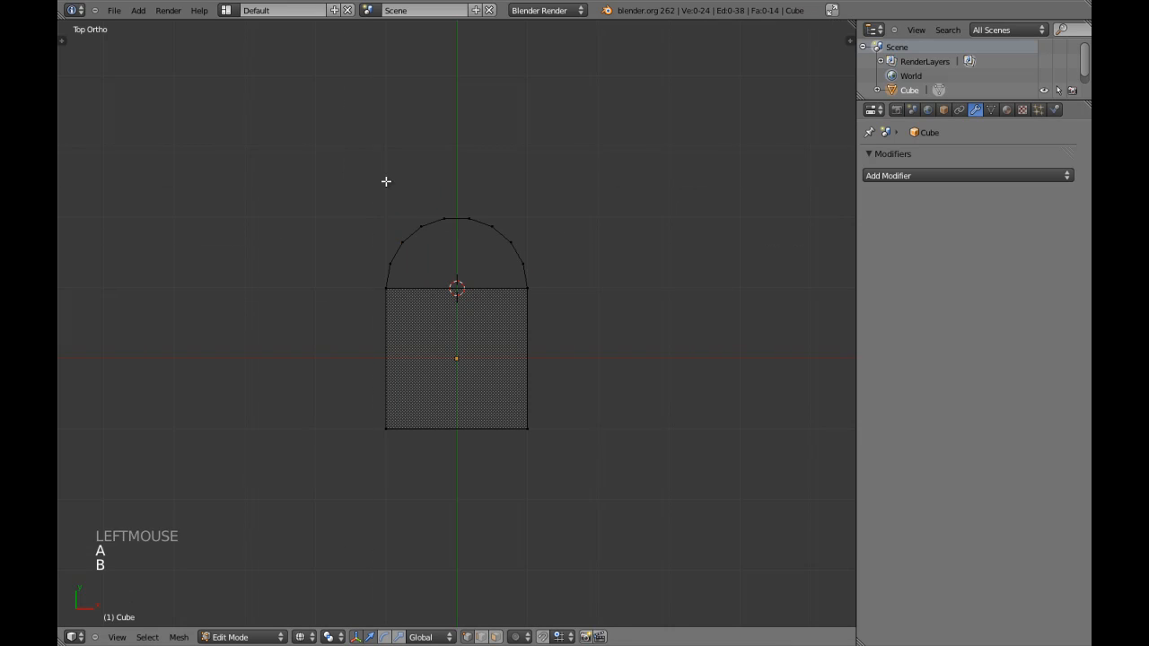
{"action": "right_click", "coordinate": [384, 180]}
{"action": "key", "text": "ctrl+Tab"}
{"action": "left_click", "coordinate": [402, 214]}
{"action": "key", "text": "z"}
{"action": "middle_click_drag", "start_coordinate": [403, 215], "coordinate": [516, 326]}
{"action": "right_click", "coordinate": [527, 270]}
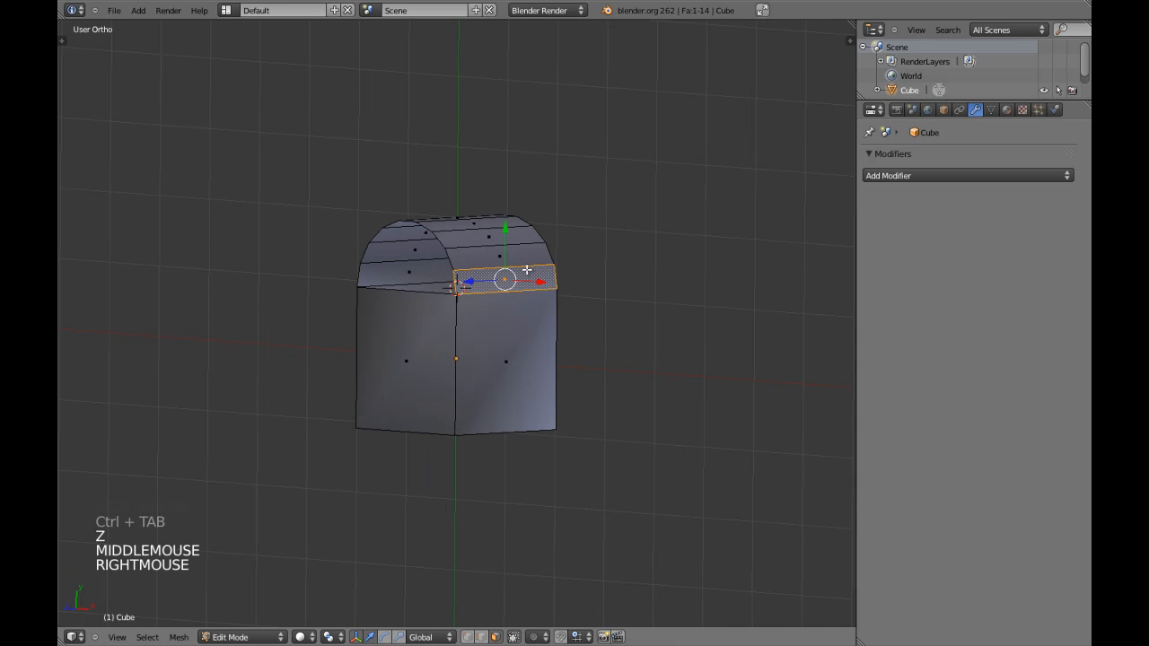
Step: In top wireframe view with vertex selection, box-select the spun arc beyond the cube's open side and delete its vertices
{"action": "key", "text": "KP_7"}
{"action": "key", "text": "z"}
{"action": "key", "text": "ctrl+Tab"}
{"action": "key", "text": "a"}
{"action": "key", "text": "a"}
{"action": "key", "text": "a"}
{"action": "key", "text": "b"}
{"action": "left_click_drag", "start_coordinate": [359, 147], "coordinate": [562, 272]}
{"action": "key", "text": "x"}
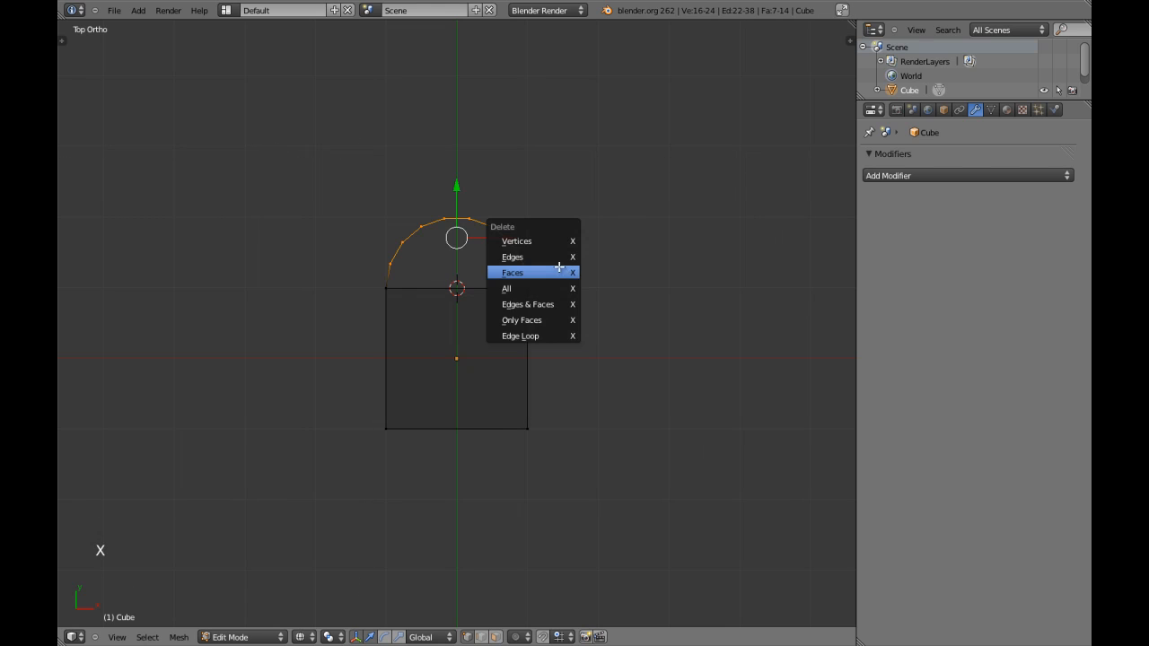
{"action": "left_click", "coordinate": [551, 239]}
Step: Return to object mode in solid view and set the cube's shading to flat
{"action": "key", "text": "z"}
{"action": "scroll", "coordinate": [482, 283], "scroll_direction": "up", "scroll_amount": 4}
{"action": "key", "text": "ctrl+Tab"}
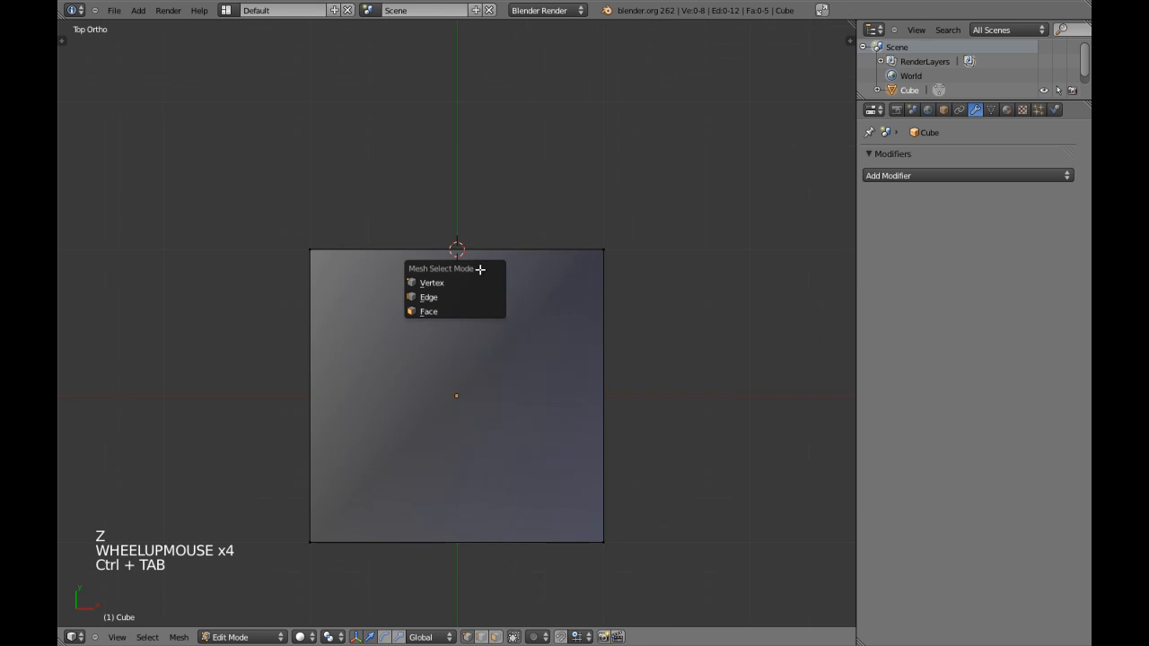
{"action": "key", "text": "Tab"}
{"action": "key", "text": "t"}
{"action": "key", "text": "t"}
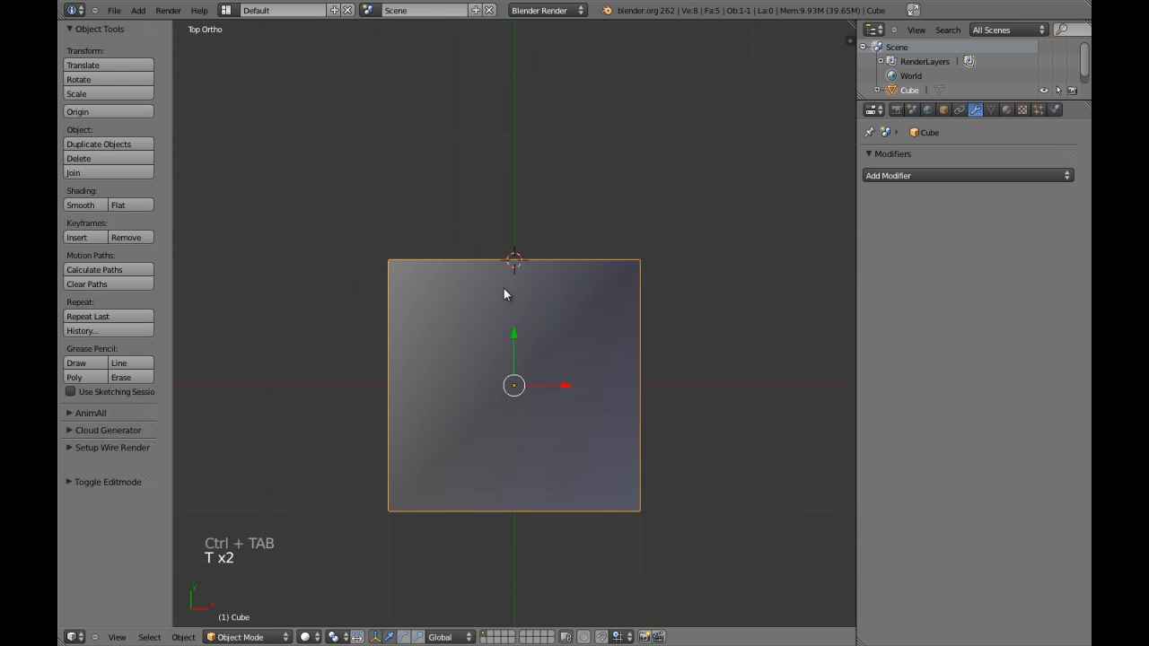
{"action": "left_click", "coordinate": [131, 205]}
{"action": "key", "text": "t"}
{"action": "key", "text": "t"}
Step: In edit mode, circle-select the two vertices at the open side's negative X corner and spin them 180° around the 3D cursor
{"action": "key", "text": "Tab"}
{"action": "key", "text": "a"}
{"action": "key", "text": "a"}
{"action": "key", "text": "a"}
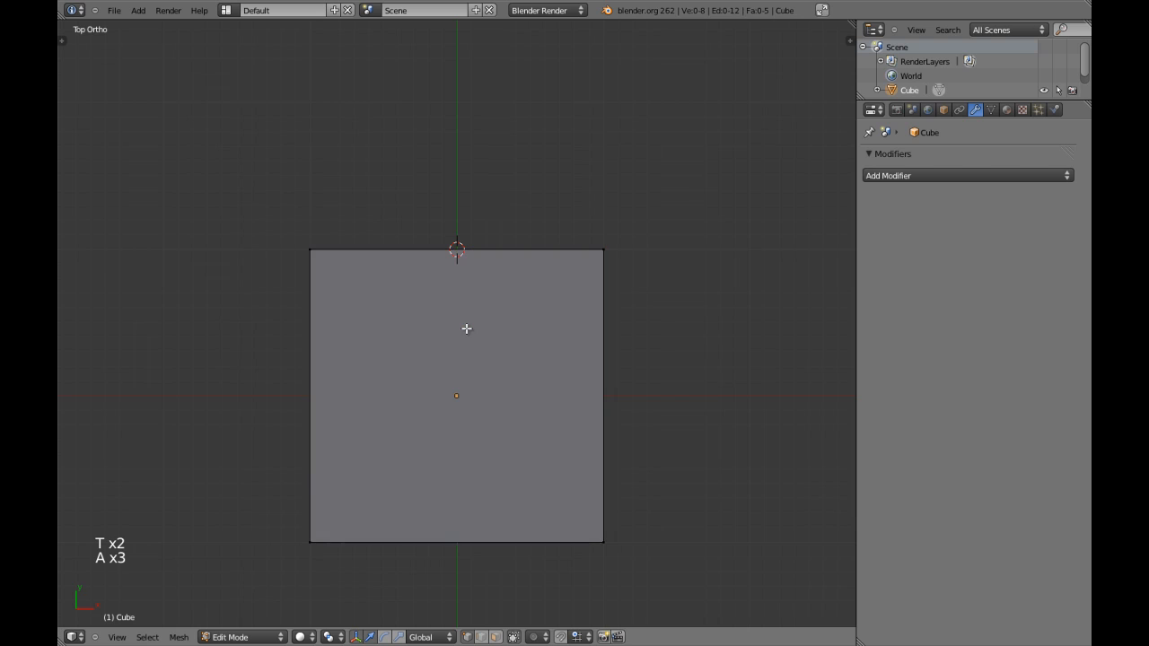
{"action": "key", "text": "z"}
{"action": "key", "text": "c"}
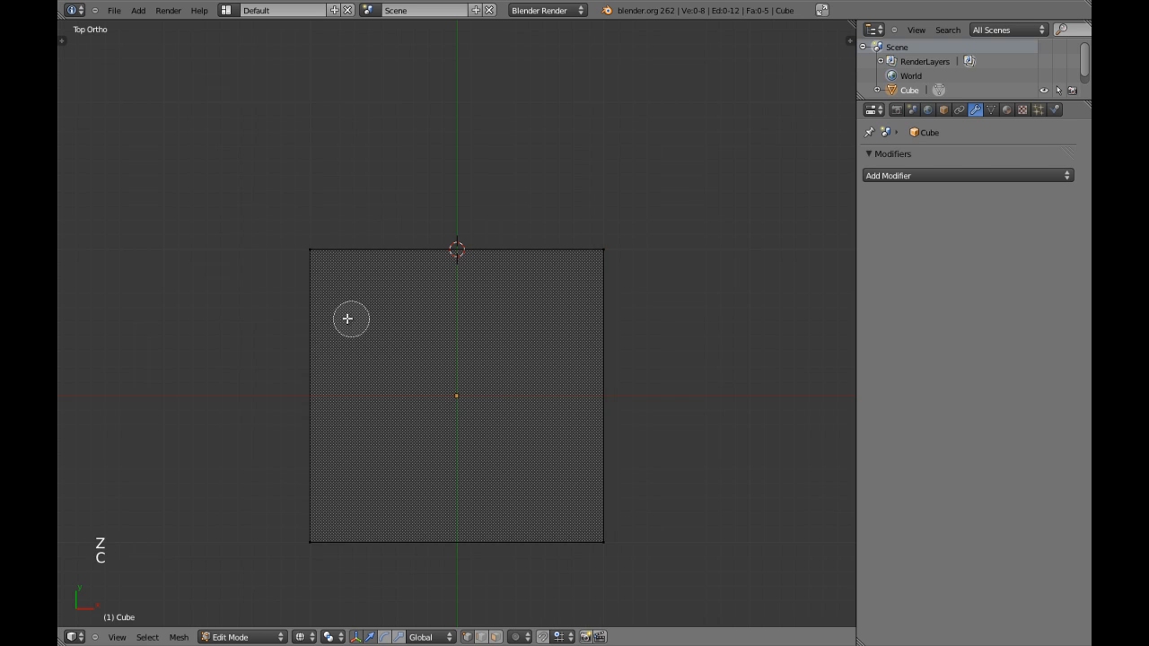
{"action": "left_click", "coordinate": [320, 239]}
{"action": "right_click", "coordinate": [333, 251]}
{"action": "key", "text": "alt+r"}
{"action": "key", "text": "F6"}
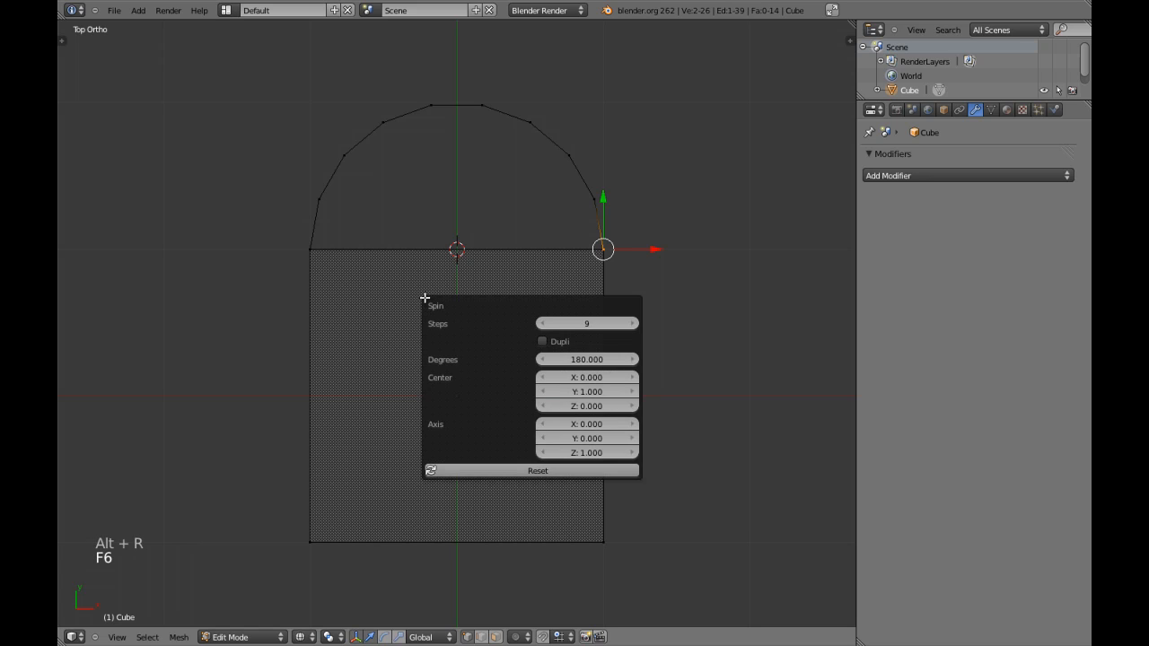
{"action": "key", "text": "z"}
{"action": "middle_click_drag", "start_coordinate": [499, 267], "coordinate": [529, 367], "text": "shift"}
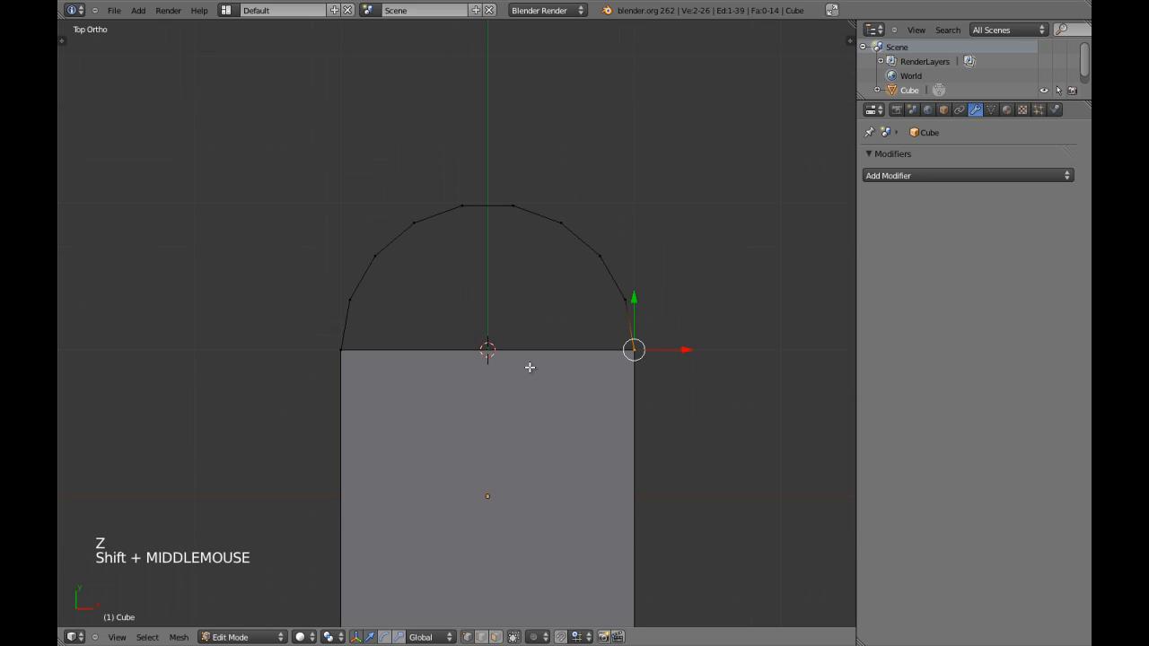
{"action": "key", "text": "F6"}
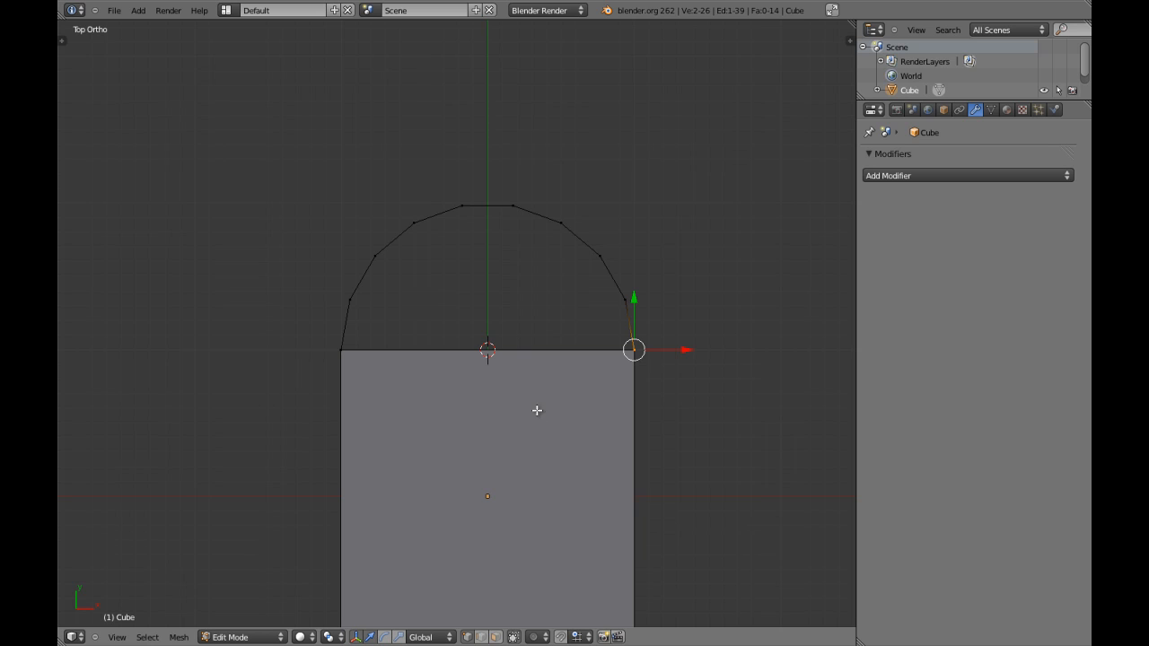
Step: Check the spun arc from the top and right views and undo the spin
{"action": "scroll", "coordinate": [590, 353], "scroll_direction": "down", "scroll_amount": 3}
{"action": "middle_click_drag", "start_coordinate": [590, 354], "coordinate": [569, 369]}
{"action": "key", "text": "KP_7"}
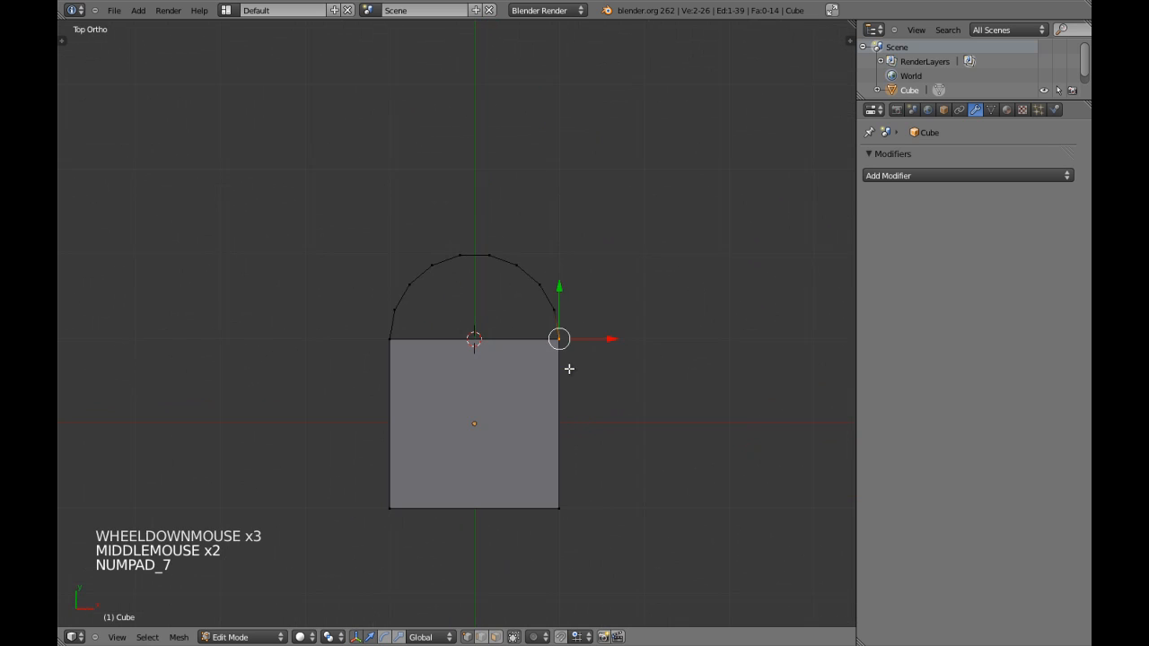
{"action": "key", "text": "KP_3"}
{"action": "scroll", "coordinate": [569, 367], "scroll_direction": "up", "scroll_amount": 1}
{"action": "scroll", "coordinate": [491, 343], "scroll_direction": "down", "scroll_amount": 2}
{"action": "key", "text": "ctrl+z"}
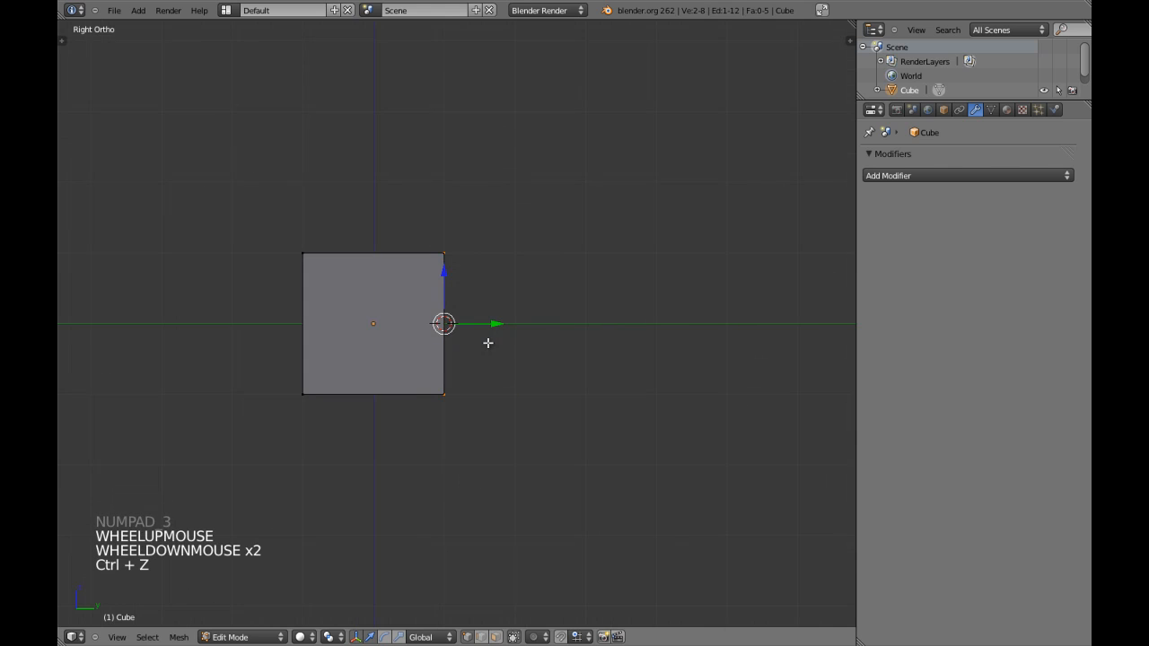
Step: Try spinning the two selected corner vertices around the 3D cursor from the right view and inspect the resulting geometry
{"action": "key", "text": "KP_7"}
{"action": "scroll", "coordinate": [484, 346], "scroll_direction": "up", "scroll_amount": 4}
{"action": "key", "text": "z"}
{"action": "middle_click_drag", "start_coordinate": [497, 369], "coordinate": [479, 349], "text": "shift"}
{"action": "scroll", "coordinate": [480, 349], "scroll_direction": "up", "scroll_amount": 3}
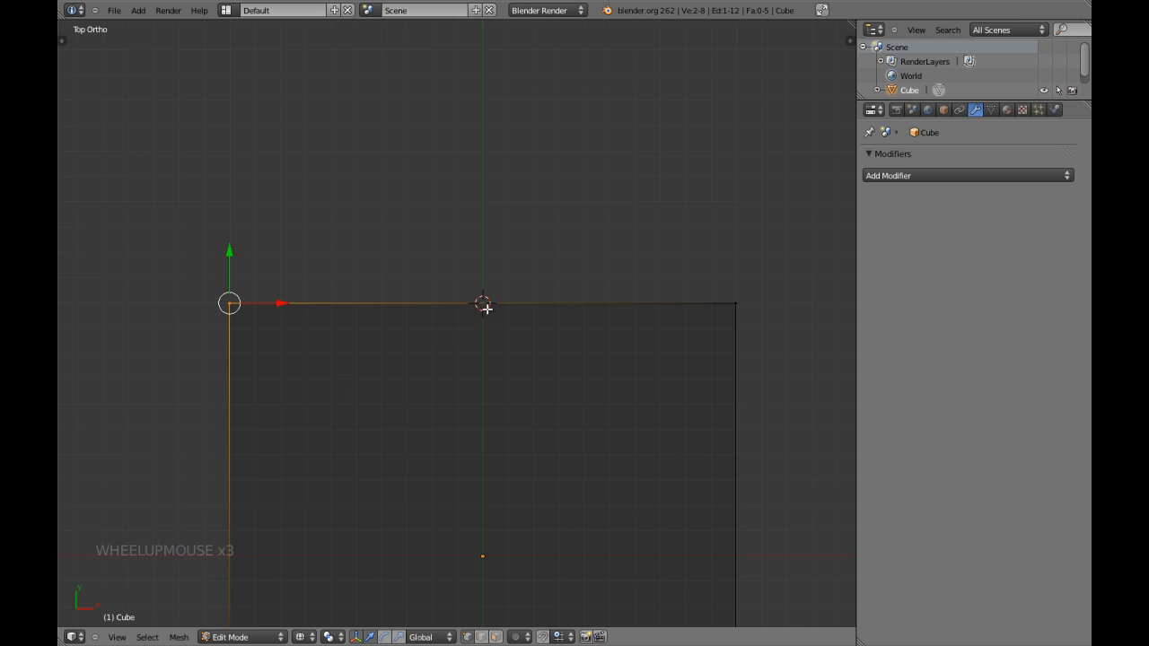
{"action": "scroll", "coordinate": [485, 304], "scroll_direction": "down", "scroll_amount": 3}
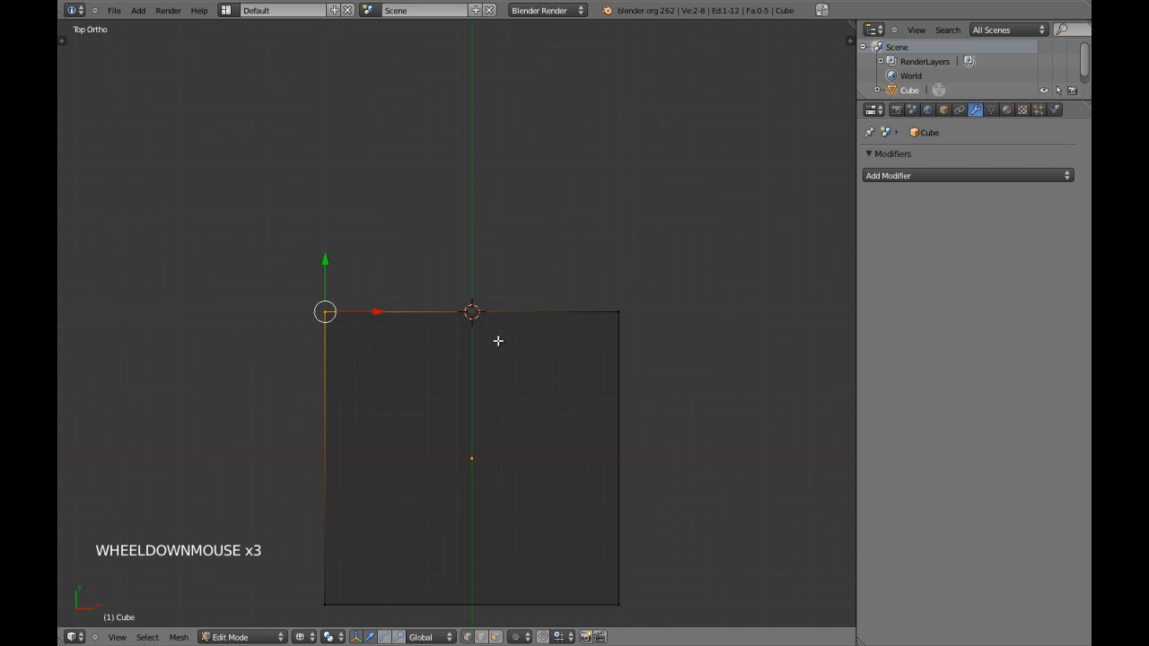
{"action": "key", "text": "KP_3"}
{"action": "key", "text": "z"}
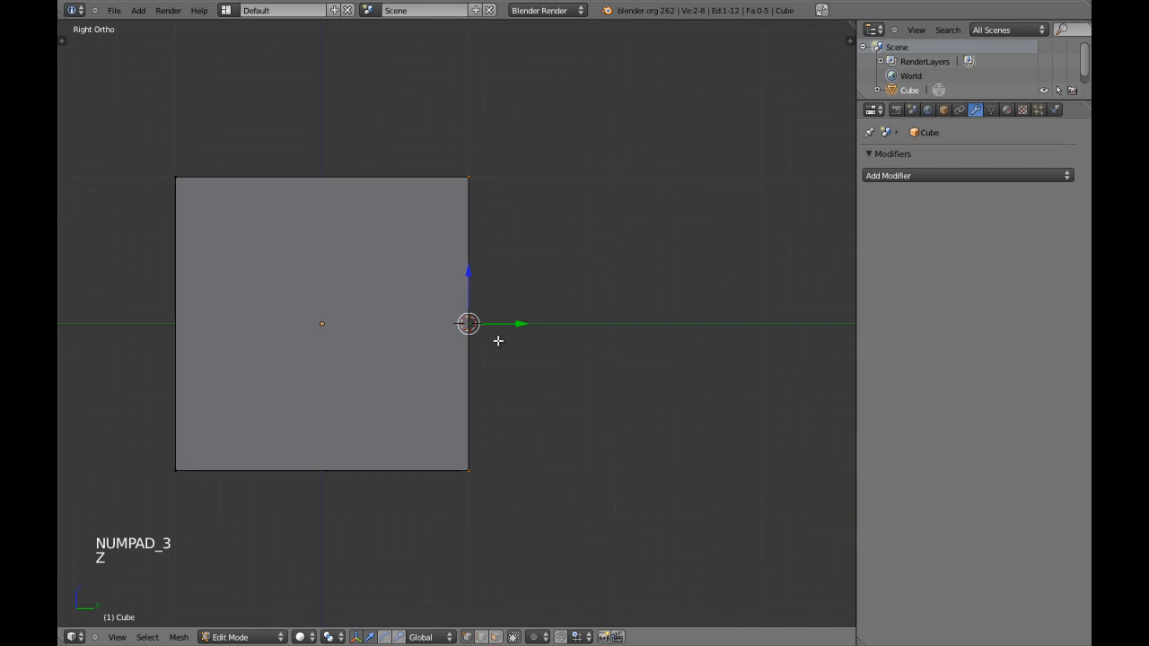
{"action": "key", "text": "alt+r"}
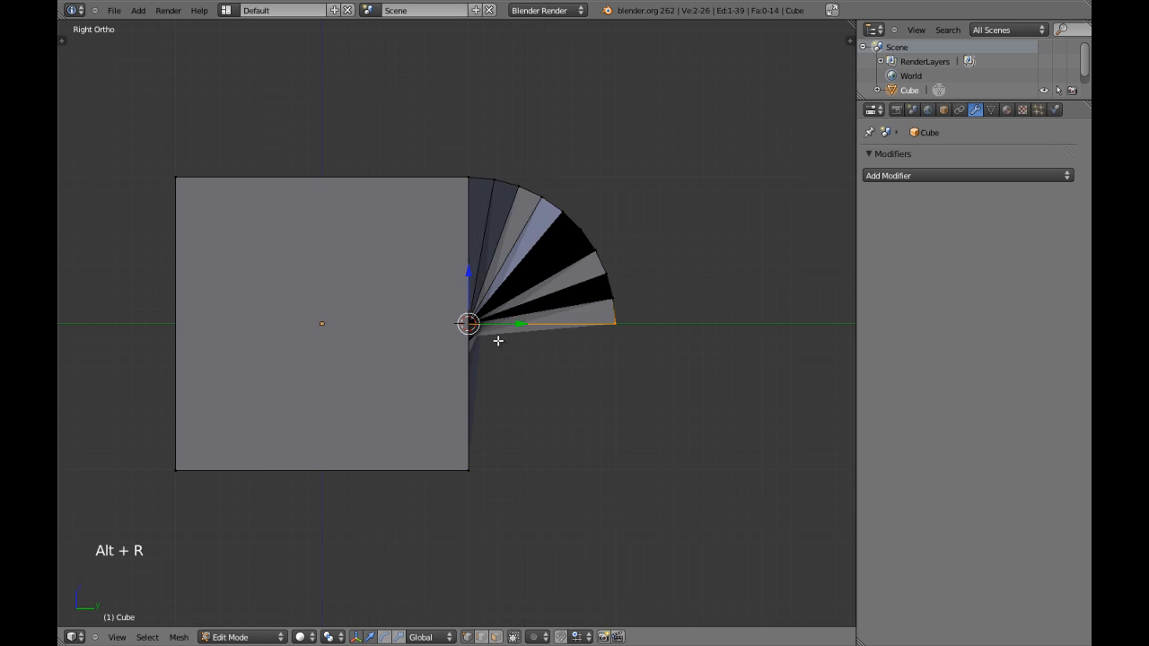
{"action": "middle_click_drag", "start_coordinate": [498, 341], "coordinate": [430, 341]}
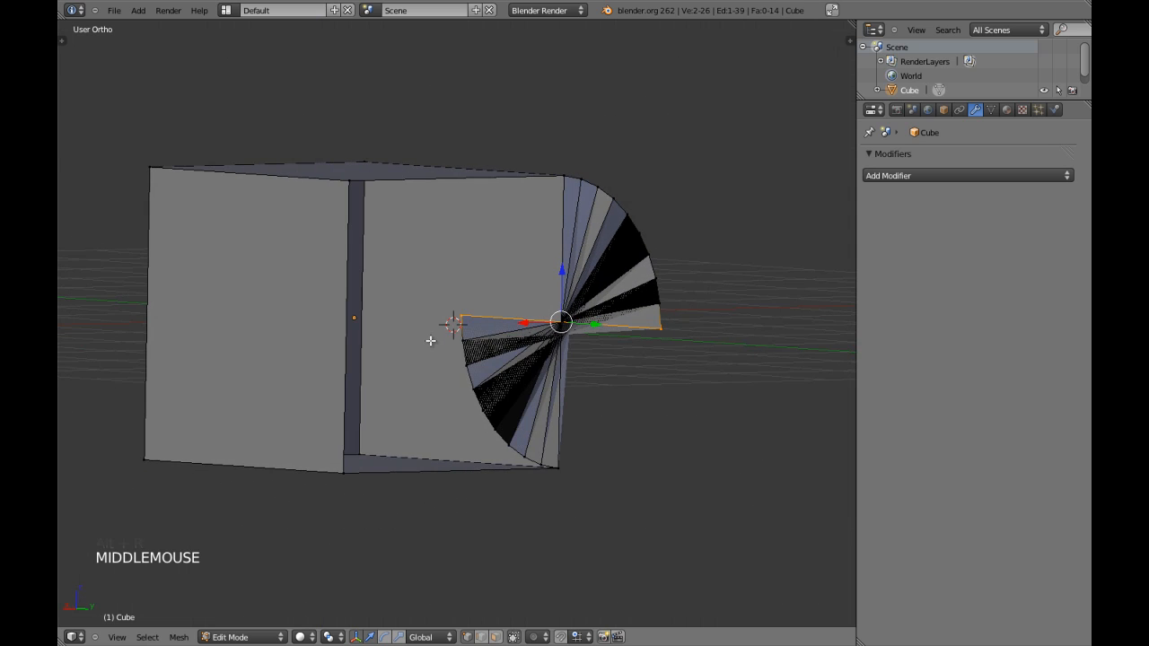
Step: Undo the right-view spin and spin the two corner vertices around the 3D cursor from the top view instead
{"action": "key", "text": "KP_1"}
{"action": "key", "text": "KP_7"}
{"action": "key", "text": "z"}
{"action": "key", "text": "ctrl+z"}
{"action": "key", "text": "alt+r"}
{"action": "key", "text": "z"}
{"action": "scroll", "coordinate": [541, 335], "scroll_direction": "down", "scroll_amount": 3}
{"action": "mouse_move", "coordinate": [541, 335]}
{"action": "middle_mouse_down"}
{"action": "mouse_move", "coordinate": [546, 415]}
{"action": "mouse_move", "coordinate": [600, 356]}
{"action": "mouse_move", "coordinate": [510, 395]}
{"action": "mouse_move", "coordinate": [500, 349]}
{"action": "mouse_move", "coordinate": [458, 289]}
{"action": "mouse_move", "coordinate": [399, 346]}
{"action": "mouse_move", "coordinate": [442, 348]}
{"action": "middle_mouse_up"}
{"action": "key", "text": "KP_7"}
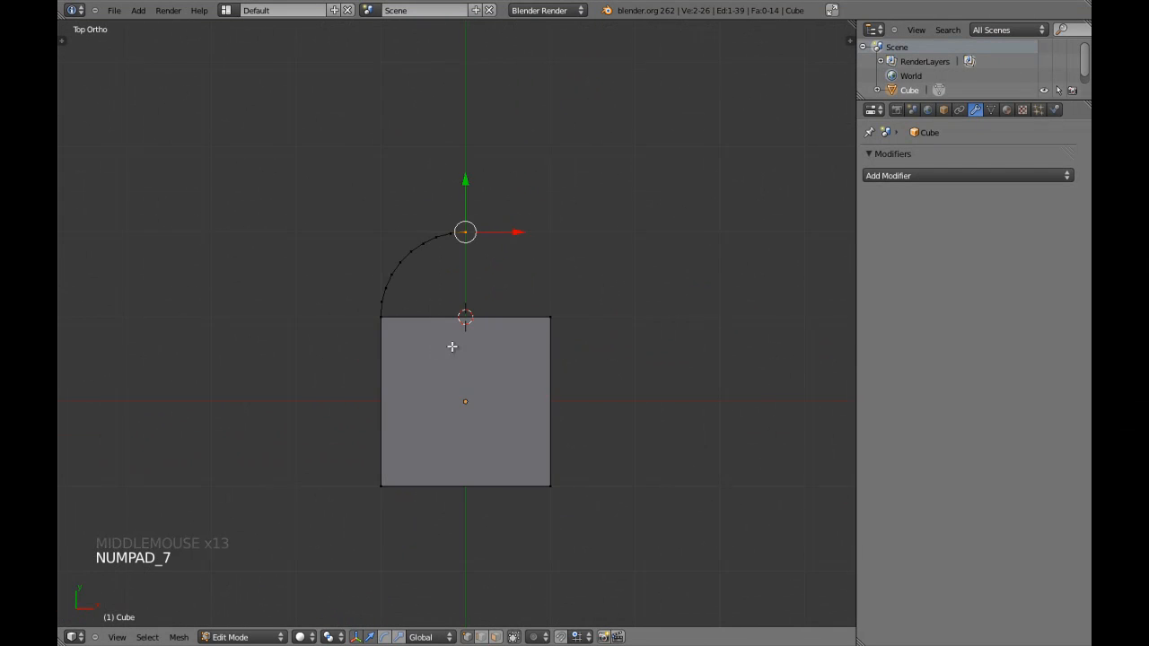
{"action": "scroll", "coordinate": [453, 346], "scroll_direction": "up", "scroll_amount": 5}
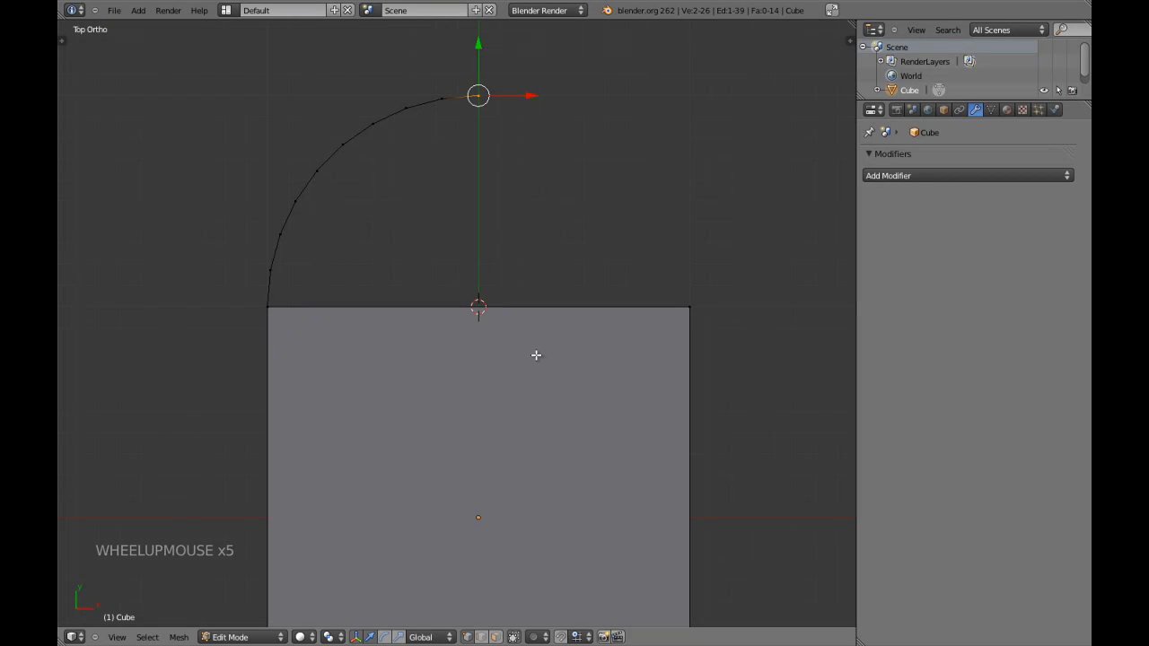
{"action": "scroll", "coordinate": [485, 320], "scroll_direction": "down", "scroll_amount": 3}
Step: Undo the top-view spin, clear the selection and circle-select the two negative X corner vertices again in wireframe
{"action": "key", "text": "ctrl+z"}
{"action": "scroll", "coordinate": [454, 315], "scroll_direction": "up", "scroll_amount": 2}
{"action": "middle_click_drag", "start_coordinate": [454, 319], "coordinate": [470, 335], "text": "shift"}
{"action": "key", "text": "a"}
{"action": "key", "text": "z"}
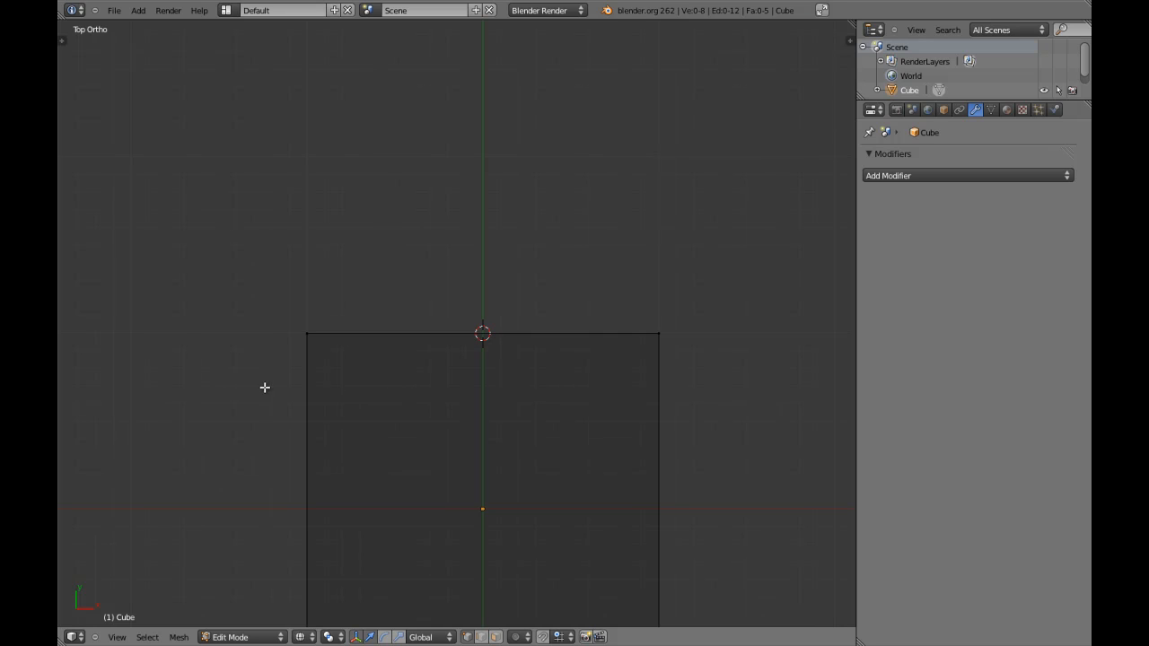
{"action": "key", "text": "c"}
{"action": "left_click", "coordinate": [307, 333]}
{"action": "right_click", "coordinate": [402, 377]}
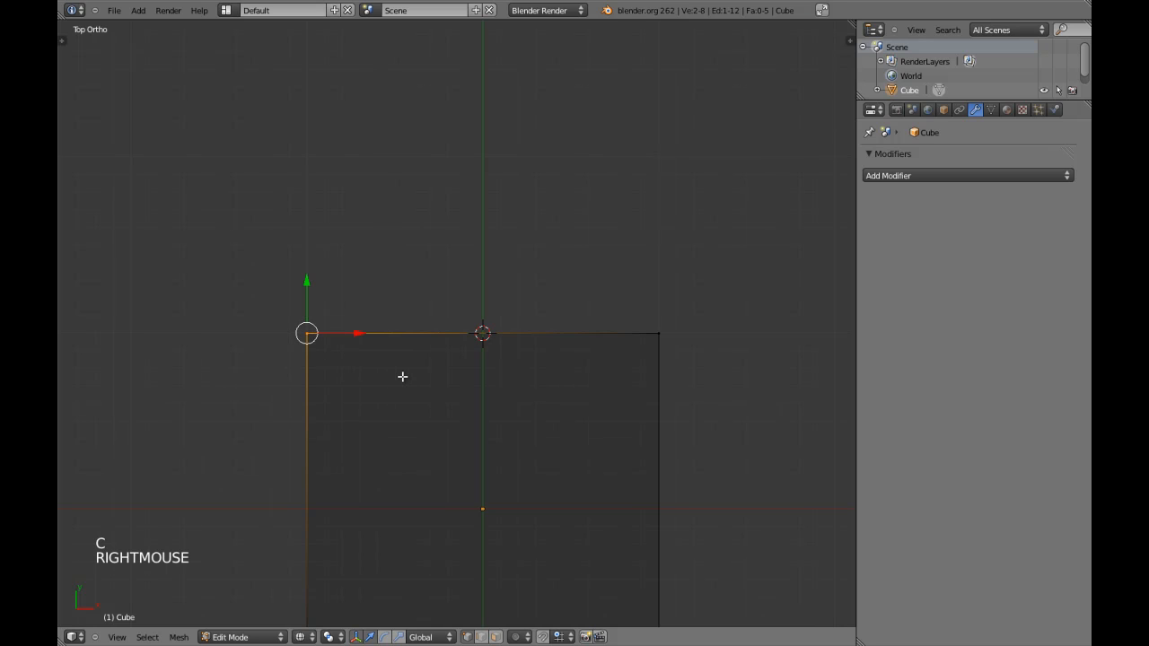
Step: Spin the reselected corner vertices around the 3D cursor from the top view, inspect the arc and undo it
{"action": "key", "text": "alt+r"}
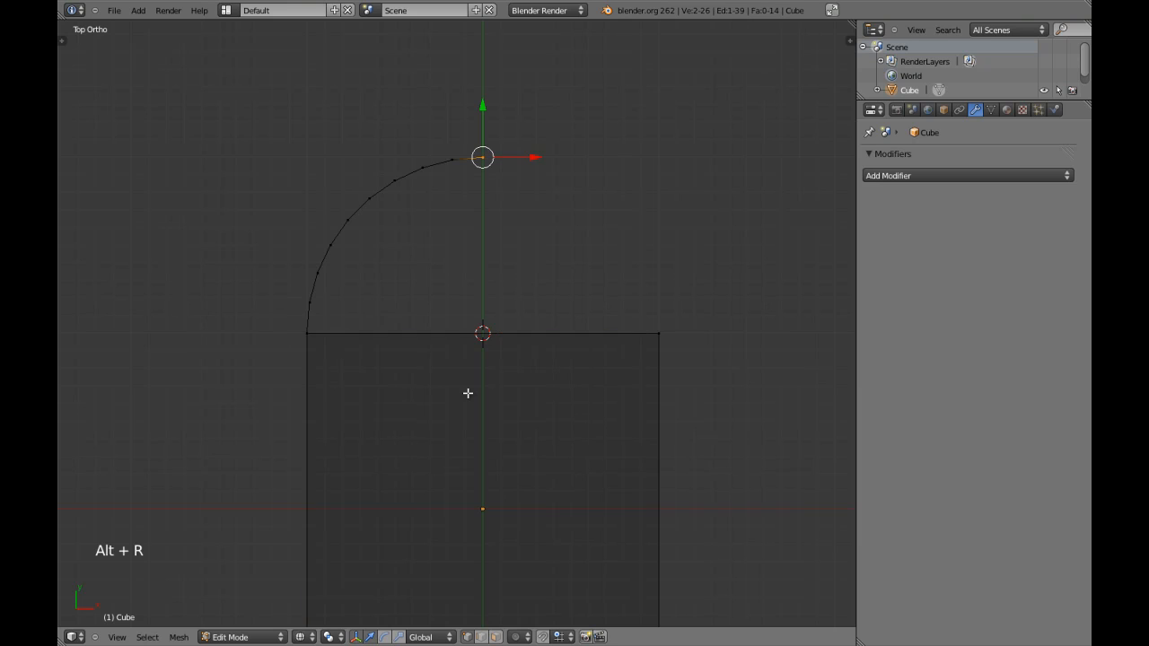
{"action": "key", "text": "z"}
{"action": "mouse_move", "coordinate": [502, 297]}
{"action": "middle_mouse_down"}
{"action": "mouse_move", "coordinate": [518, 323]}
{"action": "mouse_move", "coordinate": [479, 300]}
{"action": "mouse_move", "coordinate": [504, 309]}
{"action": "middle_mouse_up"}
{"action": "key", "text": "KP_7"}
{"action": "key", "text": "z"}
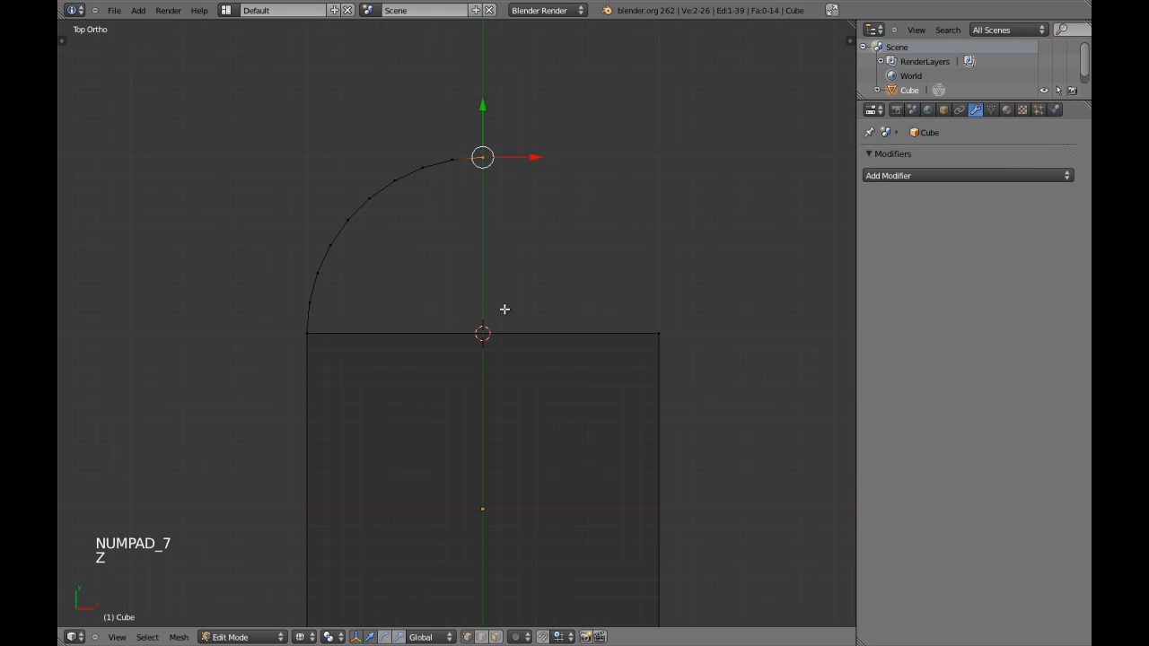
{"action": "key", "text": "ctrl+z"}
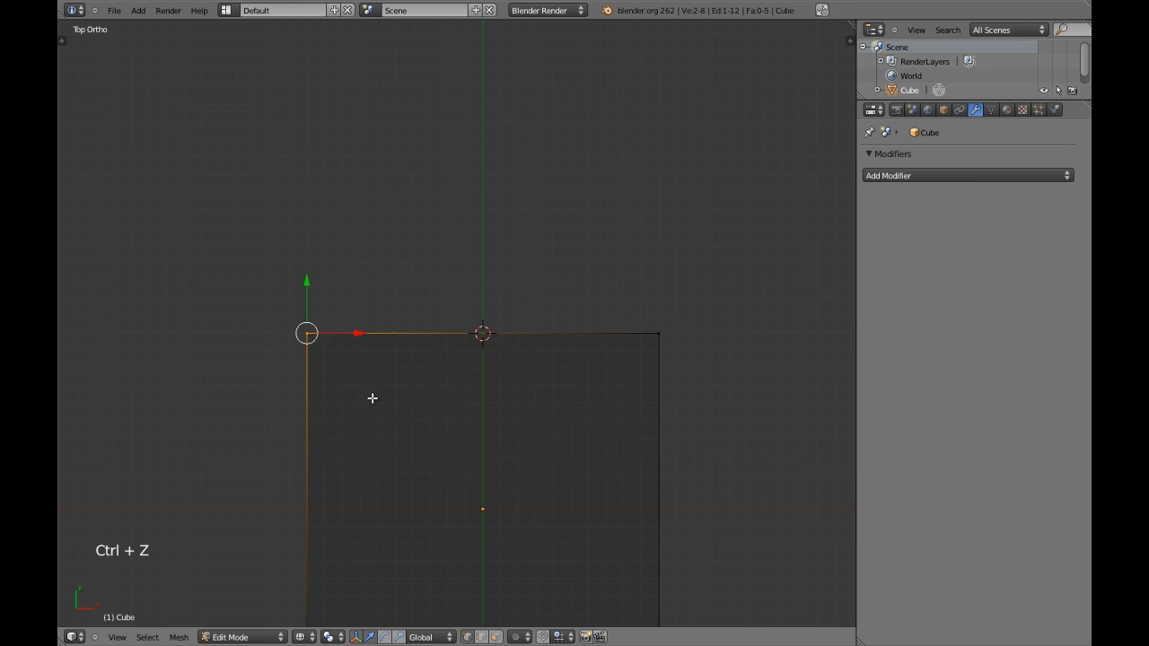
Step: Place the 3D cursor outside the cube's negative X side, try spinning the corner vertices around it and undo the spin
{"action": "left_click", "coordinate": [246, 408]}
{"action": "key", "text": "alt+r"}
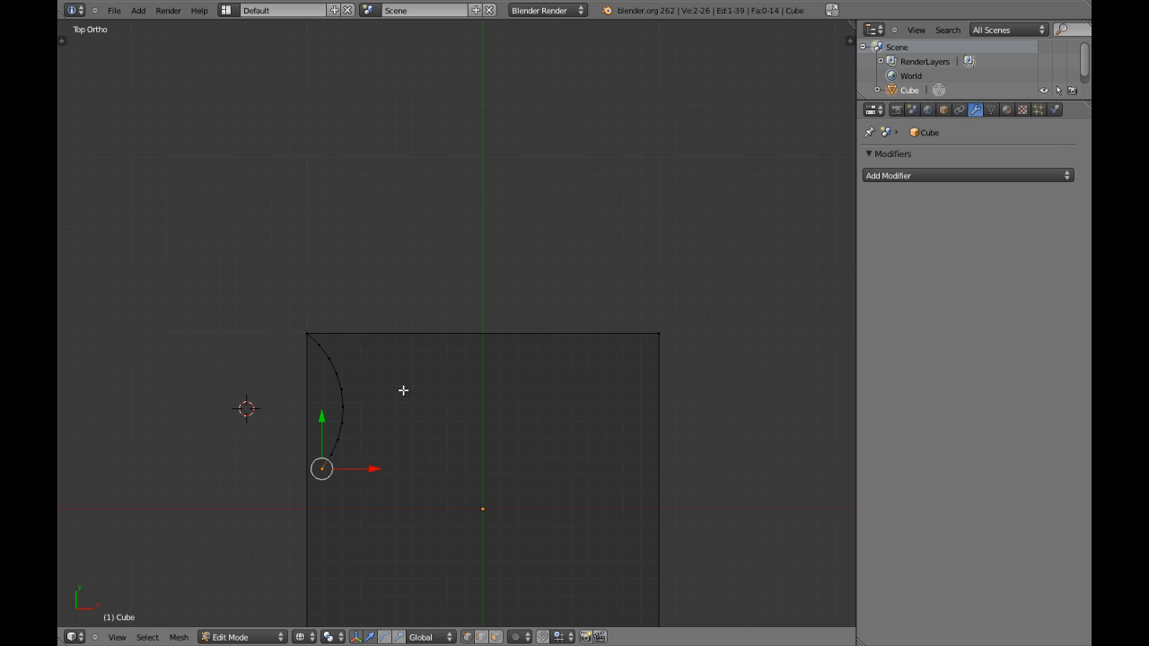
{"action": "key", "text": "ctrl+z"}
{"action": "key", "text": "z"}
{"action": "key", "text": "z"}
Step: Box-select the four vertices around the cube's open side and snap the 3D cursor to them
{"action": "key", "text": "a"}
{"action": "key", "text": "b"}
{"action": "left_click_drag", "start_coordinate": [269, 284], "coordinate": [703, 348]}
{"action": "key", "text": "shift+s"}
{"action": "left_click", "coordinate": [638, 365]}
Step: Circle-select the two vertices at the negative X corner and spin them 90° around the 3D cursor in 9 steps with Dupli enabled
{"action": "key", "text": "a"}
{"action": "key", "text": "c"}
{"action": "left_click", "coordinate": [306, 333]}
{"action": "right_click", "coordinate": [489, 286]}
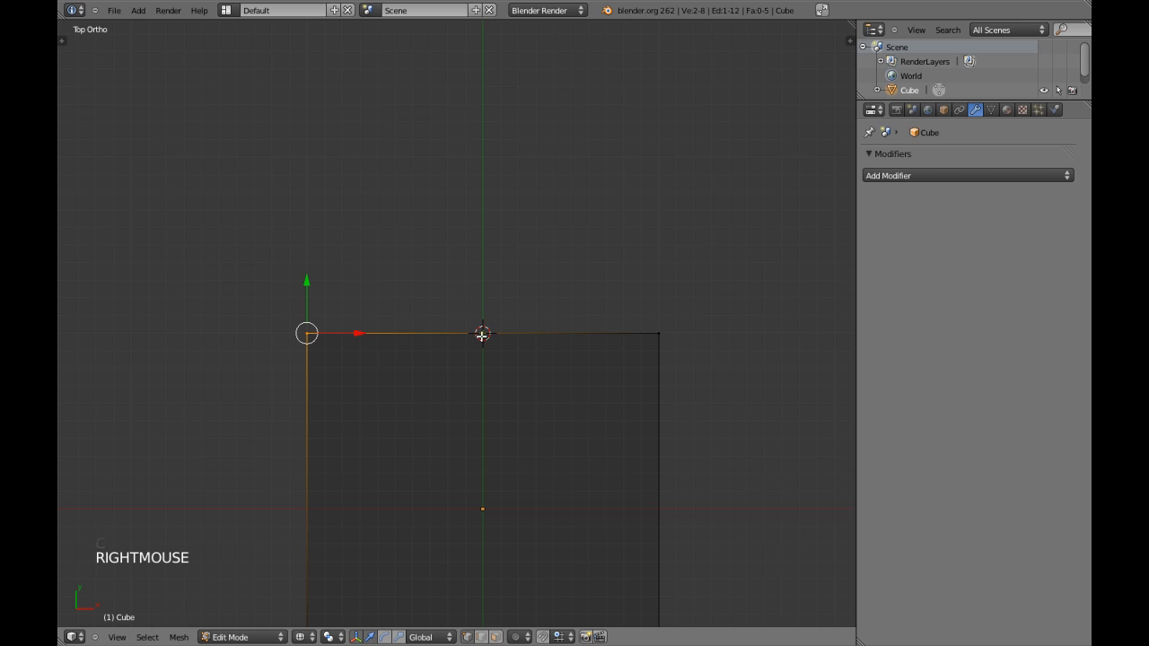
{"action": "key", "text": "alt+r"}
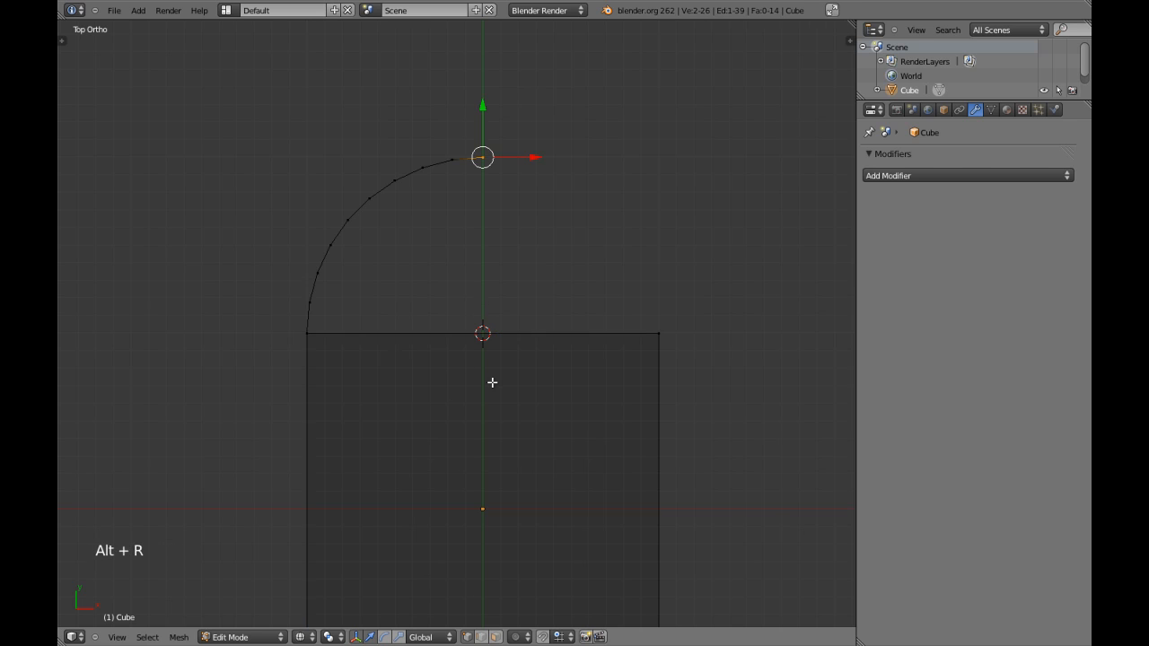
{"action": "key", "text": "z"}
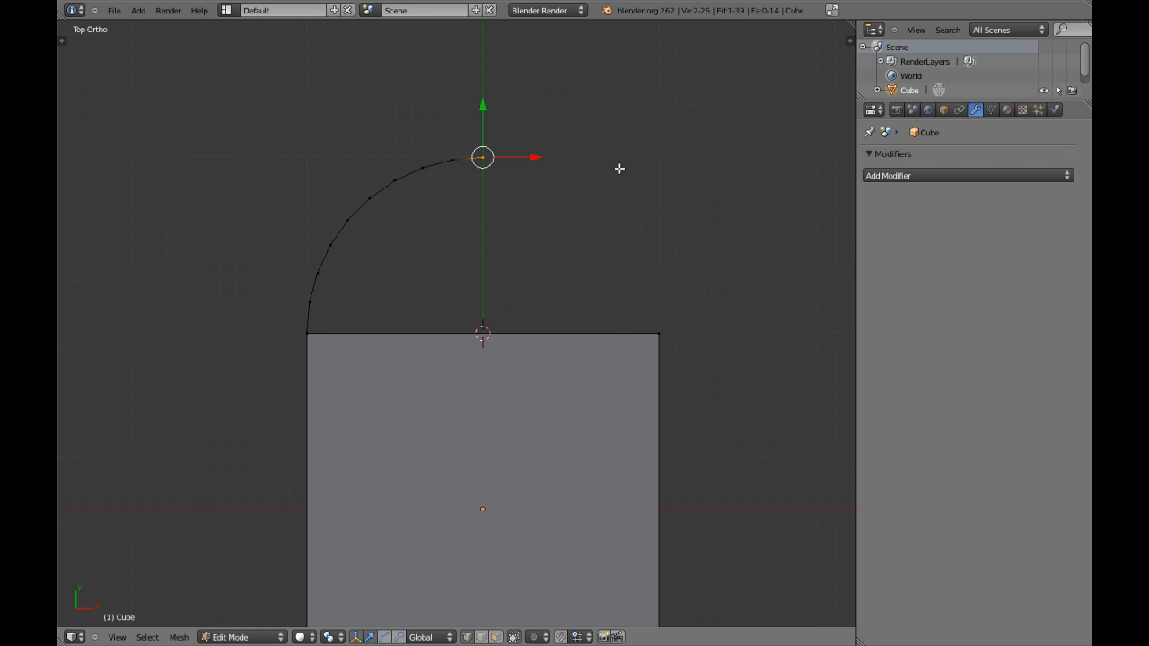
{"action": "key", "text": "F6"}
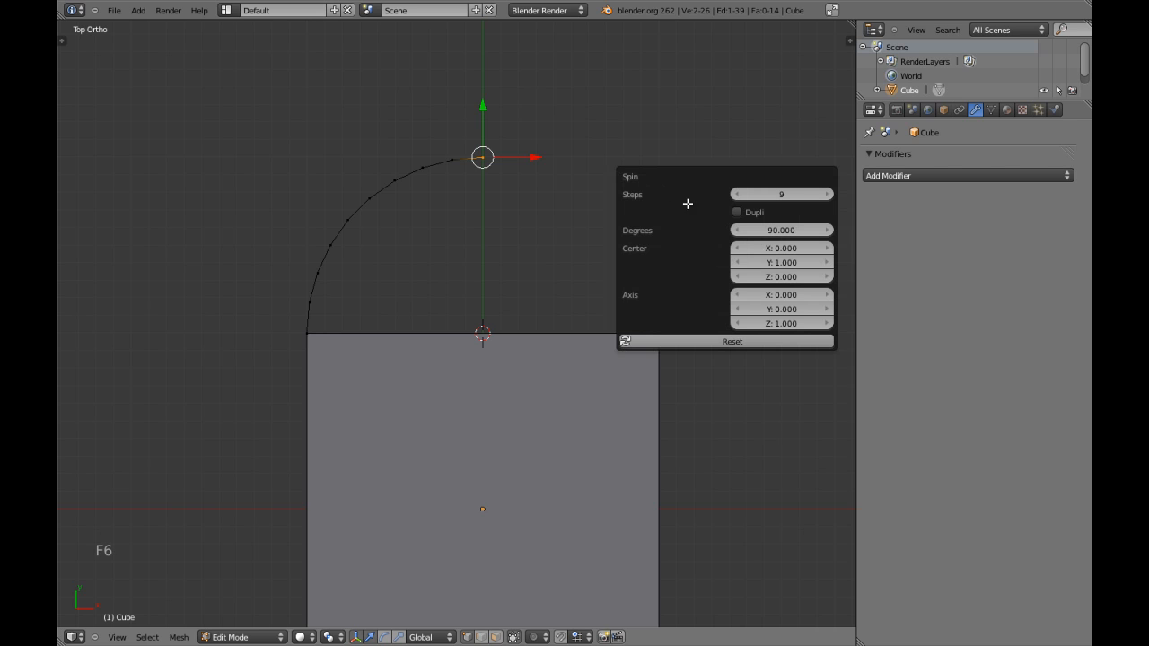
{"action": "left_click", "coordinate": [737, 211]}
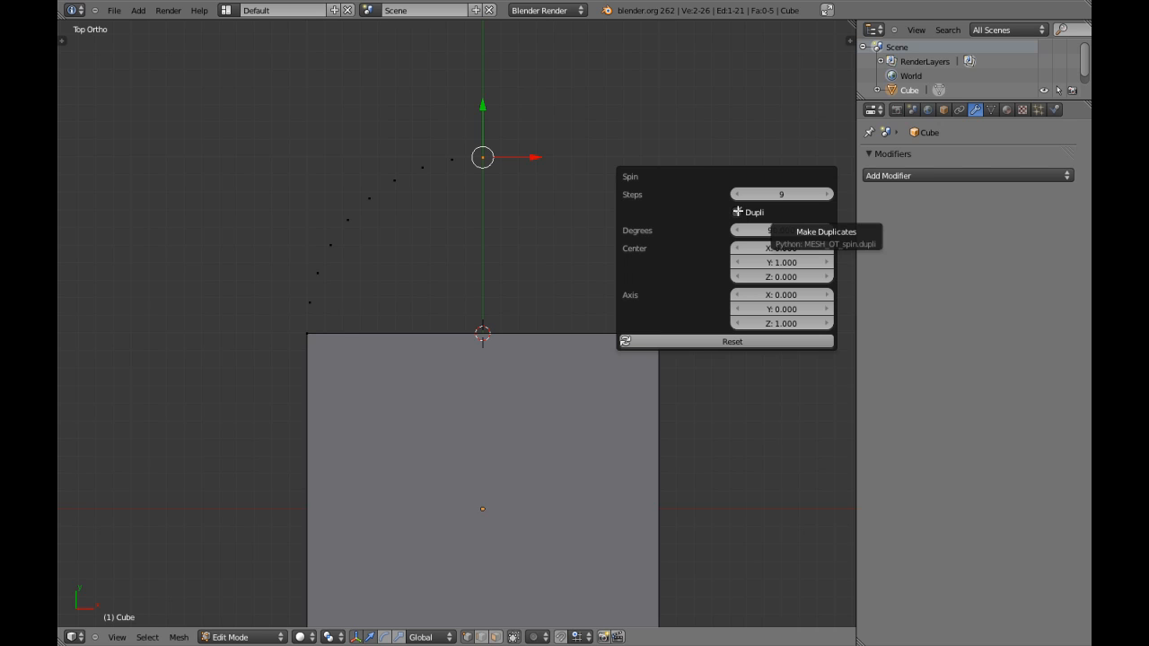
Step: Turn off Dupli for the spin, inspect the arc from tilted angles and turn Dupli back on
{"action": "left_click", "coordinate": [736, 211]}
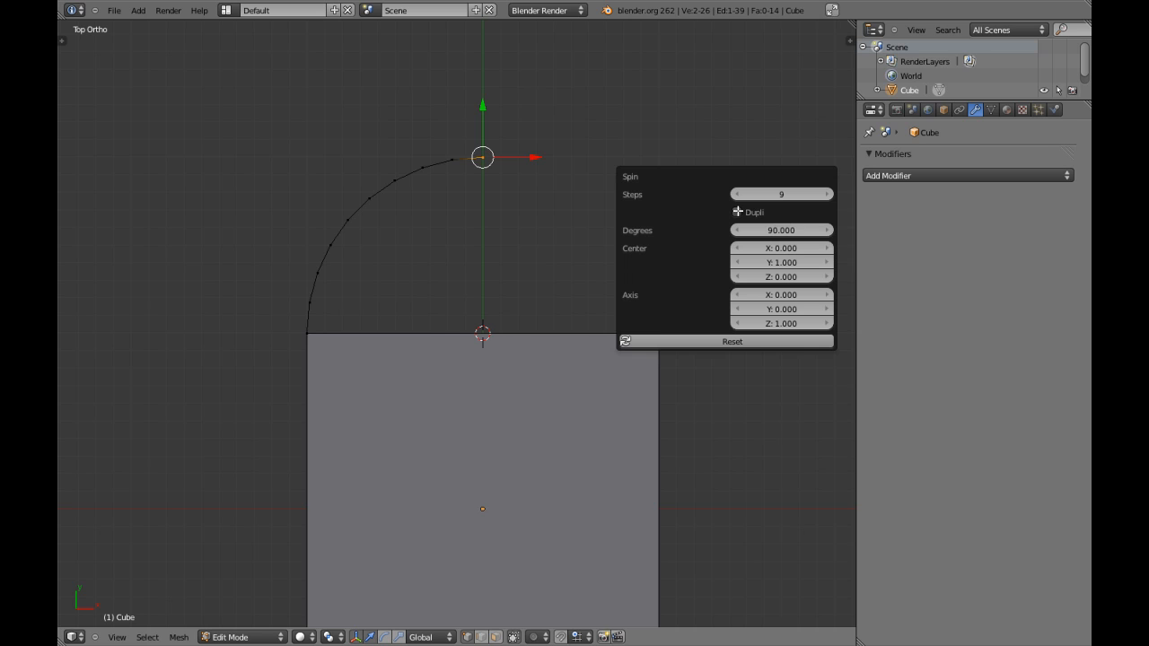
{"action": "scroll", "coordinate": [430, 246], "scroll_direction": "down", "scroll_amount": 3}
{"action": "middle_click_drag", "start_coordinate": [431, 246], "coordinate": [518, 340]}
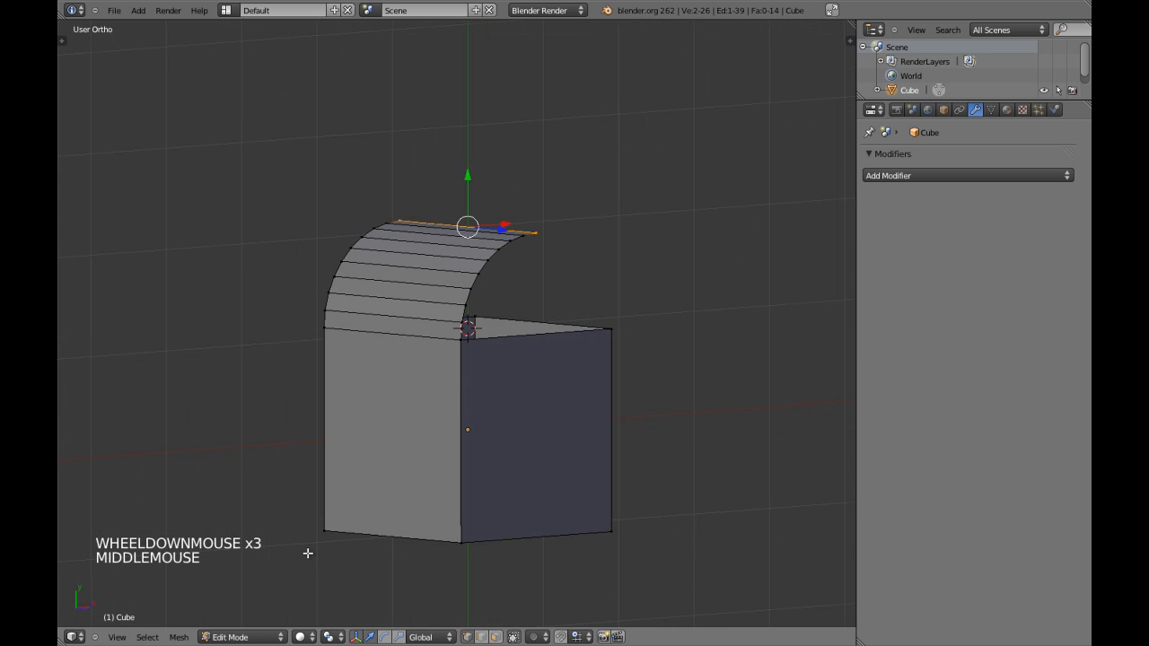
{"action": "middle_click_drag", "start_coordinate": [308, 553], "coordinate": [539, 395]}
{"action": "key", "text": "F6"}
{"action": "left_click", "coordinate": [655, 432]}
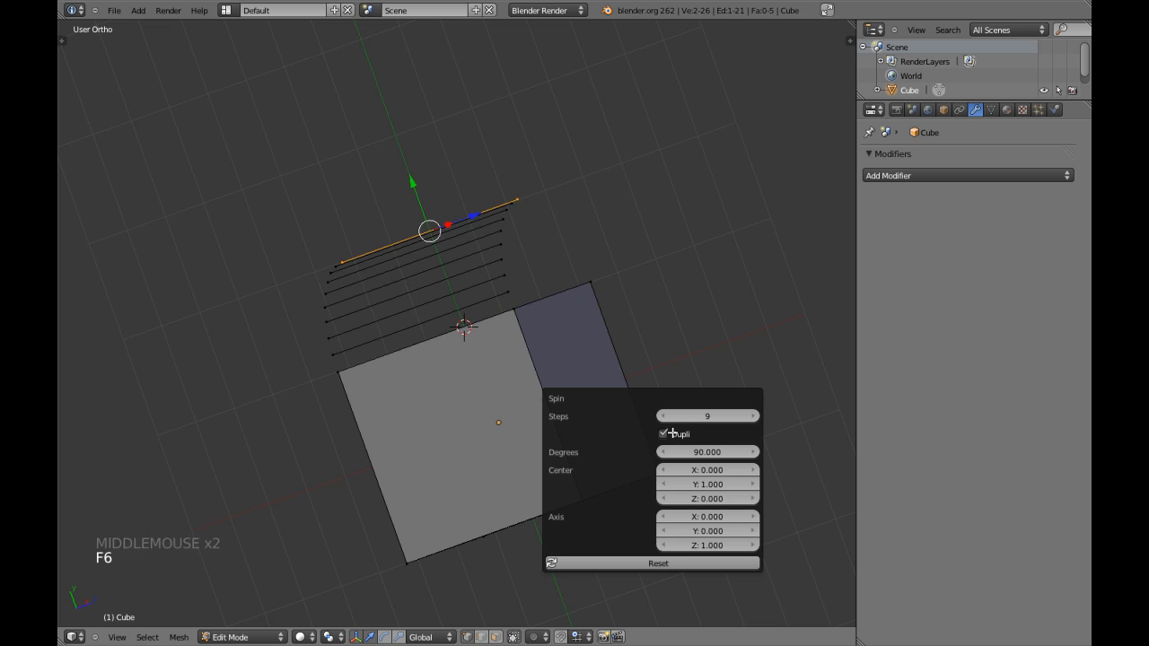
Step: Inspect the duplicated edges with Dupli toggled off and on again, and undo the spin of the corner vertices
{"action": "scroll", "coordinate": [489, 303], "scroll_direction": "up", "scroll_amount": 5}
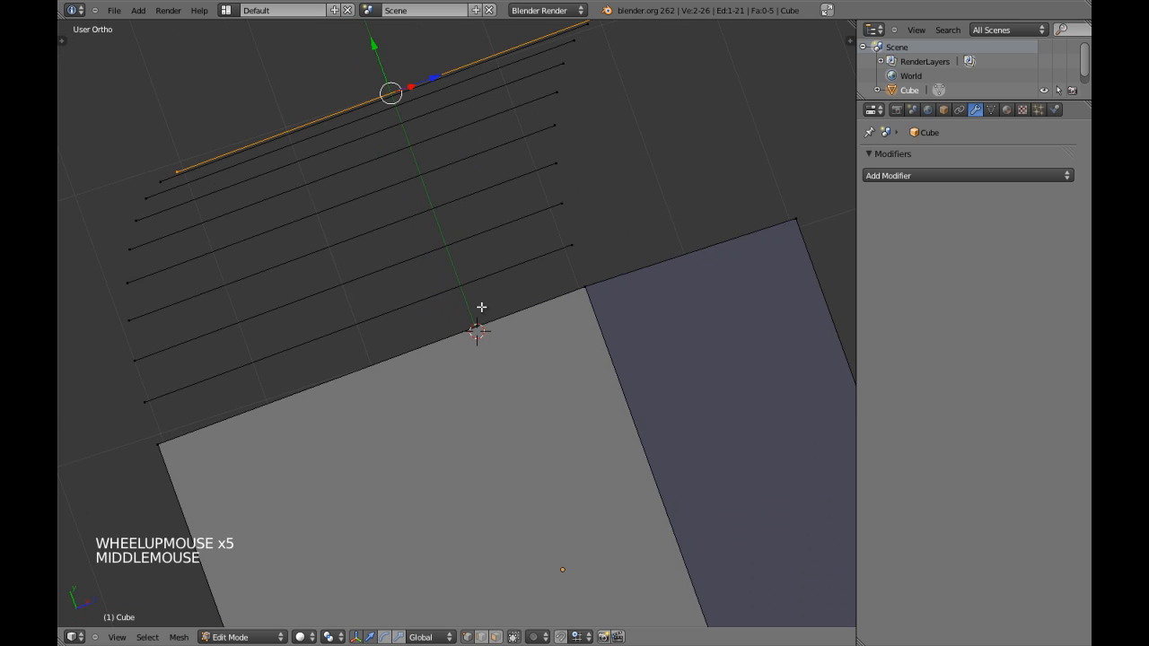
{"action": "middle_click_drag", "start_coordinate": [488, 111], "coordinate": [526, 341]}
{"action": "scroll", "coordinate": [502, 231], "scroll_direction": "down", "scroll_amount": 2}
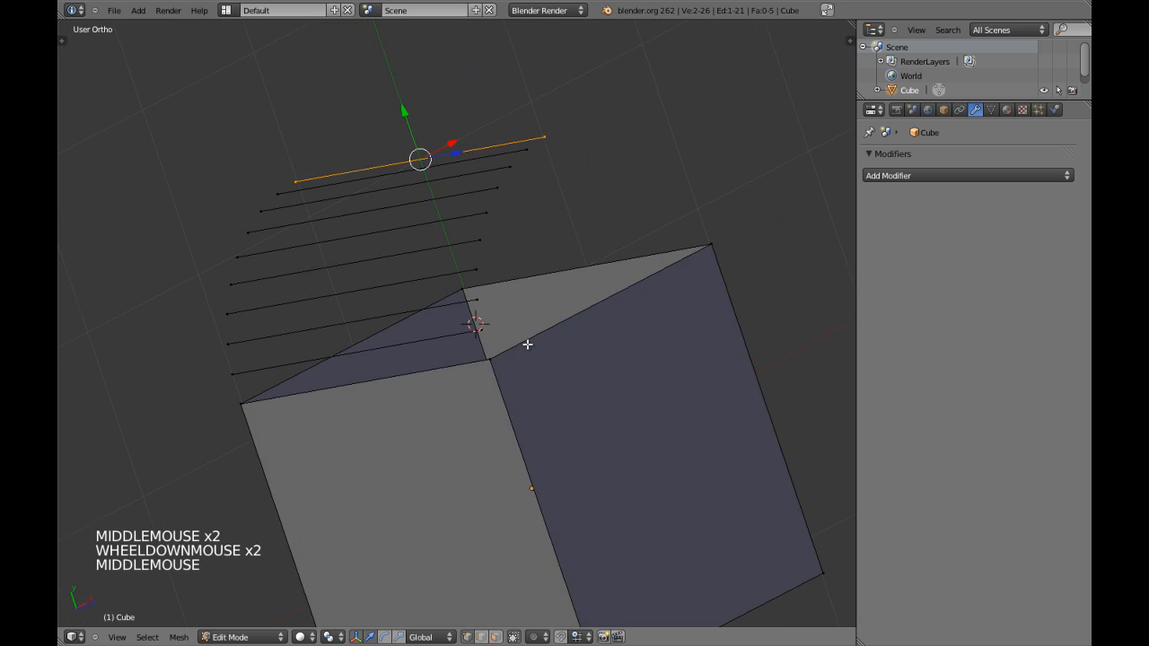
{"action": "key", "text": "F6"}
{"action": "left_click", "coordinate": [647, 389]}
{"action": "left_click", "coordinate": [647, 389]}
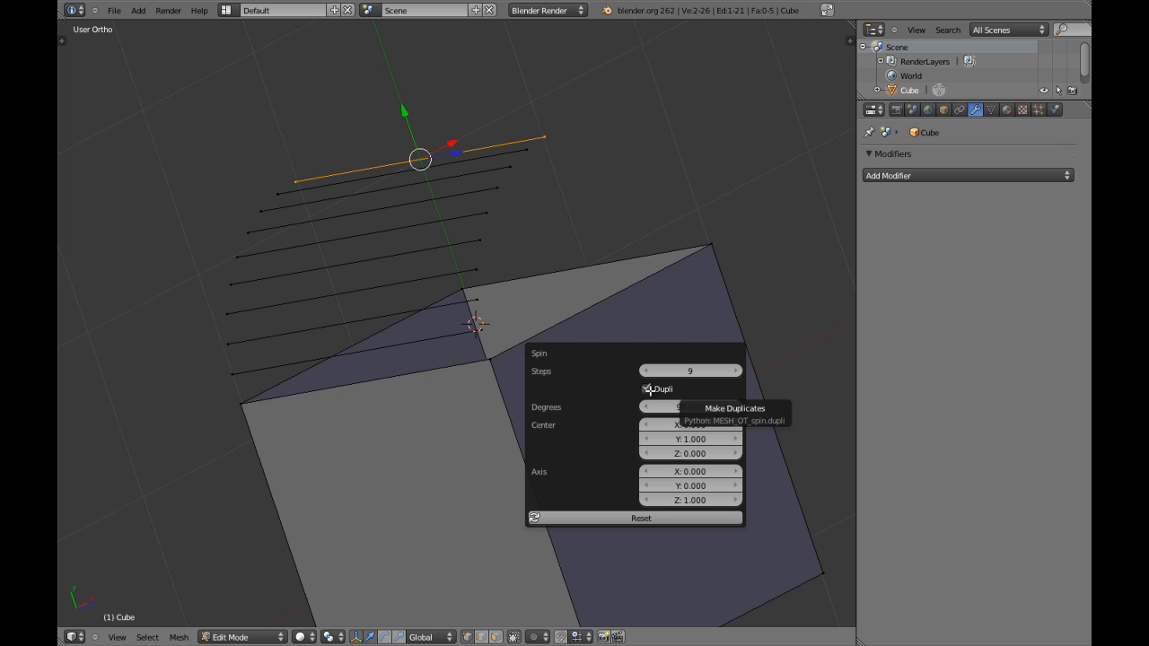
{"action": "key", "text": "ctrl+z"}
Step: Switch to edge selection and select the edge at the cube's negative X corner on the open side
{"action": "key", "text": "a"}
{"action": "right_click", "coordinate": [488, 357]}
{"action": "key", "text": "ctrl+Tab"}
{"action": "left_click", "coordinate": [468, 357]}
{"action": "right_click", "coordinate": [451, 375]}
Step: Spin the selected corner edge around the 3D cursor from the top view, inspect the curved surface and undo the spin
{"action": "key", "text": "KP_7"}
{"action": "key", "text": "z"}
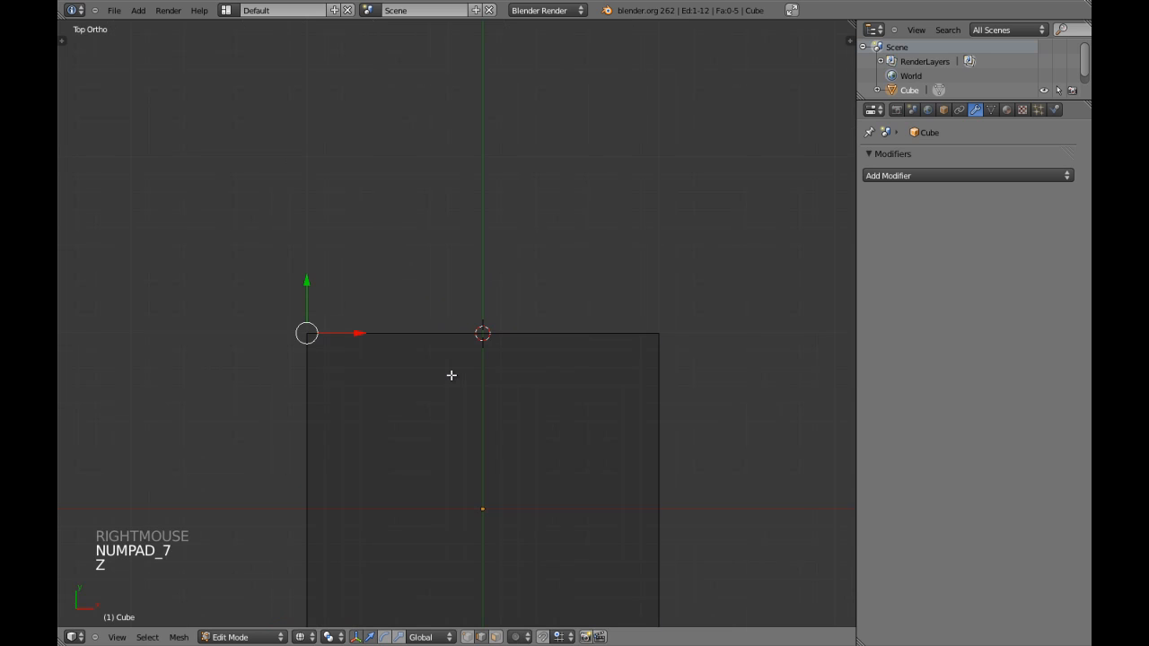
{"action": "key", "text": "alt+r"}
{"action": "key", "text": "z"}
{"action": "middle_click_drag", "start_coordinate": [428, 400], "coordinate": [622, 432]}
{"action": "key", "text": "ctrl+Tab"}
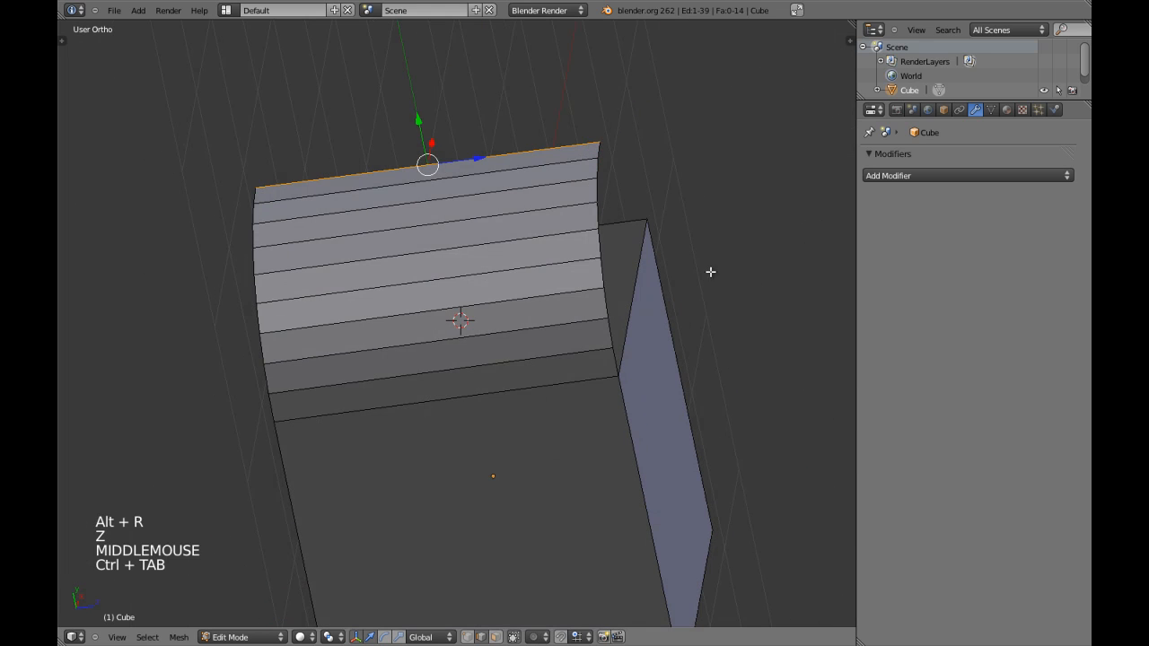
{"action": "key", "text": "ctrl+z"}
Step: In vertex selection, spin a single vertex of the negative X corner around the 3D cursor from the top view and undo it
{"action": "key", "text": "ctrl+Tab"}
{"action": "key", "text": "a"}
{"action": "right_click", "coordinate": [627, 363]}
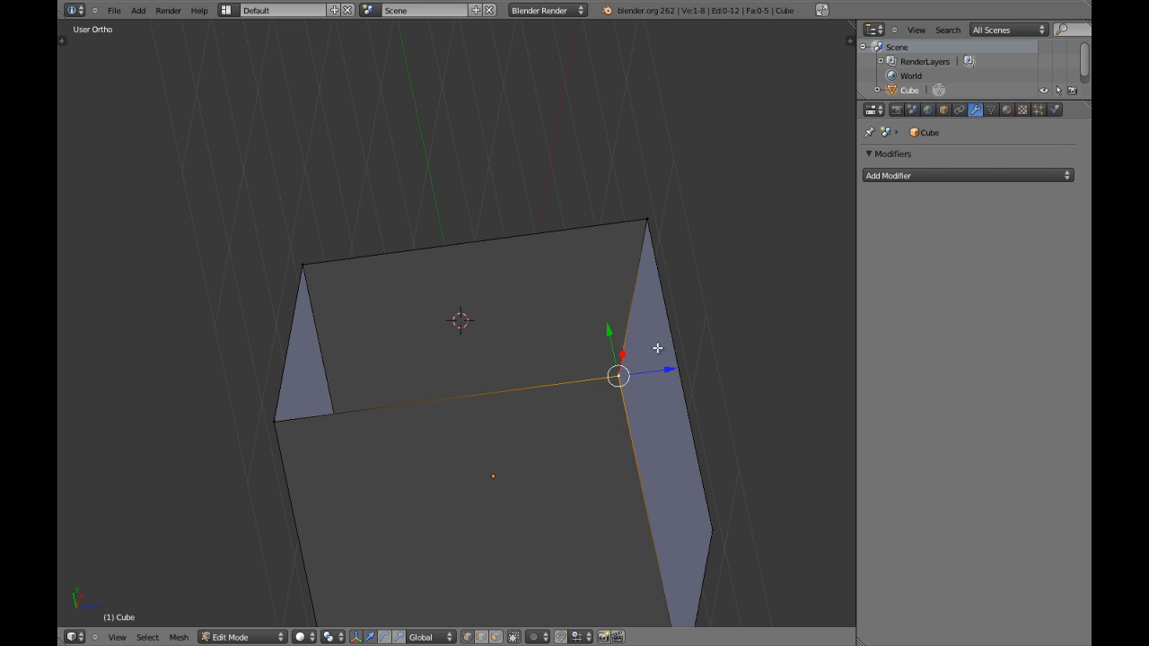
{"action": "key", "text": "KP_7"}
{"action": "key", "text": "alt+r"}
{"action": "middle_click_drag", "start_coordinate": [436, 344], "coordinate": [597, 380]}
{"action": "scroll", "coordinate": [528, 366], "scroll_direction": "down", "scroll_amount": 2}
{"action": "key", "text": "ctrl+z"}
Step: In face selection, spin the cube's negative X face around the 3D cursor from the tilted view and undo the spin
{"action": "key", "text": "a"}
{"action": "key", "text": "ctrl+Tab"}
{"action": "left_click", "coordinate": [545, 405]}
{"action": "right_click", "coordinate": [513, 405]}
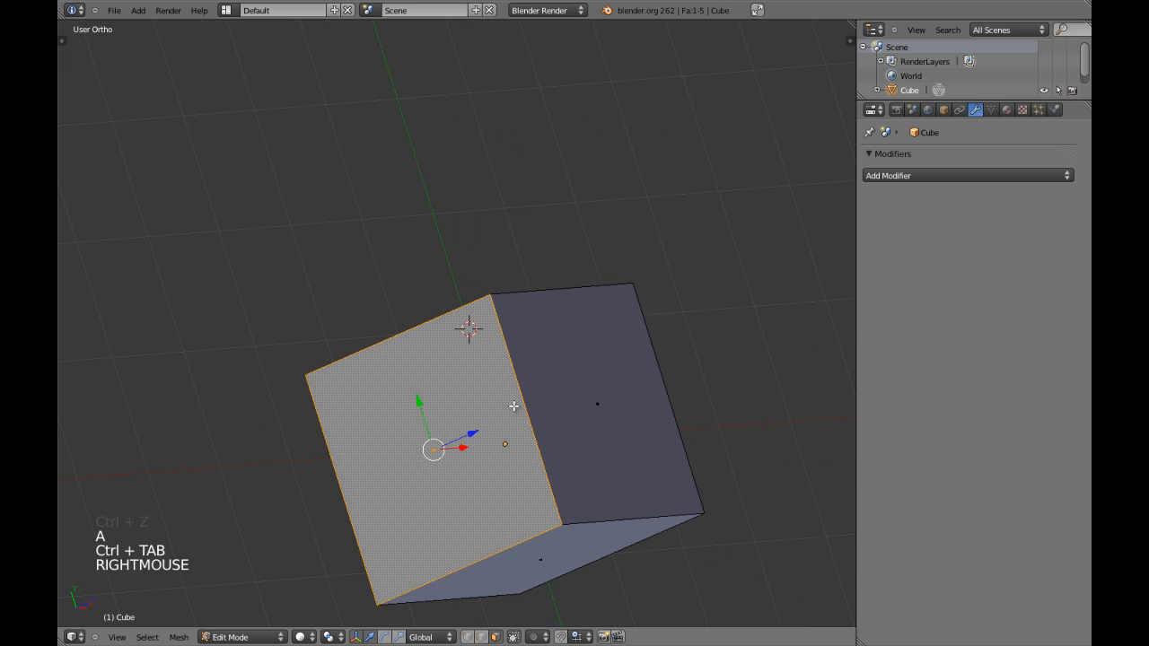
{"action": "key", "text": "alt+r"}
{"action": "middle_click_drag", "start_coordinate": [513, 406], "coordinate": [359, 418]}
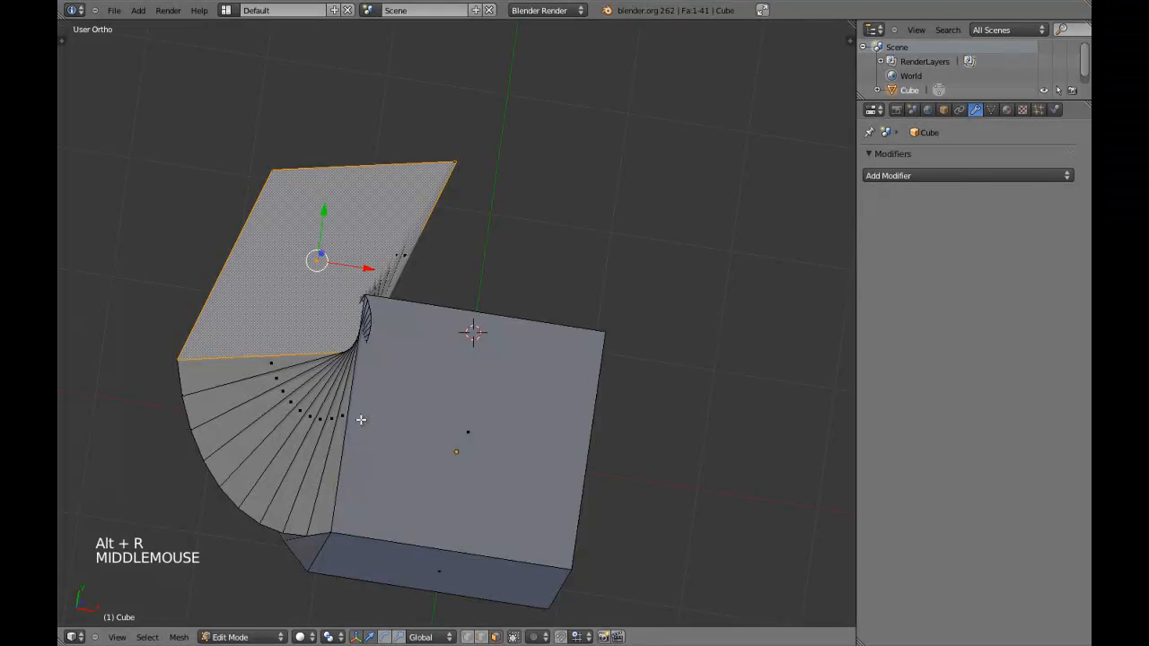
{"action": "key", "text": "KP_7"}
{"action": "key", "text": "ctrl+z"}
Step: Spin the negative X face around the 3D cursor from the top view, undo the spin and deselect everything
{"action": "key", "text": "alt+r"}
{"action": "key", "text": "z"}
{"action": "key", "text": "z"}
{"action": "middle_click_drag", "start_coordinate": [467, 538], "coordinate": [503, 368]}
{"action": "key", "text": "ctrl+z"}
{"action": "scroll", "coordinate": [544, 349], "scroll_direction": "down", "scroll_amount": 2}
{"action": "key", "text": "a"}
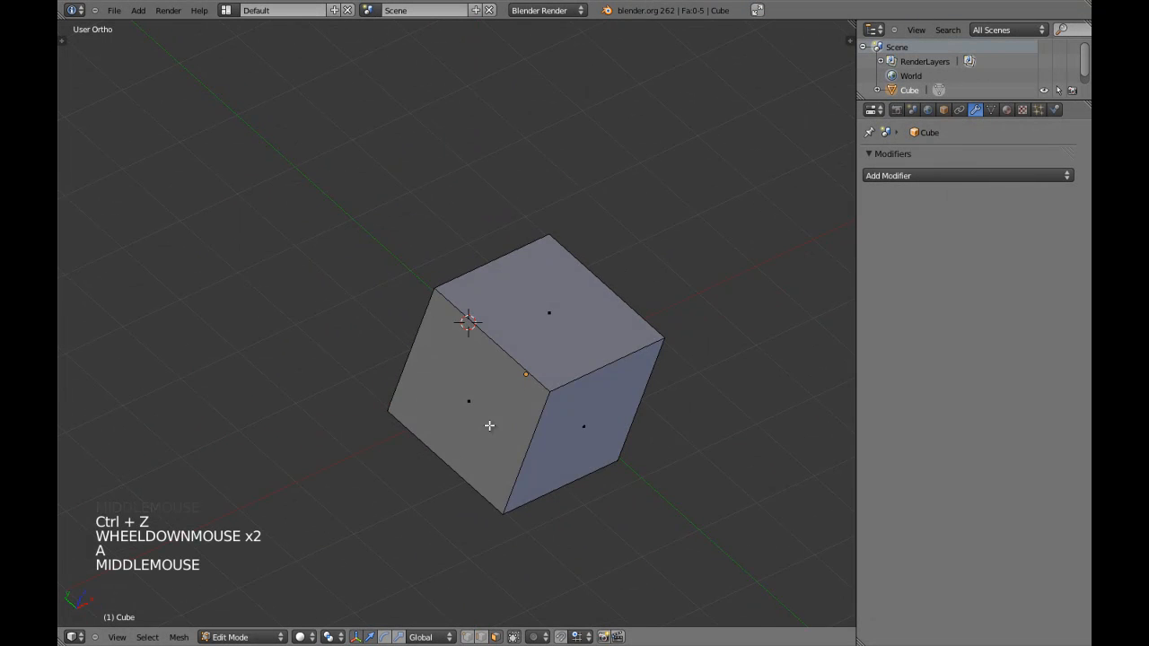
Step: Switch to vertex selection and circle-select both vertices at the cube's negative X corner through the wireframe from the top view
{"action": "key", "text": "KP_7"}
{"action": "key", "text": "ctrl+Tab"}
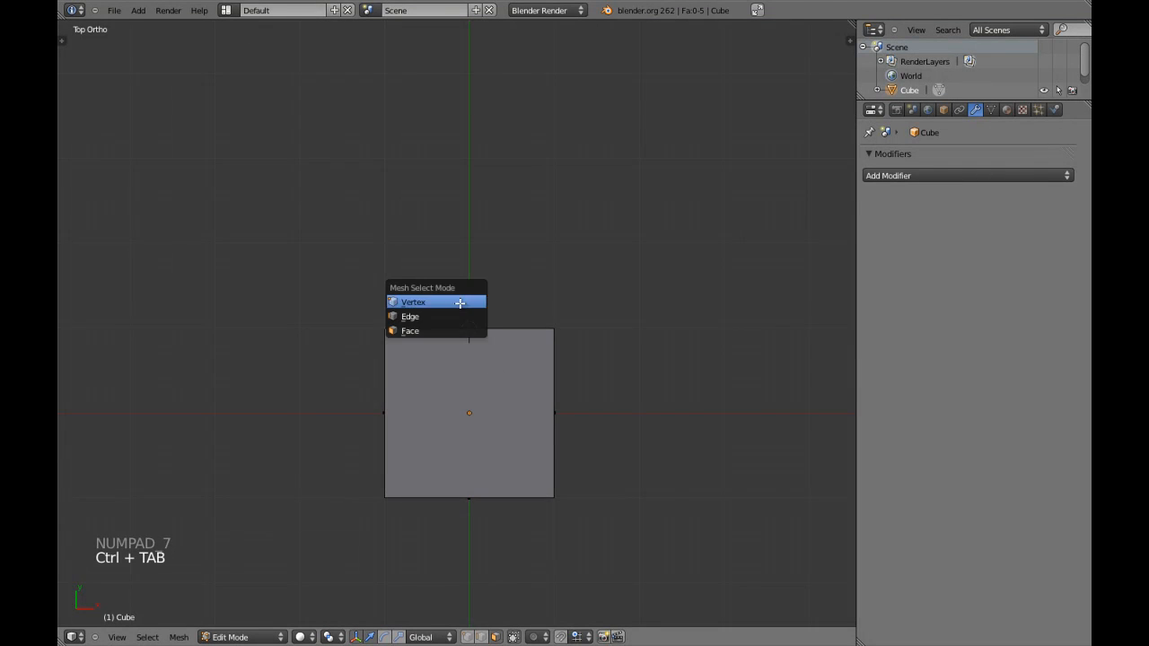
{"action": "left_click", "coordinate": [459, 302]}
{"action": "key", "text": "z"}
{"action": "key", "text": "c"}
{"action": "left_click", "coordinate": [384, 329]}
{"action": "right_click", "coordinate": [384, 329]}
{"action": "key", "text": "z"}
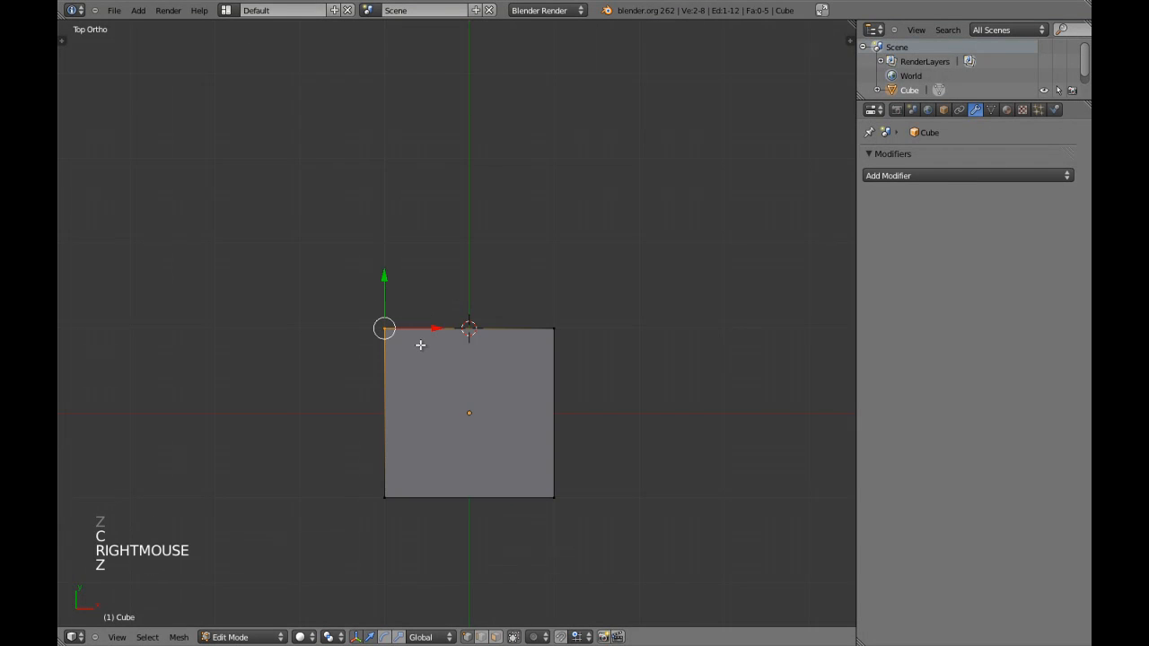
Step: Spin the corner vertices around the 3D cursor, trying angles of 49.26° and 9° before setting the spin angle to 90°
{"action": "scroll", "coordinate": [420, 344], "scroll_direction": "up", "scroll_amount": 1}
{"action": "key", "text": "alt+r"}
{"action": "key", "text": "F6"}
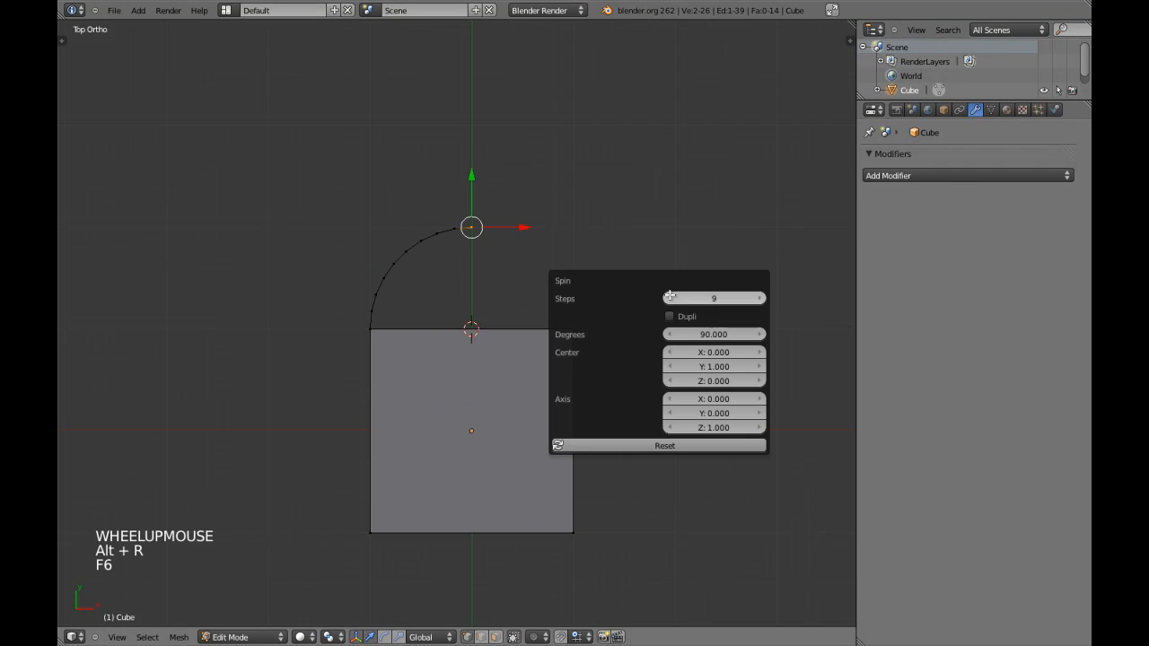
{"action": "mouse_move", "coordinate": [712, 337]}
{"action": "left_mouse_down"}
{"action": "mouse_move", "coordinate": [460, 330]}
{"action": "mouse_move", "coordinate": [153, 351]}
{"action": "mouse_move", "coordinate": [164, 85]}
{"action": "mouse_move", "coordinate": [505, 102]}
{"action": "mouse_move", "coordinate": [1059, 90]}
{"action": "mouse_move", "coordinate": [613, 120]}
{"action": "mouse_move", "coordinate": [644, 95]}
{"action": "mouse_move", "coordinate": [389, 111]}
{"action": "mouse_move", "coordinate": [904, 100]}
{"action": "mouse_move", "coordinate": [290, 98]}
{"action": "mouse_move", "coordinate": [853, 98]}
{"action": "mouse_move", "coordinate": [172, 62]}
{"action": "mouse_move", "coordinate": [684, 46]}
{"action": "mouse_move", "coordinate": [707, 339]}
{"action": "left_mouse_up"}
{"action": "left_click", "coordinate": [707, 335]}
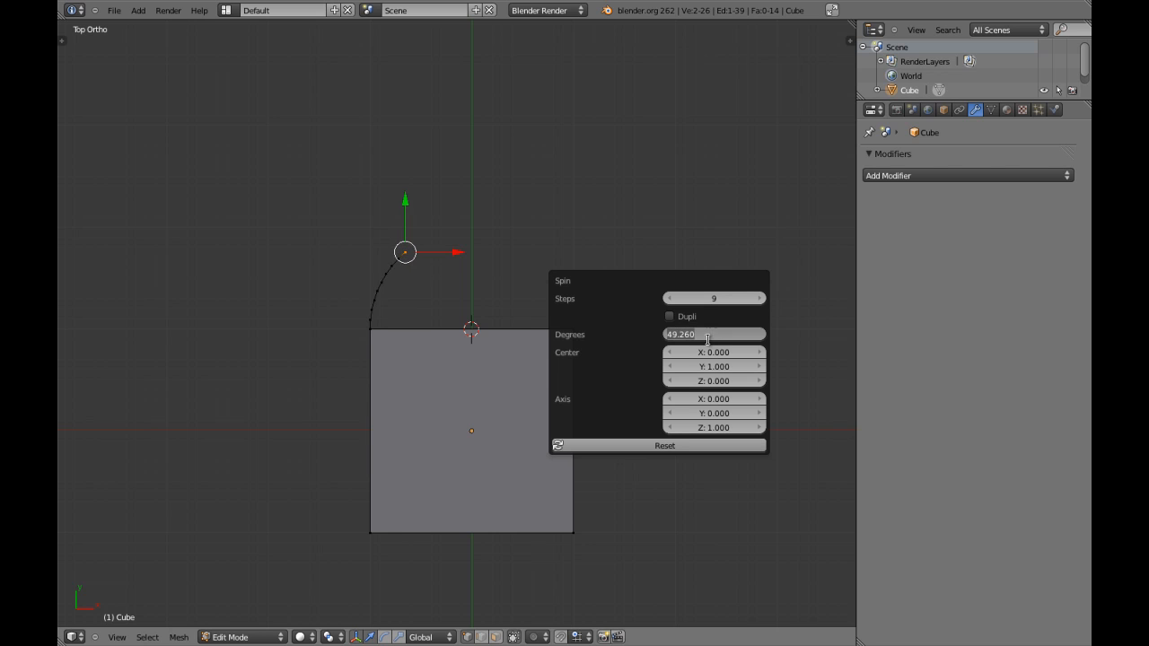
{"action": "type", "text": "9"}
{"action": "key", "text": "Return"}
{"action": "left_click", "coordinate": [707, 337]}
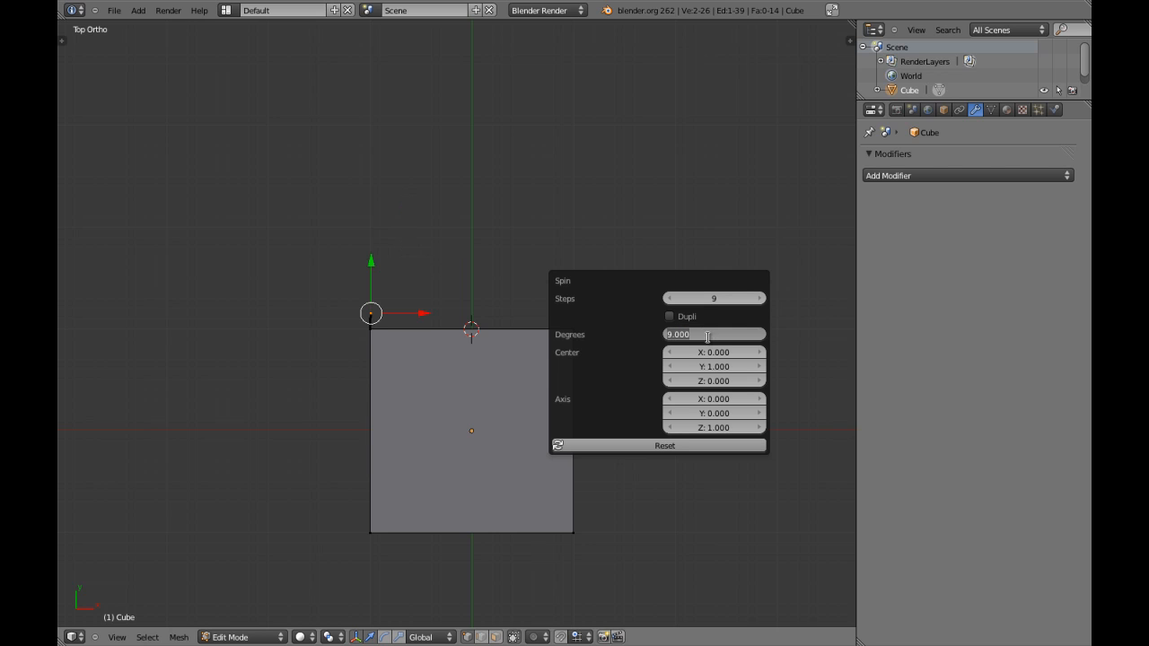
{"action": "type", "text": "90"}
{"action": "key", "text": "Return"}
{"action": "scroll", "coordinate": [485, 378], "scroll_direction": "up", "scroll_amount": 1}
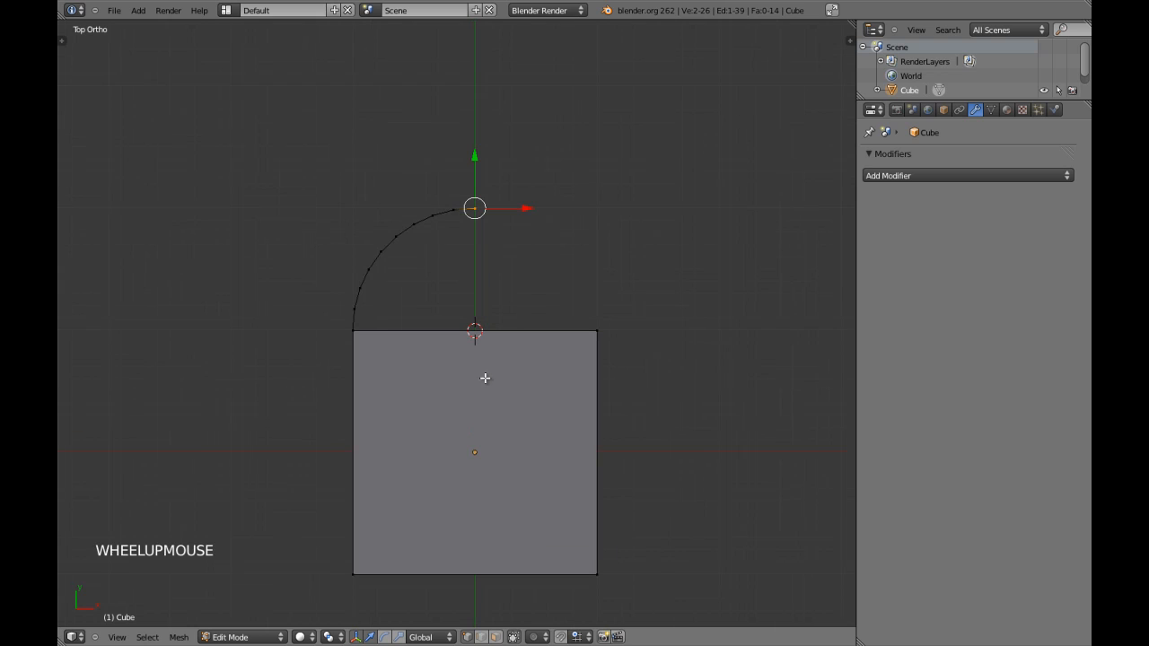
Step: Enter the expression 90+10 as the spin angle and set the angle back to 90°
{"action": "key", "text": "F6"}
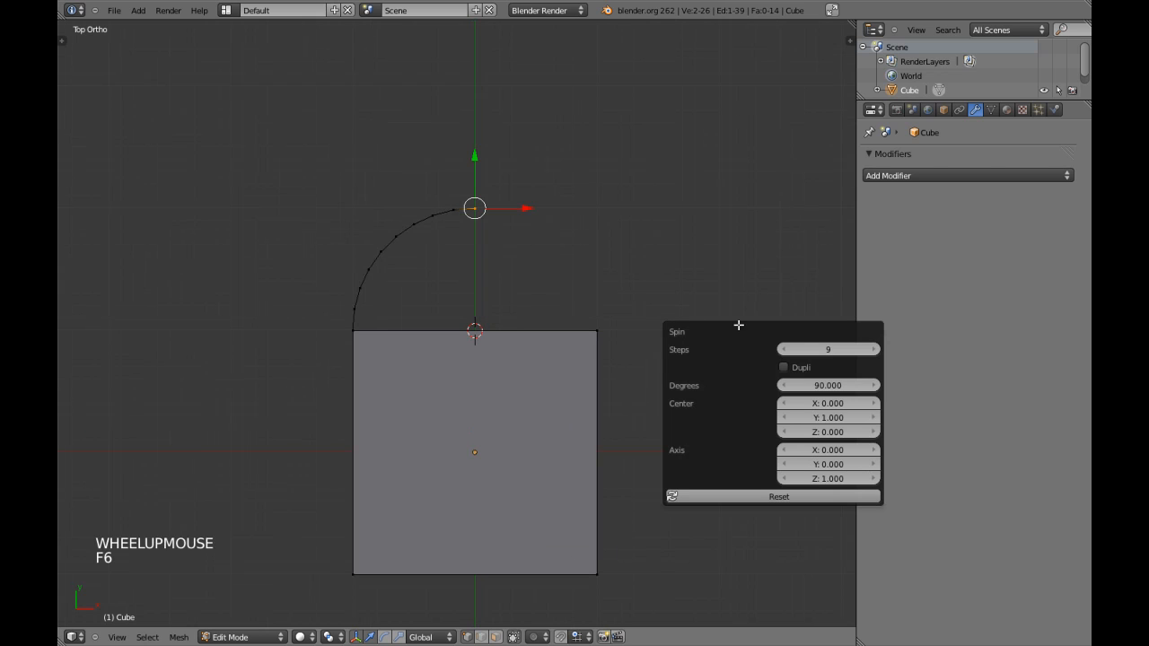
{"action": "left_click", "coordinate": [834, 385]}
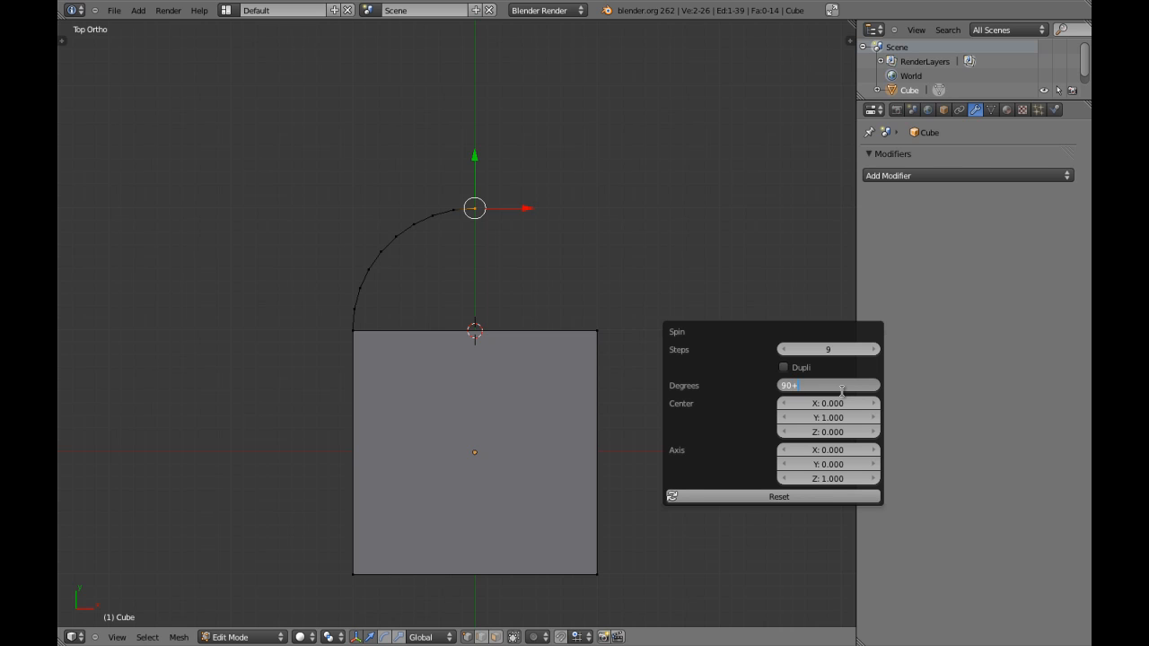
{"action": "type", "text": "10"}
{"action": "key", "text": "Return"}
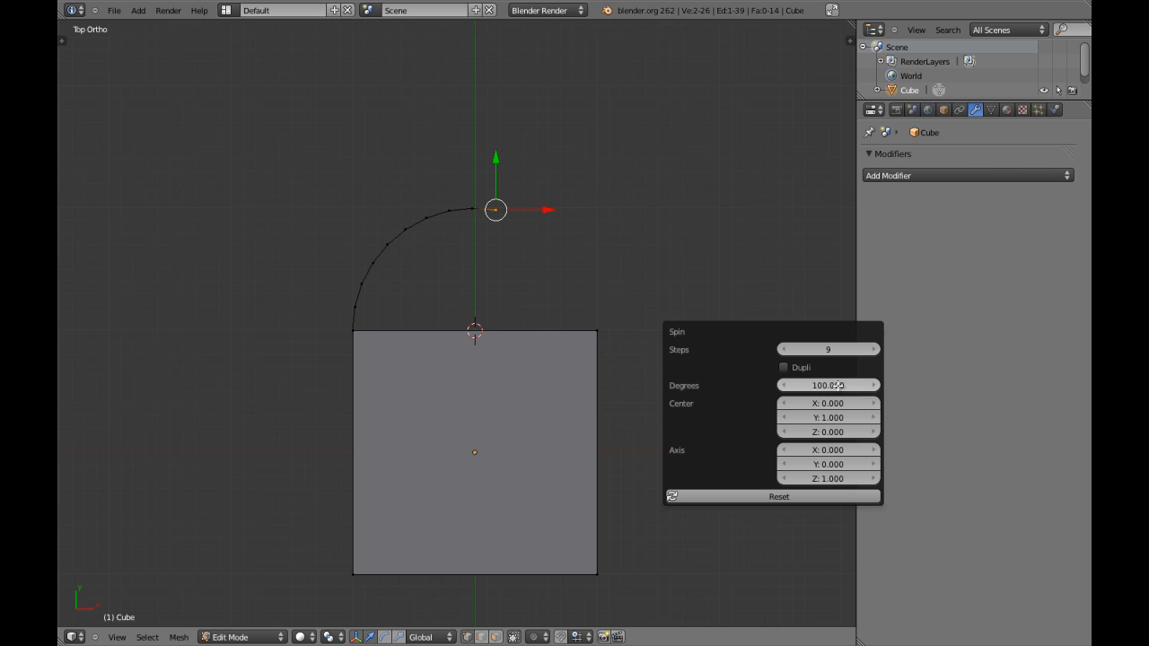
{"action": "left_click", "coordinate": [826, 384]}
{"action": "type", "text": "90"}
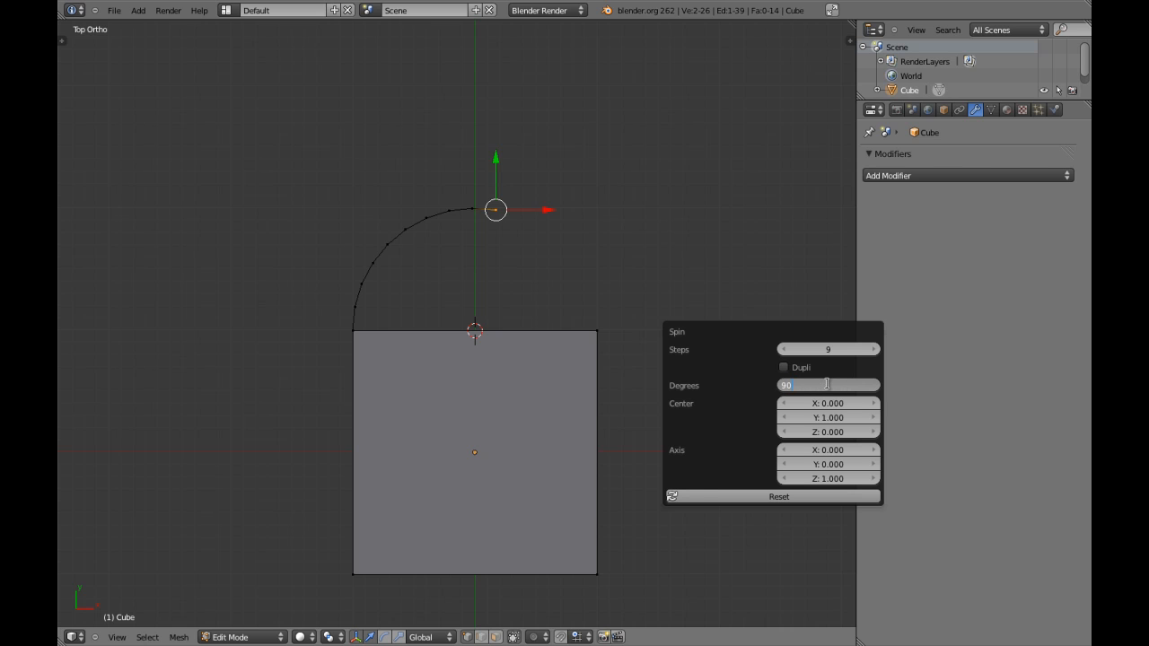
{"action": "key", "text": "Return"}
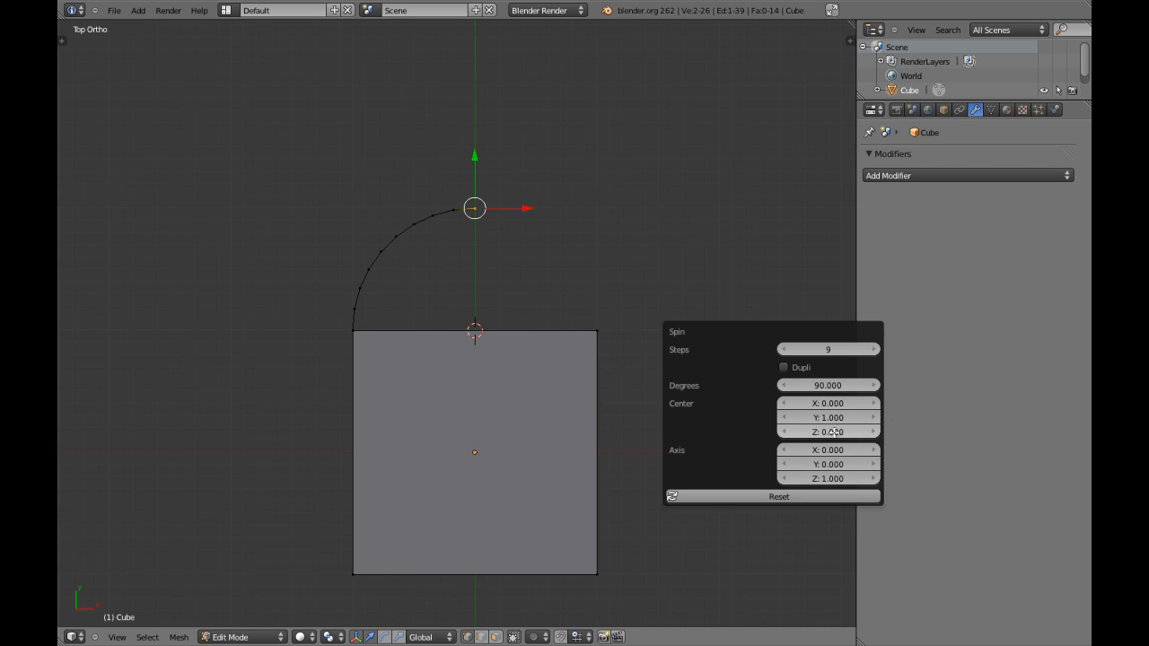
Step: Shift the spin center to X 0.18, Y 1.15 and Z 0.74 and inspect the arc from a tilted view
{"action": "mouse_move", "coordinate": [830, 417]}
{"action": "left_mouse_down"}
{"action": "mouse_move", "coordinate": [825, 403]}
{"action": "mouse_move", "coordinate": [827, 432]}
{"action": "left_mouse_up"}
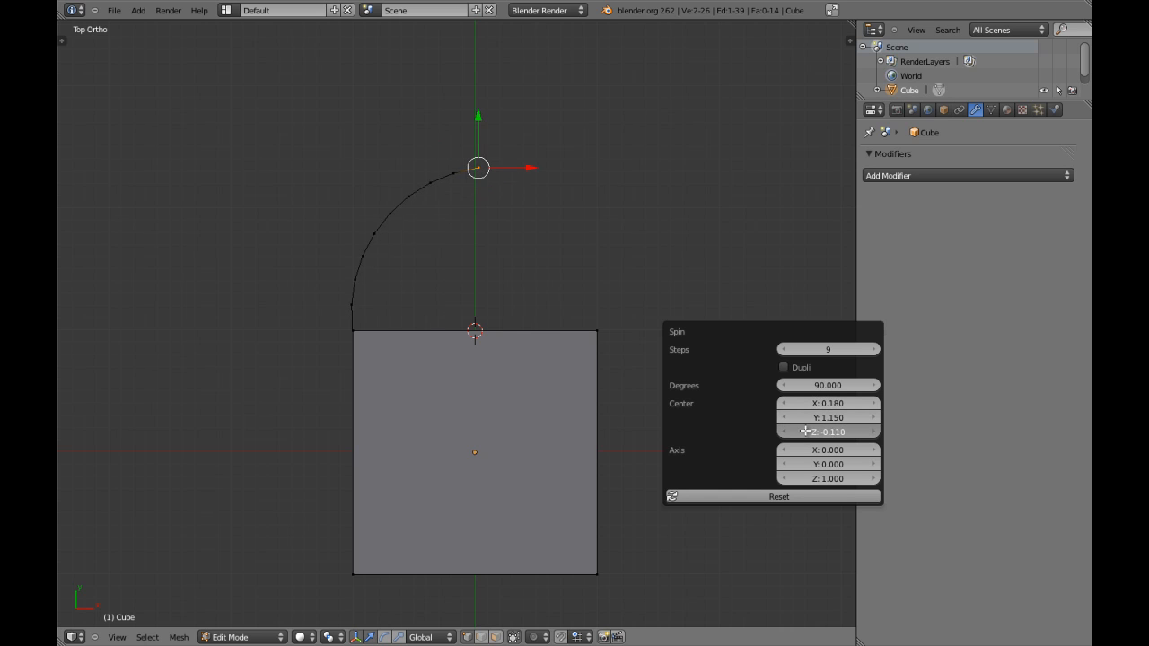
{"action": "scroll", "coordinate": [544, 423], "scroll_direction": "down", "scroll_amount": 2}
{"action": "middle_click_drag", "start_coordinate": [544, 424], "coordinate": [528, 278]}
Step: Set the spin center to X 0, Y 0 and Z 1
{"action": "key", "text": "F6"}
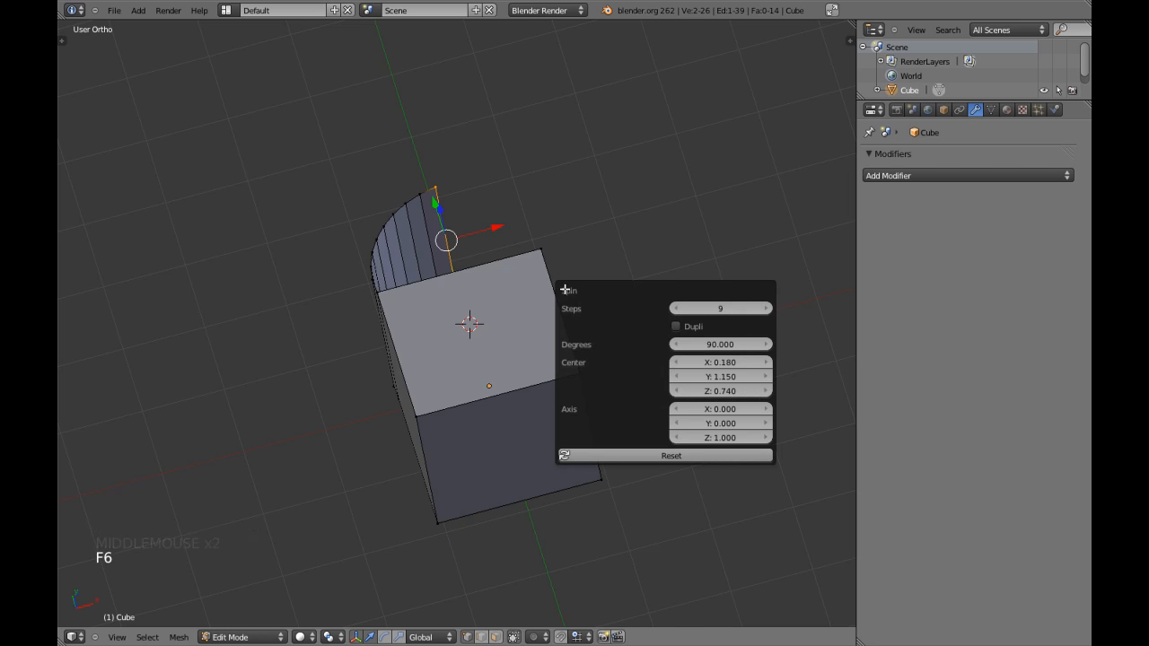
{"action": "left_click", "coordinate": [714, 363]}
{"action": "type", "text": "0"}
{"action": "key", "text": "Tab"}
{"action": "type", "text": "0"}
{"action": "key", "text": "Tab"}
{"action": "type", "text": "1"}
{"action": "key", "text": "Return"}
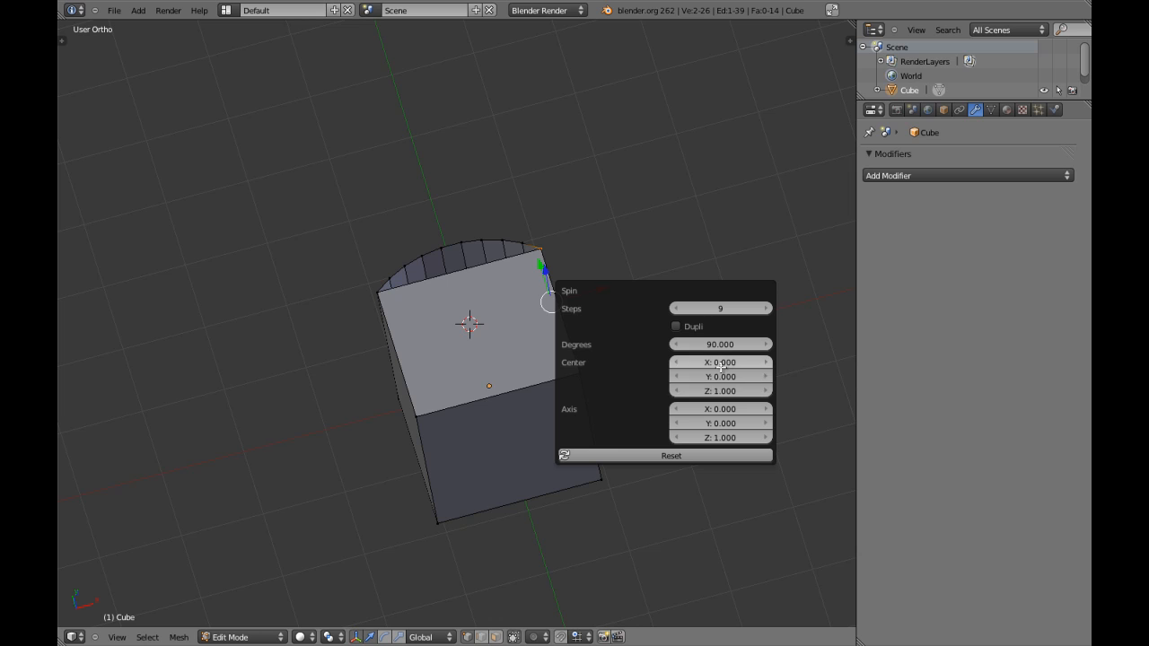
Step: Try a spin center Y of 4, and set the center to Y 1 and Z 0
{"action": "left_click", "coordinate": [727, 376]}
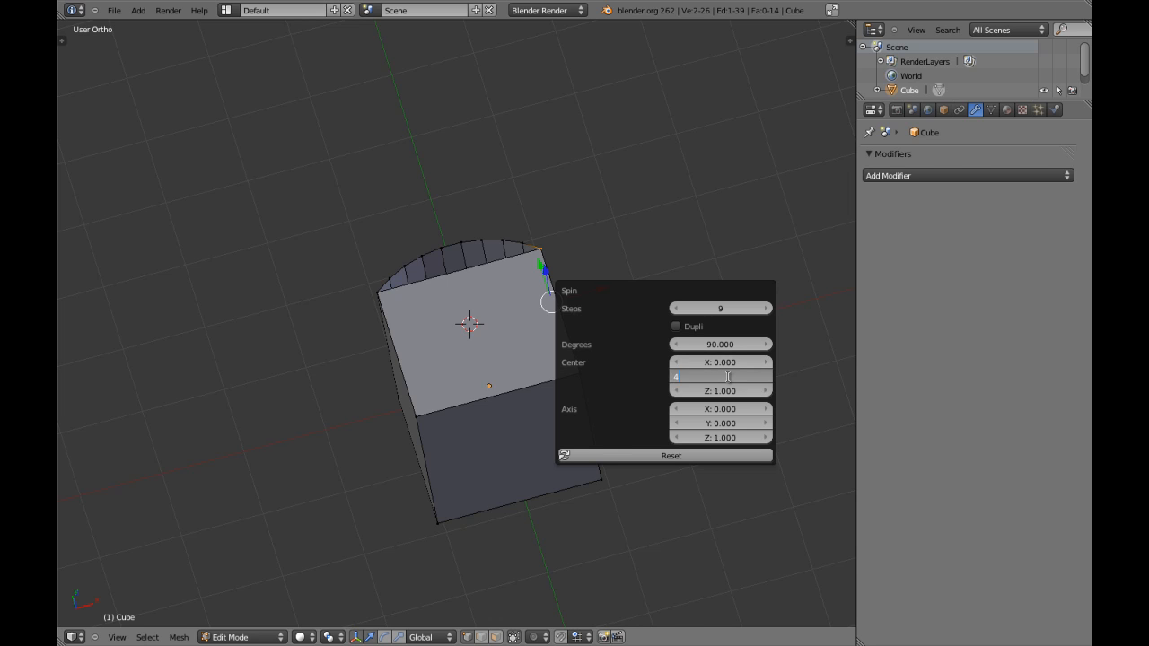
{"action": "type", "text": "4"}
{"action": "key", "text": "Tab"}
{"action": "left_click", "coordinate": [728, 376]}
{"action": "type", "text": "1"}
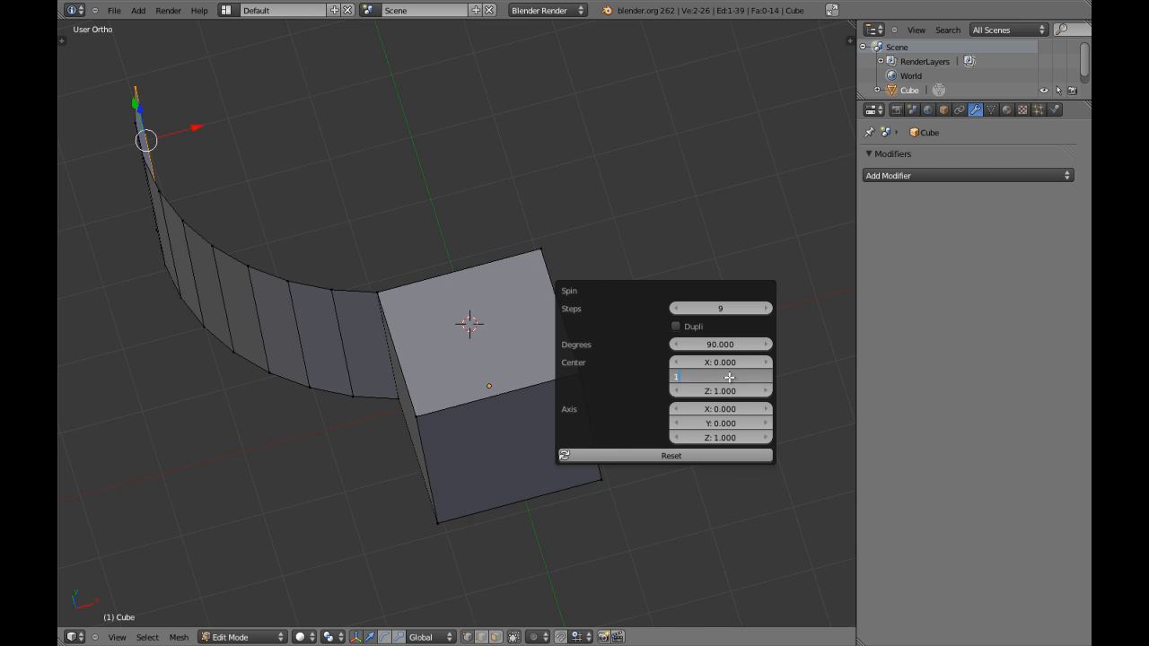
{"action": "key", "text": "Return"}
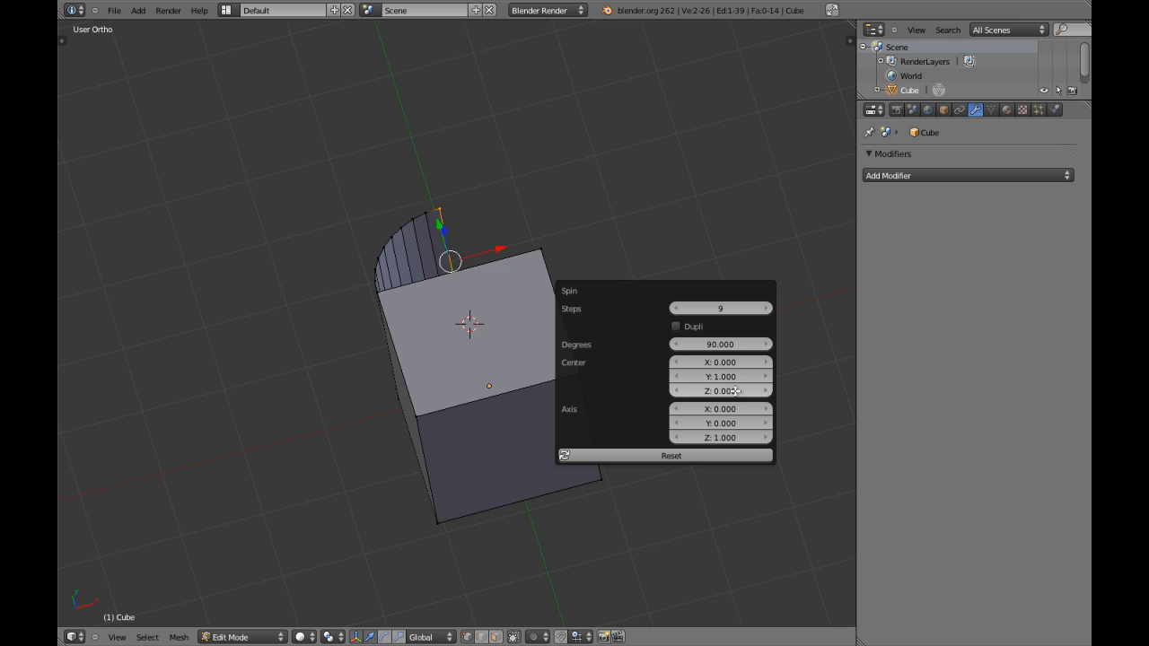
Step: Inspect the spun arc from the top view in wireframe and solid shading, and undo the spin
{"action": "key", "text": "KP_7"}
{"action": "key", "text": "z"}
{"action": "scroll", "coordinate": [535, 302], "scroll_direction": "up", "scroll_amount": 2}
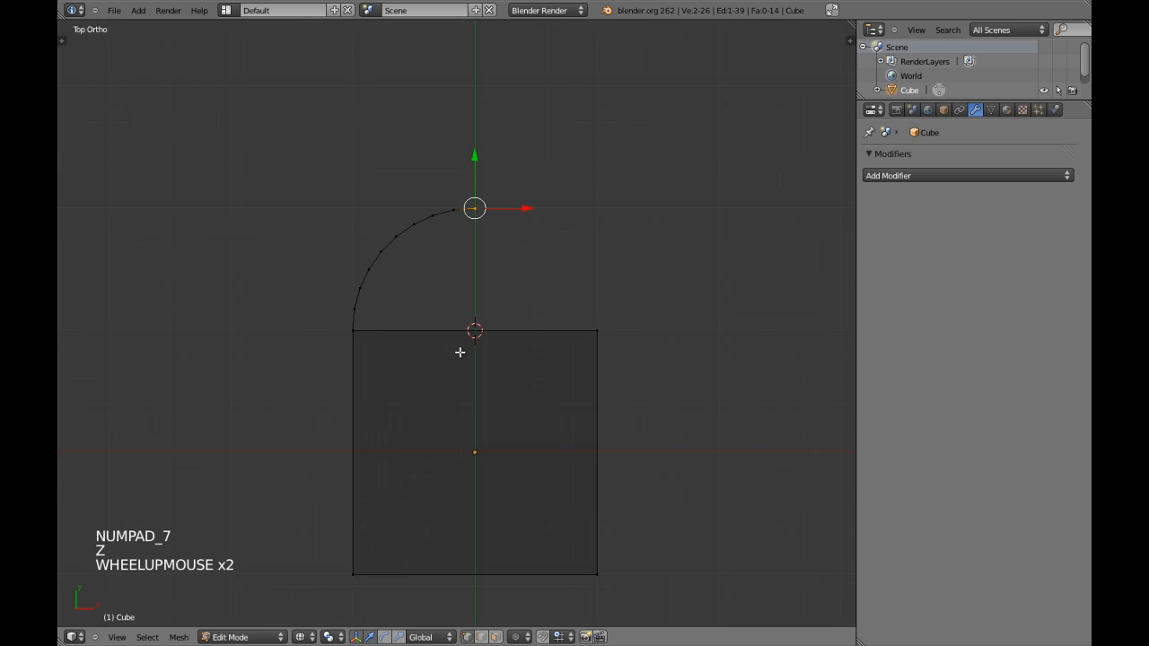
{"action": "key", "text": "z"}
{"action": "mouse_move", "coordinate": [452, 260]}
{"action": "middle_mouse_down", "text": "shift"}
{"action": "mouse_move", "coordinate": [472, 308]}
{"action": "mouse_move", "coordinate": [530, 365]}
{"action": "middle_mouse_up", "text": "shift"}
{"action": "scroll", "coordinate": [472, 308], "scroll_direction": "down", "scroll_amount": 1}
{"action": "key", "text": "ctrl+z"}
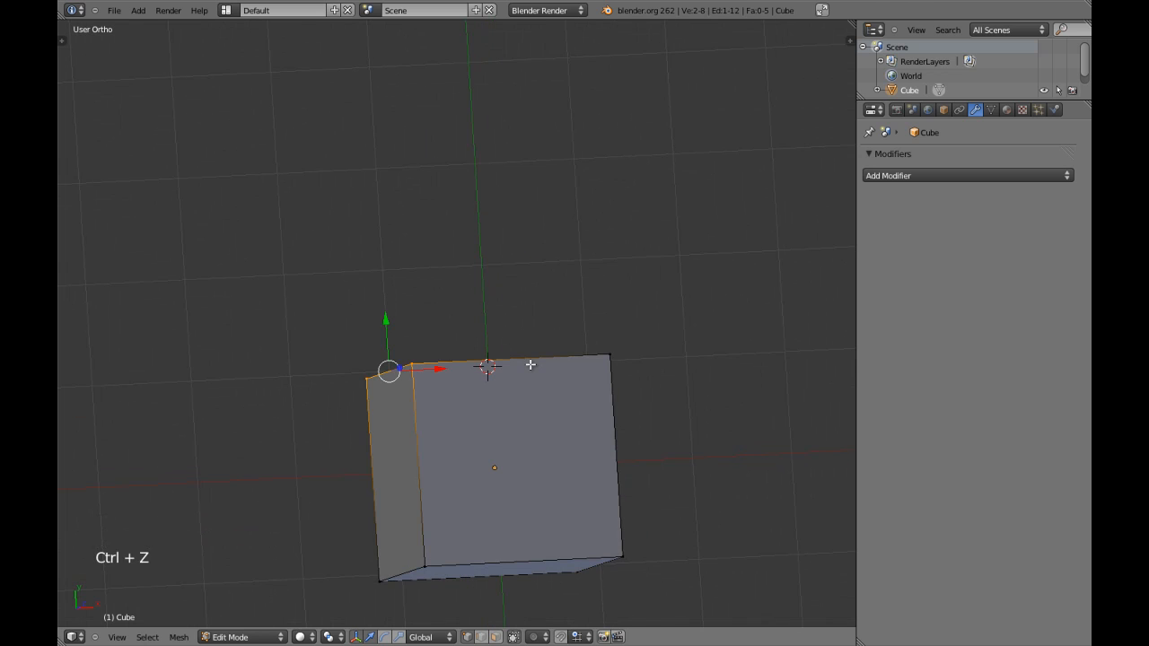
Step: Leave Edit Mode and delete the cube from the scene
{"action": "key", "text": "Tab"}
{"action": "scroll", "coordinate": [528, 422], "scroll_direction": "down", "scroll_amount": 3}
{"action": "middle_click_drag", "start_coordinate": [528, 422], "coordinate": [531, 445]}
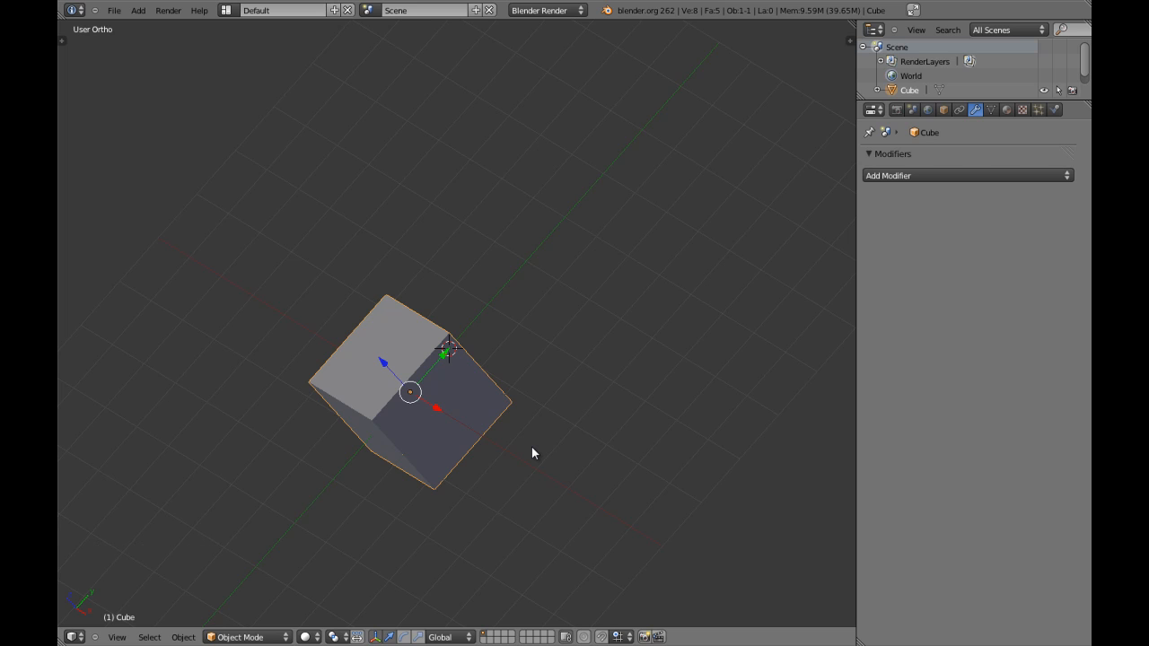
{"action": "key", "text": "x"}
{"action": "left_click", "coordinate": [530, 448]}
{"action": "scroll", "coordinate": [574, 422], "scroll_direction": "down", "scroll_amount": 3}
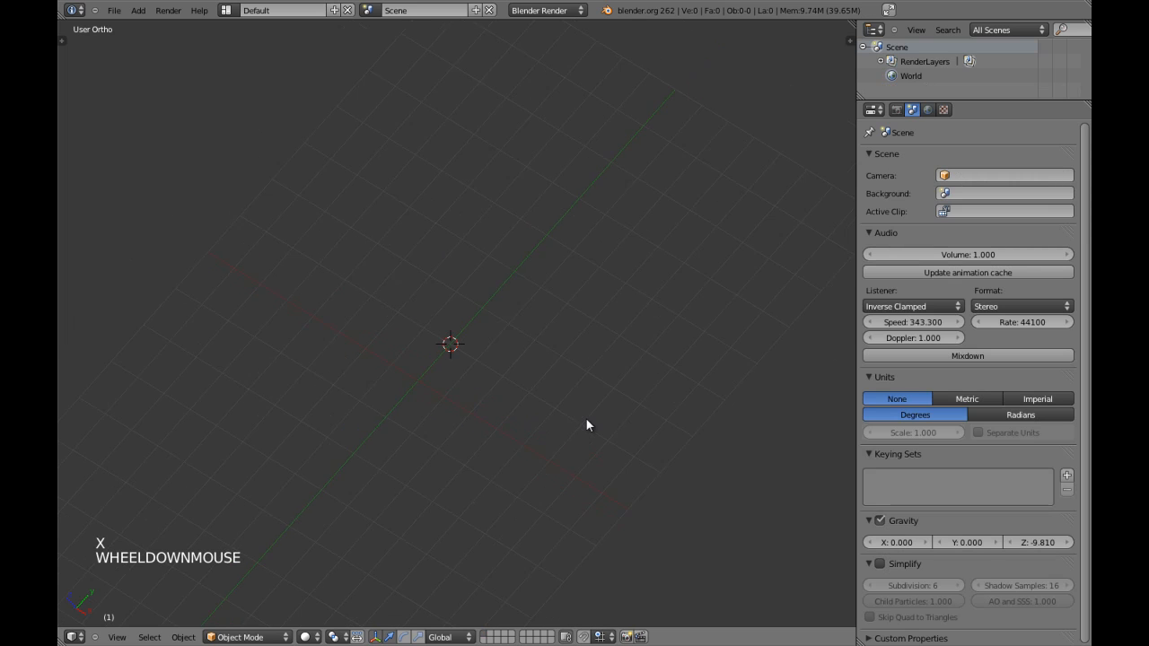
Step: Snap the 3D cursor to the scene center and switch to the top view
{"action": "middle_click_drag", "start_coordinate": [653, 361], "coordinate": [422, 371]}
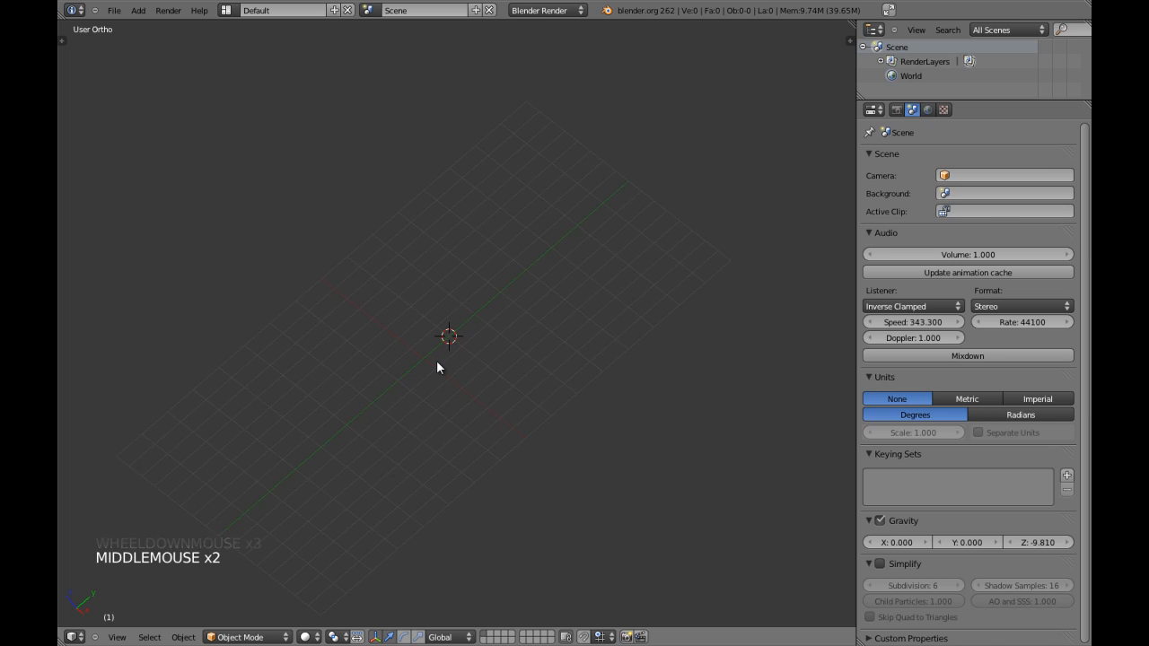
{"action": "key", "text": "shift+s"}
{"action": "left_click", "coordinate": [436, 360]}
{"action": "key", "text": "KP_7"}
{"action": "key", "text": "shift+s"}
{"action": "left_click", "coordinate": [424, 371]}
Step: Add a mesh circle at the scene center
{"action": "key", "text": "shift+a"}
{"action": "mouse_move", "coordinate": [419, 375]}
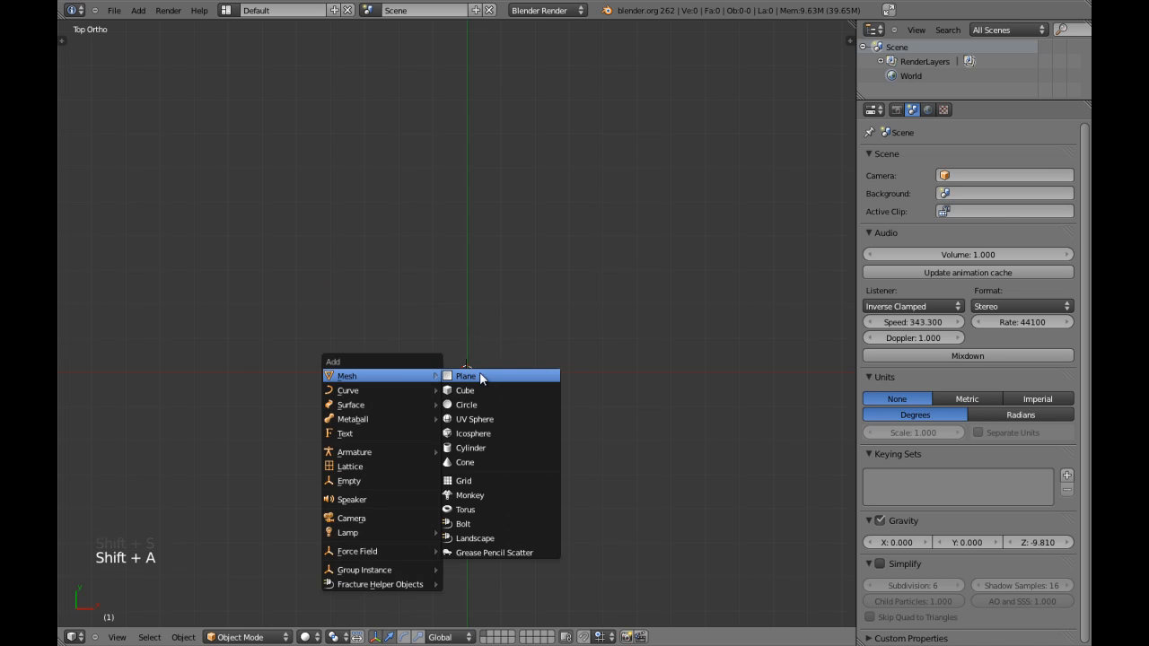
{"action": "left_click", "coordinate": [467, 405]}
{"action": "middle_click_drag", "start_coordinate": [539, 402], "coordinate": [478, 384]}
{"action": "scroll", "coordinate": [493, 375], "scroll_direction": "up", "scroll_amount": 5}
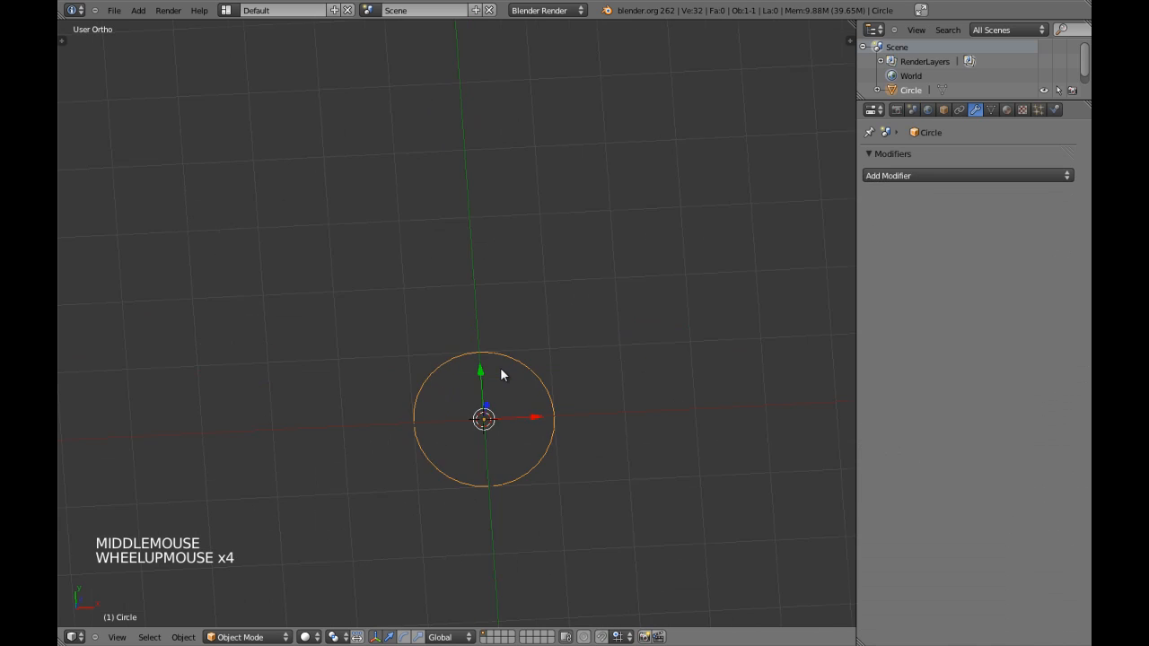
Step: Enter Edit Mode in the front view and duplicate the whole circle straight up along the Z axis
{"action": "key", "text": "KP_1"}
{"action": "key", "text": "Tab"}
{"action": "key", "text": "a"}
{"action": "key", "text": "a"}
{"action": "key", "text": "a"}
{"action": "middle_click_drag", "start_coordinate": [502, 351], "coordinate": [504, 377], "text": "shift"}
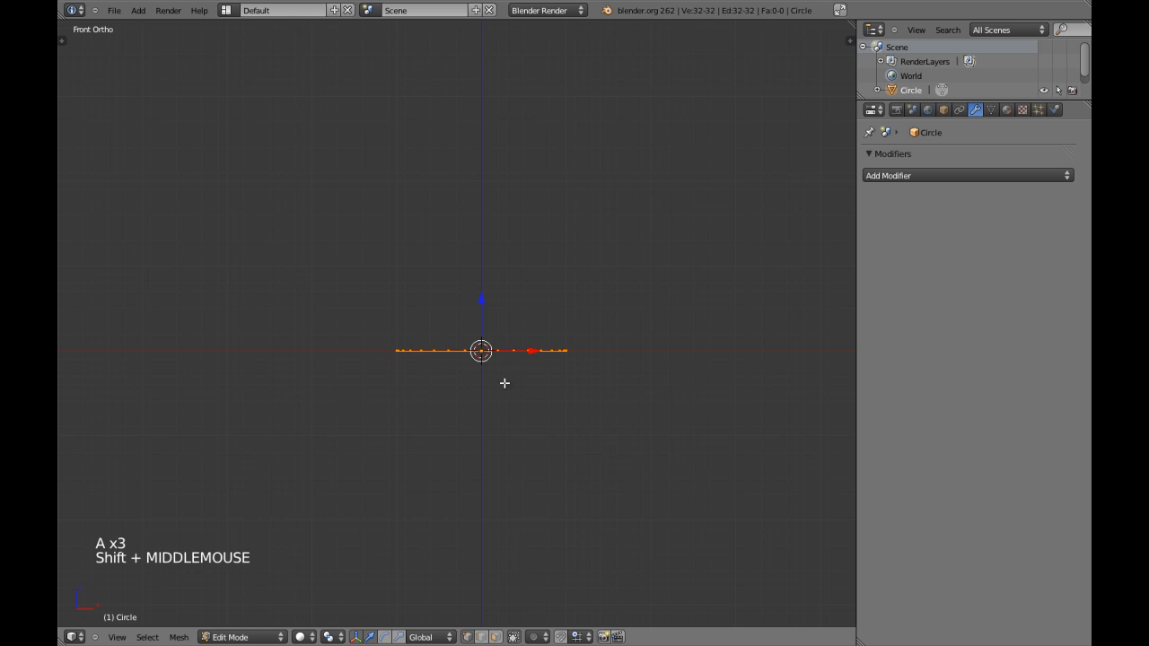
{"action": "key", "text": "shift+d"}
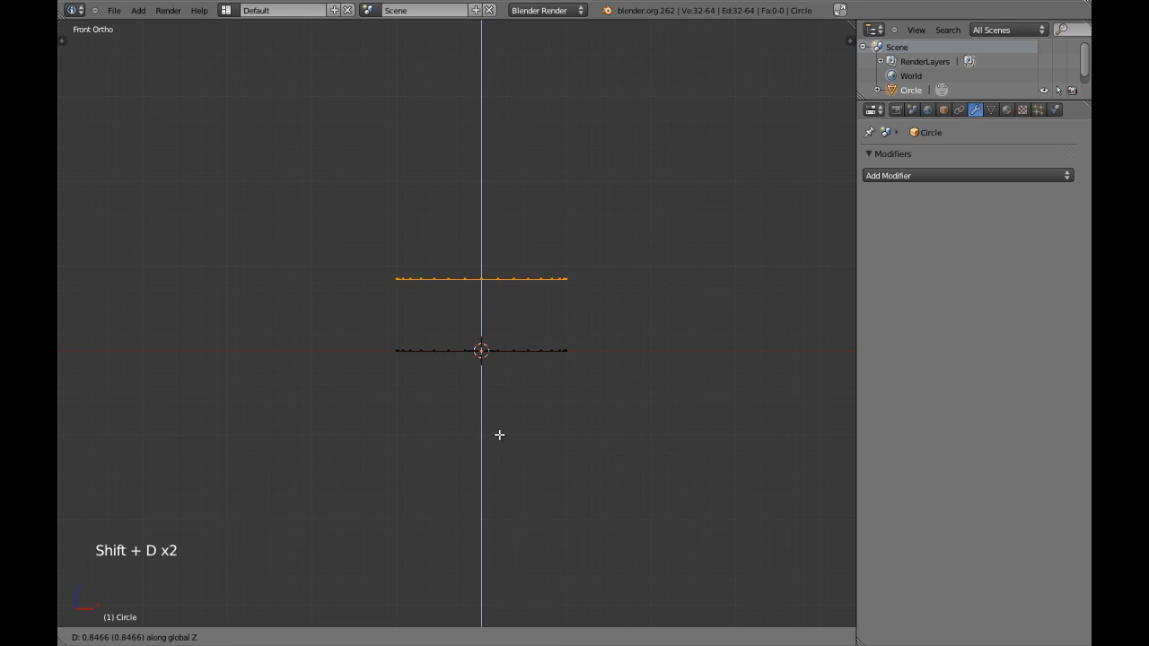
{"action": "left_click", "coordinate": [508, 387], "text": "ctrl"}
Step: Select both circles and frame them in perspective view with solid shading
{"action": "middle_click_drag", "start_coordinate": [507, 388], "coordinate": [499, 444]}
{"action": "key", "text": "z"}
{"action": "key", "text": "a"}
{"action": "key", "text": "a"}
{"action": "key", "text": "KP_5"}
{"action": "key", "text": "KP_Decimal"}
{"action": "key", "text": "z"}
{"action": "scroll", "coordinate": [526, 403], "scroll_direction": "down", "scroll_amount": 4}
{"action": "mouse_move", "coordinate": [526, 403]}
{"action": "middle_mouse_down"}
{"action": "mouse_move", "coordinate": [538, 406]}
{"action": "mouse_move", "coordinate": [536, 392]}
{"action": "middle_mouse_up"}
Step: Examine the LoopTools commands available for the selected circles, and leave Edit Mode
{"action": "key", "text": "w"}
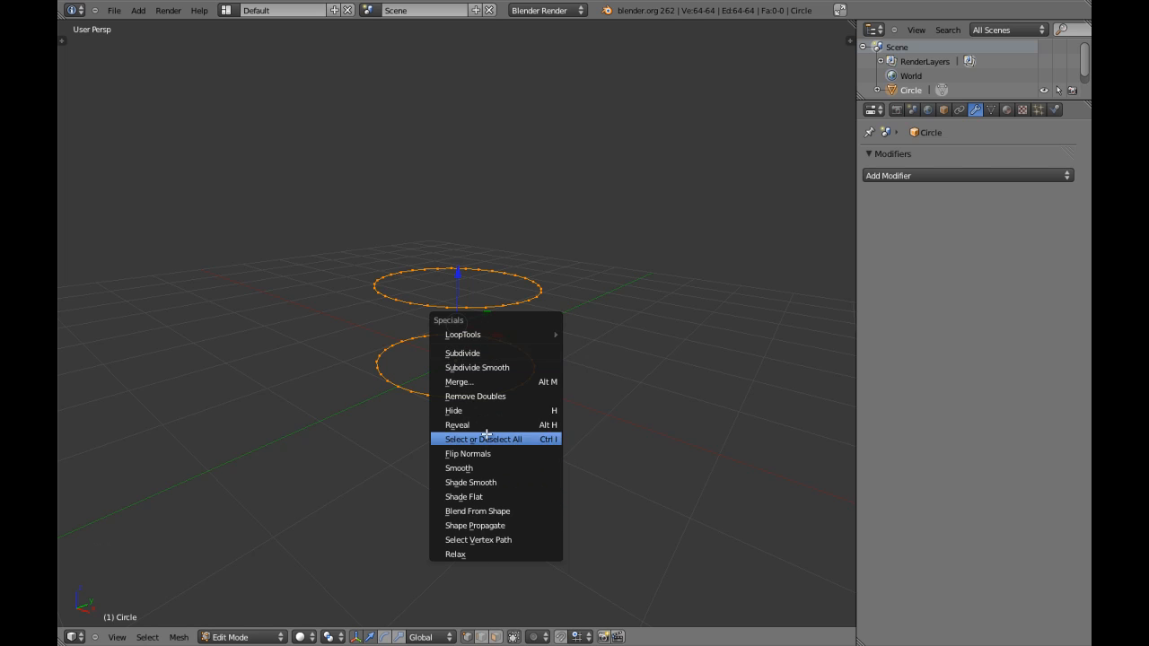
{"action": "mouse_move", "coordinate": [486, 336]}
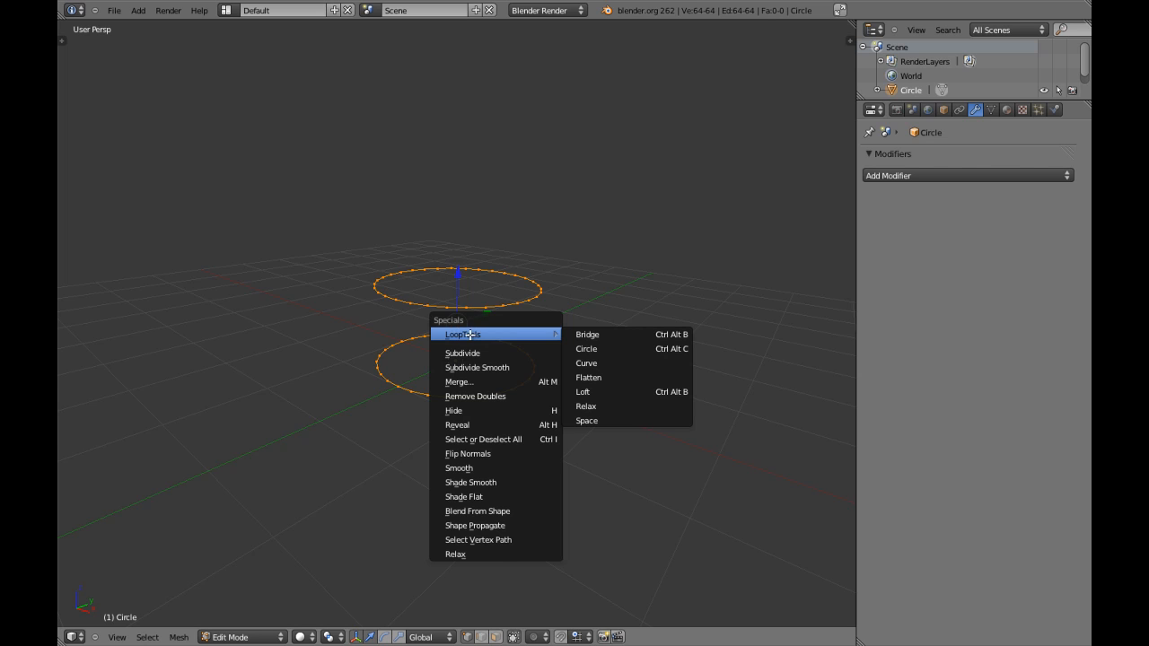
{"action": "key", "text": "Tab"}
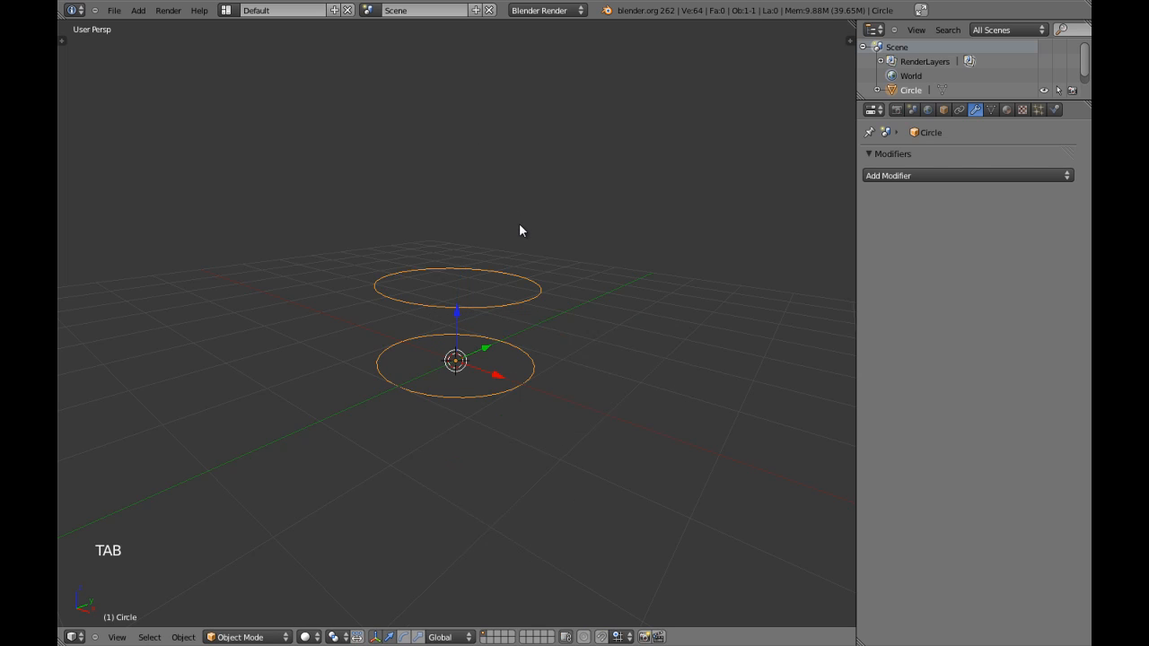
{"action": "key", "text": "ctrl+alt+u"}
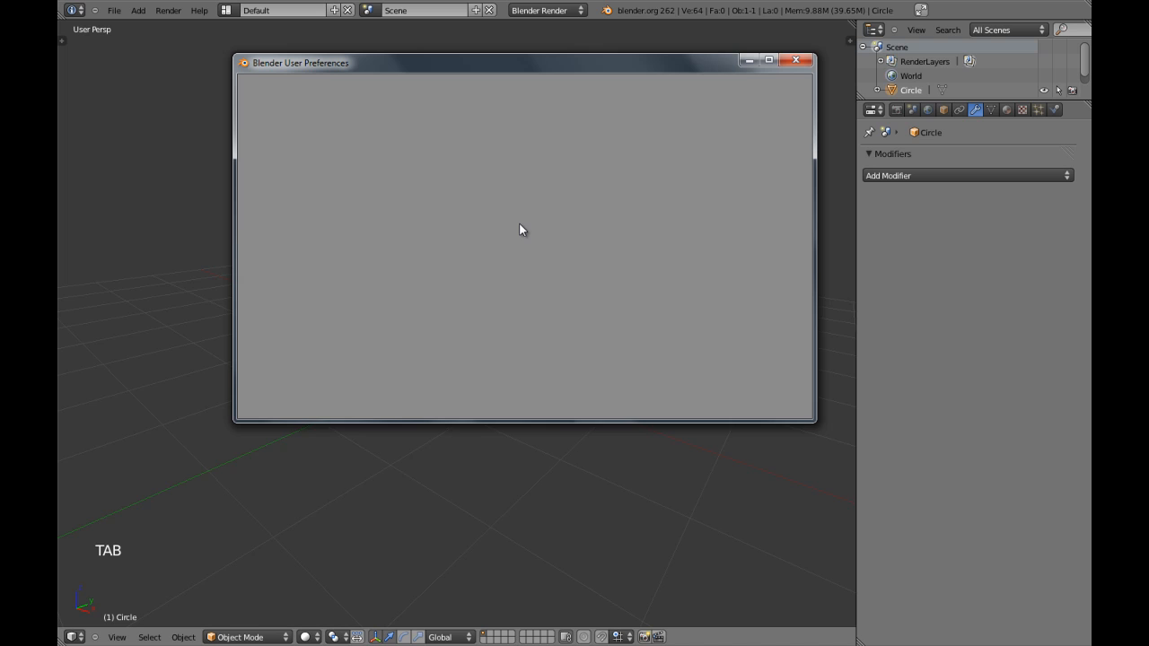
{"action": "left_click_drag", "start_coordinate": [595, 61], "coordinate": [603, 78]}
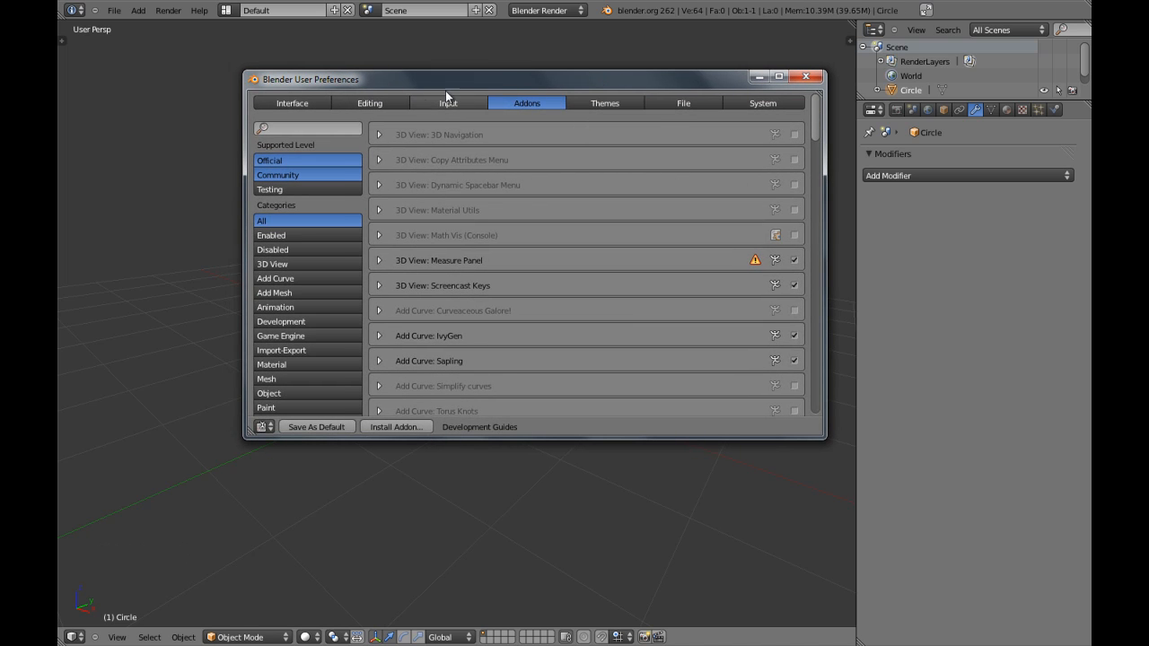
{"action": "left_click", "coordinate": [805, 77]}
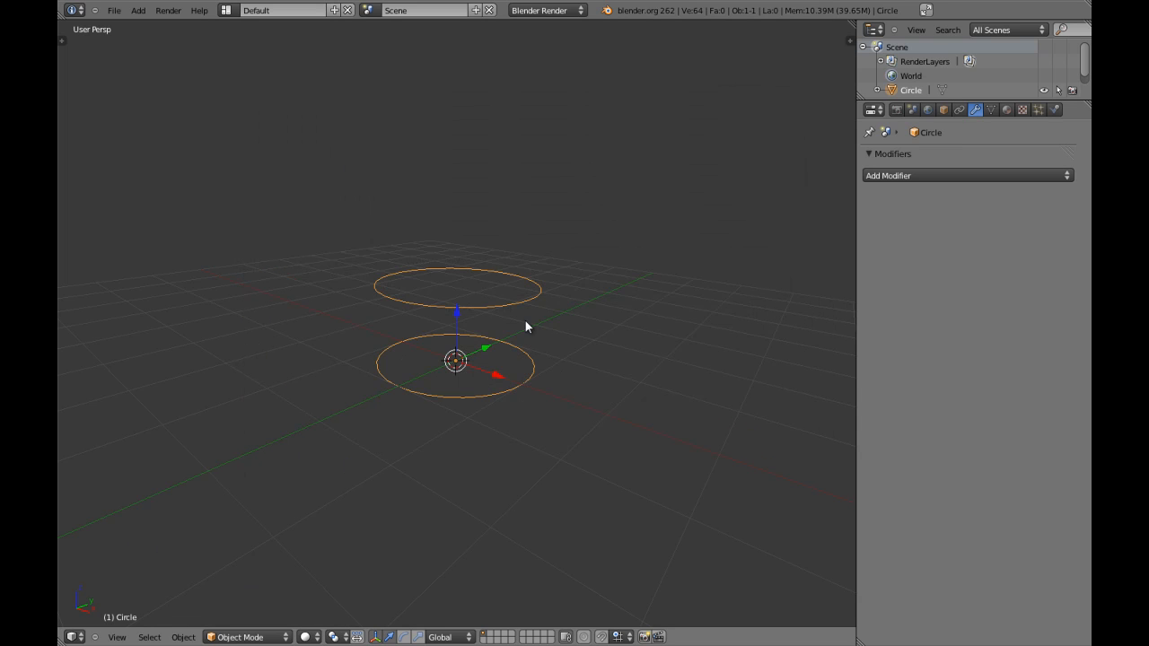
Step: Open the add-on preferences, include Testing-level add-ons, and search the add-ons for "loopto"
{"action": "key", "text": "ctrl+alt+u"}
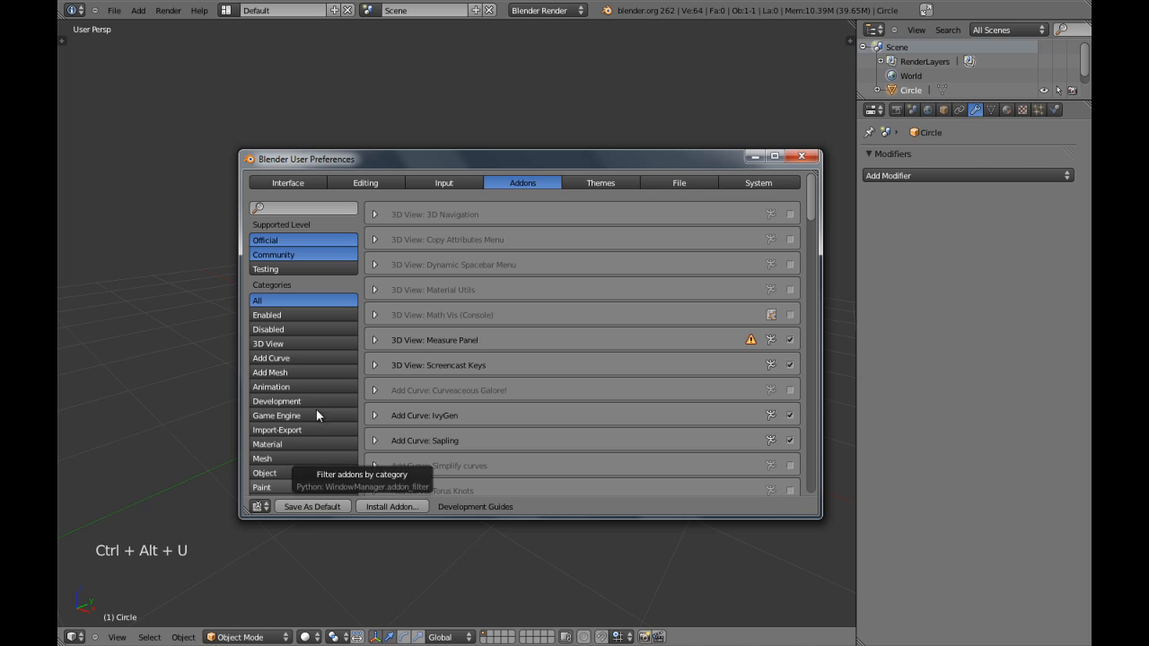
{"action": "left_click_drag", "start_coordinate": [541, 163], "coordinate": [529, 113]}
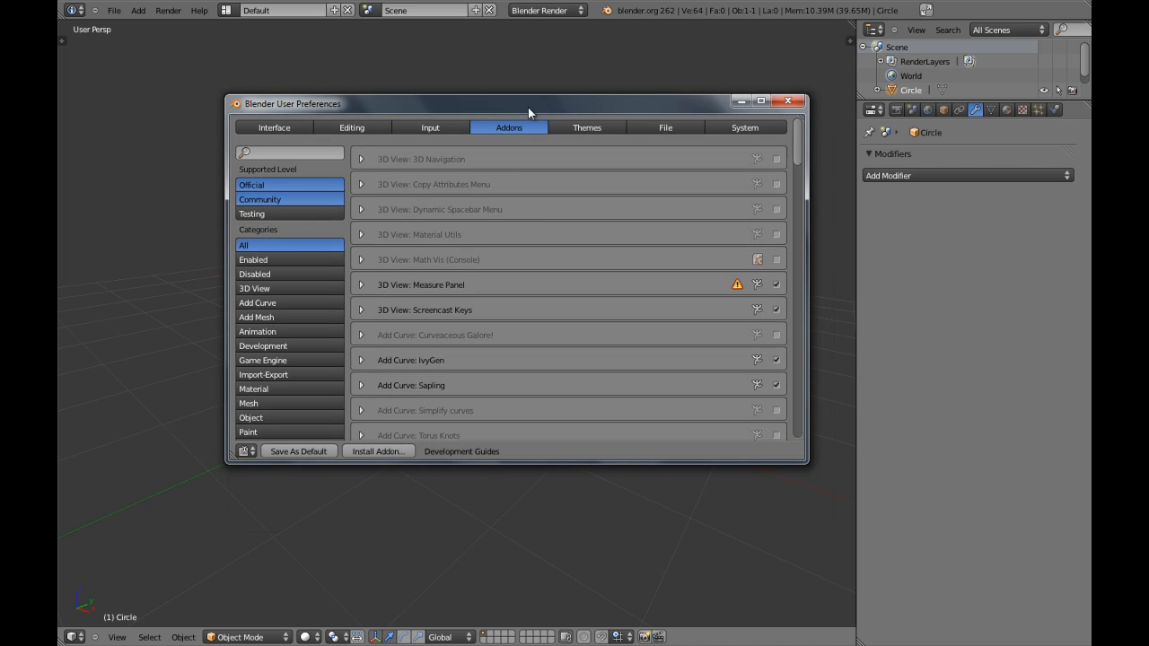
{"action": "left_click", "coordinate": [304, 215]}
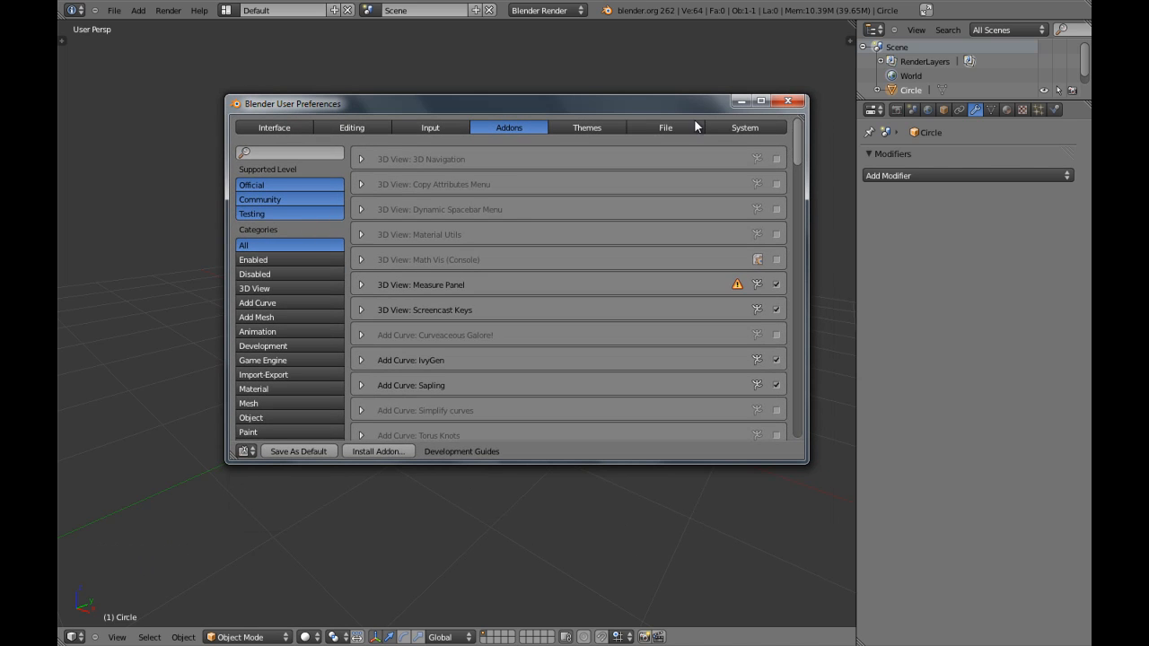
{"action": "left_click", "coordinate": [308, 153]}
{"action": "type", "text": "tool"}
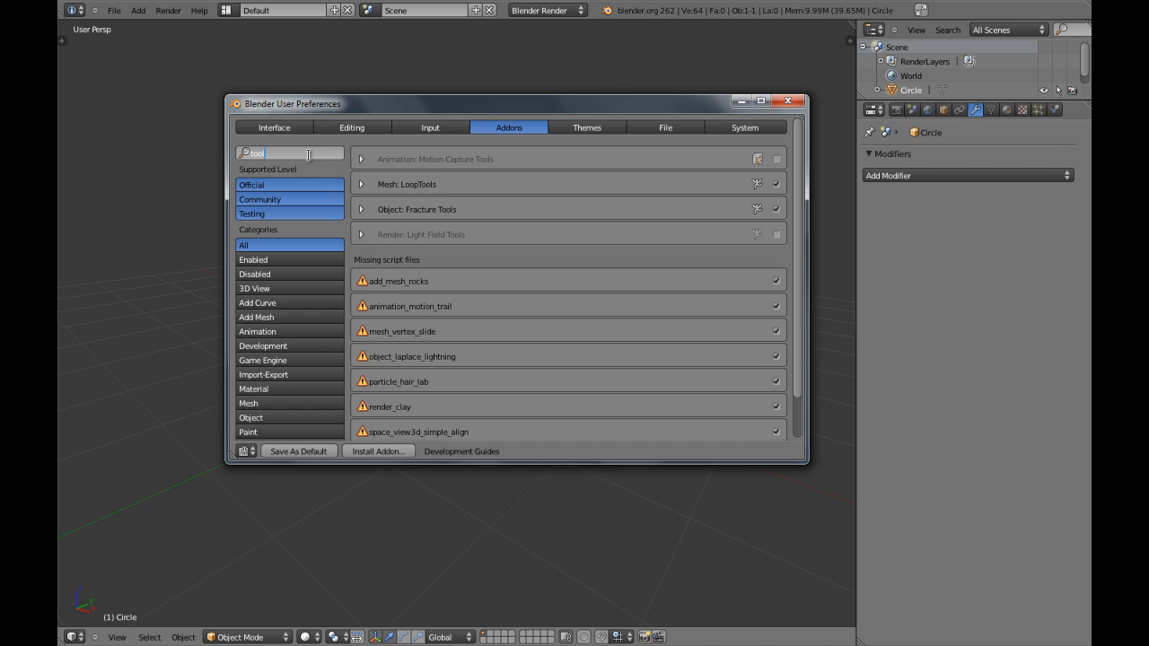
{"action": "type", "text": "loop"}
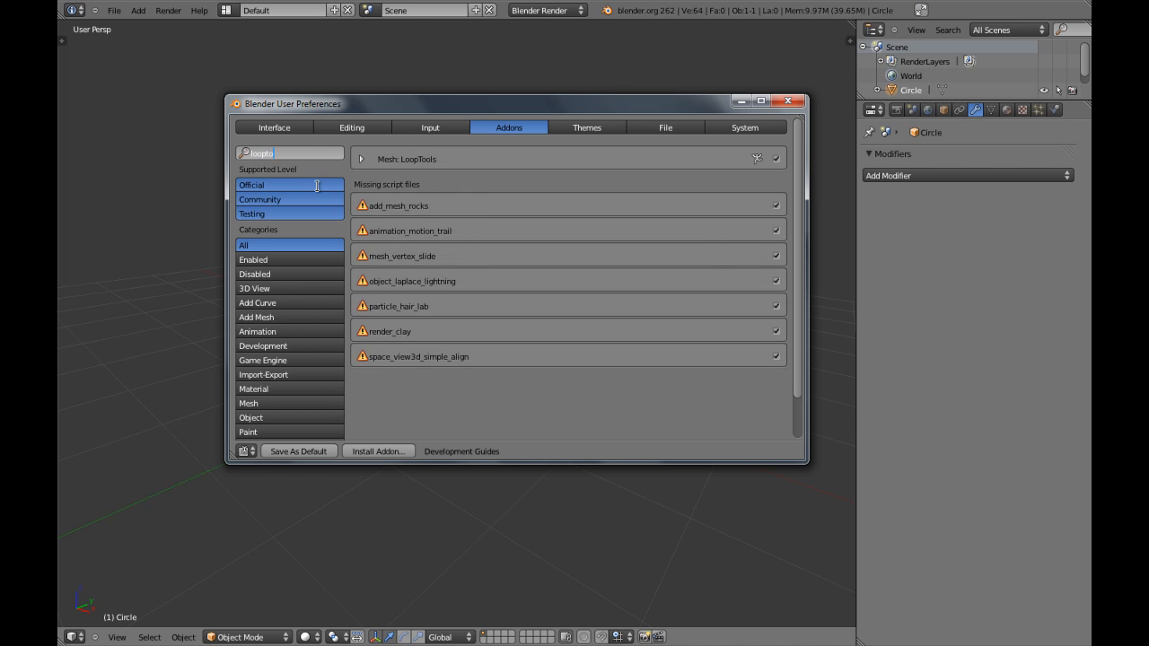
{"action": "key", "text": "Return"}
Step: Expand the details of the Mesh: LoopTools add-on, check that it is enabled, and close the preferences
{"action": "left_click", "coordinate": [364, 157]}
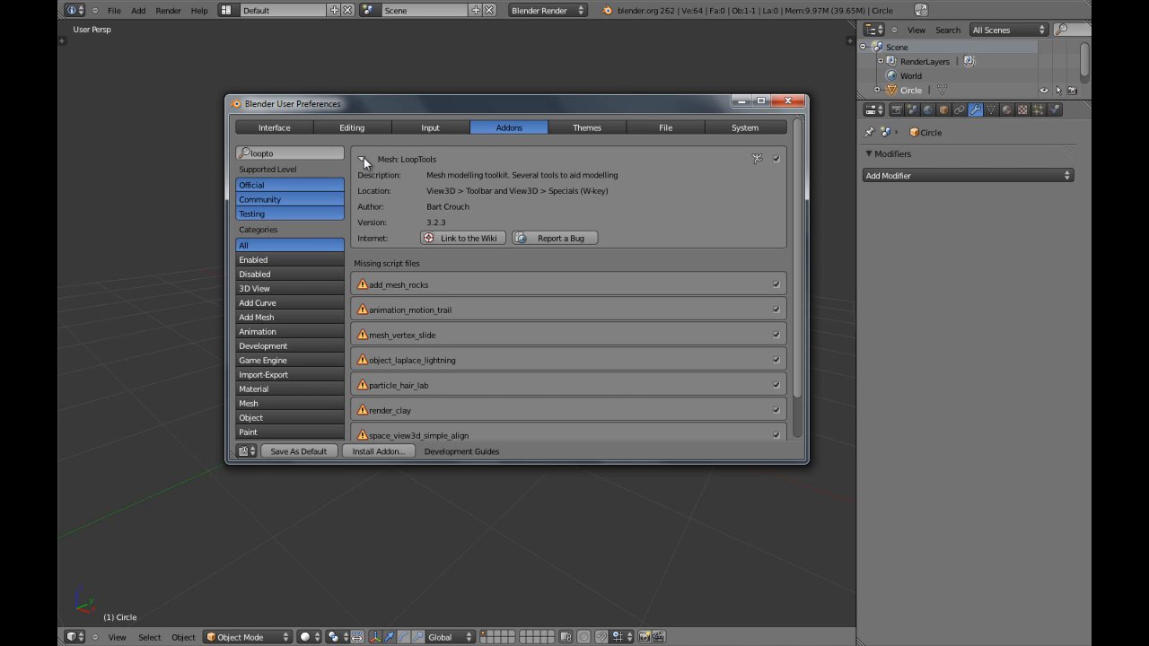
{"action": "left_click_drag", "start_coordinate": [526, 105], "coordinate": [498, 206]}
{"action": "left_click", "coordinate": [709, 257]}
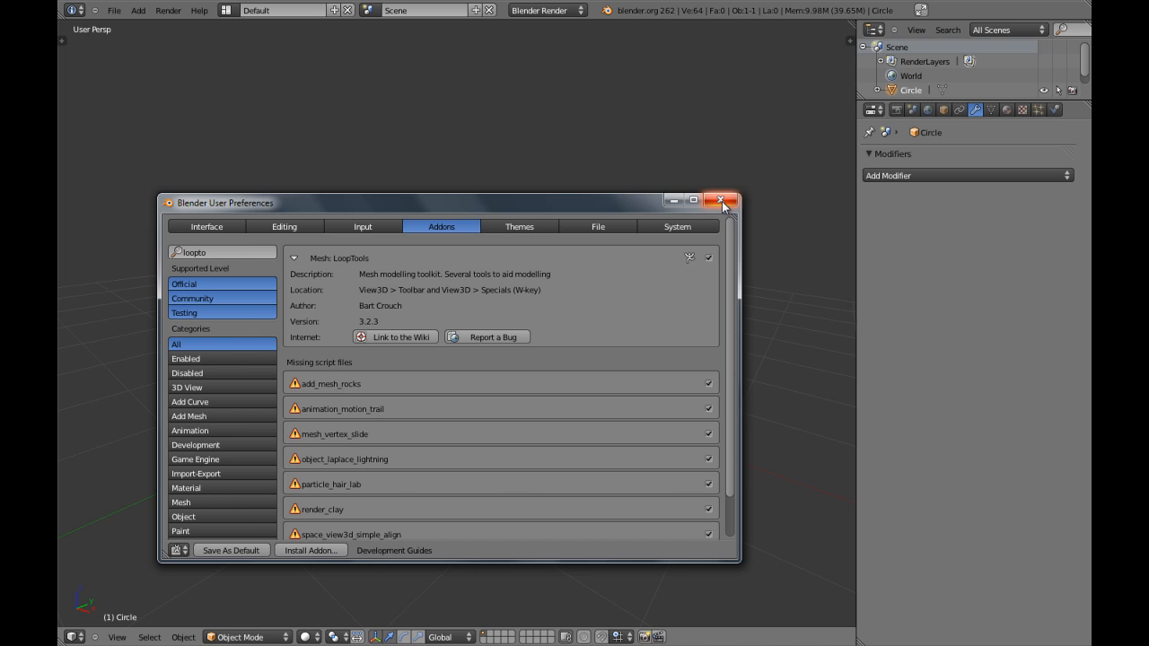
{"action": "left_click", "coordinate": [722, 202]}
{"action": "middle_click_drag", "start_coordinate": [579, 325], "coordinate": [584, 302]}
{"action": "middle_click_drag", "start_coordinate": [490, 349], "coordinate": [527, 357]}
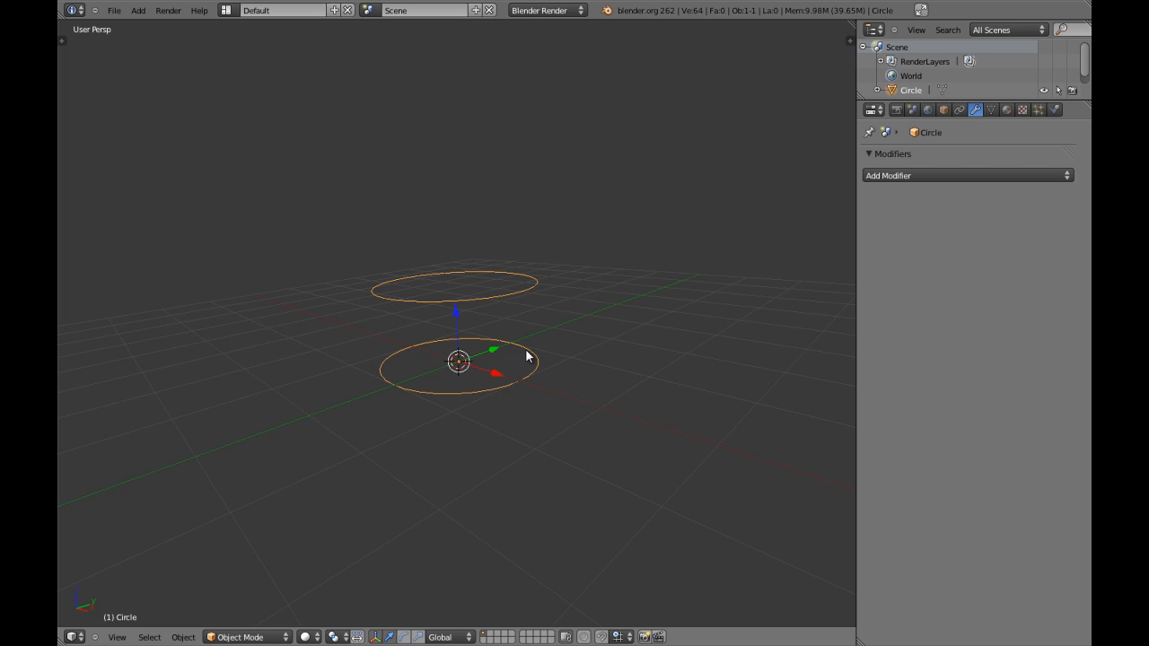
{"action": "middle_click_drag", "start_coordinate": [517, 391], "coordinate": [482, 453]}
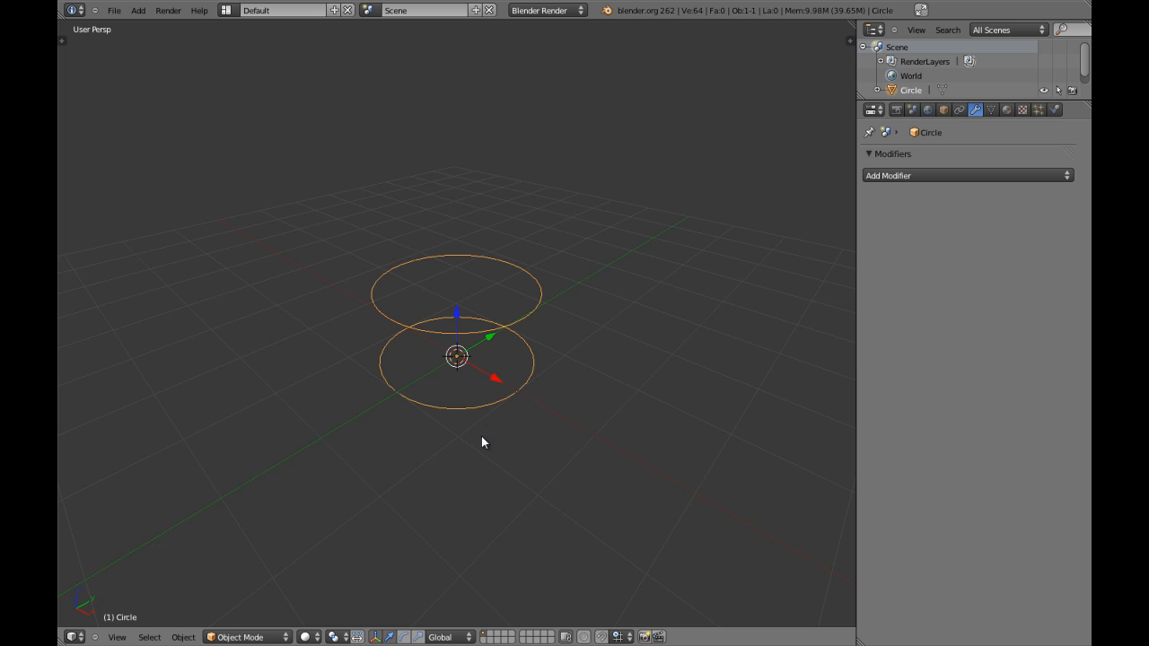
{"action": "middle_click_drag", "start_coordinate": [467, 378], "coordinate": [445, 434]}
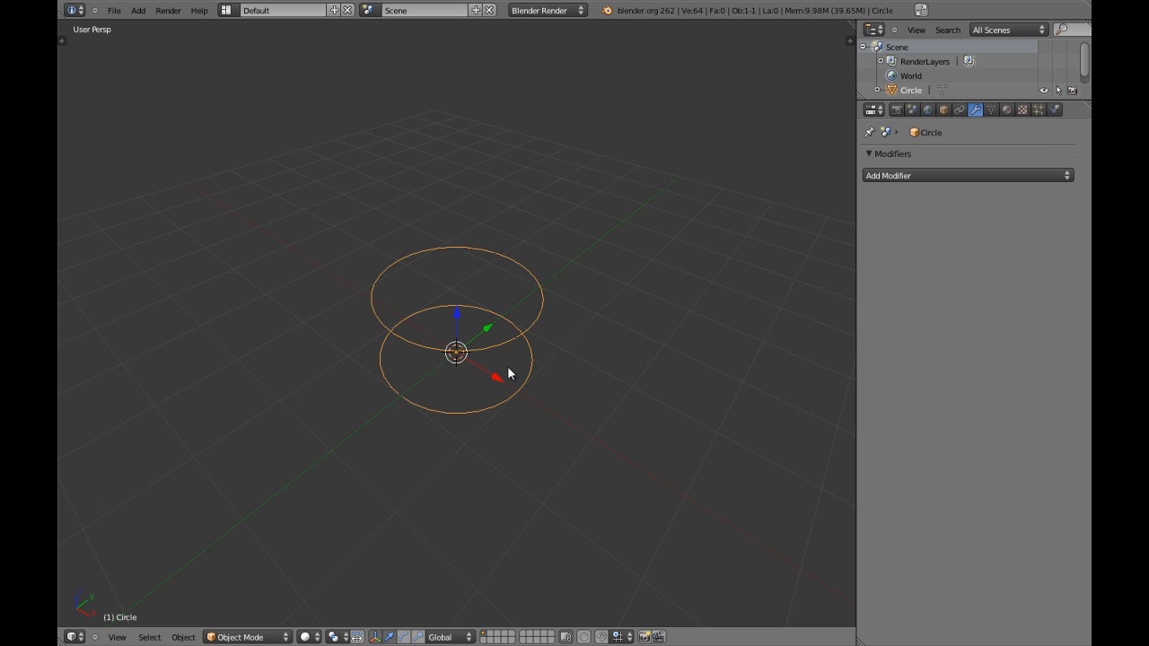
{"action": "scroll", "coordinate": [470, 376], "scroll_direction": "up", "scroll_amount": 3}
{"action": "middle_click_drag", "start_coordinate": [472, 374], "coordinate": [451, 348]}
{"action": "scroll", "coordinate": [474, 366], "scroll_direction": "down", "scroll_amount": 3}
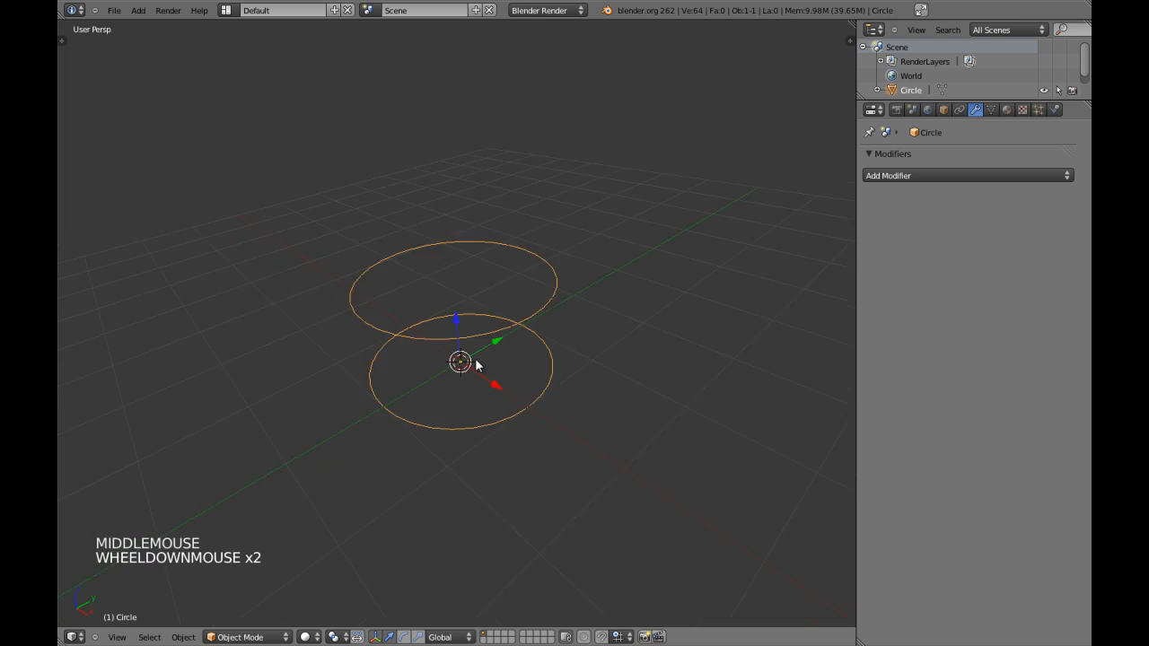
Step: Enter Edit Mode with vertex selection and select the loops of both circles
{"action": "key", "text": "Tab"}
{"action": "key", "text": "a"}
{"action": "key", "text": "a"}
{"action": "scroll", "coordinate": [473, 355], "scroll_direction": "up", "scroll_amount": 3}
{"action": "key", "text": "ctrl+Tab"}
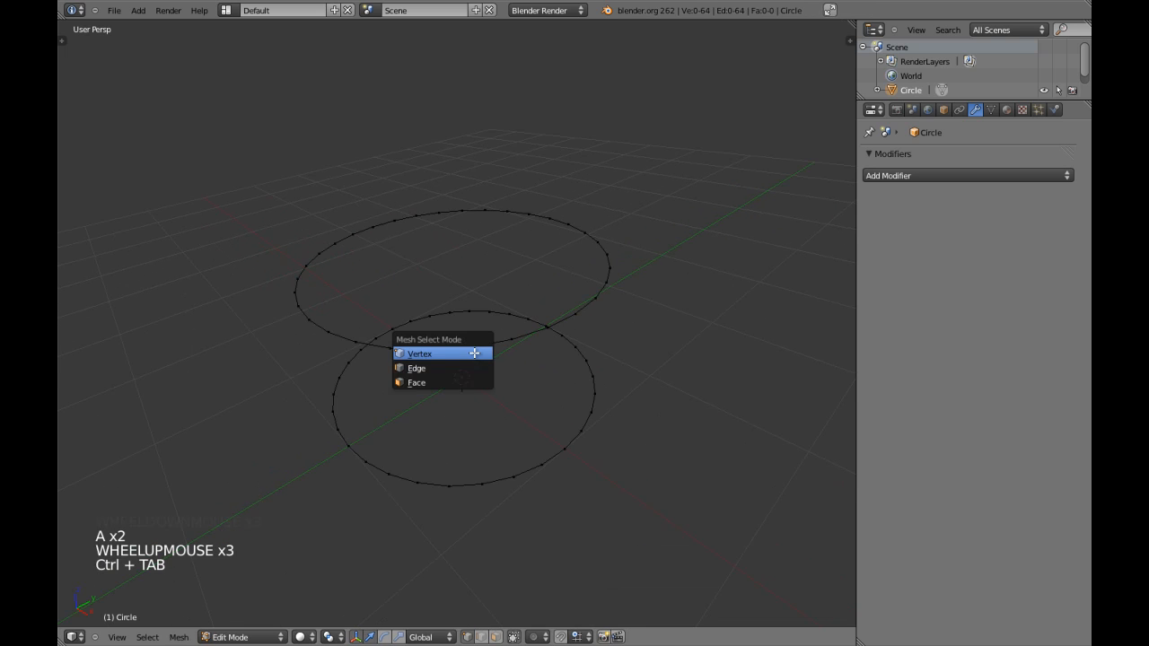
{"action": "left_click", "coordinate": [472, 353]}
{"action": "right_click", "coordinate": [467, 209], "text": "alt+shift"}
{"action": "right_click", "coordinate": [458, 310], "text": "alt+shift"}
Step: Bridge the two selected circles with LoopTools Bridge, inspect the resulting wall, and undo the bridge
{"action": "middle_click_drag", "start_coordinate": [490, 354], "coordinate": [529, 336]}
{"action": "scroll", "coordinate": [528, 329], "scroll_direction": "down", "scroll_amount": 4}
{"action": "scroll", "coordinate": [528, 338], "scroll_direction": "up", "scroll_amount": 6}
{"action": "scroll", "coordinate": [528, 339], "scroll_direction": "down", "scroll_amount": 5}
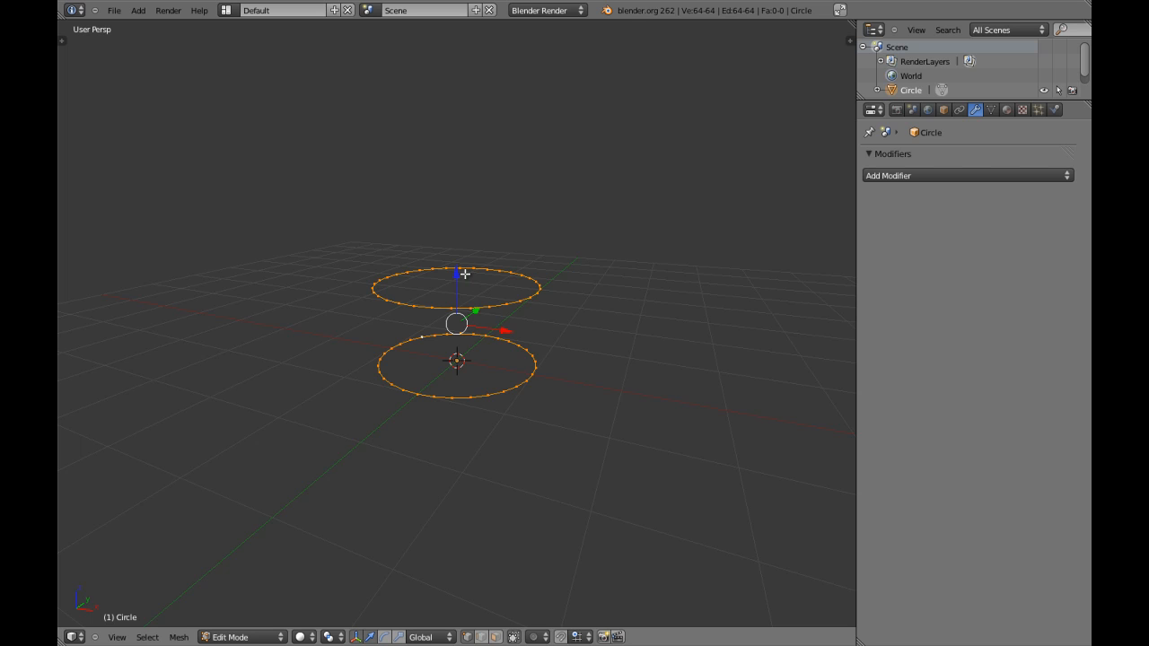
{"action": "middle_click_drag", "start_coordinate": [409, 202], "coordinate": [480, 282]}
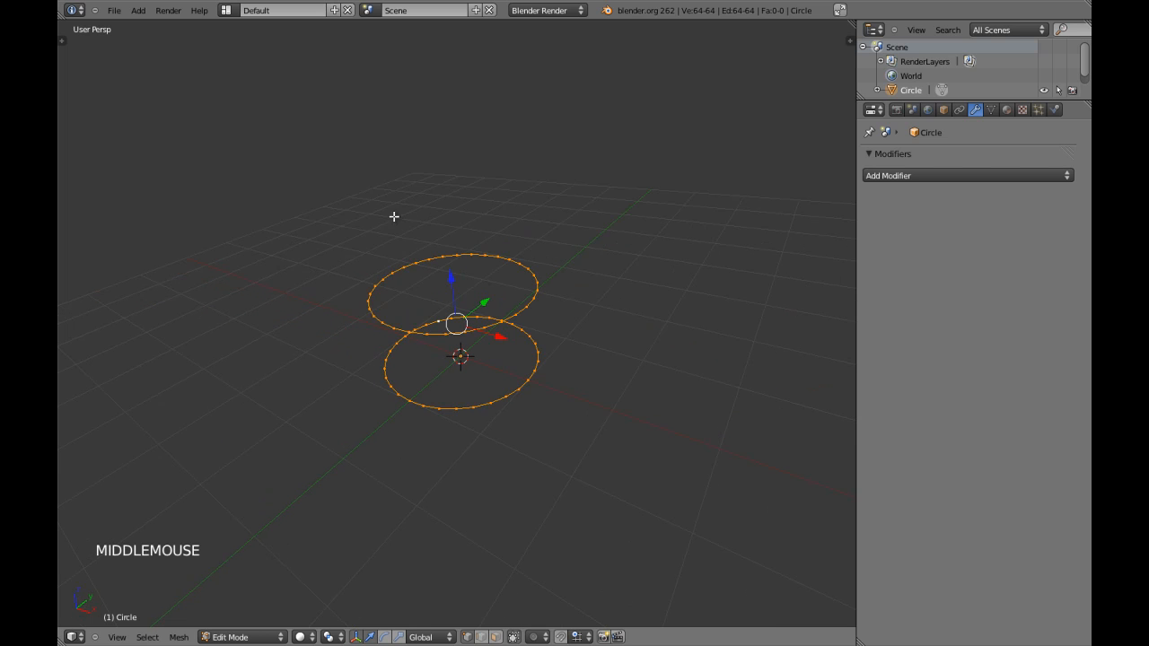
{"action": "key", "text": "w"}
{"action": "mouse_move", "coordinate": [373, 155]}
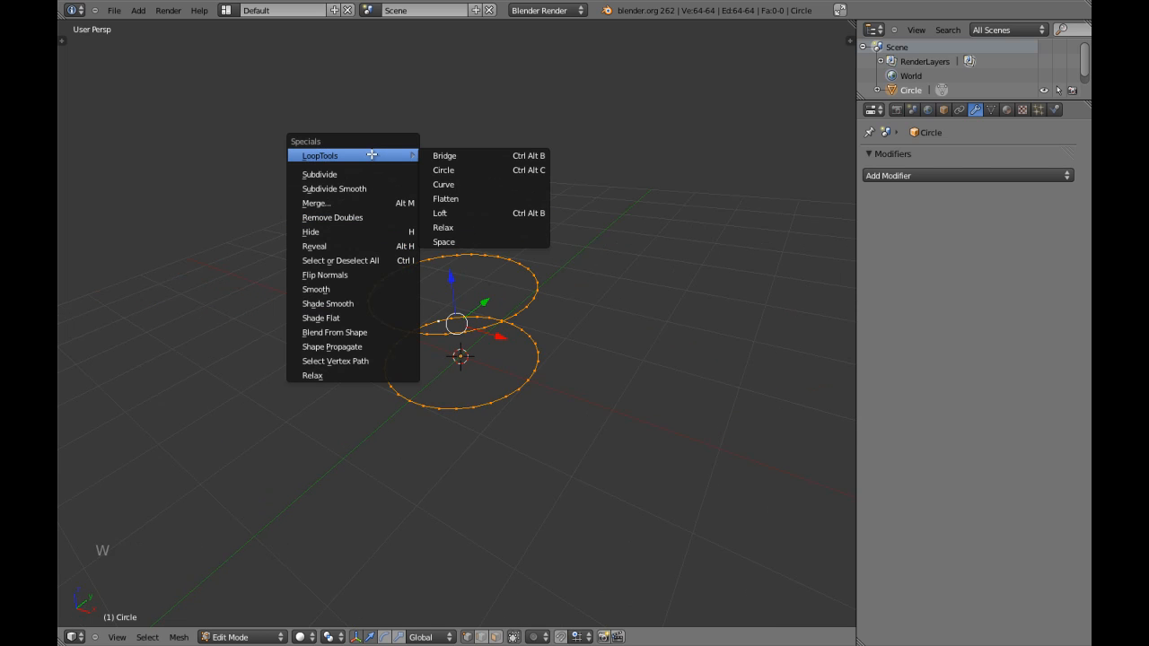
{"action": "left_click", "coordinate": [470, 156]}
{"action": "scroll", "coordinate": [534, 348], "scroll_direction": "up", "scroll_amount": 3}
{"action": "mouse_move", "coordinate": [534, 348]}
{"action": "middle_mouse_down"}
{"action": "mouse_move", "coordinate": [579, 297]}
{"action": "mouse_move", "coordinate": [530, 337]}
{"action": "middle_mouse_up"}
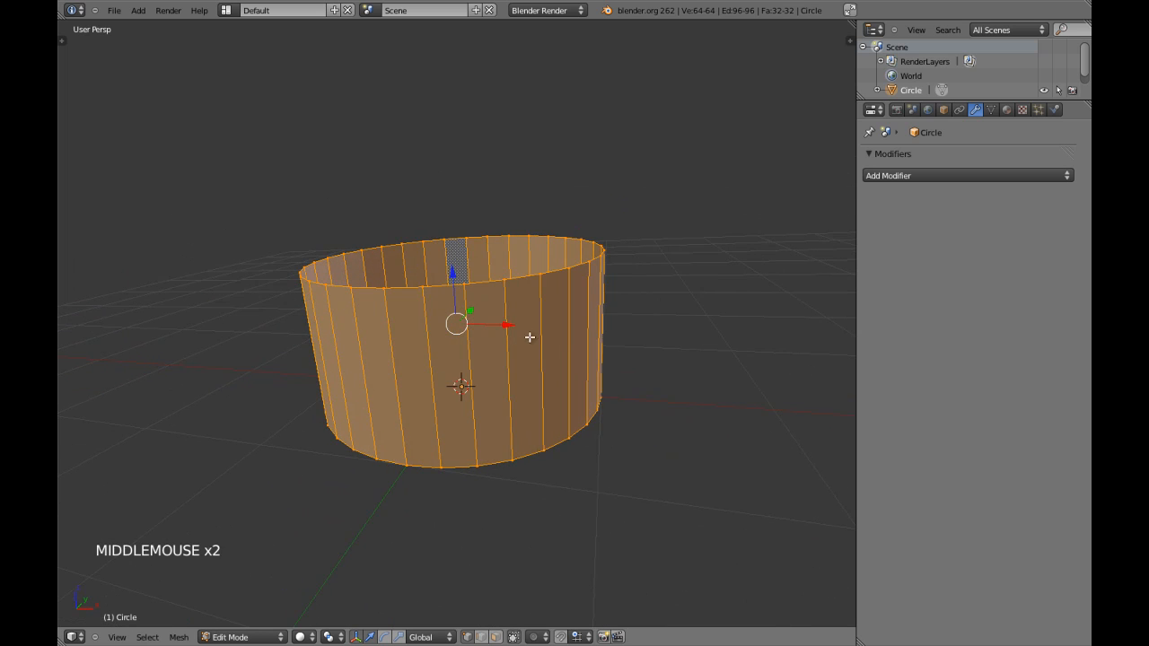
{"action": "key", "text": "ctrl+z"}
Step: Clear the selection and select the upper and lower circle loops again
{"action": "key", "text": "a"}
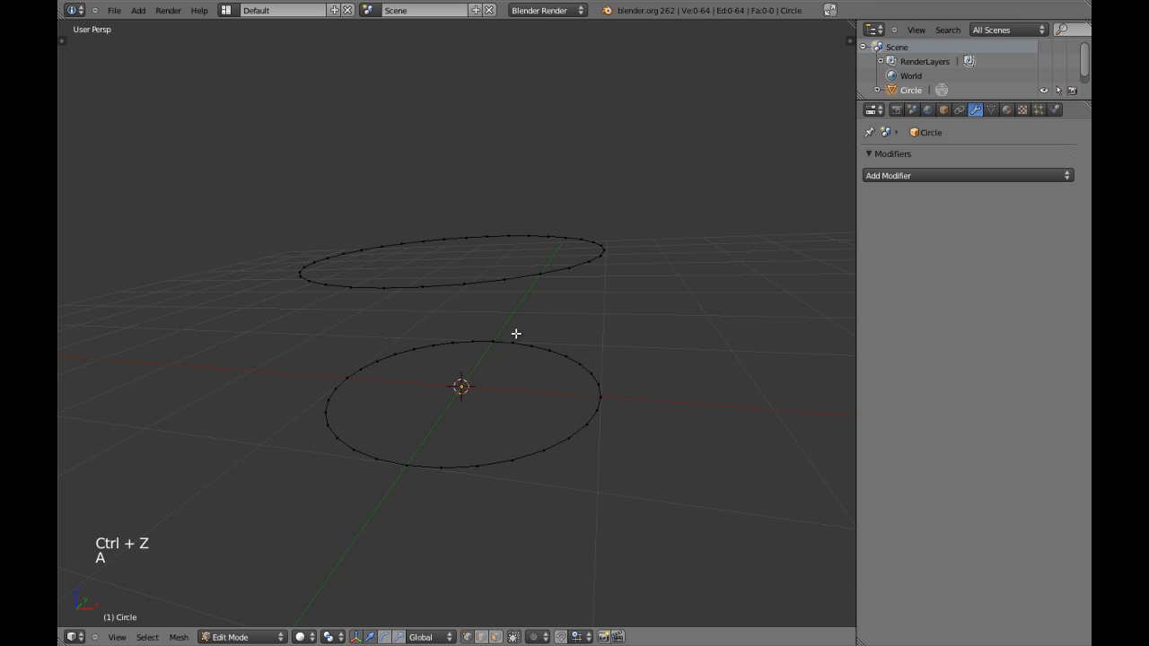
{"action": "key", "text": "z"}
{"action": "key", "text": "ctrl+Tab"}
{"action": "key", "text": "a"}
{"action": "key", "text": "a"}
{"action": "right_click", "coordinate": [482, 282], "text": "alt+shift"}
{"action": "middle_click_drag", "start_coordinate": [482, 281], "coordinate": [501, 323]}
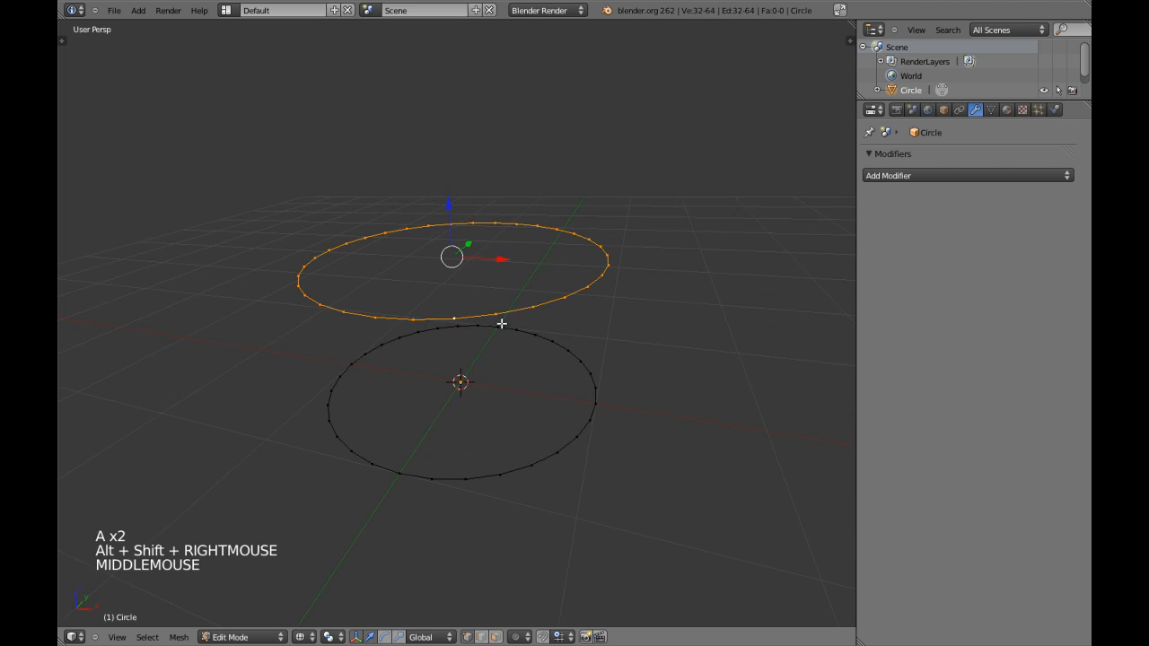
{"action": "right_click", "coordinate": [516, 471], "text": "alt+shift"}
{"action": "middle_click_drag", "start_coordinate": [515, 471], "coordinate": [505, 400]}
{"action": "key", "text": "z"}
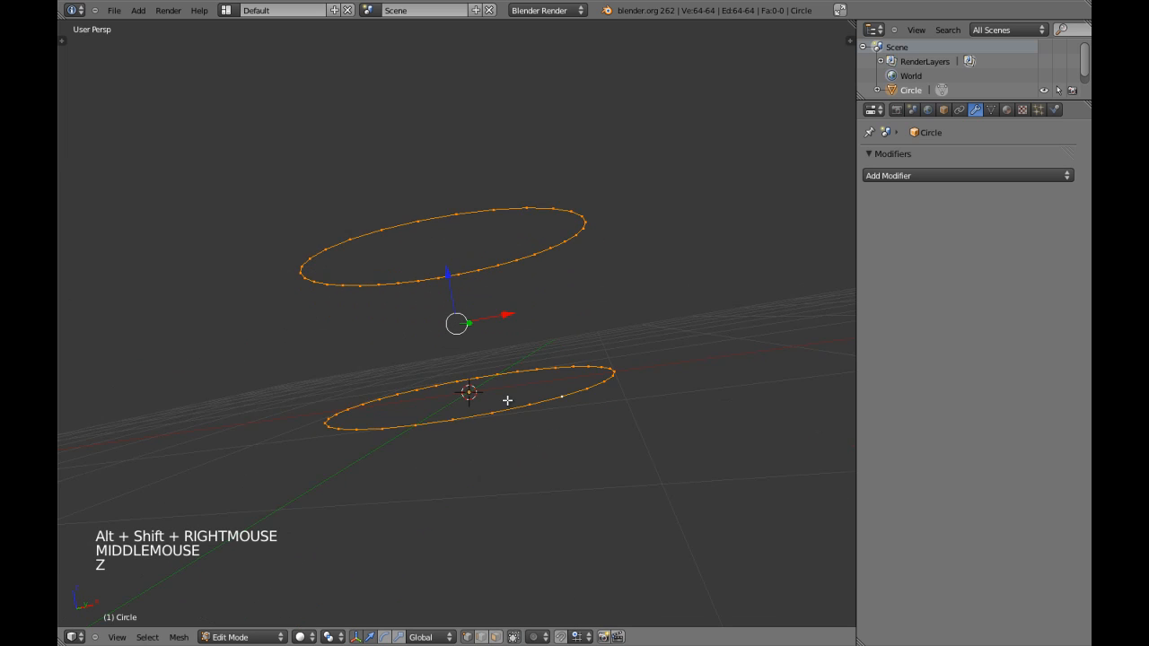
Step: Run LoopTools Bridge on both loops once more and undo it
{"action": "key", "text": "w"}
{"action": "mouse_move", "coordinate": [508, 392]}
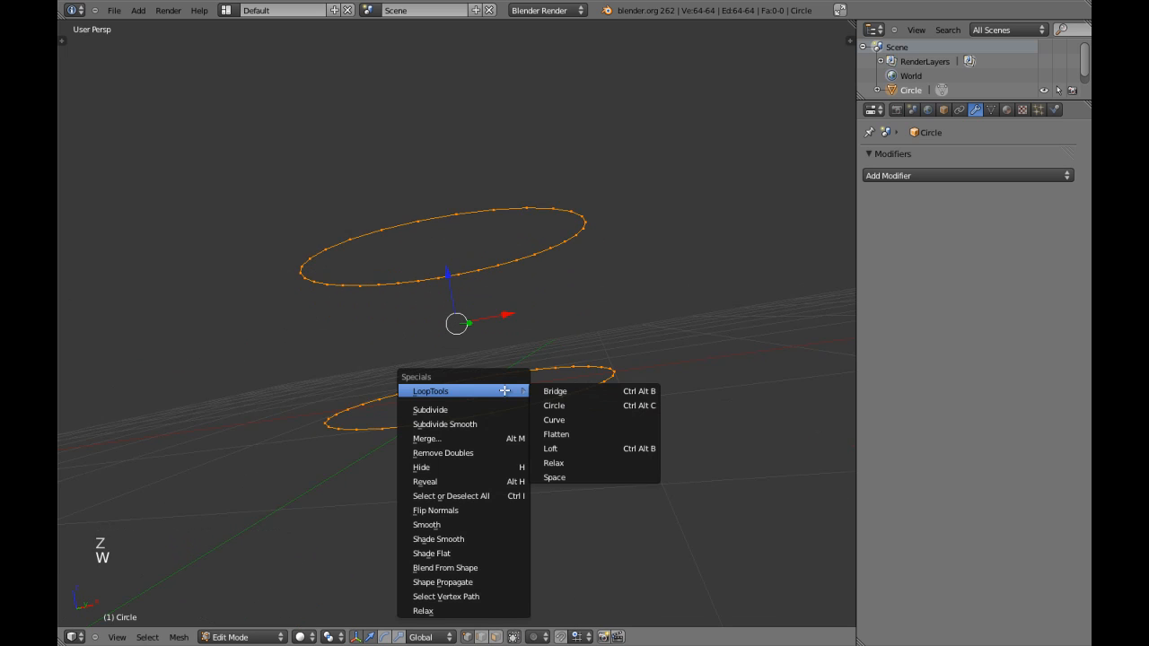
{"action": "left_click", "coordinate": [555, 392]}
{"action": "middle_click_drag", "start_coordinate": [577, 329], "coordinate": [552, 364]}
{"action": "key", "text": "ctrl+z"}
Step: Select one edge of the upper circle with the two lower-circle vertices beneath it, and fill them with a quad face
{"action": "key", "text": "ctrl+Tab"}
{"action": "right_click", "coordinate": [477, 303]}
{"action": "key", "text": "ctrl+Tab"}
{"action": "left_click", "coordinate": [453, 316]}
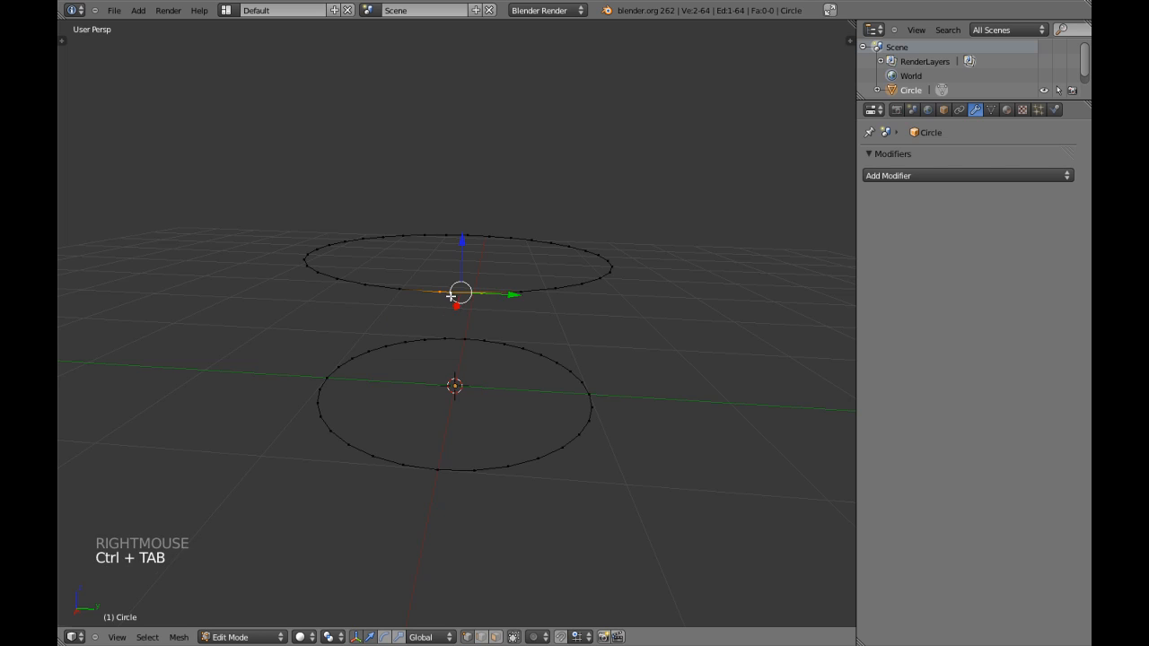
{"action": "right_click", "coordinate": [439, 467], "text": "shift"}
{"action": "right_click", "coordinate": [472, 471], "text": "shift"}
{"action": "key", "text": "f"}
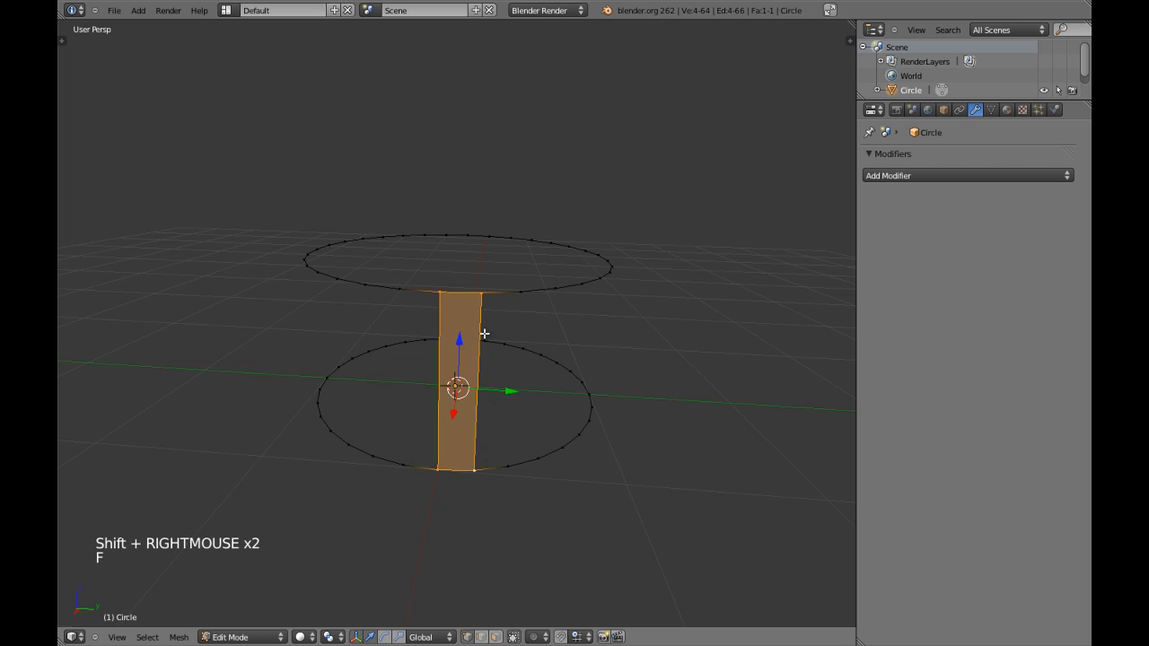
Step: Fill two more quad faces between the circles, continuing next to the first face
{"action": "right_click", "coordinate": [485, 312]}
{"action": "right_click", "coordinate": [484, 313]}
{"action": "right_click", "coordinate": [476, 298], "text": "shift"}
{"action": "right_click", "coordinate": [521, 292], "text": "shift"}
{"action": "right_click", "coordinate": [508, 467], "text": "shift"}
{"action": "key", "text": "f"}
{"action": "right_click", "coordinate": [508, 467]}
{"action": "right_click", "coordinate": [520, 293], "text": "shift"}
{"action": "right_click", "coordinate": [550, 289], "text": "shift"}
{"action": "right_click", "coordinate": [539, 456], "text": "shift"}
{"action": "key", "text": "f"}
Step: Extend the wall with the fourth and fifth quad faces, each built from four neighbouring vertices
{"action": "right_click", "coordinate": [538, 457]}
{"action": "right_click", "coordinate": [556, 288], "text": "shift"}
{"action": "right_click", "coordinate": [580, 284], "text": "shift"}
{"action": "right_click", "coordinate": [584, 440], "text": "shift"}
{"action": "key", "text": "f"}
{"action": "middle_click_drag", "start_coordinate": [595, 449], "coordinate": [489, 469]}
{"action": "right_click", "coordinate": [492, 472]}
{"action": "right_click", "coordinate": [518, 305], "text": "shift"}
{"action": "right_click", "coordinate": [540, 305], "text": "shift"}
{"action": "right_click", "coordinate": [512, 465], "text": "shift"}
{"action": "key", "text": "f"}
Step: Add the sixth quad face at the end of the wall between the two circles
{"action": "right_click", "coordinate": [491, 472]}
{"action": "right_click", "coordinate": [522, 467], "text": "shift"}
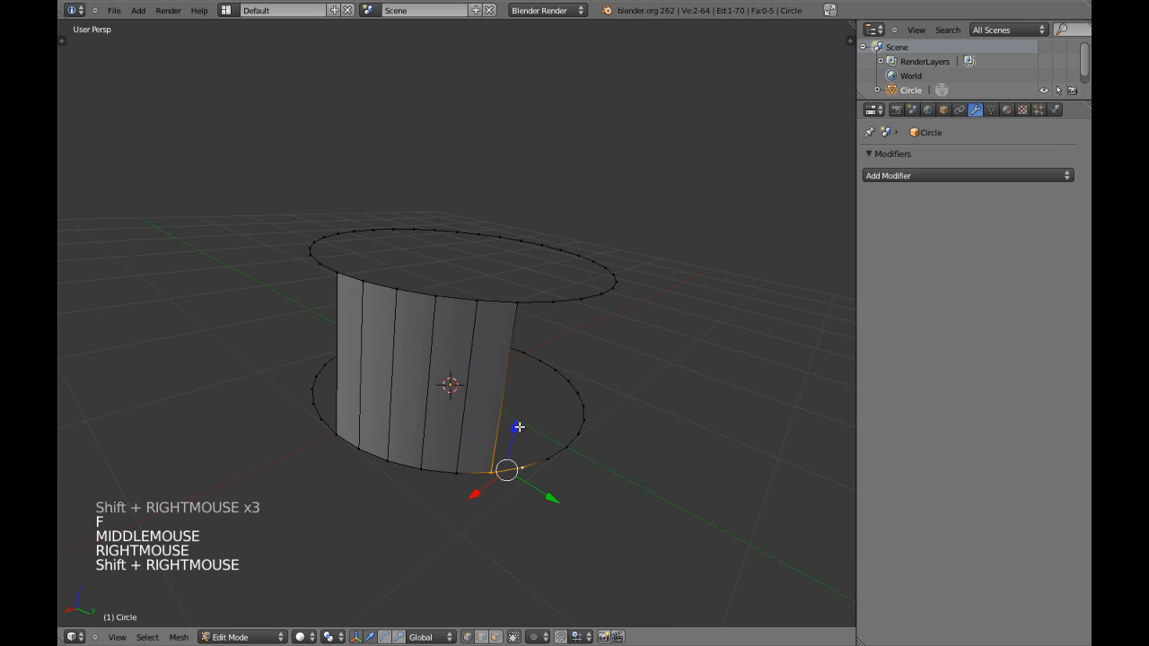
{"action": "right_click", "coordinate": [517, 303], "text": "shift"}
{"action": "right_click", "coordinate": [553, 301], "text": "shift"}
{"action": "key", "text": "f"}
Step: Try to delete the six wall faces by selecting them as a face loop, and undo the deletion
{"action": "key", "text": "a"}
{"action": "key", "text": "ctrl+Tab"}
{"action": "left_click", "coordinate": [521, 429]}
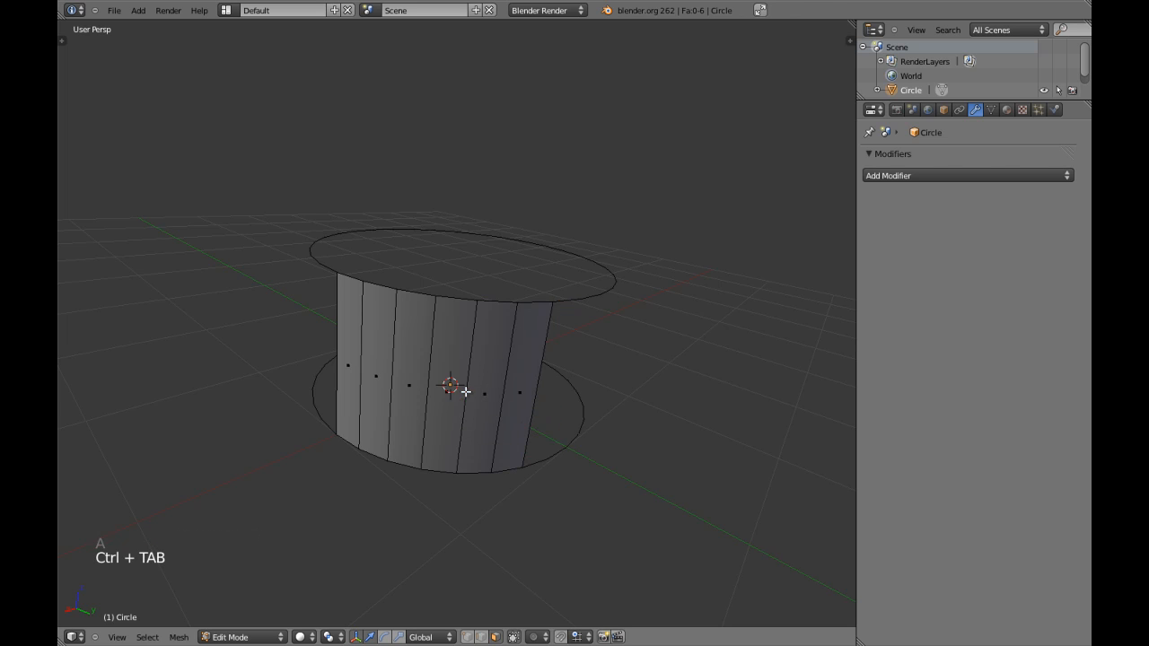
{"action": "right_click", "coordinate": [457, 388], "text": "alt+shift"}
{"action": "key", "text": "x"}
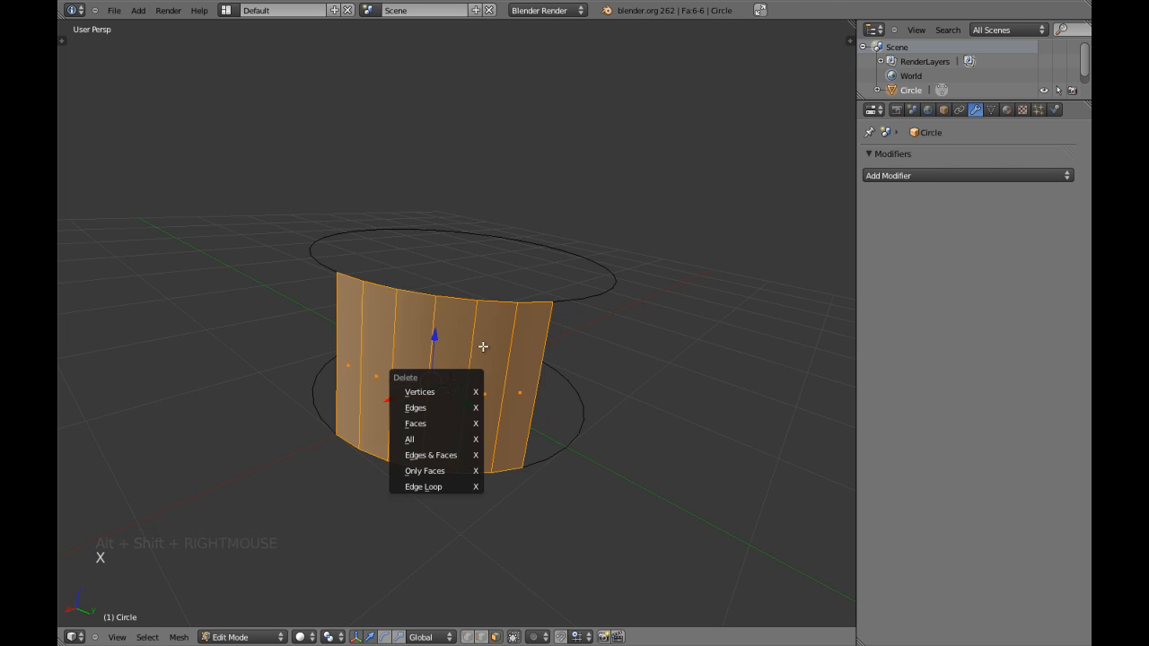
{"action": "left_click", "coordinate": [443, 411]}
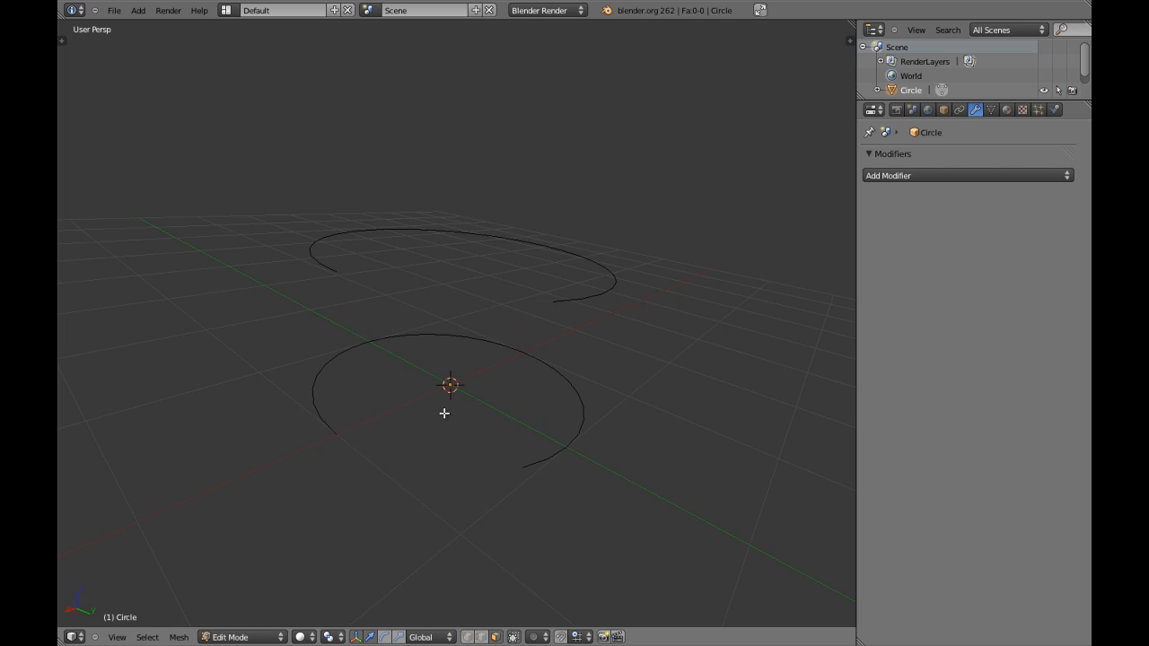
{"action": "key", "text": "ctrl+z"}
Step: Select the ring of vertical wall edges in edge select mode and delete it, keeping both circles
{"action": "key", "text": "ctrl+Tab"}
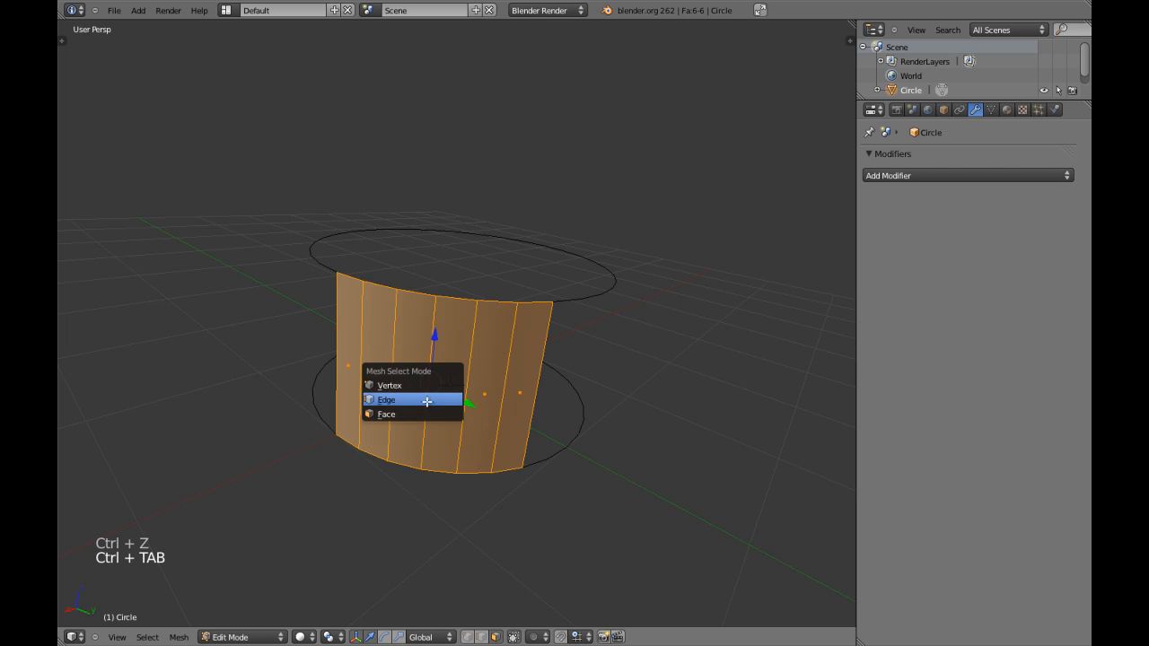
{"action": "left_click", "coordinate": [427, 402]}
{"action": "key", "text": "a"}
{"action": "right_click", "coordinate": [398, 377], "text": "ctrl+alt"}
{"action": "key", "text": "a"}
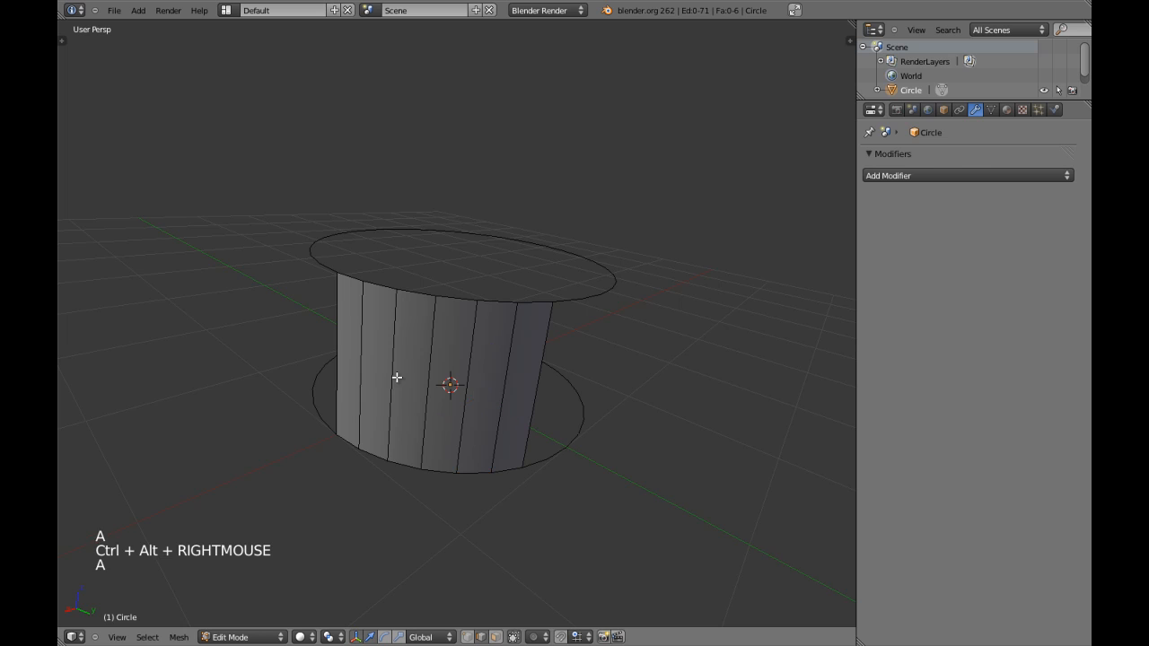
{"action": "right_click", "coordinate": [393, 376], "text": "alt"}
{"action": "key", "text": "a"}
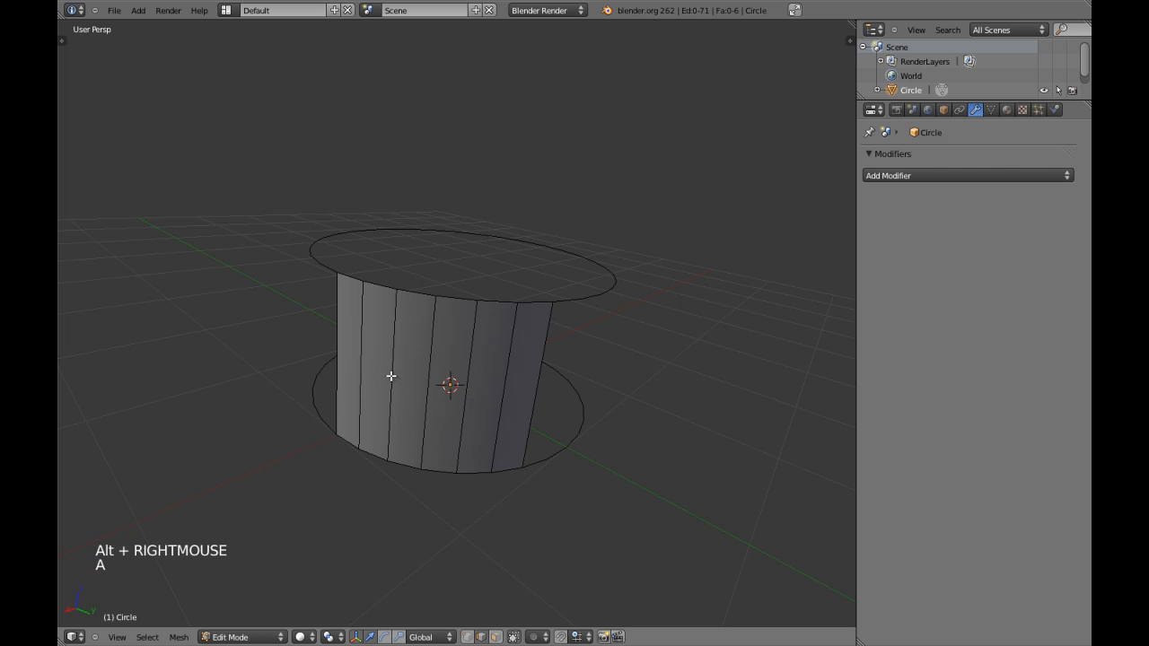
{"action": "right_click", "coordinate": [391, 377], "text": "ctrl+alt"}
{"action": "key", "text": "x"}
{"action": "left_click", "coordinate": [392, 377]}
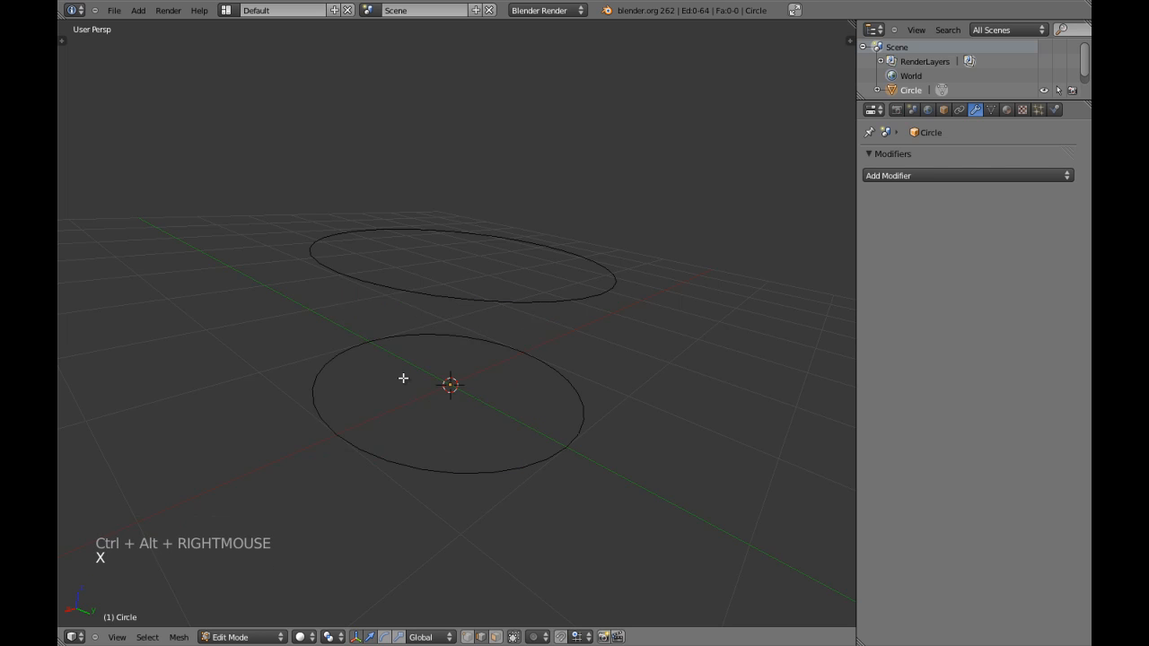
{"action": "key", "text": "ctrl+Tab"}
{"action": "key", "text": "a"}
{"action": "middle_click_drag", "start_coordinate": [431, 364], "coordinate": [515, 395]}
{"action": "key", "text": "a"}
{"action": "scroll", "coordinate": [410, 395], "scroll_direction": "down", "scroll_amount": 2}
{"action": "middle_click_drag", "start_coordinate": [410, 395], "coordinate": [482, 433]}
{"action": "scroll", "coordinate": [482, 432], "scroll_direction": "up", "scroll_amount": 2}
{"action": "key", "text": "l"}
{"action": "key", "text": "l"}
{"action": "key", "text": "l"}
{"action": "key", "text": "w"}
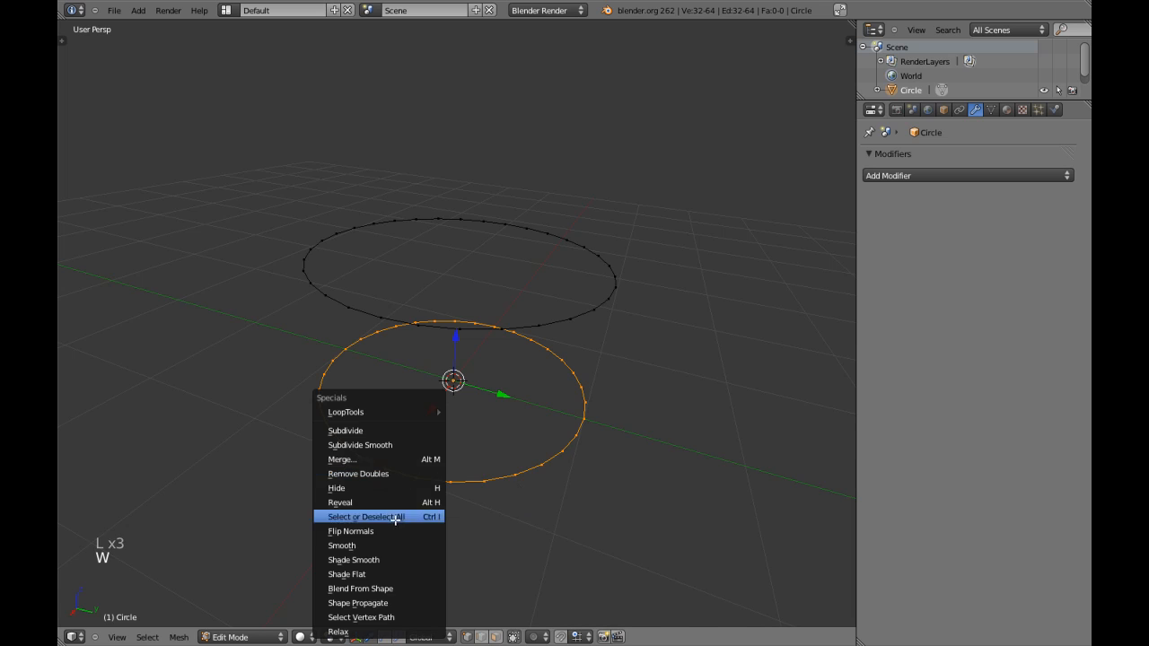
{"action": "key", "text": "Escape"}
{"action": "key", "text": "a"}
Step: Select both circle edge loops in edge select mode and bring up the LoopTools commands to view them
{"action": "key", "text": "ctrl+Tab"}
{"action": "left_click", "coordinate": [395, 510]}
{"action": "right_click", "coordinate": [406, 476], "text": "alt+shift"}
{"action": "right_click", "coordinate": [417, 327], "text": "alt+shift"}
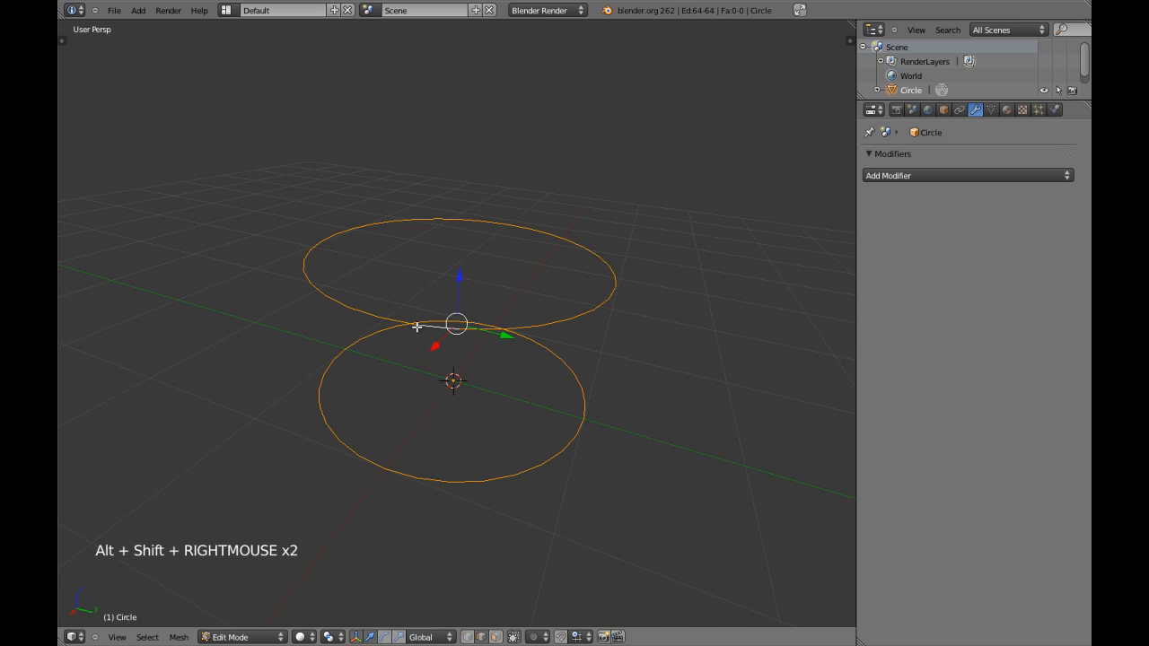
{"action": "key", "text": "w"}
{"action": "mouse_move", "coordinate": [407, 206]}
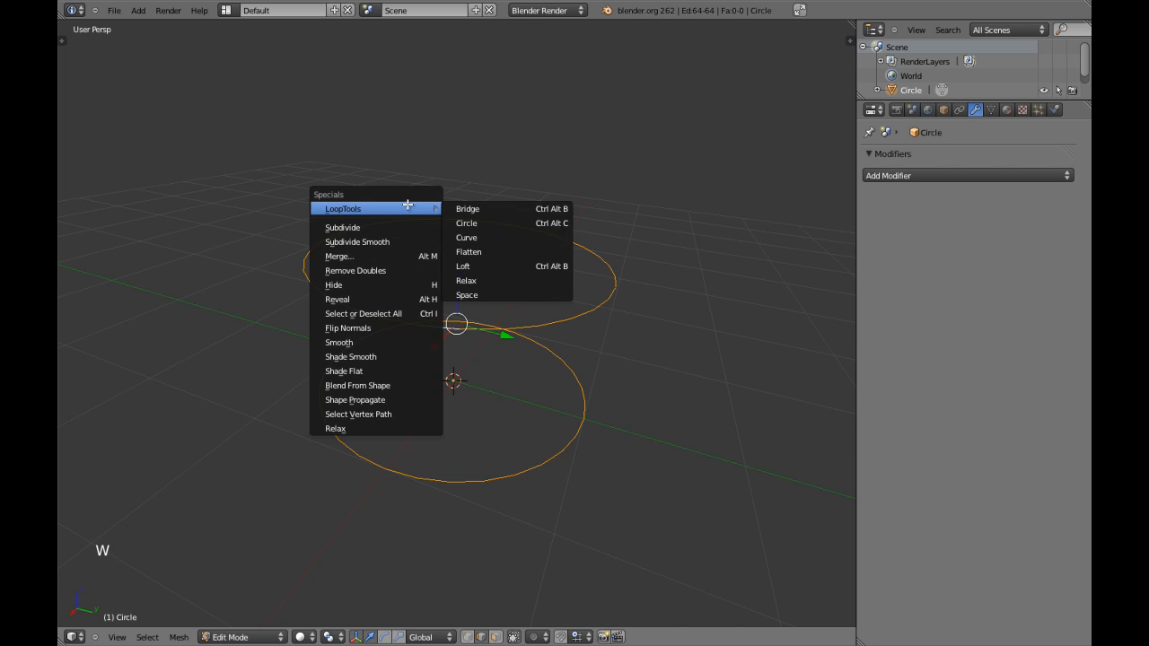
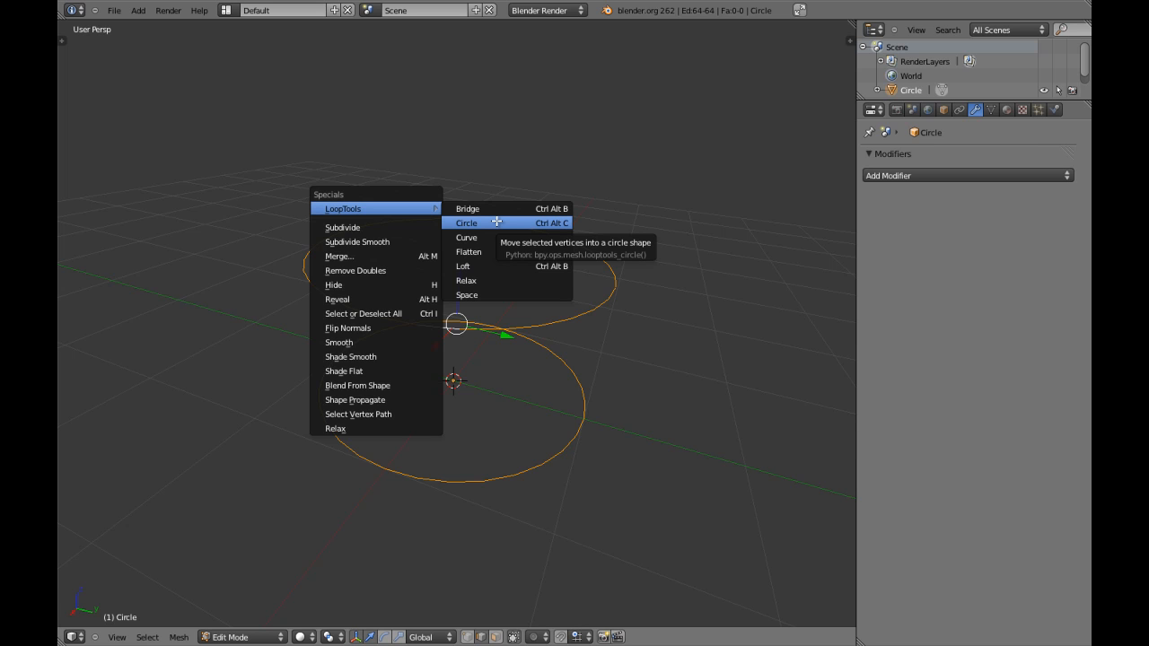
{"action": "right_click", "coordinate": [499, 221]}
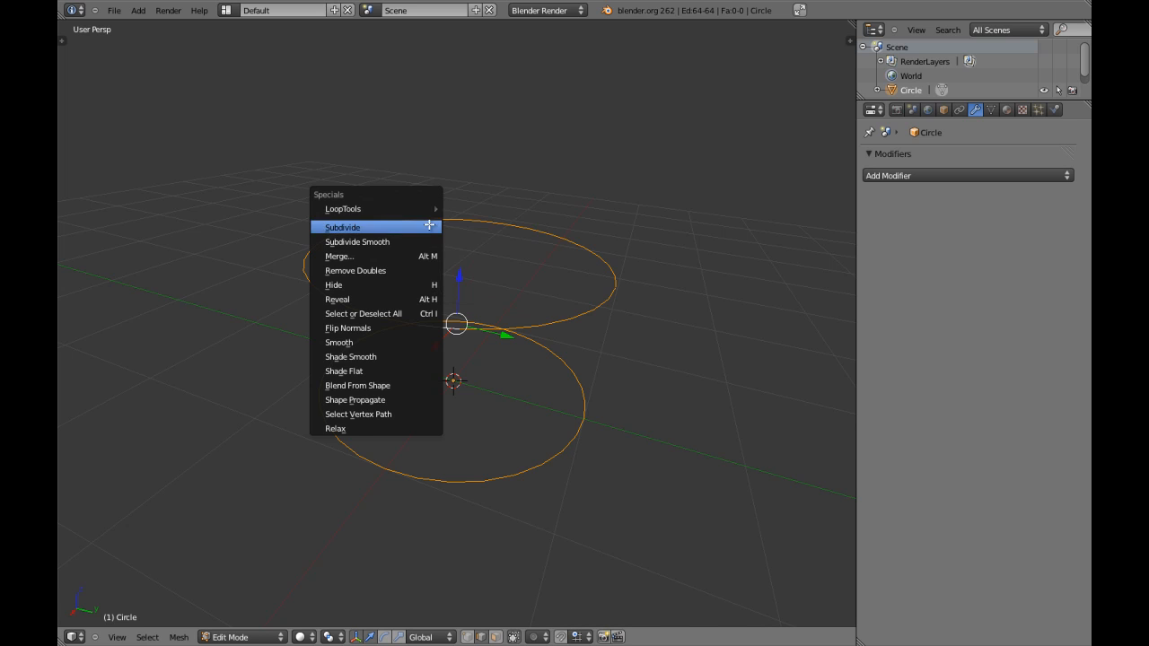
Step: Check the LoopTools add-on entry in the user preferences and close the preferences
{"action": "scroll", "coordinate": [583, 309], "scroll_direction": "down", "scroll_amount": 3}
{"action": "middle_click_drag", "start_coordinate": [582, 343], "coordinate": [534, 371]}
{"action": "scroll", "coordinate": [431, 392], "scroll_direction": "up", "scroll_amount": 4}
{"action": "middle_click_drag", "start_coordinate": [430, 392], "coordinate": [497, 395]}
{"action": "key", "text": "ctrl+alt+u"}
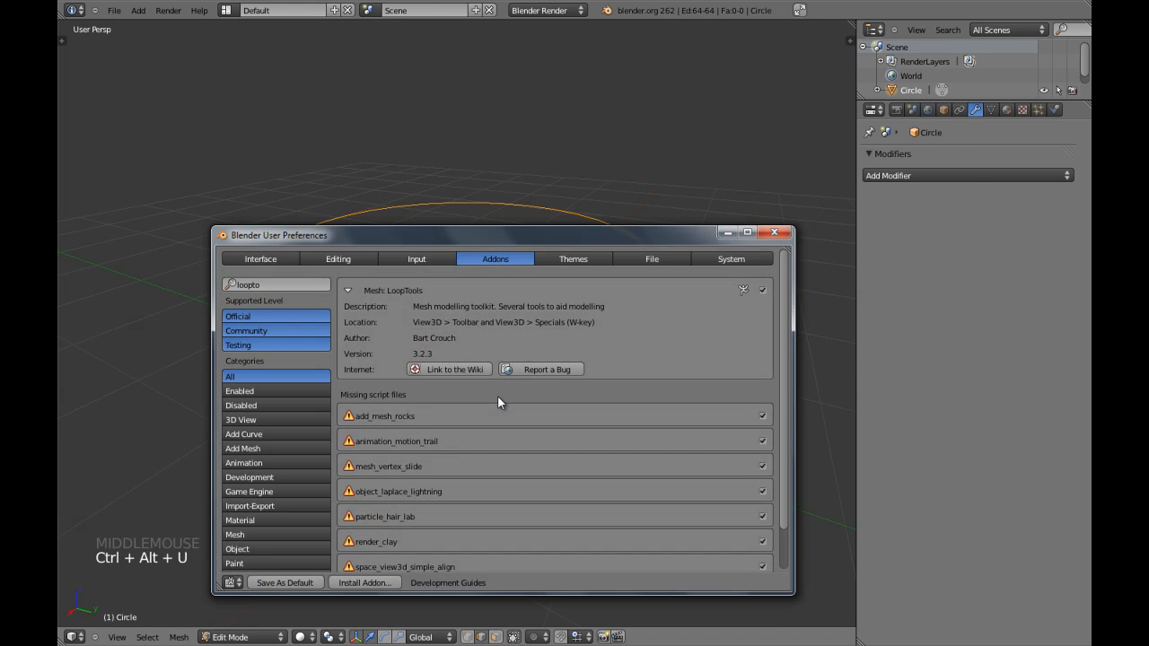
{"action": "left_click", "coordinate": [773, 233]}
{"action": "scroll", "coordinate": [582, 328], "scroll_direction": "up", "scroll_amount": 2}
{"action": "scroll", "coordinate": [583, 328], "scroll_direction": "down", "scroll_amount": 5}
{"action": "middle_click_drag", "start_coordinate": [582, 329], "coordinate": [509, 344]}
{"action": "scroll", "coordinate": [509, 343], "scroll_direction": "up", "scroll_amount": 2}
{"action": "scroll", "coordinate": [510, 343], "scroll_direction": "down", "scroll_amount": 2}
{"action": "key", "text": "Tab"}
{"action": "scroll", "coordinate": [511, 344], "scroll_direction": "up", "scroll_amount": 3}
{"action": "key", "text": "a"}
{"action": "key", "text": "a"}
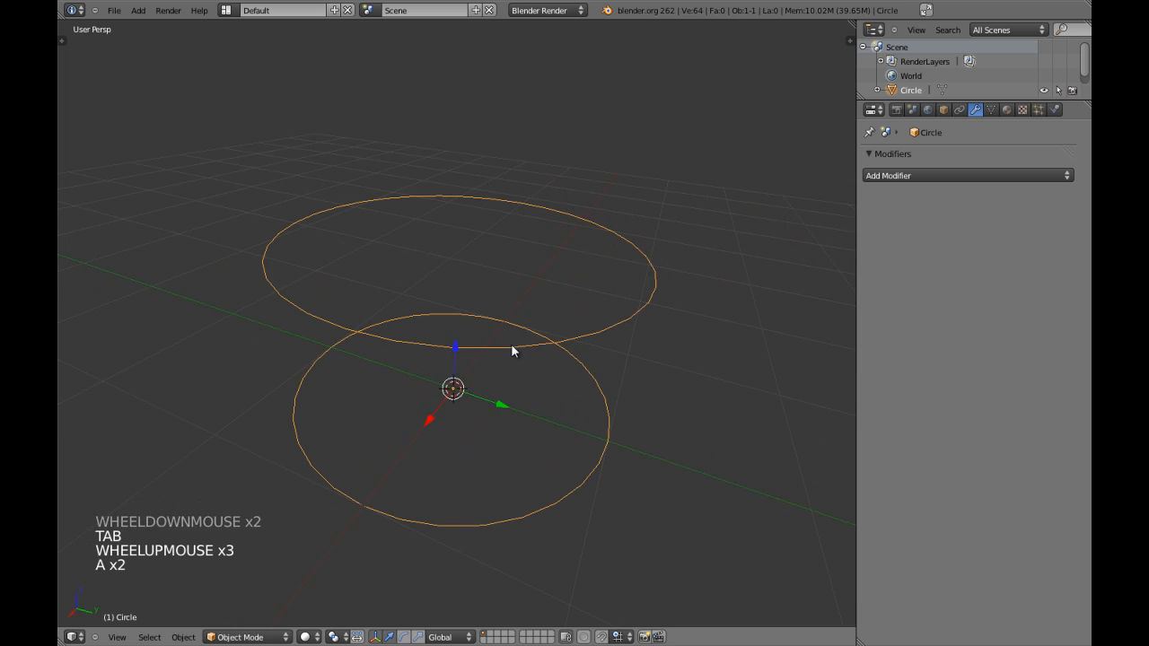
{"action": "key", "text": "ctrl+Tab"}
{"action": "key", "text": "ctrl+Tab"}
Step: Select all vertices of both circles in Edit Mode and connect them with the LoopTools Bridge command
{"action": "key", "text": "Tab"}
{"action": "key", "text": "a"}
{"action": "key", "text": "ctrl+Tab"}
{"action": "left_click", "coordinate": [492, 309]}
{"action": "key", "text": "a"}
{"action": "middle_click_drag", "start_coordinate": [494, 315], "coordinate": [436, 378]}
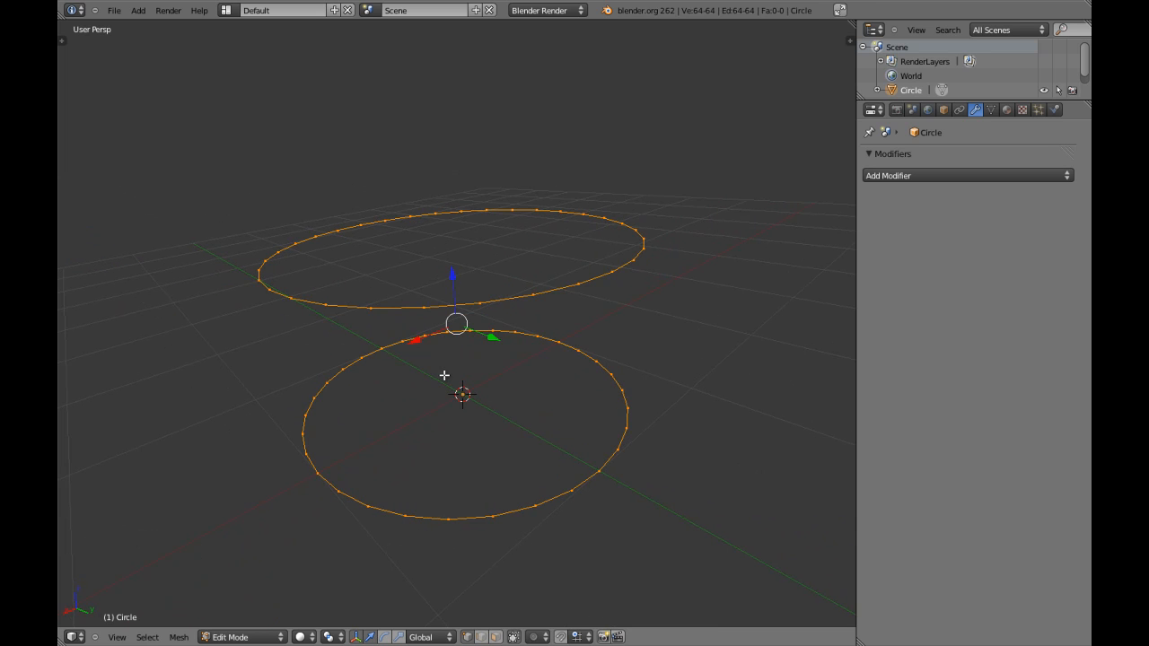
{"action": "key", "text": "ctrl+alt+b"}
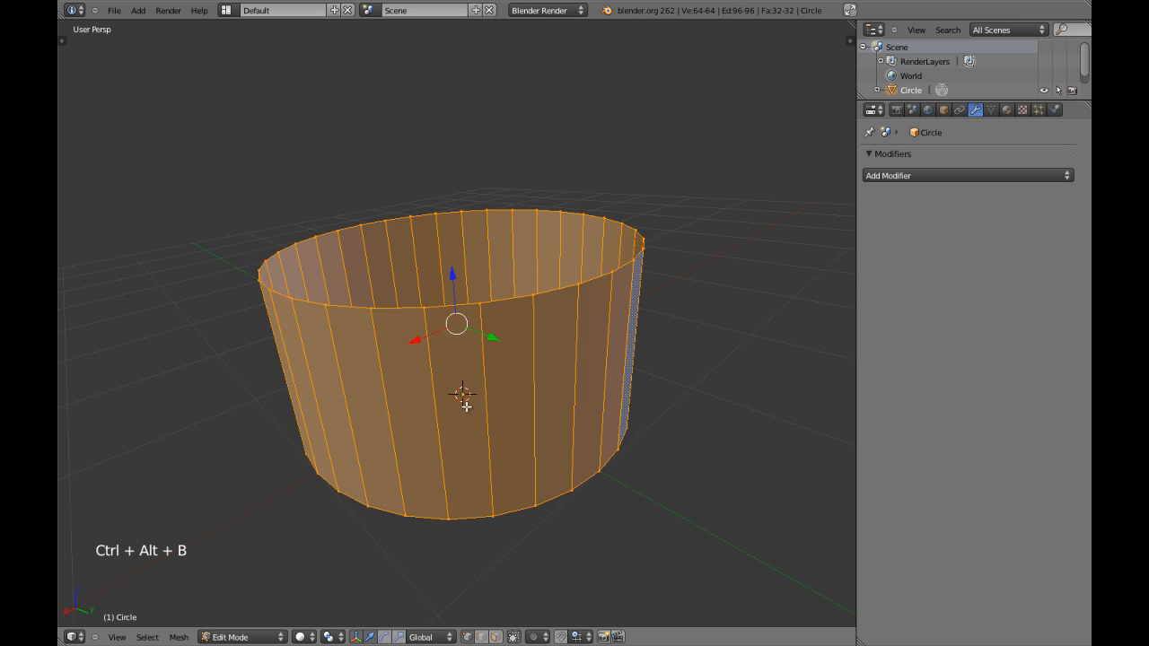
Step: Select one front face of the bridged wall in face select mode and flip its normal
{"action": "scroll", "coordinate": [466, 406], "scroll_direction": "down", "scroll_amount": 4}
{"action": "middle_click_drag", "start_coordinate": [425, 403], "coordinate": [547, 362]}
{"action": "scroll", "coordinate": [511, 387], "scroll_direction": "up", "scroll_amount": 2}
{"action": "scroll", "coordinate": [548, 361], "scroll_direction": "up", "scroll_amount": 1}
{"action": "key", "text": "a"}
{"action": "key", "text": "ctrl+Tab"}
{"action": "left_click", "coordinate": [527, 394]}
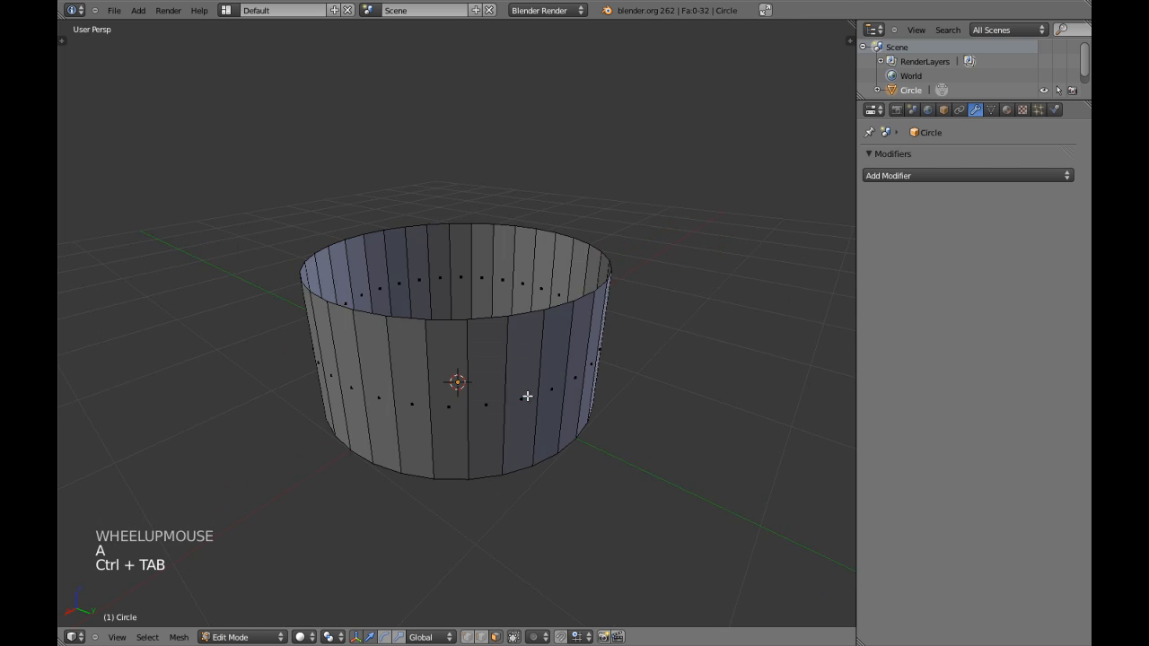
{"action": "right_click", "coordinate": [495, 391]}
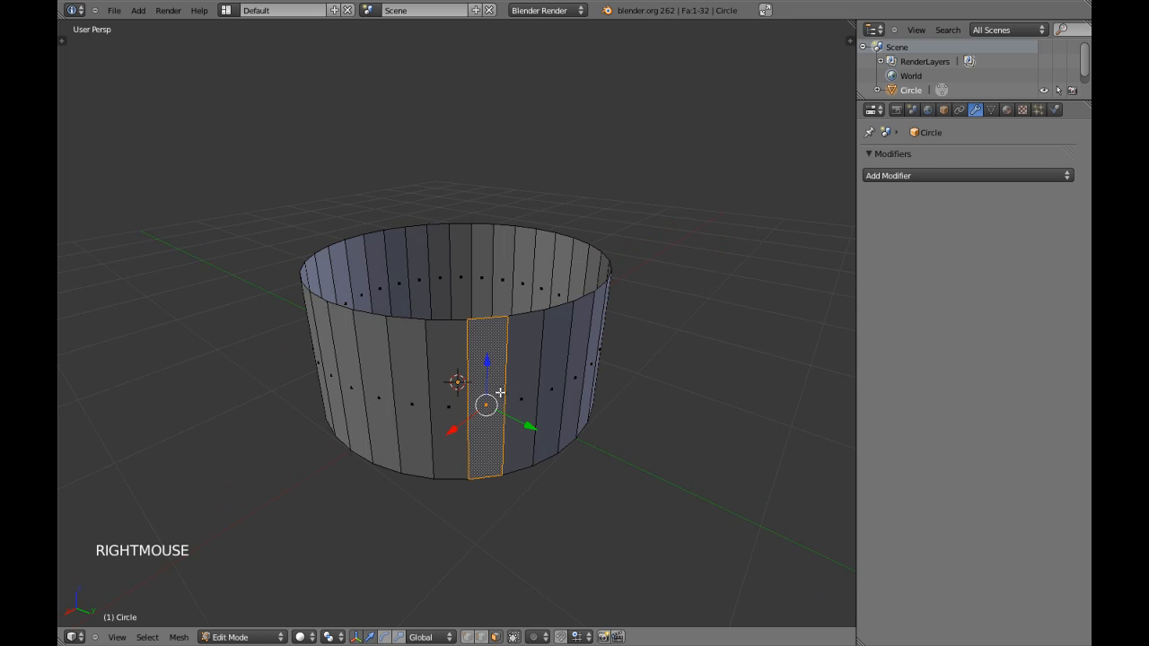
{"action": "key", "text": "w"}
{"action": "left_click", "coordinate": [504, 392]}
Step: Return to Object Mode and set the bridged ring's shading to smooth
{"action": "scroll", "coordinate": [541, 390], "scroll_direction": "down", "scroll_amount": 3}
{"action": "key", "text": "Tab"}
{"action": "key", "text": "t"}
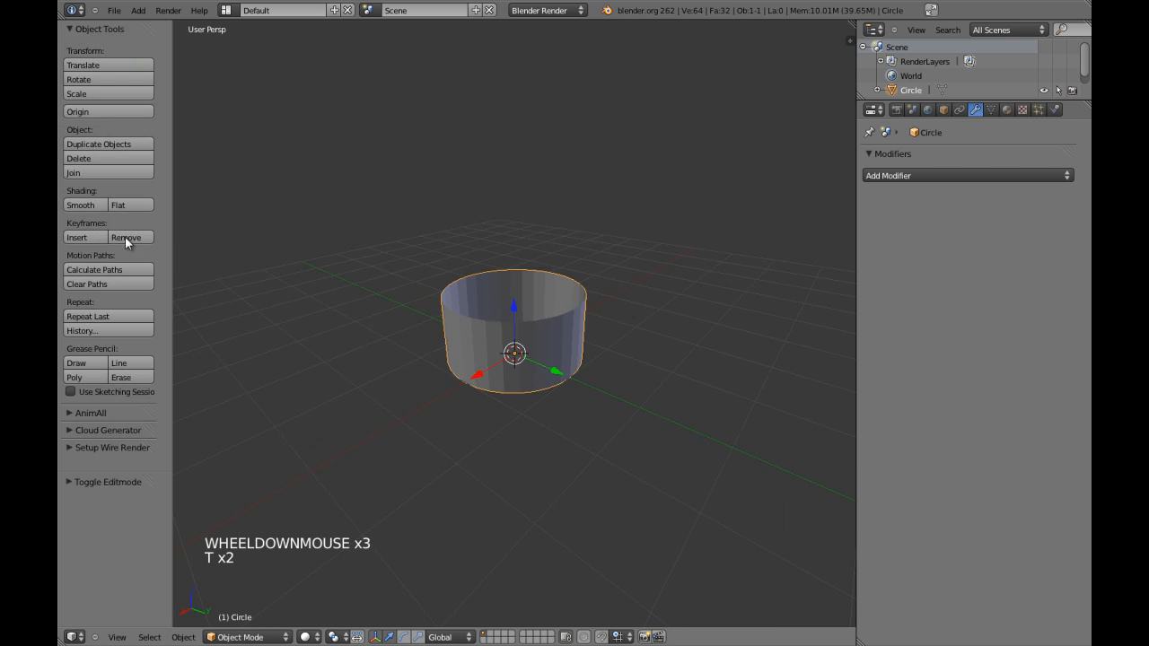
{"action": "left_click", "coordinate": [136, 206]}
{"action": "left_click", "coordinate": [135, 206]}
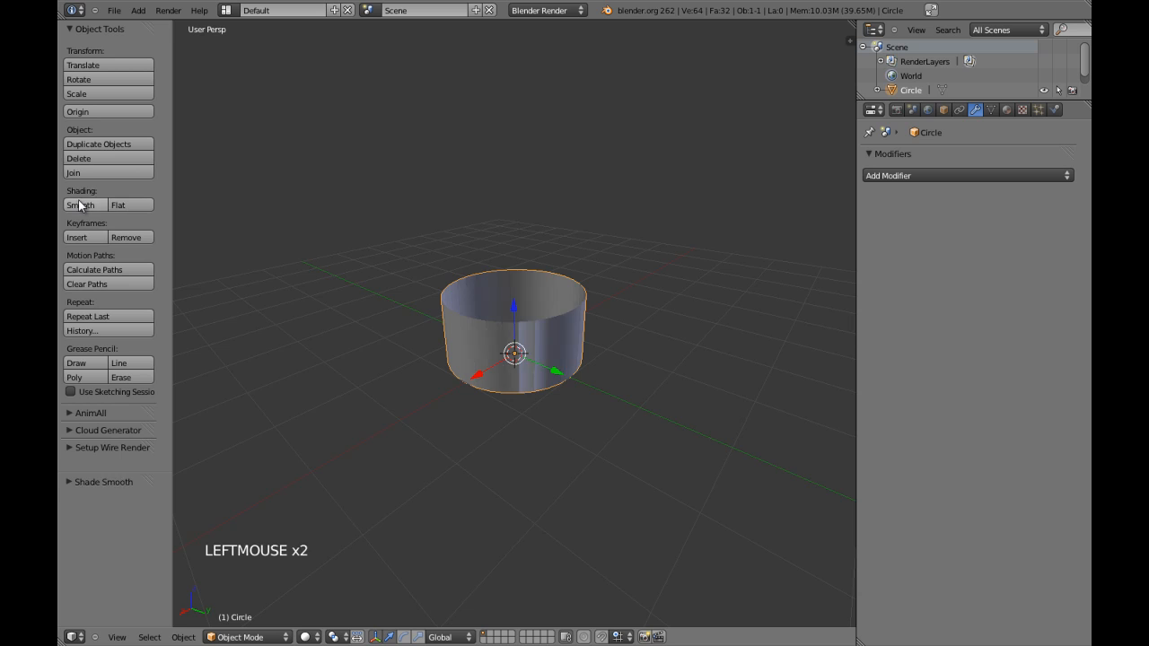
{"action": "key", "text": "t"}
{"action": "scroll", "coordinate": [462, 287], "scroll_direction": "up", "scroll_amount": 2}
Step: Flip the normals of one face at the back of the ring and one at its side in Edit Mode
{"action": "key", "text": "Tab"}
{"action": "right_click", "coordinate": [468, 282]}
{"action": "key", "text": "w"}
{"action": "left_click", "coordinate": [468, 283]}
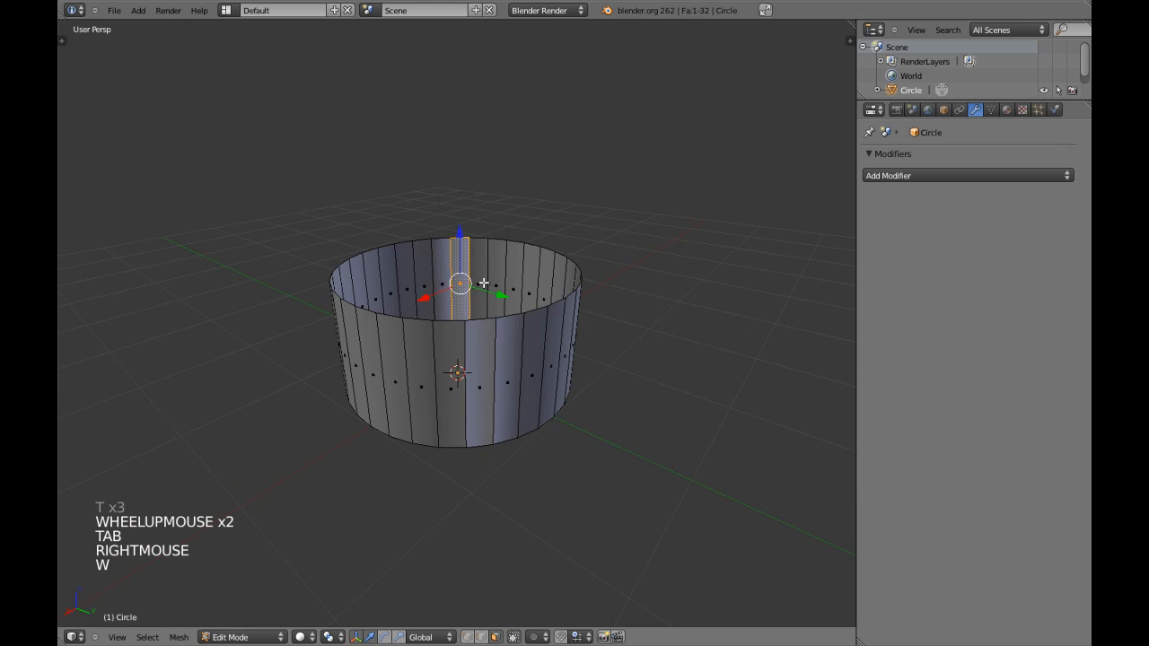
{"action": "key", "text": "w"}
{"action": "right_click", "coordinate": [568, 282]}
{"action": "key", "text": "w"}
Step: Inspect the smooth-shaded ring from several angles, comparing its shading in Object Mode with its faces in Edit Mode
{"action": "key", "text": "Tab"}
{"action": "middle_click_drag", "start_coordinate": [610, 350], "coordinate": [469, 426]}
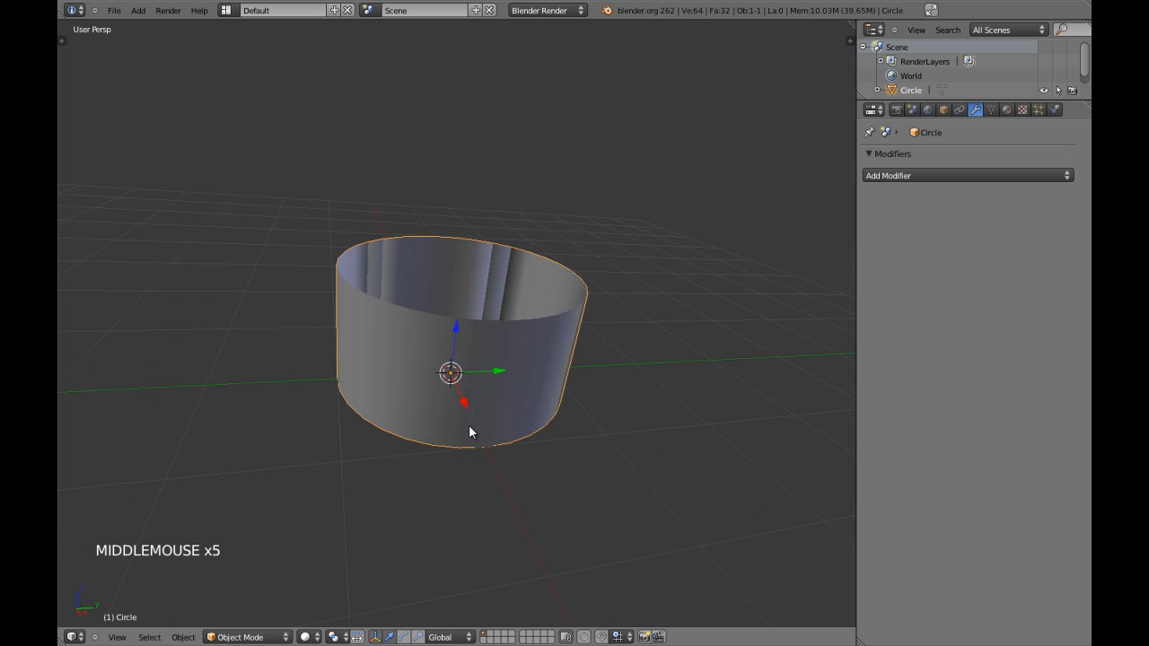
{"action": "scroll", "coordinate": [542, 397], "scroll_direction": "up", "scroll_amount": 3}
{"action": "scroll", "coordinate": [543, 382], "scroll_direction": "down", "scroll_amount": 3}
{"action": "key", "text": "Tab"}
{"action": "middle_click_drag", "start_coordinate": [544, 382], "coordinate": [634, 389]}
{"action": "key", "text": "a"}
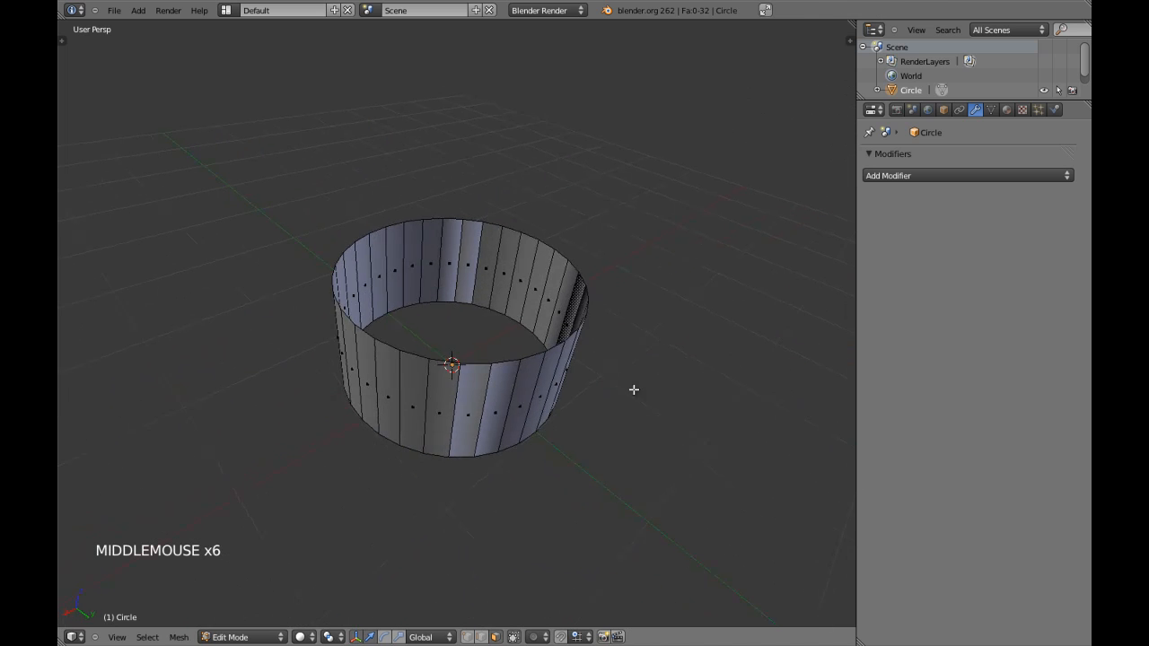
{"action": "right_click", "coordinate": [512, 378]}
{"action": "mouse_move", "coordinate": [531, 392]}
{"action": "middle_mouse_down"}
{"action": "mouse_move", "coordinate": [519, 384]}
{"action": "mouse_move", "coordinate": [453, 408]}
{"action": "mouse_move", "coordinate": [411, 397]}
{"action": "mouse_move", "coordinate": [466, 358]}
{"action": "mouse_move", "coordinate": [373, 287]}
{"action": "middle_mouse_up"}
{"action": "key", "text": "Tab"}
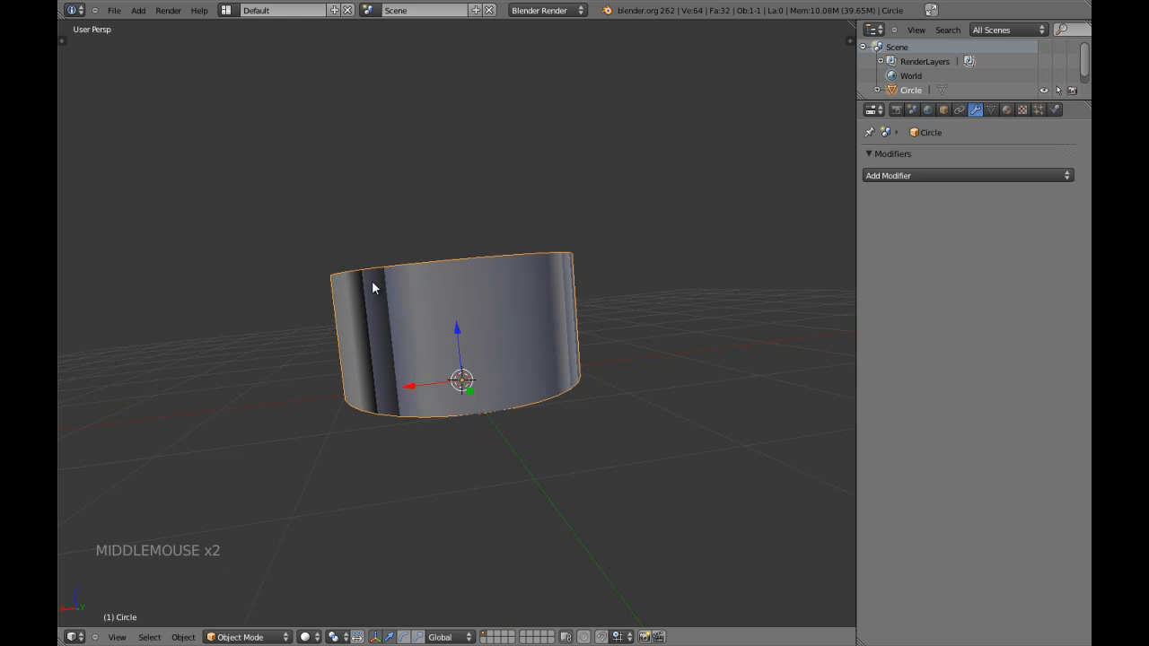
Step: Flip the normal of the outer wall face beside the dark shading band and return to Object Mode
{"action": "key", "text": "Tab"}
{"action": "right_click", "coordinate": [380, 298]}
{"action": "key", "text": "w"}
{"action": "left_click", "coordinate": [395, 324]}
{"action": "mouse_move", "coordinate": [395, 327]}
{"action": "middle_mouse_down"}
{"action": "mouse_move", "coordinate": [447, 361]}
{"action": "mouse_move", "coordinate": [461, 398]}
{"action": "mouse_move", "coordinate": [440, 405]}
{"action": "mouse_move", "coordinate": [446, 388]}
{"action": "mouse_move", "coordinate": [500, 392]}
{"action": "mouse_move", "coordinate": [398, 386]}
{"action": "mouse_move", "coordinate": [393, 412]}
{"action": "middle_mouse_up"}
{"action": "scroll", "coordinate": [440, 359], "scroll_direction": "down", "scroll_amount": 1}
{"action": "key", "text": "Tab"}
Step: Examine the shading on the ring's inner wall around the flipped faces
{"action": "key", "text": "Tab"}
{"action": "scroll", "coordinate": [446, 388], "scroll_direction": "up", "scroll_amount": 2}
{"action": "key", "text": "Tab"}
{"action": "scroll", "coordinate": [437, 385], "scroll_direction": "down", "scroll_amount": 4}
{"action": "scroll", "coordinate": [477, 385], "scroll_direction": "up", "scroll_amount": 4}
{"action": "key", "text": "t"}
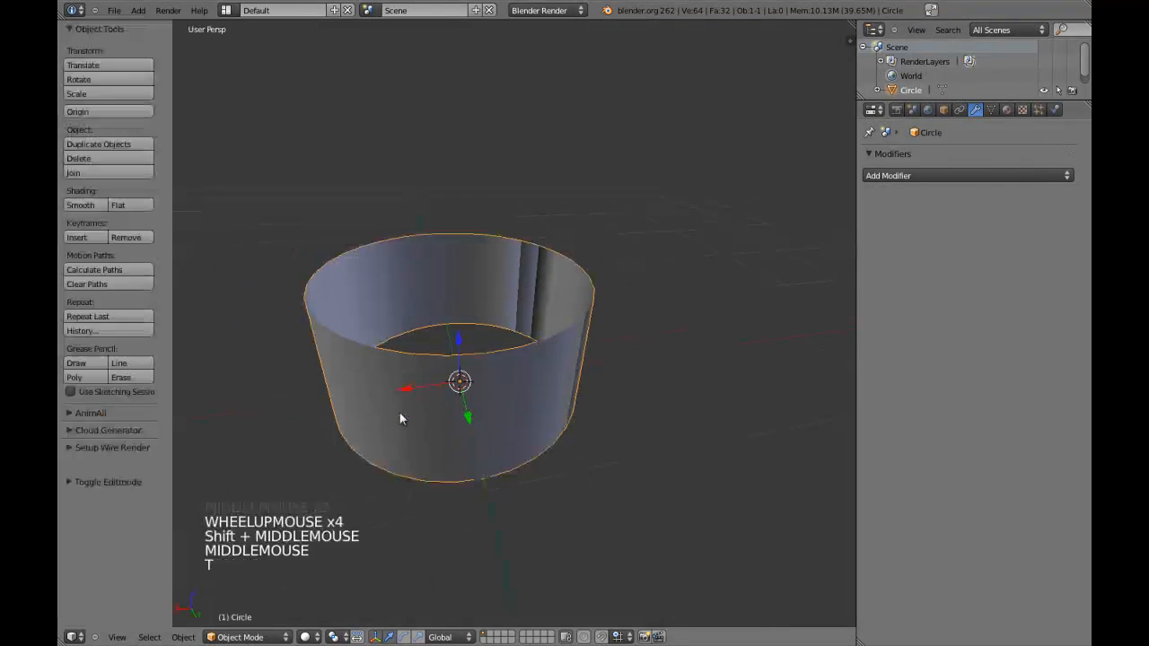
{"action": "key", "text": "t"}
{"action": "middle_click_drag", "start_coordinate": [441, 340], "coordinate": [477, 244]}
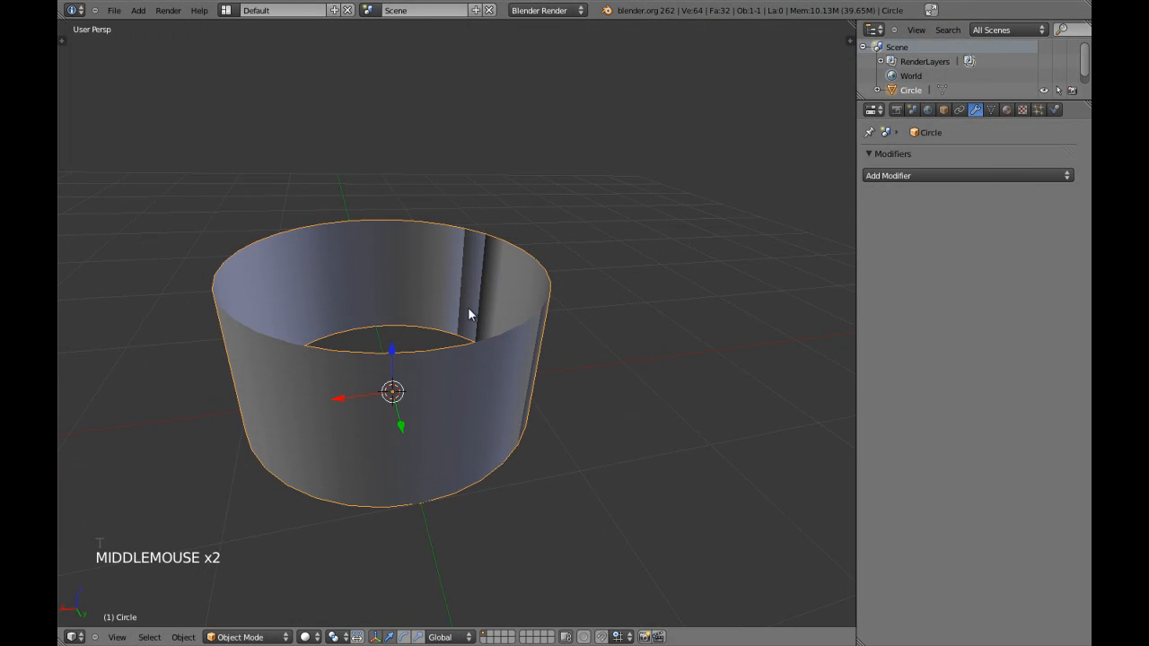
Step: Flip the normal of an inner face at the dark band and view the ring in Object Mode
{"action": "key", "text": "Tab"}
{"action": "right_click", "coordinate": [469, 282]}
{"action": "key", "text": "w"}
{"action": "left_click", "coordinate": [469, 282]}
{"action": "mouse_move", "coordinate": [470, 281]}
{"action": "middle_mouse_down"}
{"action": "mouse_move", "coordinate": [475, 366]}
{"action": "mouse_move", "coordinate": [489, 377]}
{"action": "mouse_move", "coordinate": [482, 362]}
{"action": "mouse_move", "coordinate": [349, 364]}
{"action": "mouse_move", "coordinate": [411, 440]}
{"action": "mouse_move", "coordinate": [448, 366]}
{"action": "mouse_move", "coordinate": [423, 391]}
{"action": "middle_mouse_up"}
{"action": "key", "text": "Tab"}
Step: Flip the normals of three more individual faces, one on the ring's front and two on the inner wall
{"action": "key", "text": "Tab"}
{"action": "key", "text": "a"}
{"action": "right_click", "coordinate": [422, 391]}
{"action": "key", "text": "w"}
{"action": "left_click", "coordinate": [423, 393]}
{"action": "right_click", "coordinate": [410, 295]}
{"action": "key", "text": "w"}
{"action": "left_click", "coordinate": [410, 290]}
{"action": "right_click", "coordinate": [294, 296]}
{"action": "key", "text": "w"}
{"action": "left_click", "coordinate": [294, 293]}
Step: Select two further faces along the ring's back wall one after another and flip their normals
{"action": "right_click", "coordinate": [352, 265]}
{"action": "key", "text": "w"}
{"action": "left_click", "coordinate": [352, 265]}
{"action": "right_click", "coordinate": [467, 262]}
{"action": "key", "text": "w"}
{"action": "left_click", "coordinate": [493, 262]}
{"action": "key", "text": "w"}
{"action": "left_click", "coordinate": [515, 292]}
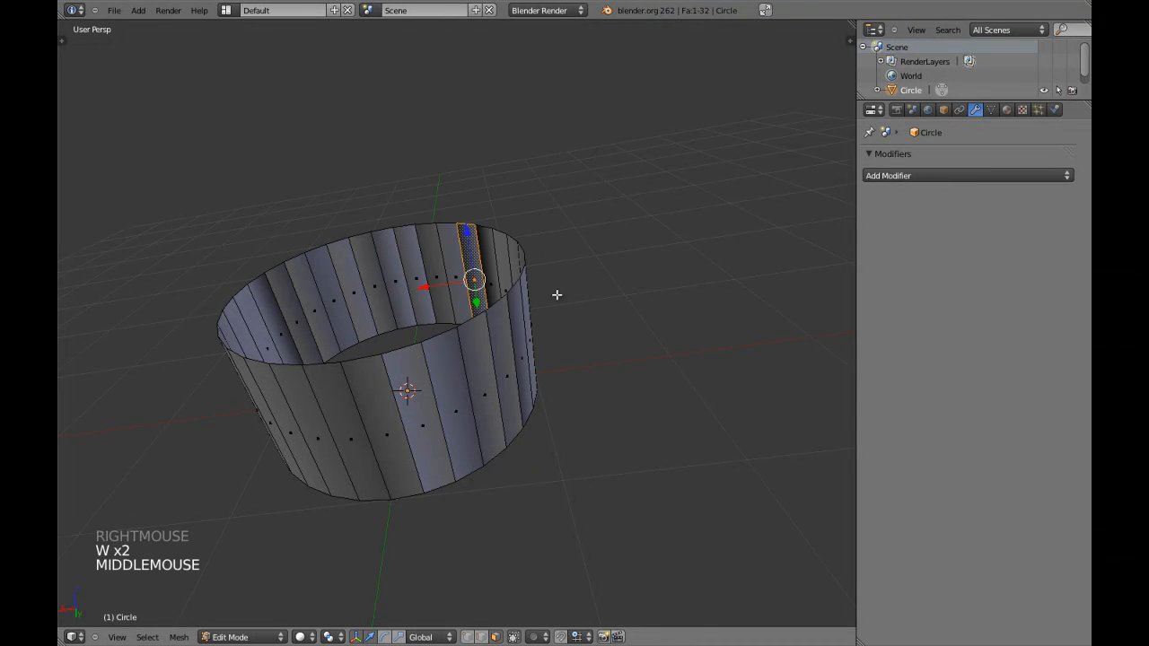
Step: Flip the normal of a face near the ring's side edge and view the result in Object Mode
{"action": "middle_click_drag", "start_coordinate": [556, 295], "coordinate": [498, 305]}
{"action": "right_click", "coordinate": [497, 305]}
{"action": "key", "text": "w"}
{"action": "scroll", "coordinate": [349, 409], "scroll_direction": "down", "scroll_amount": 3}
{"action": "key", "text": "Tab"}
{"action": "middle_click_drag", "start_coordinate": [349, 409], "coordinate": [512, 416]}
Step: Flip the normals of further scattered wall faces in Edit Mode and view the ring's shading in Object Mode
{"action": "key", "text": "Tab"}
{"action": "right_click", "coordinate": [379, 368]}
{"action": "key", "text": "w"}
{"action": "left_click", "coordinate": [341, 366]}
{"action": "key", "text": "w"}
{"action": "left_click", "coordinate": [412, 365]}
{"action": "right_click", "coordinate": [487, 359]}
{"action": "key", "text": "w"}
{"action": "left_click", "coordinate": [489, 354]}
{"action": "scroll", "coordinate": [505, 397], "scroll_direction": "up", "scroll_amount": 3}
{"action": "key", "text": "Tab"}
{"action": "scroll", "coordinate": [585, 368], "scroll_direction": "down", "scroll_amount": 3}
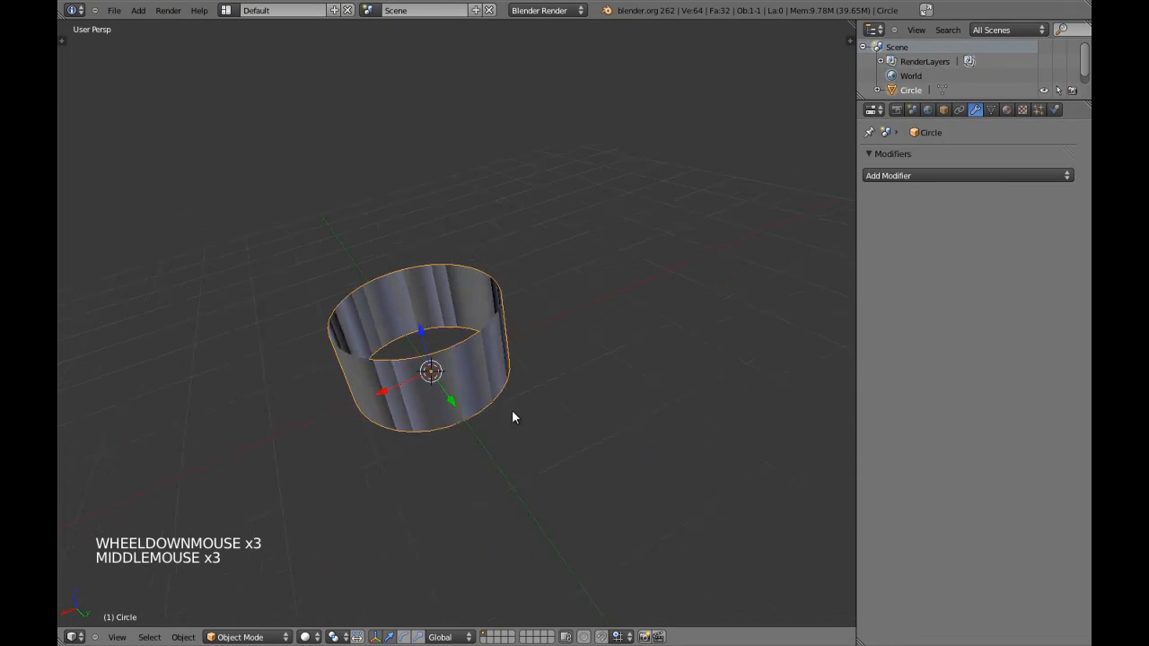
{"action": "scroll", "coordinate": [501, 404], "scroll_direction": "up", "scroll_amount": 4}
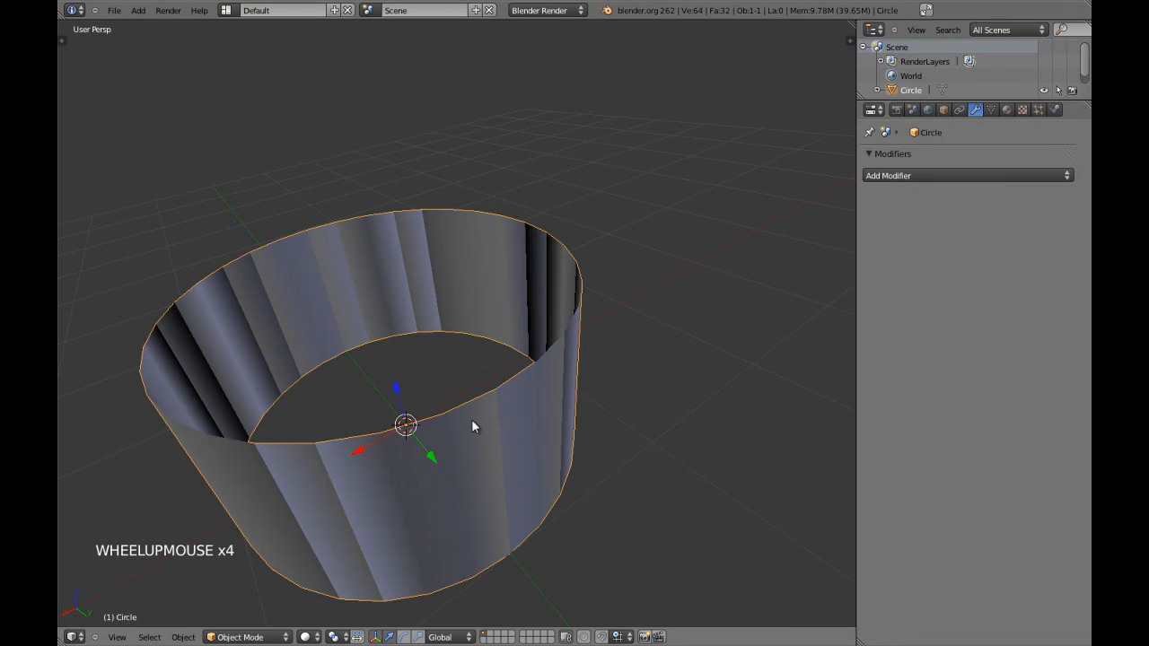
Step: Select the ring's whole face loop in Edit Mode, recalculate its normals outward, and view the result in Object Mode
{"action": "key", "text": "Tab"}
{"action": "key", "text": "a"}
{"action": "key", "text": "a"}
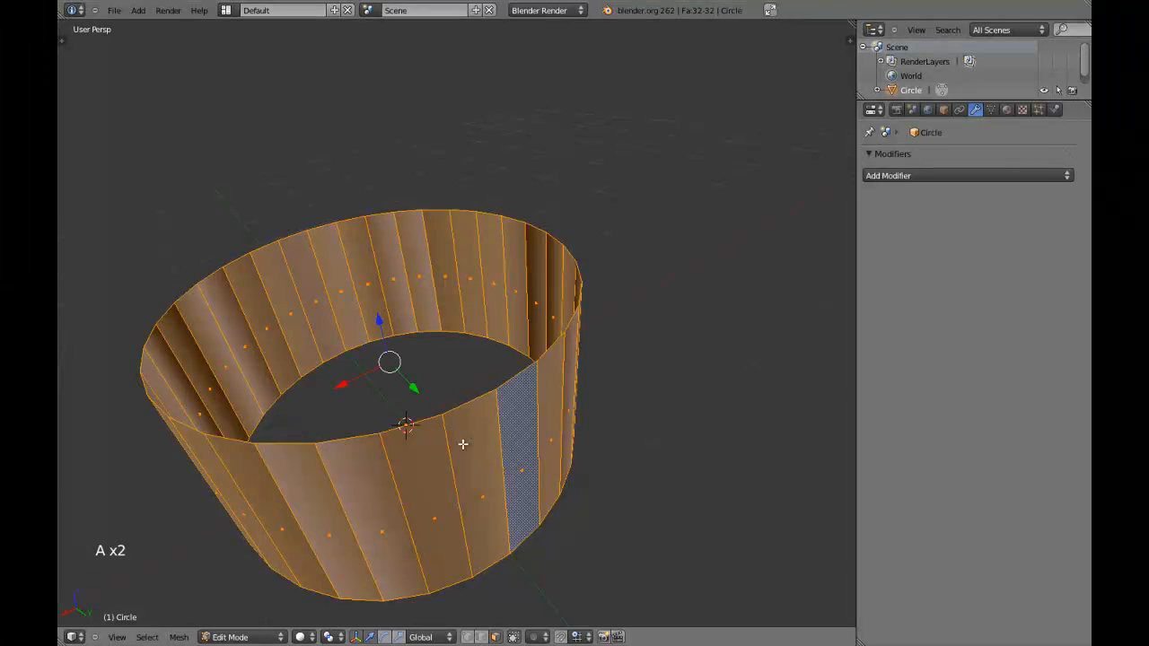
{"action": "scroll", "coordinate": [495, 434], "scroll_direction": "down", "scroll_amount": 3}
{"action": "key", "text": "a"}
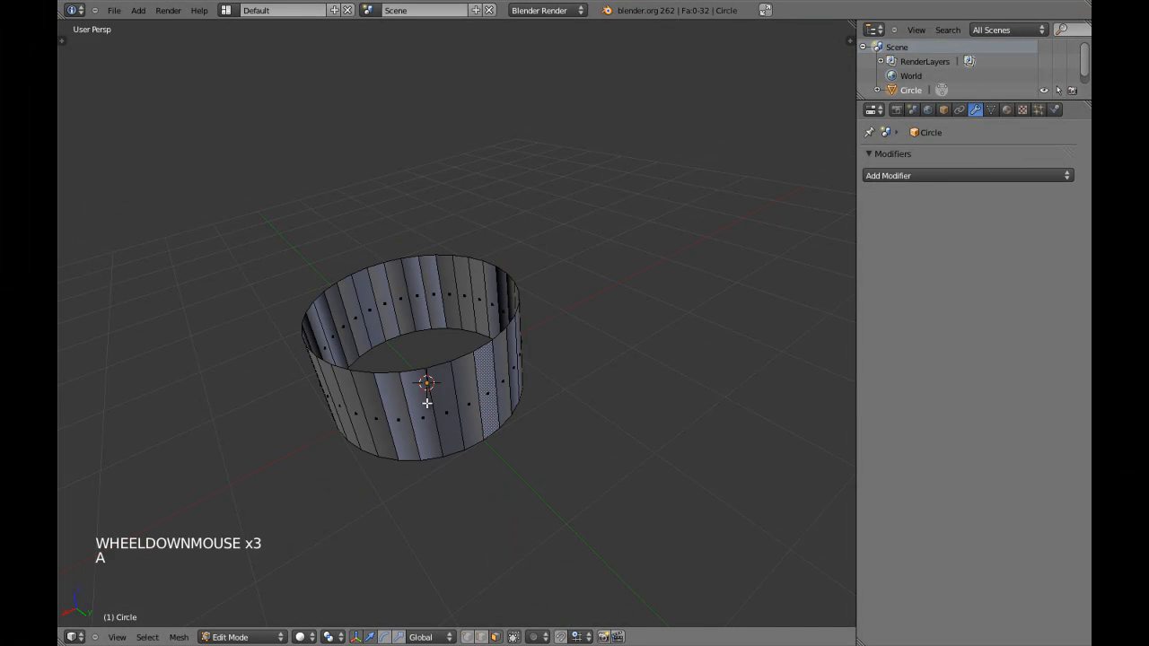
{"action": "right_click", "coordinate": [433, 402], "text": "alt"}
{"action": "mouse_move", "coordinate": [433, 402]}
{"action": "middle_mouse_down"}
{"action": "mouse_move", "coordinate": [454, 362]}
{"action": "mouse_move", "coordinate": [467, 403]}
{"action": "mouse_move", "coordinate": [491, 419]}
{"action": "mouse_move", "coordinate": [449, 404]}
{"action": "mouse_move", "coordinate": [515, 313]}
{"action": "mouse_move", "coordinate": [641, 362]}
{"action": "mouse_move", "coordinate": [505, 431]}
{"action": "mouse_move", "coordinate": [307, 350]}
{"action": "mouse_move", "coordinate": [355, 438]}
{"action": "middle_mouse_up"}
{"action": "key", "text": "ctrl+n"}
{"action": "key", "text": "Tab"}
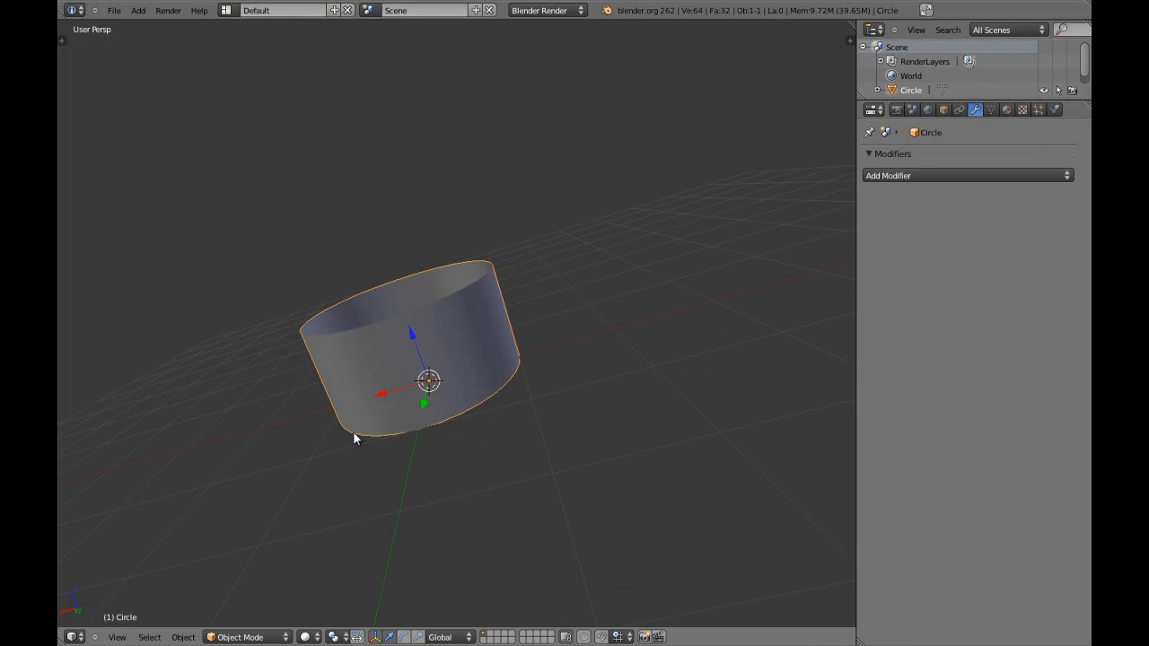
Step: Examine the ring's shape and smooth shading in both wireframe and solid display
{"action": "key", "text": "z"}
{"action": "mouse_move", "coordinate": [457, 371]}
{"action": "middle_mouse_down"}
{"action": "mouse_move", "coordinate": [548, 372]}
{"action": "mouse_move", "coordinate": [463, 375]}
{"action": "middle_mouse_up"}
{"action": "key", "text": "KP_Decimal"}
{"action": "key", "text": "z"}
{"action": "scroll", "coordinate": [523, 377], "scroll_direction": "down", "scroll_amount": 2}
{"action": "key", "text": "z"}
{"action": "key", "text": "z"}
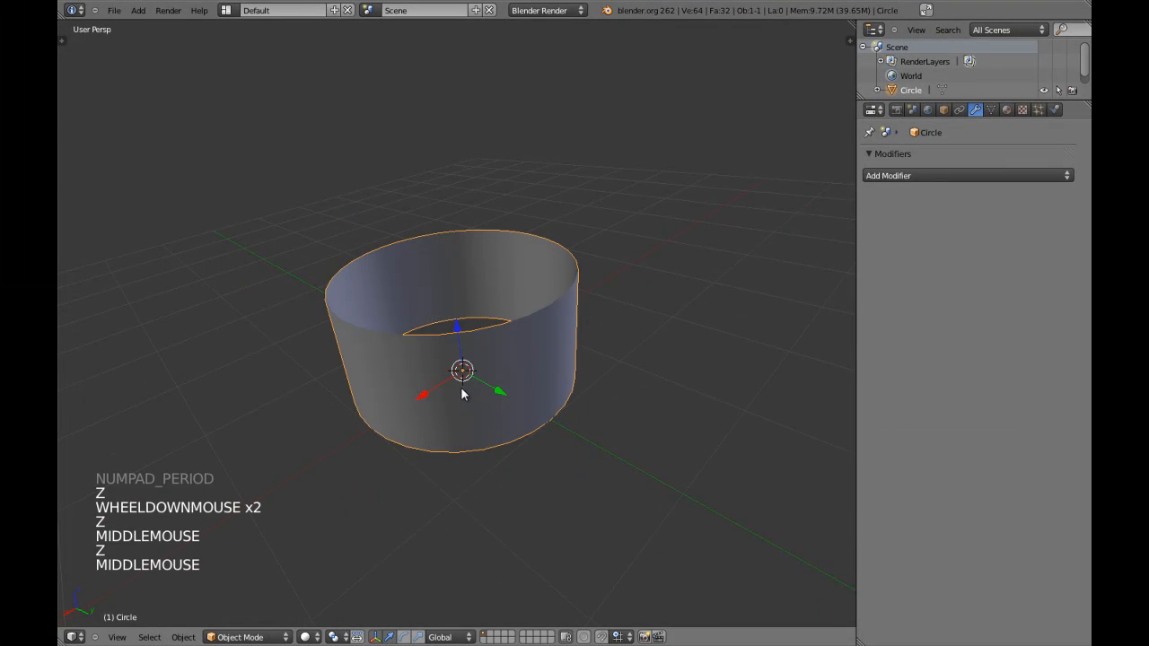
{"action": "key", "text": "z"}
{"action": "key", "text": "z"}
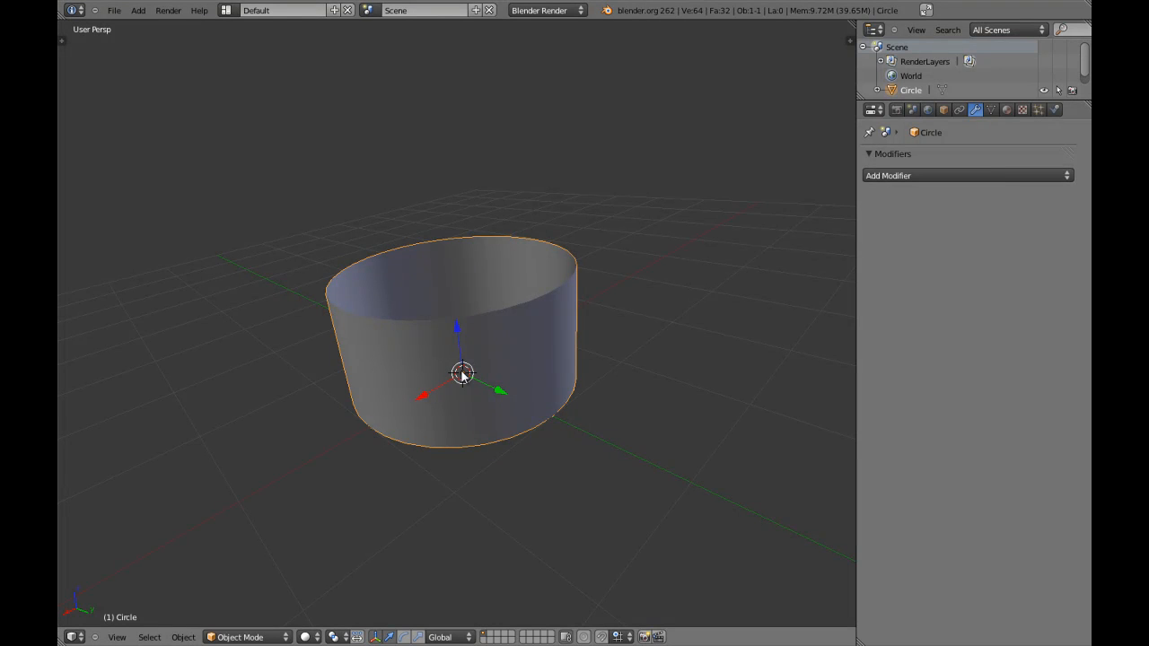
Step: Delete the ring object from the scene
{"action": "key", "text": "Tab"}
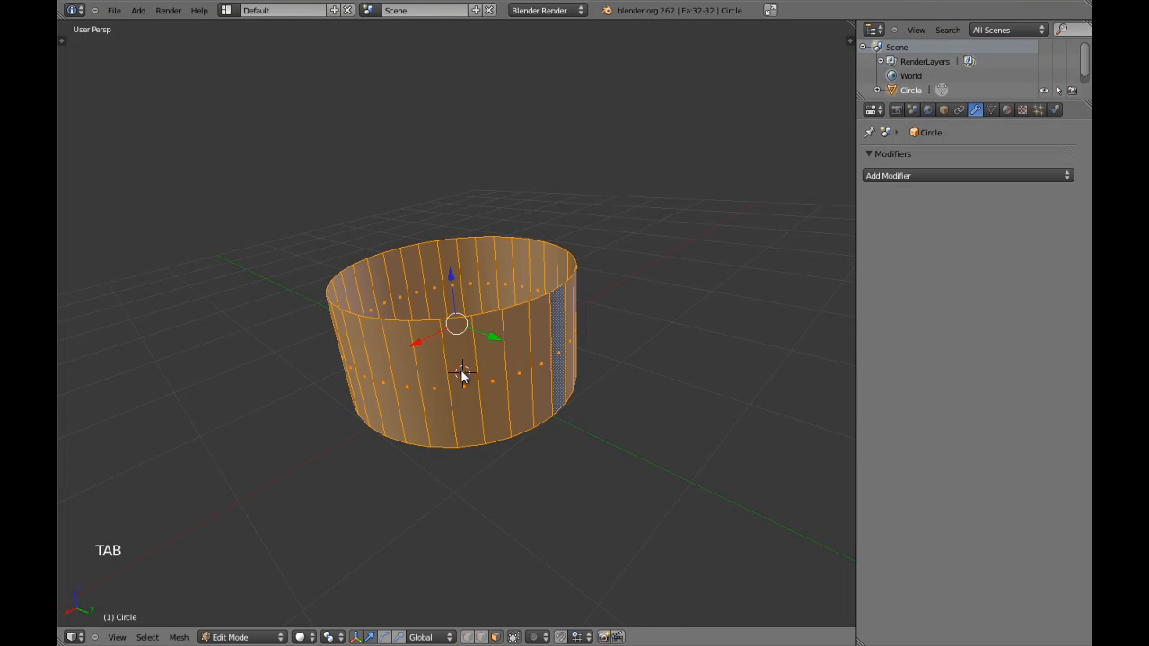
{"action": "key", "text": "Tab"}
{"action": "key", "text": "x"}
{"action": "left_click", "coordinate": [461, 373]}
Step: Add a mesh cube at the 3D cursor in the orthographic top view
{"action": "key", "text": "KP_7"}
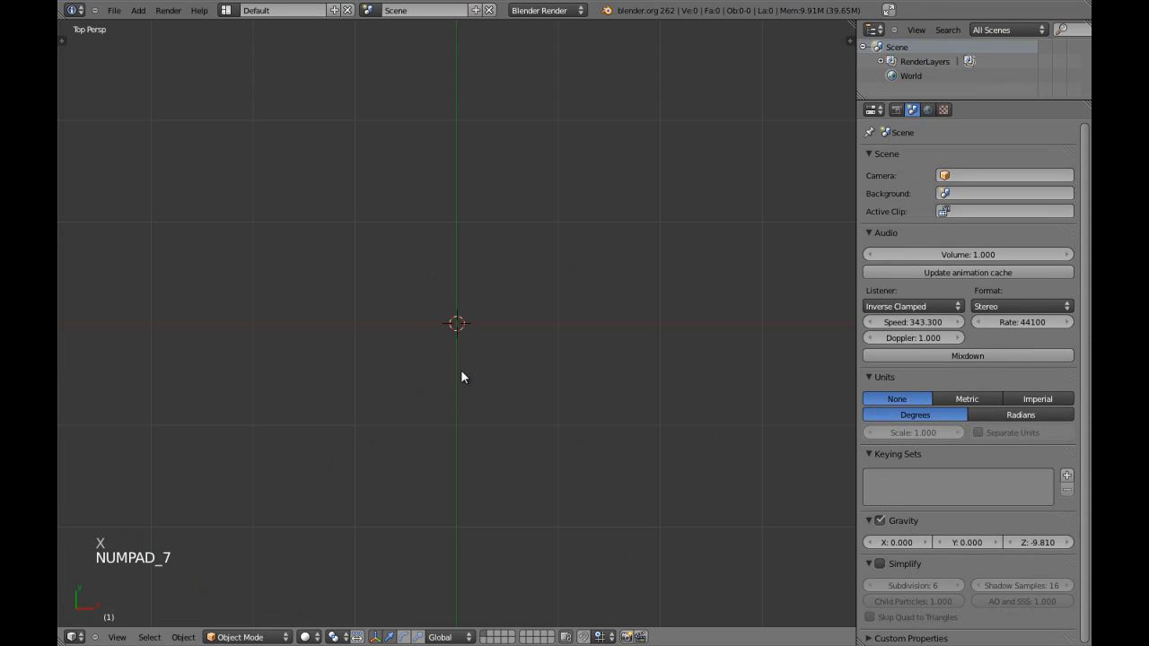
{"action": "scroll", "coordinate": [459, 372], "scroll_direction": "down", "scroll_amount": 5}
{"action": "key", "text": "shift+a"}
{"action": "mouse_move", "coordinate": [457, 374]}
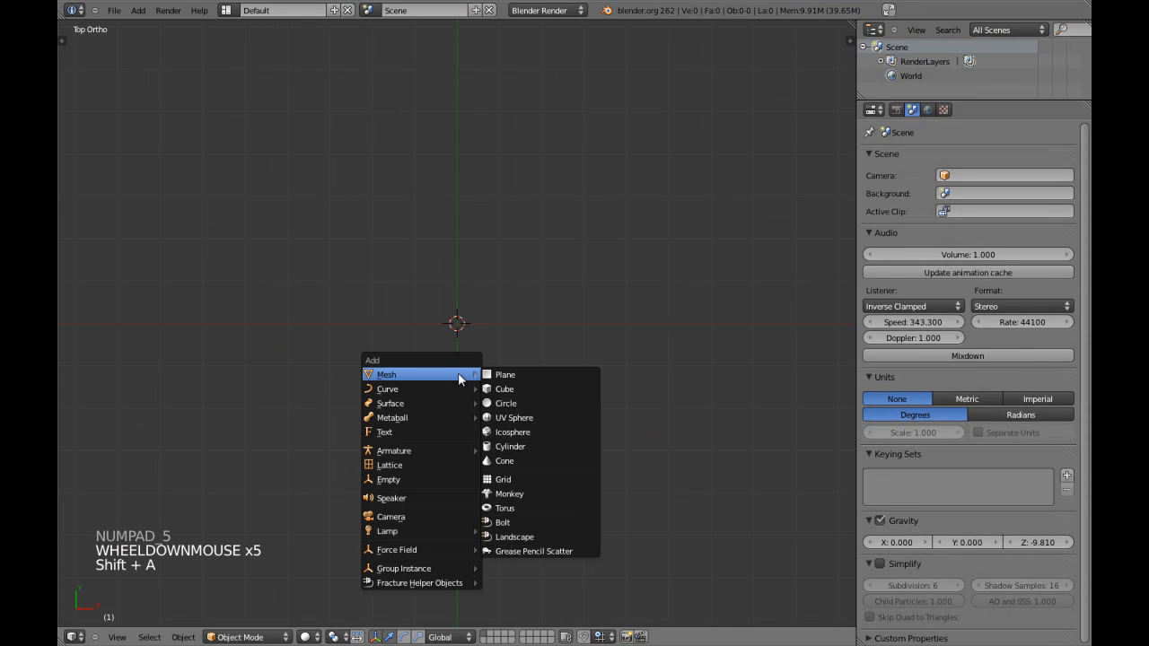
{"action": "left_click", "coordinate": [504, 388]}
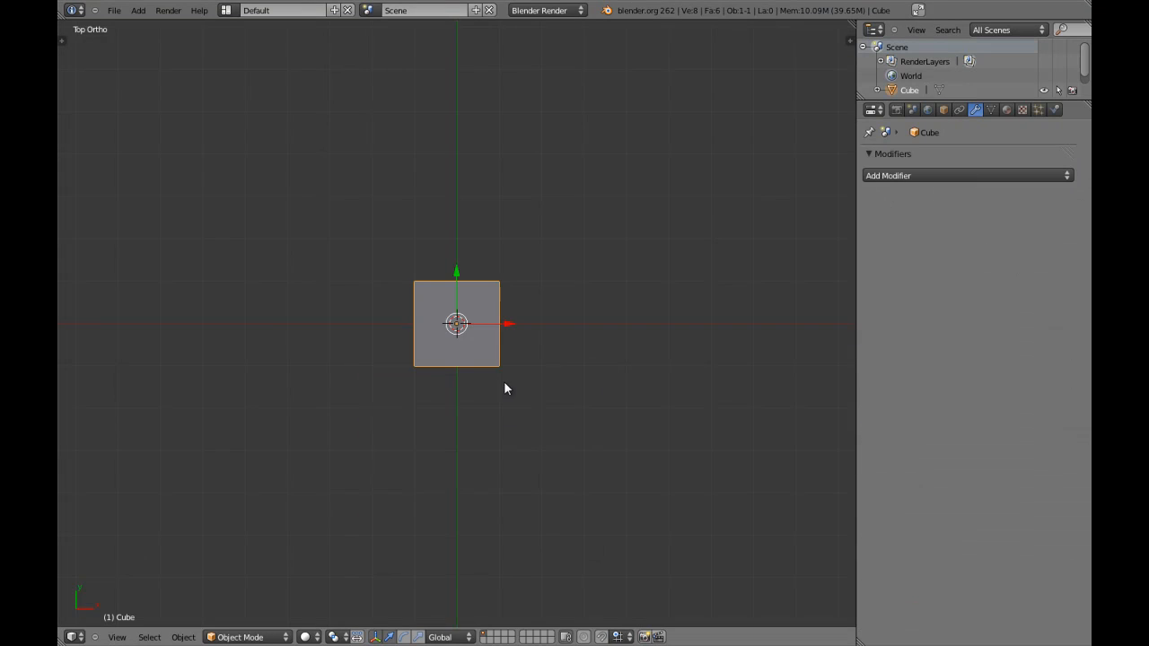
Step: Select the cube's loop of four side faces in Edit Mode and delete only those faces
{"action": "scroll", "coordinate": [442, 371], "scroll_direction": "up", "scroll_amount": 3}
{"action": "key", "text": "Tab"}
{"action": "middle_click_drag", "start_coordinate": [442, 371], "coordinate": [449, 332]}
{"action": "key", "text": "a"}
{"action": "key", "text": "ctrl+Tab"}
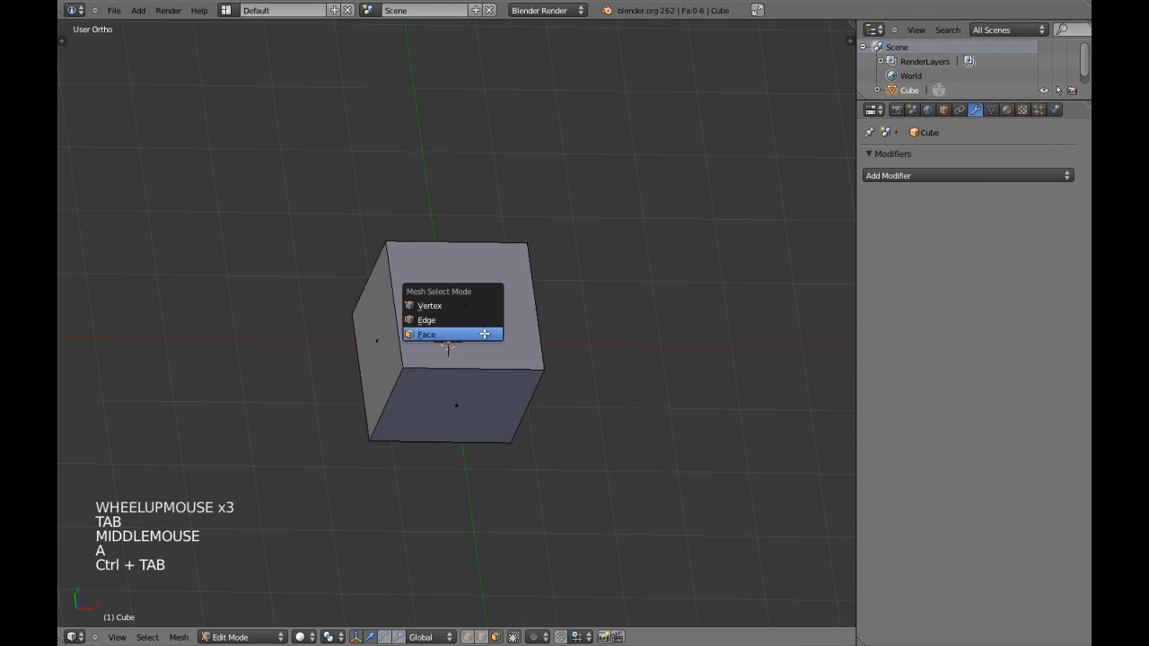
{"action": "right_click", "coordinate": [395, 392], "text": "alt+shift"}
{"action": "key", "text": "x"}
{"action": "left_click", "coordinate": [395, 391]}
{"action": "key", "text": "ctrl+z"}
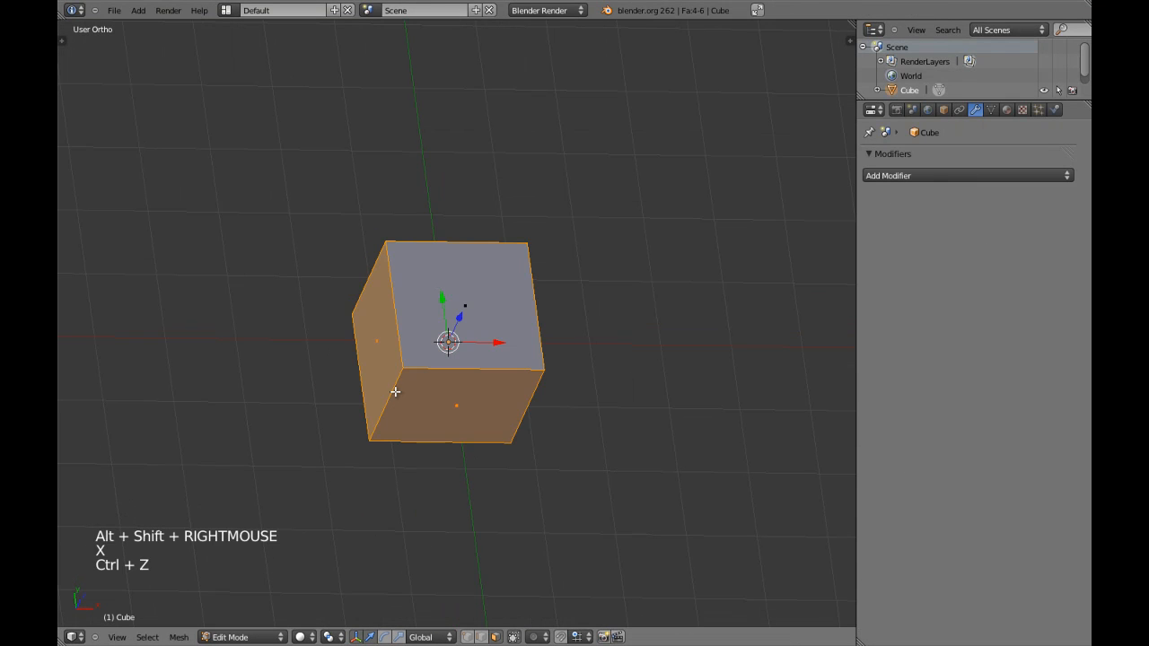
{"action": "key", "text": "x"}
{"action": "left_click", "coordinate": [384, 405]}
Step: Delete the cube's bottom face and switch to vertex selection in the top view
{"action": "right_click", "coordinate": [390, 402]}
{"action": "key", "text": "x"}
{"action": "left_click", "coordinate": [464, 374]}
{"action": "key", "text": "ctrl+Tab"}
{"action": "left_click", "coordinate": [449, 334]}
{"action": "key", "text": "KP_7"}
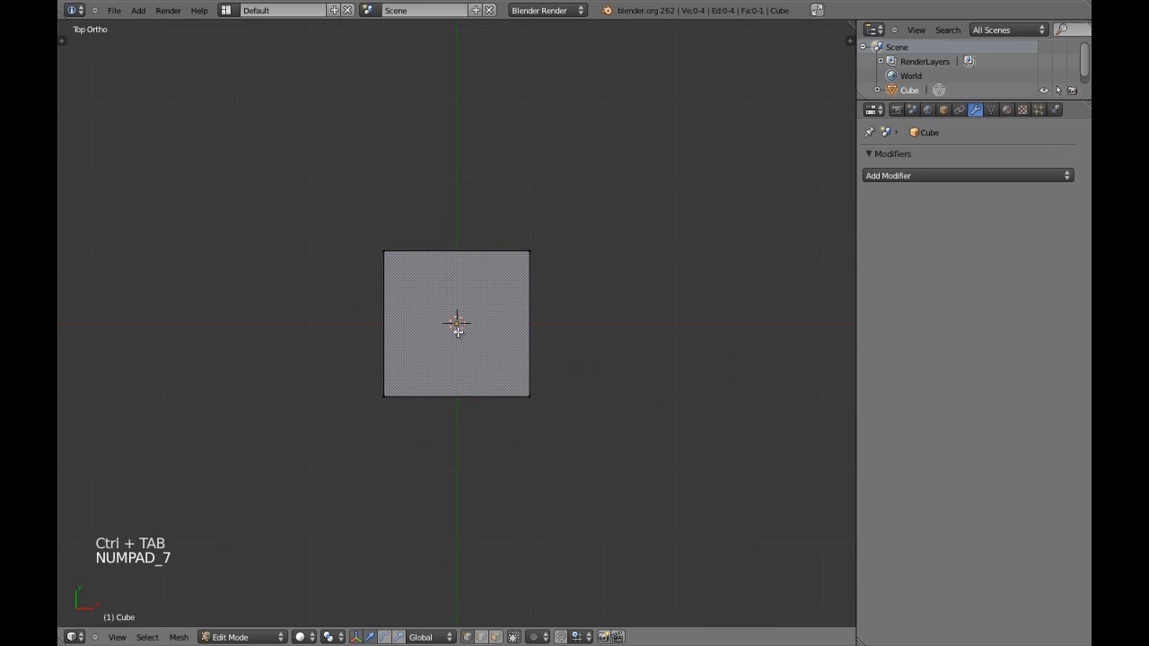
{"action": "right_click", "coordinate": [364, 240]}
{"action": "right_click", "coordinate": [528, 249]}
{"action": "right_click_drag", "start_coordinate": [527, 250], "coordinate": [527, 233]}
{"action": "right_click", "coordinate": [479, 315]}
{"action": "scroll", "coordinate": [479, 316], "scroll_direction": "up", "scroll_amount": 2}
{"action": "key", "text": "a"}
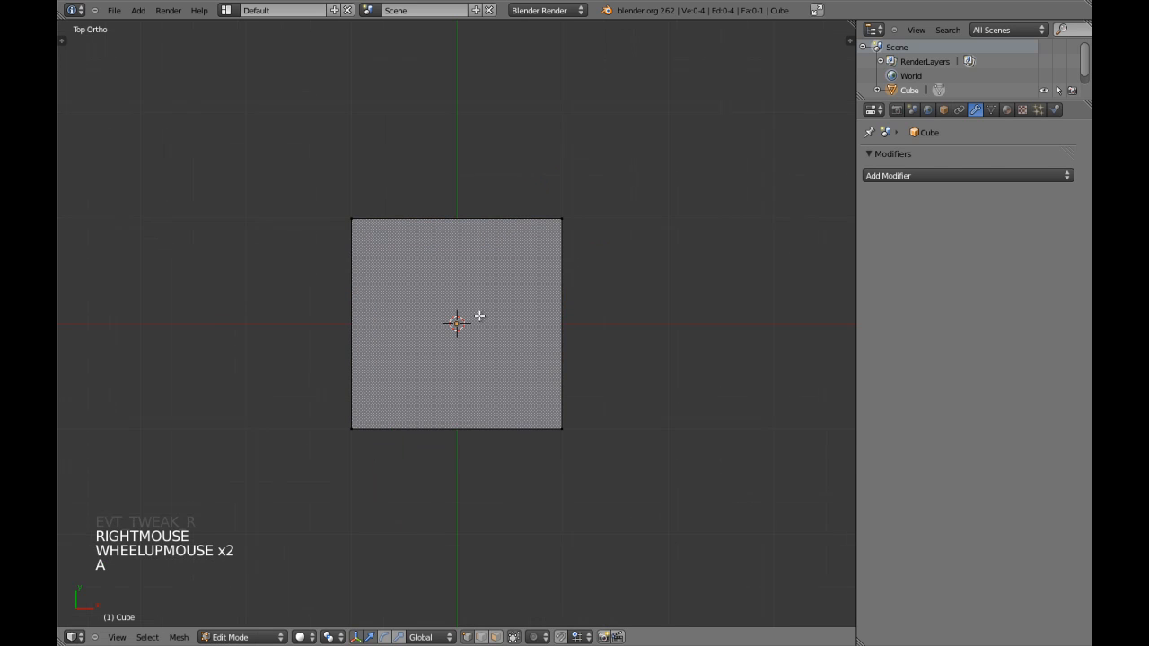
{"action": "right_click", "coordinate": [561, 219]}
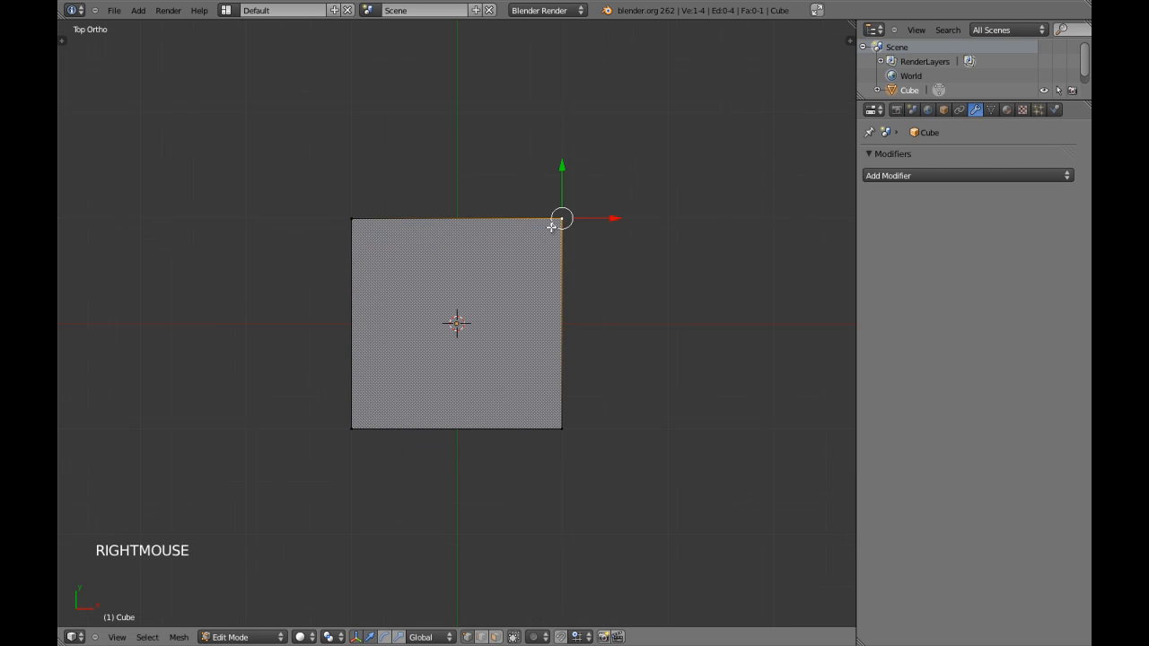
Step: Select the whole square face and subdivide it once
{"action": "key", "text": "a"}
{"action": "key", "text": "a"}
{"action": "key", "text": "w"}
{"action": "left_click", "coordinate": [397, 216]}
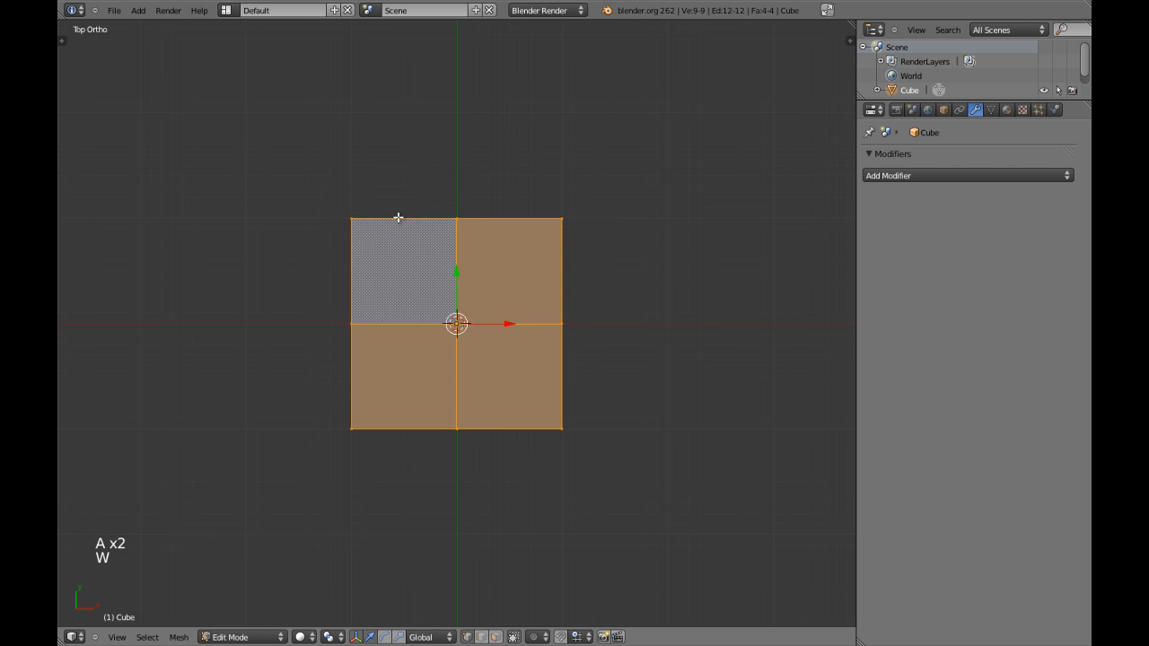
Step: Delete the square's centre vertex to leave only the outer outline
{"action": "key", "text": "a"}
{"action": "right_click", "coordinate": [440, 323]}
{"action": "key", "text": "x"}
{"action": "left_click", "coordinate": [437, 295]}
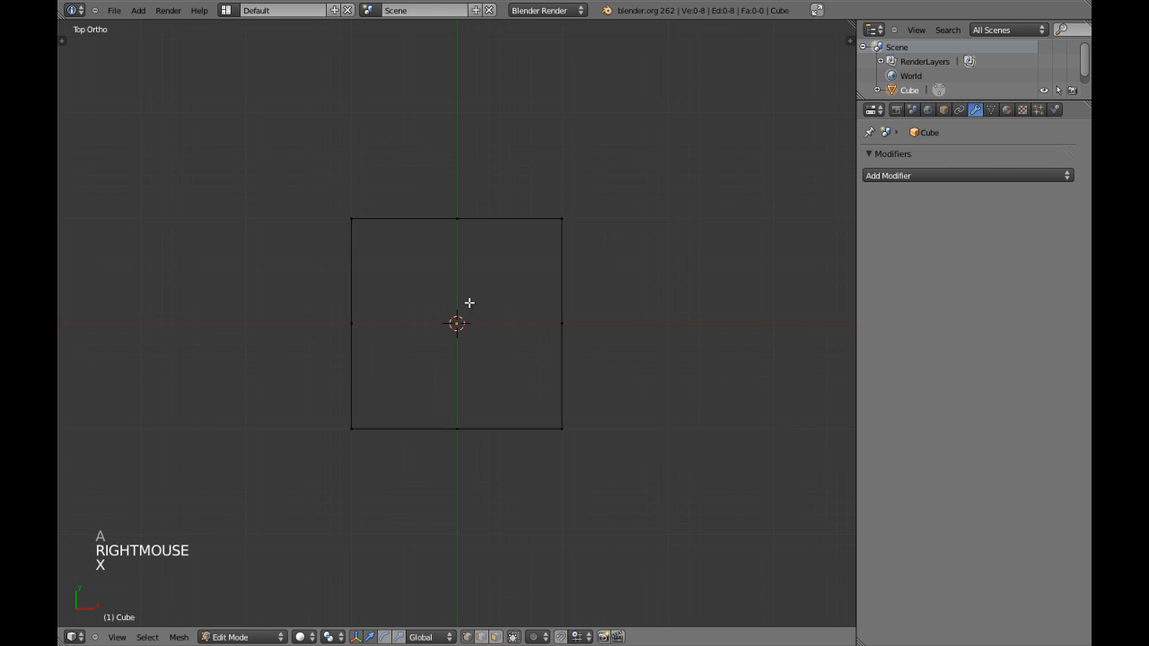
{"action": "key", "text": "a"}
{"action": "key", "text": "a"}
{"action": "middle_click_drag", "start_coordinate": [460, 378], "coordinate": [495, 279]}
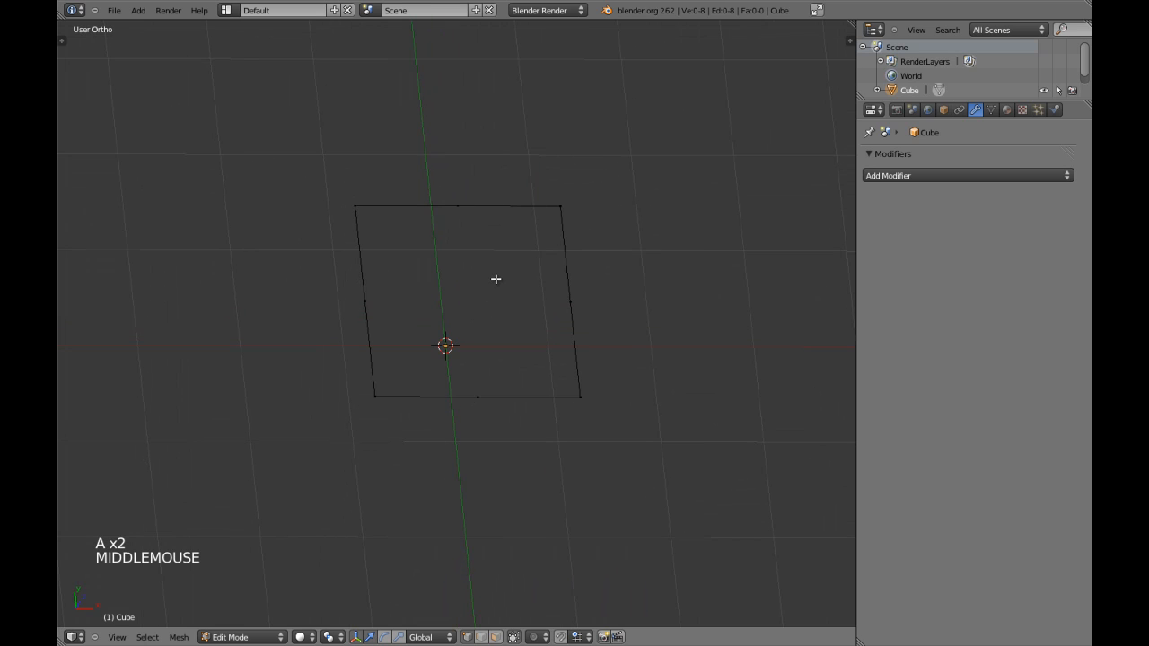
{"action": "key", "text": "KP_7"}
{"action": "key", "text": "a"}
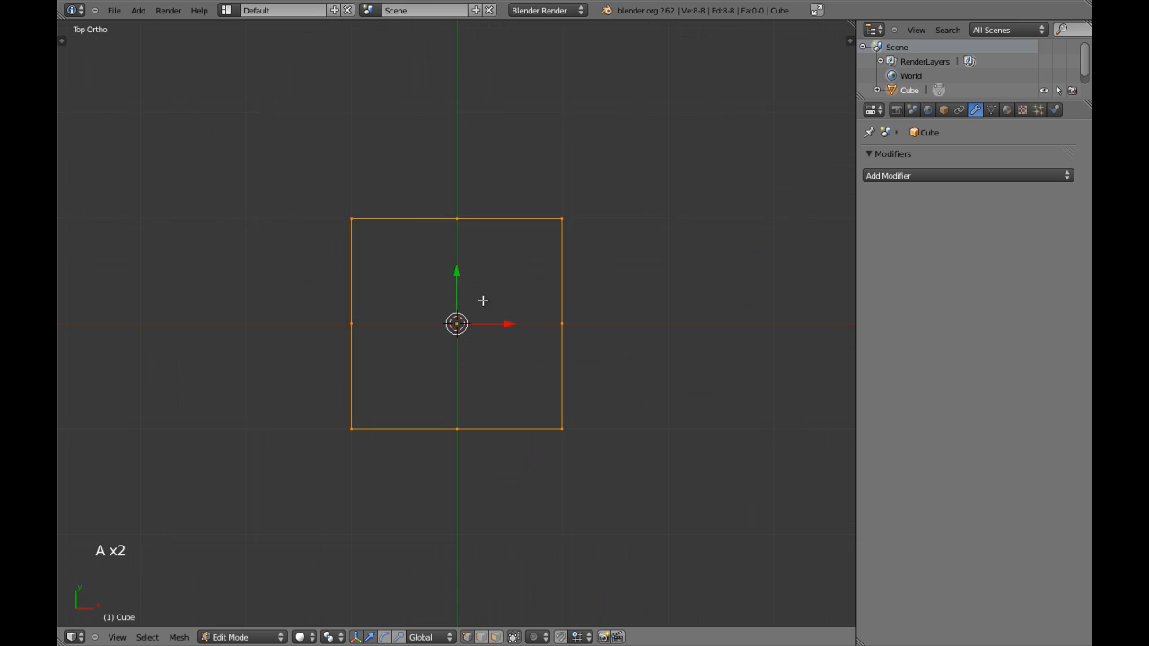
{"action": "scroll", "coordinate": [486, 307], "scroll_direction": "up", "scroll_amount": 2}
{"action": "key", "text": "a"}
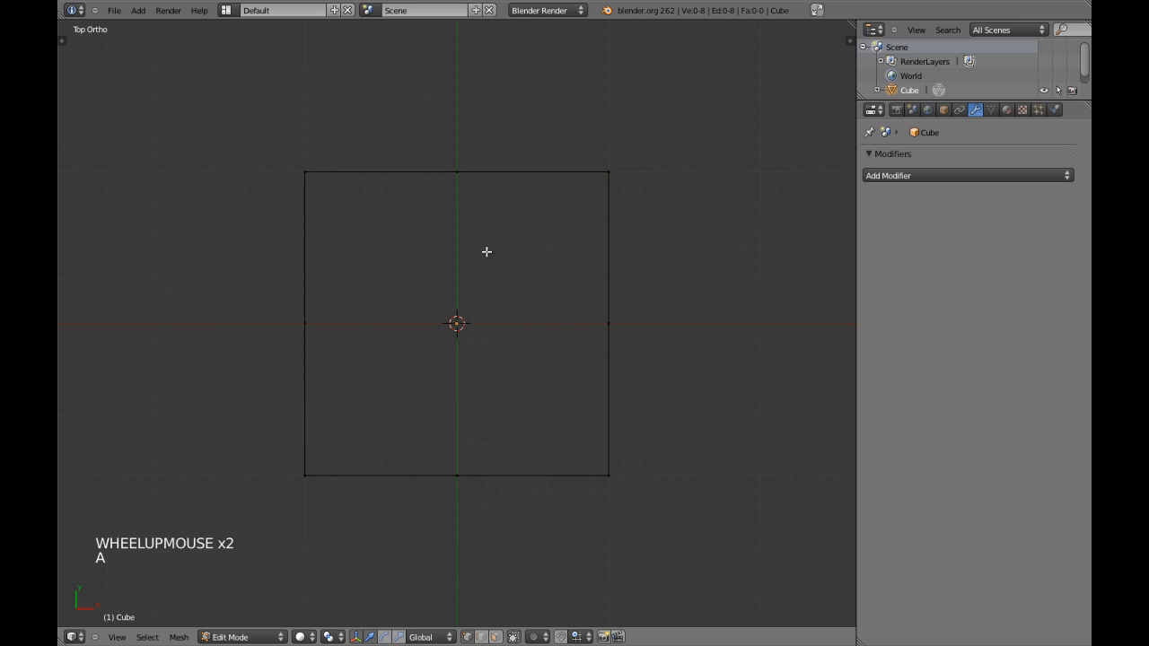
Step: Try scaling the midpoint vertices of the square's upper and lower edges outward along Y
{"action": "right_click", "coordinate": [469, 174]}
{"action": "right_click", "coordinate": [466, 457], "text": "shift"}
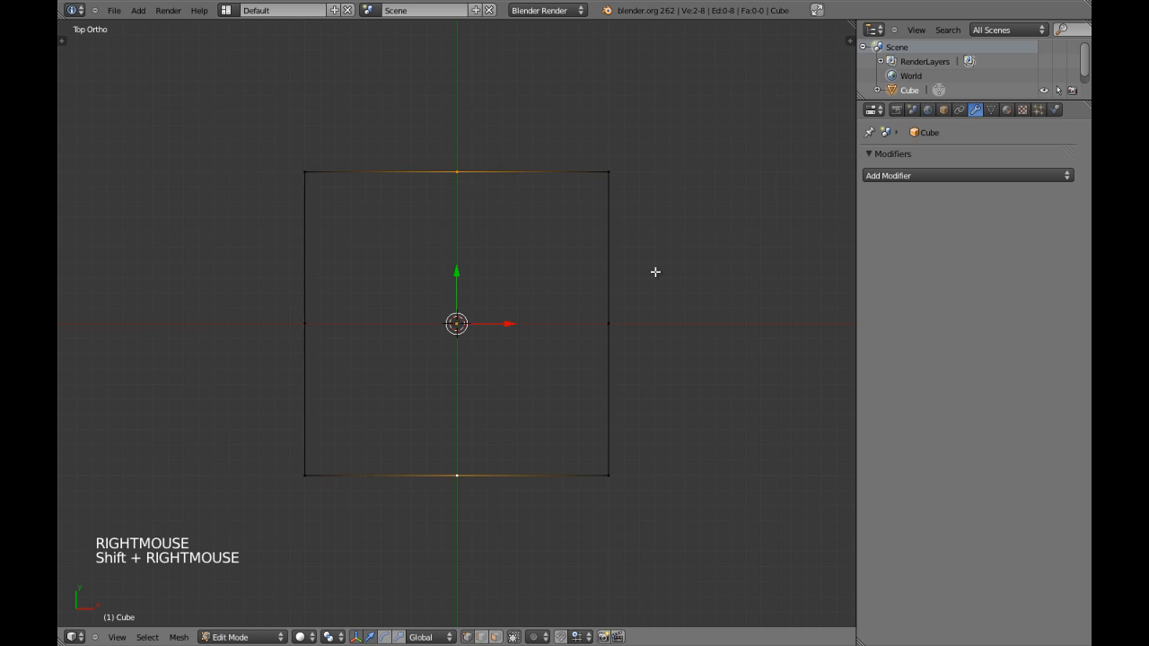
{"action": "key", "text": "s"}
{"action": "key", "text": "y"}
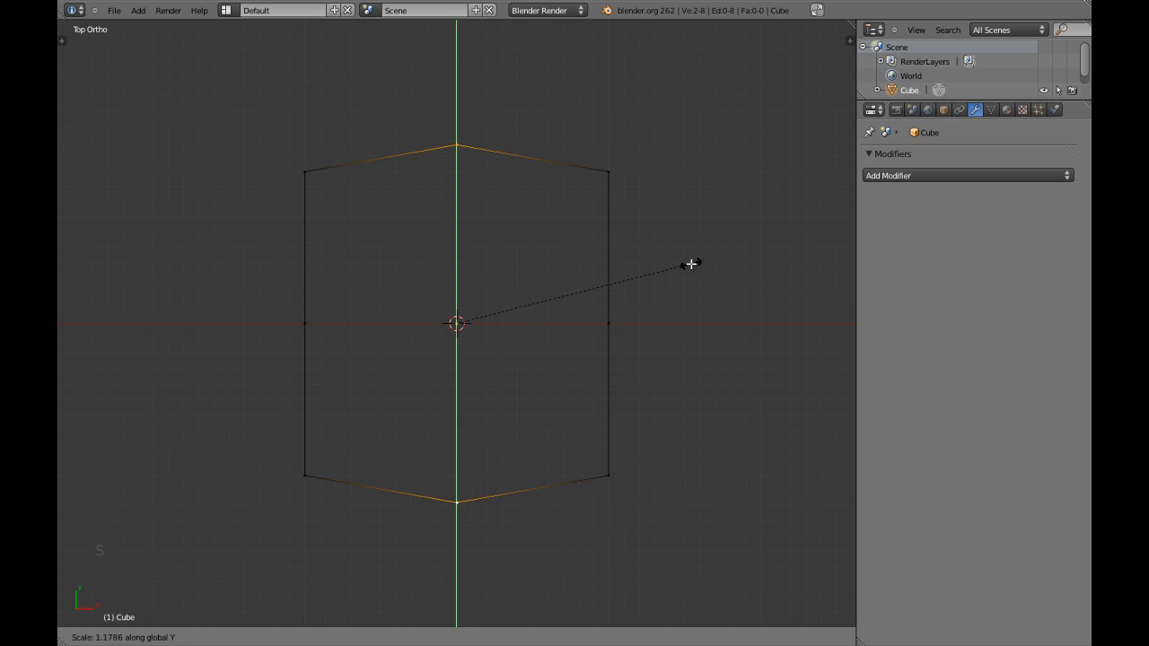
{"action": "right_click", "coordinate": [689, 262]}
Step: Try rounding the square by scaling its four edge midpoint vertices outward together, and undo the scaling
{"action": "right_click", "coordinate": [623, 318]}
{"action": "right_click", "coordinate": [324, 323], "text": "shift"}
{"action": "right_click", "coordinate": [326, 325], "text": "shift"}
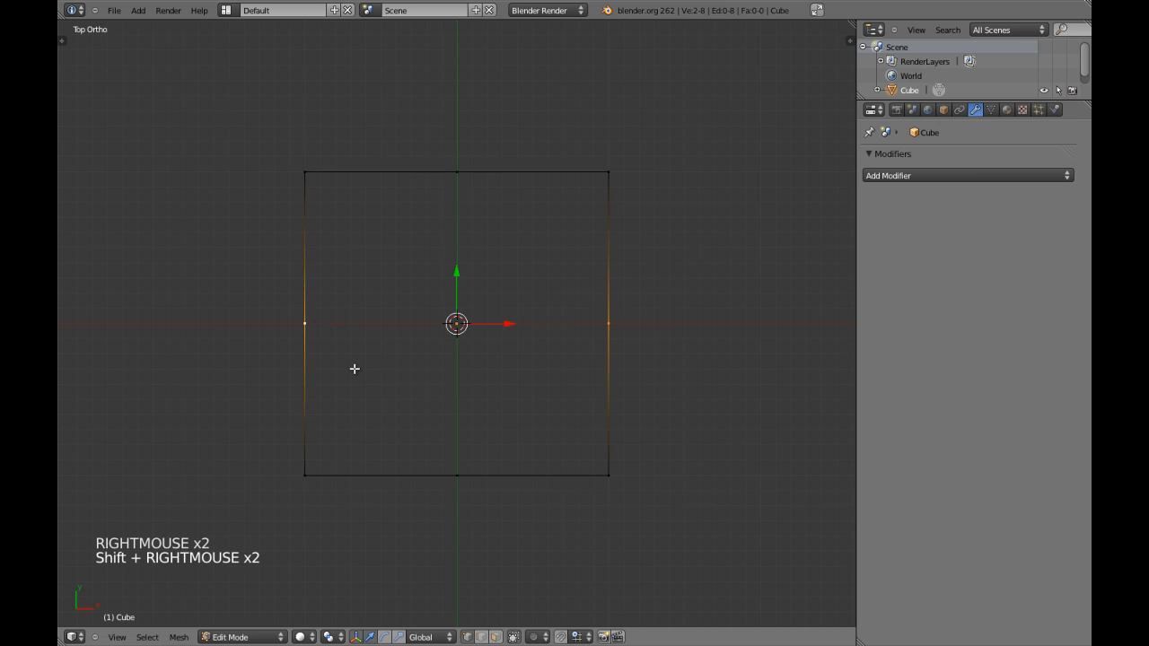
{"action": "right_click", "coordinate": [476, 210], "text": "shift"}
{"action": "right_click", "coordinate": [457, 467], "text": "shift"}
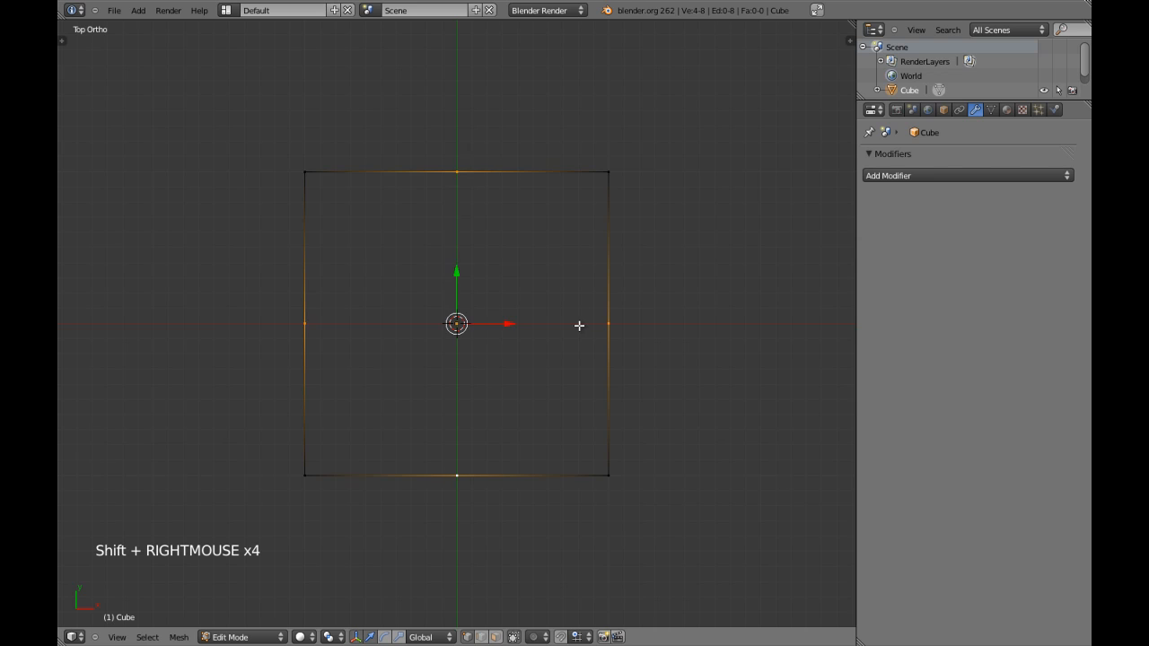
{"action": "key", "text": "s"}
{"action": "left_click", "coordinate": [614, 325]}
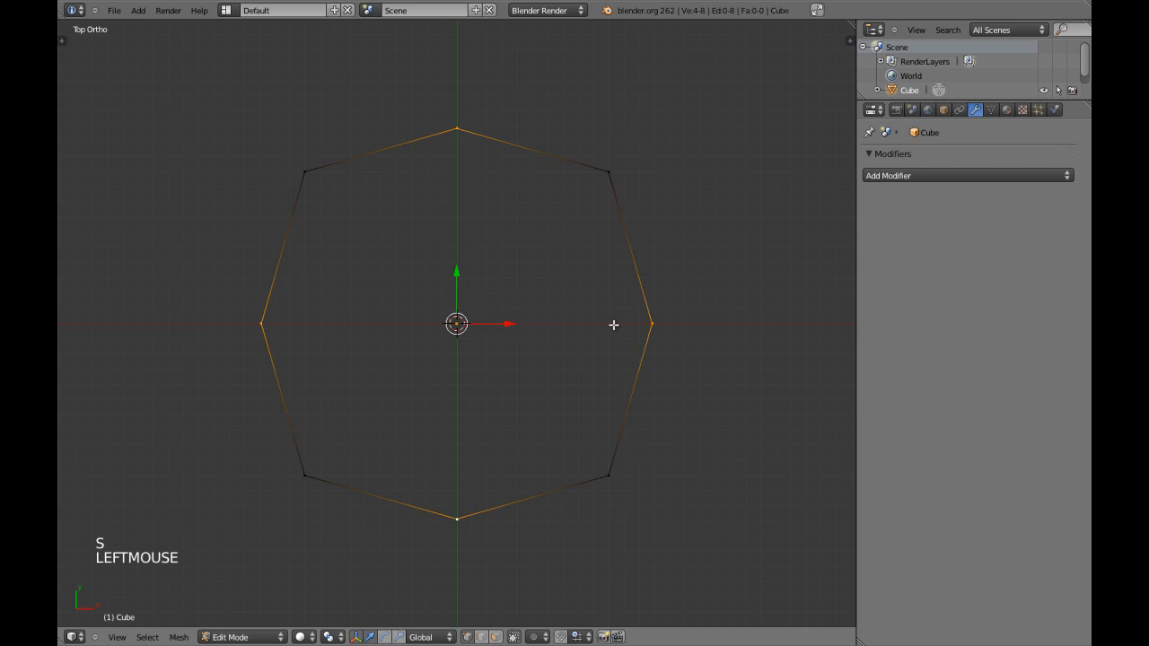
{"action": "key", "text": "ctrl+z"}
Step: Select the whole square outline, subdivide it twice, and clear the selection
{"action": "key", "text": "a"}
{"action": "key", "text": "a"}
{"action": "key", "text": "w"}
{"action": "left_click", "coordinate": [545, 321]}
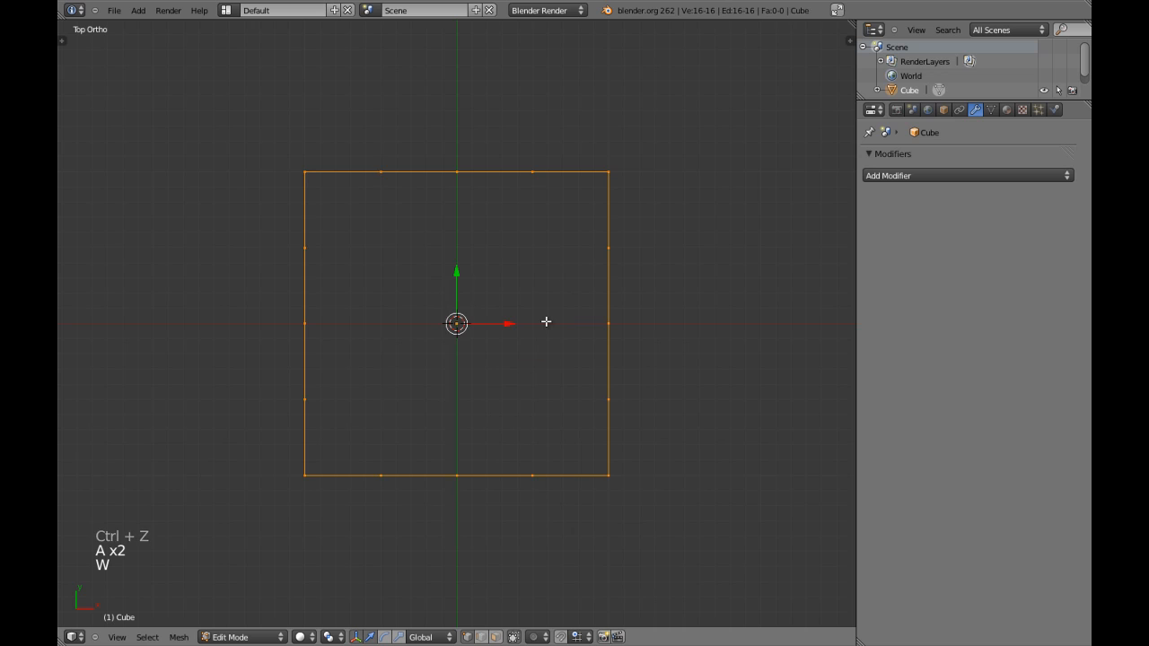
{"action": "key", "text": "w"}
{"action": "left_click", "coordinate": [545, 322]}
{"action": "key", "text": "a"}
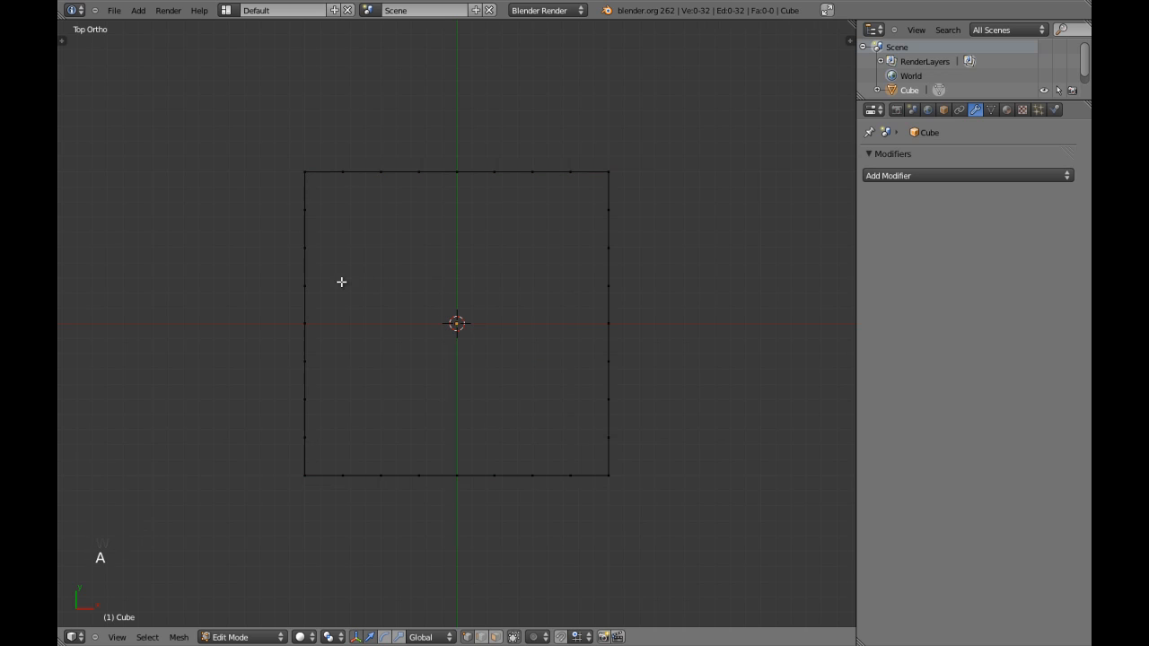
Step: Try pulling individual vertices on the outline's left side outward along X
{"action": "right_click", "coordinate": [317, 323]}
{"action": "left_click_drag", "start_coordinate": [346, 326], "coordinate": [297, 325]}
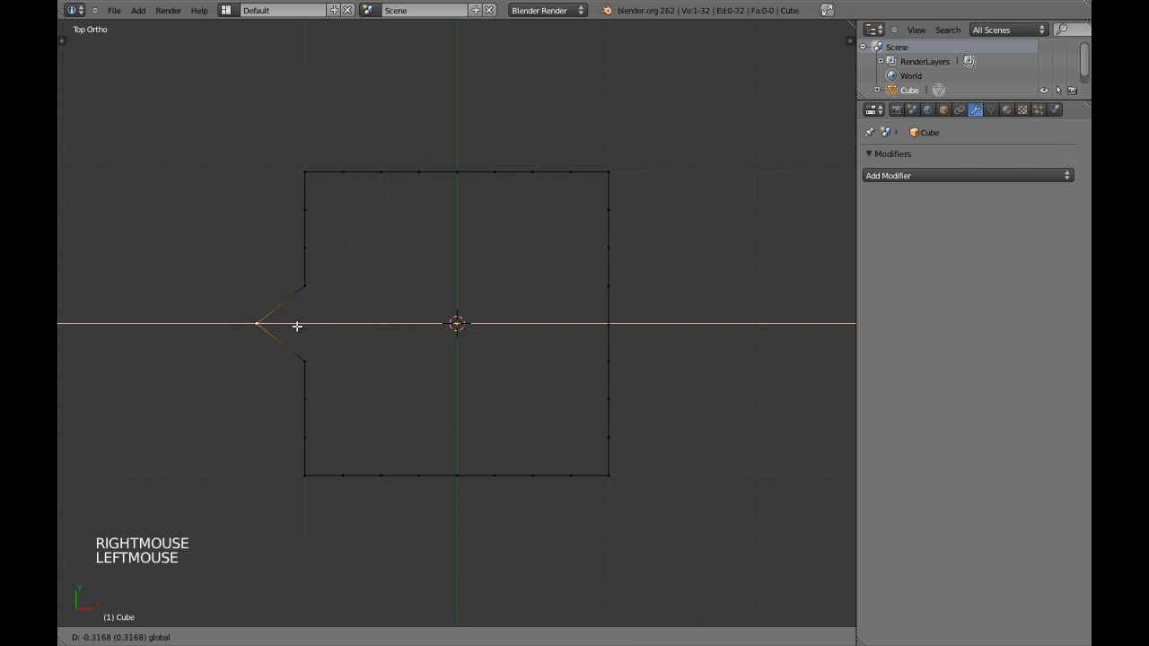
{"action": "right_click", "coordinate": [289, 325]}
{"action": "right_click", "coordinate": [312, 286]}
{"action": "left_click_drag", "start_coordinate": [345, 285], "coordinate": [262, 285]}
{"action": "right_click", "coordinate": [262, 284]}
{"action": "left_click", "coordinate": [314, 245]}
{"action": "right_click", "coordinate": [314, 245]}
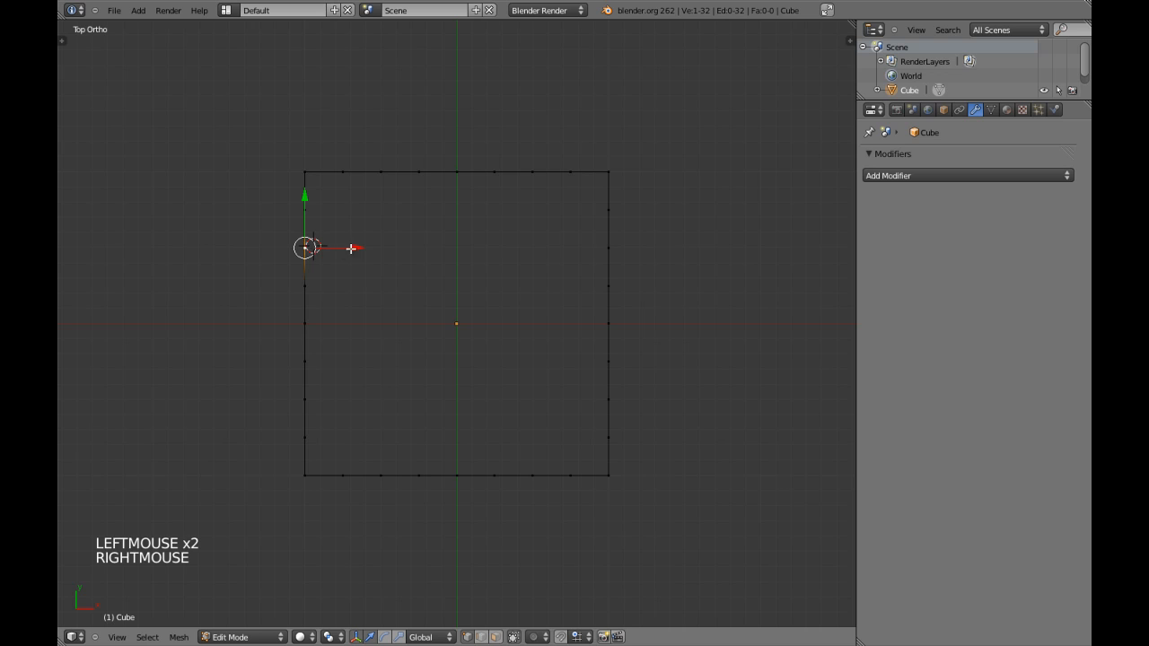
Step: Snap the 3D cursor to the selected object in Object Mode and return to Edit Mode
{"action": "key", "text": "Tab"}
{"action": "key", "text": "shift+s"}
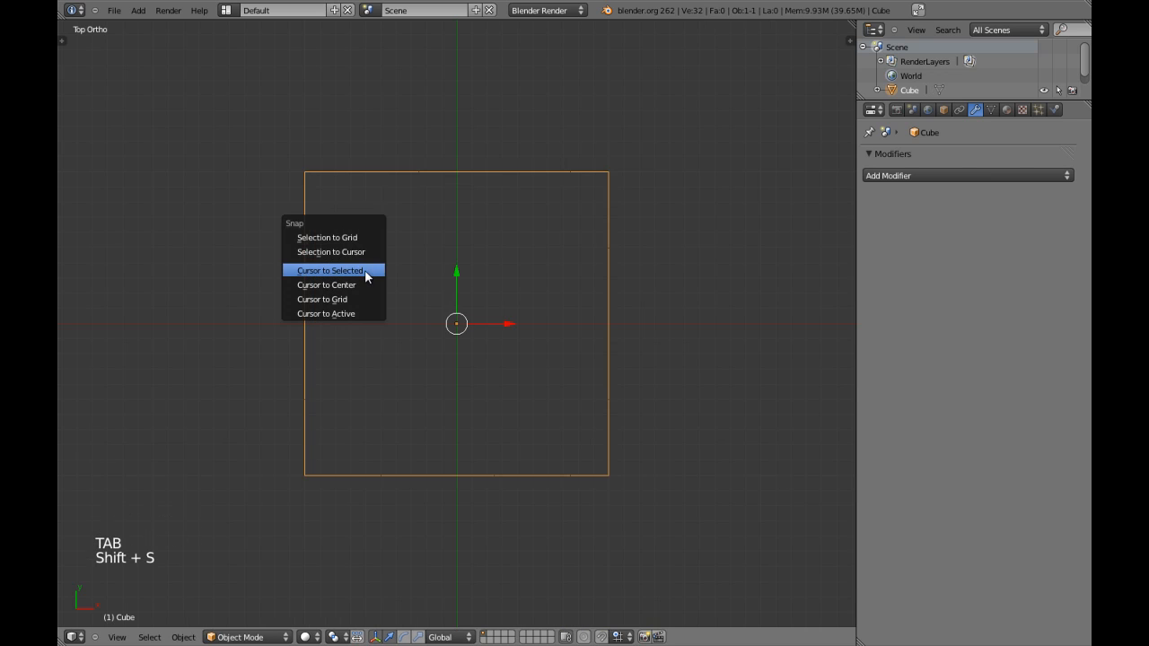
{"action": "left_click", "coordinate": [364, 269]}
{"action": "key", "text": "Tab"}
Step: Select all vertices of the square outline and reshape them into a circle with LoopTools Circle
{"action": "key", "text": "a"}
{"action": "key", "text": "a"}
{"action": "key", "text": "a"}
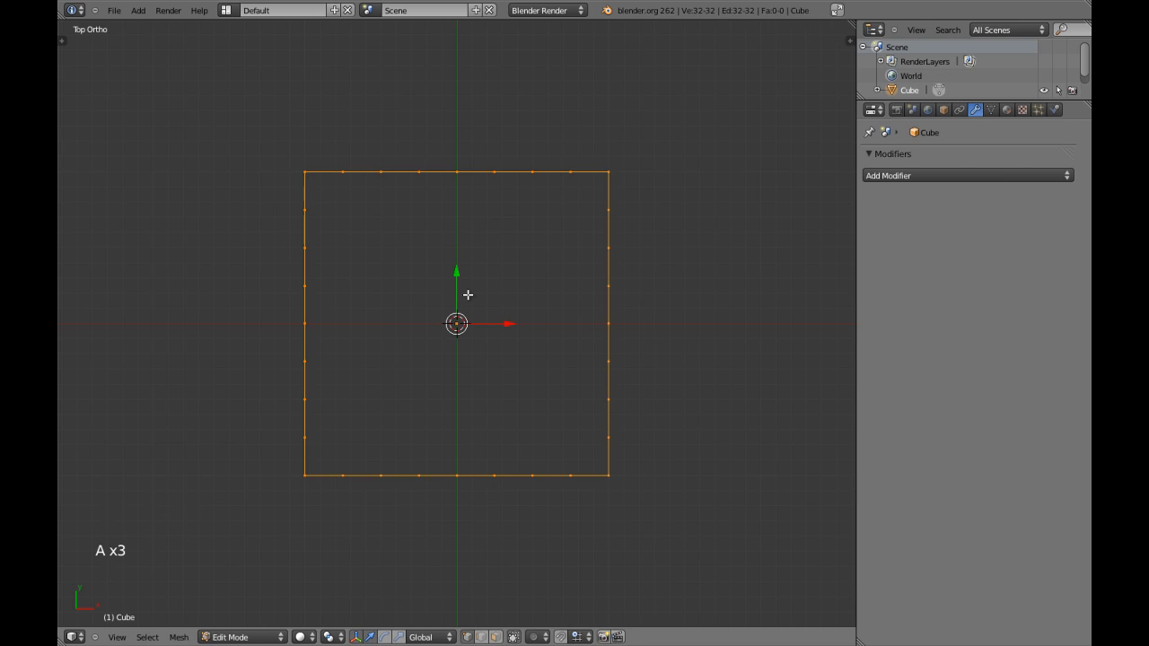
{"action": "key", "text": "w"}
{"action": "mouse_move", "coordinate": [464, 277]}
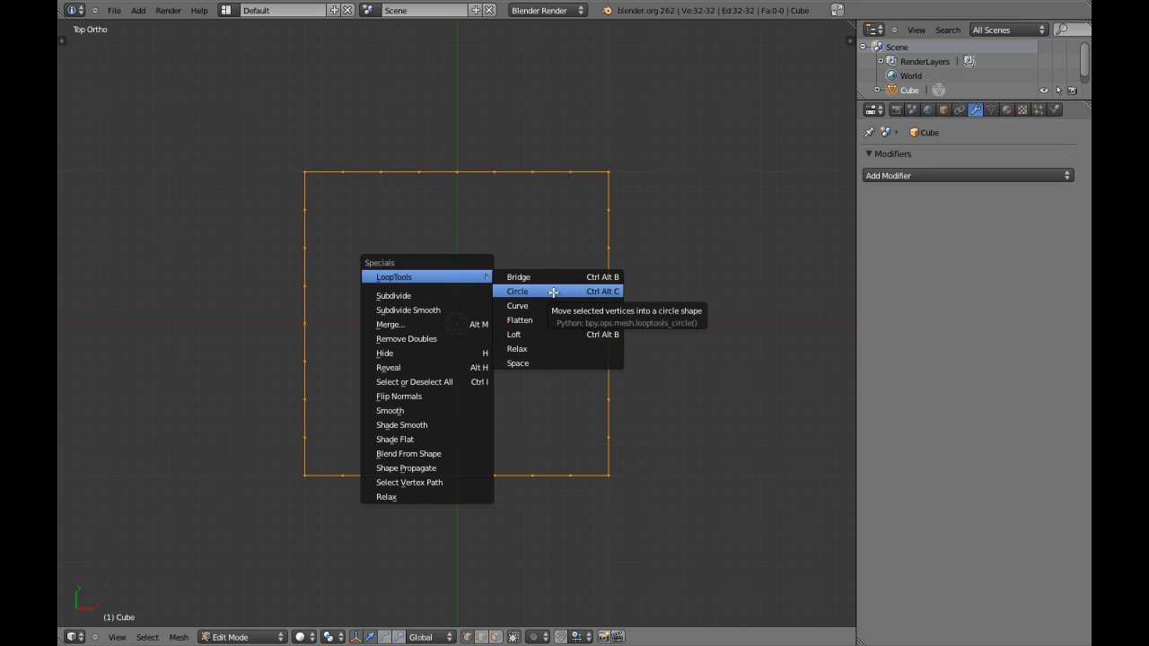
{"action": "key", "text": "a"}
{"action": "key", "text": "a"}
{"action": "key", "text": "w"}
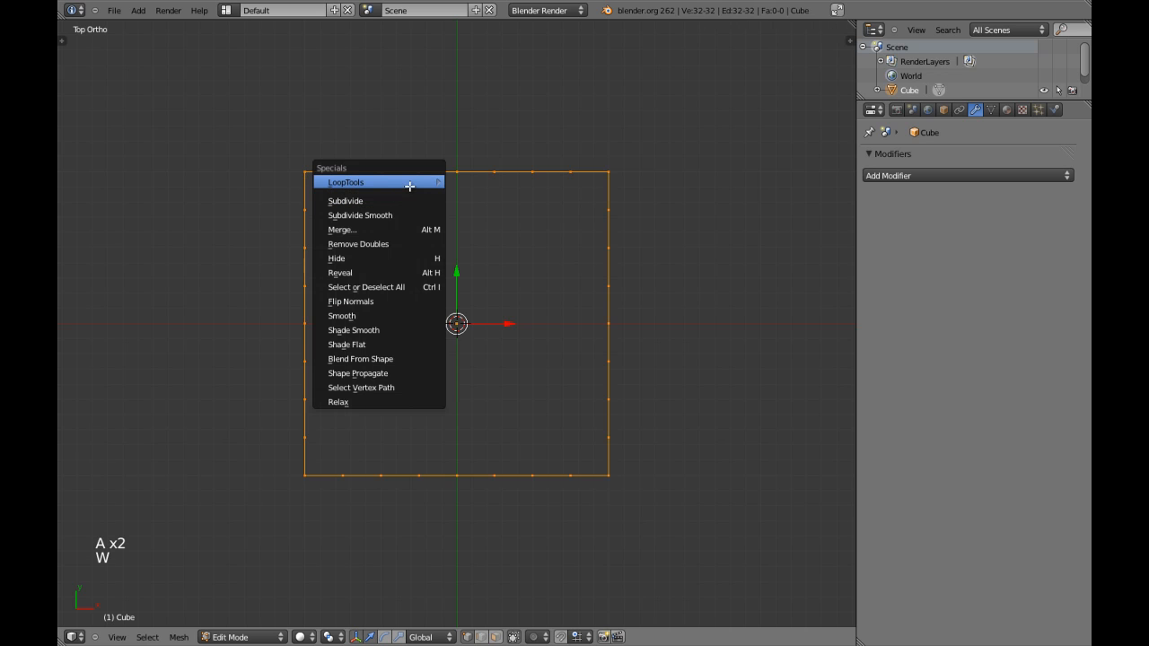
{"action": "mouse_move", "coordinate": [409, 185]}
{"action": "left_click", "coordinate": [497, 196]}
Step: Return to Object Mode and view the circle at an angle and from the front
{"action": "scroll", "coordinate": [428, 331], "scroll_direction": "down", "scroll_amount": 6}
{"action": "middle_click_drag", "start_coordinate": [428, 331], "coordinate": [503, 308]}
{"action": "scroll", "coordinate": [500, 275], "scroll_direction": "up", "scroll_amount": 3}
{"action": "key", "text": "KP_Decimal"}
{"action": "scroll", "coordinate": [487, 258], "scroll_direction": "down", "scroll_amount": 3}
{"action": "key", "text": "Tab"}
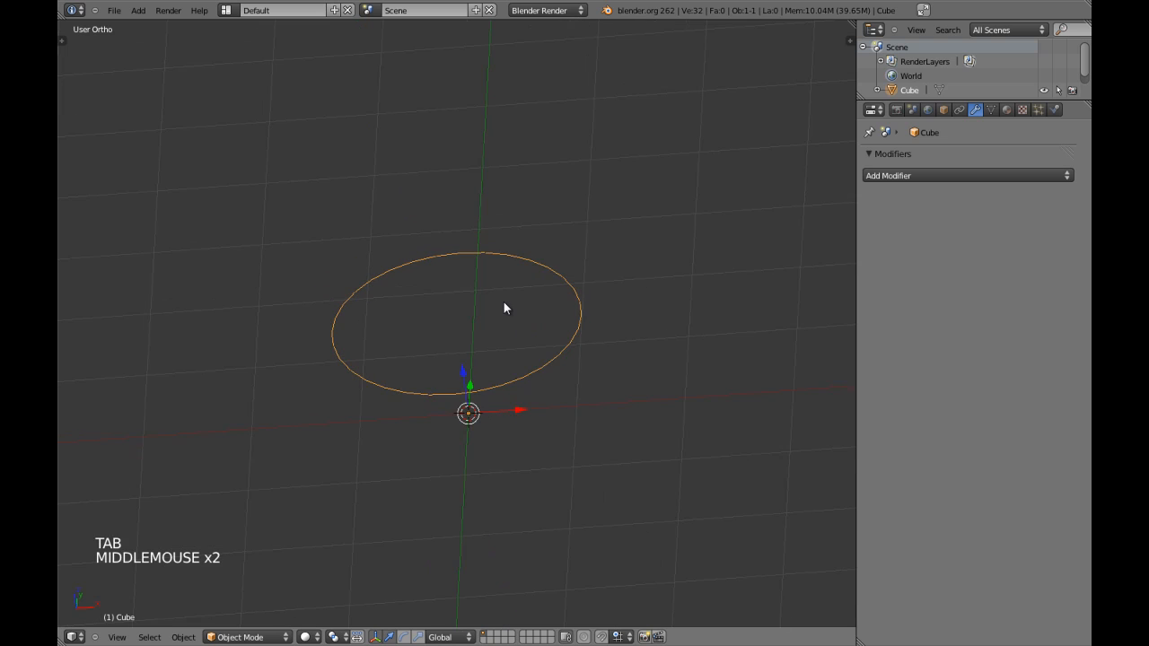
{"action": "key", "text": "KP_1"}
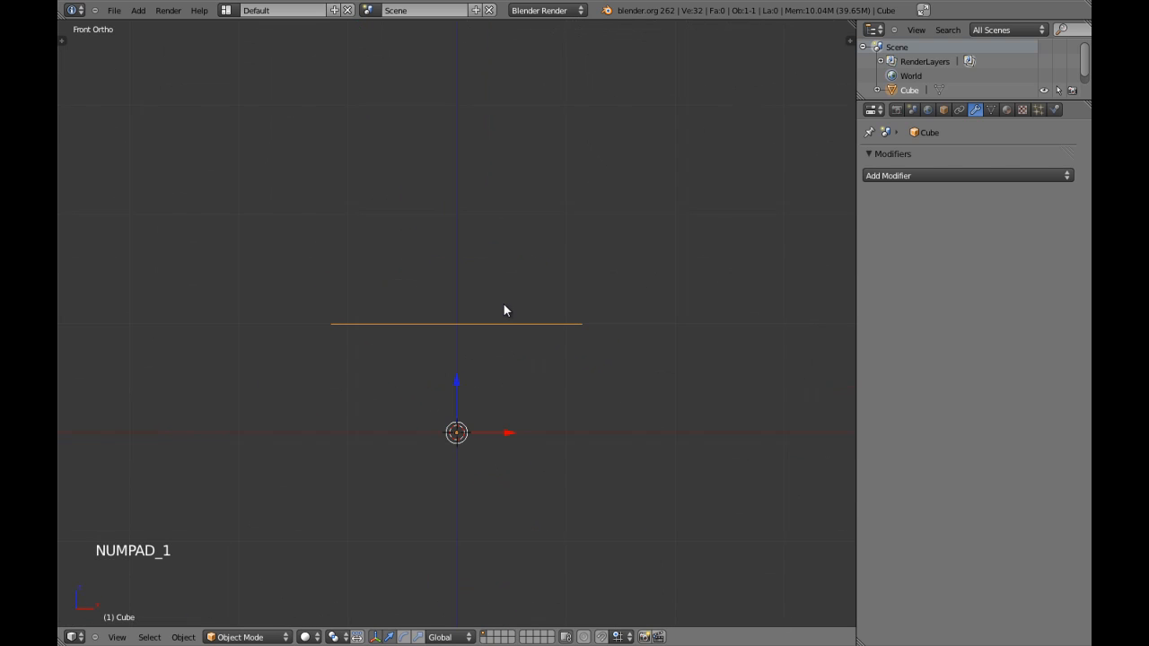
{"action": "key", "text": "r"}
{"action": "right_click", "coordinate": [502, 308]}
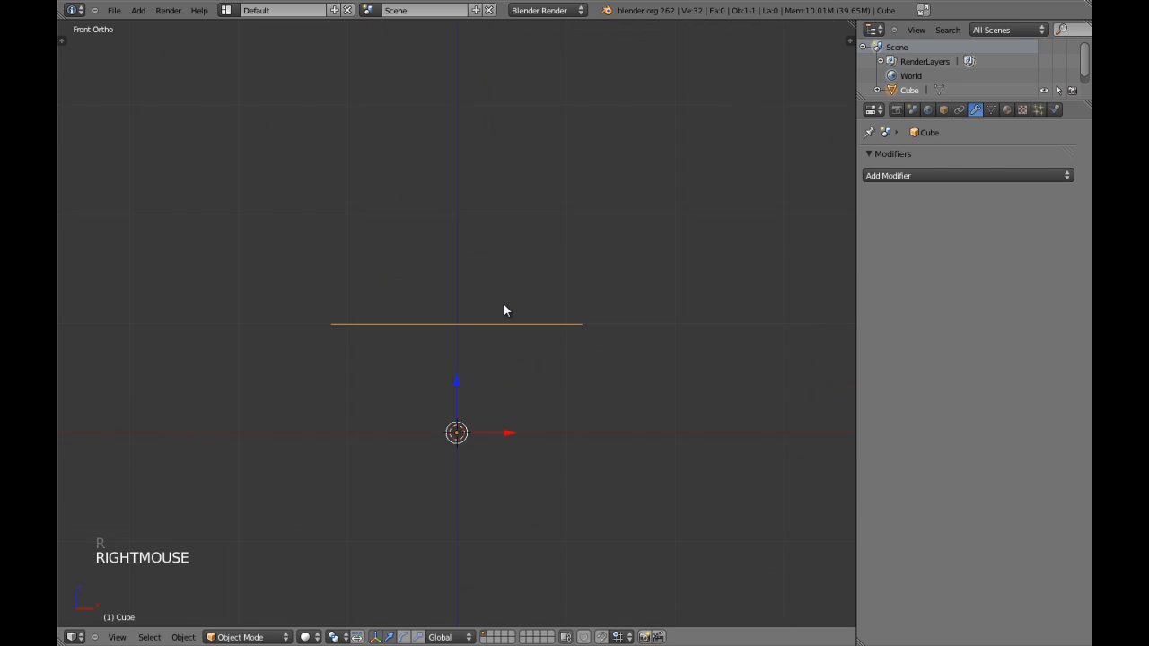
Step: Re-enter Edit Mode on the circle and examine the LoopTools commands, in particular Circle
{"action": "middle_click_drag", "start_coordinate": [503, 308], "coordinate": [481, 339]}
{"action": "key", "text": "Tab"}
{"action": "scroll", "coordinate": [478, 346], "scroll_direction": "up", "scroll_amount": 1}
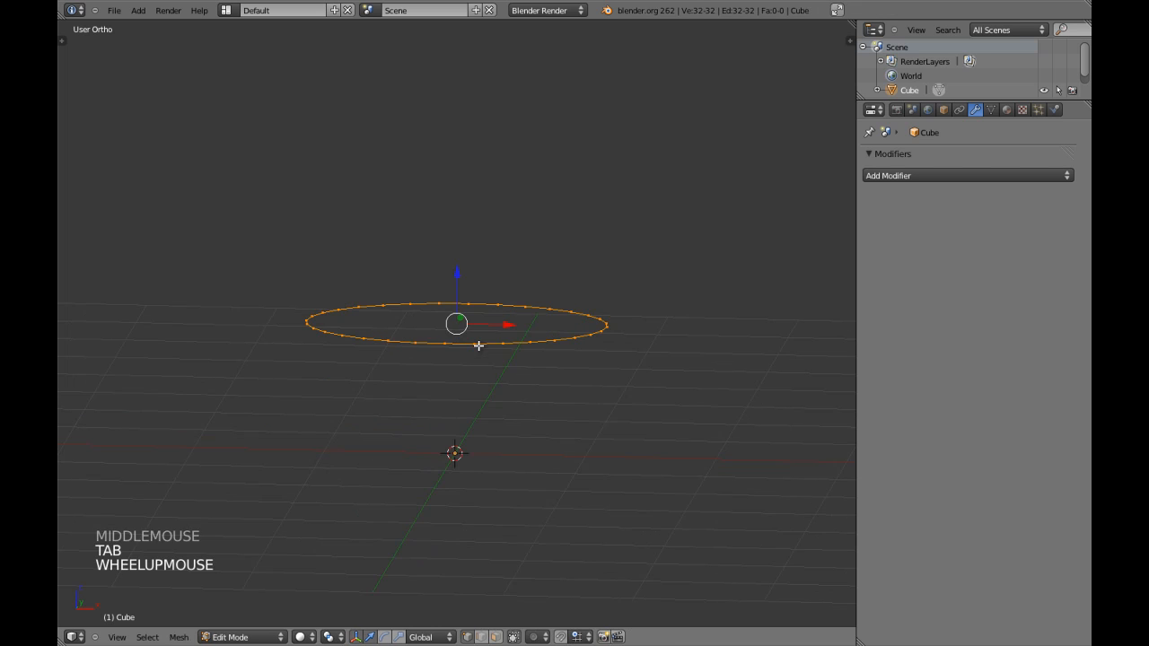
{"action": "key", "text": "w"}
{"action": "key", "text": "w"}
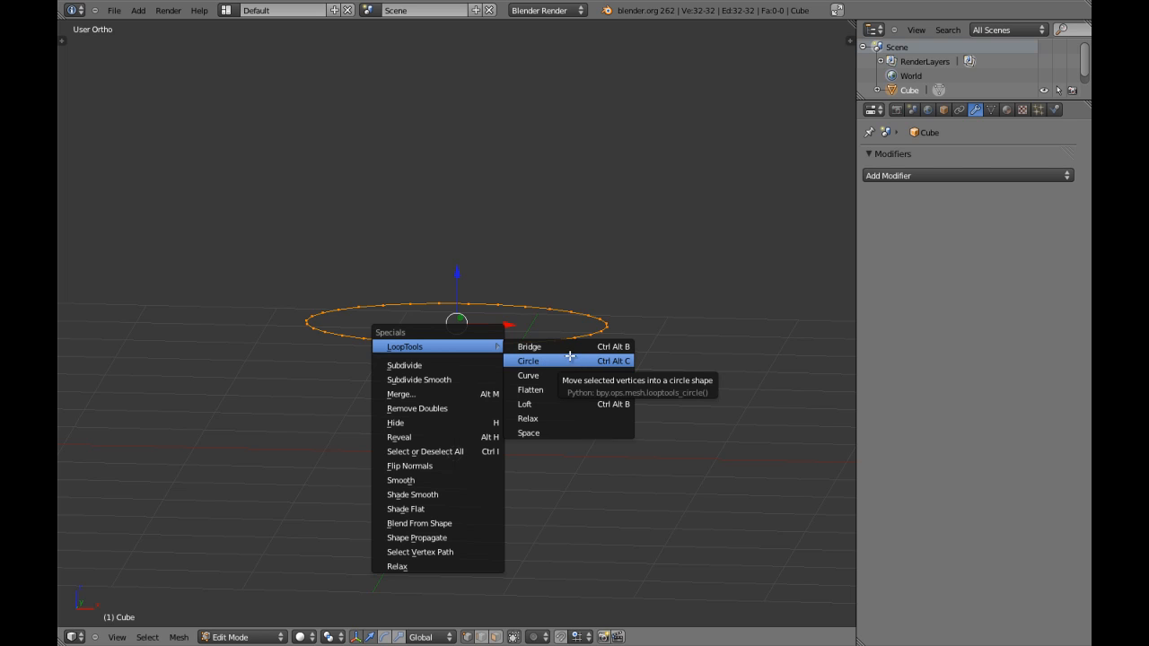
{"action": "middle_click_drag", "start_coordinate": [366, 281], "coordinate": [315, 297]}
{"action": "scroll", "coordinate": [316, 299], "scroll_direction": "down", "scroll_amount": 2}
Step: Delete the circle object in Object Mode, add a new cube in its place and switch to the front orthographic view
{"action": "key", "text": "Tab"}
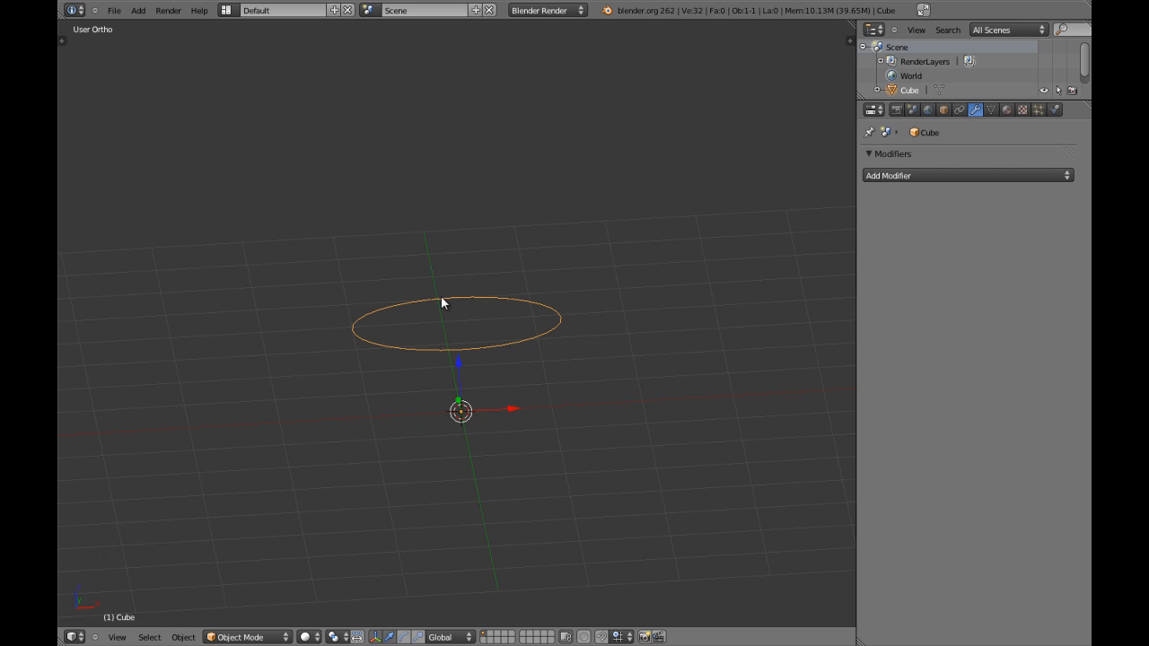
{"action": "key", "text": "x"}
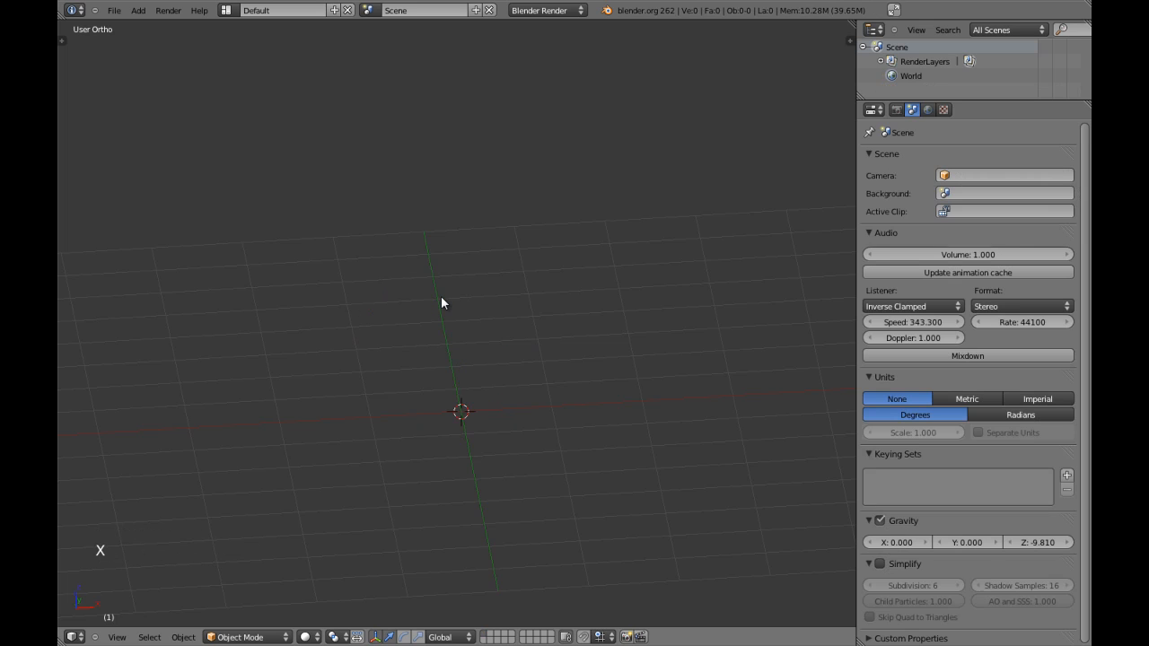
{"action": "key", "text": "shift+a"}
{"action": "left_click", "coordinate": [497, 312]}
{"action": "key", "text": "KP_1"}
{"action": "key", "text": "KP_5"}
{"action": "key", "text": "KP_5"}
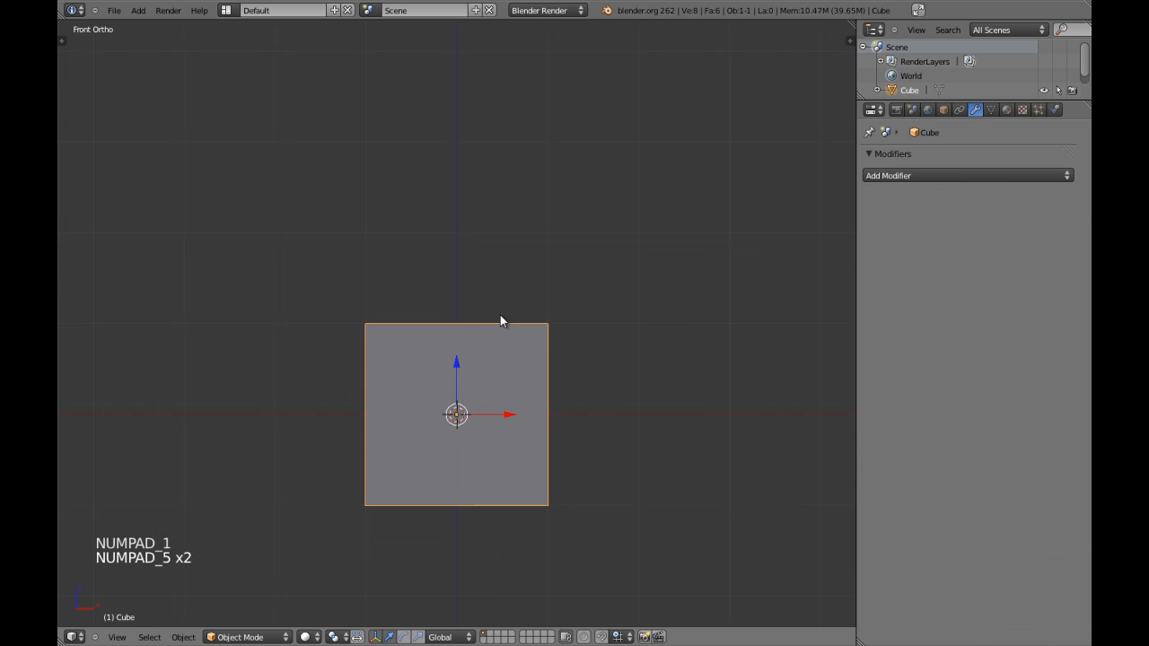
Step: Maximize the 3D view, enter Edit Mode on the cube and deselect all of its geometry
{"action": "key", "text": "shift+space"}
{"action": "key", "text": "Tab"}
{"action": "middle_click_drag", "start_coordinate": [548, 374], "coordinate": [538, 290], "text": "shift"}
{"action": "key", "text": "a"}
{"action": "key", "text": "a"}
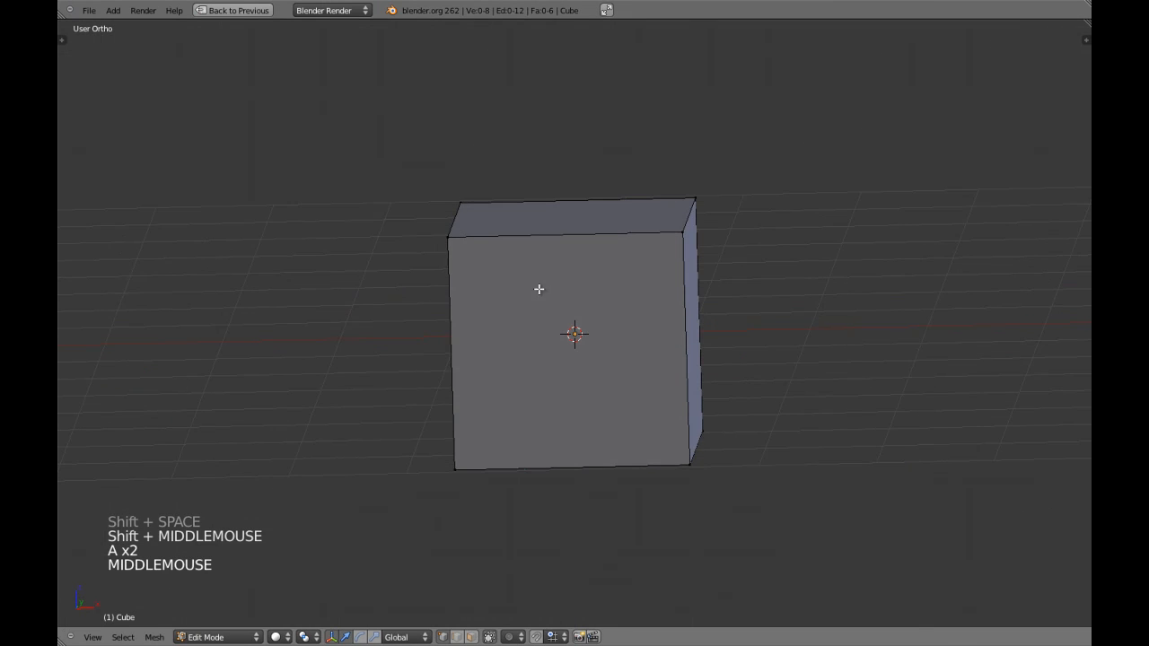
Step: Add a centered horizontal loop cut around the cube and check it from the front in wireframe and solid shading
{"action": "key", "text": "ctrl+r"}
{"action": "left_click", "coordinate": [694, 329]}
{"action": "right_click", "coordinate": [693, 329]}
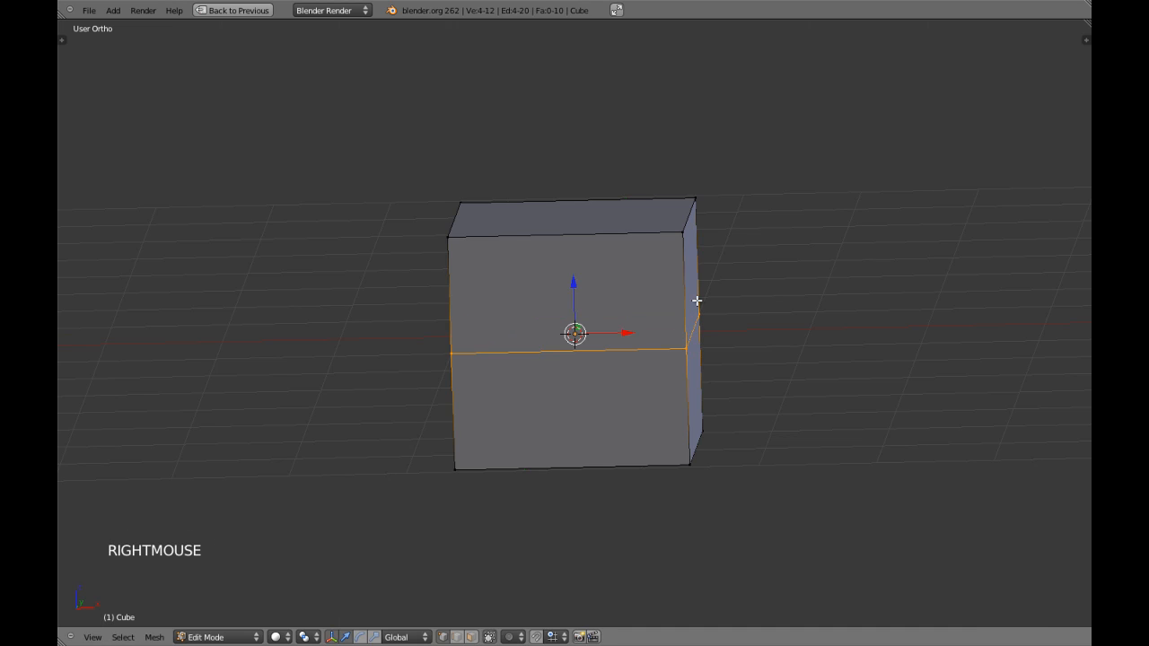
{"action": "key", "text": "KP_1"}
{"action": "key", "text": "z"}
{"action": "scroll", "coordinate": [675, 307], "scroll_direction": "up", "scroll_amount": 1}
{"action": "key", "text": "z"}
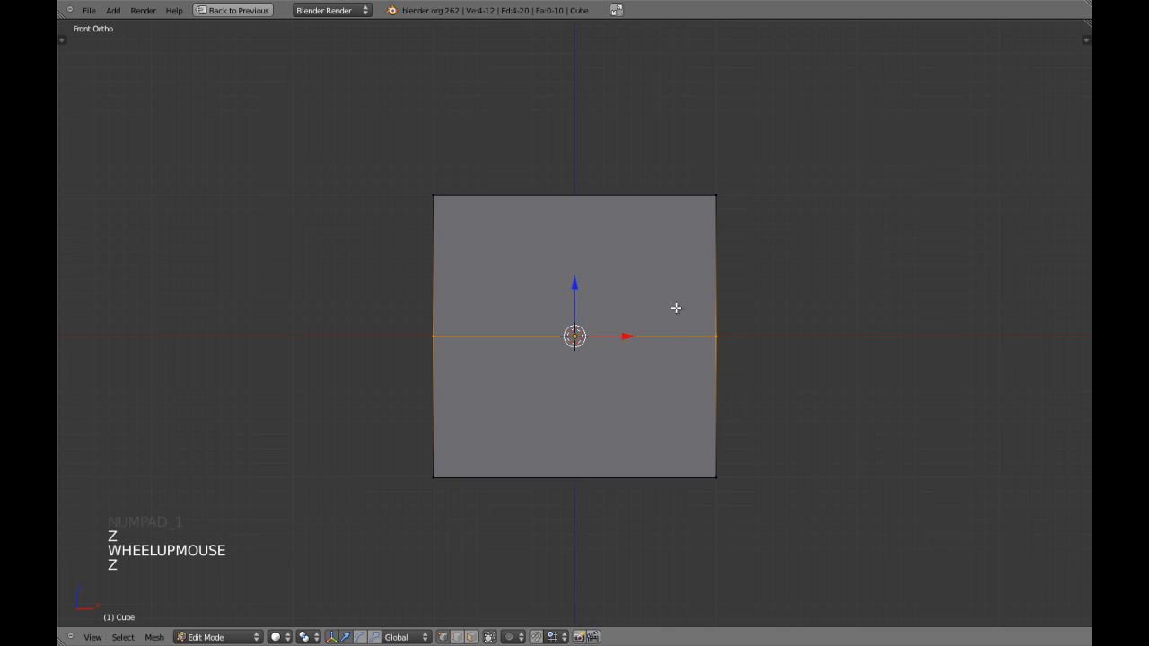
Step: Undo the horizontal loop cut through the middle of the cube and clear the selection
{"action": "key", "text": "ctrl+z"}
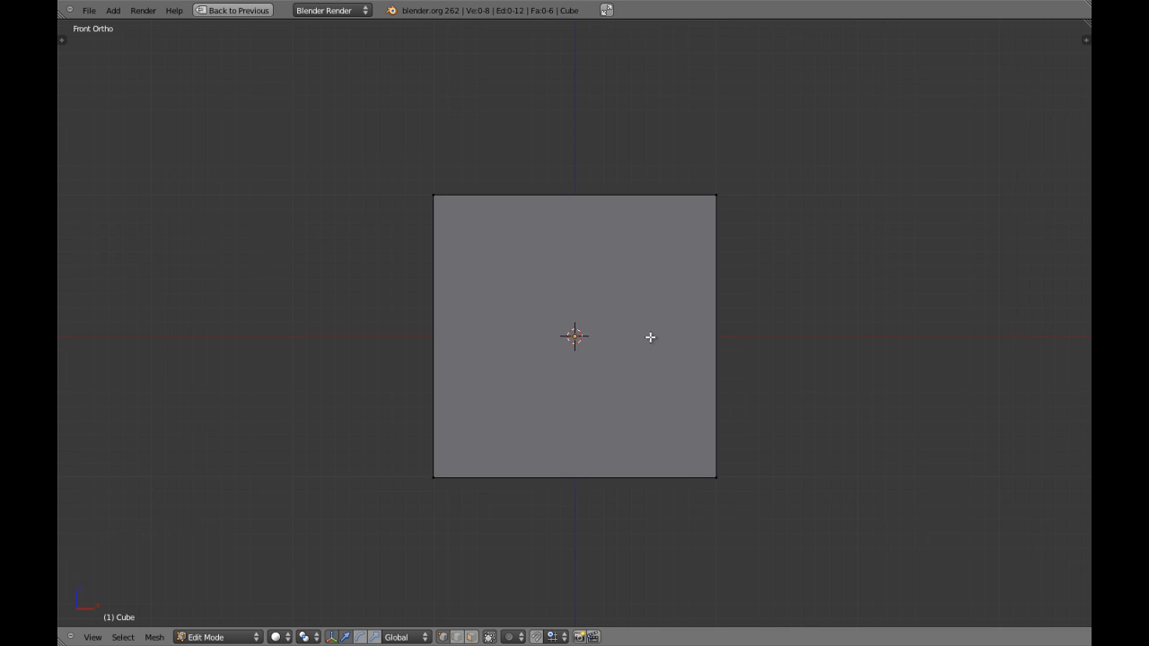
{"action": "scroll", "coordinate": [628, 351], "scroll_direction": "down", "scroll_amount": 3}
{"action": "middle_click_drag", "start_coordinate": [629, 351], "coordinate": [605, 225]}
{"action": "right_click", "coordinate": [636, 266]}
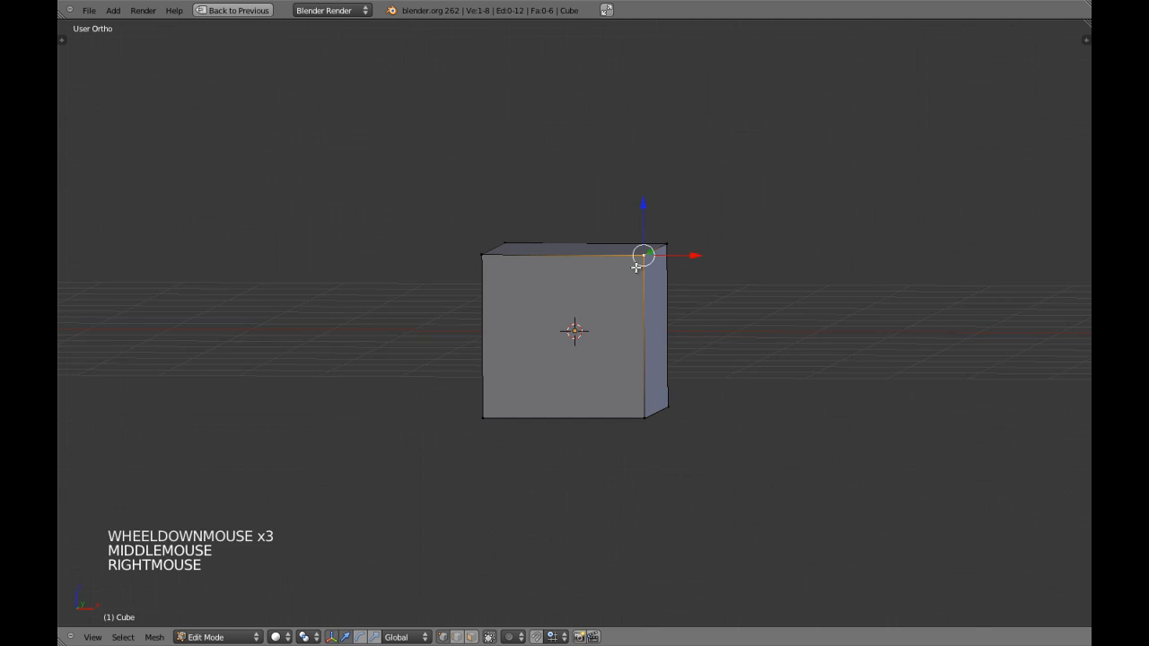
{"action": "key", "text": "KP_Decimal"}
{"action": "key", "text": "KP_5"}
{"action": "key", "text": "a"}
{"action": "key", "text": "a"}
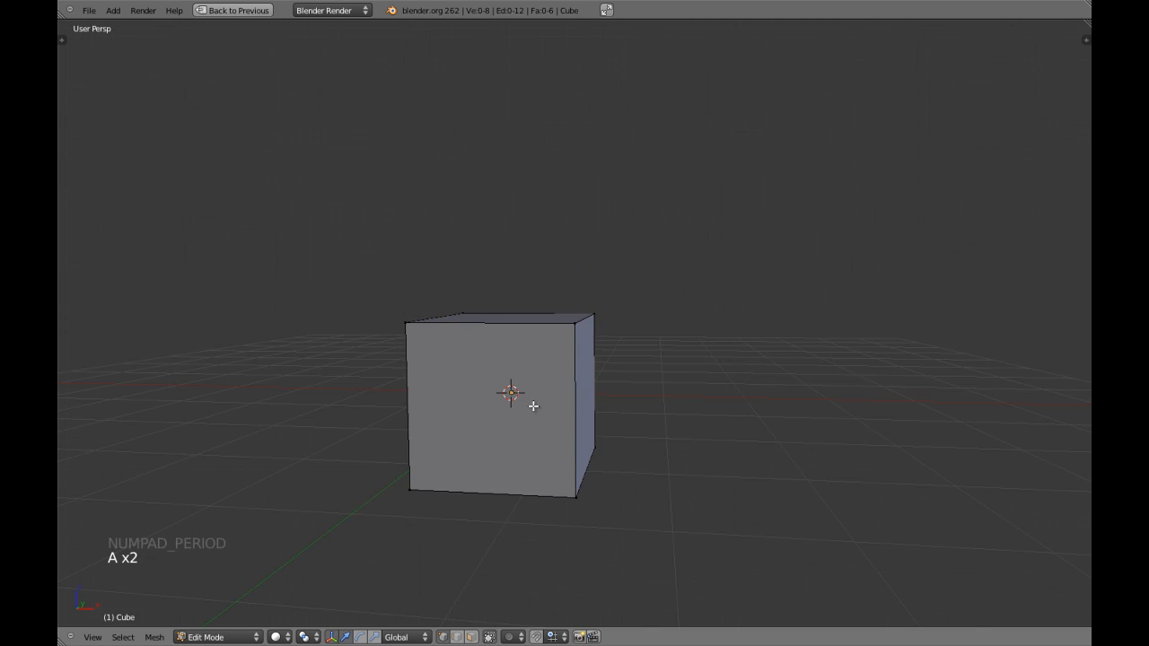
{"action": "scroll", "coordinate": [538, 403], "scroll_direction": "up", "scroll_amount": 1}
Step: Try a centred horizontal loop cut around the cube and undo it
{"action": "key", "text": "ctrl+r"}
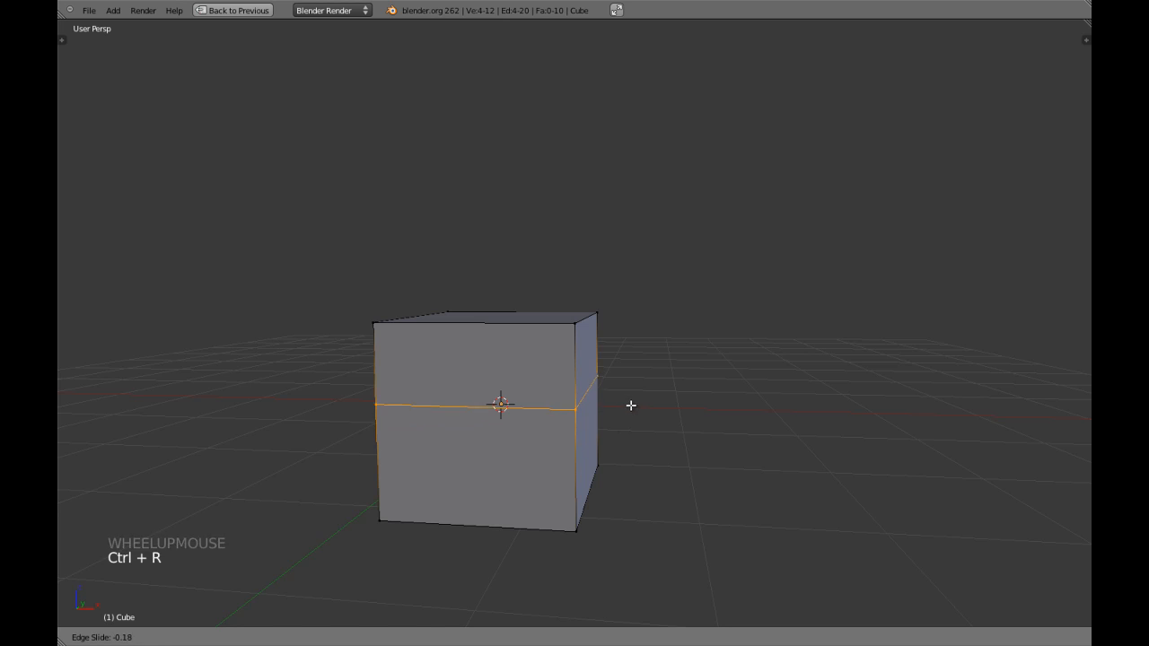
{"action": "right_click", "coordinate": [627, 401]}
{"action": "key", "text": "KP_1"}
{"action": "key", "text": "KP_5"}
{"action": "key", "text": "ctrl+z"}
Step: Add eight evenly spaced horizontal loop cuts around the cube
{"action": "scroll", "coordinate": [622, 400], "scroll_direction": "up", "scroll_amount": 3}
{"action": "middle_click_drag", "start_coordinate": [623, 400], "coordinate": [641, 326], "text": "shift"}
{"action": "key", "text": "ctrl+r"}
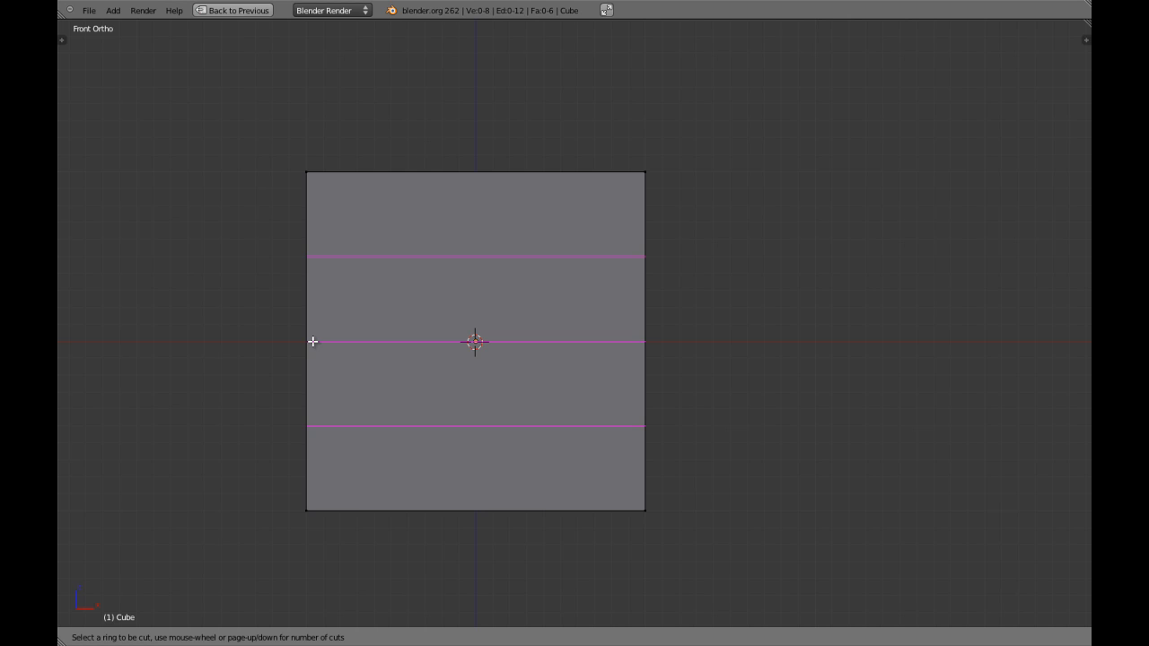
{"action": "left_click", "coordinate": [313, 341]}
{"action": "middle_click_drag", "start_coordinate": [310, 341], "coordinate": [489, 333]}
{"action": "scroll", "coordinate": [401, 339], "scroll_direction": "down", "scroll_amount": 4}
{"action": "key", "text": "KP_3"}
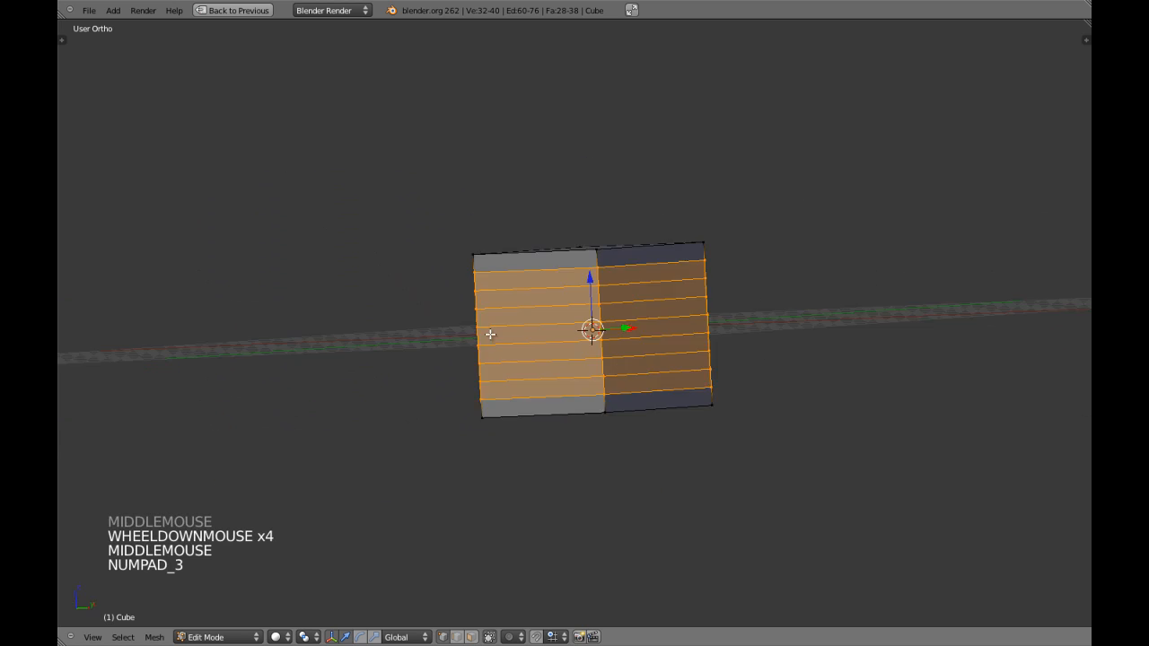
{"action": "key", "text": "KP_1"}
{"action": "key", "text": "KP_Decimal"}
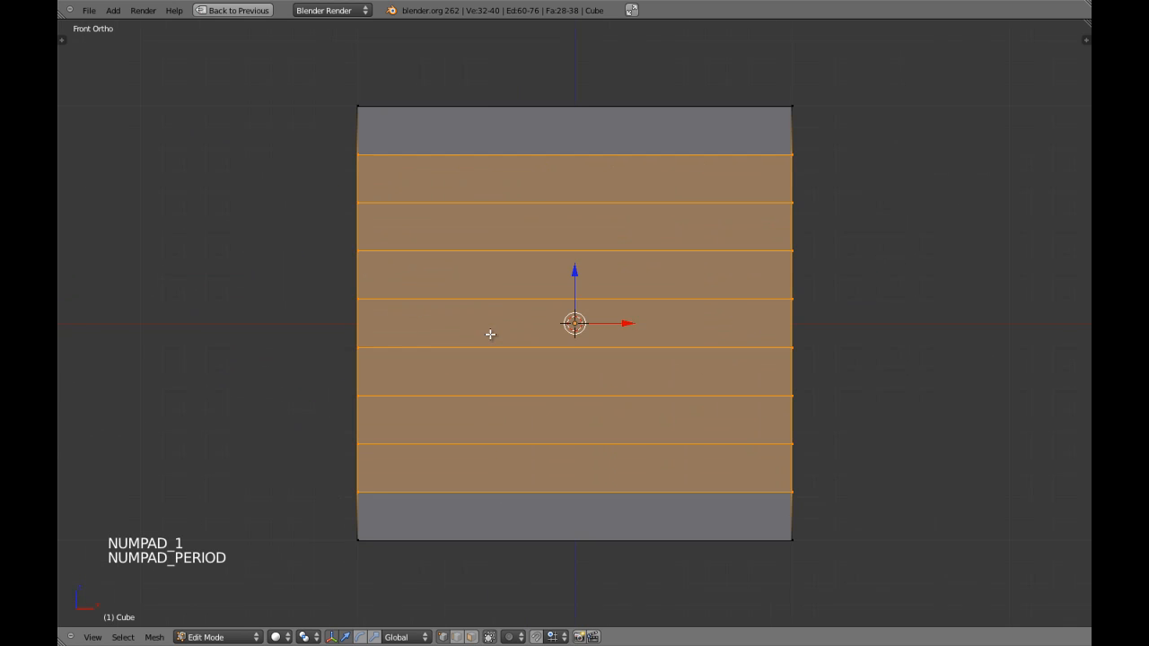
Step: Clear the selection and select all eight inner horizontal edge loops of the cube
{"action": "key", "text": "a"}
{"action": "key", "text": "a"}
{"action": "right_click", "coordinate": [587, 169], "text": "alt+shift"}
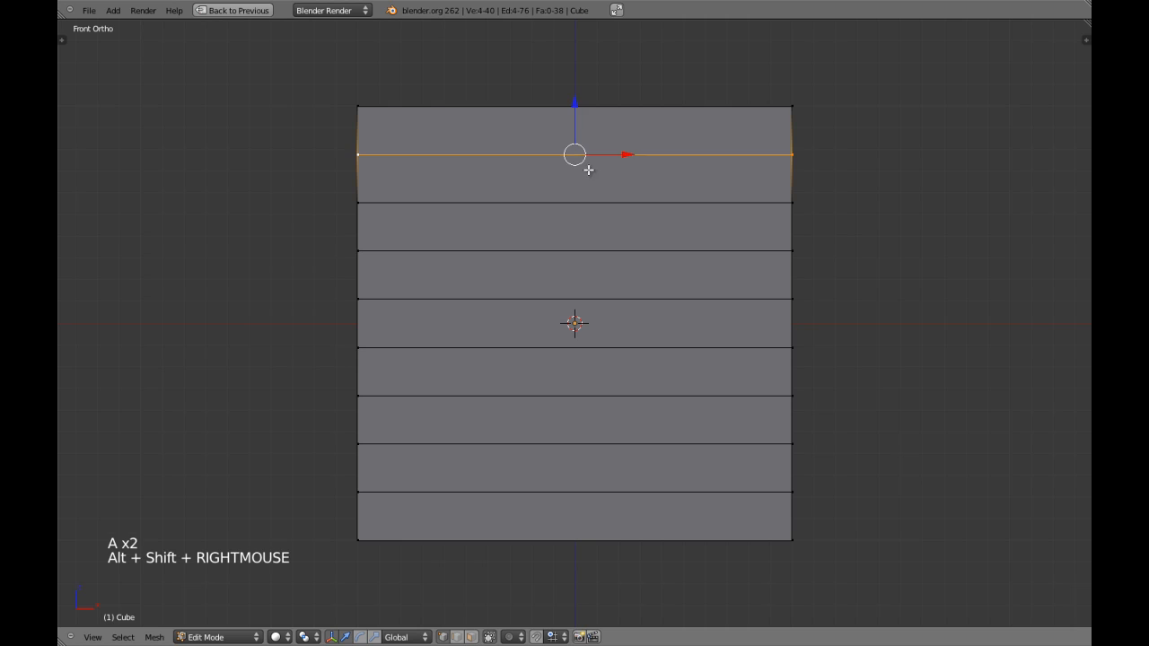
{"action": "right_click", "coordinate": [475, 490], "text": "alt+shift"}
{"action": "right_click", "coordinate": [559, 448], "text": "alt+shift"}
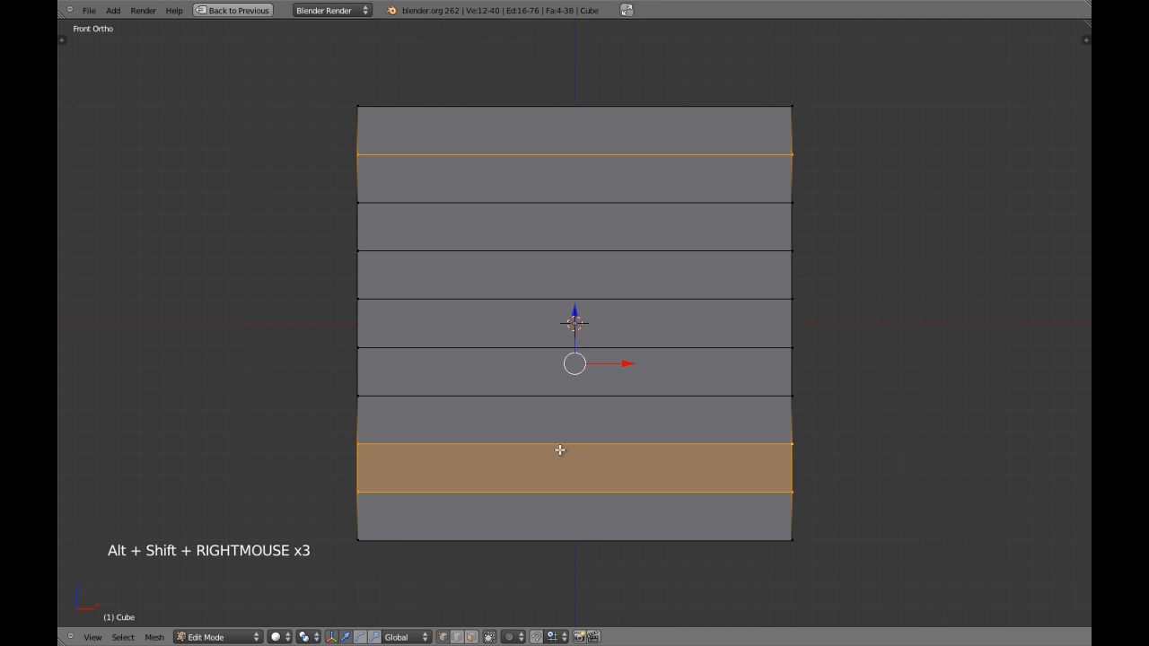
{"action": "right_click", "coordinate": [554, 398], "text": "alt+shift"}
{"action": "right_click", "coordinate": [548, 352], "text": "alt+shift"}
{"action": "right_click", "coordinate": [533, 300], "text": "alt+shift"}
{"action": "right_click", "coordinate": [531, 255], "text": "alt+shift"}
{"action": "right_click", "coordinate": [533, 207], "text": "alt+shift"}
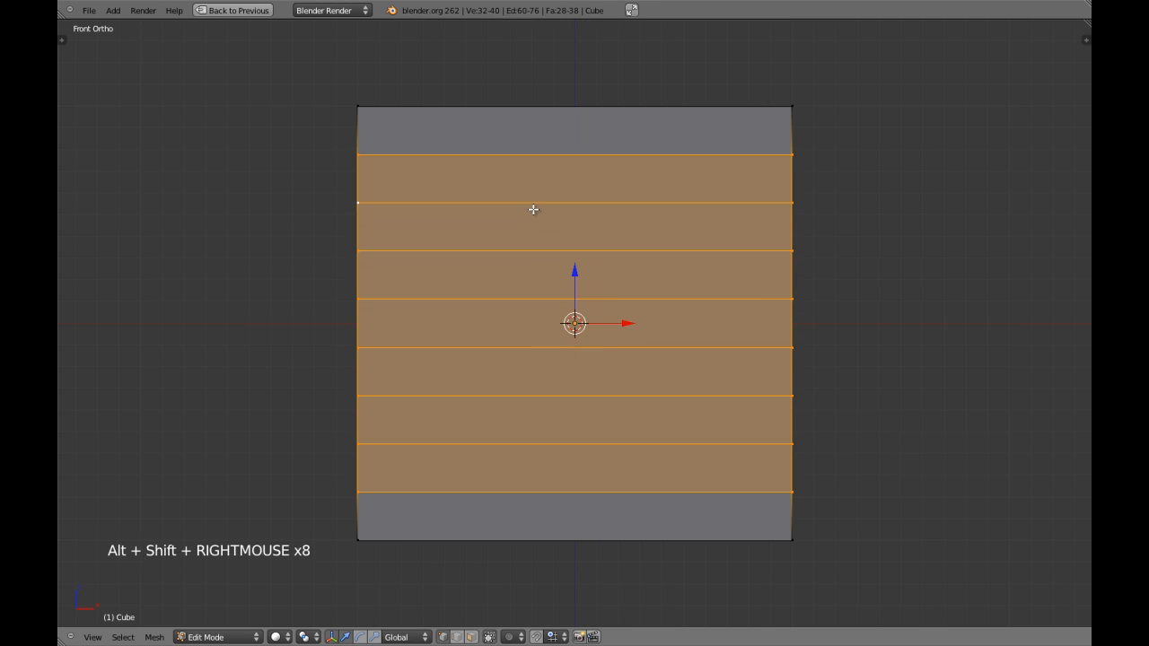
Step: Flatten the selected edge loops onto the 3D cursor's level by scaling them to 0 along Z with the 3D cursor as pivot
{"action": "key", "text": "period"}
{"action": "key", "text": "s"}
{"action": "key", "text": "z"}
{"action": "key", "text": "0"}
{"action": "key", "text": "Return"}
{"action": "key", "text": "a"}
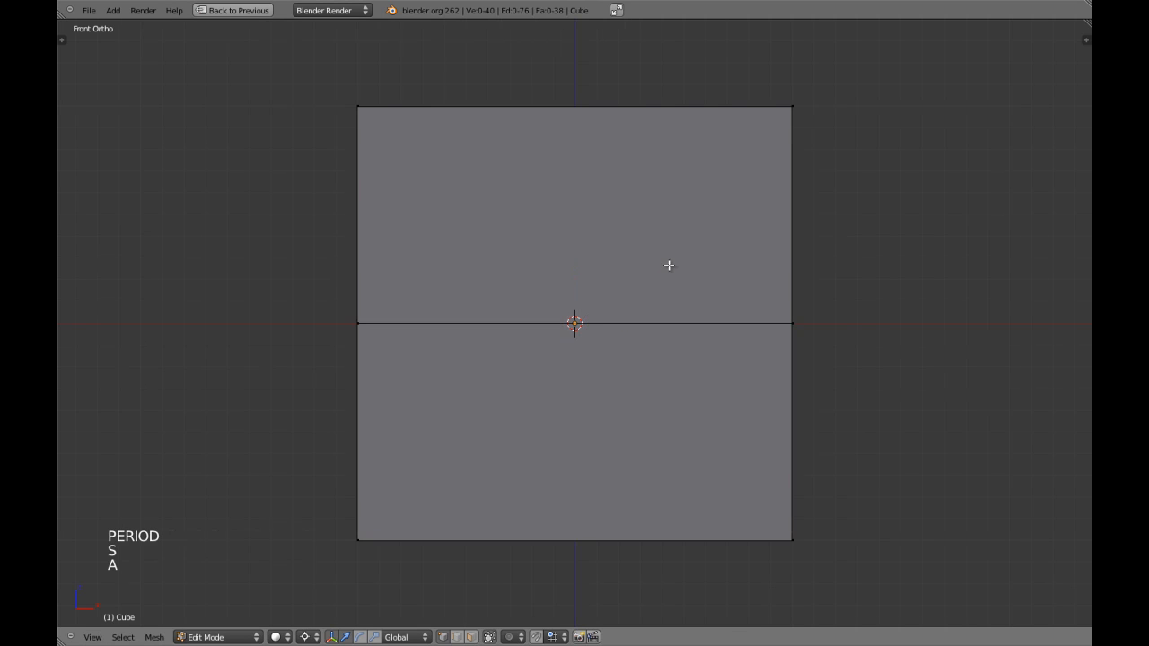
Step: Select the whole mesh and remove its doubled vertices
{"action": "key", "text": "a"}
{"action": "key", "text": "w"}
{"action": "left_click", "coordinate": [612, 350]}
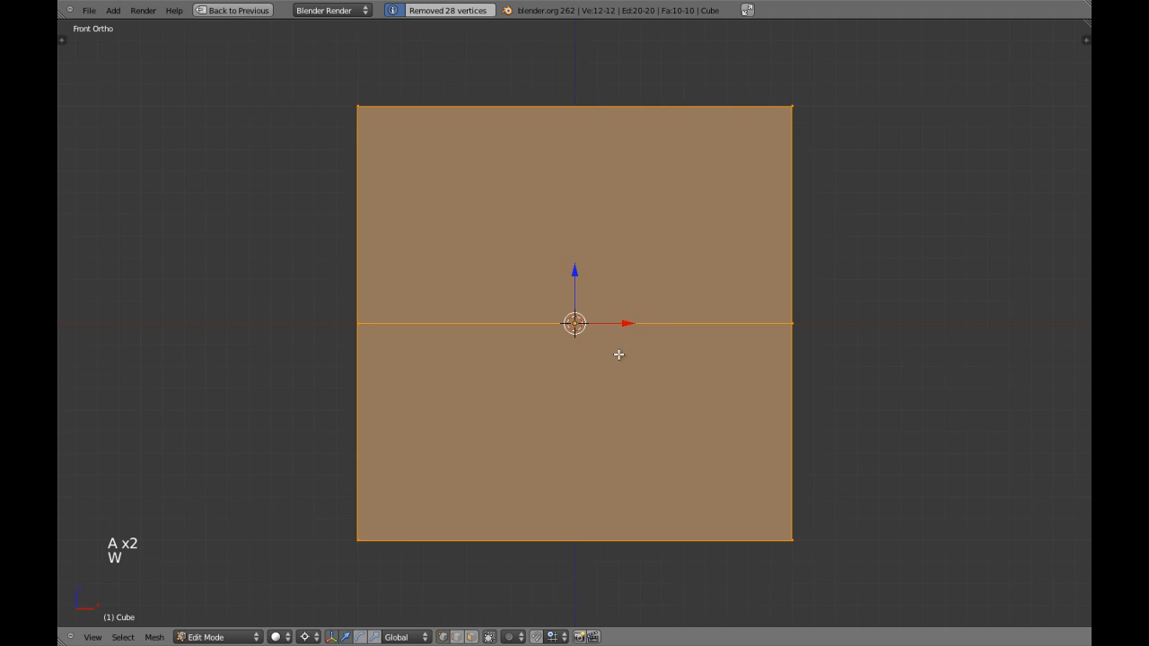
Step: Switch to edge selection and delete the cube's middle horizontal edge loop with the Edge Loop option
{"action": "key", "text": "a"}
{"action": "key", "text": "ctrl+Tab"}
{"action": "left_click", "coordinate": [587, 368]}
{"action": "right_click", "coordinate": [580, 324], "text": "alt+shift"}
{"action": "key", "text": "x"}
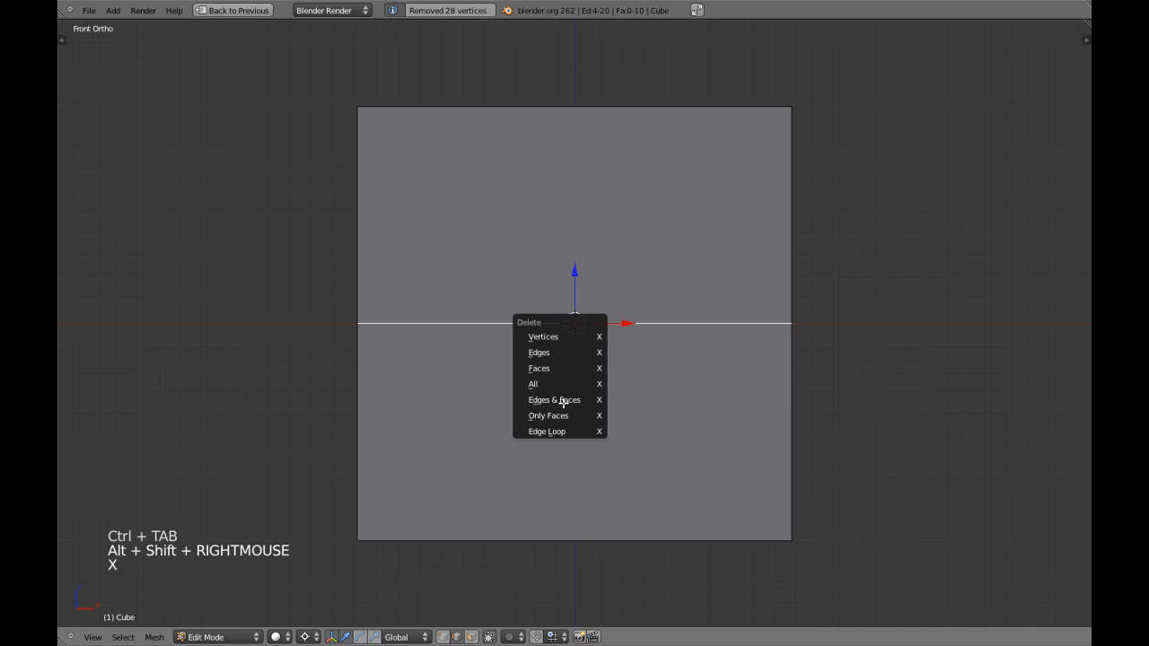
{"action": "left_click", "coordinate": [565, 430]}
{"action": "scroll", "coordinate": [595, 364], "scroll_direction": "down", "scroll_amount": 8}
{"action": "mouse_move", "coordinate": [595, 364]}
{"action": "middle_mouse_down"}
{"action": "mouse_move", "coordinate": [602, 330]}
{"action": "mouse_move", "coordinate": [577, 363]}
{"action": "middle_mouse_up"}
{"action": "scroll", "coordinate": [609, 333], "scroll_direction": "up", "scroll_amount": 3}
{"action": "key", "text": "a"}
{"action": "key", "text": "z"}
{"action": "key", "text": "KP_3"}
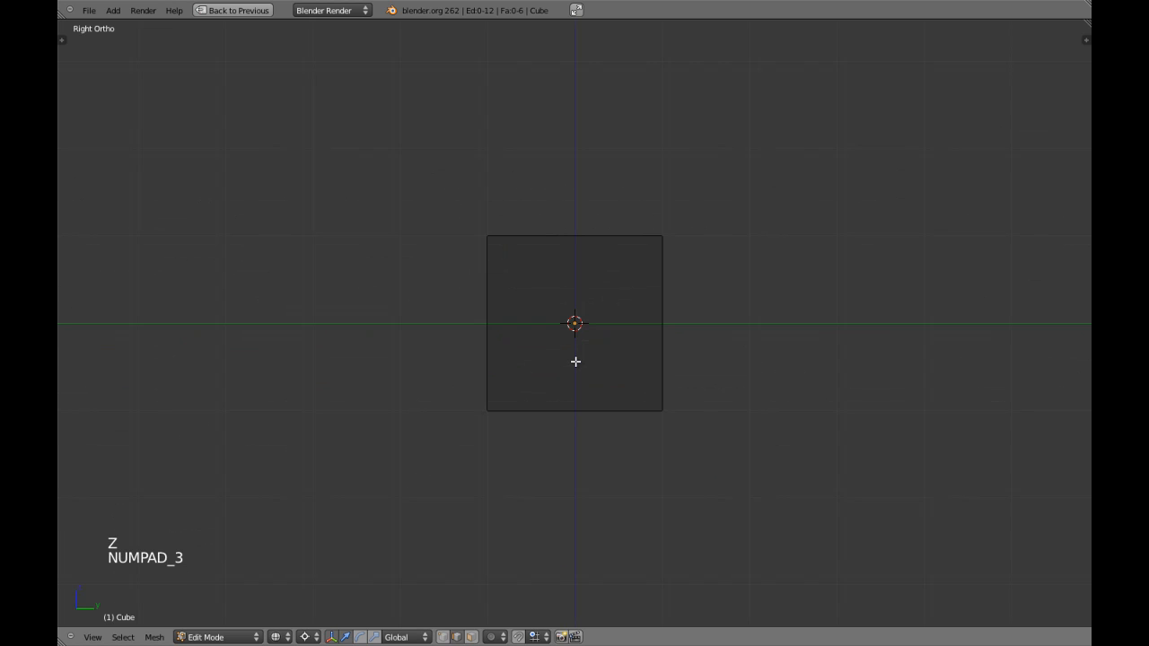
Step: In Object Mode, move the cube up along Z with snapping until its base sits at the 3D cursor's level
{"action": "key", "text": "KP_1"}
{"action": "key", "text": "Tab"}
{"action": "key", "text": "z"}
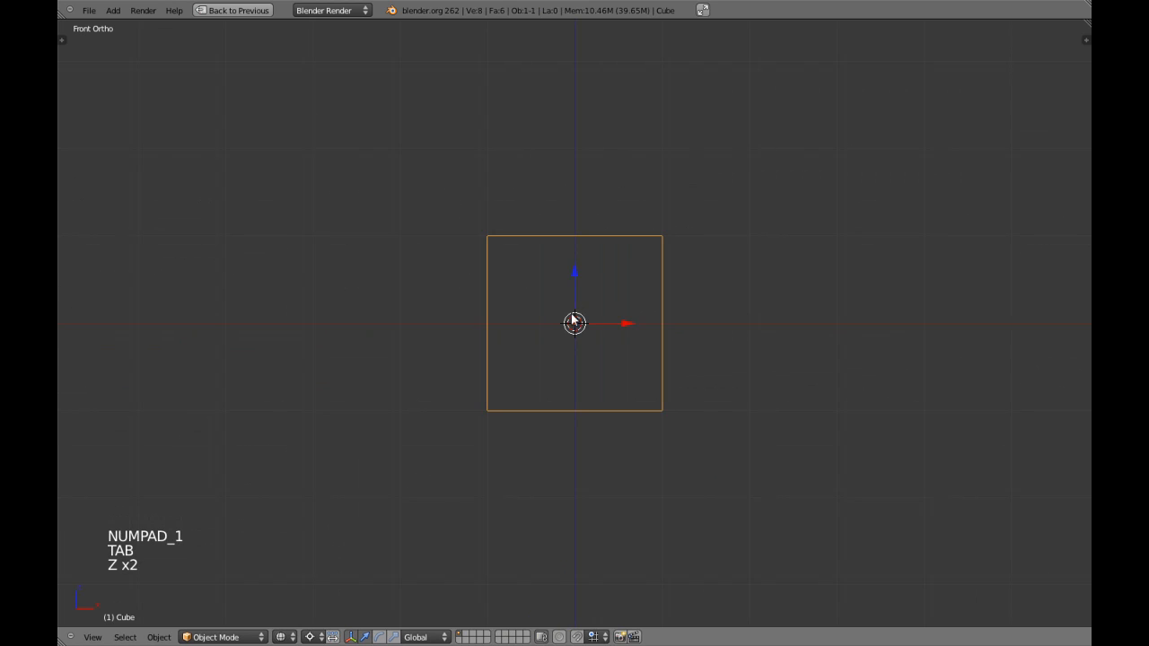
{"action": "left_click_drag", "start_coordinate": [576, 284], "coordinate": [578, 191], "text": "ctrl"}
{"action": "key", "text": "z"}
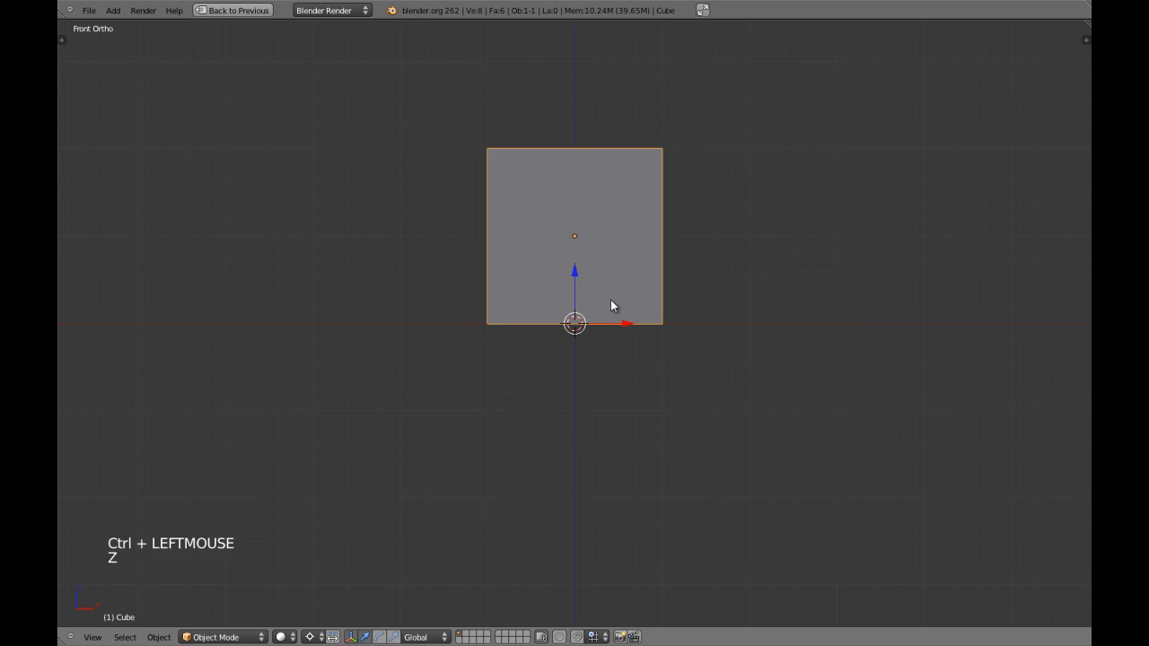
{"action": "scroll", "coordinate": [611, 306], "scroll_direction": "up", "scroll_amount": 3}
{"action": "middle_click_drag", "start_coordinate": [610, 306], "coordinate": [584, 366], "text": "shift"}
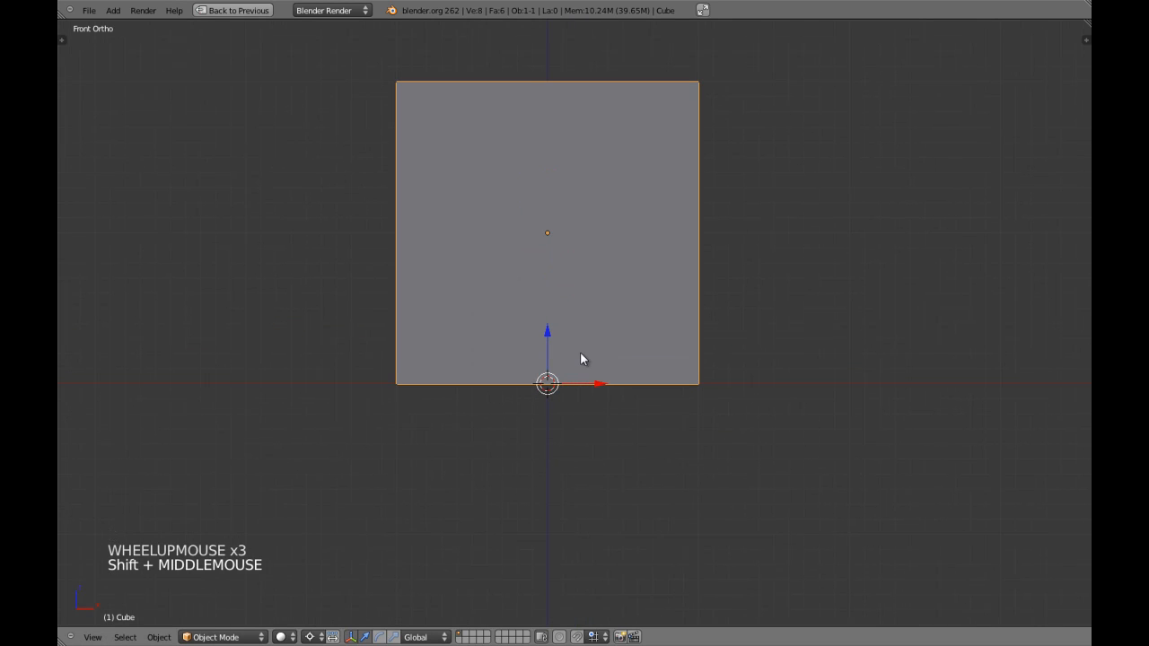
Step: Switch the transform pivot point away from the 3D cursor and back to it
{"action": "key", "text": "ctrl+comma"}
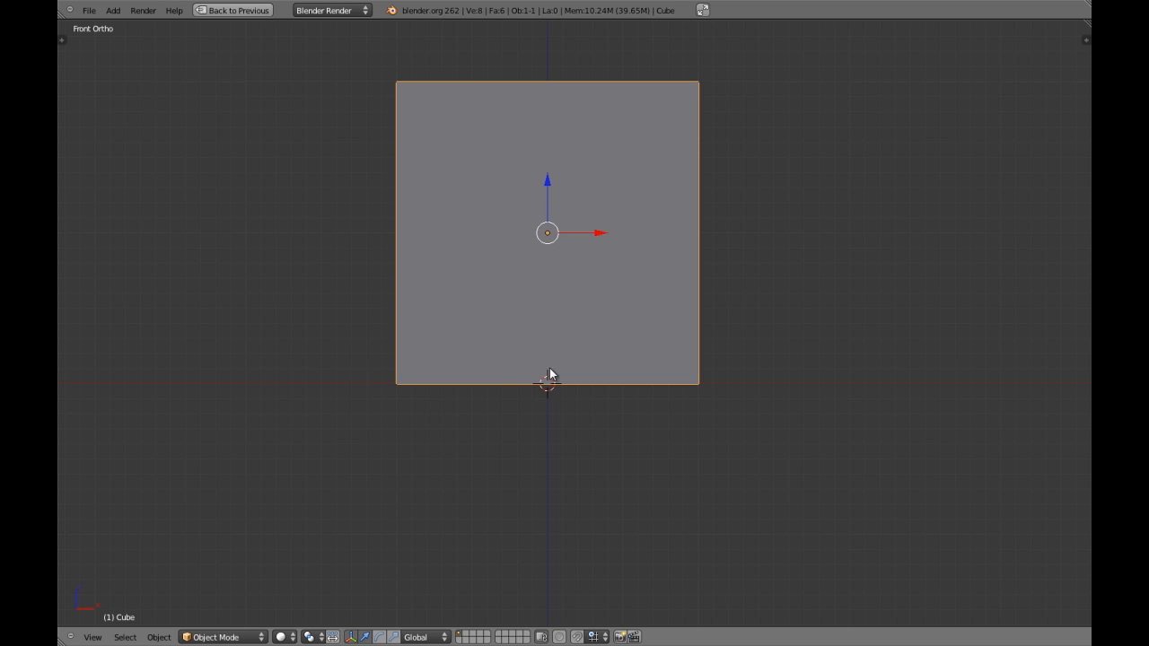
{"action": "key", "text": "comma"}
{"action": "key", "text": "period"}
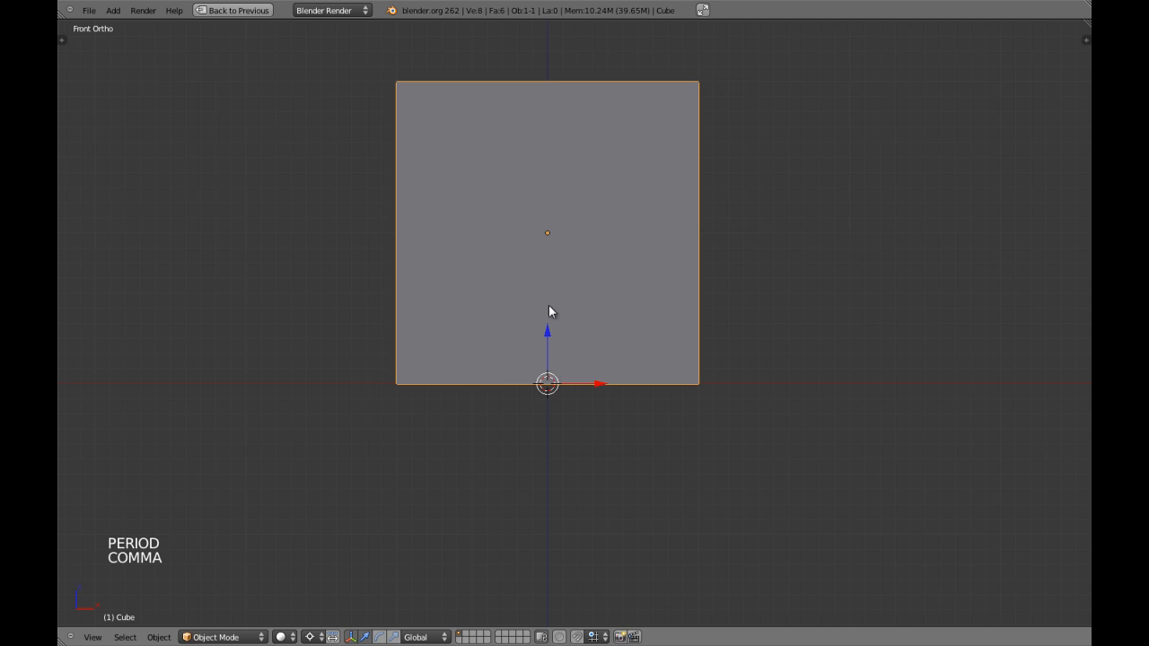
Step: In Edit Mode, add two evenly spaced horizontal loop cuts around the cube and clear the selection
{"action": "key", "text": "Tab"}
{"action": "key", "text": "a"}
{"action": "key", "text": "a"}
{"action": "key", "text": "a"}
{"action": "middle_click_drag", "start_coordinate": [582, 254], "coordinate": [580, 305], "text": "shift"}
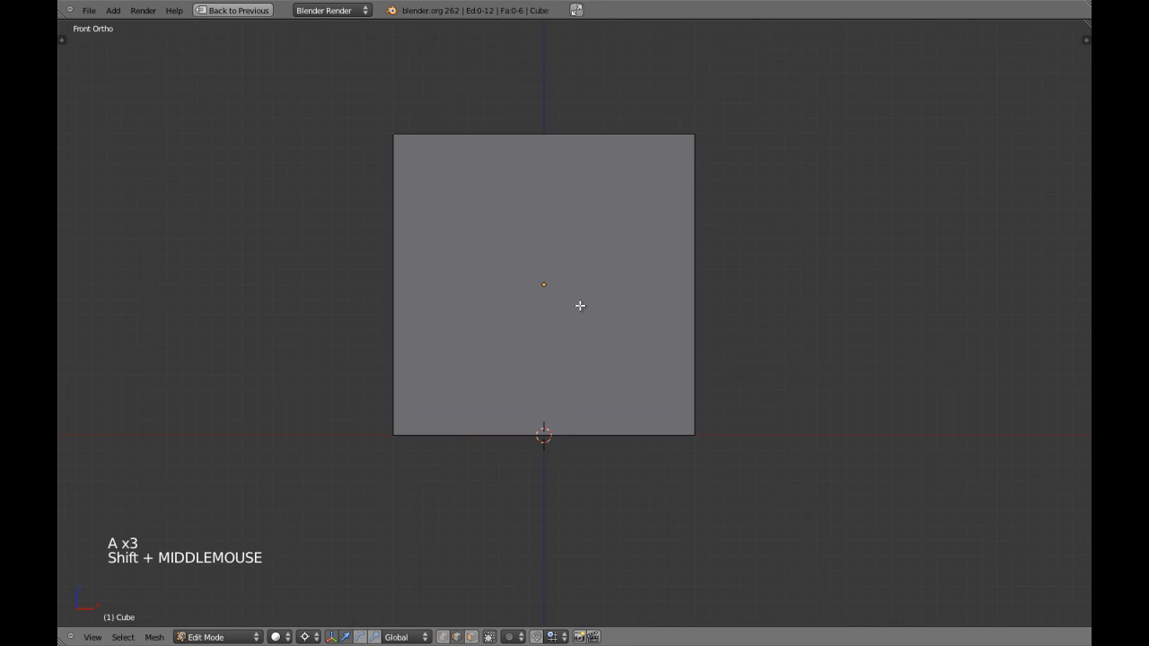
{"action": "key", "text": "ctrl+r"}
{"action": "scroll", "coordinate": [682, 277], "scroll_direction": "up", "scroll_amount": 1}
{"action": "left_click", "coordinate": [683, 278]}
{"action": "key", "text": "a"}
Step: Switch to face selection with wireframe display and select the cube's top face
{"action": "key", "text": "ctrl+Tab"}
{"action": "left_click", "coordinate": [482, 177]}
{"action": "key", "text": "z"}
{"action": "right_click", "coordinate": [527, 157]}
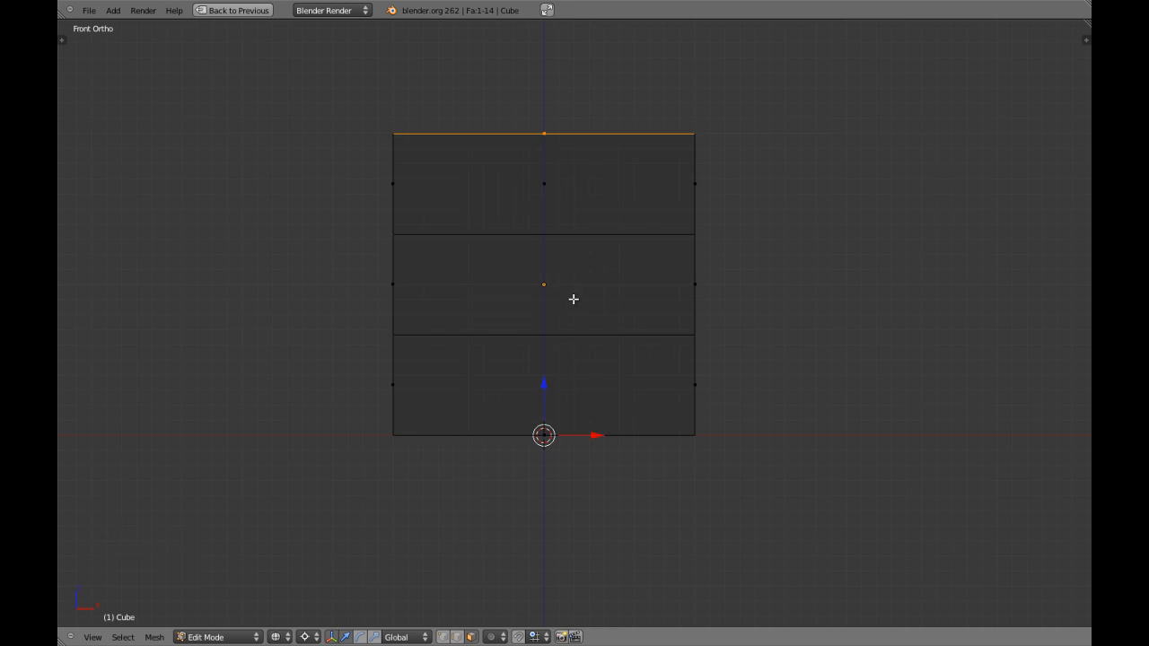
Step: Examine the selected top face and the 3D cursor pivot at the base from several angles in solid and wireframe display
{"action": "key", "text": "z"}
{"action": "mouse_move", "coordinate": [544, 310]}
{"action": "middle_mouse_down"}
{"action": "mouse_move", "coordinate": [559, 336]}
{"action": "mouse_move", "coordinate": [523, 372]}
{"action": "mouse_move", "coordinate": [559, 387]}
{"action": "middle_mouse_up"}
{"action": "key", "text": "z"}
{"action": "key", "text": "KP_Decimal"}
{"action": "key", "text": "z"}
{"action": "scroll", "coordinate": [575, 341], "scroll_direction": "down", "scroll_amount": 4}
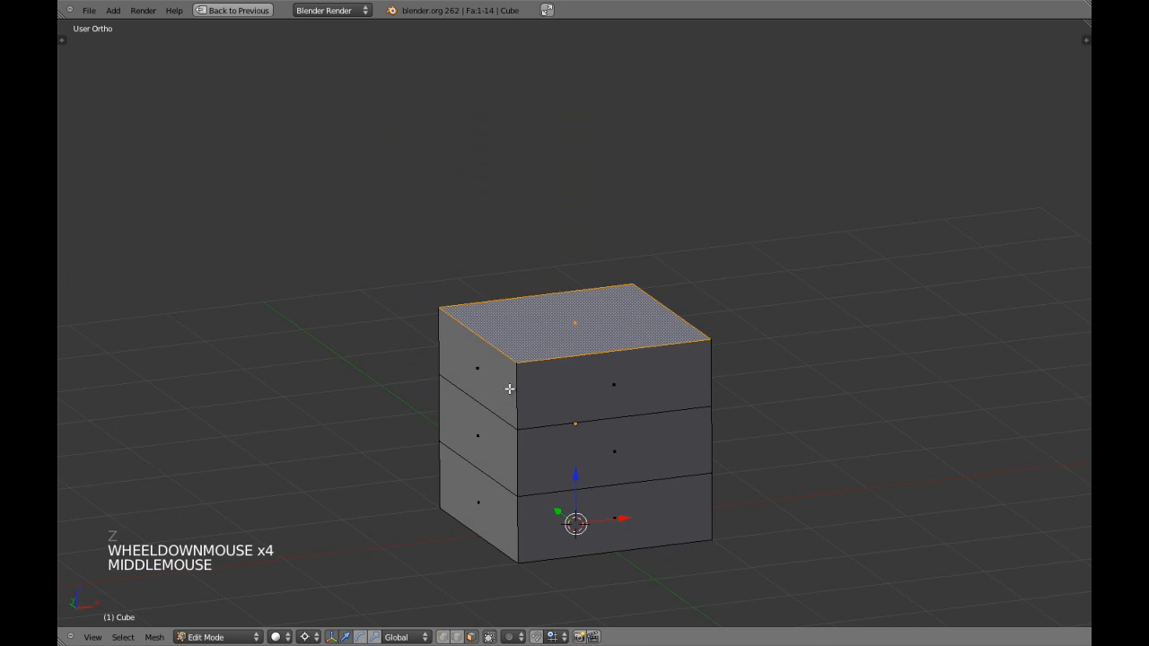
{"action": "key", "text": "z"}
{"action": "key", "text": "KP_3"}
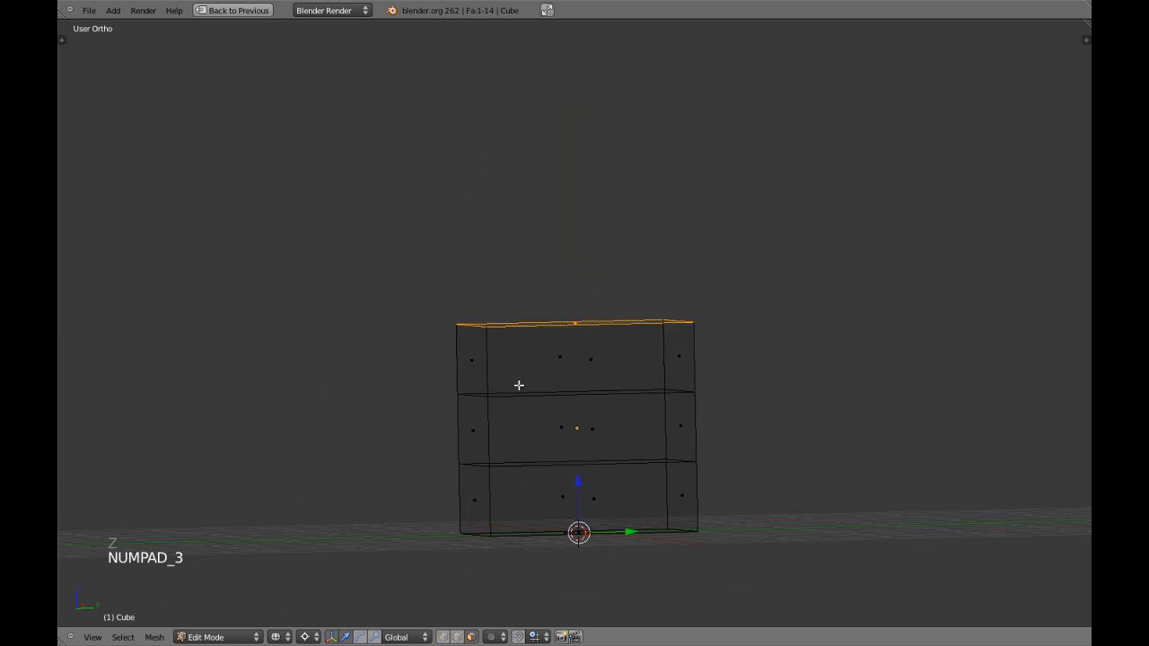
{"action": "middle_click_drag", "start_coordinate": [618, 481], "coordinate": [613, 406], "text": "shift"}
{"action": "scroll", "coordinate": [698, 377], "scroll_direction": "up", "scroll_amount": 1}
{"action": "key", "text": "KP_7"}
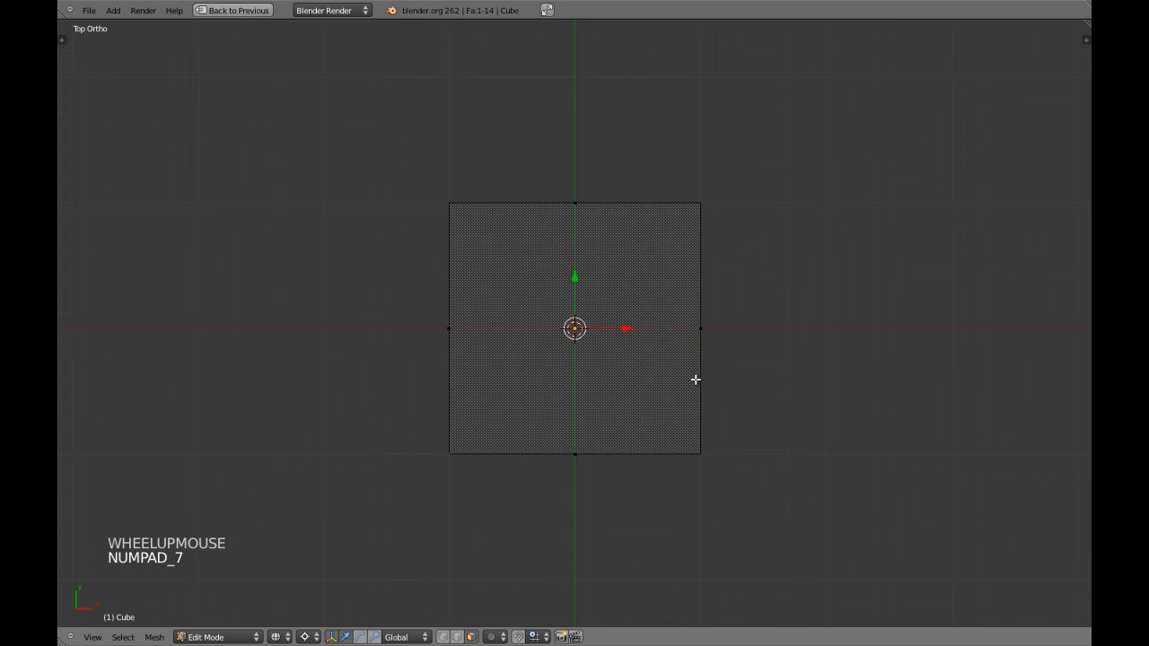
{"action": "key", "text": "z"}
{"action": "middle_click_drag", "start_coordinate": [649, 410], "coordinate": [592, 409]}
{"action": "mouse_move", "coordinate": [592, 409]}
{"action": "middle_mouse_down", "text": "shift"}
{"action": "mouse_move", "coordinate": [596, 431]}
{"action": "mouse_move", "coordinate": [643, 416]}
{"action": "mouse_move", "coordinate": [715, 431]}
{"action": "mouse_move", "coordinate": [691, 458]}
{"action": "middle_mouse_up", "text": "shift"}
{"action": "middle_click_drag", "start_coordinate": [690, 458], "coordinate": [621, 423]}
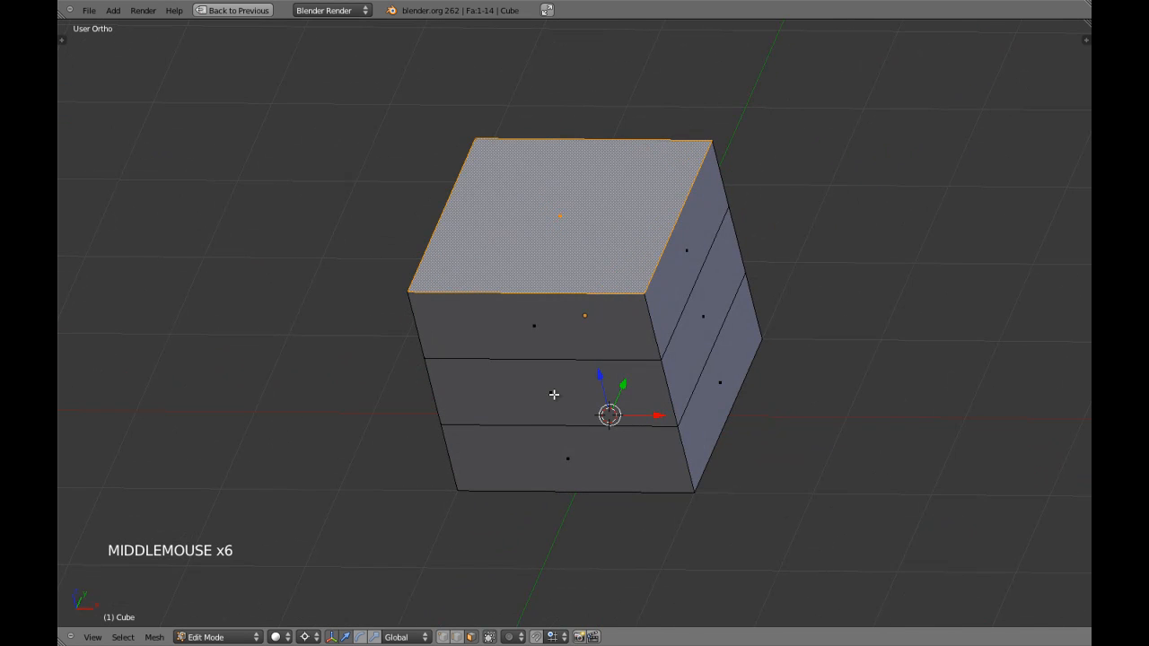
{"action": "middle_click_drag", "start_coordinate": [590, 415], "coordinate": [660, 410]}
{"action": "key", "text": "z"}
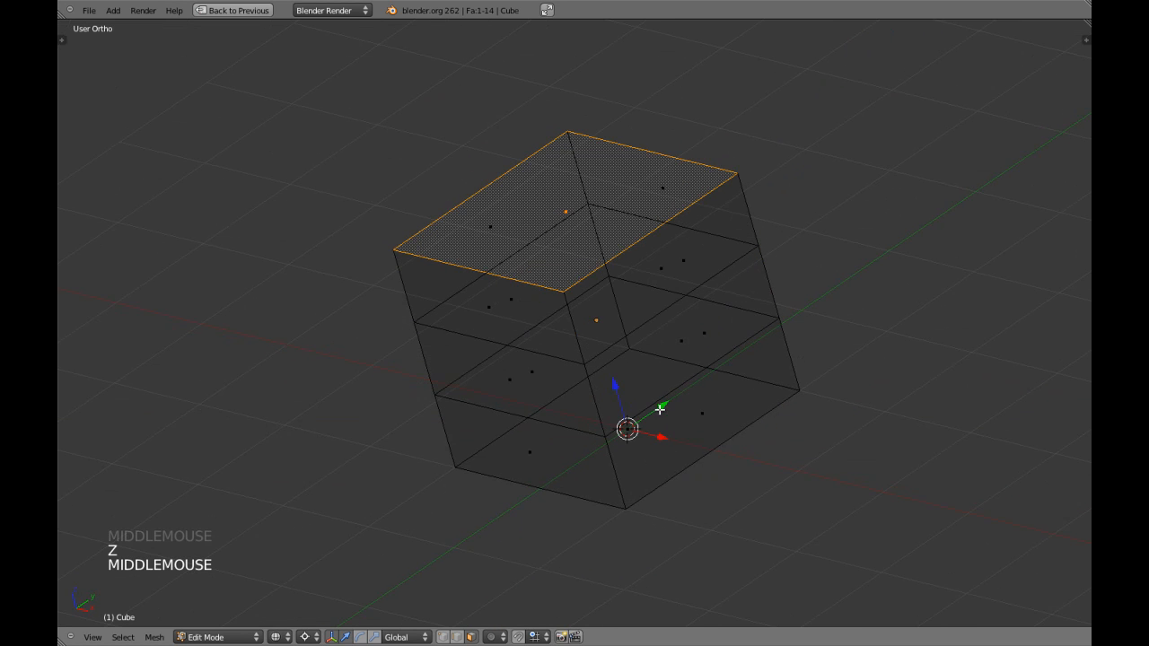
{"action": "key", "text": "z"}
{"action": "middle_click_drag", "start_coordinate": [546, 413], "coordinate": [642, 403]}
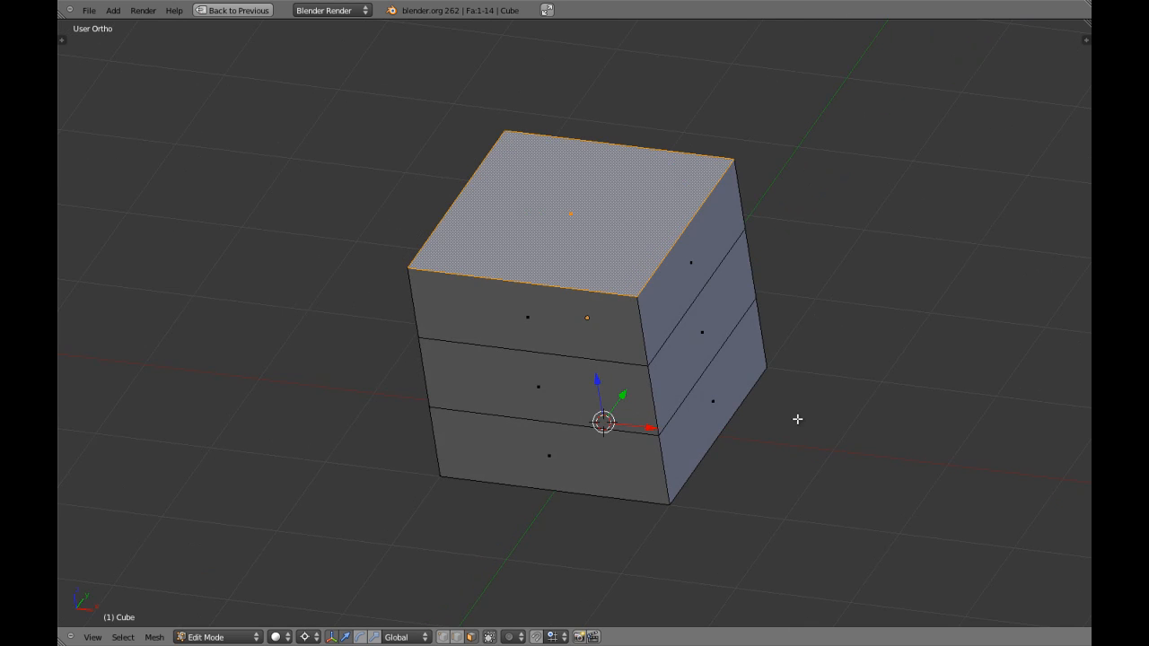
{"action": "key", "text": "s"}
{"action": "key", "text": "z"}
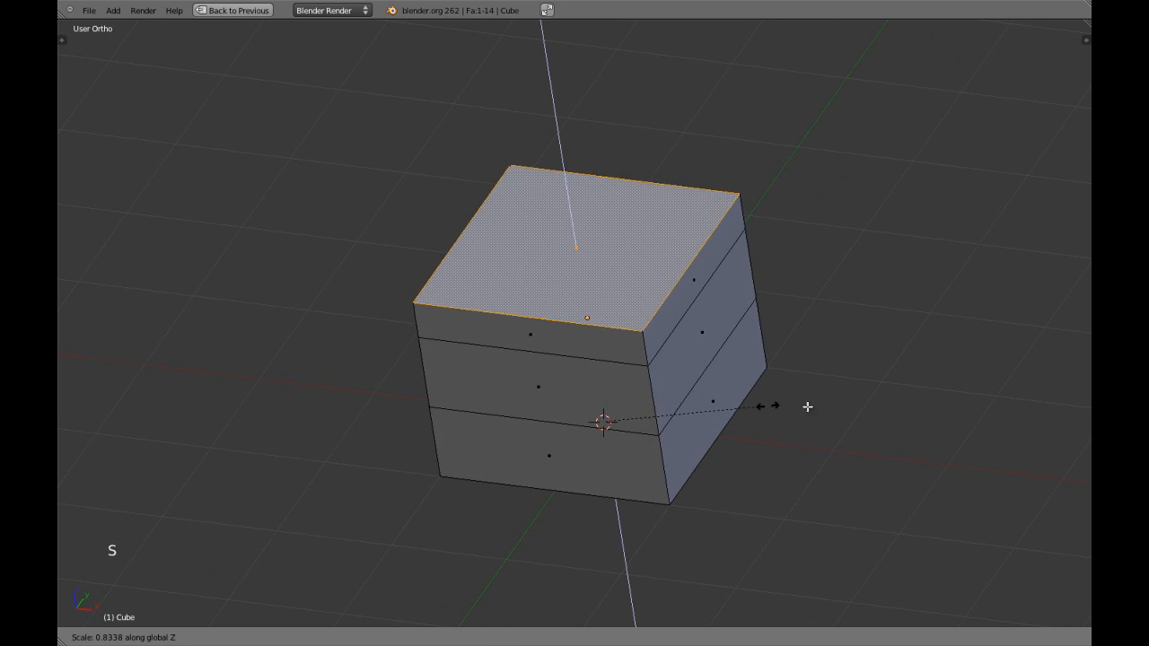
{"action": "right_click", "coordinate": [826, 405]}
{"action": "key", "text": "KP_3"}
{"action": "key", "text": "z"}
{"action": "scroll", "coordinate": [828, 408], "scroll_direction": "up", "scroll_amount": 1}
{"action": "key", "text": "s"}
{"action": "key", "text": "s"}
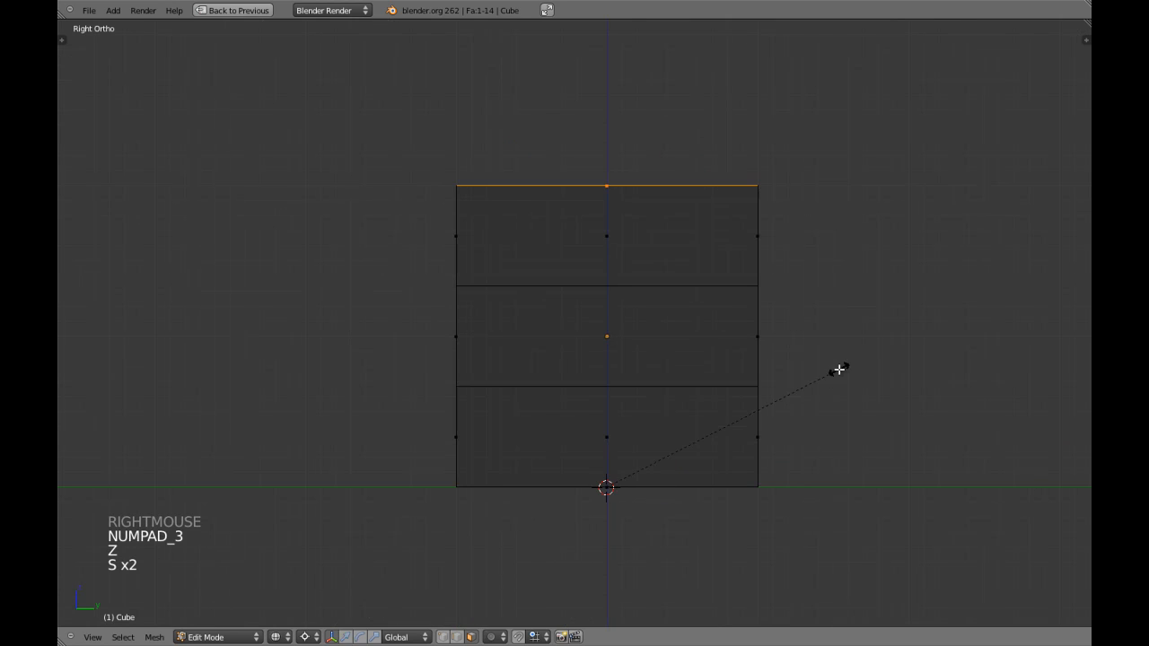
{"action": "key", "text": "z"}
{"action": "right_click", "coordinate": [810, 385]}
{"action": "key", "text": "s"}
{"action": "key", "text": "s"}
{"action": "key", "text": "y"}
{"action": "right_click", "coordinate": [781, 395]}
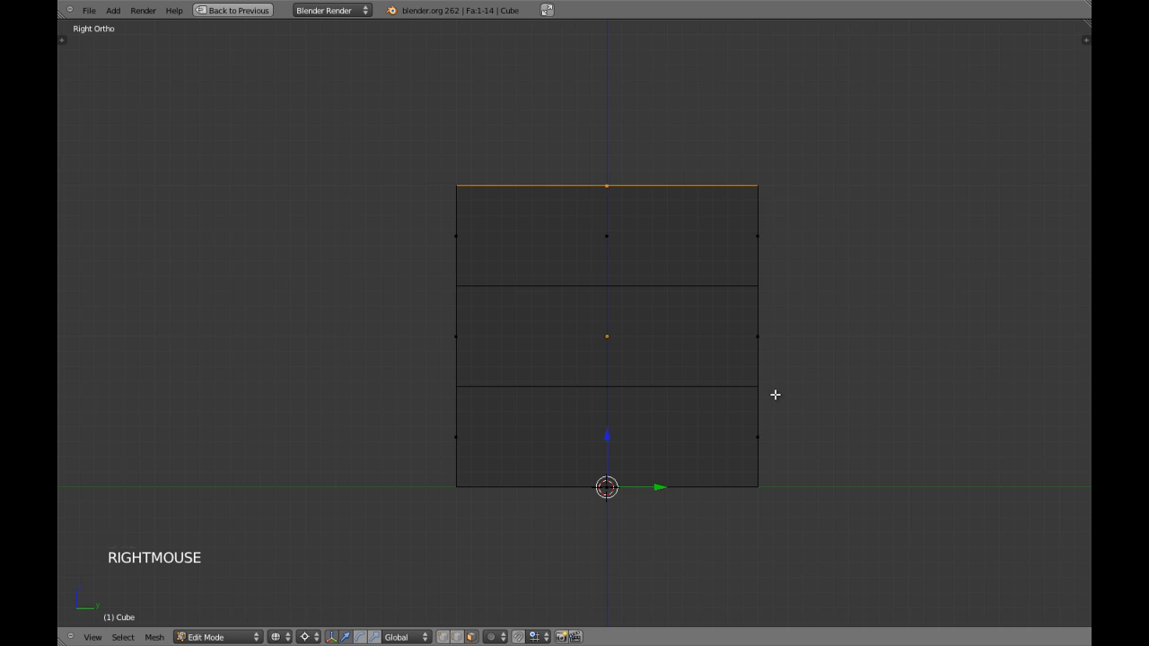
Step: Scale the top face about the 3D cursor with the Z axis locked, to about half its width in X and Y
{"action": "key", "text": "z"}
{"action": "middle_click_drag", "start_coordinate": [598, 410], "coordinate": [672, 485]}
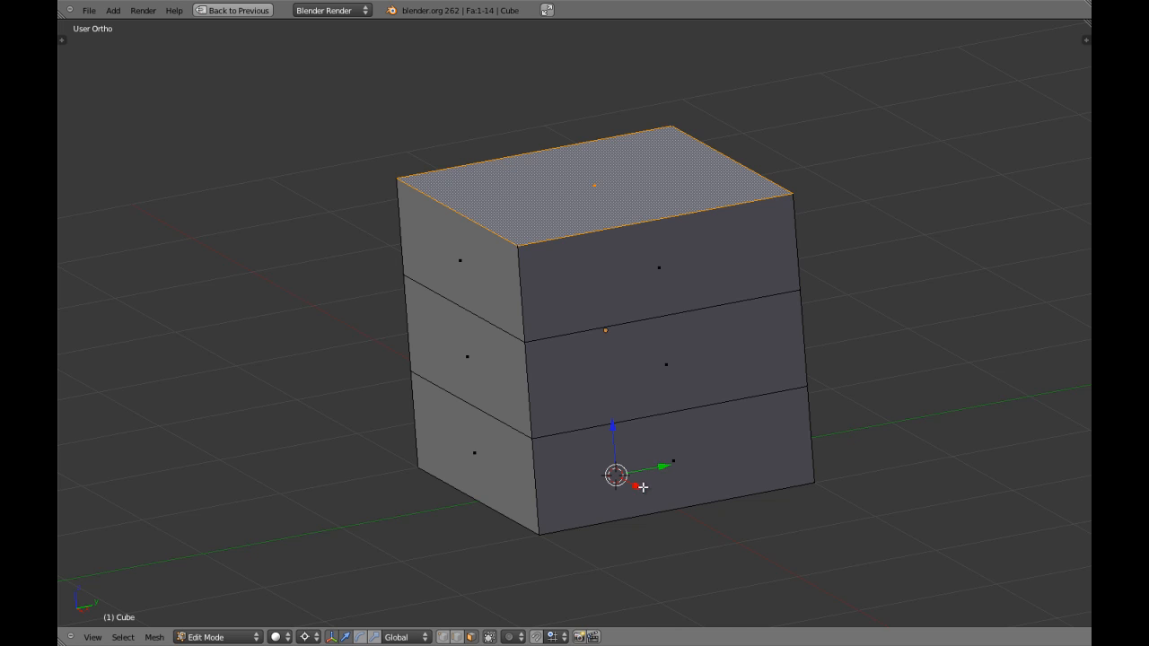
{"action": "key", "text": "KP_3"}
{"action": "key", "text": "z"}
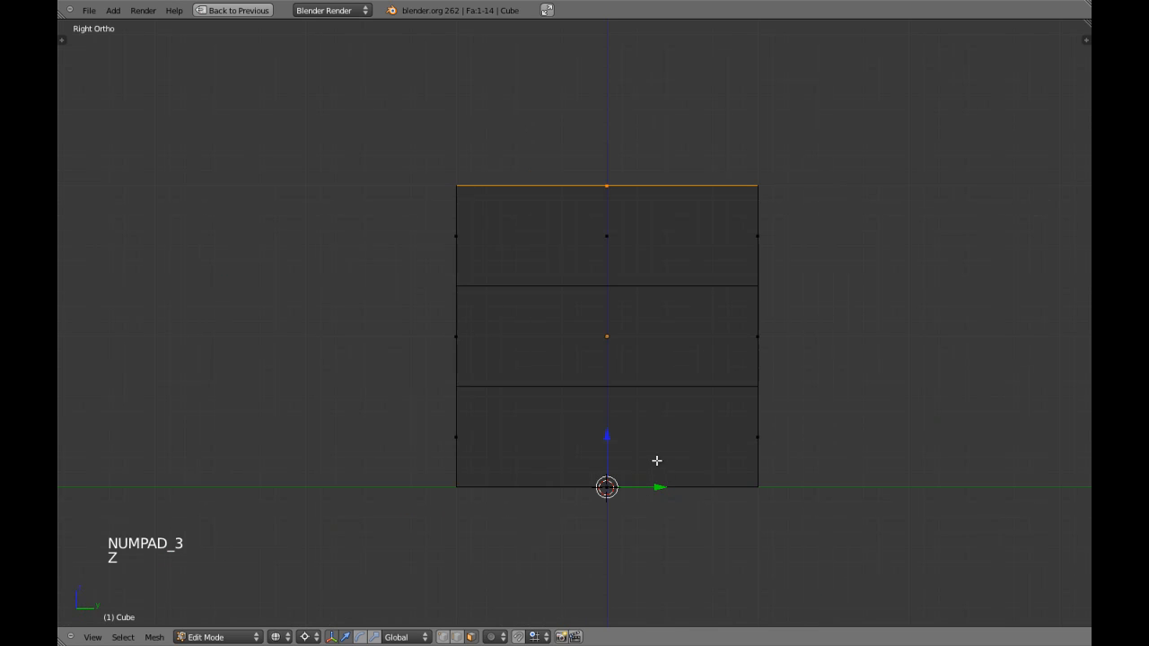
{"action": "middle_click_drag", "start_coordinate": [655, 461], "coordinate": [664, 436], "text": "shift"}
{"action": "key", "text": "s"}
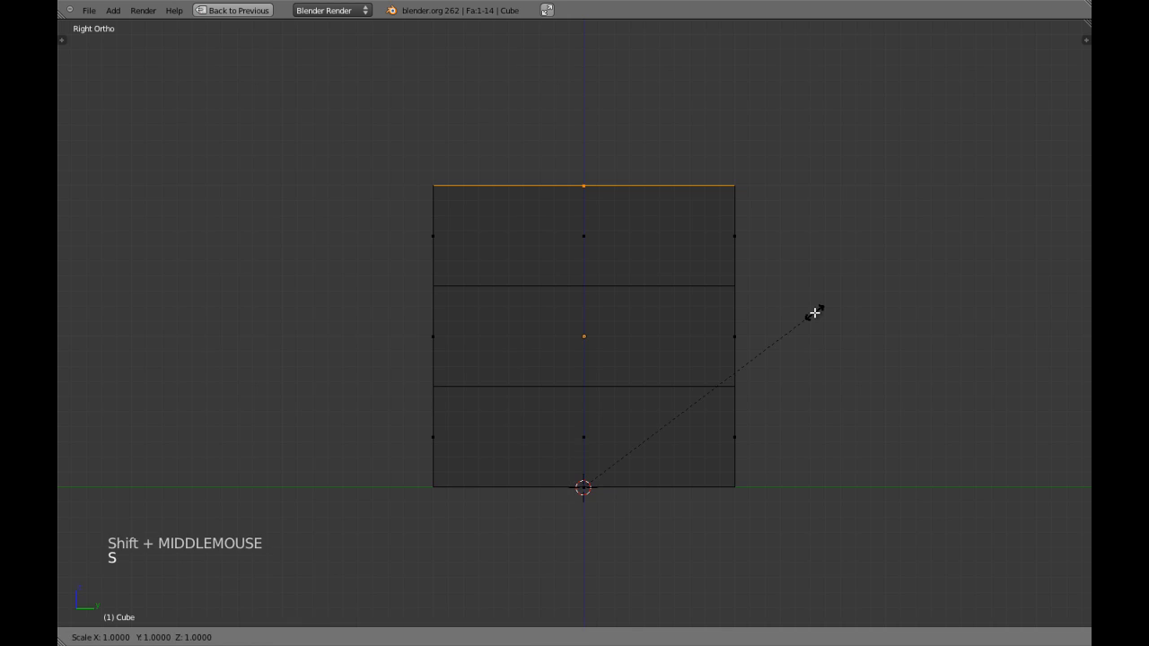
{"action": "key", "text": "shift+z"}
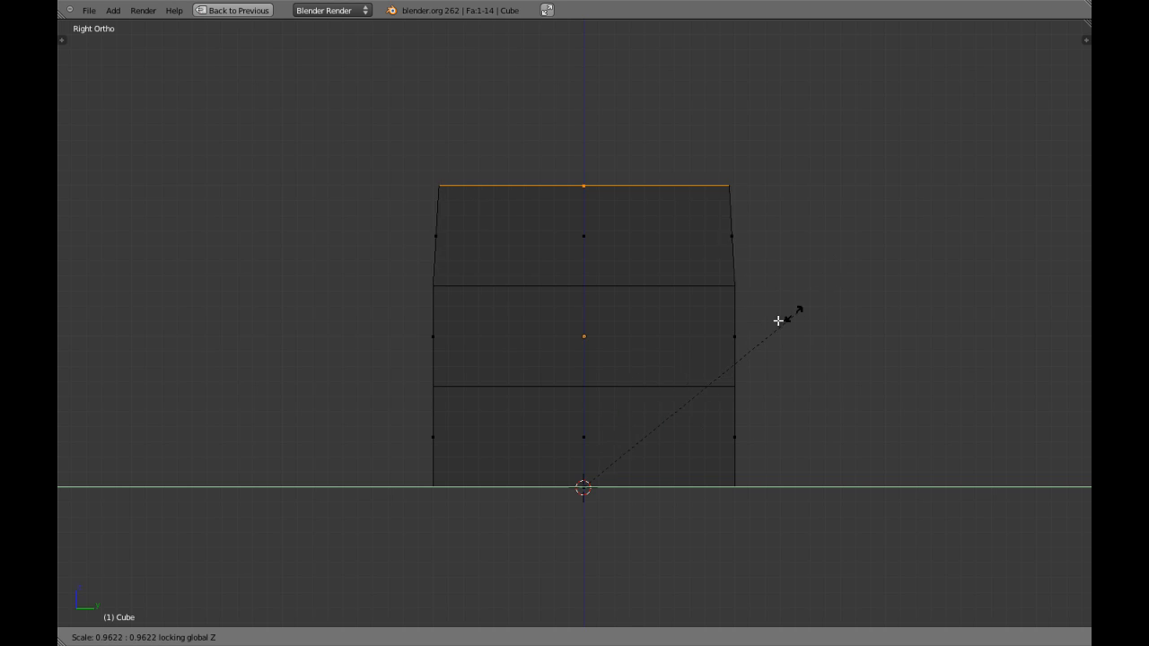
{"action": "left_click", "coordinate": [682, 369]}
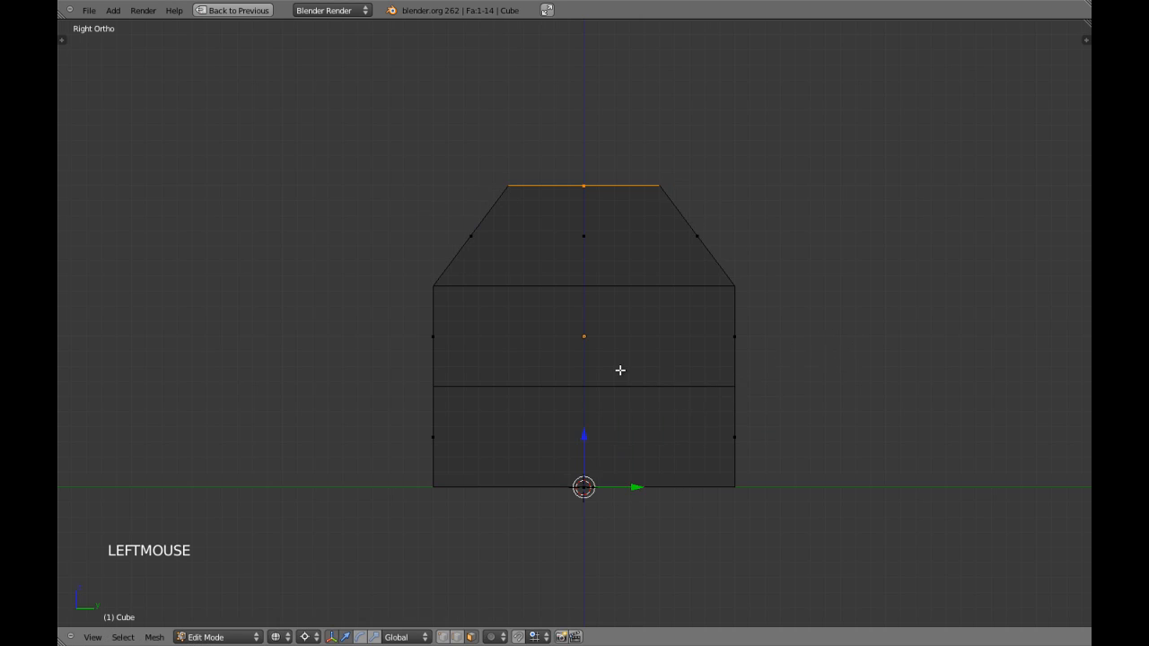
Step: Set the pivot to the median point and frame the selected top face in solid display
{"action": "scroll", "coordinate": [529, 374], "scroll_direction": "down", "scroll_amount": 3}
{"action": "key", "text": "z"}
{"action": "middle_click_drag", "start_coordinate": [530, 374], "coordinate": [574, 394]}
{"action": "key", "text": "ctrl+comma"}
{"action": "key", "text": "ctrl+comma"}
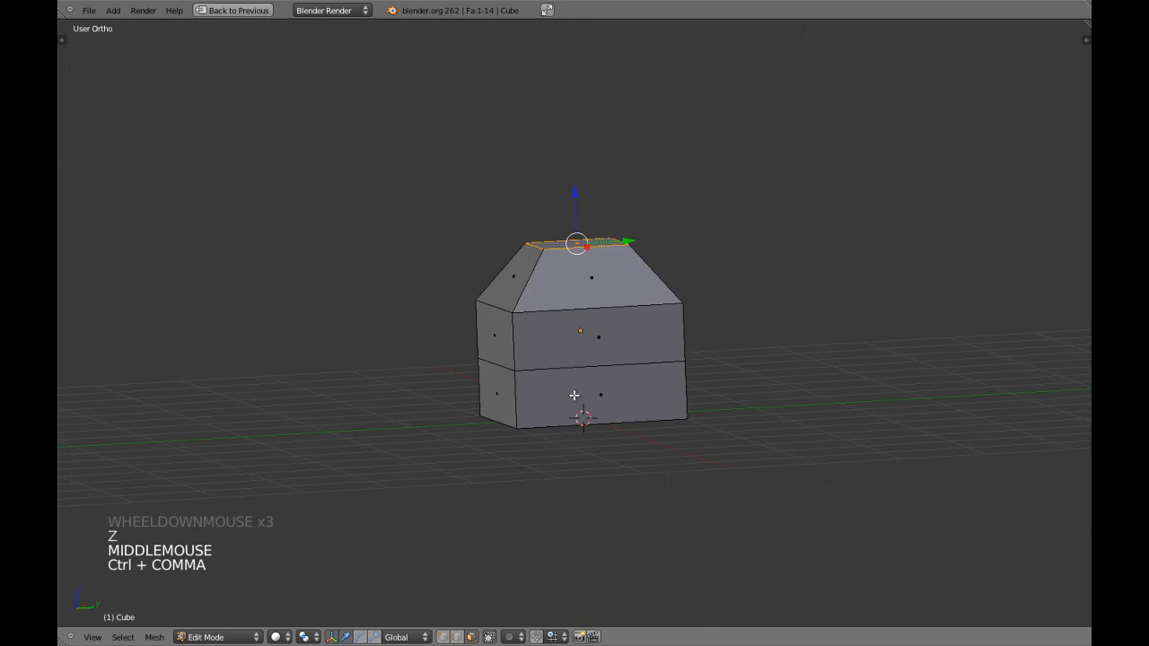
{"action": "key", "text": "KP_Decimal"}
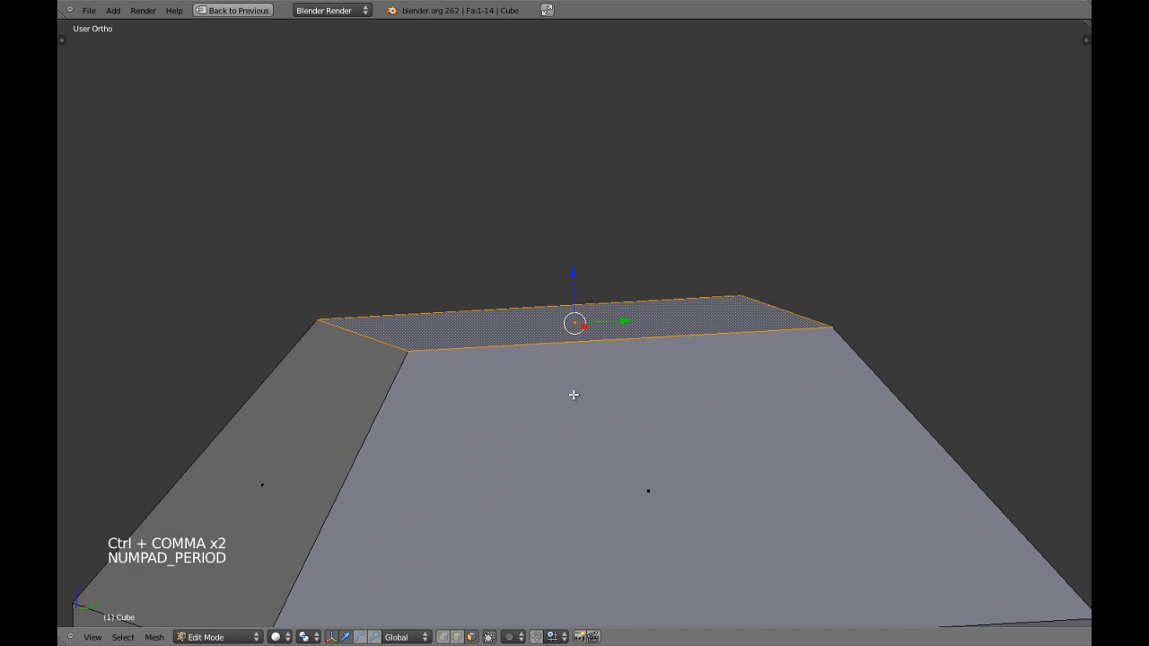
Step: Clear the selection, reselect the tapered cube's top face, and view it from directly above in solid display
{"action": "scroll", "coordinate": [572, 392], "scroll_direction": "down", "scroll_amount": 7}
{"action": "key", "text": "a"}
{"action": "middle_click_drag", "start_coordinate": [524, 443], "coordinate": [613, 336]}
{"action": "right_click", "coordinate": [575, 325]}
{"action": "key", "text": "z"}
{"action": "key", "text": "KP_7"}
{"action": "key", "text": "z"}
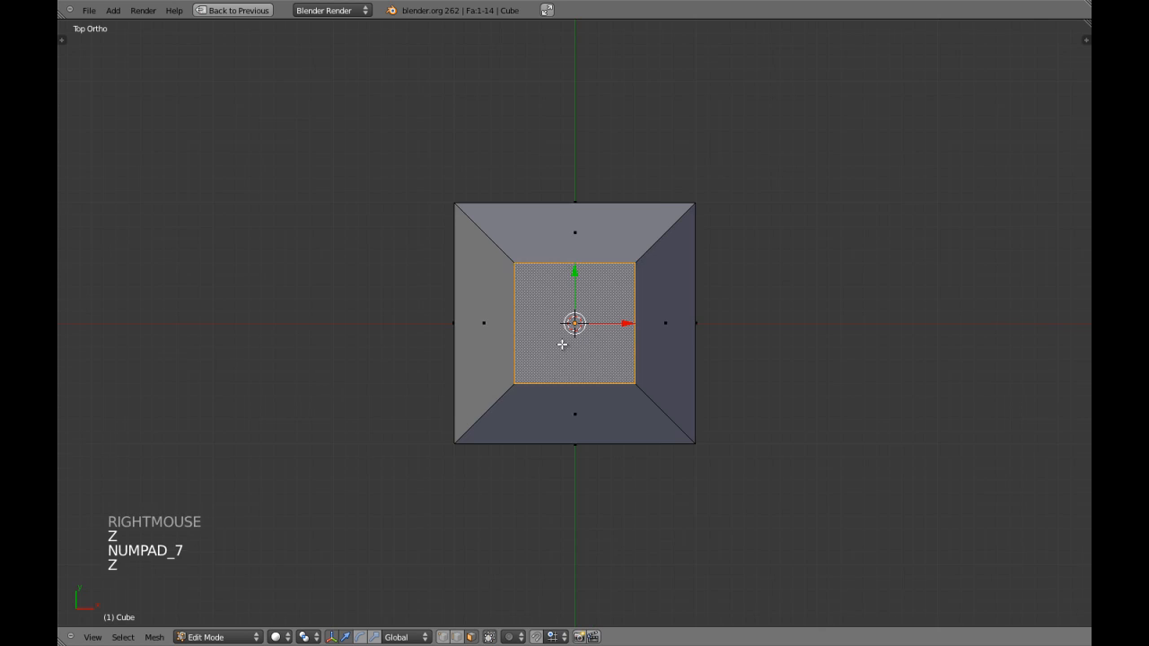
Step: Scale the top face by 4 along the X axis
{"action": "scroll", "coordinate": [592, 343], "scroll_direction": "up", "scroll_amount": 2}
{"action": "middle_click_drag", "start_coordinate": [684, 309], "coordinate": [664, 336], "text": "shift"}
{"action": "key", "text": "s"}
{"action": "key", "text": "x"}
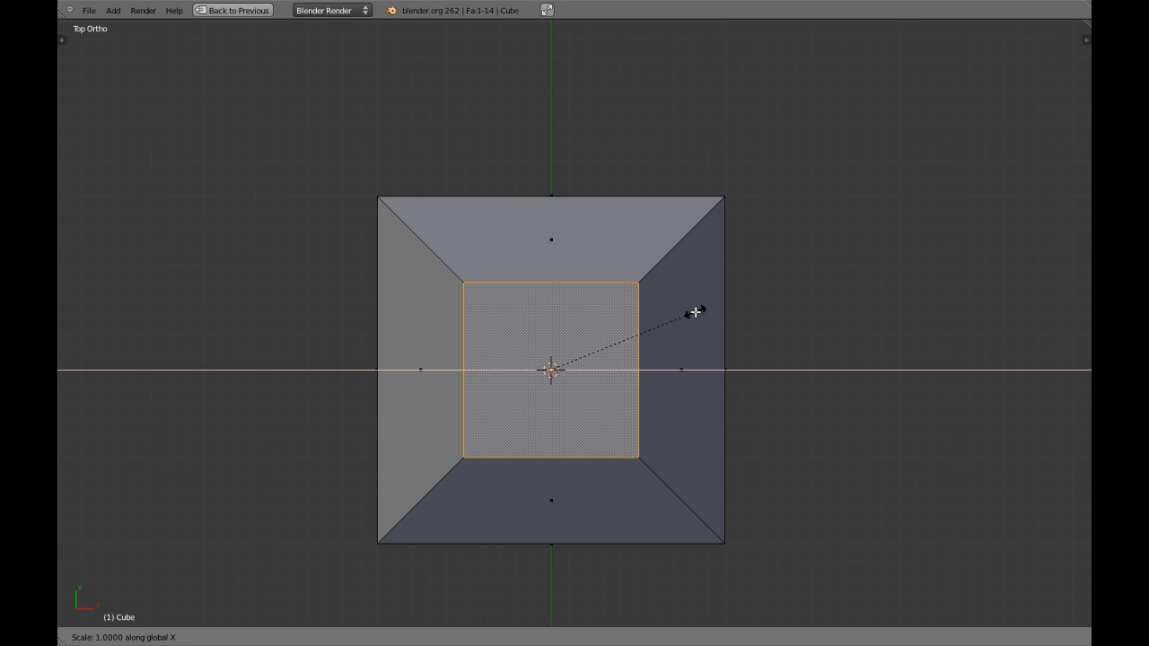
{"action": "key", "text": "4"}
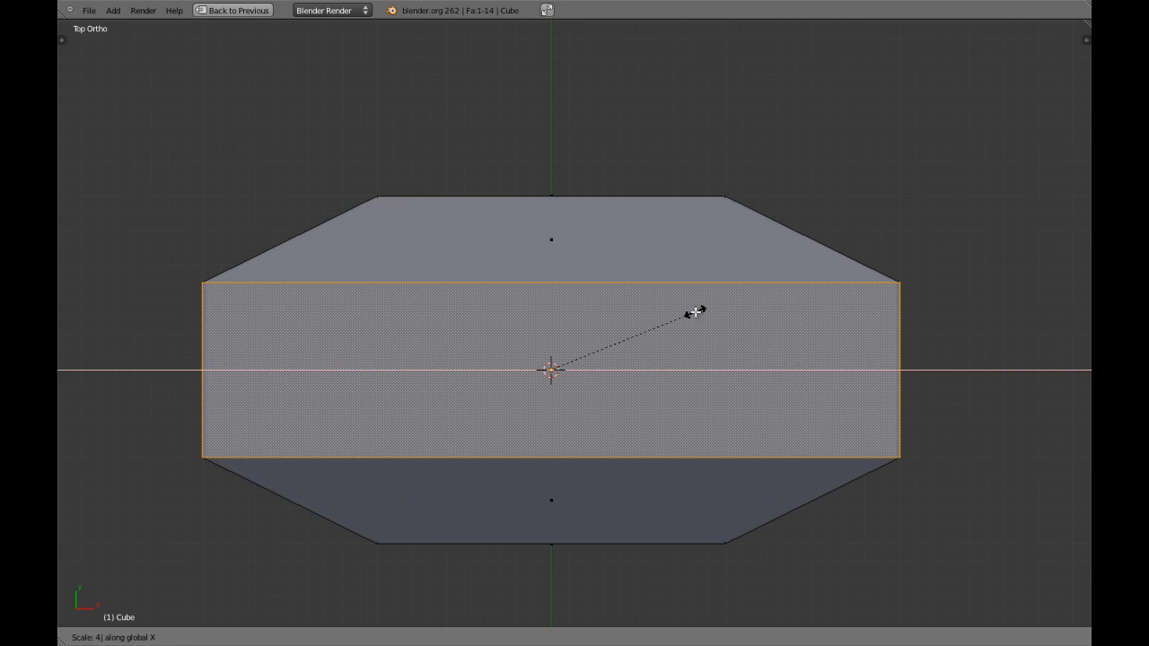
{"action": "left_click", "coordinate": [695, 313]}
{"action": "middle_click_drag", "start_coordinate": [693, 320], "coordinate": [608, 325]}
{"action": "scroll", "coordinate": [608, 326], "scroll_direction": "down", "scroll_amount": 3}
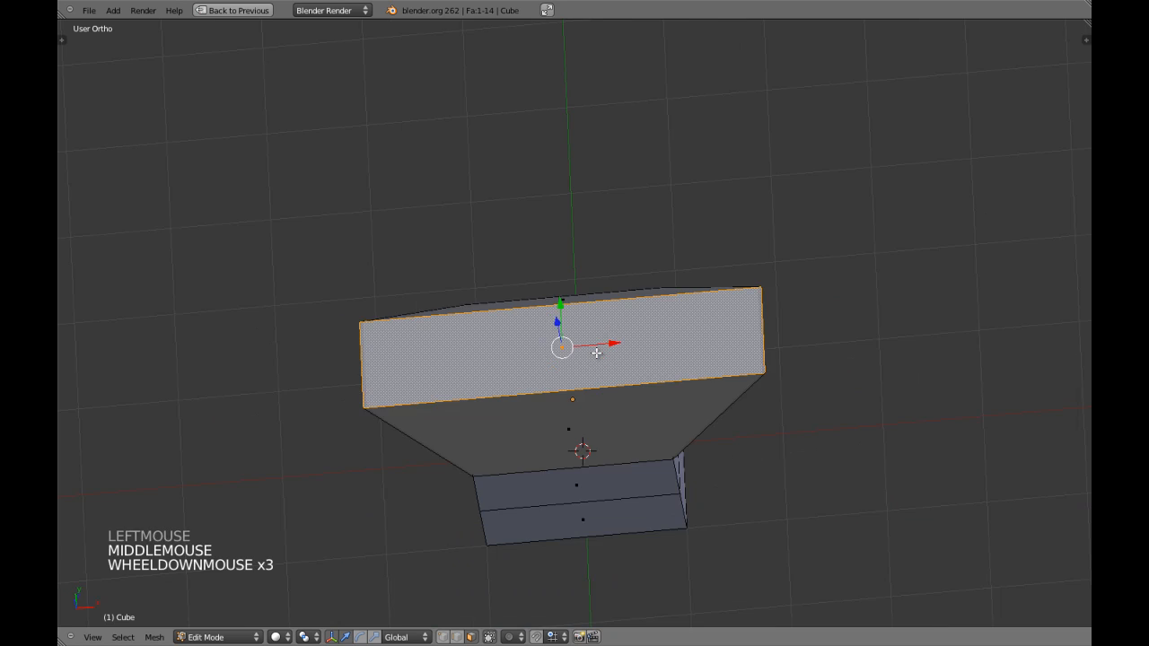
Step: Set the pivot to the 3D cursor and scale the top face along Z, lowering it toward the upper loop cut
{"action": "key", "text": "KP_3"}
{"action": "key", "text": "z"}
{"action": "key", "text": "period"}
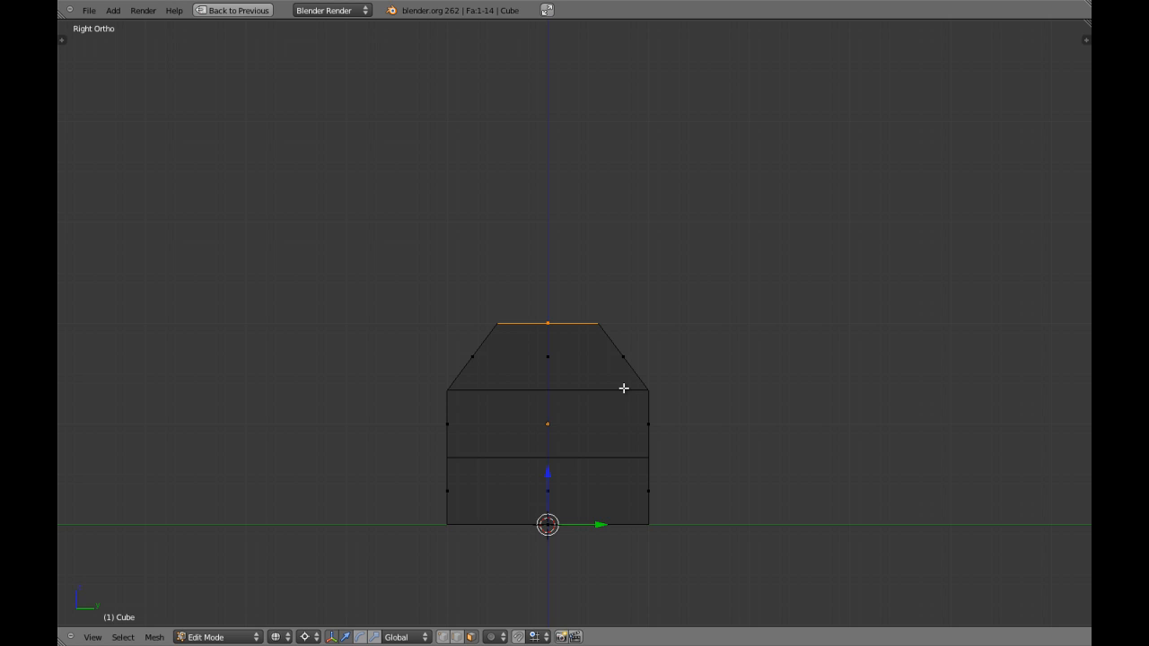
{"action": "key", "text": "s"}
{"action": "key", "text": "z"}
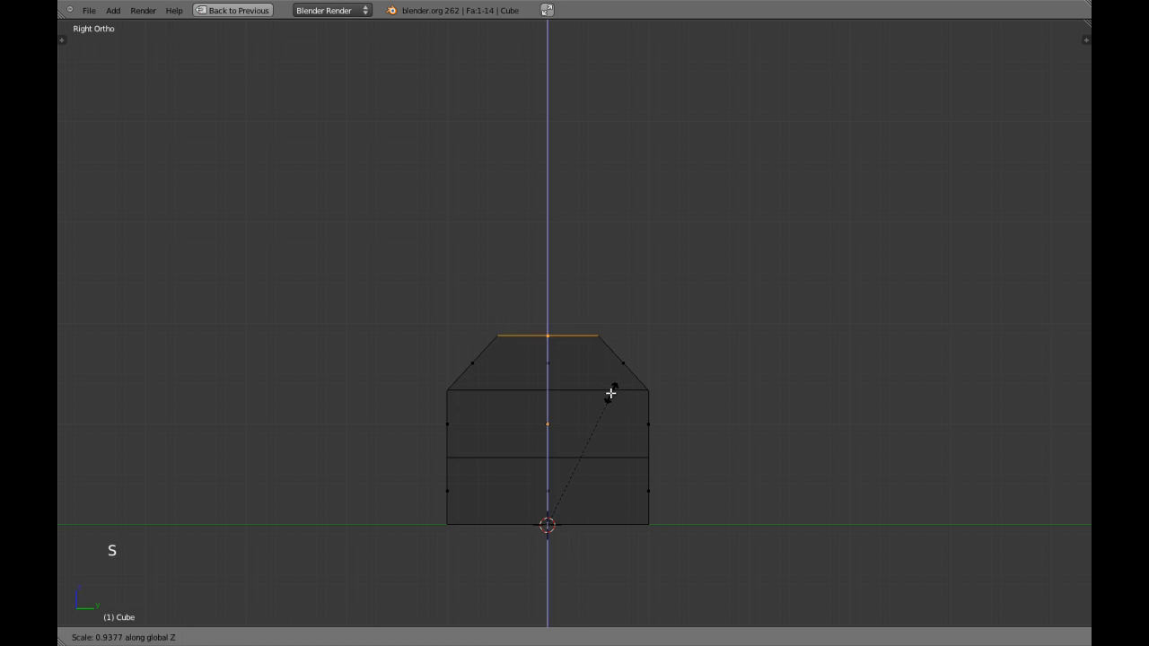
{"action": "left_click", "coordinate": [587, 418]}
{"action": "key", "text": "z"}
{"action": "scroll", "coordinate": [587, 418], "scroll_direction": "down", "scroll_amount": 5}
{"action": "middle_click_drag", "start_coordinate": [587, 418], "coordinate": [641, 427]}
{"action": "scroll", "coordinate": [641, 427], "scroll_direction": "up", "scroll_amount": 5}
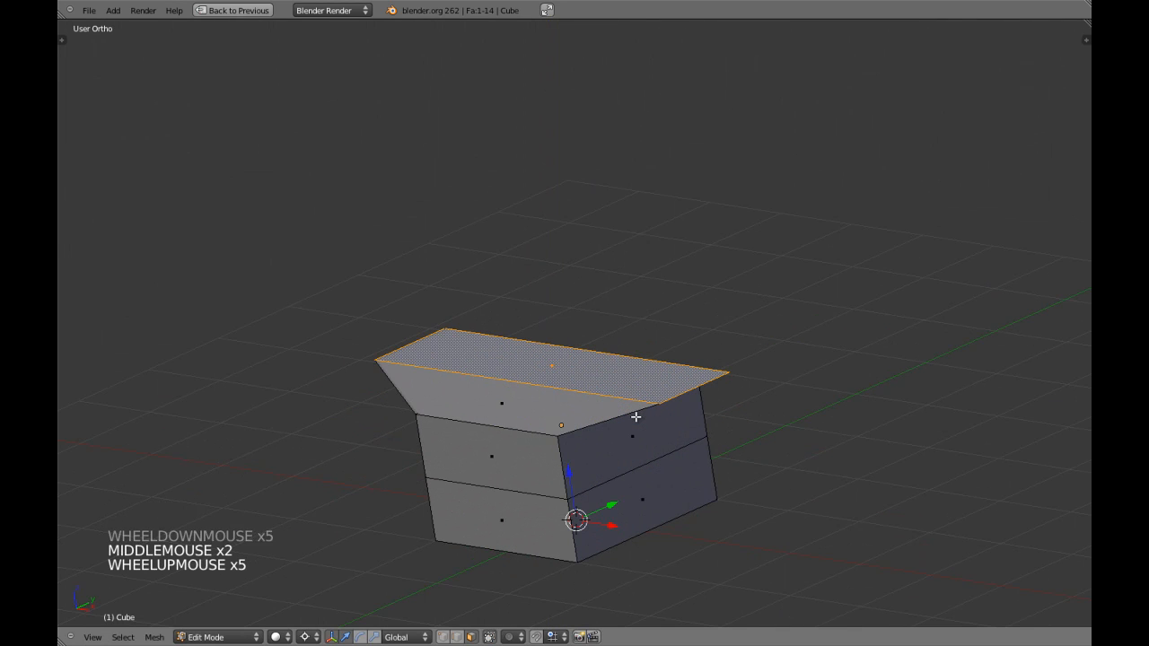
Step: Undo the scaling operations on the top face until the cube is straight-sided again
{"action": "key", "text": "ctrl+z"}
{"action": "key", "text": "ctrl+z"}
{"action": "key", "text": "ctrl+z"}
{"action": "key", "text": "ctrl+z"}
{"action": "key", "text": "ctrl+z"}
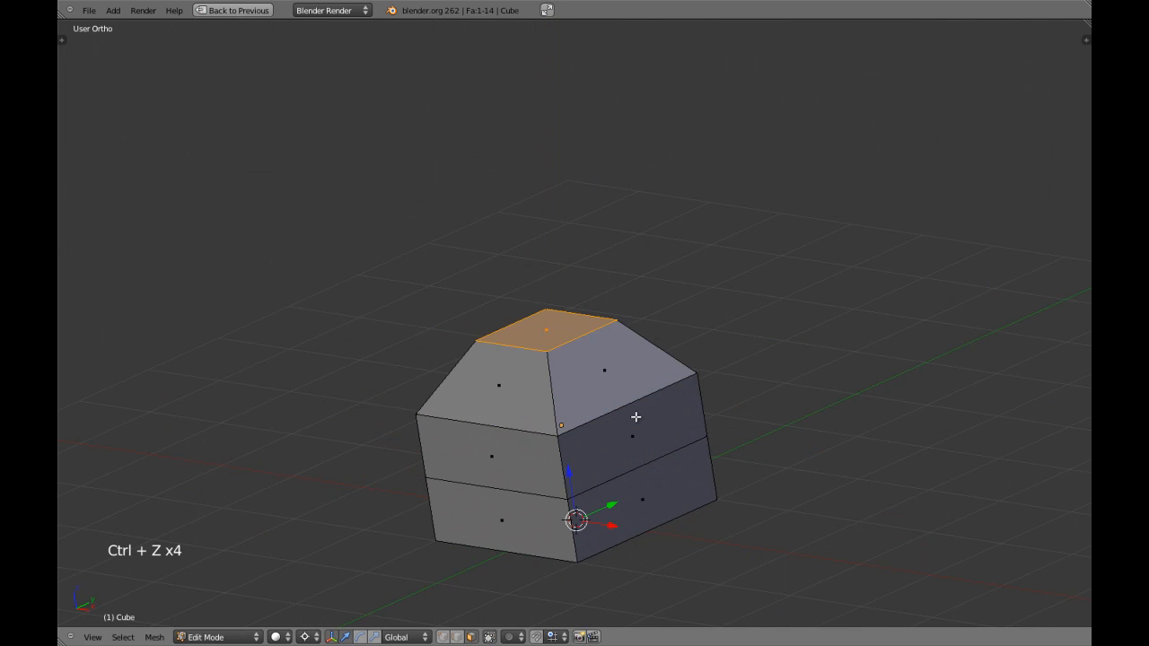
Step: Select the cube's top face in solid display and set the pivot to the median point
{"action": "key", "text": "KP_3"}
{"action": "key", "text": "z"}
{"action": "middle_click_drag", "start_coordinate": [607, 383], "coordinate": [602, 392]}
{"action": "key", "text": "z"}
{"action": "right_click", "coordinate": [566, 328]}
{"action": "key", "text": "ctrl+comma"}
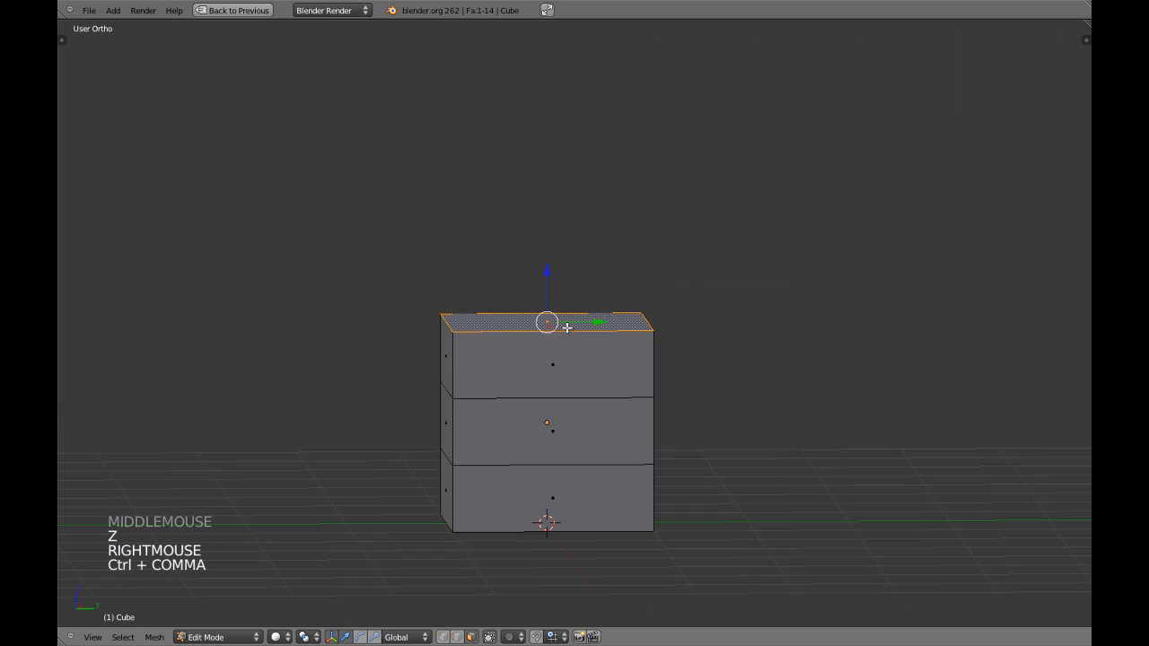
Step: Examine the cube and its selected top face from several angles in perspective, in solid and wireframe display
{"action": "middle_click_drag", "start_coordinate": [567, 328], "coordinate": [474, 354]}
{"action": "key", "text": "KP_5"}
{"action": "scroll", "coordinate": [575, 379], "scroll_direction": "up", "scroll_amount": 1}
{"action": "middle_click_drag", "start_coordinate": [705, 376], "coordinate": [620, 384]}
{"action": "mouse_move", "coordinate": [687, 391]}
{"action": "middle_mouse_down"}
{"action": "mouse_move", "coordinate": [640, 388]}
{"action": "mouse_move", "coordinate": [712, 385]}
{"action": "mouse_move", "coordinate": [615, 385]}
{"action": "mouse_move", "coordinate": [661, 379]}
{"action": "mouse_move", "coordinate": [610, 375]}
{"action": "mouse_move", "coordinate": [685, 380]}
{"action": "mouse_move", "coordinate": [654, 362]}
{"action": "mouse_move", "coordinate": [565, 356]}
{"action": "mouse_move", "coordinate": [618, 357]}
{"action": "mouse_move", "coordinate": [584, 367]}
{"action": "mouse_move", "coordinate": [704, 384]}
{"action": "mouse_move", "coordinate": [575, 378]}
{"action": "middle_mouse_up"}
{"action": "key", "text": "z"}
{"action": "scroll", "coordinate": [652, 380], "scroll_direction": "down", "scroll_amount": 2}
{"action": "key", "text": "z"}
{"action": "middle_click_drag", "start_coordinate": [575, 378], "coordinate": [526, 377]}
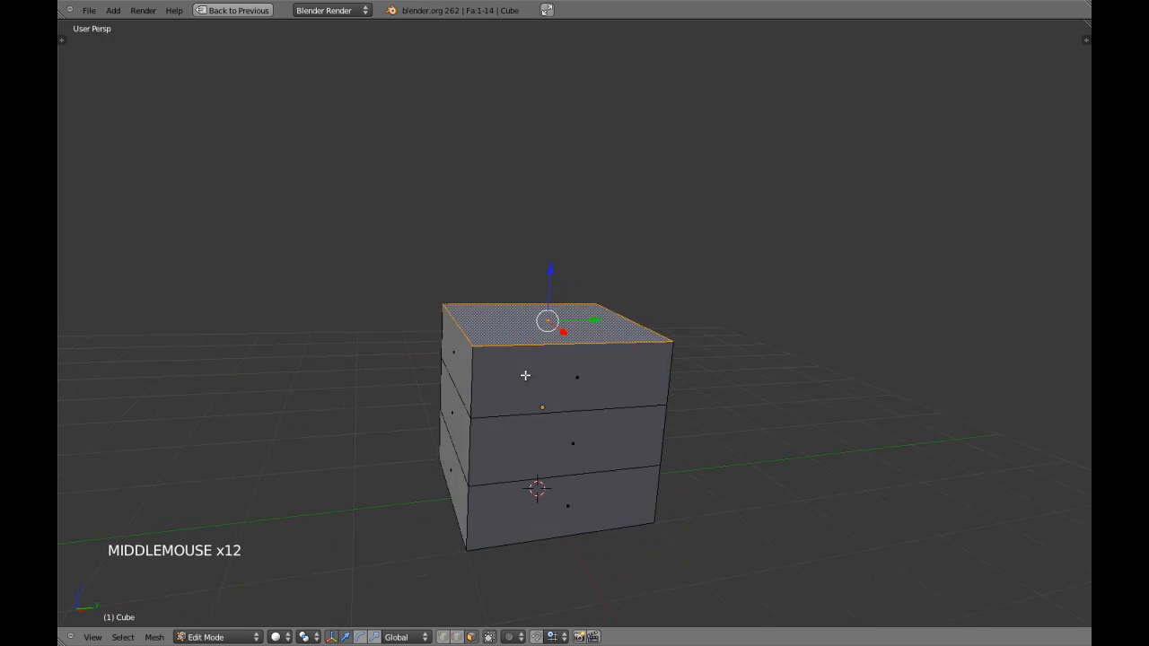
Step: Reselect the top face, and twice expand the selection to the adjoining faces and shrink it back
{"action": "right_click", "coordinate": [581, 337]}
{"action": "key", "text": "a"}
{"action": "middle_click_drag", "start_coordinate": [574, 351], "coordinate": [639, 425]}
{"action": "right_click", "coordinate": [590, 337]}
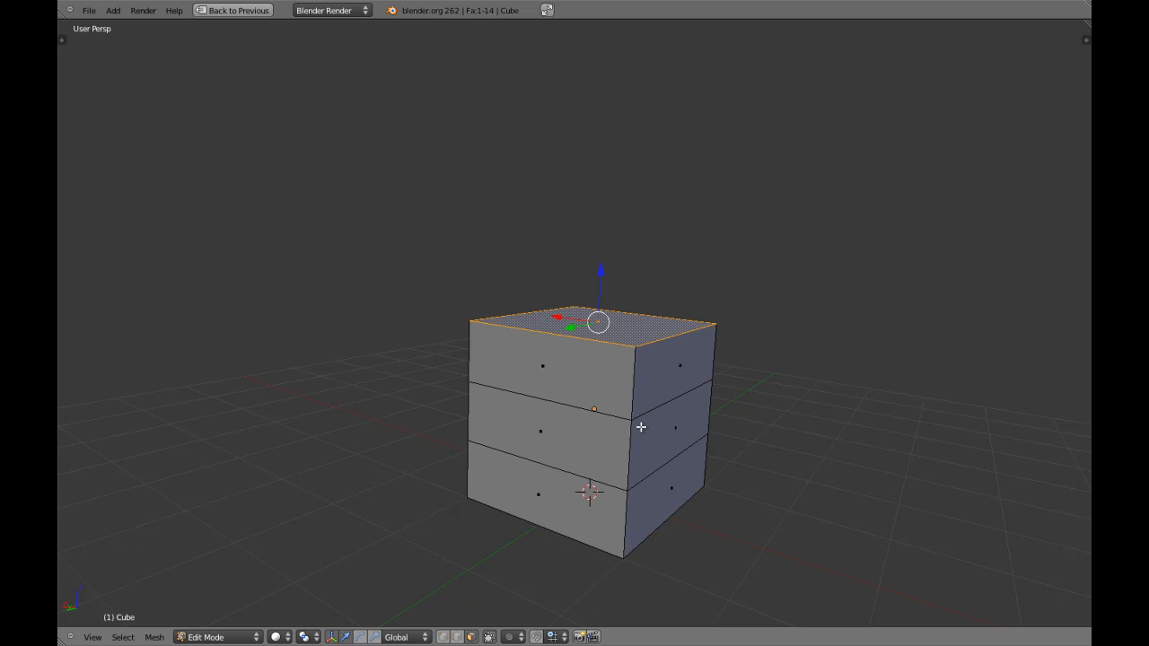
{"action": "key", "text": "ctrl+KP_Add"}
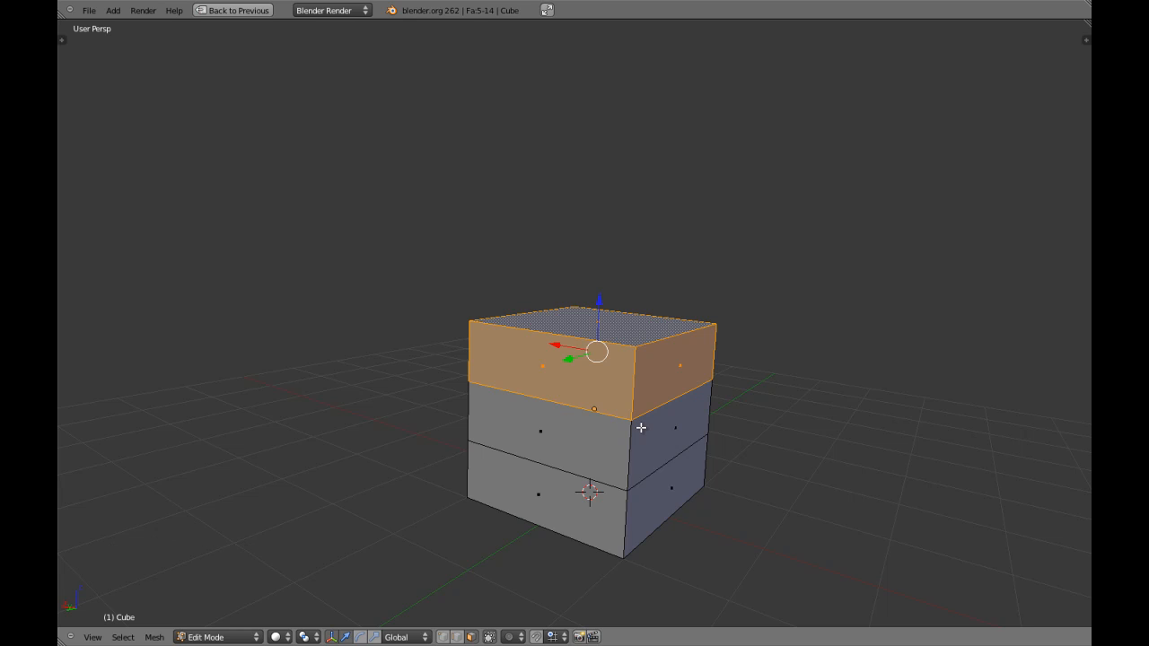
{"action": "key", "text": "ctrl+KP_Subtract"}
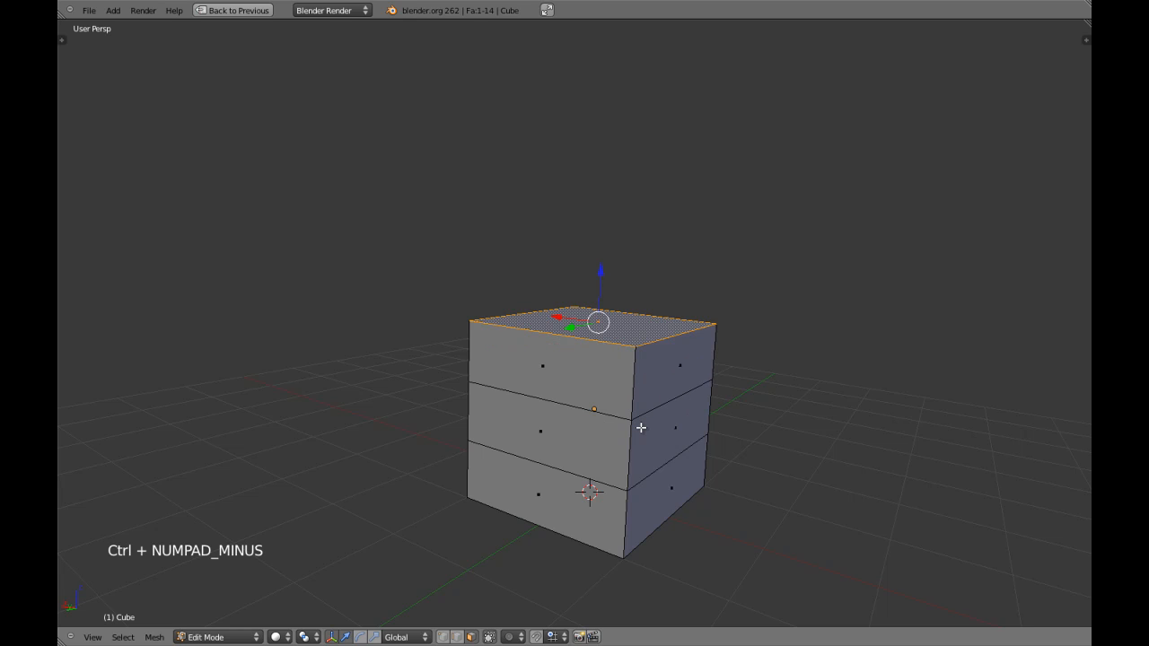
{"action": "key", "text": "ctrl+KP_Add"}
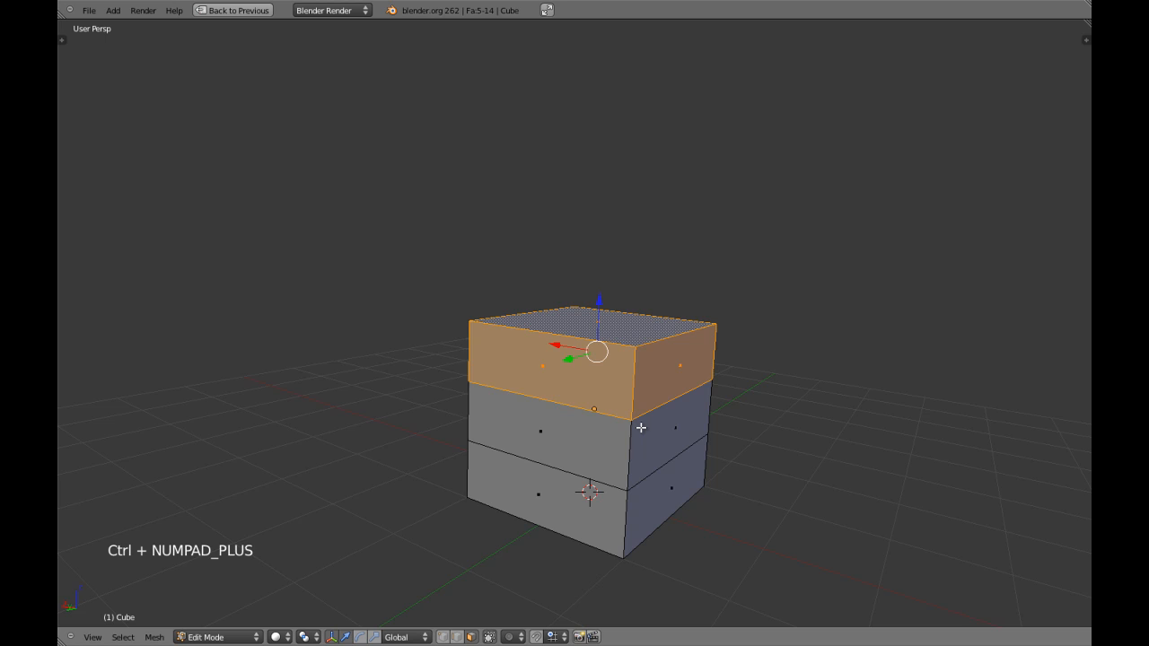
{"action": "key", "text": "ctrl+KP_Subtract"}
Step: In the orthographic right view with wireframe display, grow the selection from the top face by two rings and shrink it by one
{"action": "key", "text": "z"}
{"action": "key", "text": "z"}
{"action": "key", "text": "z"}
{"action": "key", "text": "KP_3"}
{"action": "key", "text": "KP_5"}
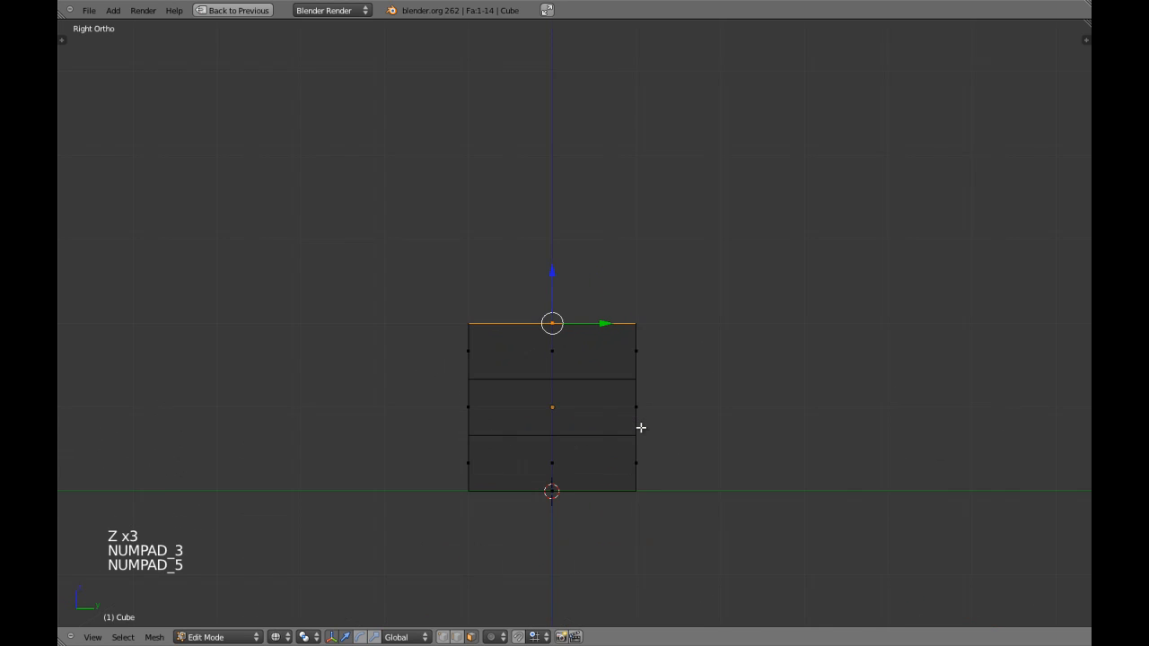
{"action": "key", "text": "ctrl+KP_Add"}
{"action": "key", "text": "ctrl+KP_Add"}
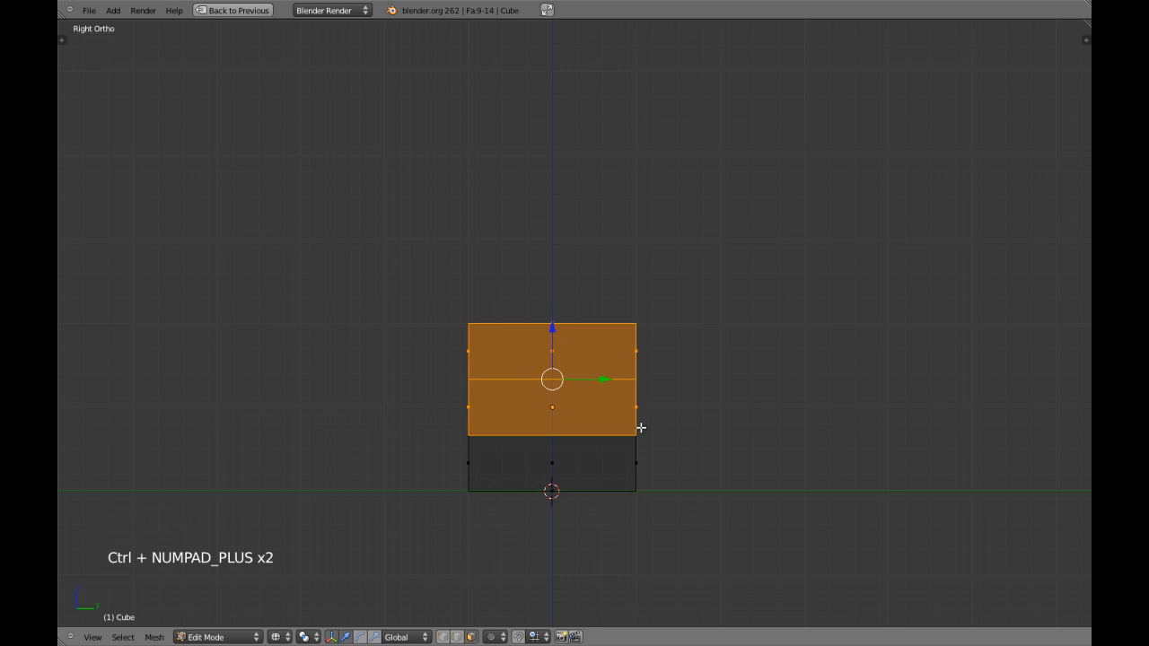
{"action": "key", "text": "ctrl+KP_Subtract"}
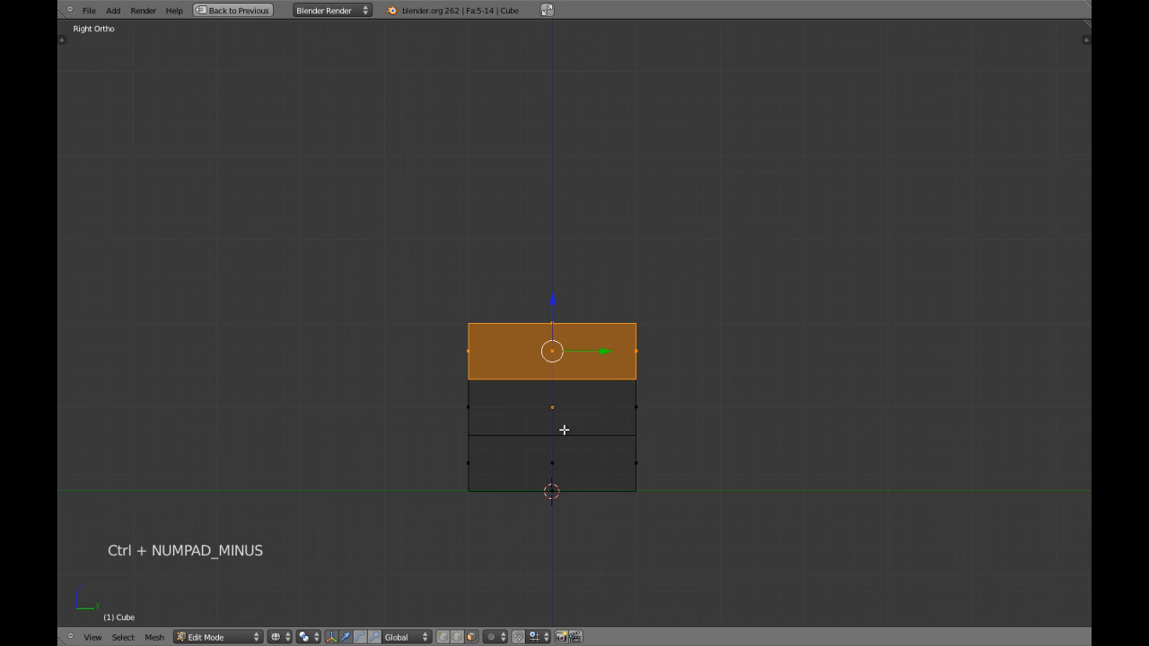
{"action": "middle_click_drag", "start_coordinate": [562, 428], "coordinate": [579, 474]}
{"action": "scroll", "coordinate": [567, 457], "scroll_direction": "up", "scroll_amount": 1}
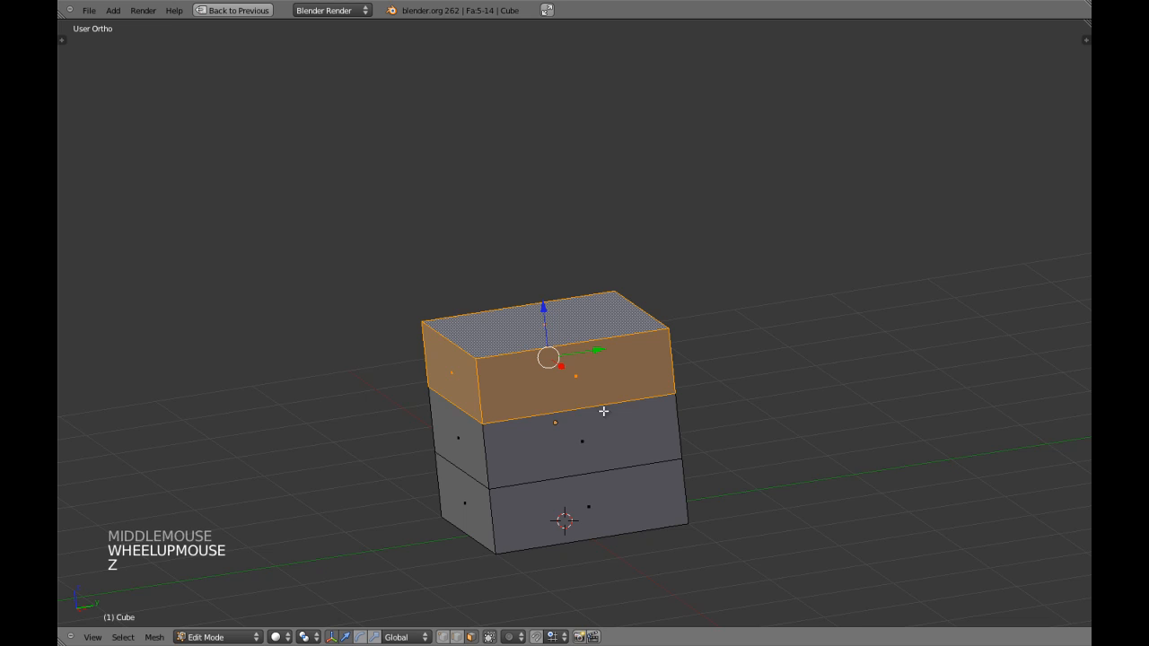
Step: In perspective, shrink the selection to the top face, expand it by one ring, and inspect it from different angles
{"action": "key", "text": "KP_5"}
{"action": "key", "text": "ctrl+KP_Subtract"}
{"action": "key", "text": "z"}
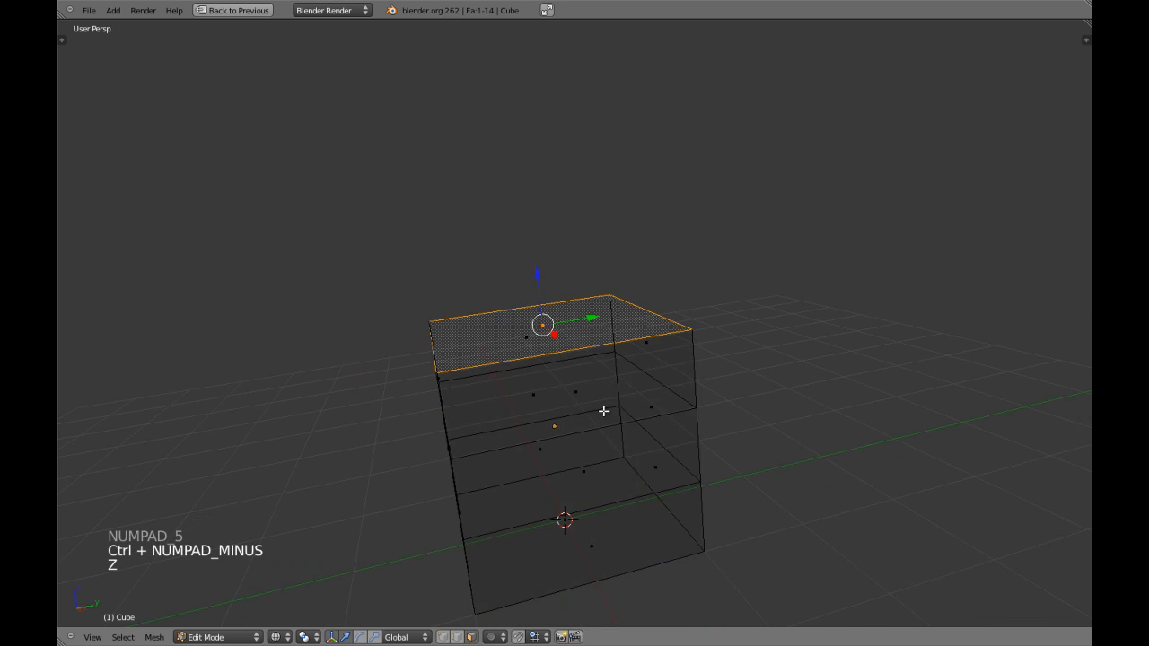
{"action": "key", "text": "z"}
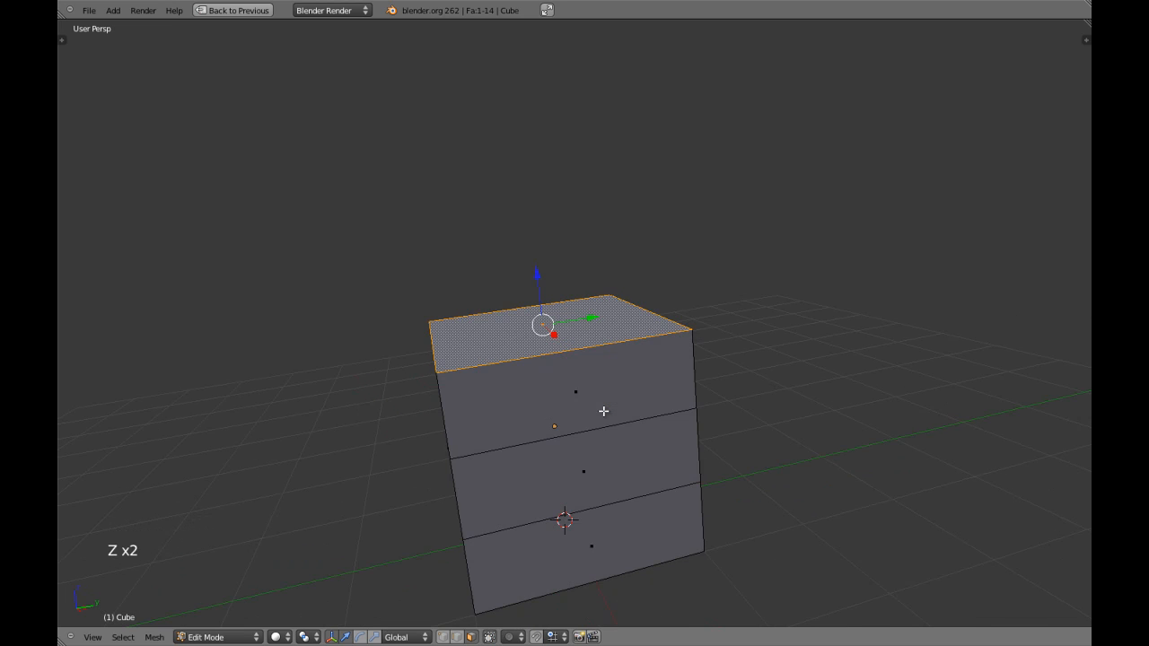
{"action": "key", "text": "ctrl+KP_Add"}
{"action": "middle_click_drag", "start_coordinate": [558, 444], "coordinate": [600, 387]}
{"action": "scroll", "coordinate": [580, 380], "scroll_direction": "down", "scroll_amount": 4}
{"action": "middle_click_drag", "start_coordinate": [619, 328], "coordinate": [604, 398]}
{"action": "scroll", "coordinate": [605, 397], "scroll_direction": "up", "scroll_amount": 4}
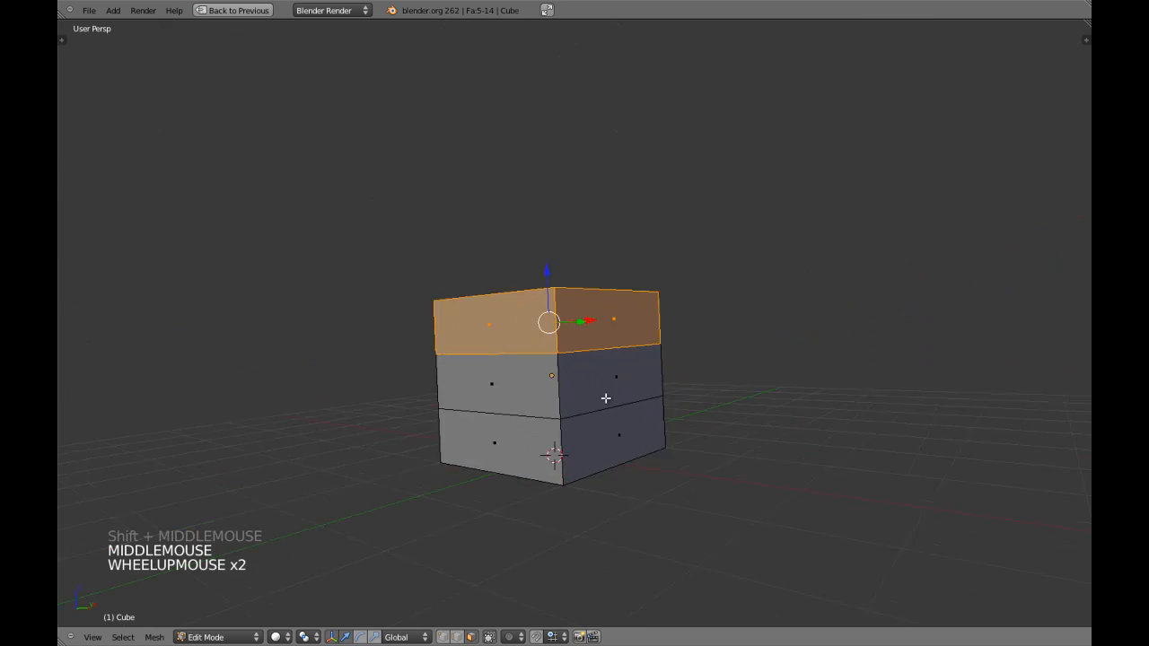
Step: Select only the cube's middle face loop and expand the selection by one step in orthographic view
{"action": "key", "text": "a"}
{"action": "right_click", "coordinate": [553, 408], "text": "alt+shift"}
{"action": "key", "text": "z"}
{"action": "key", "text": "KP_3"}
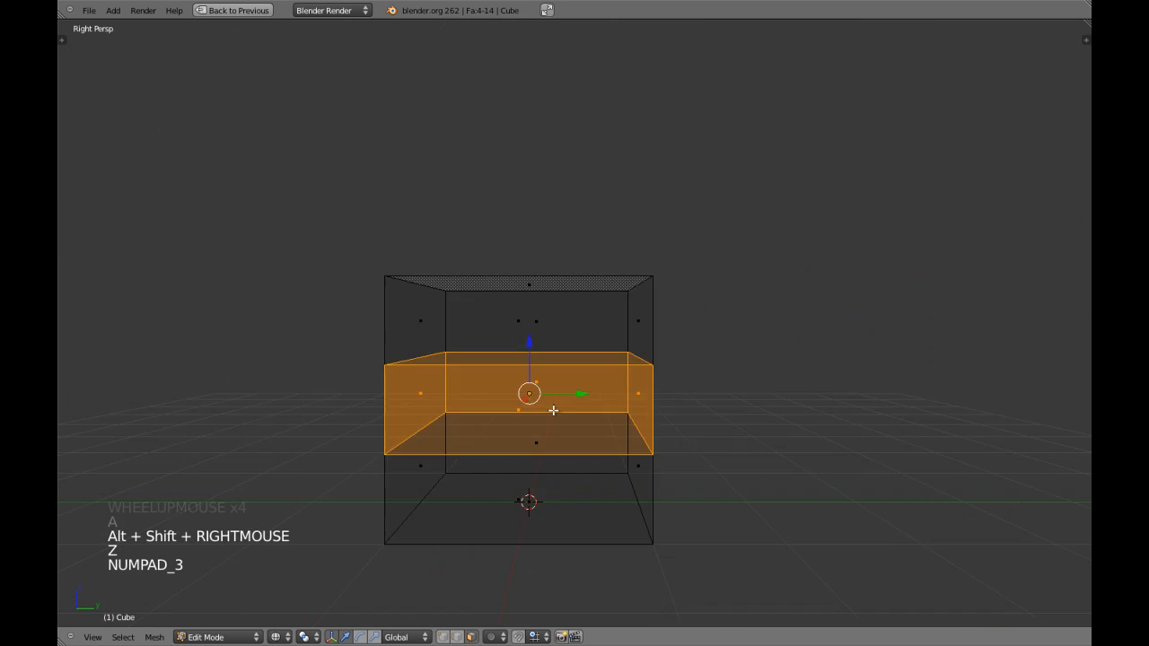
{"action": "key", "text": "KP_5"}
{"action": "key", "text": "ctrl+KP_Add"}
{"action": "key", "text": "z"}
{"action": "middle_click_drag", "start_coordinate": [551, 405], "coordinate": [631, 408]}
Step: Return to Object Mode, delete the cube, and add a UV sphere
{"action": "key", "text": "Tab"}
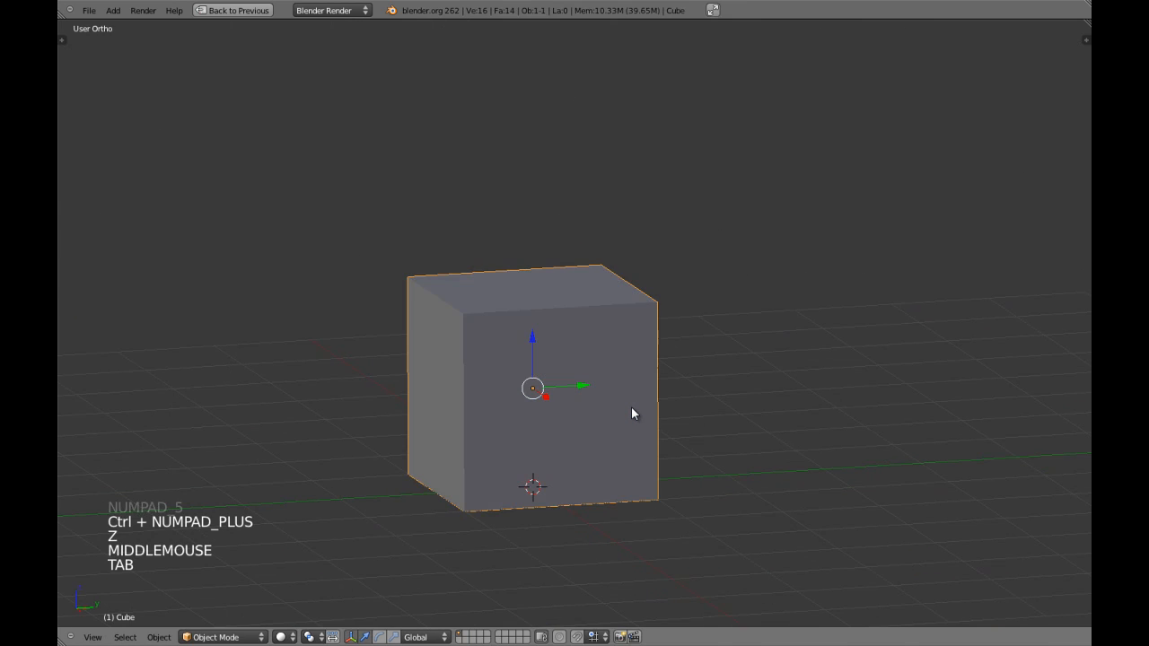
{"action": "key", "text": "x"}
{"action": "key", "text": "shift+a"}
{"action": "mouse_move", "coordinate": [605, 395]}
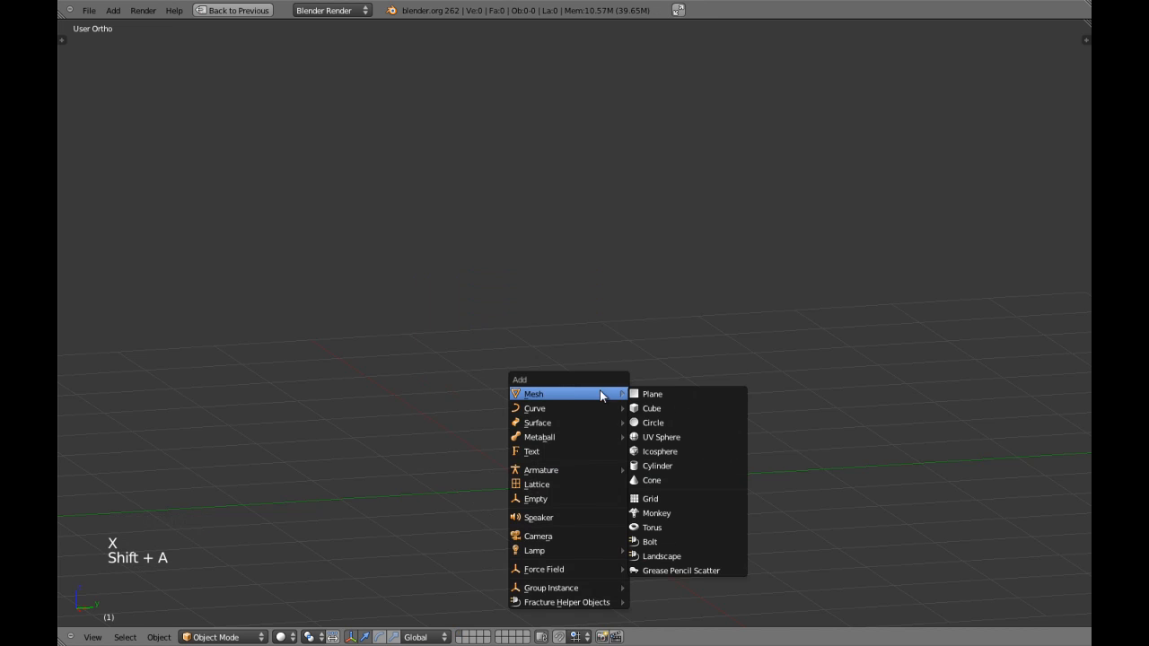
{"action": "left_click", "coordinate": [665, 437]}
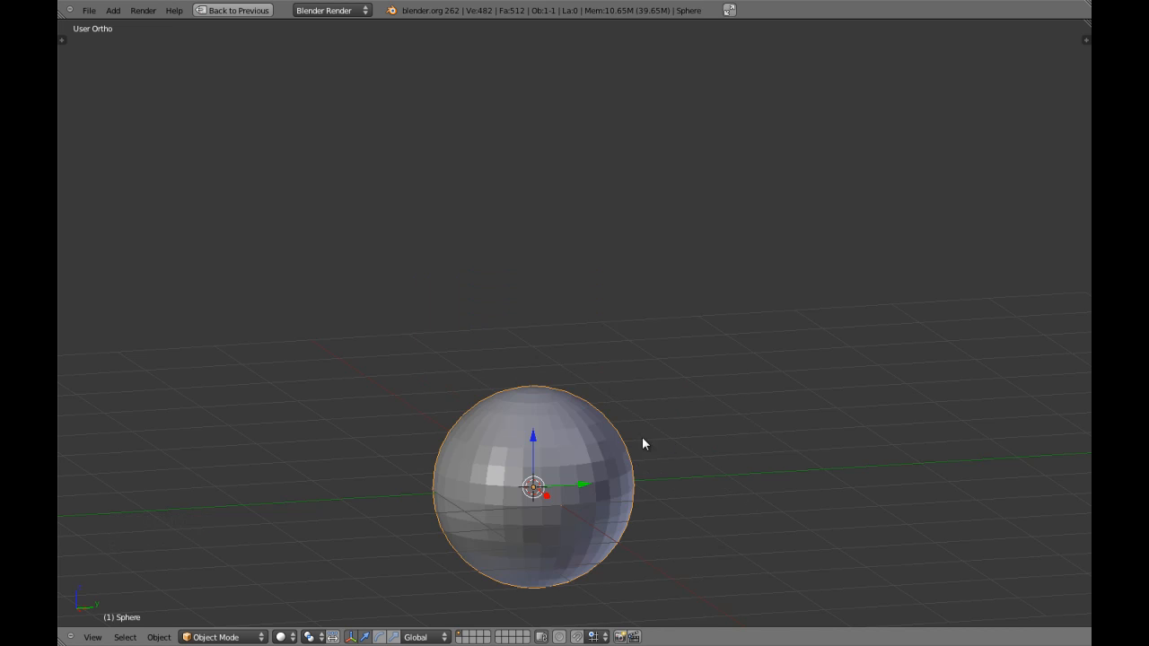
Step: In Edit Mode, clear the sphere's selection and box-select the ring of faces around its top pole in wireframe right view
{"action": "key", "text": "KP_3"}
{"action": "key", "text": "Tab"}
{"action": "key", "text": "a"}
{"action": "key", "text": "a"}
{"action": "middle_click_drag", "start_coordinate": [629, 438], "coordinate": [612, 379], "text": "shift"}
{"action": "scroll", "coordinate": [573, 407], "scroll_direction": "up", "scroll_amount": 5}
{"action": "key", "text": "z"}
{"action": "scroll", "coordinate": [613, 378], "scroll_direction": "up", "scroll_amount": 4}
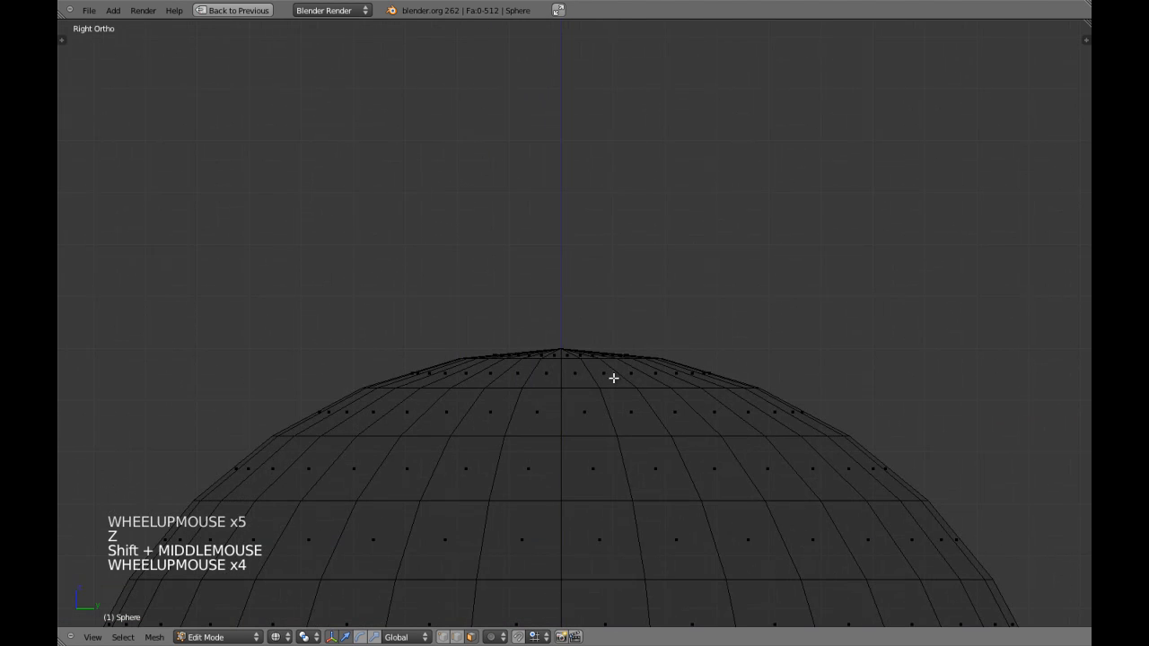
{"action": "key", "text": "b"}
{"action": "left_click_drag", "start_coordinate": [457, 303], "coordinate": [713, 365]}
Step: Examine the selected pole faces from the side and from above in solid and wireframe display
{"action": "key", "text": "z"}
{"action": "scroll", "coordinate": [703, 376], "scroll_direction": "down", "scroll_amount": 1}
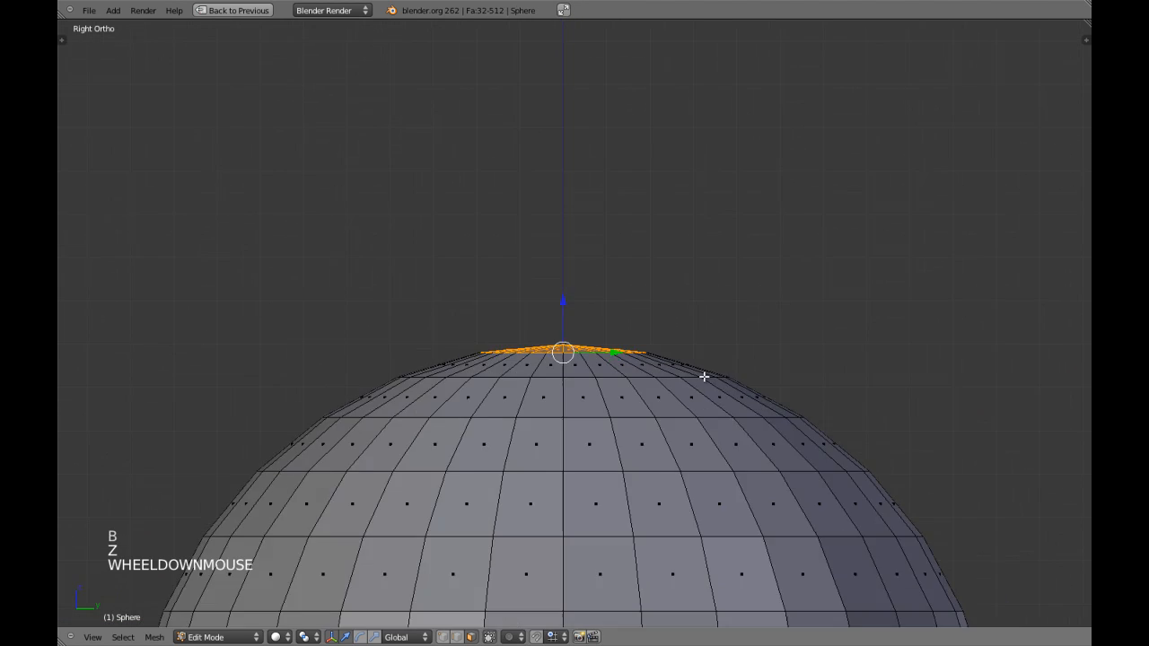
{"action": "scroll", "coordinate": [704, 377], "scroll_direction": "down", "scroll_amount": 7}
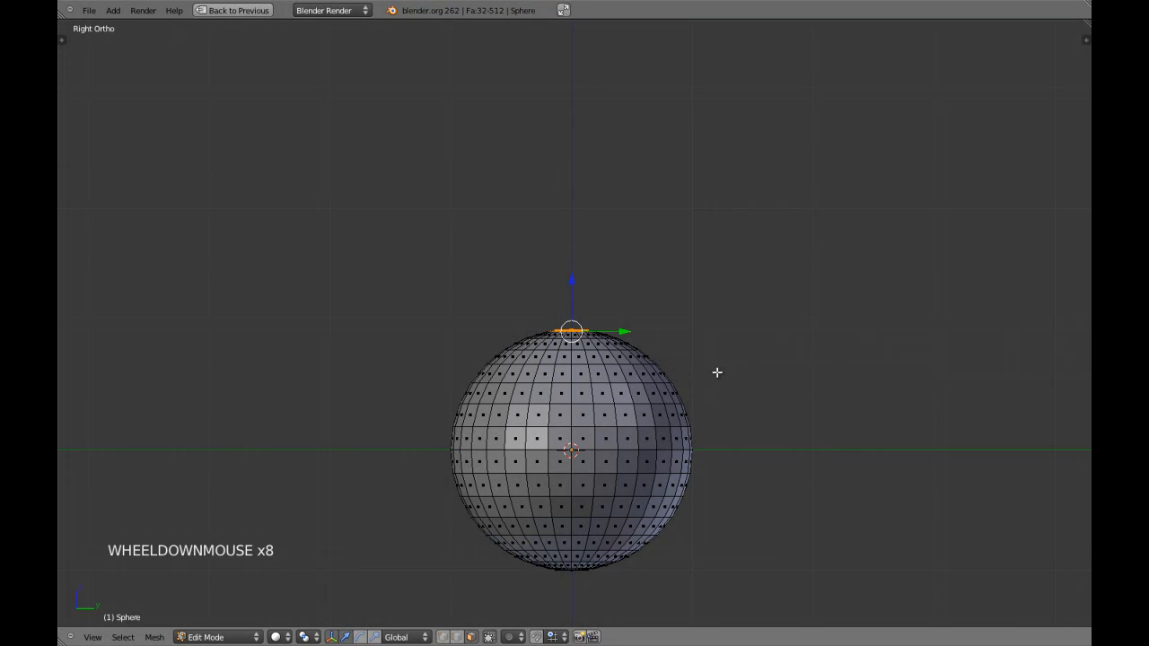
{"action": "key", "text": "z"}
{"action": "scroll", "coordinate": [673, 372], "scroll_direction": "up", "scroll_amount": 5}
{"action": "key", "text": "z"}
{"action": "middle_click_drag", "start_coordinate": [673, 371], "coordinate": [591, 282]}
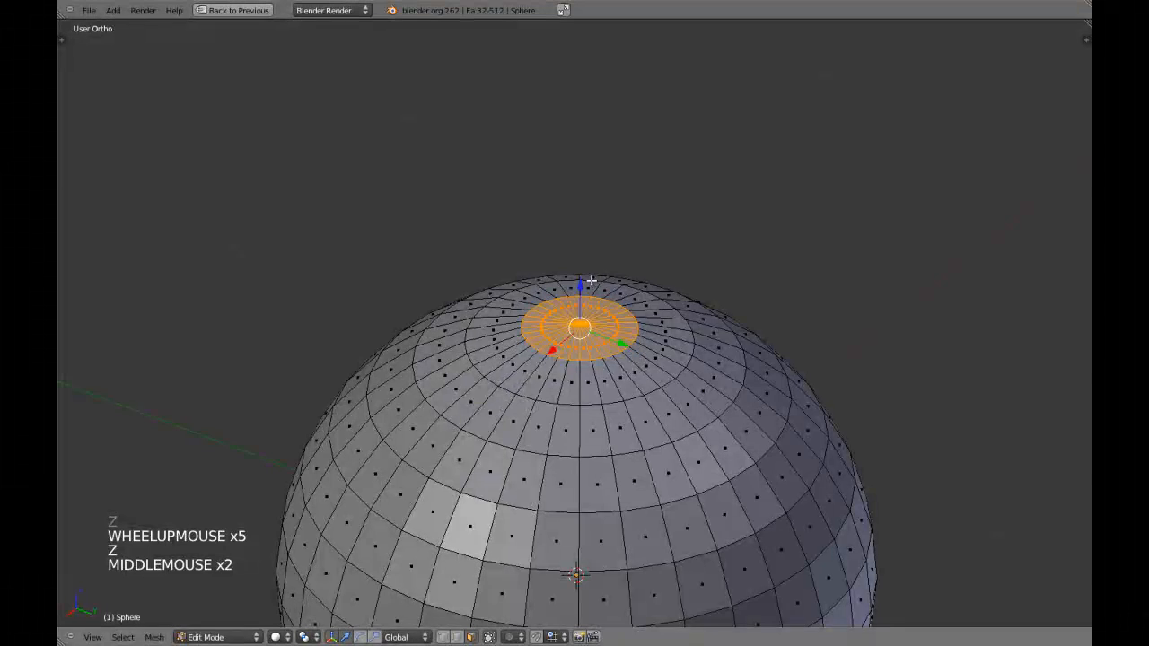
Step: Expand the selection from the pole faces ring by ring until it covers the sphere's upper half, and show it in solid display
{"action": "key", "text": "KP_3"}
{"action": "key", "text": "z"}
{"action": "scroll", "coordinate": [694, 416], "scroll_direction": "down", "scroll_amount": 3}
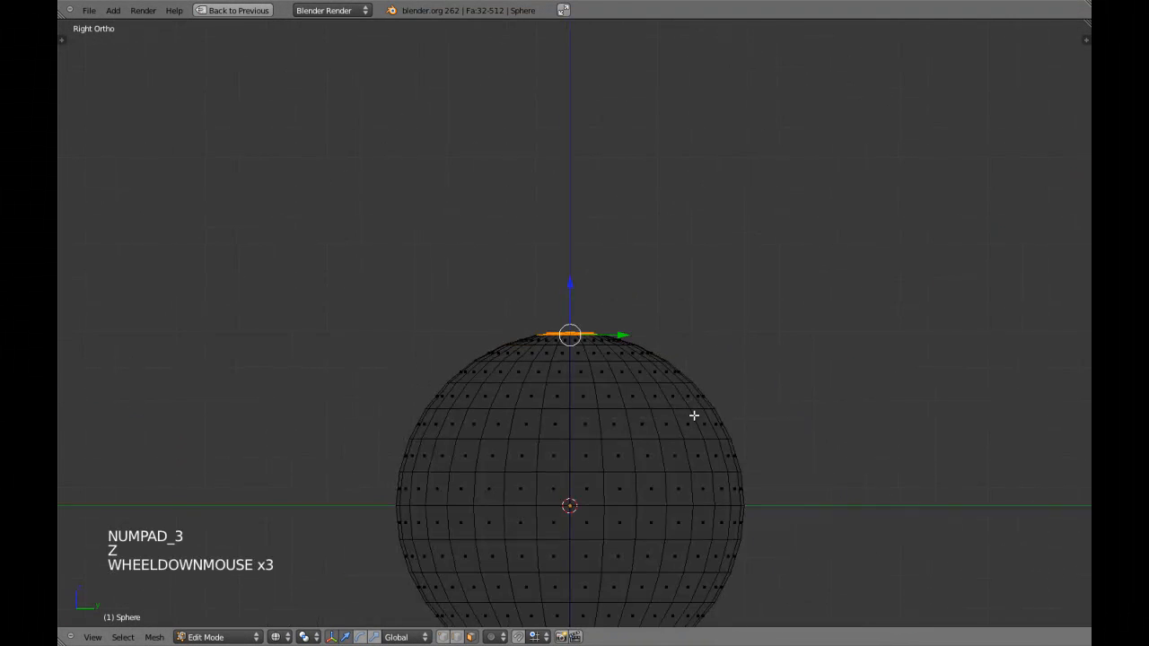
{"action": "middle_click_drag", "start_coordinate": [694, 415], "coordinate": [705, 362], "text": "shift"}
{"action": "key", "text": "ctrl+KP_Add"}
{"action": "key", "text": "ctrl+KP_Add"}
{"action": "key", "text": "ctrl+KP_Add"}
{"action": "key", "text": "ctrl+KP_Add"}
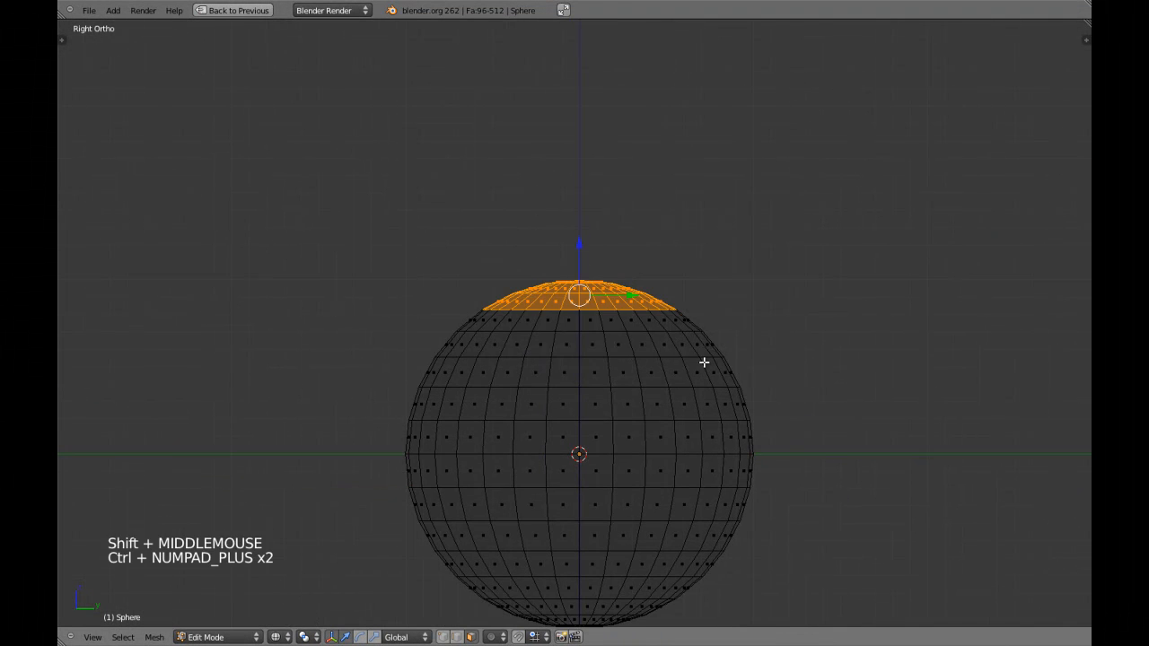
{"action": "key", "text": "ctrl+KP_Add"}
{"action": "key", "text": "ctrl+KP_Add"}
{"action": "key", "text": "ctrl+KP_Add"}
{"action": "key", "text": "z"}
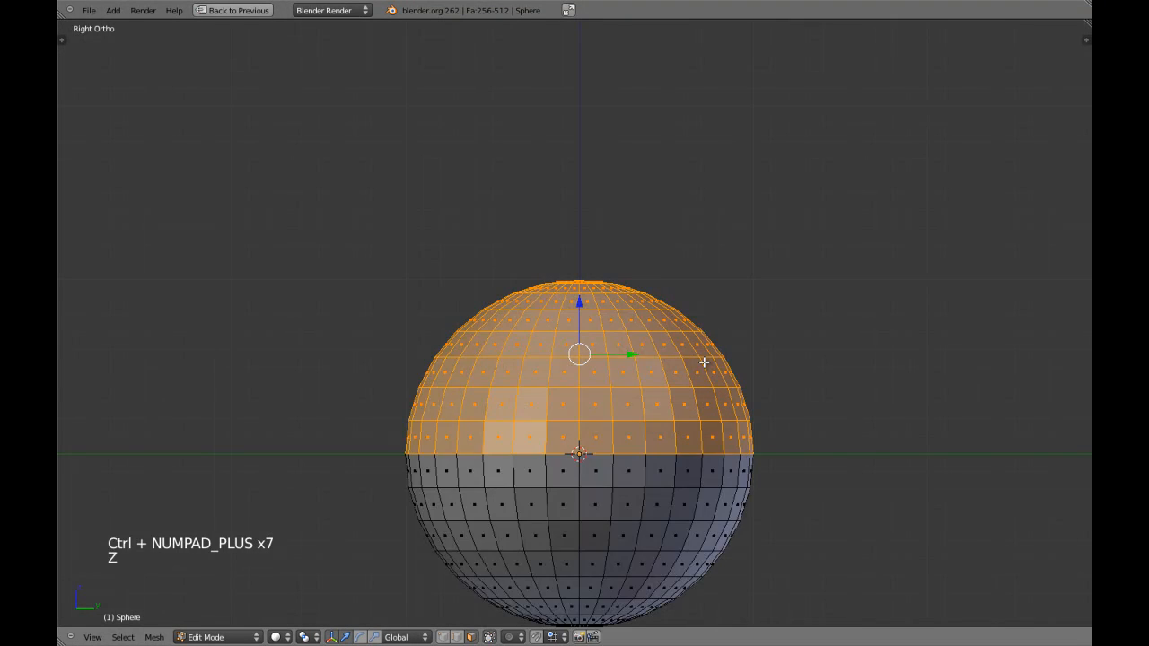
{"action": "scroll", "coordinate": [703, 362], "scroll_direction": "down", "scroll_amount": 3}
{"action": "middle_click_drag", "start_coordinate": [639, 365], "coordinate": [629, 399]}
{"action": "key", "text": "KP_3"}
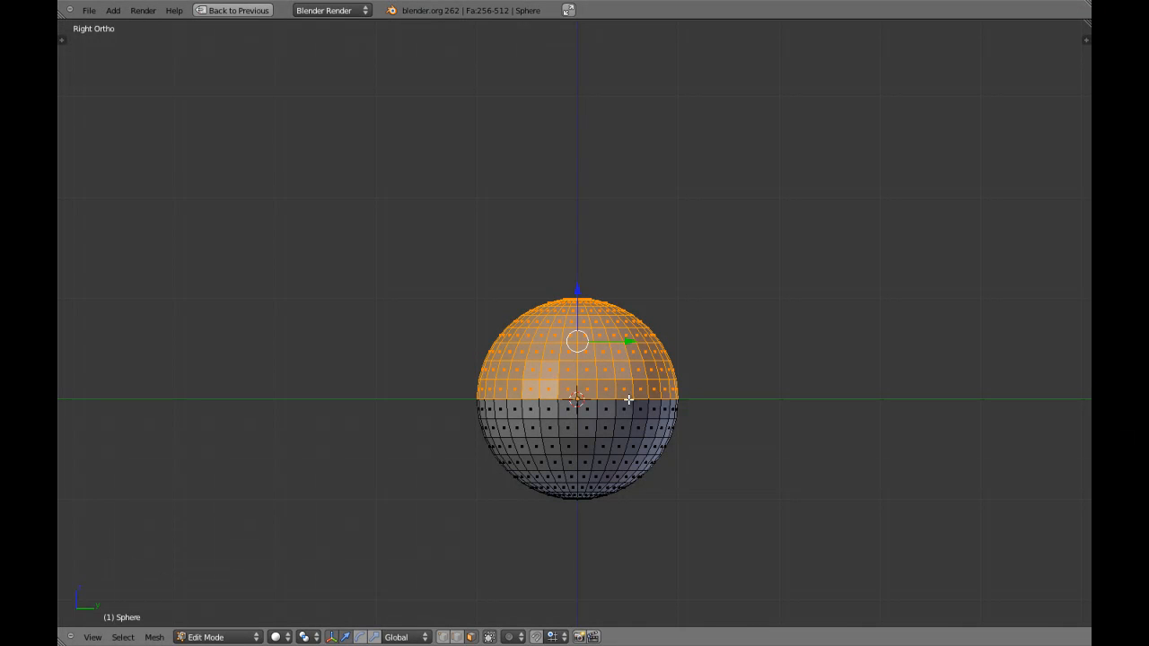
Step: Shrink the face selection by four rings toward the sphere's pole, and grow it back to the upper half
{"action": "key", "text": "ctrl+KP_Subtract"}
{"action": "key", "text": "ctrl+KP_Subtract"}
{"action": "key", "text": "ctrl+KP_Subtract"}
{"action": "key", "text": "ctrl+KP_Subtract"}
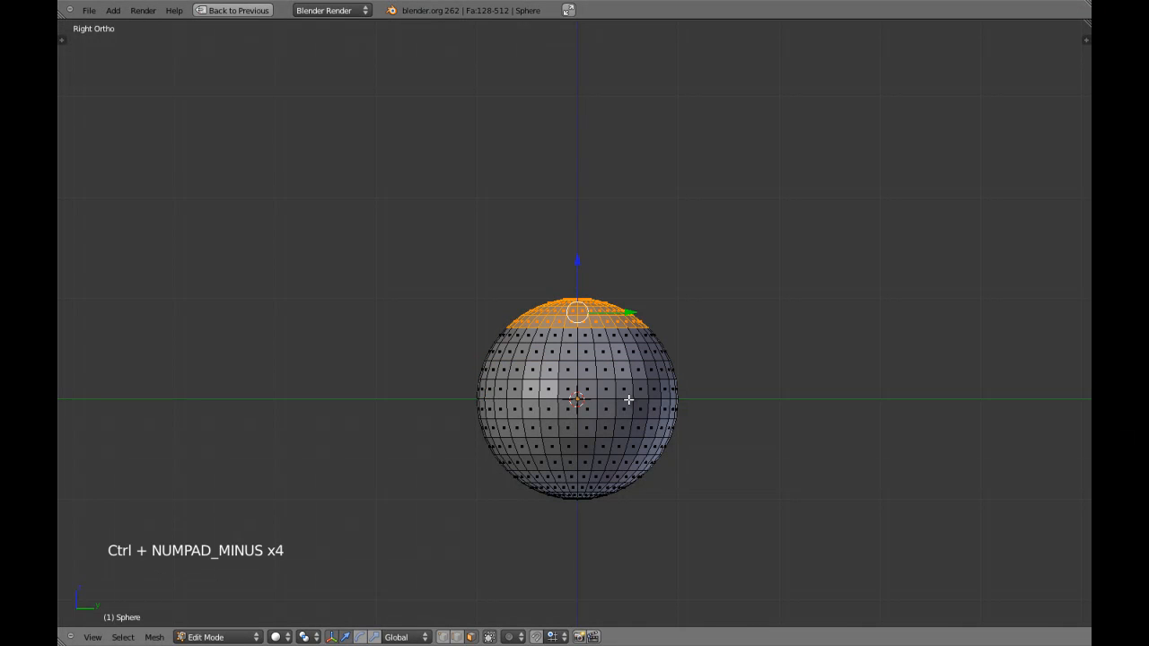
{"action": "key", "text": "ctrl+KP_Add"}
{"action": "key", "text": "ctrl+KP_Add"}
{"action": "key", "text": "ctrl+KP_Add"}
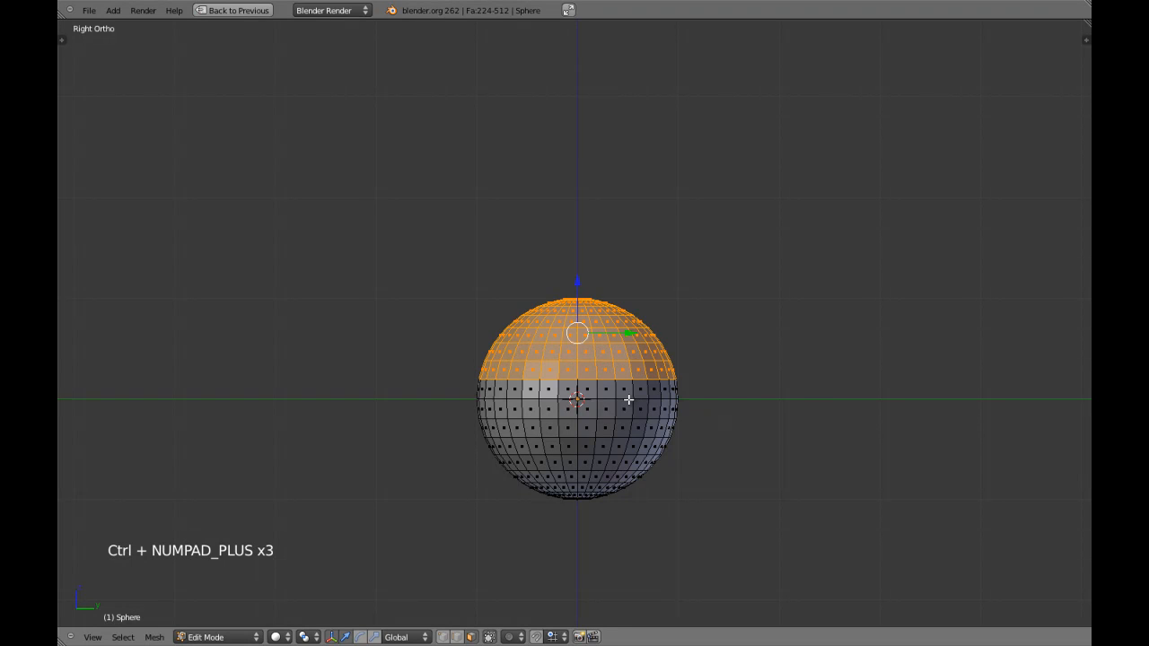
{"action": "key", "text": "ctrl+KP_Add"}
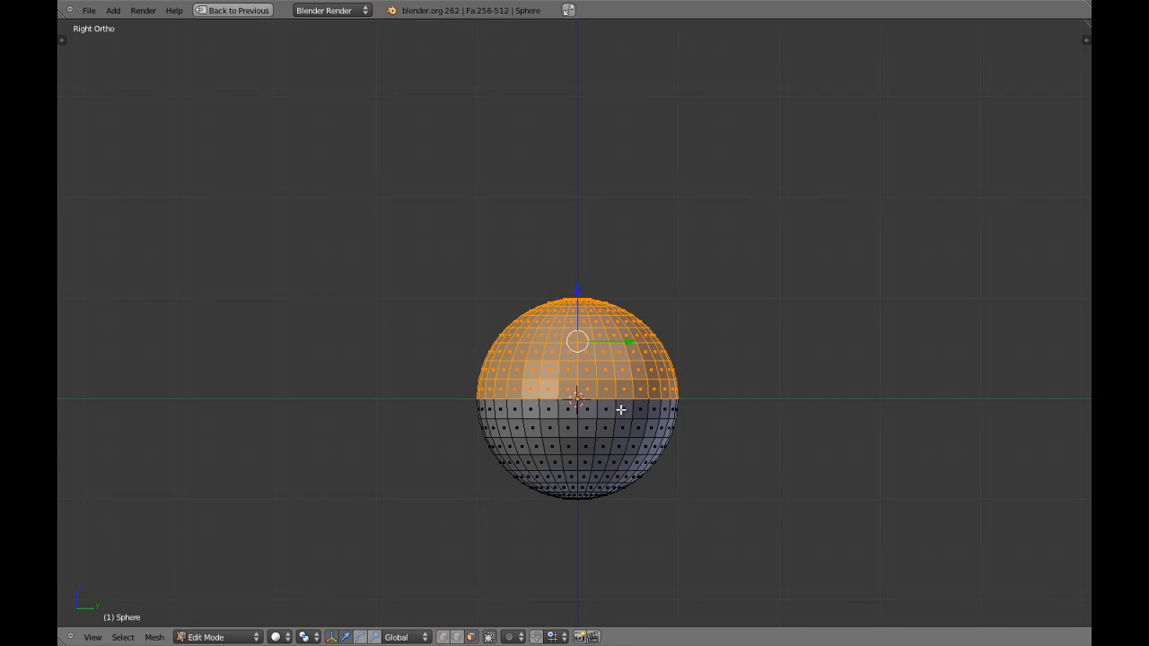
Step: Move the sphere's upper half, detached from the lower half, about 2.03 units along the Y axis and clear the selection
{"action": "key", "text": "g"}
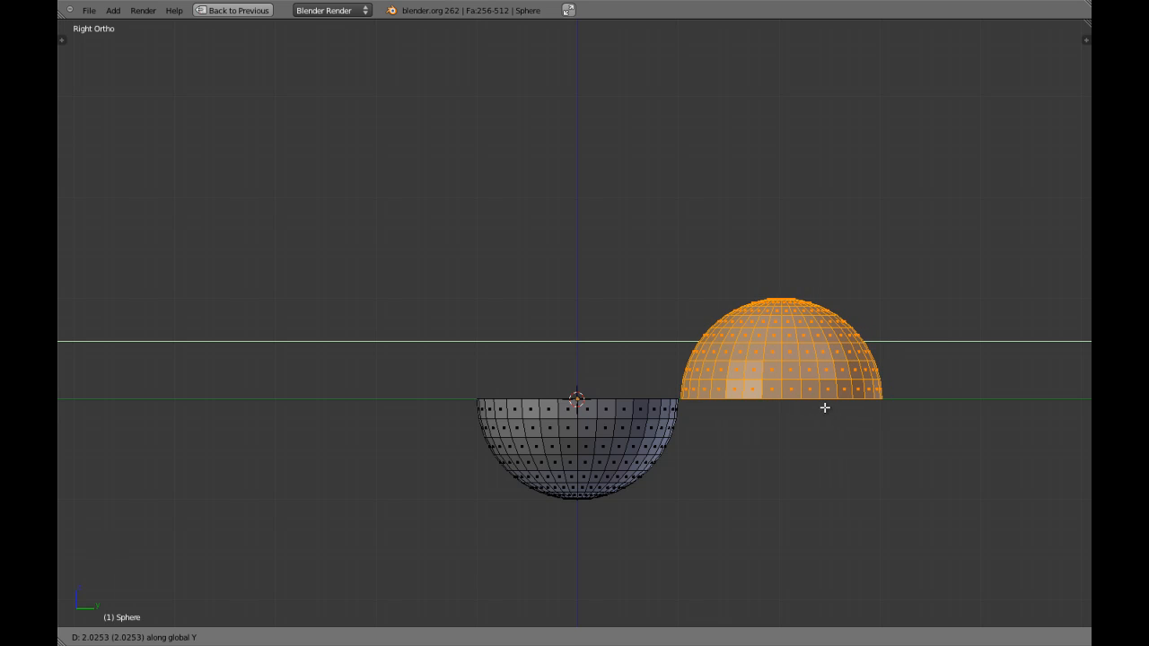
{"action": "left_click", "coordinate": [825, 406]}
{"action": "key", "text": "a"}
{"action": "scroll", "coordinate": [734, 421], "scroll_direction": "down", "scroll_amount": 2}
{"action": "key", "text": "a"}
{"action": "key", "text": "KP_5"}
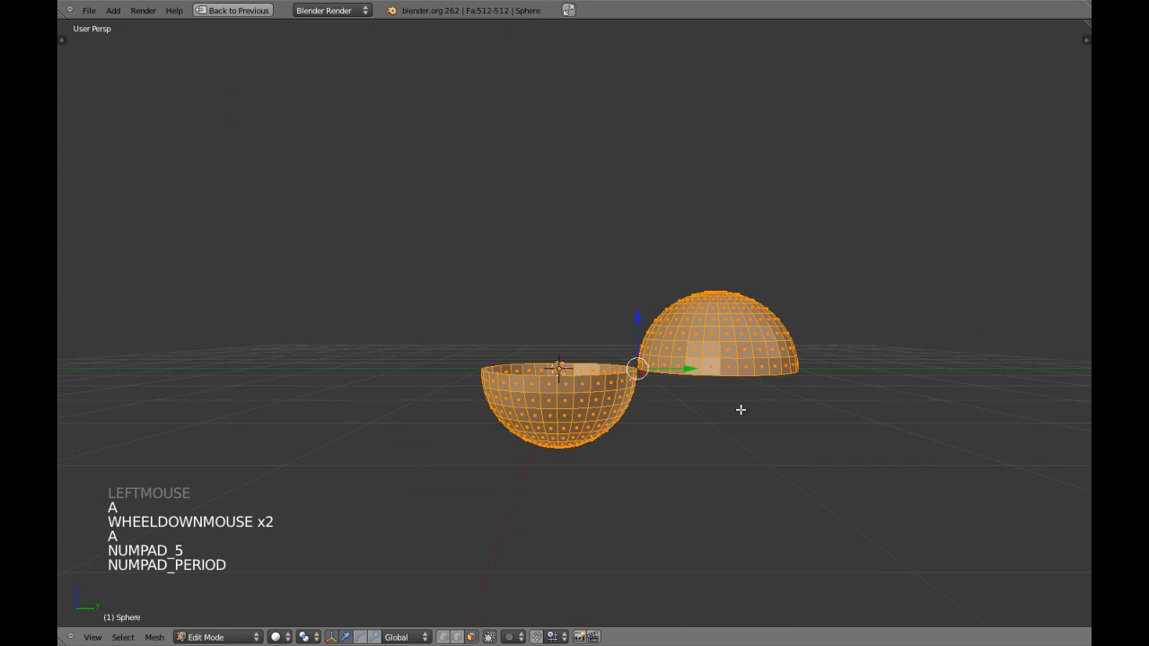
{"action": "key", "text": "a"}
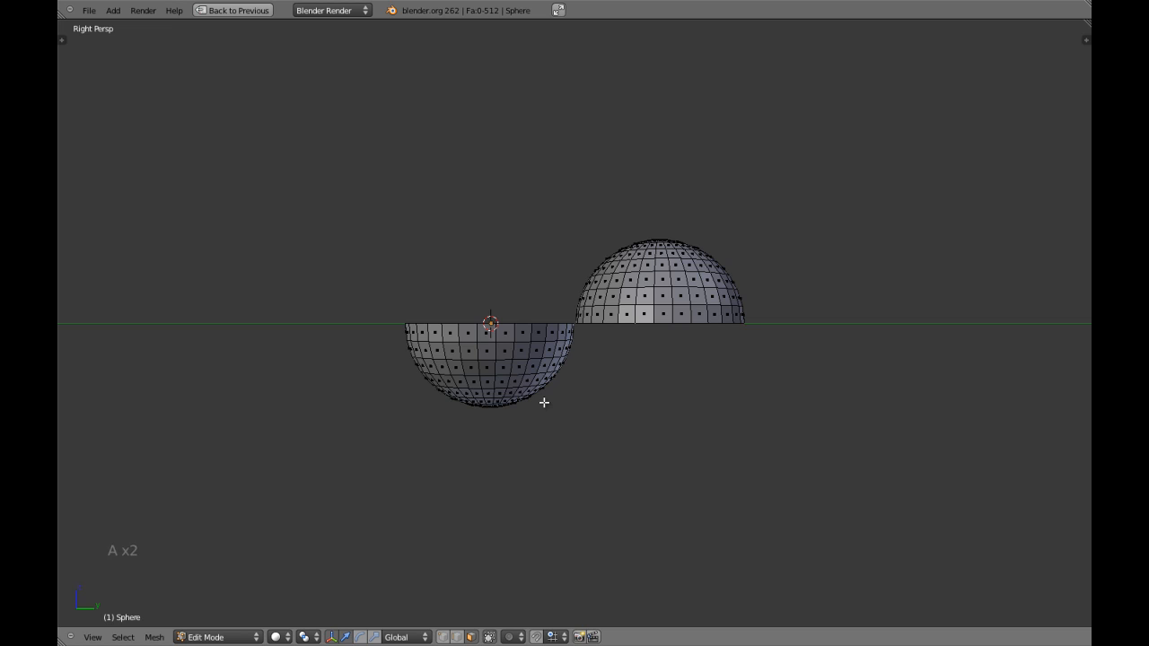
Step: Examine the two separated half spheres from the side and from above
{"action": "middle_click_drag", "start_coordinate": [479, 384], "coordinate": [593, 382]}
{"action": "middle_click_drag", "start_coordinate": [521, 377], "coordinate": [466, 376]}
{"action": "middle_click_drag", "start_coordinate": [569, 351], "coordinate": [606, 336]}
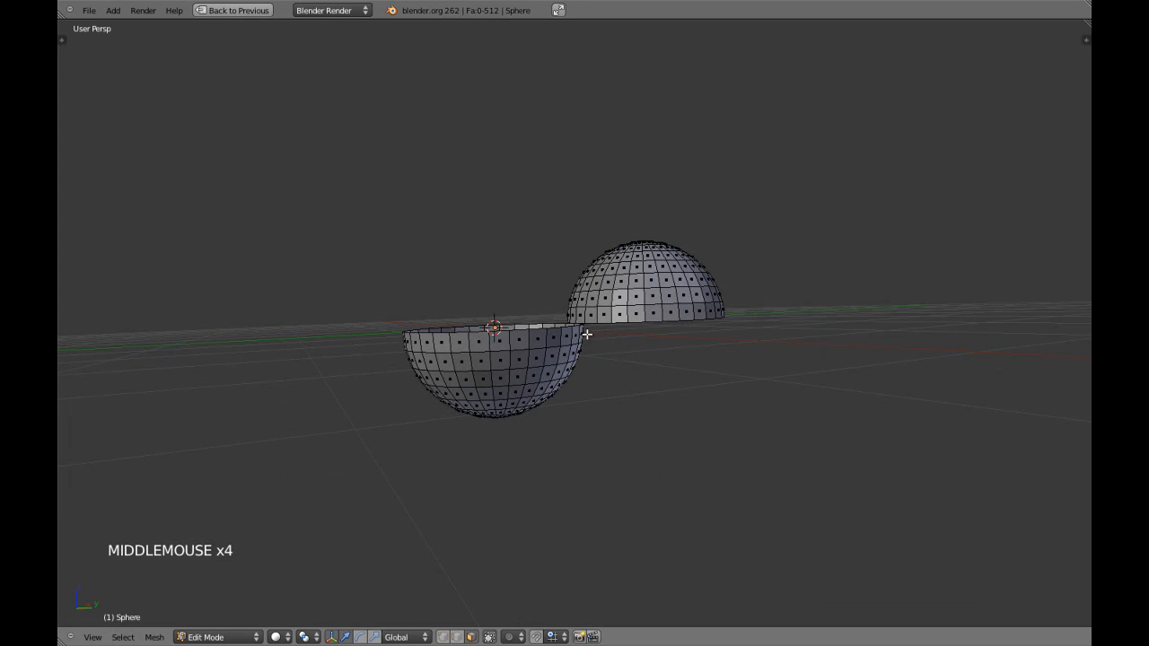
{"action": "key", "text": "a"}
{"action": "key", "text": "KP_Decimal"}
{"action": "key", "text": "a"}
{"action": "middle_click_drag", "start_coordinate": [635, 287], "coordinate": [619, 388]}
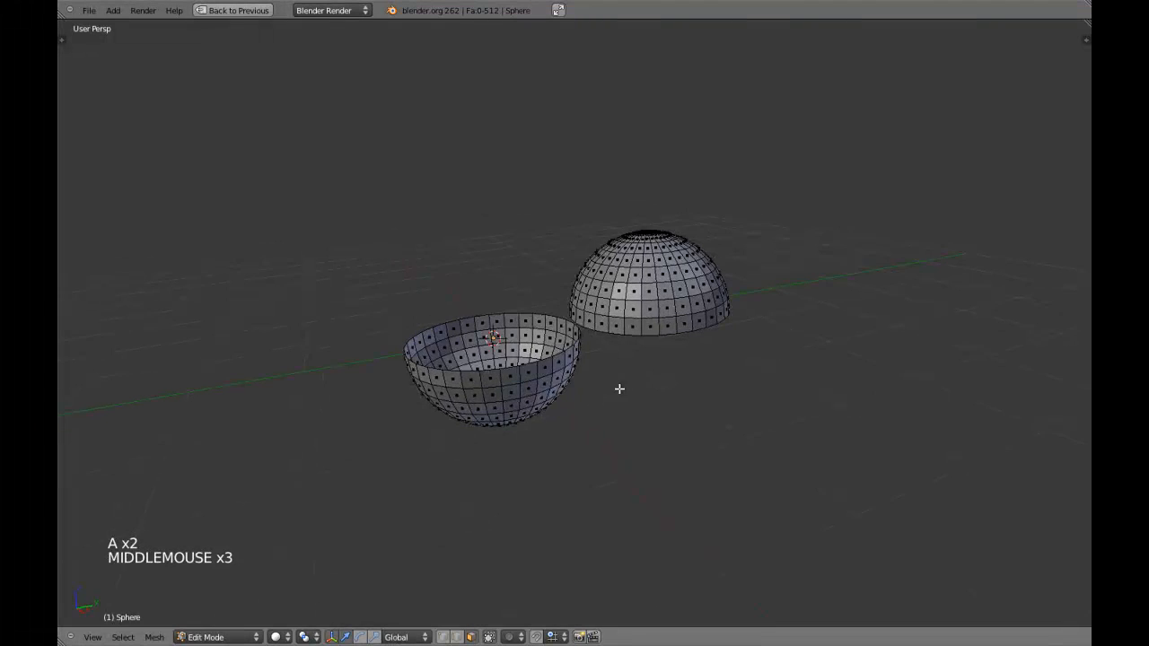
{"action": "scroll", "coordinate": [630, 361], "scroll_direction": "up", "scroll_amount": 1}
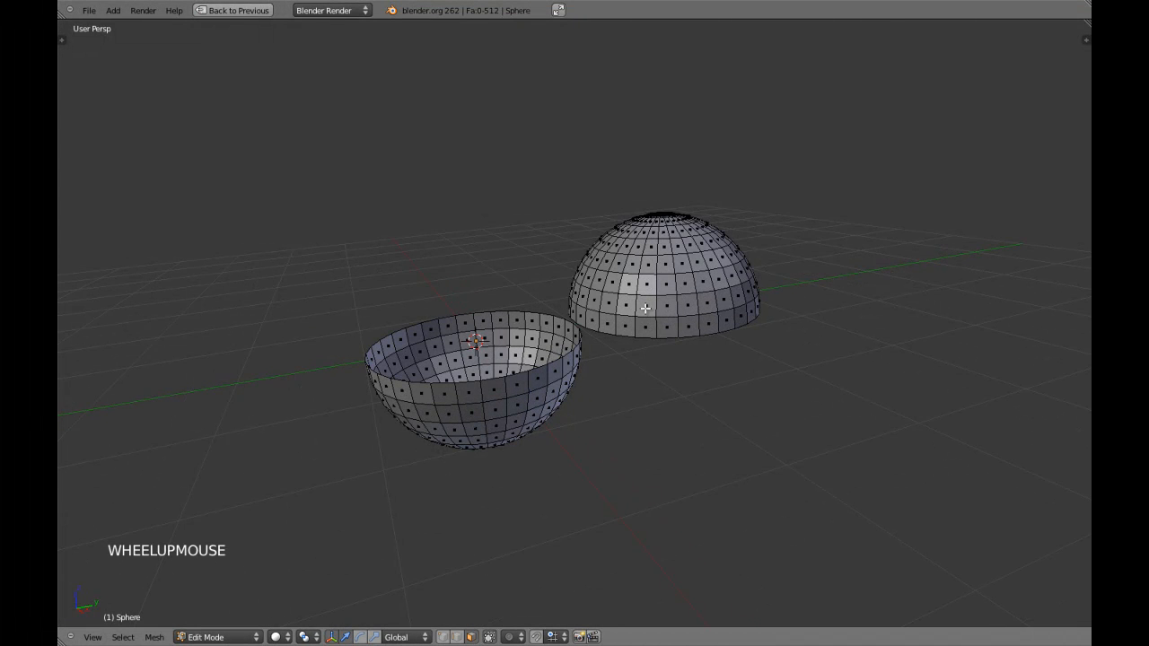
Step: Select the linked faces of the half spheres in face mode, look at them from another side, and clear the selection
{"action": "key", "text": "l"}
{"action": "key", "text": "l"}
{"action": "middle_click_drag", "start_coordinate": [585, 442], "coordinate": [560, 391]}
{"action": "middle_click_drag", "start_coordinate": [658, 391], "coordinate": [628, 367]}
{"action": "key", "text": "a"}
{"action": "scroll", "coordinate": [574, 346], "scroll_direction": "up", "scroll_amount": 1}
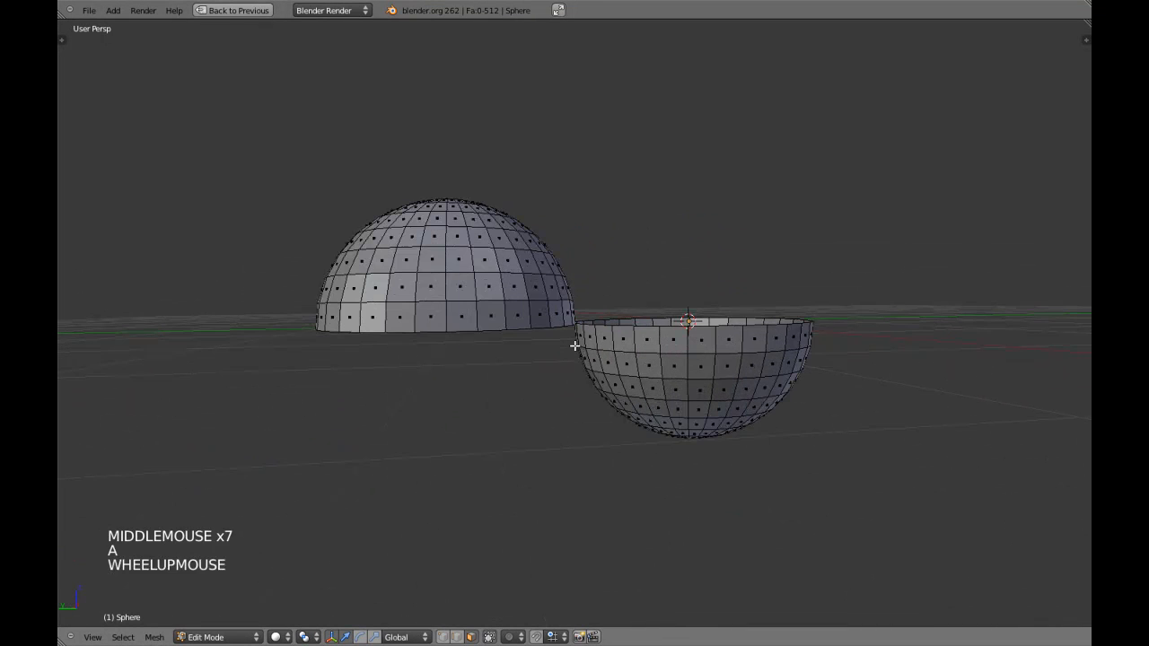
Step: Switch to vertex select mode and select all linked geometry of the dome-shaped half in solid display
{"action": "key", "text": "ctrl+Tab"}
{"action": "left_click", "coordinate": [565, 339]}
{"action": "key", "text": "z"}
{"action": "scroll", "coordinate": [539, 321], "scroll_direction": "up", "scroll_amount": 3}
{"action": "scroll", "coordinate": [528, 332], "scroll_direction": "down", "scroll_amount": 2}
{"action": "middle_click_drag", "start_coordinate": [529, 331], "coordinate": [505, 367], "text": "shift"}
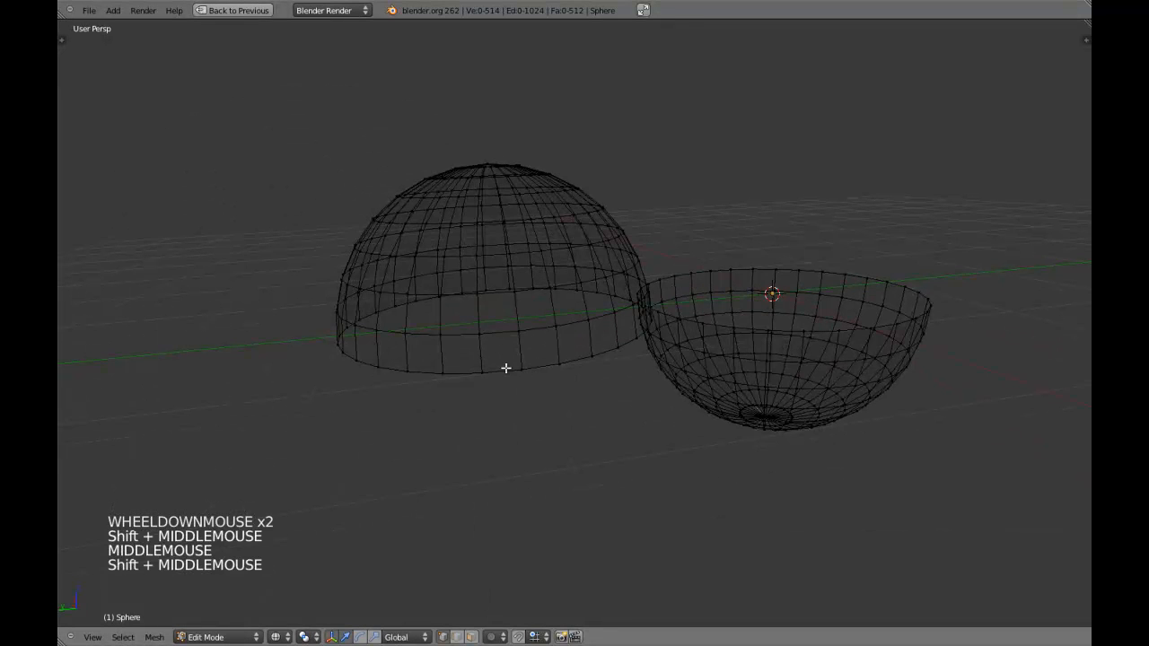
{"action": "key", "text": "z"}
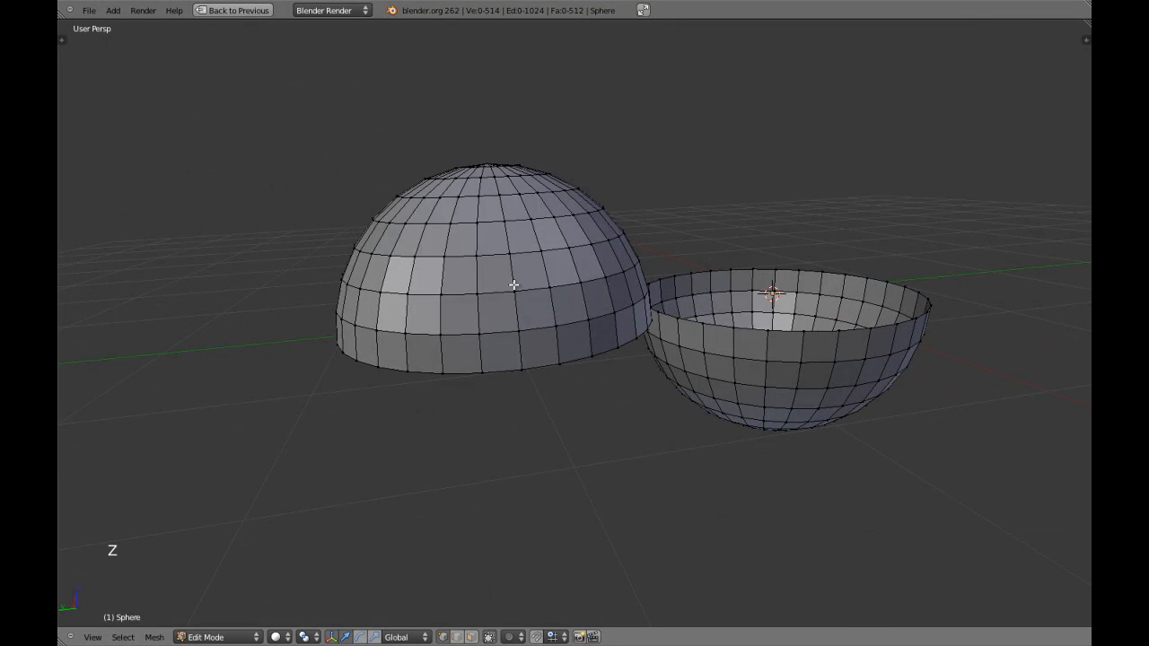
{"action": "key", "text": "l"}
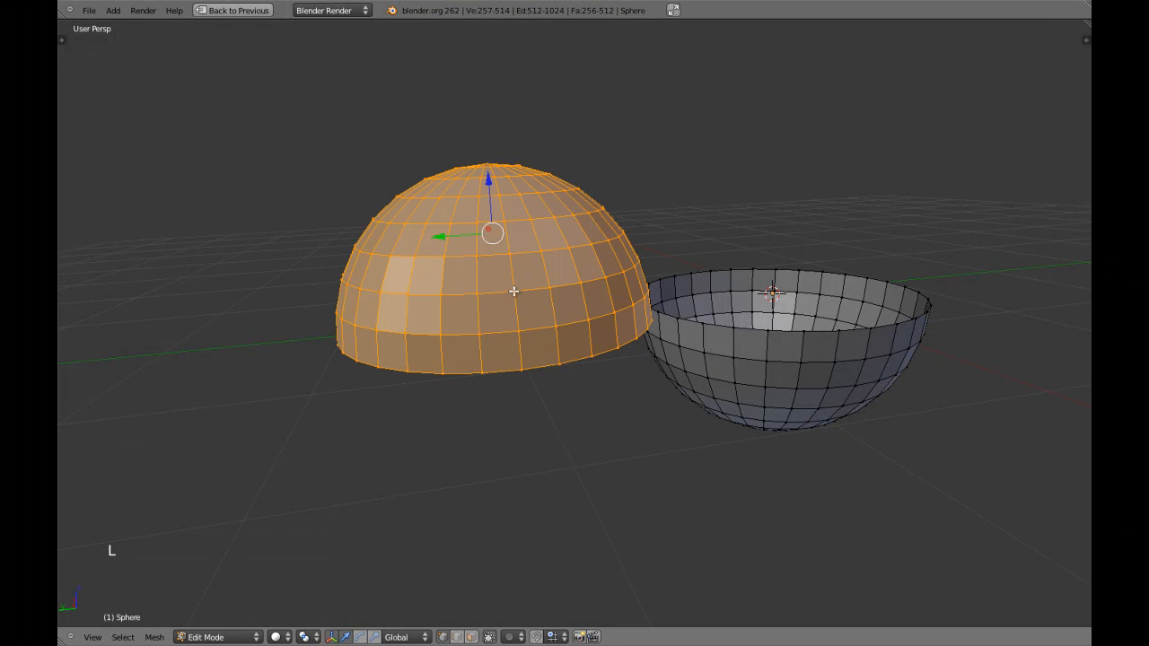
Step: Examine the selected dome in solid and wireframe display, and clear the selection
{"action": "scroll", "coordinate": [516, 285], "scroll_direction": "down", "scroll_amount": 3}
{"action": "middle_click_drag", "start_coordinate": [521, 269], "coordinate": [724, 345]}
{"action": "scroll", "coordinate": [724, 345], "scroll_direction": "up", "scroll_amount": 4}
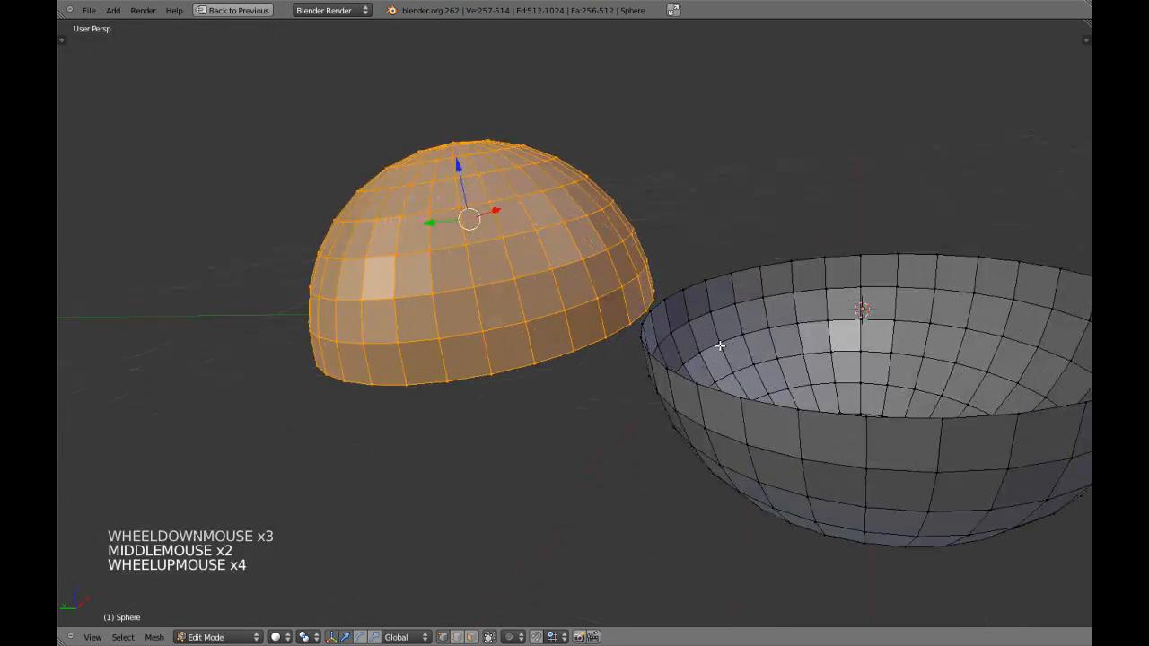
{"action": "key", "text": "z"}
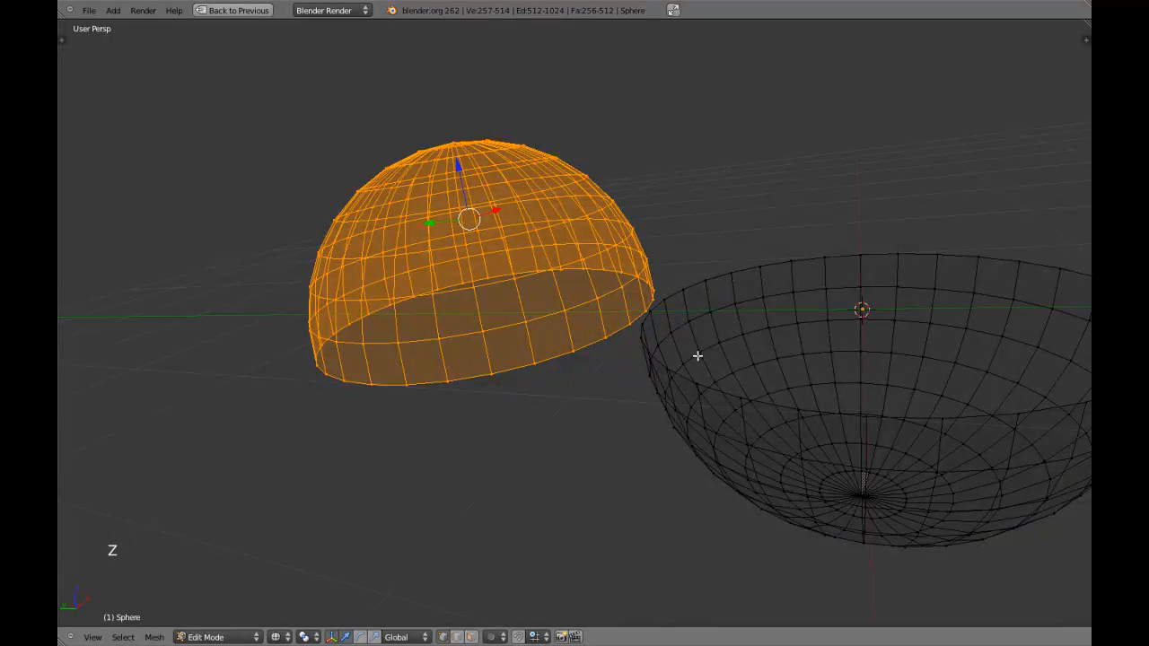
{"action": "scroll", "coordinate": [718, 359], "scroll_direction": "down", "scroll_amount": 1}
{"action": "key", "text": "z"}
{"action": "key", "text": "a"}
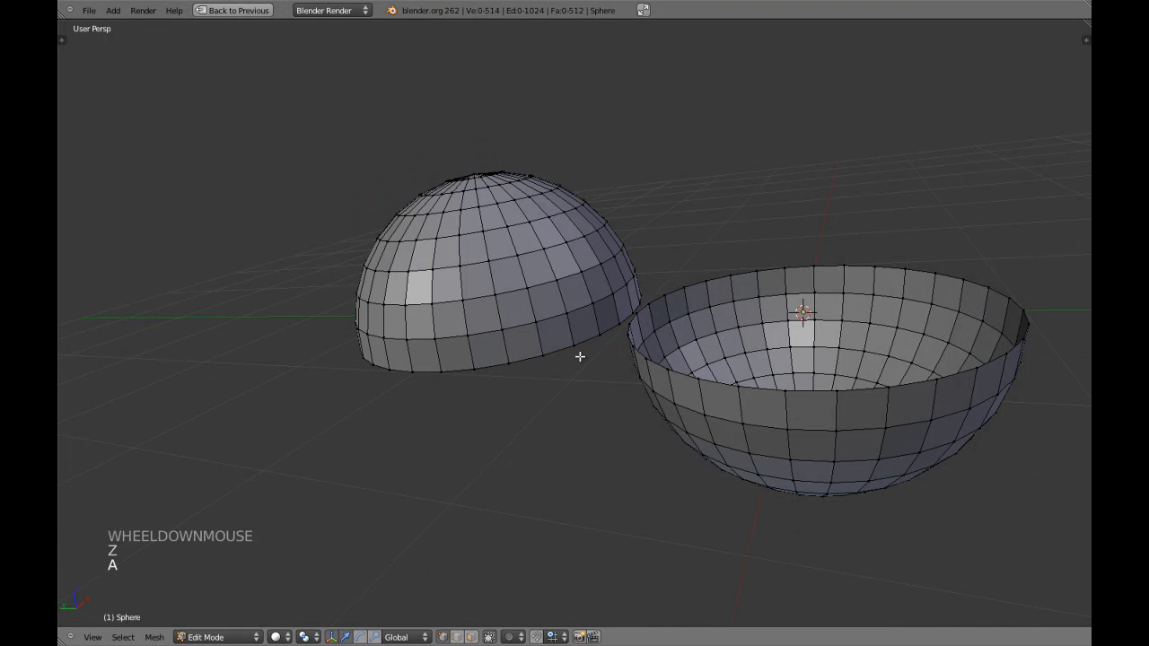
Step: In wireframe top view, select both half spheres and duplicate them about 2 units along the X axis
{"action": "scroll", "coordinate": [577, 357], "scroll_direction": "down", "scroll_amount": 3}
{"action": "key", "text": "KP_7"}
{"action": "key", "text": "a"}
{"action": "key", "text": "a"}
{"action": "key", "text": "z"}
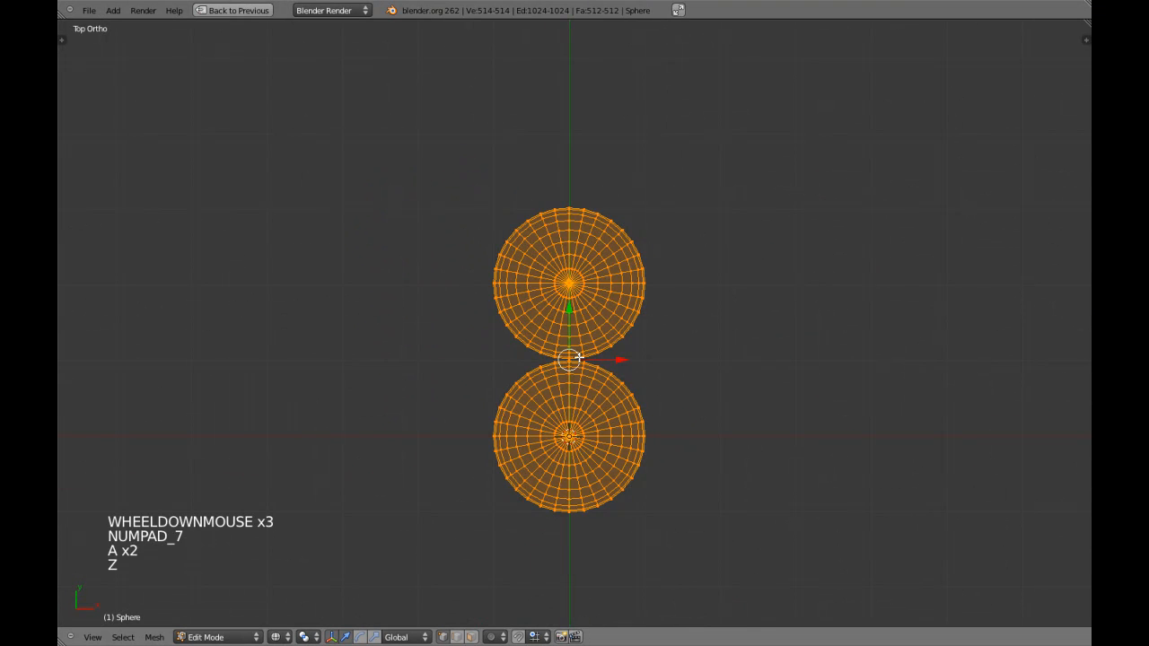
{"action": "key", "text": "shift+d"}
{"action": "key", "text": "x"}
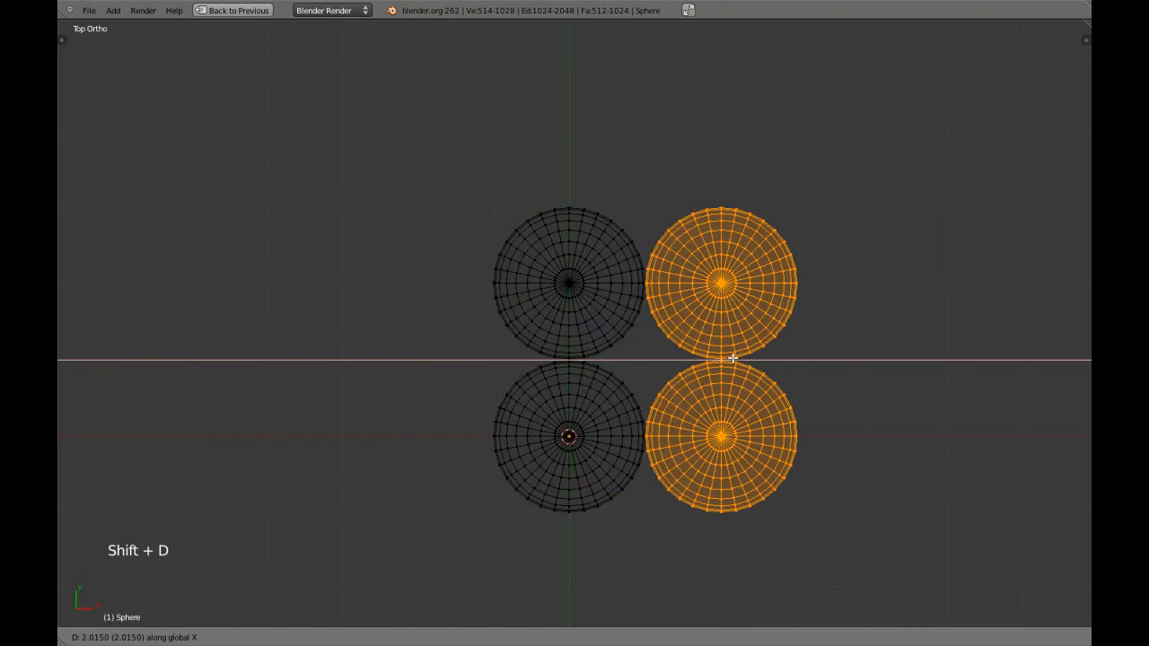
{"action": "left_click", "coordinate": [733, 358]}
Step: Duplicate the selected pair again about 4.1 units in the negative X direction, and clear the selection
{"action": "key", "text": "shift+d"}
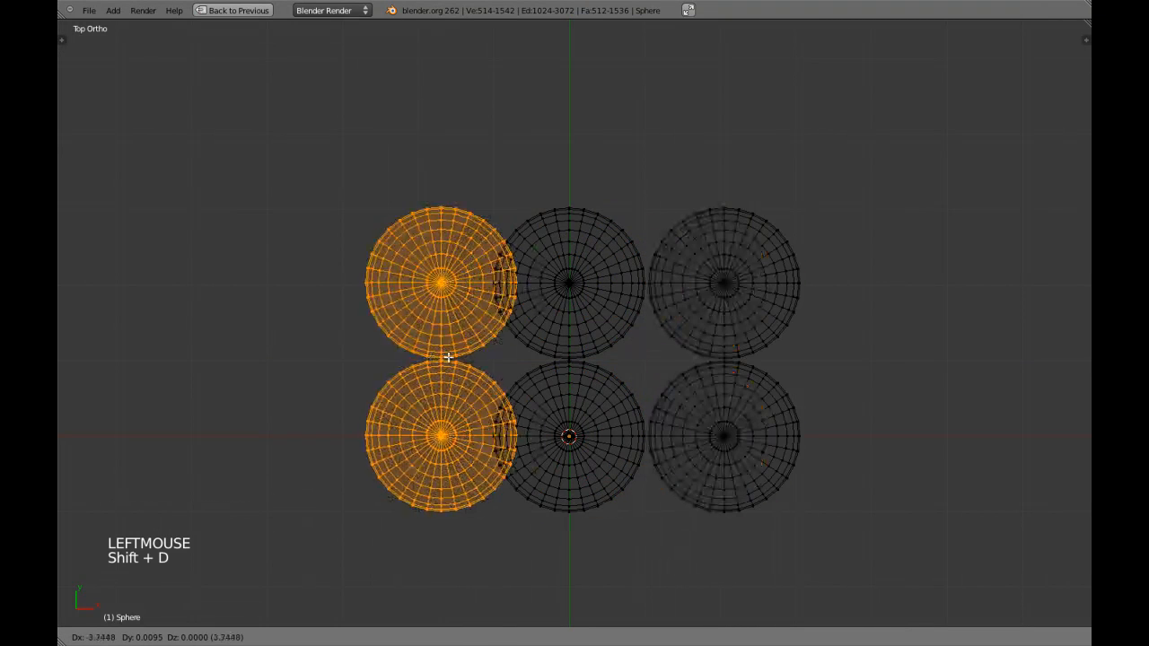
{"action": "key", "text": "x"}
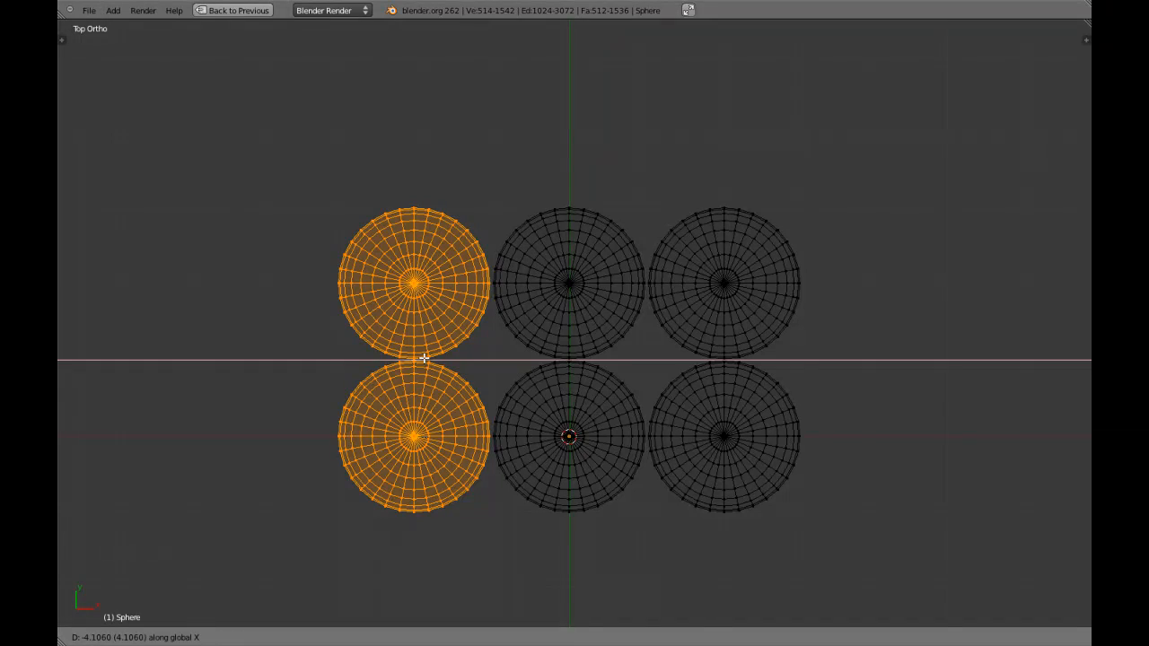
{"action": "left_click", "coordinate": [424, 358]}
{"action": "key", "text": "a"}
Step: Show all six half spheres in solid perspective display with nothing selected, and examine them up close
{"action": "scroll", "coordinate": [474, 356], "scroll_direction": "down", "scroll_amount": 4}
{"action": "mouse_move", "coordinate": [475, 356]}
{"action": "middle_mouse_down"}
{"action": "mouse_move", "coordinate": [622, 269]}
{"action": "mouse_move", "coordinate": [633, 176]}
{"action": "middle_mouse_up"}
{"action": "key", "text": "z"}
{"action": "key", "text": "a"}
{"action": "key", "text": "KP_5"}
{"action": "key", "text": "KP_Decimal"}
{"action": "key", "text": "a"}
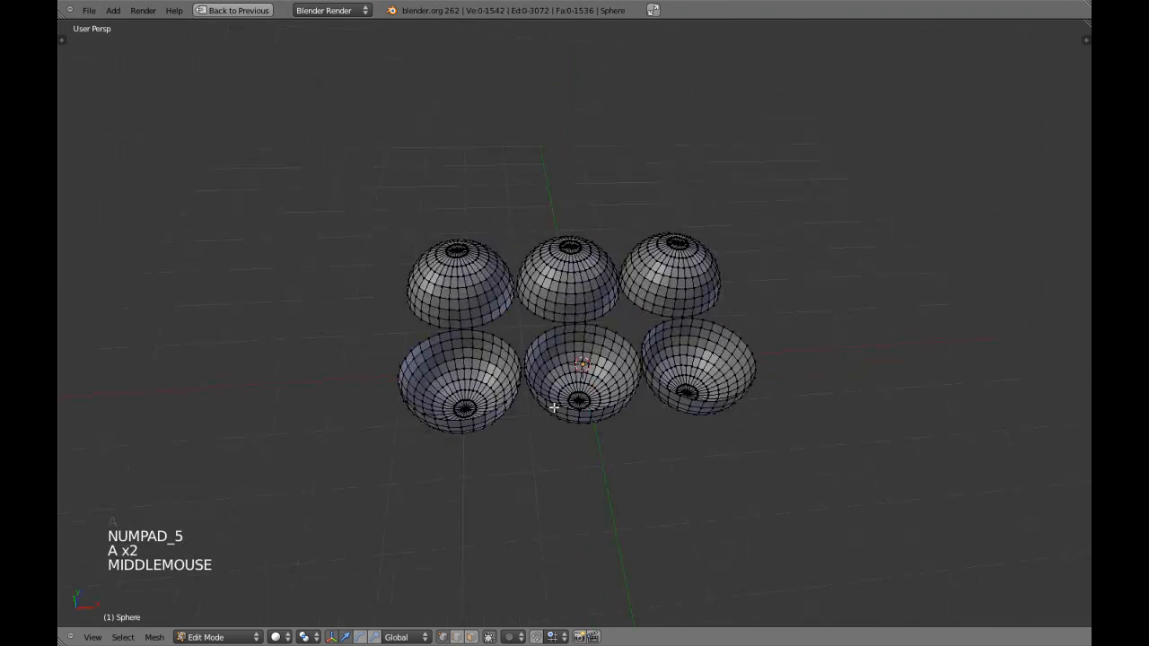
{"action": "scroll", "coordinate": [620, 374], "scroll_direction": "up", "scroll_amount": 5}
{"action": "scroll", "coordinate": [620, 374], "scroll_direction": "up", "scroll_amount": 1}
{"action": "scroll", "coordinate": [620, 374], "scroll_direction": "down", "scroll_amount": 4}
{"action": "scroll", "coordinate": [618, 347], "scroll_direction": "up", "scroll_amount": 2}
{"action": "middle_click_drag", "start_coordinate": [620, 374], "coordinate": [622, 332]}
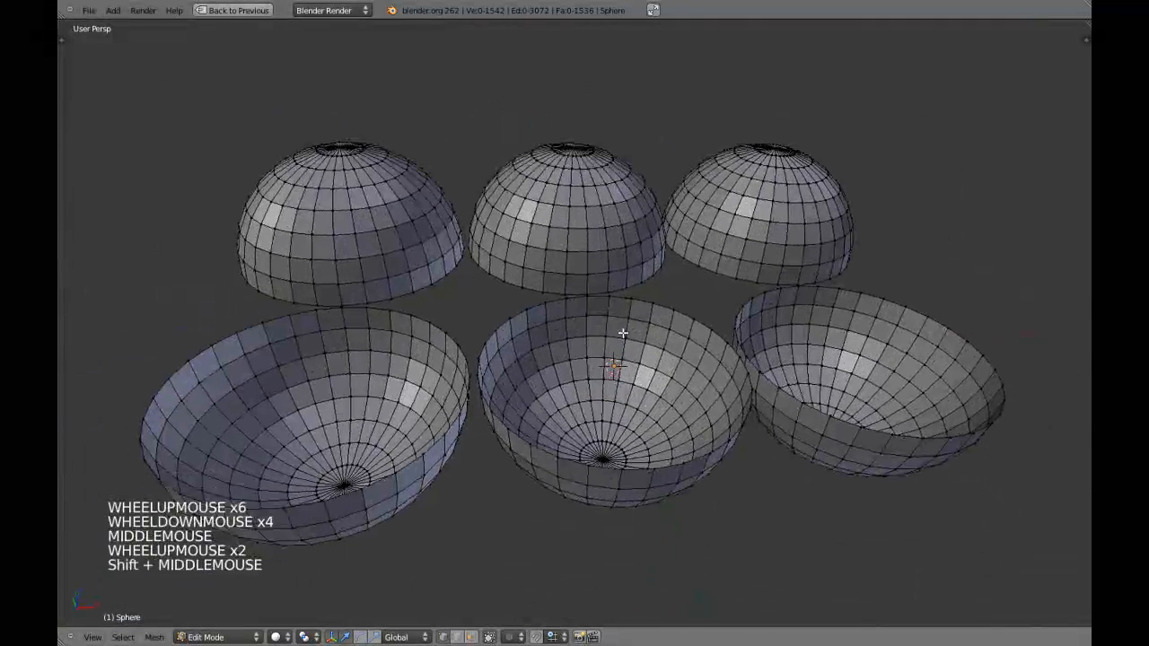
Step: Switch to face select mode and select one face each on the right bowl, middle dome and left bowl
{"action": "right_click", "coordinate": [349, 352], "text": "shift"}
{"action": "right_click", "coordinate": [809, 337], "text": "shift"}
{"action": "key", "text": "ctrl+Tab"}
{"action": "left_click", "coordinate": [812, 368]}
{"action": "right_click", "coordinate": [814, 354]}
{"action": "right_click", "coordinate": [591, 198], "text": "shift"}
{"action": "right_click", "coordinate": [379, 363], "text": "shift"}
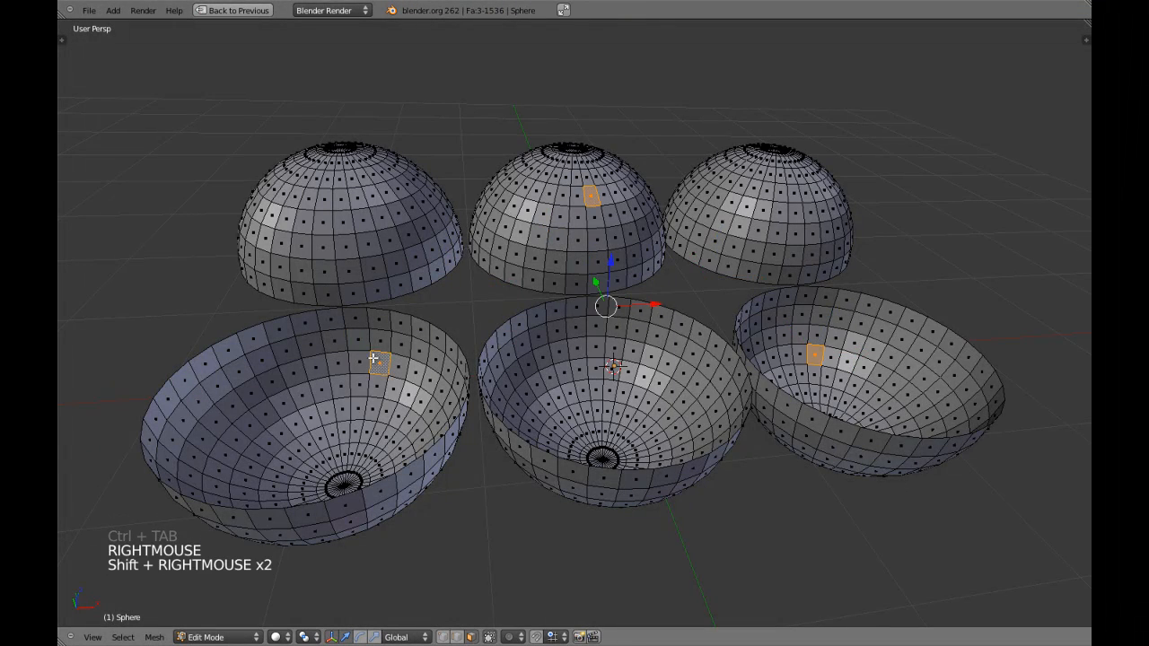
Step: In wireframe orthographic top view, select the linked faces of the middle dome, right bowl and left bowl one by one
{"action": "scroll", "coordinate": [472, 359], "scroll_direction": "down", "scroll_amount": 2}
{"action": "key", "text": "z"}
{"action": "key", "text": "KP_7"}
{"action": "key", "text": "KP_5"}
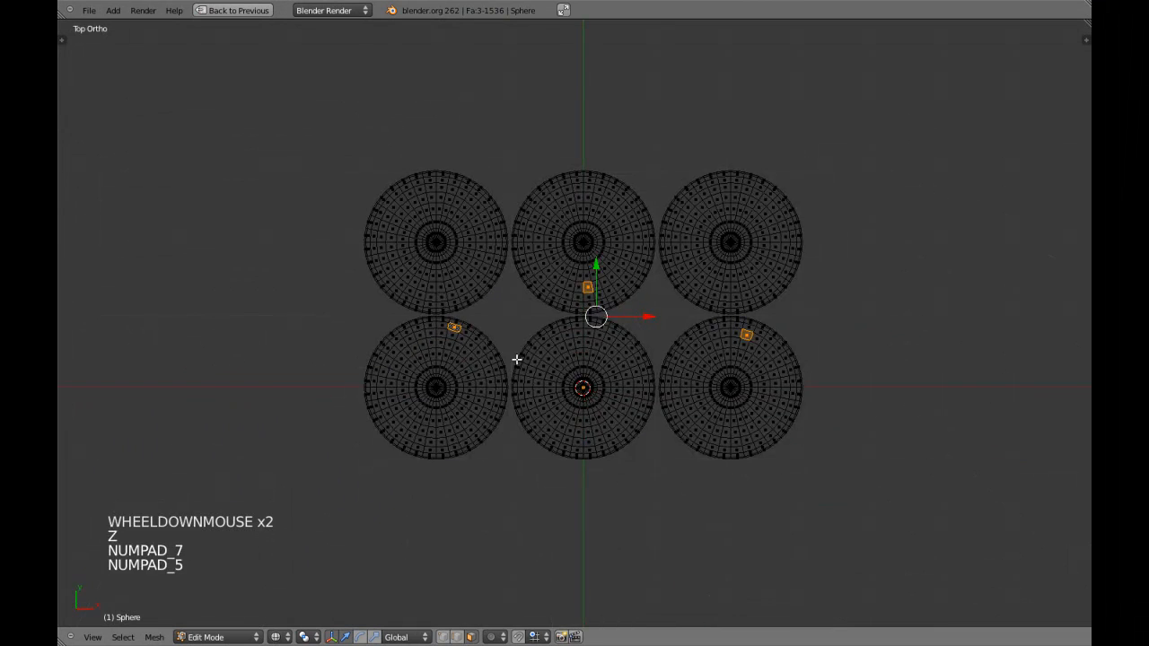
{"action": "scroll", "coordinate": [517, 359], "scroll_direction": "up", "scroll_amount": 3}
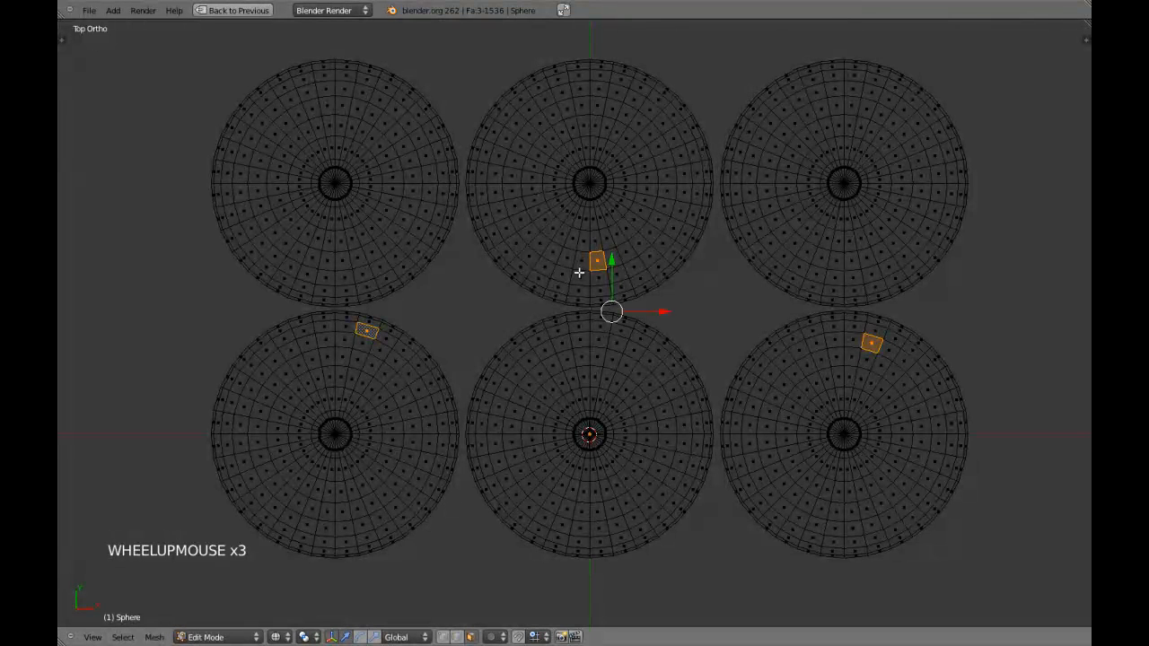
{"action": "key", "text": "l"}
{"action": "key", "text": "l"}
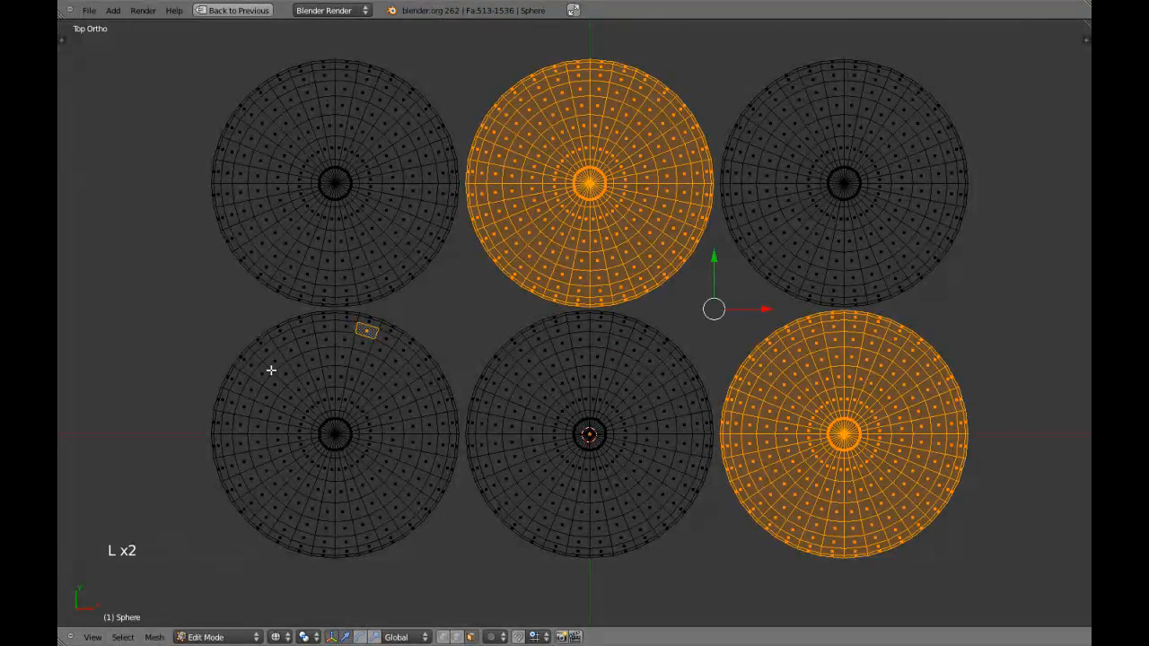
{"action": "key", "text": "l"}
Step: Undo the one-by-one linked selections, and extend the three single-face selections to all their connected faces at once
{"action": "key", "text": "ctrl+z"}
{"action": "key", "text": "ctrl+z"}
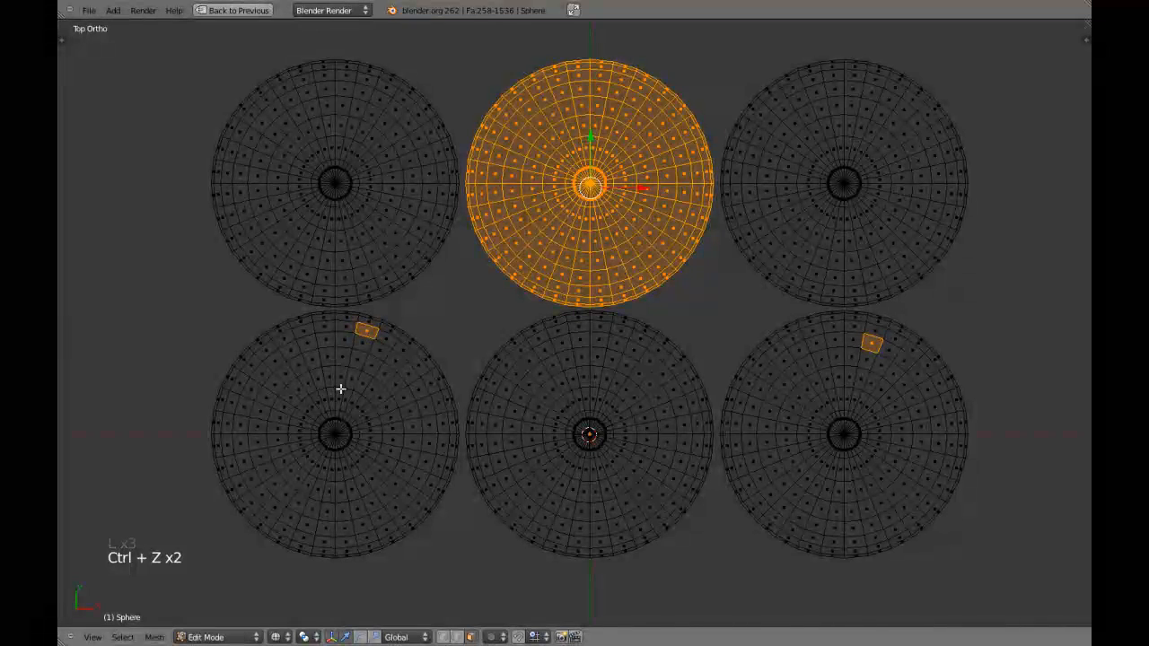
{"action": "key", "text": "ctrl+z"}
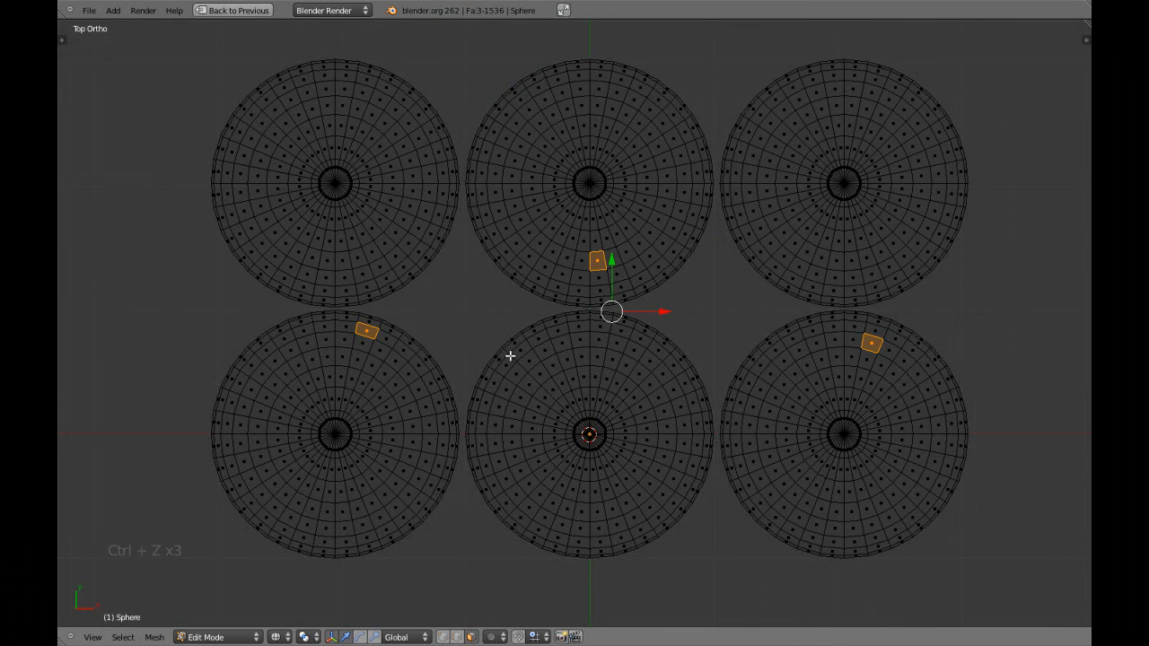
{"action": "key", "text": "ctrl+l"}
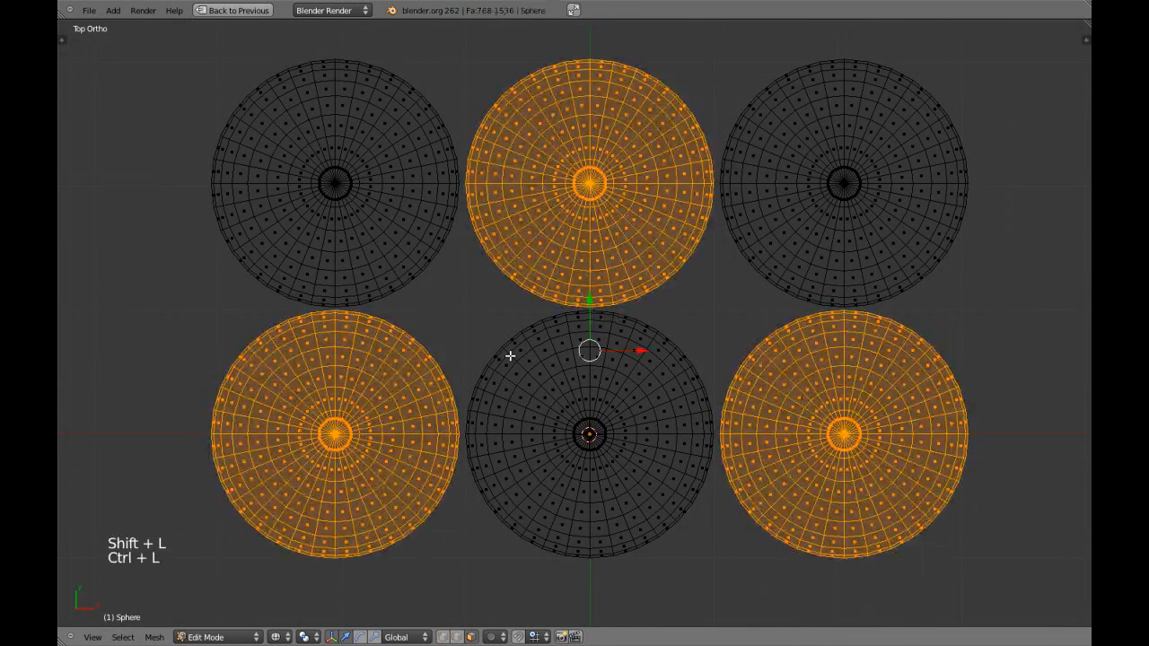
Step: Show the half spheres in solid display from an angled view and clear the face selection
{"action": "key", "text": "z"}
{"action": "mouse_move", "coordinate": [602, 402]}
{"action": "middle_mouse_down"}
{"action": "mouse_move", "coordinate": [595, 277]}
{"action": "mouse_move", "coordinate": [609, 240]}
{"action": "middle_mouse_up"}
{"action": "right_click", "coordinate": [579, 228]}
{"action": "right_click", "coordinate": [579, 228]}
{"action": "key", "text": "a"}
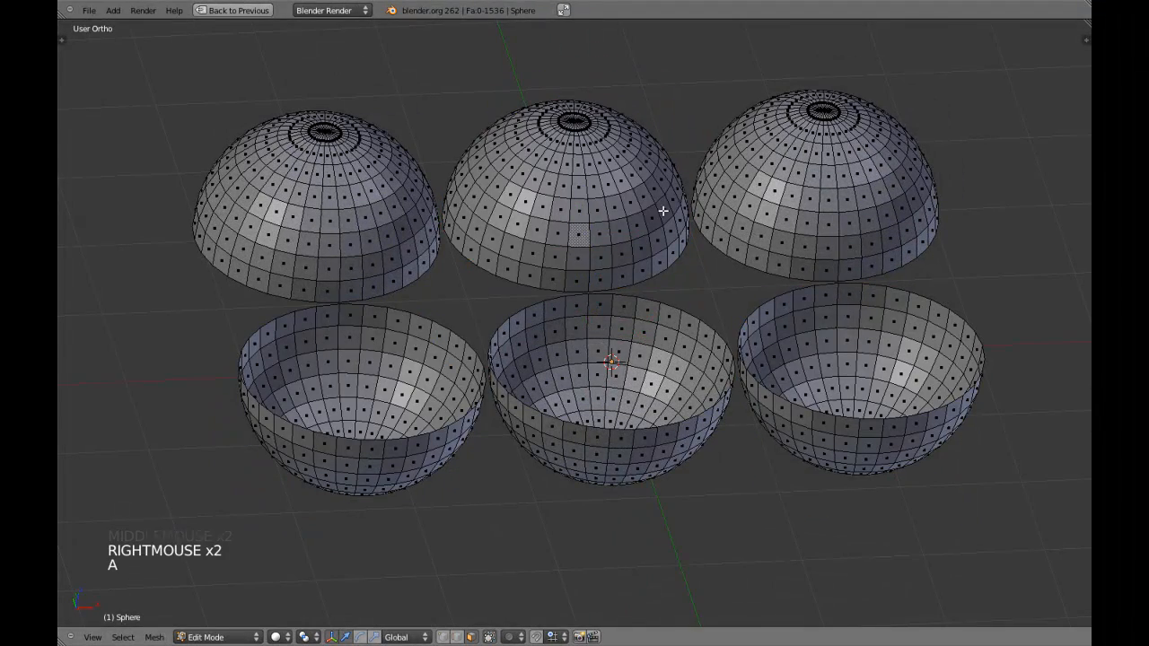
Step: Select one face each on the middle dome, left bowl, middle bowl and right dome, and extend to all linked faces
{"action": "right_click", "coordinate": [633, 209]}
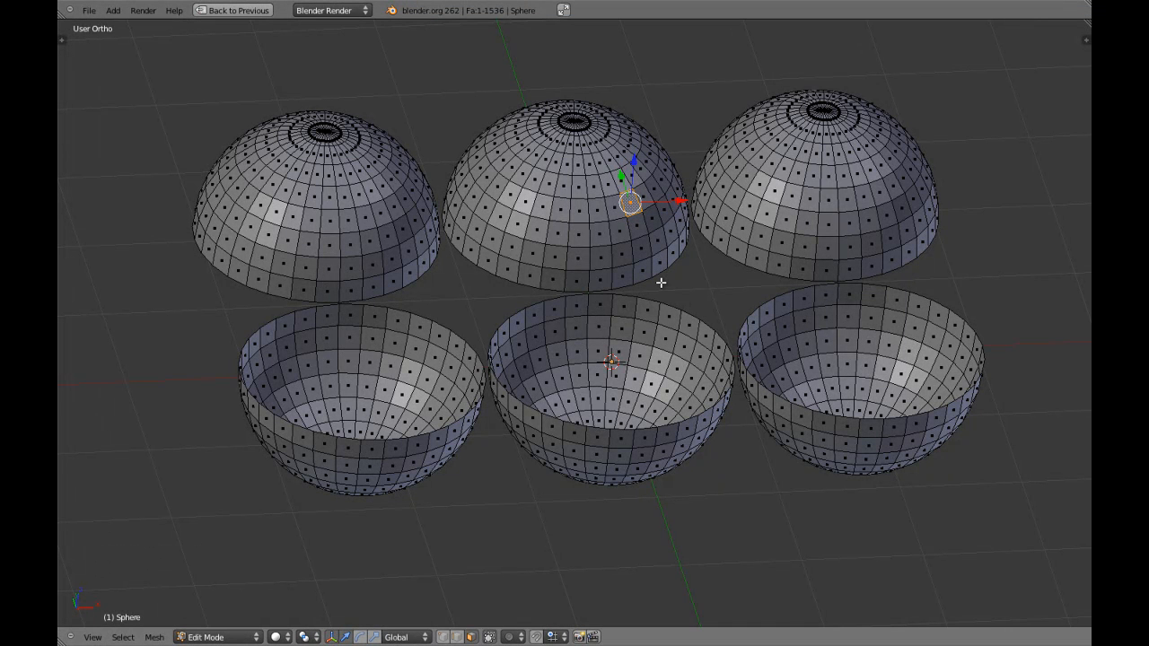
{"action": "key", "text": "z"}
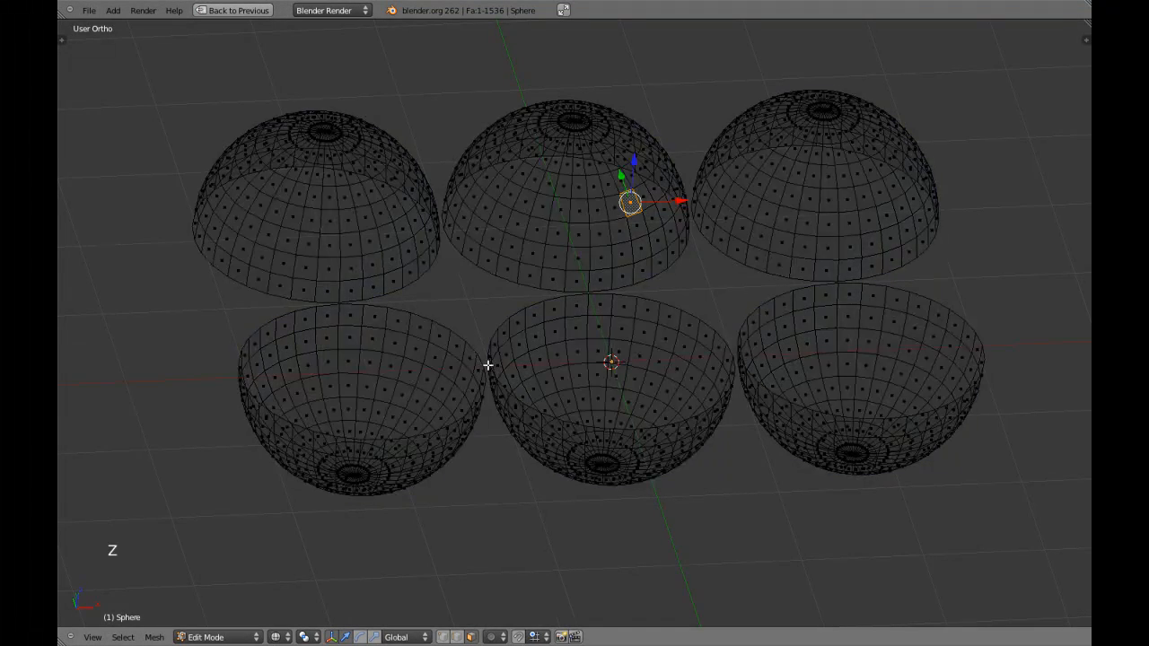
{"action": "key", "text": "z"}
{"action": "right_click", "coordinate": [414, 348], "text": "shift"}
{"action": "right_click", "coordinate": [579, 375], "text": "shift"}
{"action": "right_click", "coordinate": [887, 158], "text": "shift"}
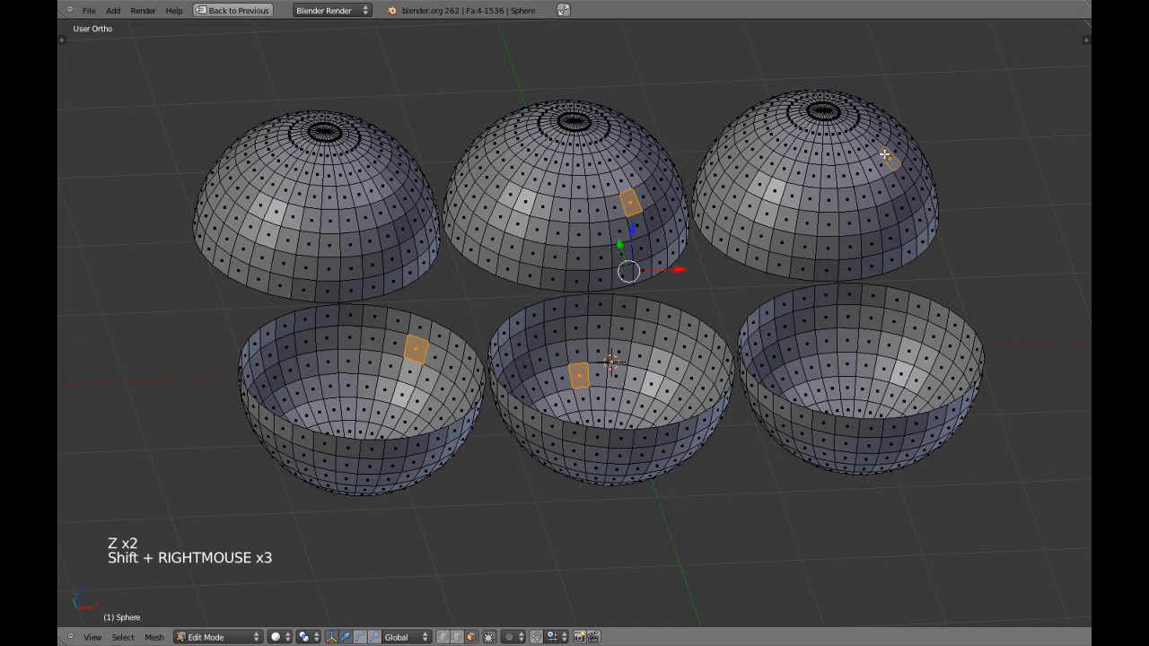
{"action": "key", "text": "ctrl+l"}
Step: Return to Object Mode and delete the half-sphere object in solid display
{"action": "scroll", "coordinate": [839, 236], "scroll_direction": "down", "scroll_amount": 3}
{"action": "middle_click_drag", "start_coordinate": [838, 248], "coordinate": [636, 302]}
{"action": "scroll", "coordinate": [728, 320], "scroll_direction": "down", "scroll_amount": 2}
{"action": "key", "text": "Tab"}
{"action": "key", "text": "z"}
{"action": "scroll", "coordinate": [640, 316], "scroll_direction": "up", "scroll_amount": 2}
{"action": "key", "text": "z"}
{"action": "scroll", "coordinate": [636, 316], "scroll_direction": "down", "scroll_amount": 1}
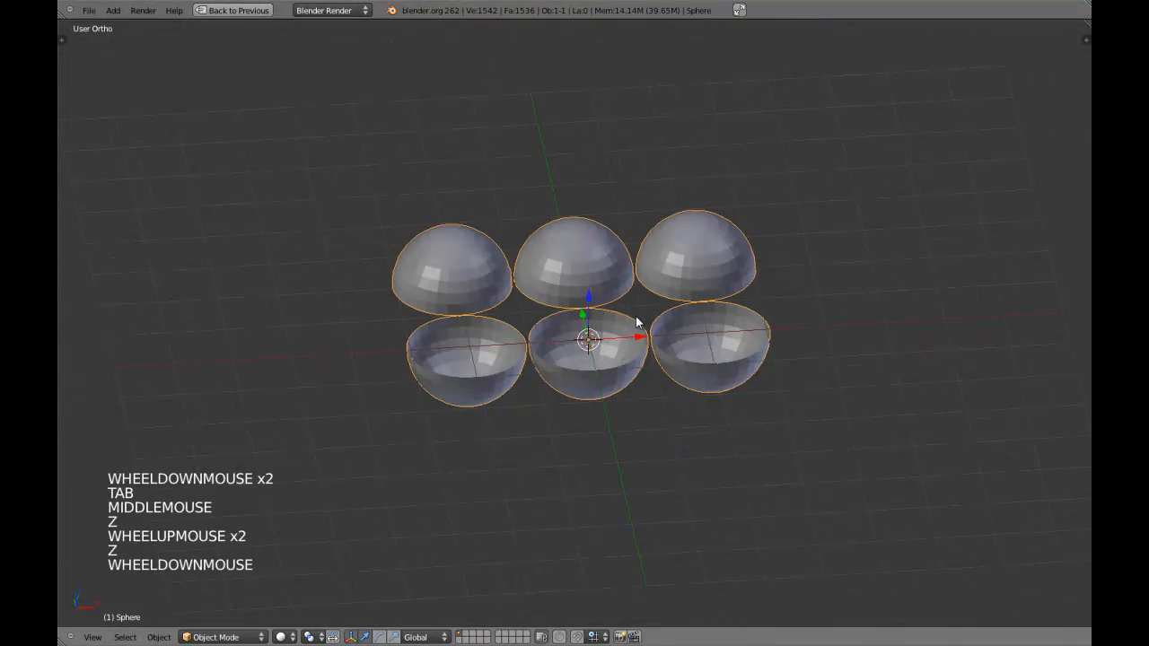
{"action": "key", "text": "x"}
{"action": "left_click", "coordinate": [636, 318]}
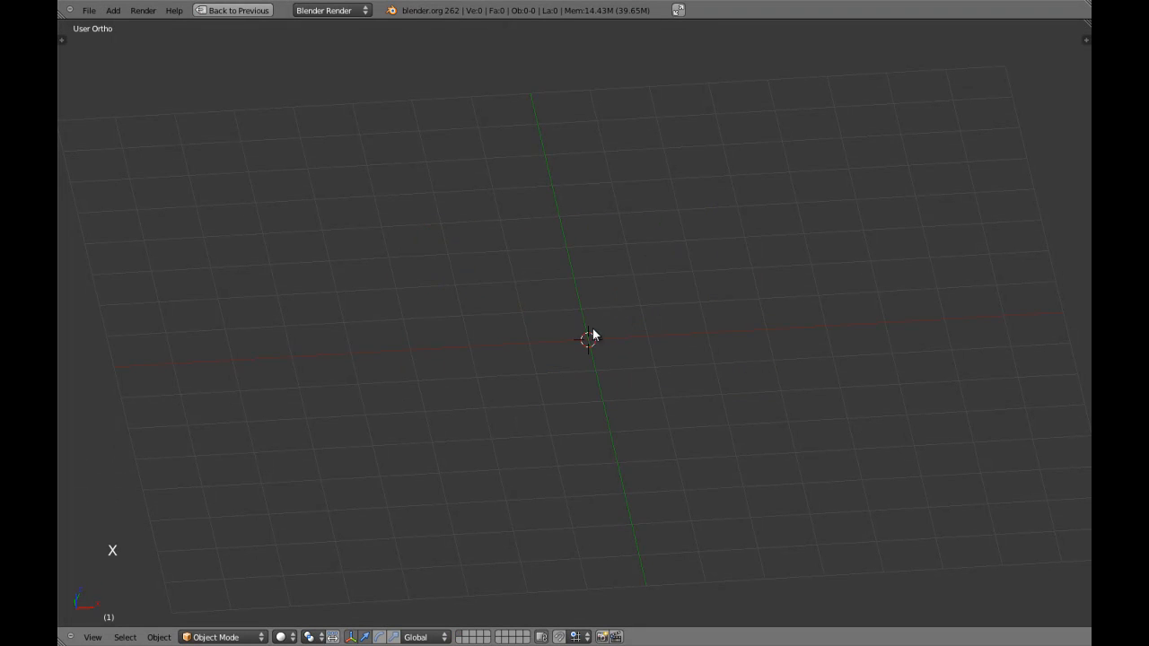
{"action": "key", "text": "shift+a"}
{"action": "mouse_move", "coordinate": [590, 330]}
{"action": "left_click", "coordinate": [646, 350]}
{"action": "key", "text": "KP_1"}
{"action": "key", "text": "z"}
{"action": "key", "text": "x"}
{"action": "left_click", "coordinate": [646, 350]}
Step: Add a UV sphere at the 3D cursor in front view and restore the full window layout
{"action": "key", "text": "shift+a"}
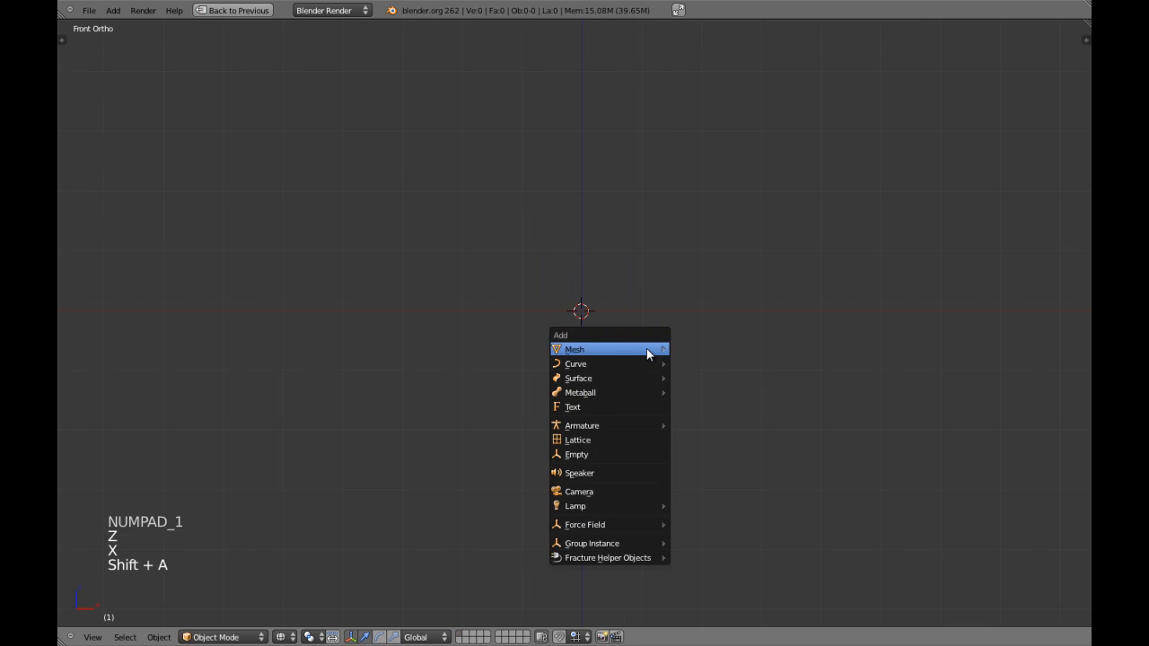
{"action": "mouse_move", "coordinate": [646, 350]}
{"action": "left_click", "coordinate": [702, 401]}
{"action": "key", "text": "shift+space"}
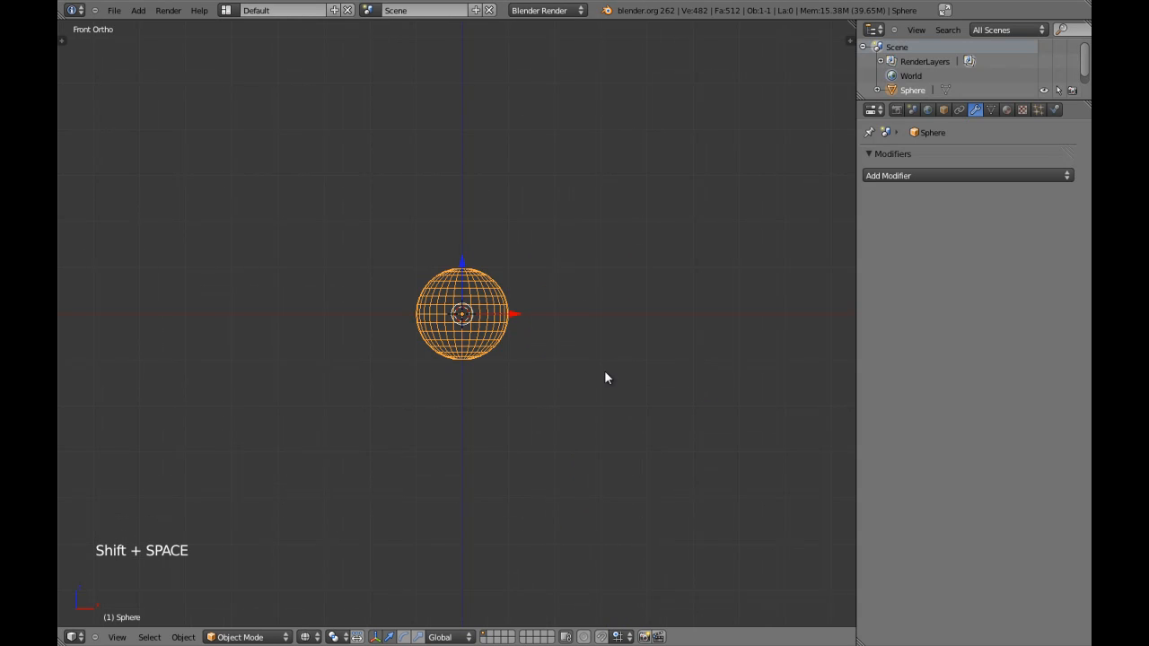
Step: Show the sphere in solid display and give it smooth shading
{"action": "scroll", "coordinate": [541, 335], "scroll_direction": "up", "scroll_amount": 4}
{"action": "key", "text": "z"}
{"action": "scroll", "coordinate": [535, 328], "scroll_direction": "up", "scroll_amount": 1}
{"action": "key", "text": "t"}
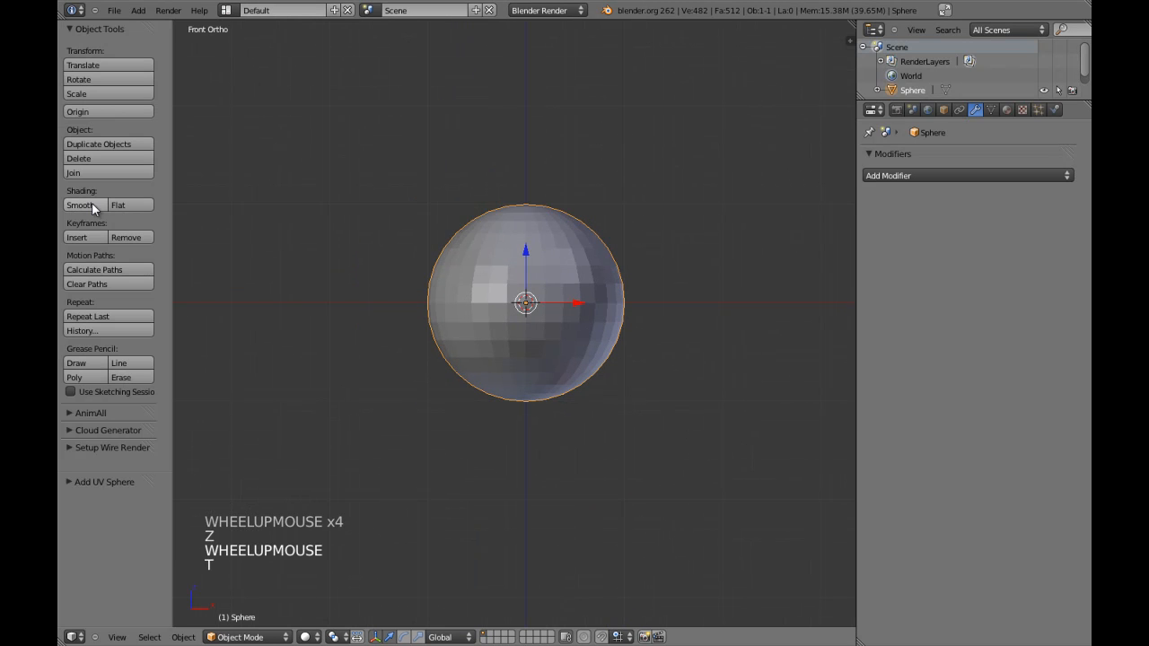
{"action": "left_click", "coordinate": [72, 205]}
{"action": "key", "text": "t"}
Step: Add a Solidify modifier to the sphere
{"action": "left_click", "coordinate": [931, 175]}
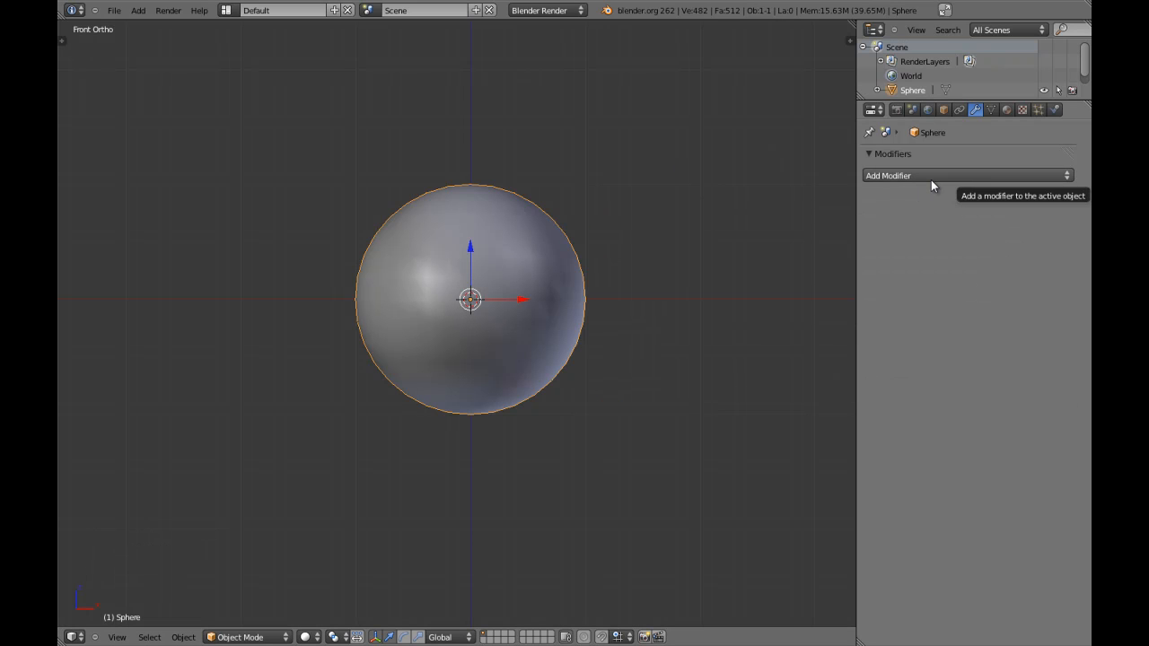
{"action": "left_click", "coordinate": [930, 180]}
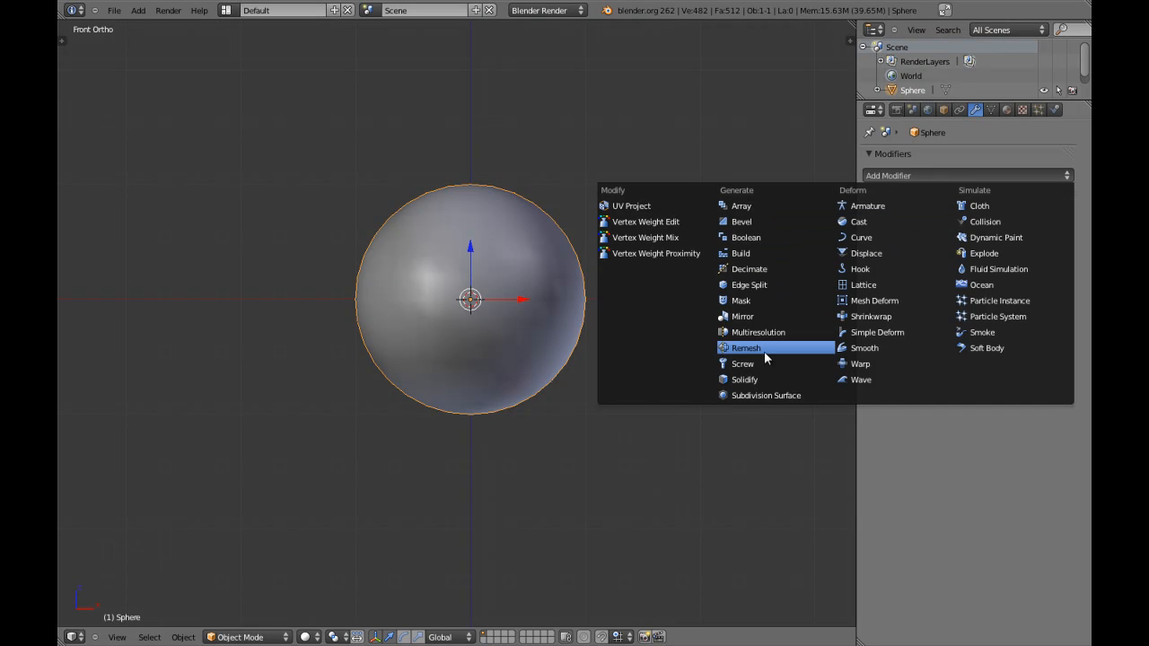
{"action": "left_click", "coordinate": [752, 380]}
Step: Examine the solidified sphere's shell up close in wireframe display from the front
{"action": "key", "text": "z"}
{"action": "scroll", "coordinate": [557, 286], "scroll_direction": "up", "scroll_amount": 3}
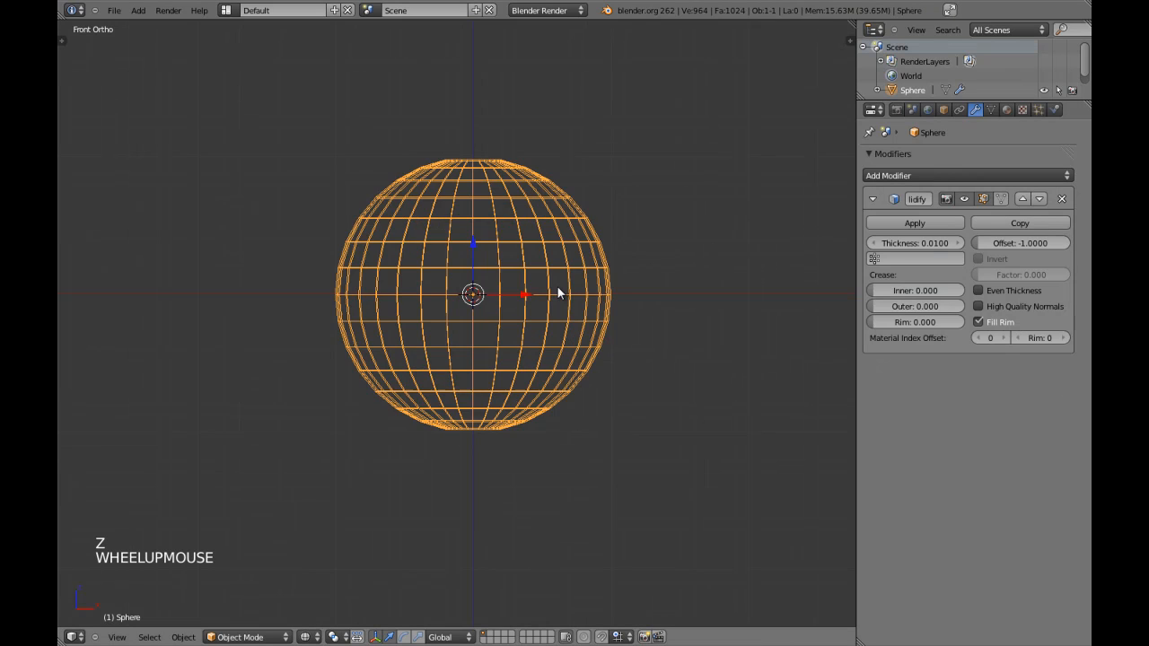
{"action": "scroll", "coordinate": [670, 273], "scroll_direction": "down", "scroll_amount": 3}
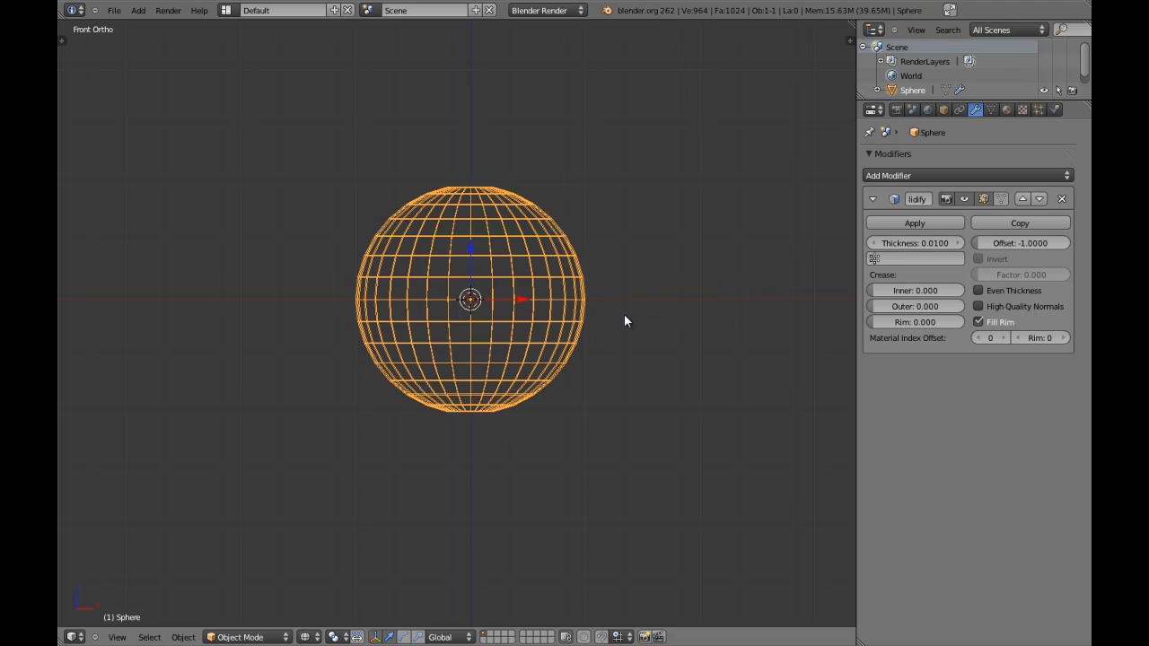
{"action": "scroll", "coordinate": [672, 249], "scroll_direction": "up", "scroll_amount": 3}
{"action": "scroll", "coordinate": [672, 248], "scroll_direction": "down", "scroll_amount": 3}
{"action": "middle_click_drag", "start_coordinate": [671, 242], "coordinate": [658, 244]}
{"action": "key", "text": "KP_1"}
{"action": "scroll", "coordinate": [657, 244], "scroll_direction": "up", "scroll_amount": 3}
{"action": "scroll", "coordinate": [658, 244], "scroll_direction": "down", "scroll_amount": 1}
{"action": "scroll", "coordinate": [658, 244], "scroll_direction": "up", "scroll_amount": 1}
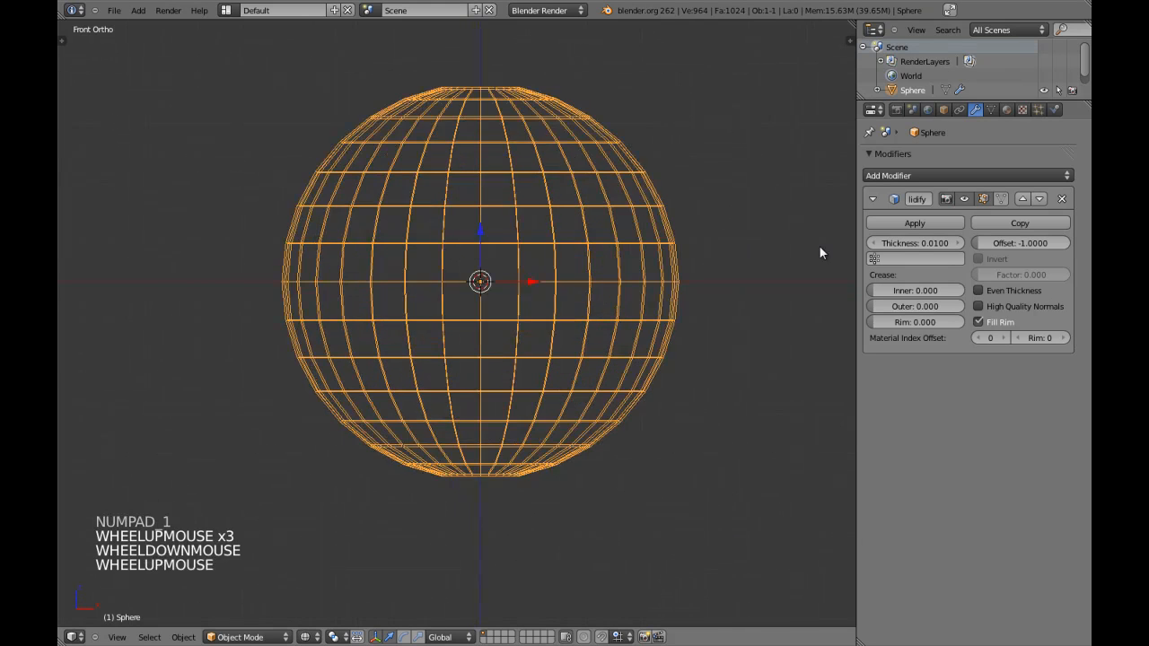
Step: Set the Solidify thickness to -0.0520 and check the shell from an angled view in solid and wireframe display
{"action": "mouse_move", "coordinate": [913, 244]}
{"action": "left_mouse_down"}
{"action": "mouse_move", "coordinate": [872, 233]}
{"action": "mouse_move", "coordinate": [951, 232]}
{"action": "mouse_move", "coordinate": [866, 217]}
{"action": "left_mouse_up"}
{"action": "key", "text": "z"}
{"action": "mouse_move", "coordinate": [561, 264]}
{"action": "middle_mouse_down"}
{"action": "mouse_move", "coordinate": [589, 244]}
{"action": "mouse_move", "coordinate": [546, 278]}
{"action": "mouse_move", "coordinate": [560, 283]}
{"action": "middle_mouse_up"}
{"action": "key", "text": "KP_Decimal"}
{"action": "key", "text": "z"}
{"action": "key", "text": "z"}
{"action": "key", "text": "z"}
{"action": "key", "text": "z"}
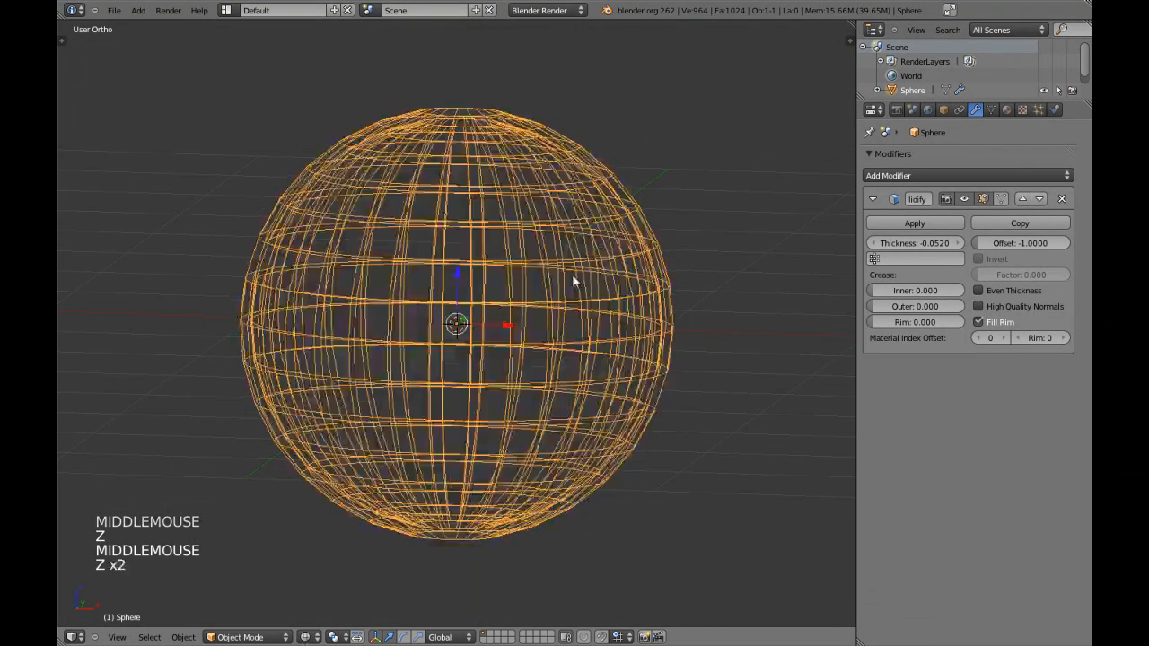
Step: Enter Edit Mode, select all faces of the sphere and flip their normals
{"action": "key", "text": "Tab"}
{"action": "key", "text": "a"}
{"action": "key", "text": "a"}
{"action": "key", "text": "a"}
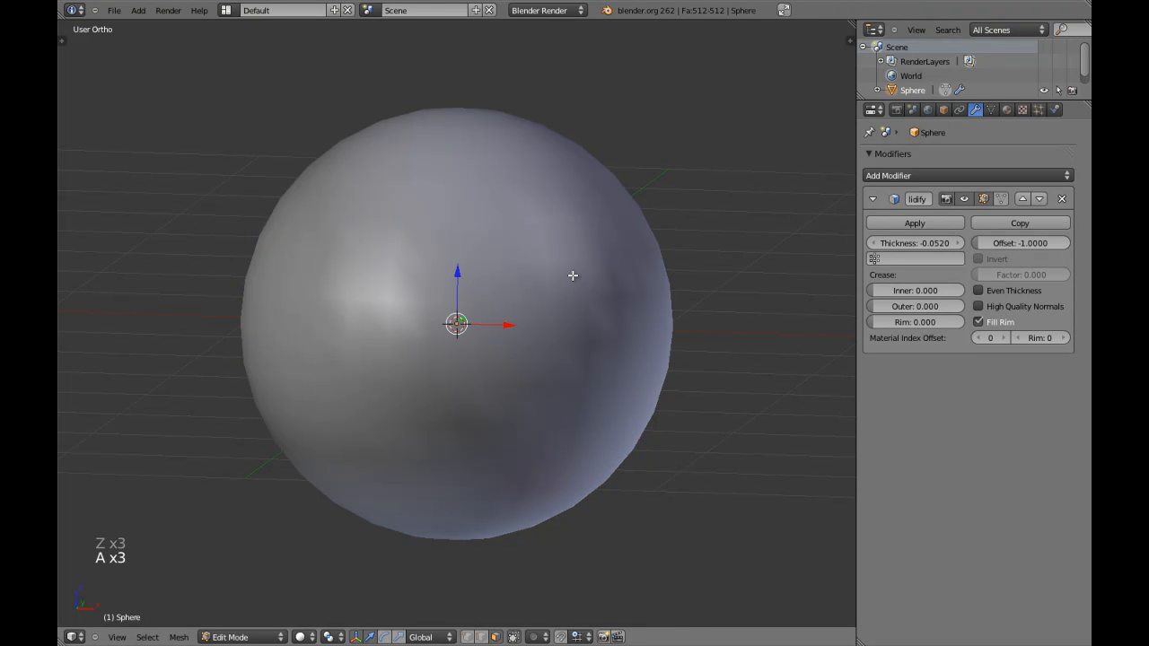
{"action": "key", "text": "ctrl+Tab"}
{"action": "key", "text": "z"}
{"action": "key", "text": "z"}
{"action": "key", "text": "z"}
{"action": "key", "text": "z"}
{"action": "key", "text": "w"}
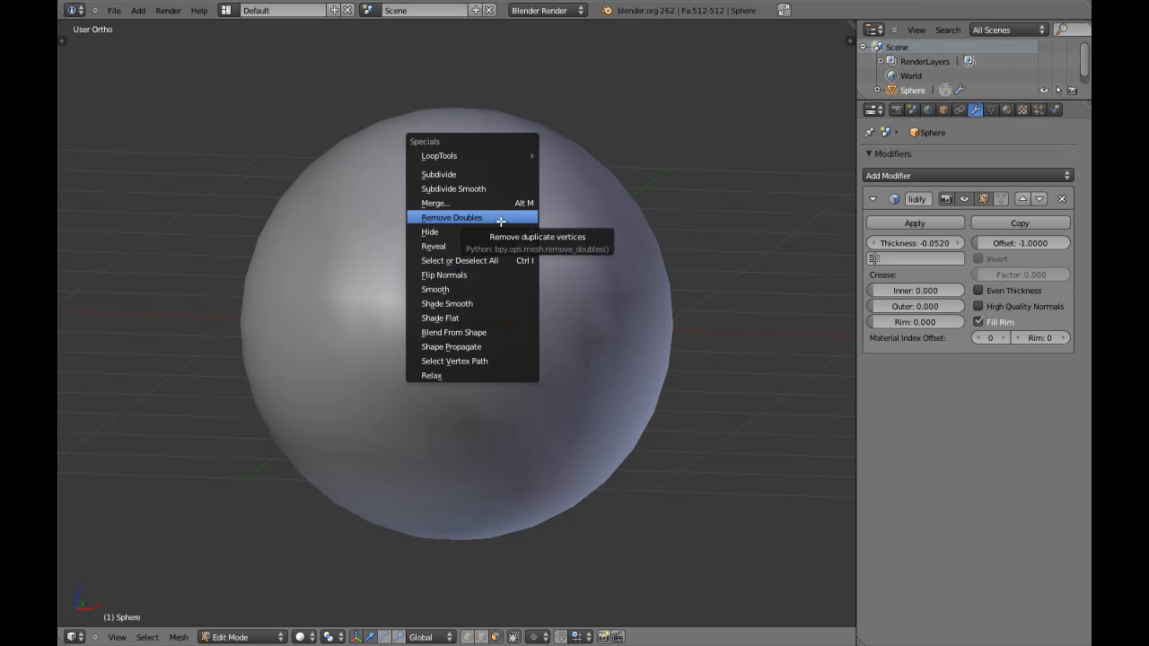
{"action": "left_click", "coordinate": [488, 275]}
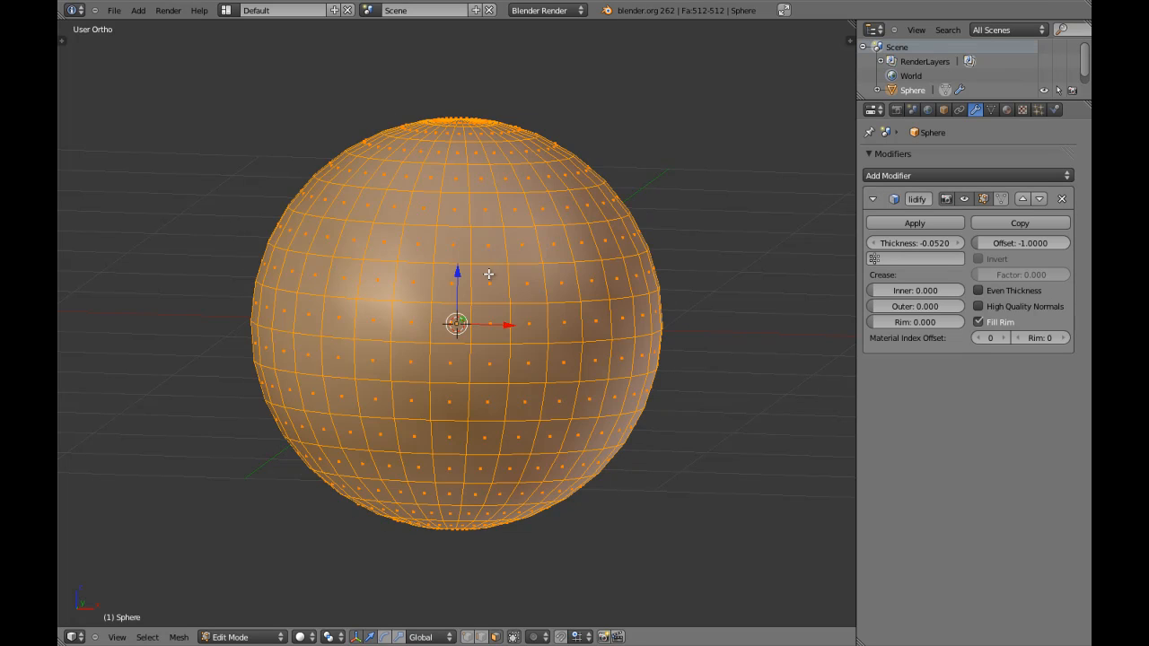
Step: Examine the sphere with flipped normals from front and angled views, in solid and wireframe display
{"action": "middle_click_drag", "start_coordinate": [607, 250], "coordinate": [502, 290]}
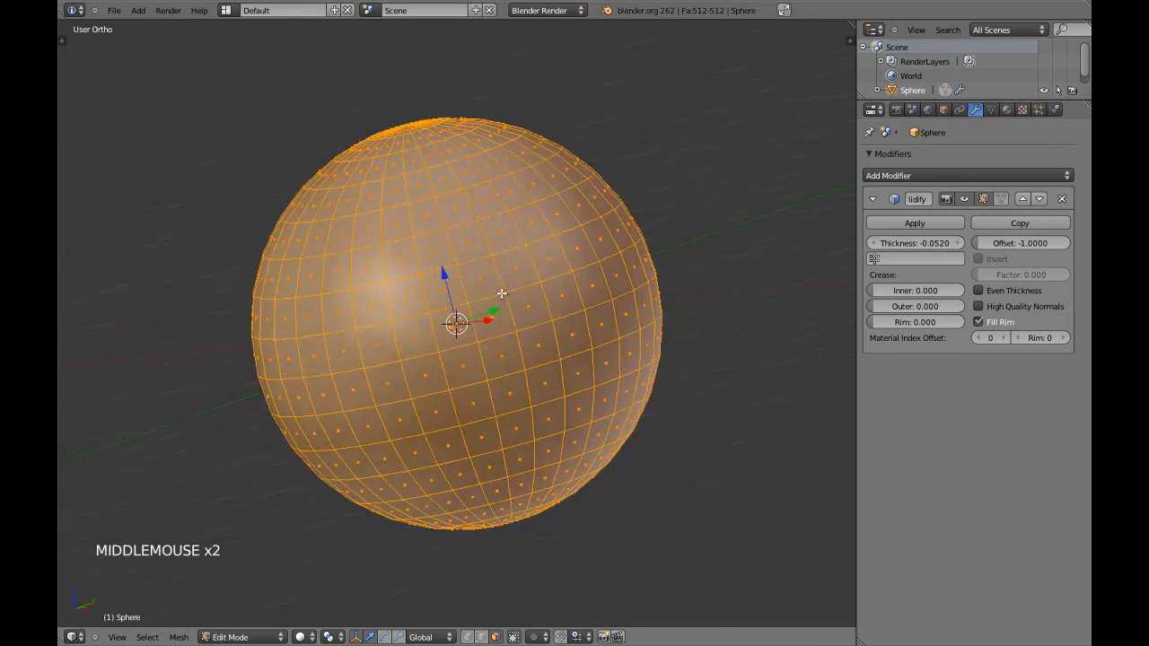
{"action": "scroll", "coordinate": [580, 261], "scroll_direction": "down", "scroll_amount": 2}
{"action": "key", "text": "KP_1"}
{"action": "key", "text": "z"}
{"action": "scroll", "coordinate": [596, 272], "scroll_direction": "up", "scroll_amount": 3}
{"action": "key", "text": "z"}
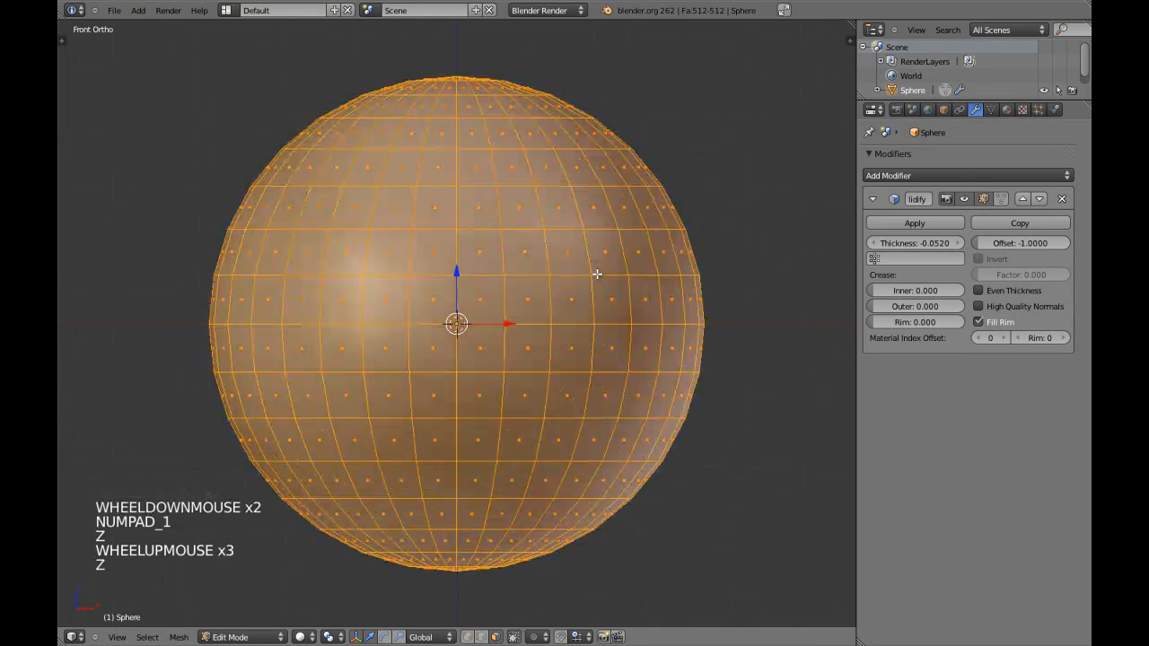
{"action": "scroll", "coordinate": [628, 274], "scroll_direction": "down", "scroll_amount": 6}
{"action": "scroll", "coordinate": [593, 285], "scroll_direction": "up", "scroll_amount": 3}
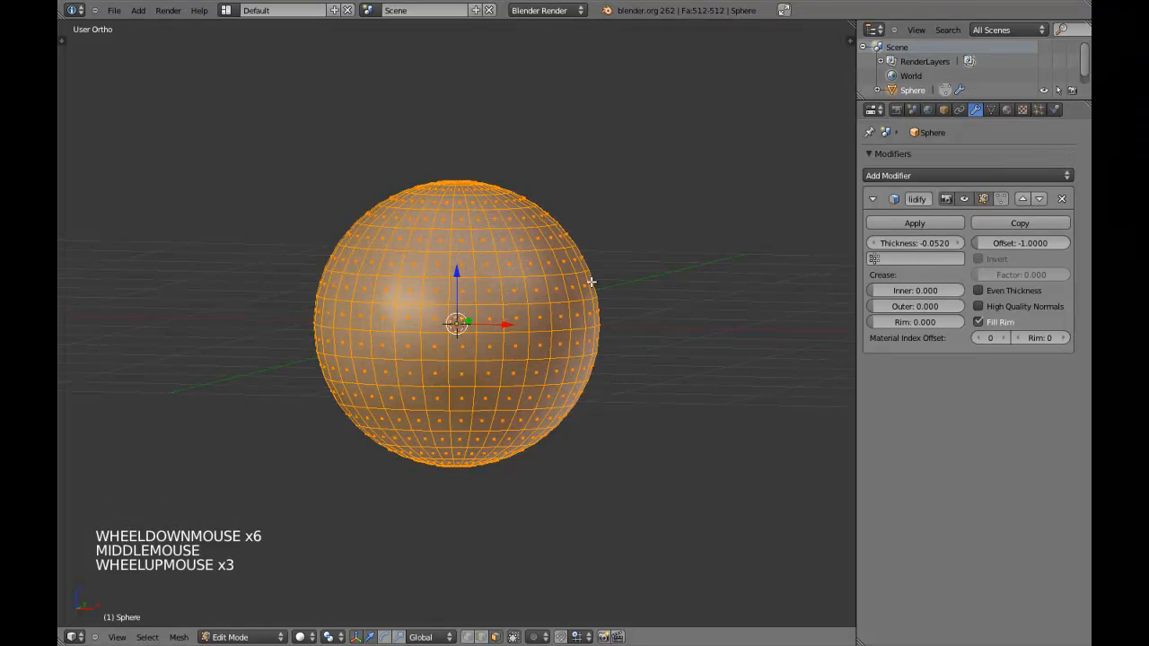
{"action": "key", "text": "KP_1"}
{"action": "key", "text": "z"}
{"action": "scroll", "coordinate": [588, 280], "scroll_direction": "up", "scroll_amount": 3}
{"action": "scroll", "coordinate": [578, 273], "scroll_direction": "down", "scroll_amount": 3}
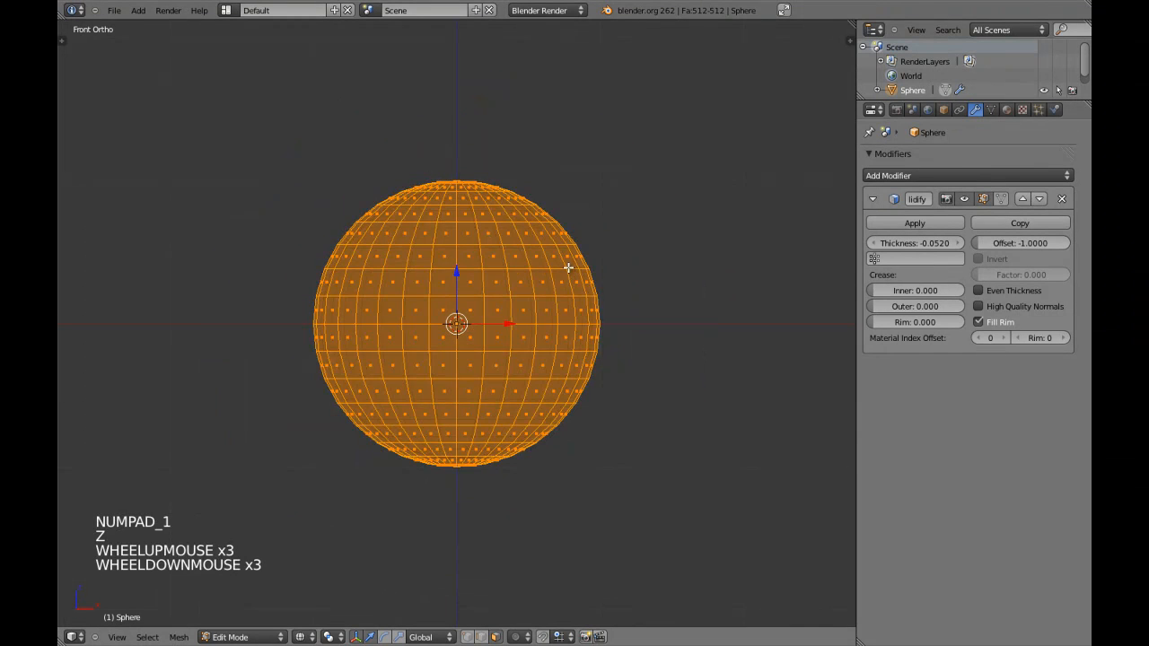
{"action": "key", "text": "z"}
{"action": "middle_click_drag", "start_coordinate": [538, 271], "coordinate": [512, 287]}
{"action": "key", "text": "z"}
{"action": "key", "text": "KP_1"}
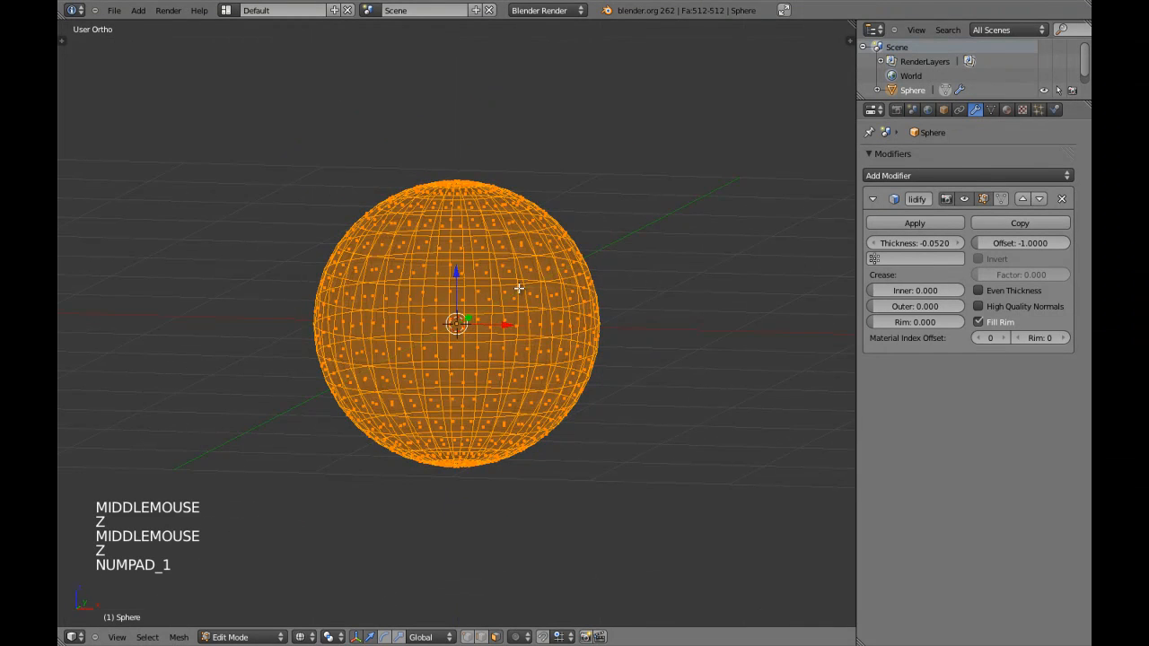
Step: Flip the sphere's normals back in solid display, check the shell in wireframe and return to Object Mode
{"action": "key", "text": "z"}
{"action": "key", "text": "w"}
{"action": "left_click", "coordinate": [559, 288]}
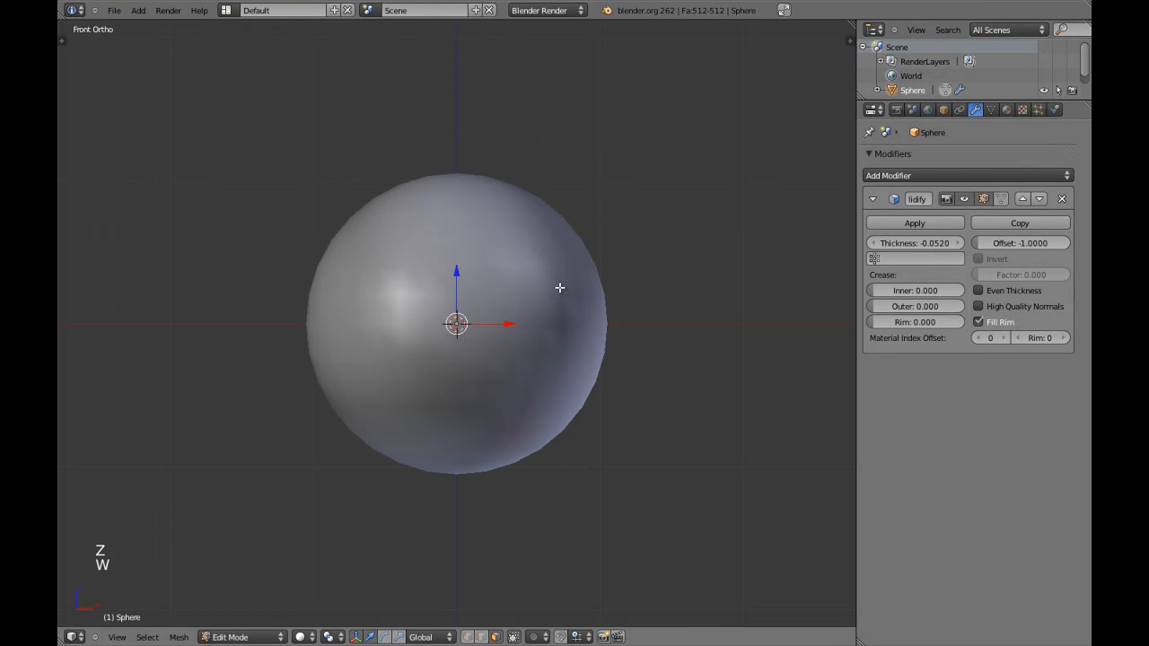
{"action": "key", "text": "z"}
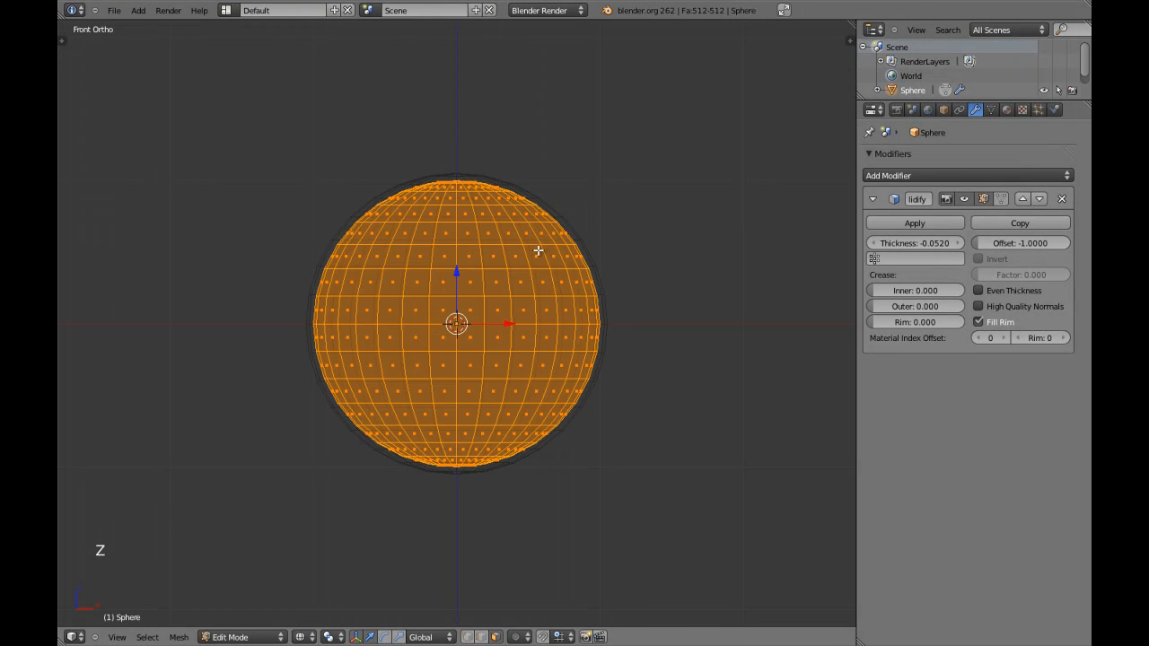
{"action": "key", "text": "z"}
{"action": "key", "text": "Tab"}
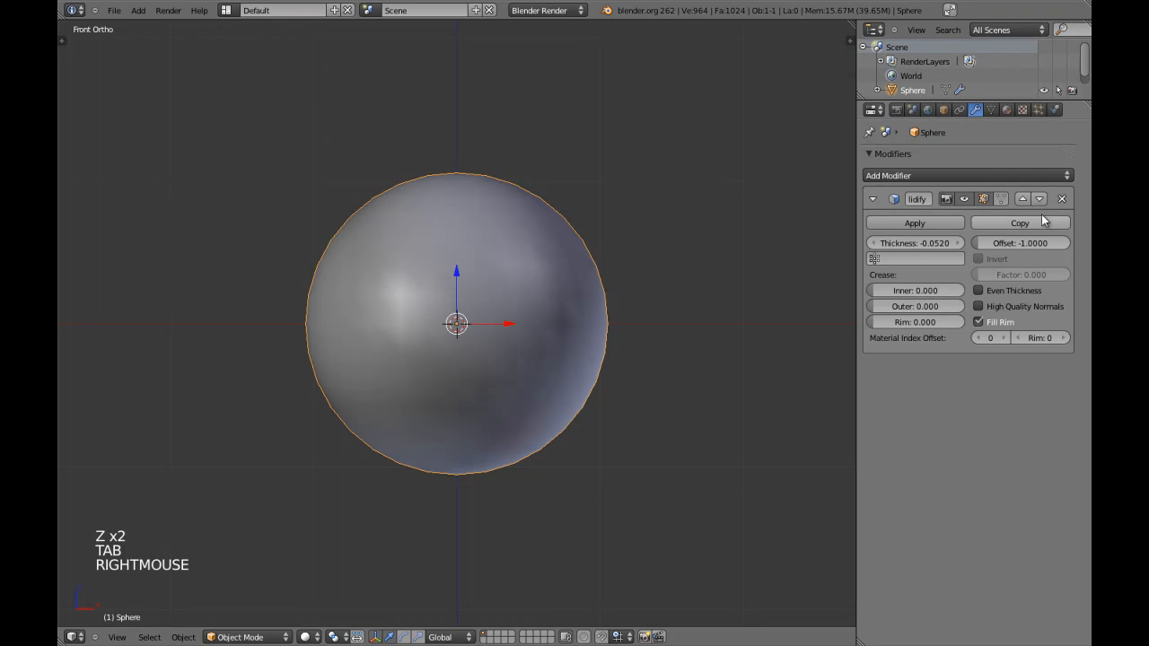
Step: Turn off the Solidify modifier's viewport display and delete the faces in the sphere's upper-right quarter as seen from the front
{"action": "left_click", "coordinate": [960, 200]}
{"action": "key", "text": "Tab"}
{"action": "key", "text": "a"}
{"action": "key", "text": "a"}
{"action": "key", "text": "z"}
{"action": "key", "text": "b"}
{"action": "mouse_move", "coordinate": [456, 108]}
{"action": "left_mouse_down"}
{"action": "mouse_move", "coordinate": [585, 257]}
{"action": "mouse_move", "coordinate": [619, 319]}
{"action": "left_mouse_up"}
{"action": "key", "text": "z"}
{"action": "key", "text": "x"}
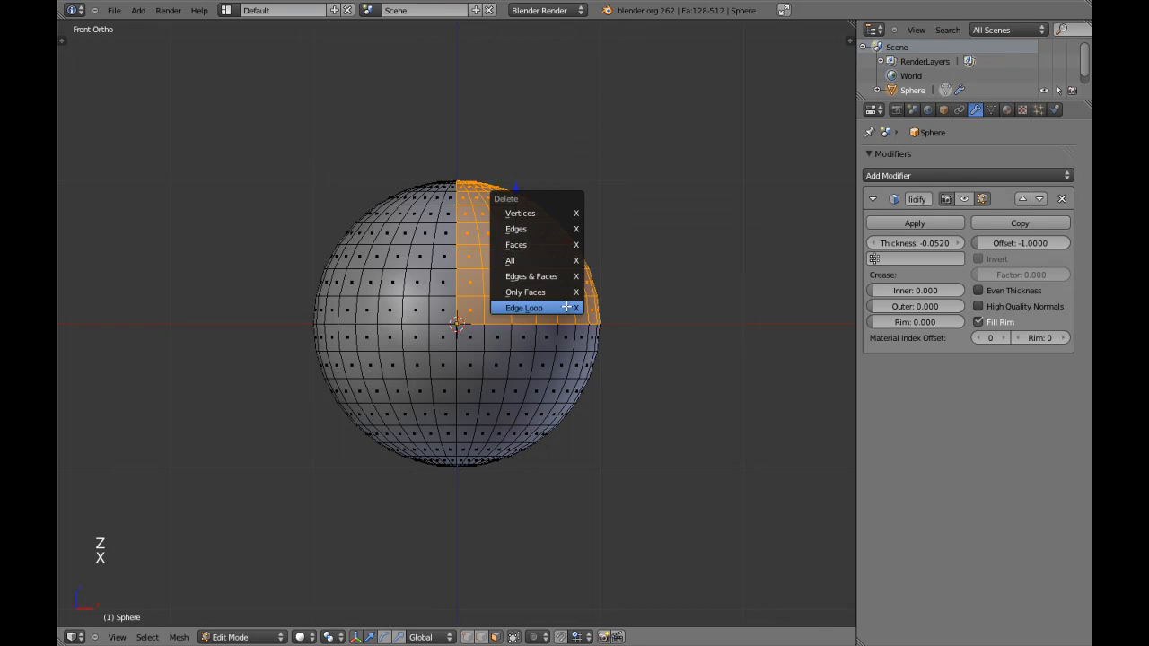
{"action": "left_click", "coordinate": [551, 246]}
Step: Return to Object Mode, re-enable the Solidify viewport display and view the cut-open sphere from an angle
{"action": "key", "text": "Tab"}
{"action": "middle_click_drag", "start_coordinate": [551, 248], "coordinate": [521, 270]}
{"action": "left_click", "coordinate": [964, 199]}
{"action": "middle_click_drag", "start_coordinate": [503, 368], "coordinate": [563, 259]}
{"action": "key", "text": "a"}
{"action": "right_click", "coordinate": [562, 259]}
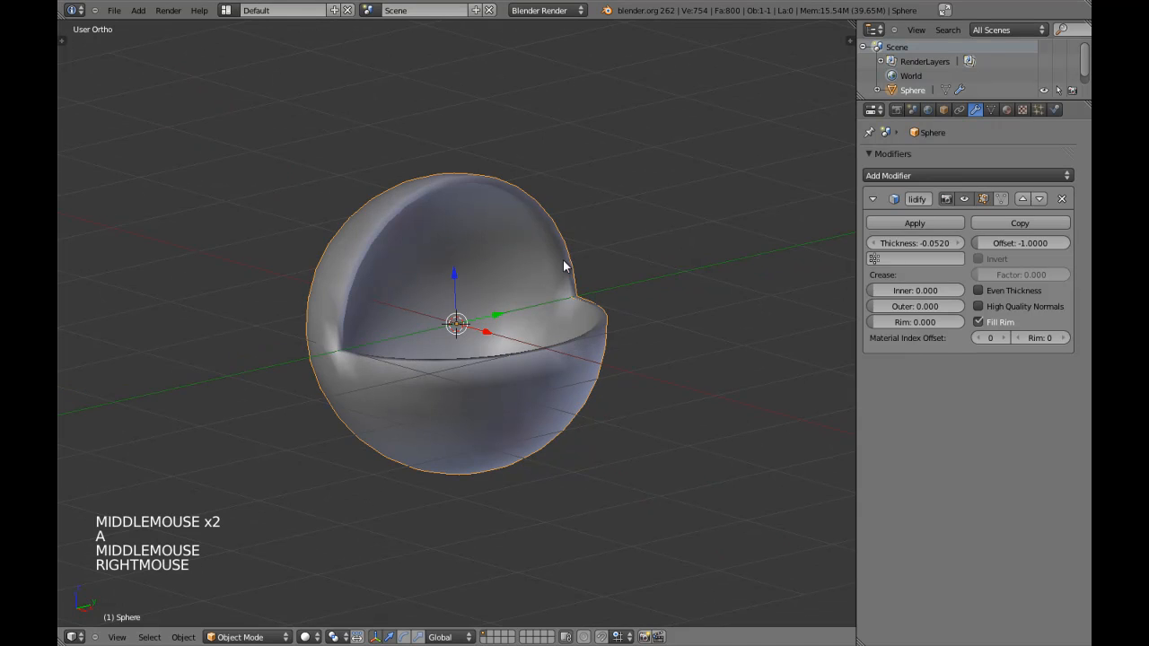
Step: Collapse the Solidify settings, add an Edge Split modifier to the sphere and inspect the sharpened rim
{"action": "left_click", "coordinate": [873, 199]}
{"action": "left_click", "coordinate": [892, 178]}
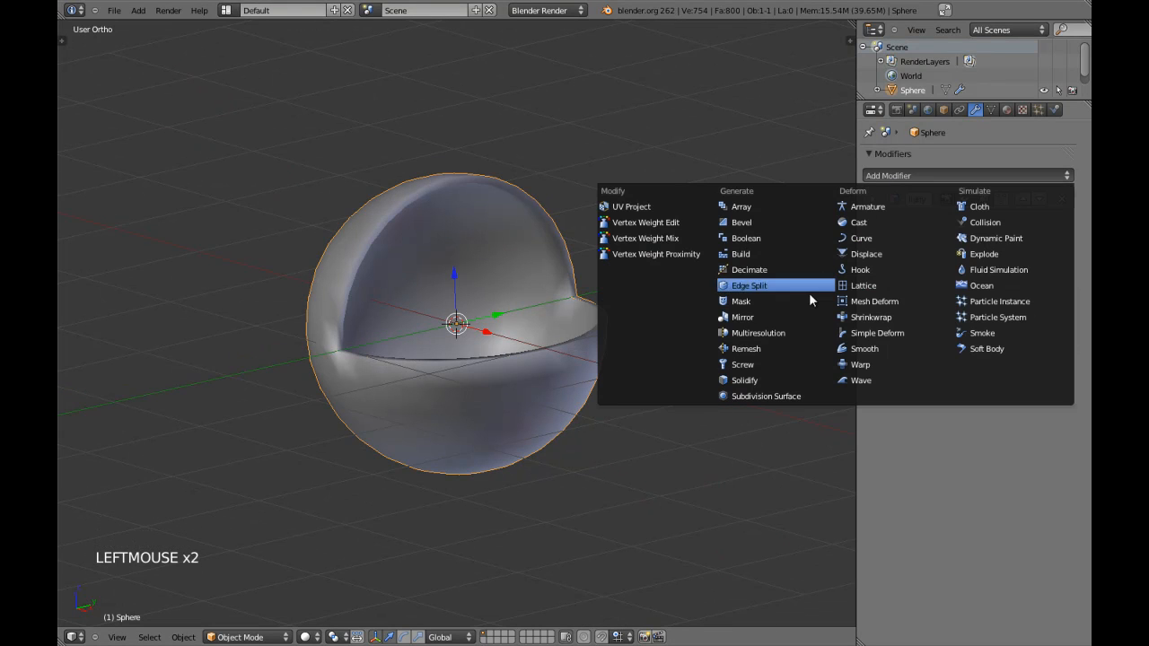
{"action": "left_click", "coordinate": [769, 286]}
{"action": "middle_click_drag", "start_coordinate": [769, 286], "coordinate": [468, 362]}
{"action": "scroll", "coordinate": [584, 362], "scroll_direction": "up", "scroll_amount": 2}
{"action": "scroll", "coordinate": [611, 318], "scroll_direction": "up", "scroll_amount": 4}
{"action": "scroll", "coordinate": [625, 319], "scroll_direction": "down", "scroll_amount": 3}
{"action": "right_click", "coordinate": [527, 340]}
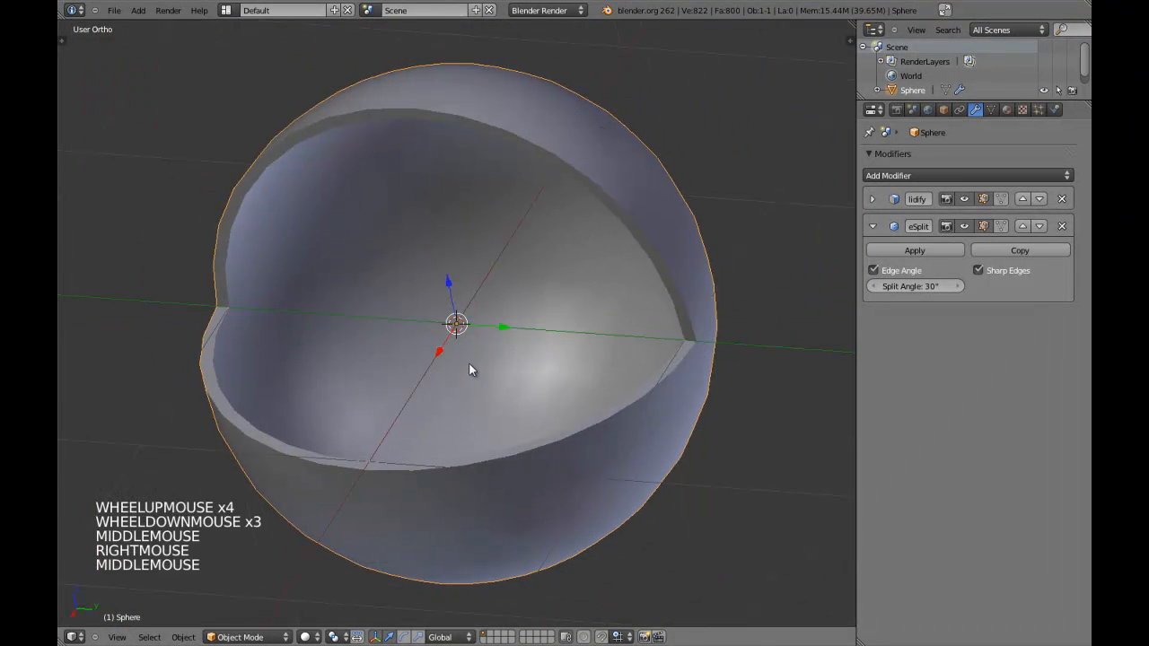
Step: Collapse the Edge Split settings, expand the Solidify settings and set the thickness to -1.0380
{"action": "key", "text": "a"}
{"action": "left_click", "coordinate": [872, 226]}
{"action": "left_click", "coordinate": [871, 198]}
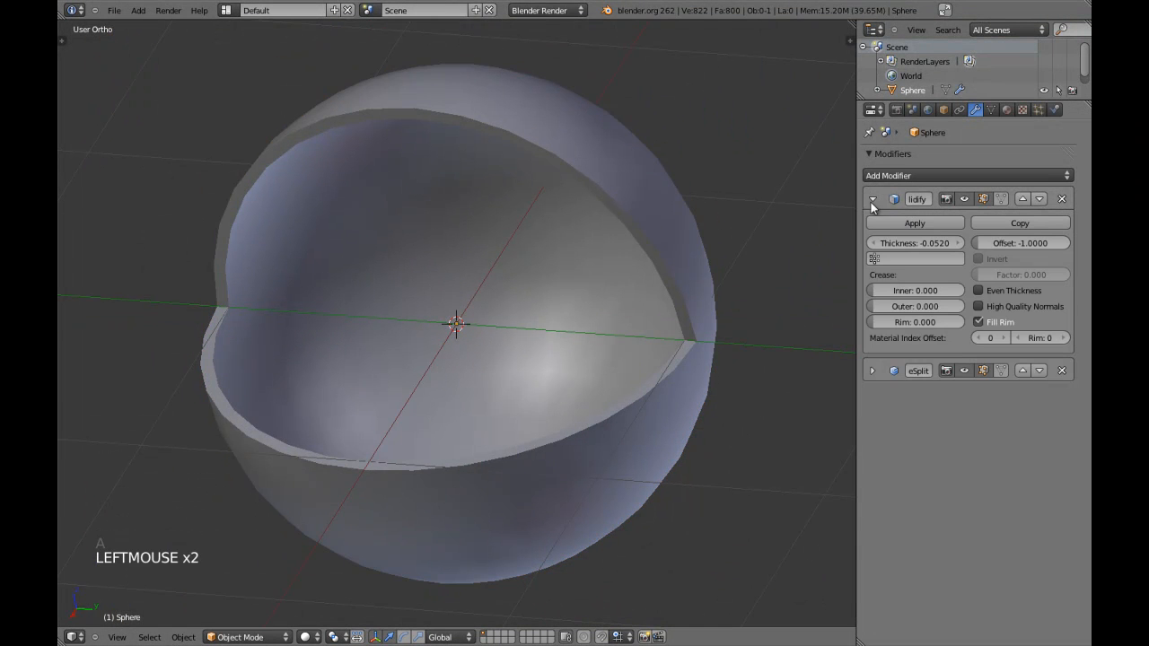
{"action": "left_click", "coordinate": [882, 245]}
{"action": "left_click_drag", "start_coordinate": [882, 245], "coordinate": [669, 245]}
{"action": "scroll", "coordinate": [610, 516], "scroll_direction": "down", "scroll_amount": 5}
{"action": "scroll", "coordinate": [538, 484], "scroll_direction": "down", "scroll_amount": 2}
{"action": "middle_click_drag", "start_coordinate": [539, 485], "coordinate": [523, 403]}
{"action": "left_click_drag", "start_coordinate": [934, 244], "coordinate": [546, 241]}
{"action": "left_click_drag", "start_coordinate": [885, 246], "coordinate": [800, 244]}
{"action": "scroll", "coordinate": [388, 375], "scroll_direction": "down", "scroll_amount": 2}
{"action": "middle_click_drag", "start_coordinate": [387, 375], "coordinate": [521, 364]}
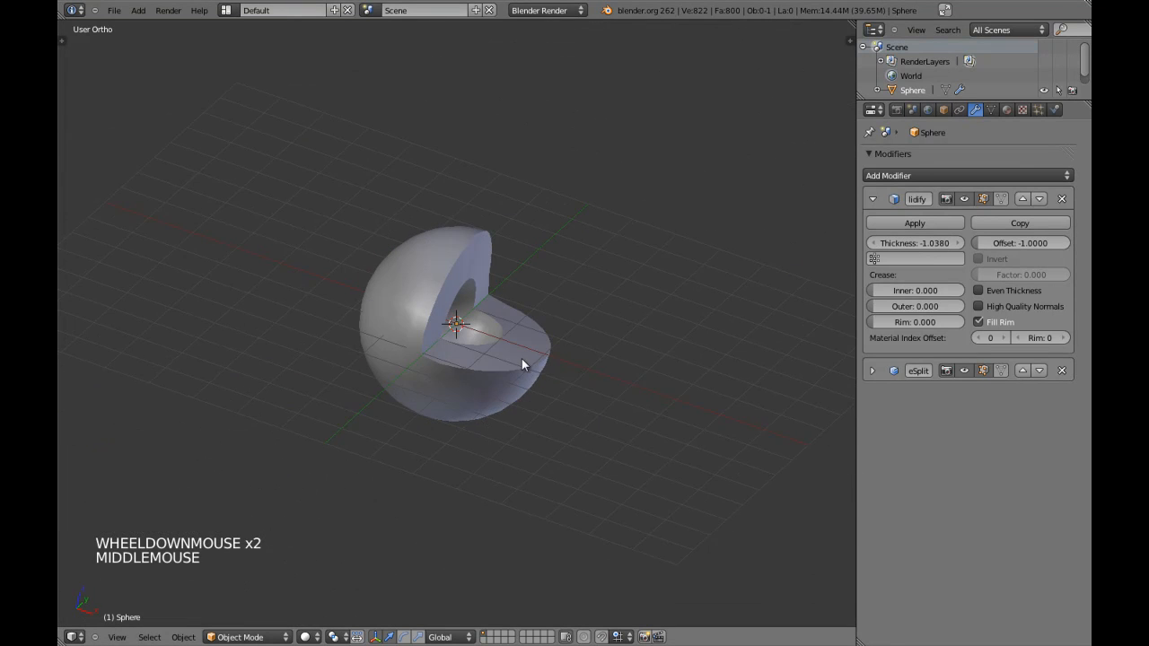
Step: Add a second UV sphere at the centre of the cut-open sphere
{"action": "scroll", "coordinate": [521, 358], "scroll_direction": "up", "scroll_amount": 4}
{"action": "right_click", "coordinate": [524, 357]}
{"action": "key", "text": "a"}
{"action": "key", "text": "shift+a"}
{"action": "mouse_move", "coordinate": [530, 358]}
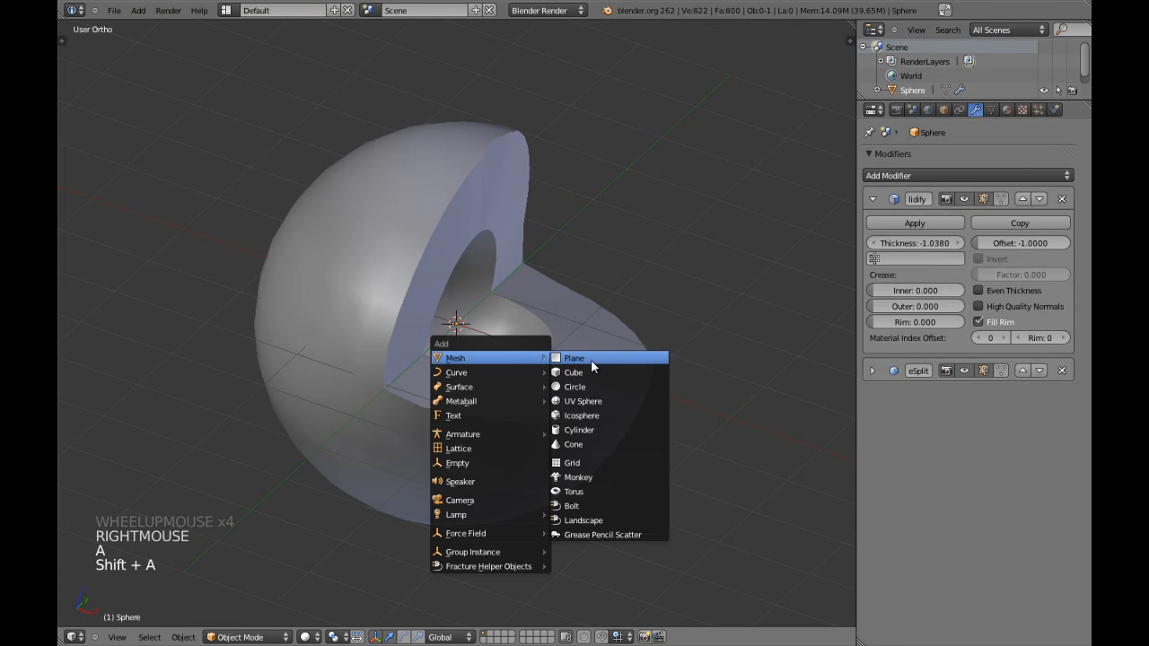
{"action": "left_click", "coordinate": [583, 401]}
Step: Give the inner sphere smooth shading, clear the selection and view the core inside the thick shell
{"action": "key", "text": "t"}
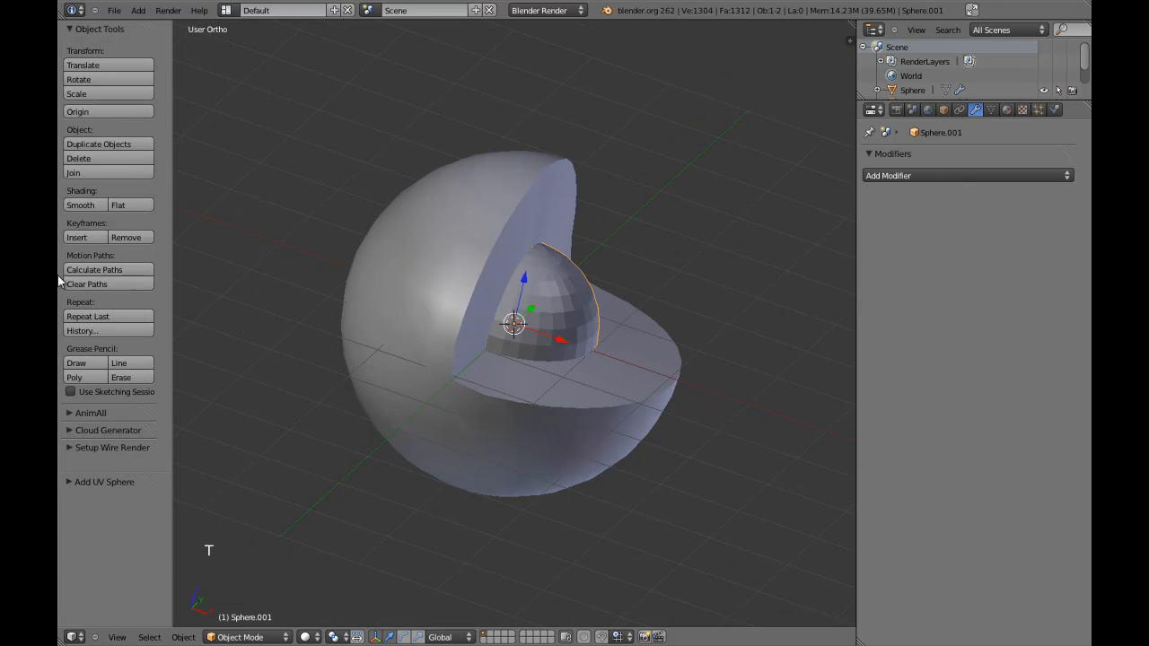
{"action": "key", "text": "t"}
{"action": "scroll", "coordinate": [575, 373], "scroll_direction": "down", "scroll_amount": 3}
{"action": "key", "text": "a"}
{"action": "middle_click_drag", "start_coordinate": [594, 366], "coordinate": [497, 316]}
{"action": "right_click", "coordinate": [538, 353]}
{"action": "key", "text": "a"}
{"action": "scroll", "coordinate": [538, 353], "scroll_direction": "down", "scroll_amount": 2}
{"action": "mouse_move", "coordinate": [539, 354]}
{"action": "middle_mouse_down"}
{"action": "mouse_move", "coordinate": [440, 343]}
{"action": "mouse_move", "coordinate": [508, 333]}
{"action": "mouse_move", "coordinate": [533, 349]}
{"action": "middle_mouse_up"}
{"action": "scroll", "coordinate": [507, 362], "scroll_direction": "up", "scroll_amount": 2}
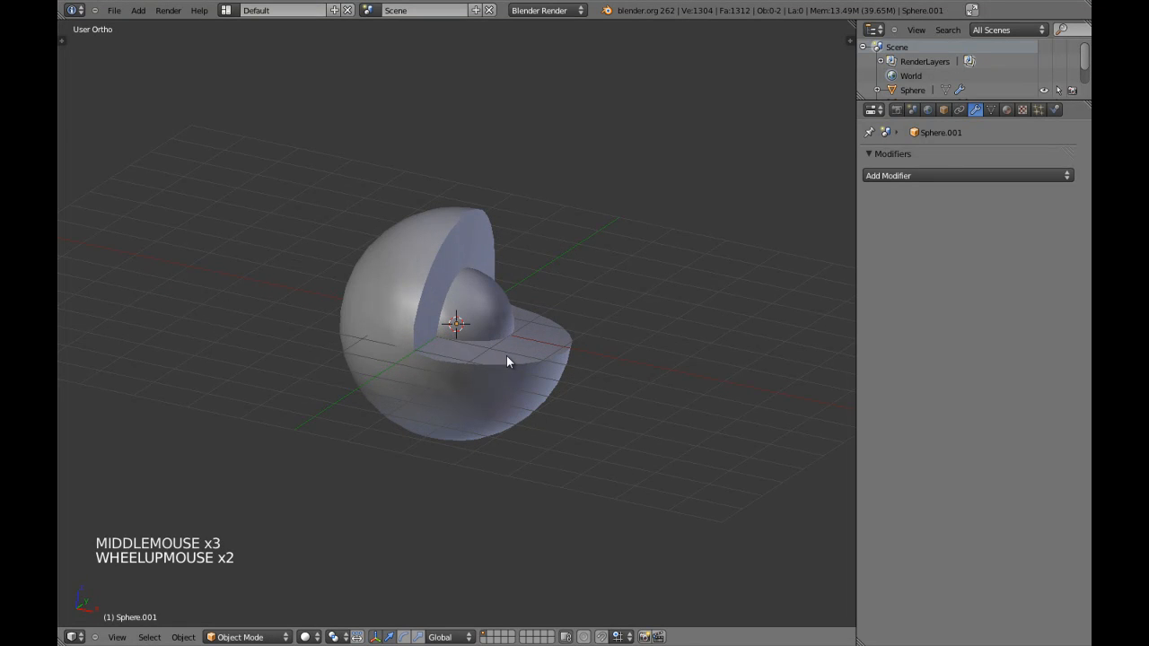
Step: Select the outer sphere, compare both spheres in wireframe from the right side, and collapse the Solidify settings
{"action": "right_click", "coordinate": [507, 362]}
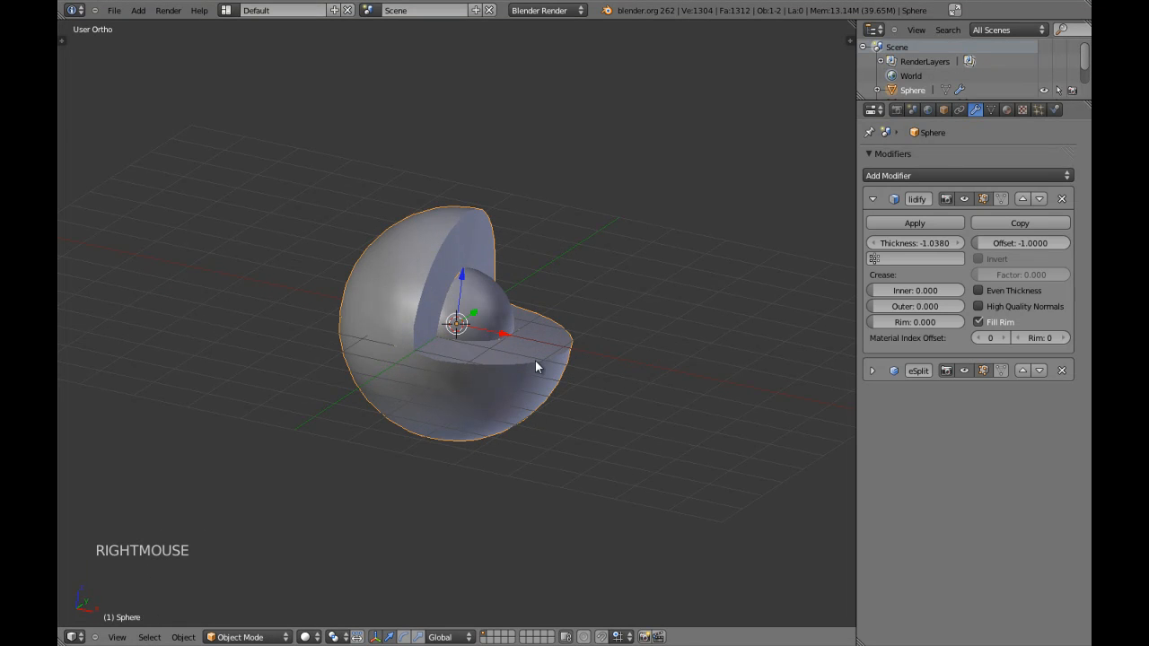
{"action": "key", "text": "KP_3"}
{"action": "key", "text": "z"}
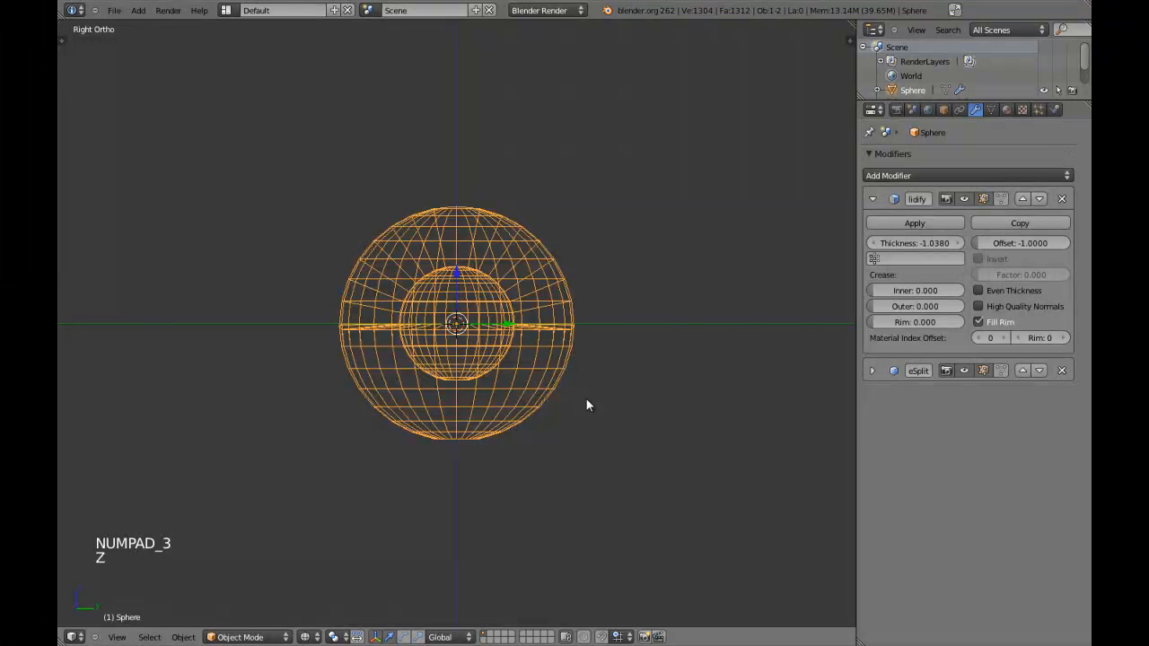
{"action": "key", "text": "z"}
{"action": "left_click", "coordinate": [872, 198]}
{"action": "middle_click_drag", "start_coordinate": [458, 359], "coordinate": [493, 384]}
Step: Select the inner sphere in wireframe display and delete it in solid display
{"action": "key", "text": "z"}
{"action": "right_click", "coordinate": [482, 315]}
{"action": "key", "text": "z"}
{"action": "middle_click_drag", "start_coordinate": [418, 330], "coordinate": [424, 359]}
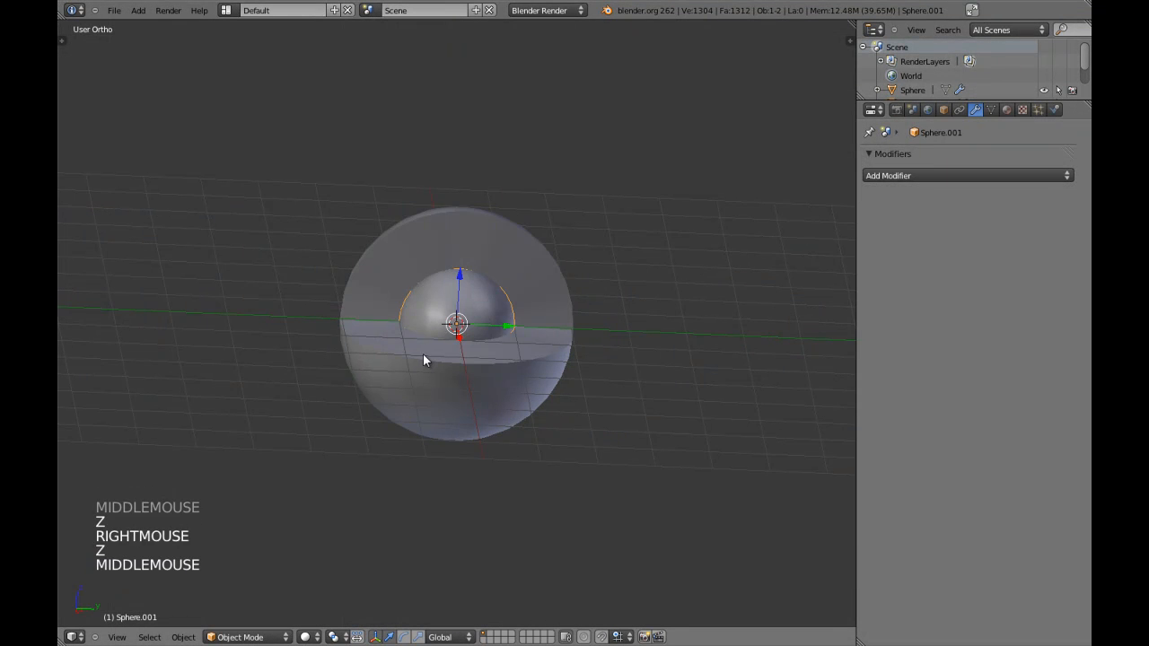
{"action": "key", "text": "x"}
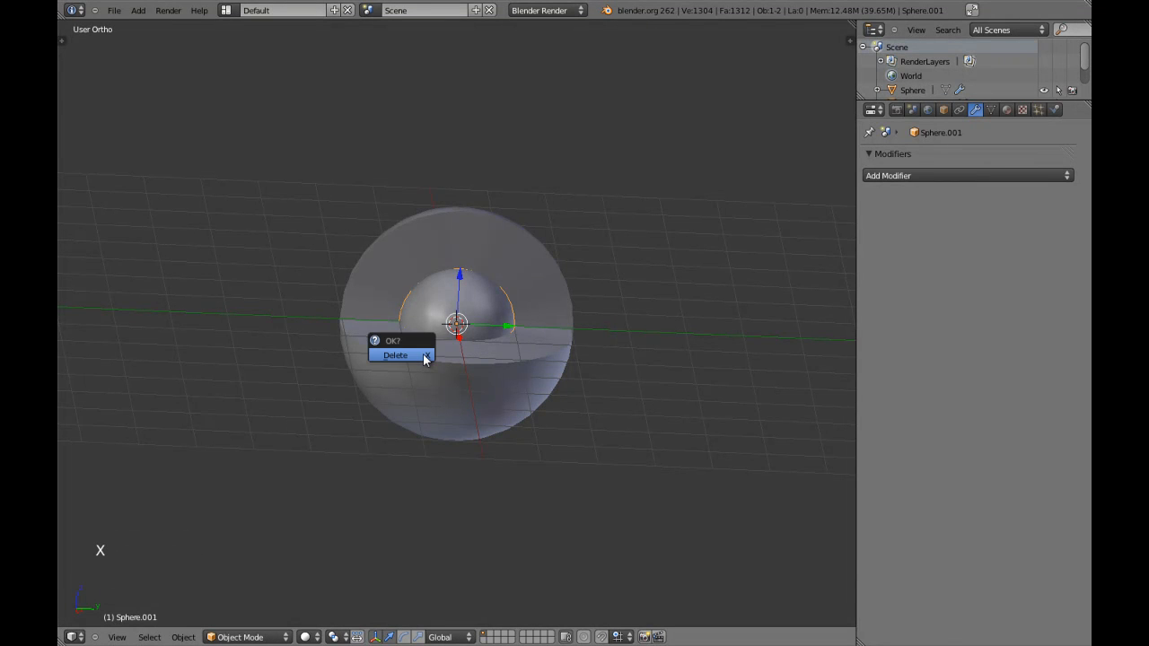
{"action": "left_click", "coordinate": [422, 353]}
Step: Select the cut-open sphere, look at its mesh in Edit Mode, and try scaling it up in Object Mode
{"action": "right_click", "coordinate": [507, 307]}
{"action": "key", "text": "Tab"}
{"action": "key", "text": "a"}
{"action": "key", "text": "a"}
{"action": "key", "text": "Tab"}
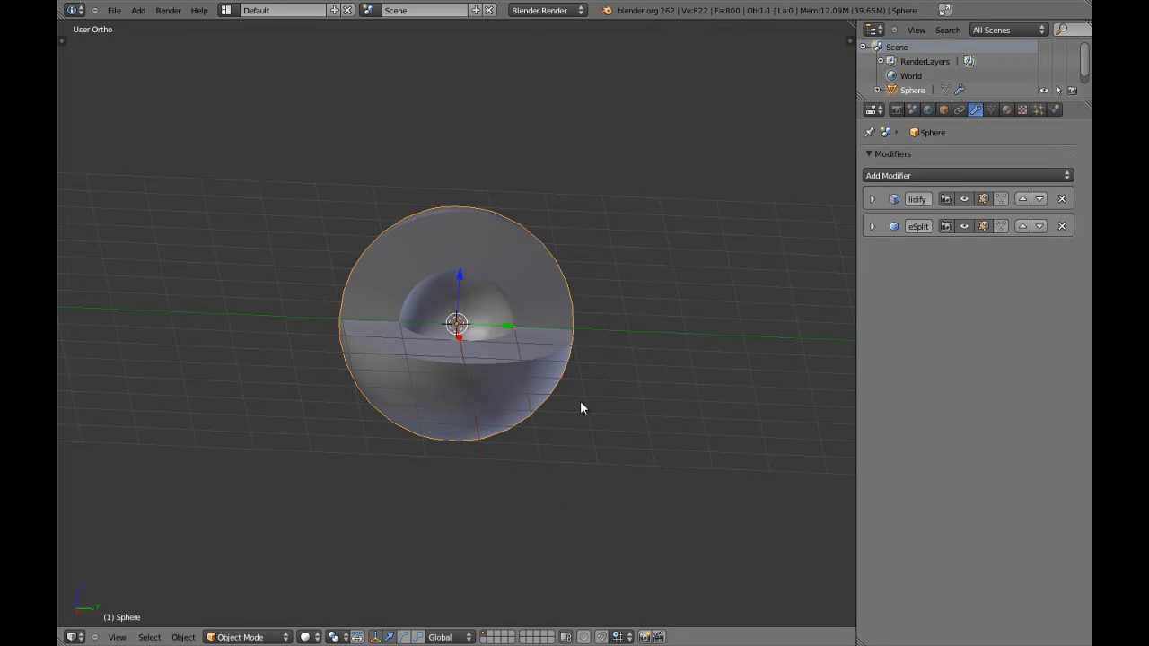
{"action": "key", "text": "s"}
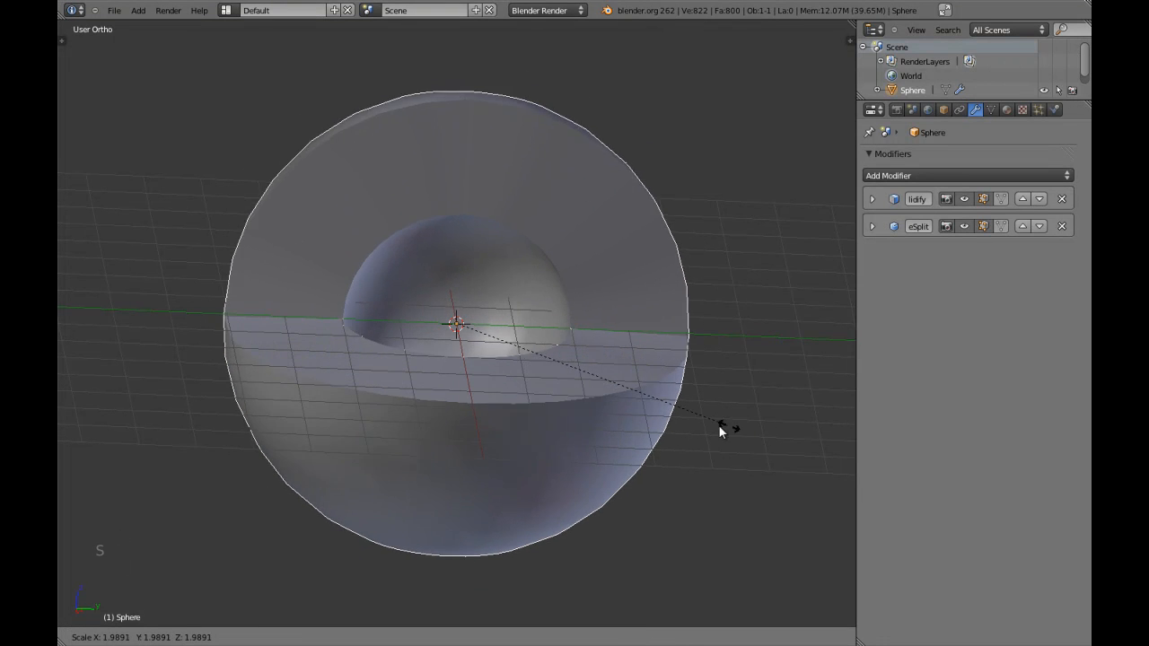
{"action": "right_click", "coordinate": [637, 370]}
Step: View the cut-open sphere from the right side and try scaling the whole object in Object Mode
{"action": "key", "text": "z"}
{"action": "key", "text": "KP_3"}
{"action": "key", "text": "z"}
{"action": "scroll", "coordinate": [592, 400], "scroll_direction": "up", "scroll_amount": 2}
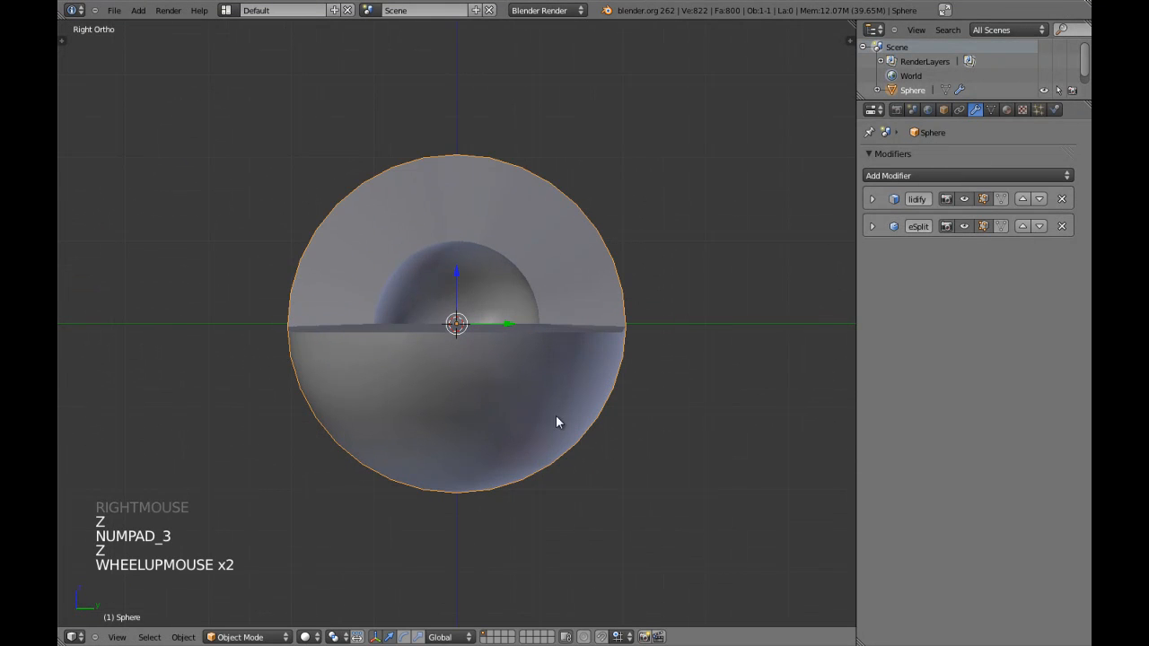
{"action": "key", "text": "s"}
{"action": "key", "text": "s"}
{"action": "key", "text": "s"}
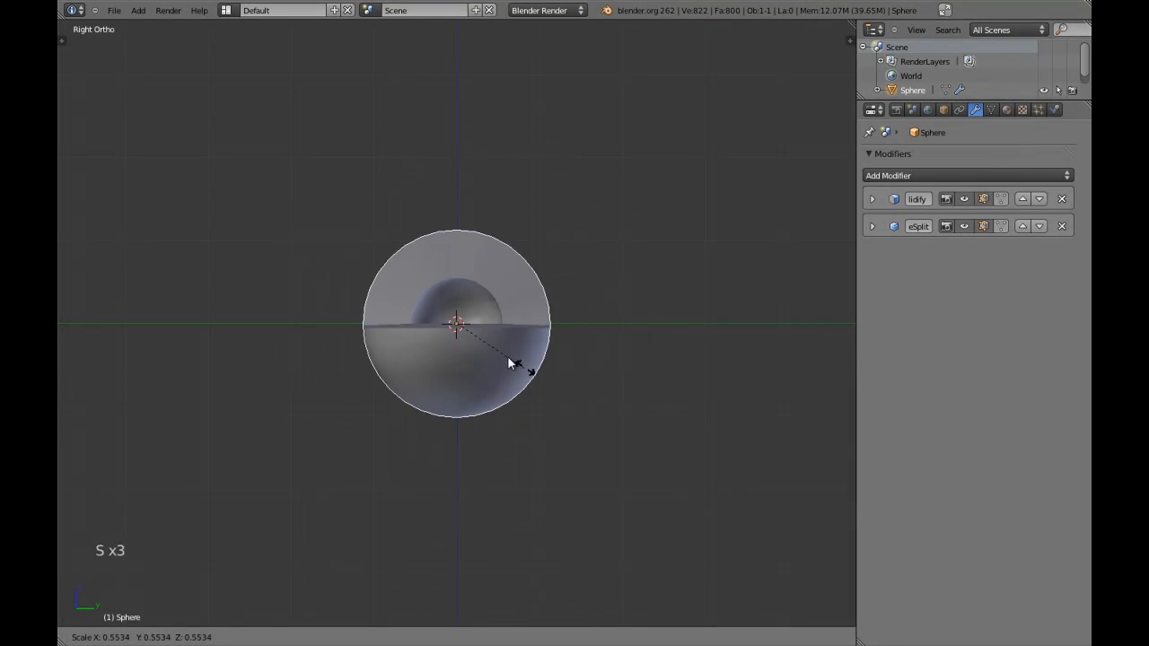
{"action": "right_click", "coordinate": [650, 421]}
{"action": "right_click", "coordinate": [650, 421]}
Step: Try scaling the sphere once more as an object and then its full mesh in Edit Mode, cancelling both
{"action": "key", "text": "Tab"}
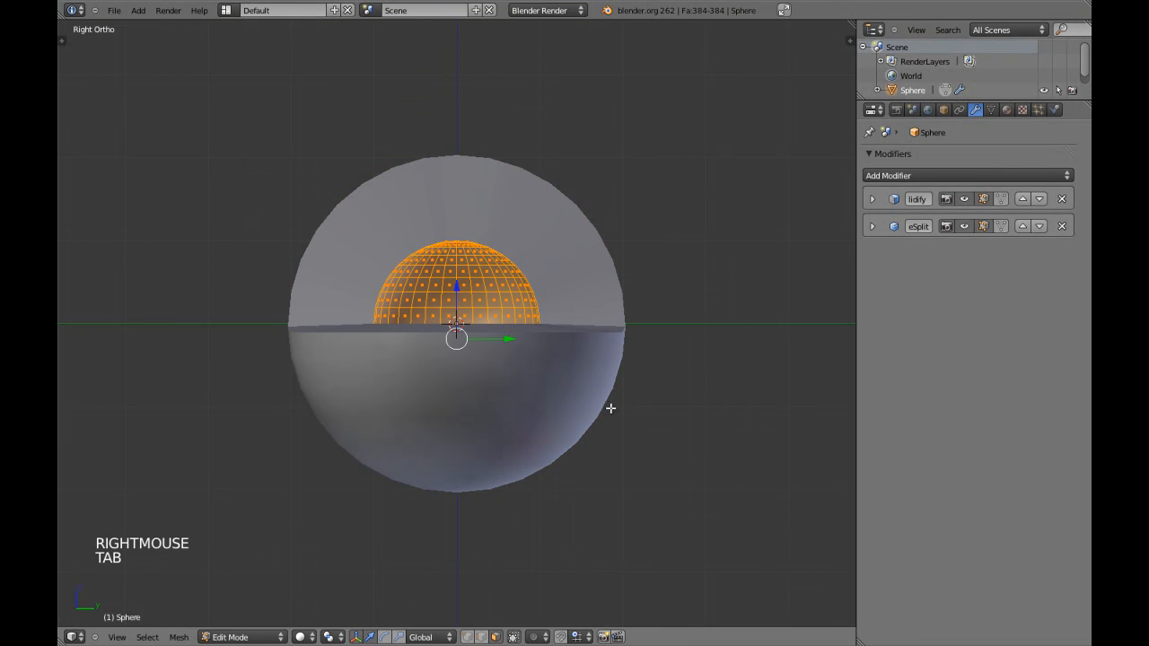
{"action": "key", "text": "Tab"}
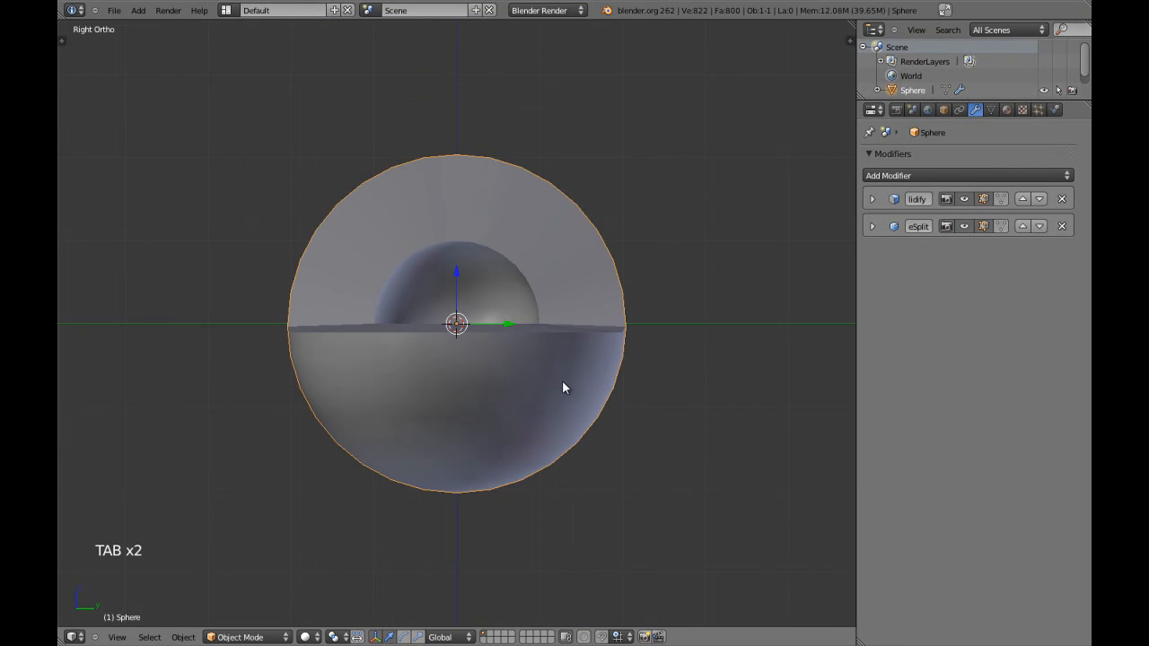
{"action": "key", "text": "s"}
{"action": "right_click", "coordinate": [641, 421]}
{"action": "key", "text": "Tab"}
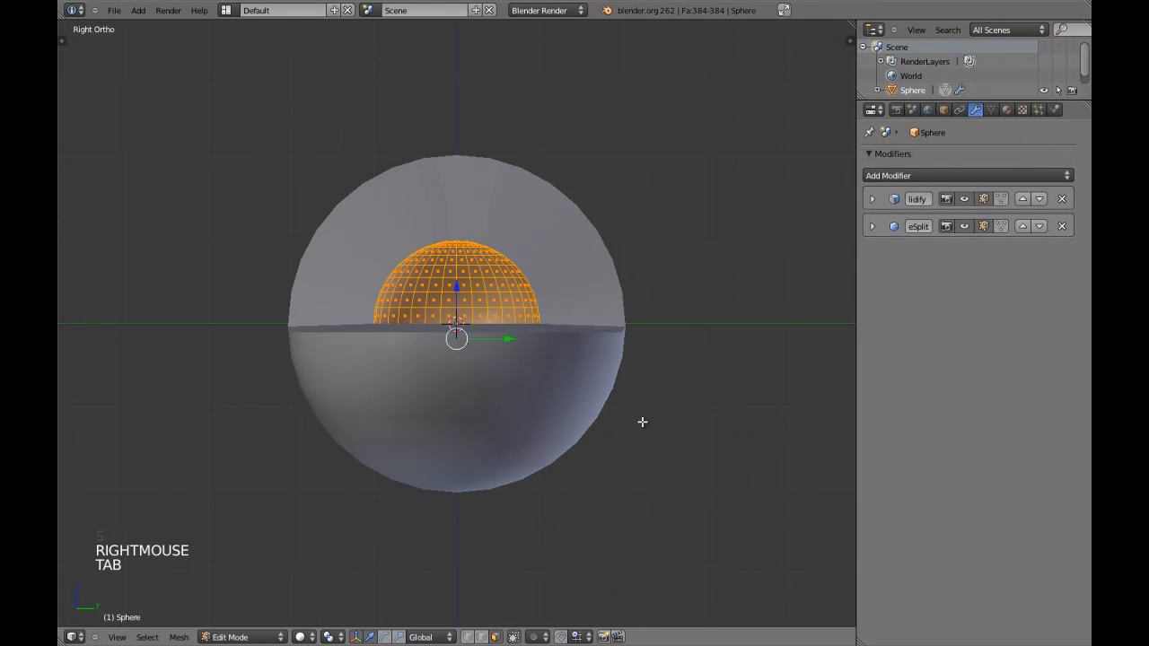
{"action": "key", "text": "s"}
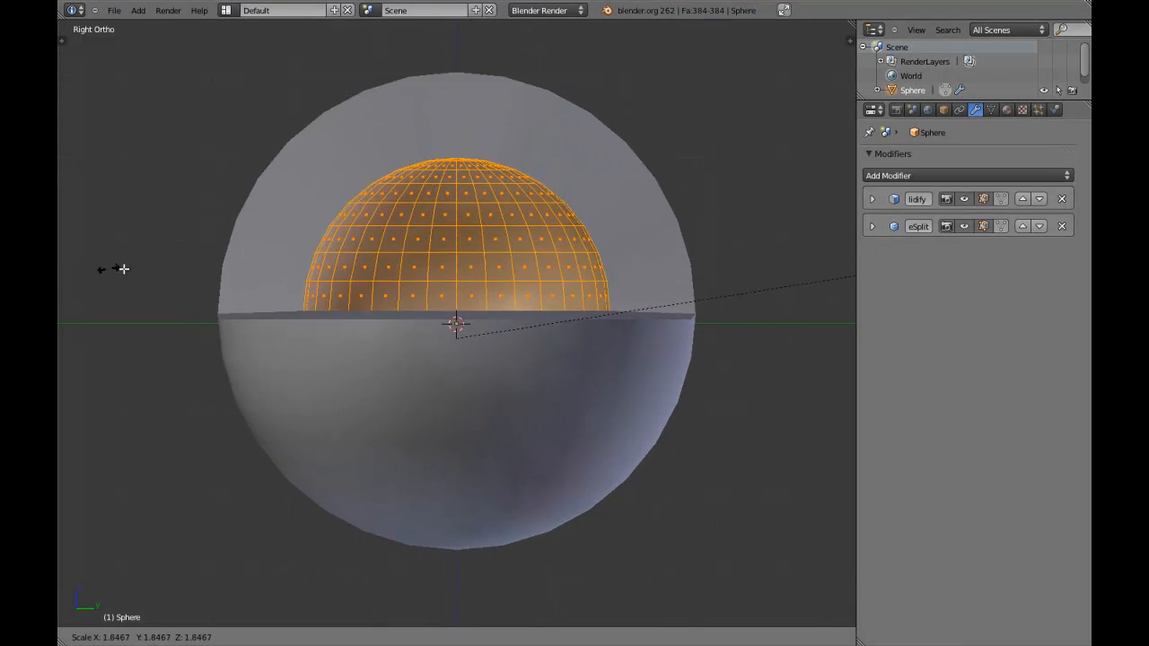
{"action": "right_click", "coordinate": [193, 270]}
{"action": "key", "text": "Tab"}
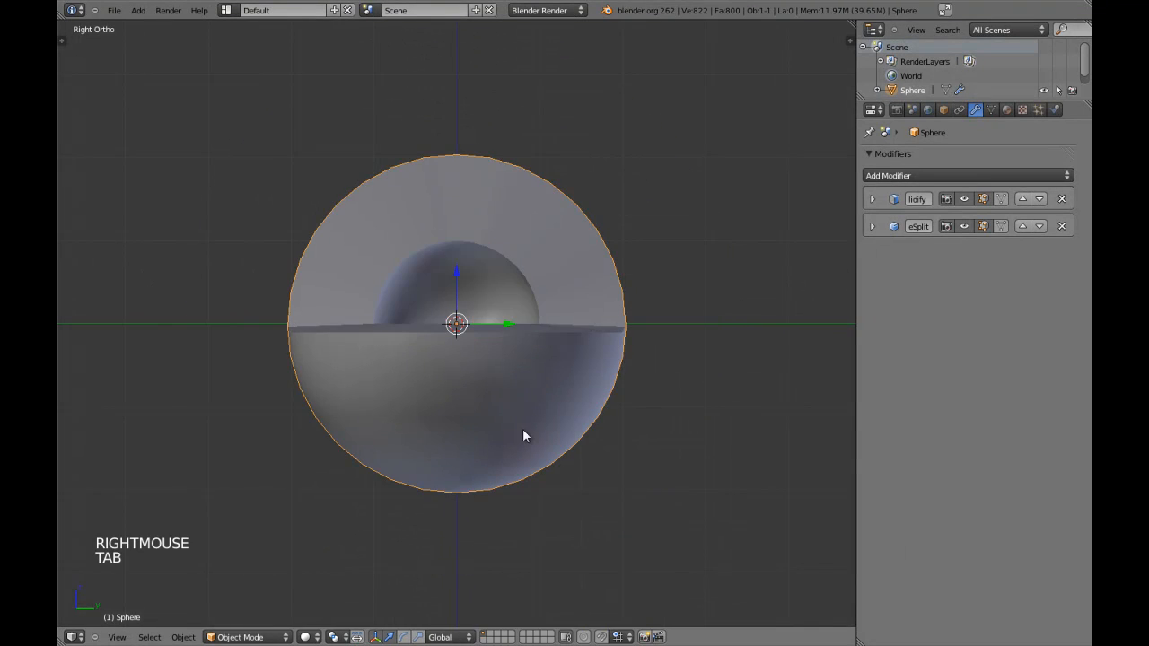
Step: Scale the cut-open sphere up in Object Mode by a factor of about 1.86
{"action": "scroll", "coordinate": [566, 414], "scroll_direction": "down", "scroll_amount": 2}
{"action": "key", "text": "s"}
{"action": "key", "text": "s"}
{"action": "key", "text": "s"}
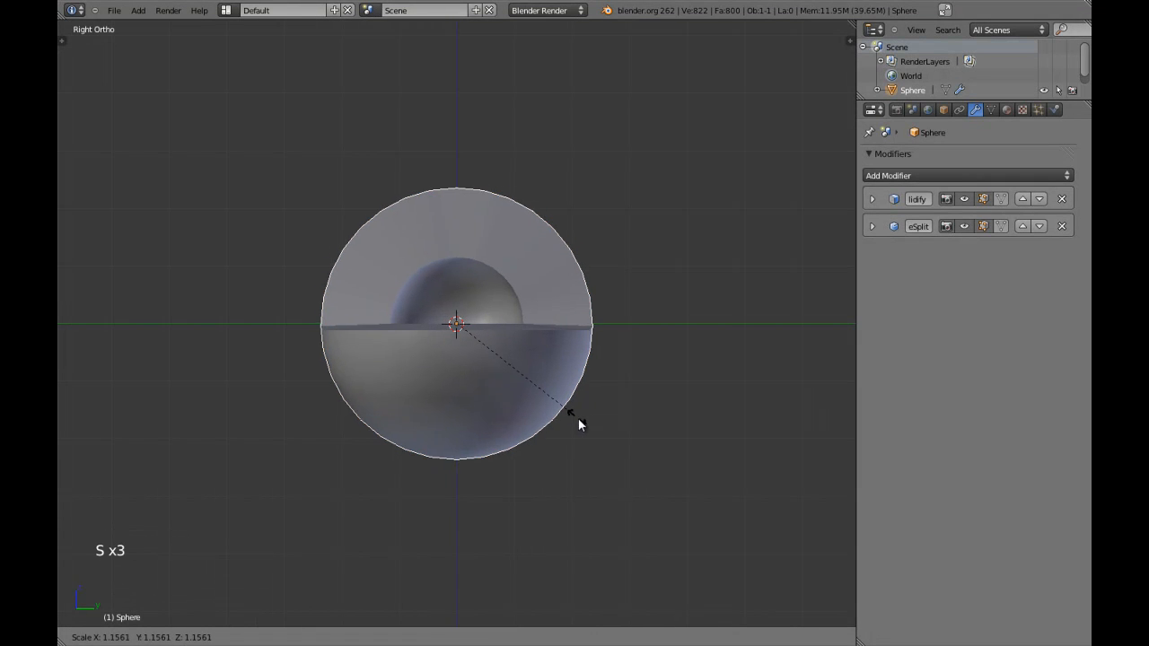
{"action": "left_click", "coordinate": [665, 448]}
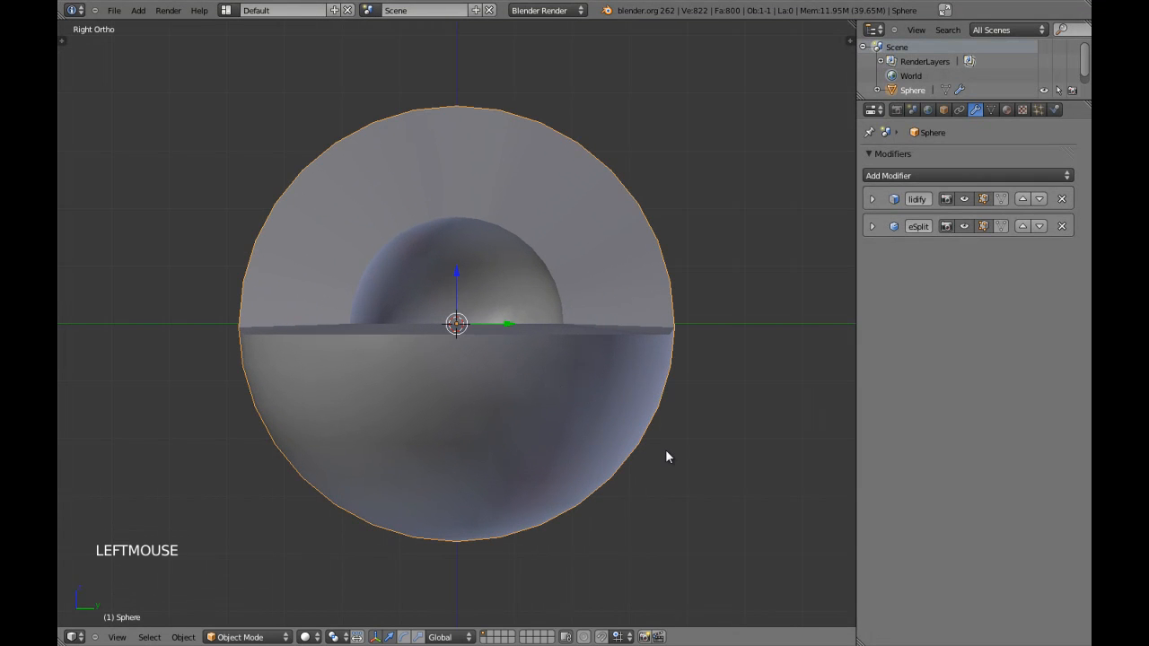
{"action": "scroll", "coordinate": [387, 405], "scroll_direction": "down", "scroll_amount": 4}
{"action": "middle_click_drag", "start_coordinate": [387, 405], "coordinate": [478, 391]}
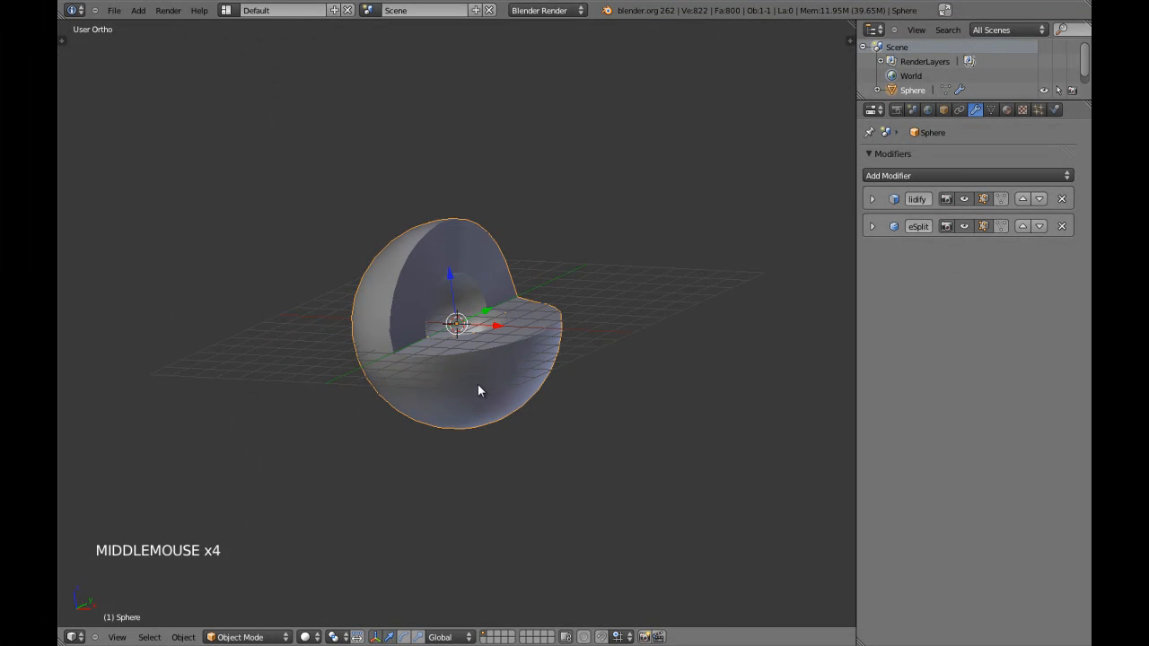
Step: Show the sphere's transform values, apply its scale, and undo the application
{"action": "key", "text": "n"}
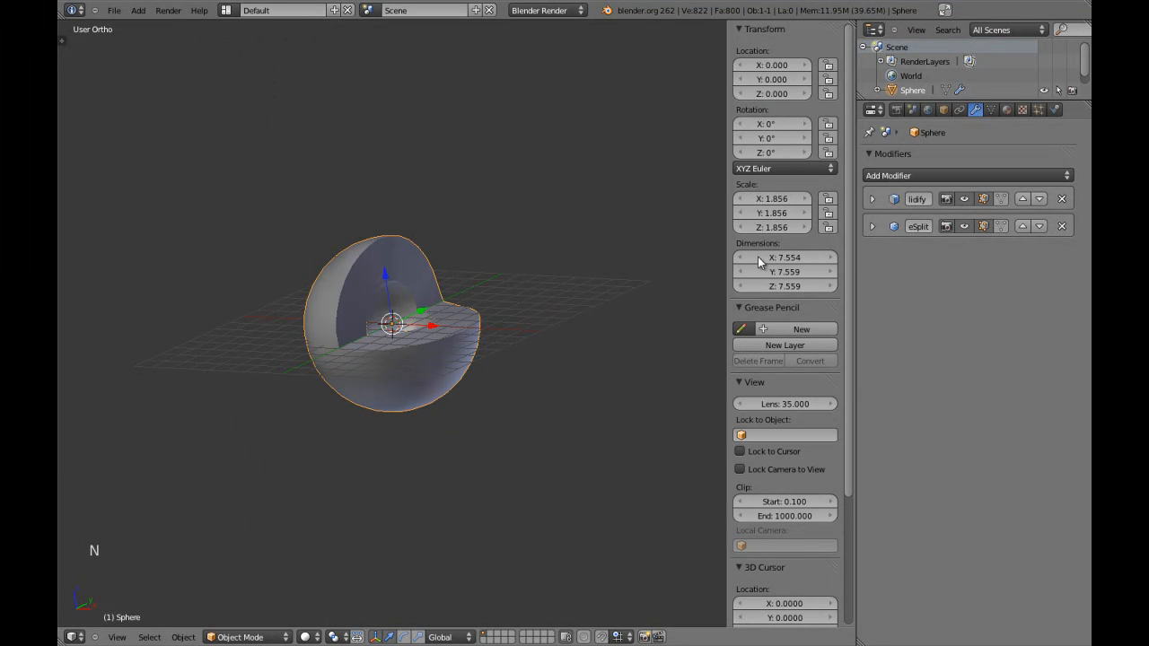
{"action": "left_click_drag", "start_coordinate": [776, 205], "coordinate": [776, 217]}
{"action": "key", "text": "Return"}
{"action": "scroll", "coordinate": [468, 320], "scroll_direction": "up", "scroll_amount": 3}
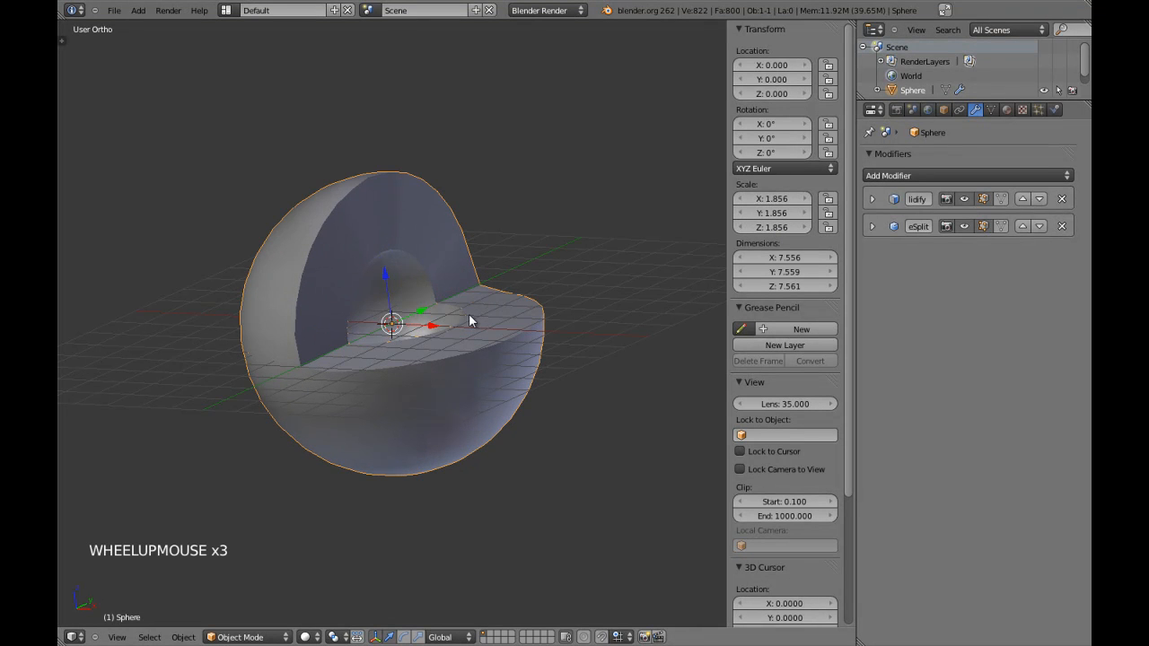
{"action": "key", "text": "ctrl+a"}
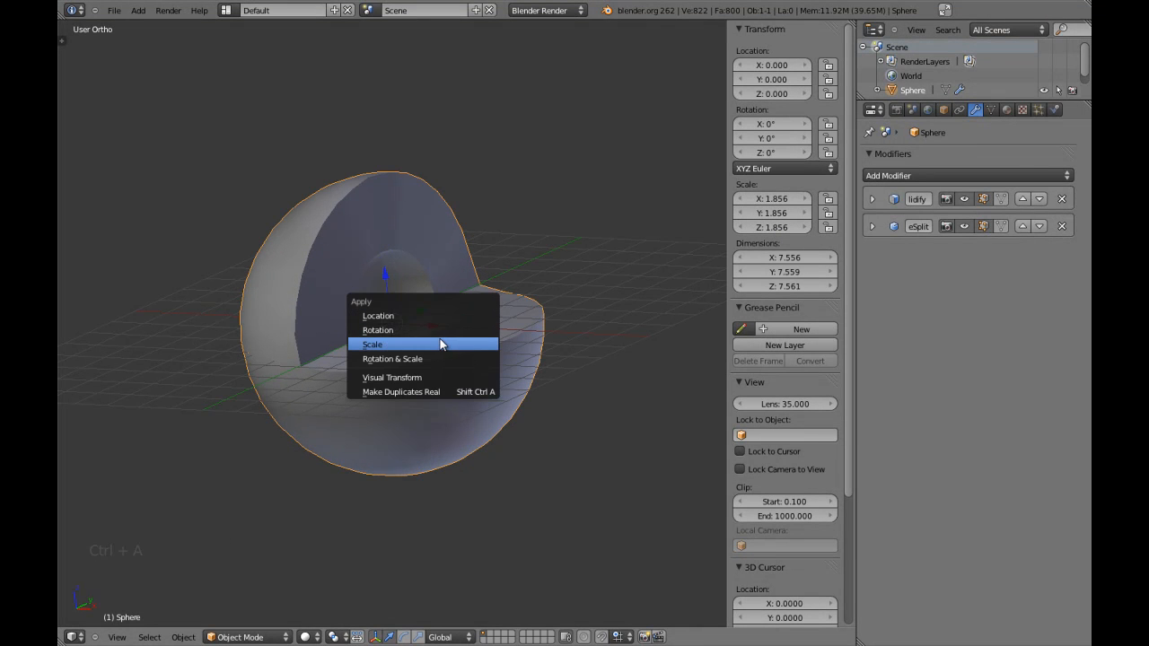
{"action": "left_click", "coordinate": [441, 344]}
{"action": "middle_click_drag", "start_coordinate": [494, 341], "coordinate": [442, 363]}
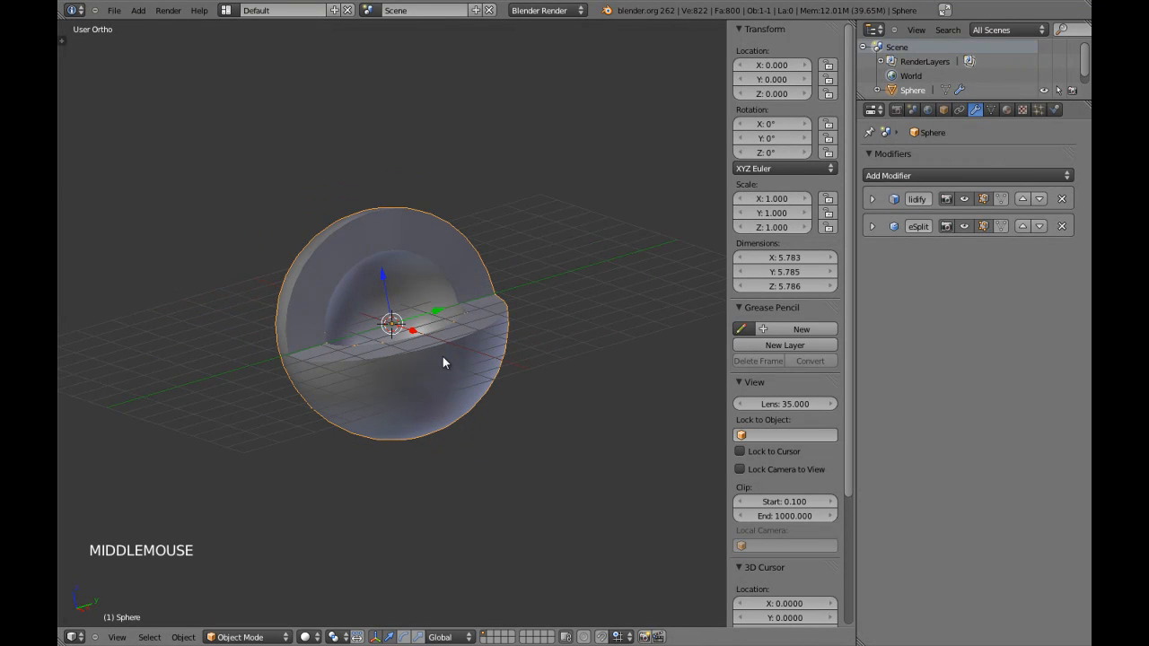
{"action": "key", "text": "ctrl+z"}
Step: Apply the sphere's scale and hide the transform values
{"action": "key", "text": "ctrl+a"}
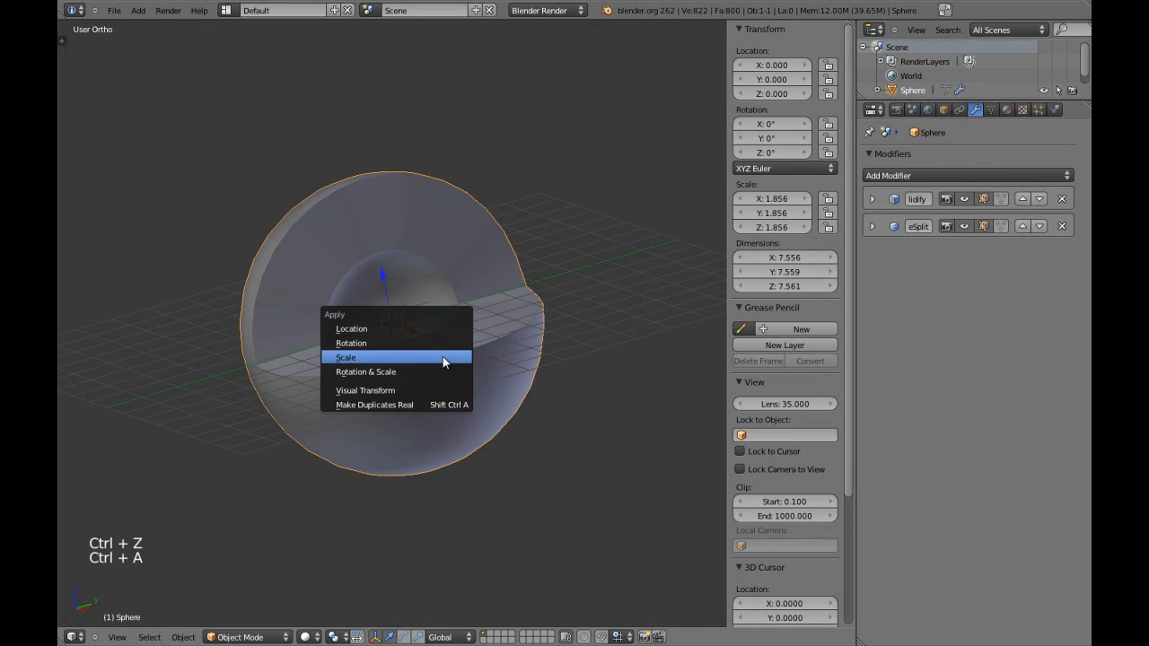
{"action": "left_click", "coordinate": [443, 357]}
{"action": "middle_click_drag", "start_coordinate": [518, 354], "coordinate": [538, 392]}
{"action": "key", "text": "n"}
Step: Examine the sphere's wall thickness in wireframe and solid display after applying the scale
{"action": "scroll", "coordinate": [502, 379], "scroll_direction": "up", "scroll_amount": 2}
{"action": "key", "text": "z"}
{"action": "key", "text": "z"}
{"action": "key", "text": "z"}
{"action": "key", "text": "z"}
{"action": "key", "text": "n"}
{"action": "key", "text": "n"}
{"action": "scroll", "coordinate": [537, 389], "scroll_direction": "down", "scroll_amount": 2}
{"action": "scroll", "coordinate": [537, 389], "scroll_direction": "down", "scroll_amount": 2}
{"action": "key", "text": "z"}
{"action": "key", "text": "z"}
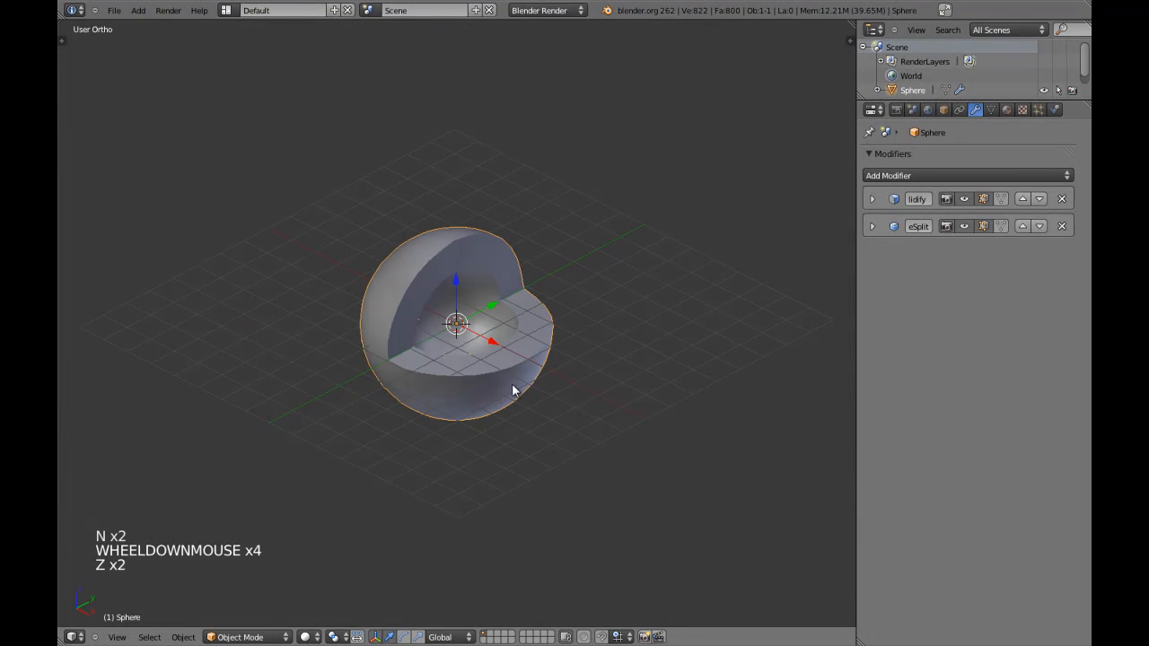
Step: Delete the cut-open sphere and add a cube mesh in top view
{"action": "key", "text": "x"}
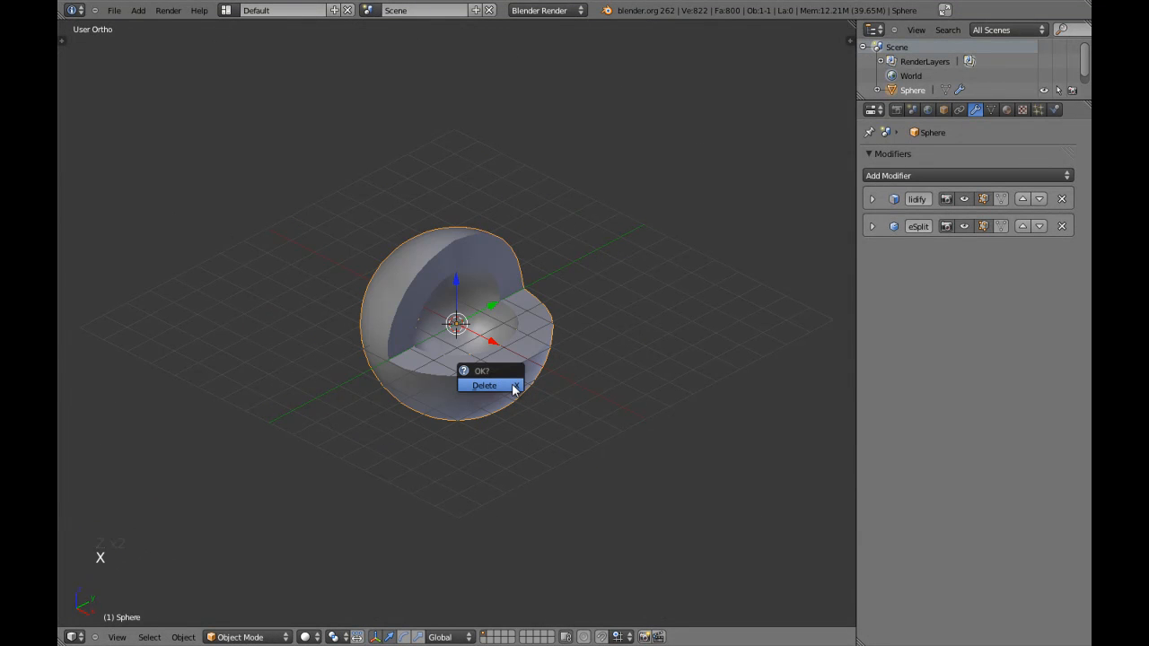
{"action": "left_click", "coordinate": [514, 386]}
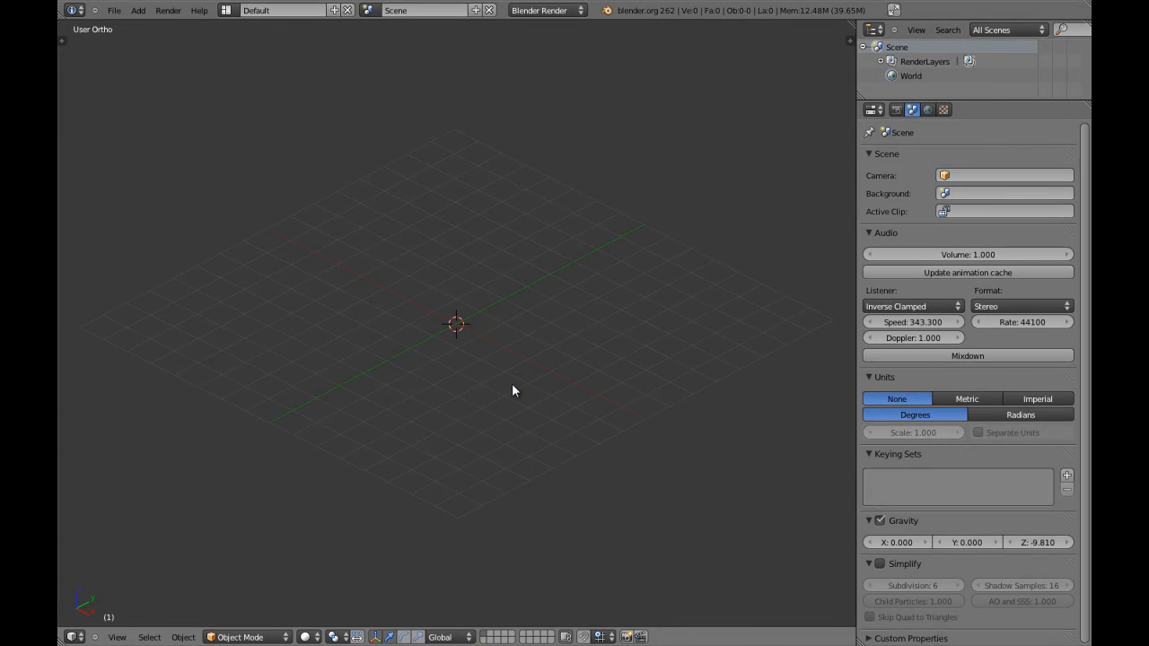
{"action": "key", "text": "KP_7"}
{"action": "key", "text": "shift+a"}
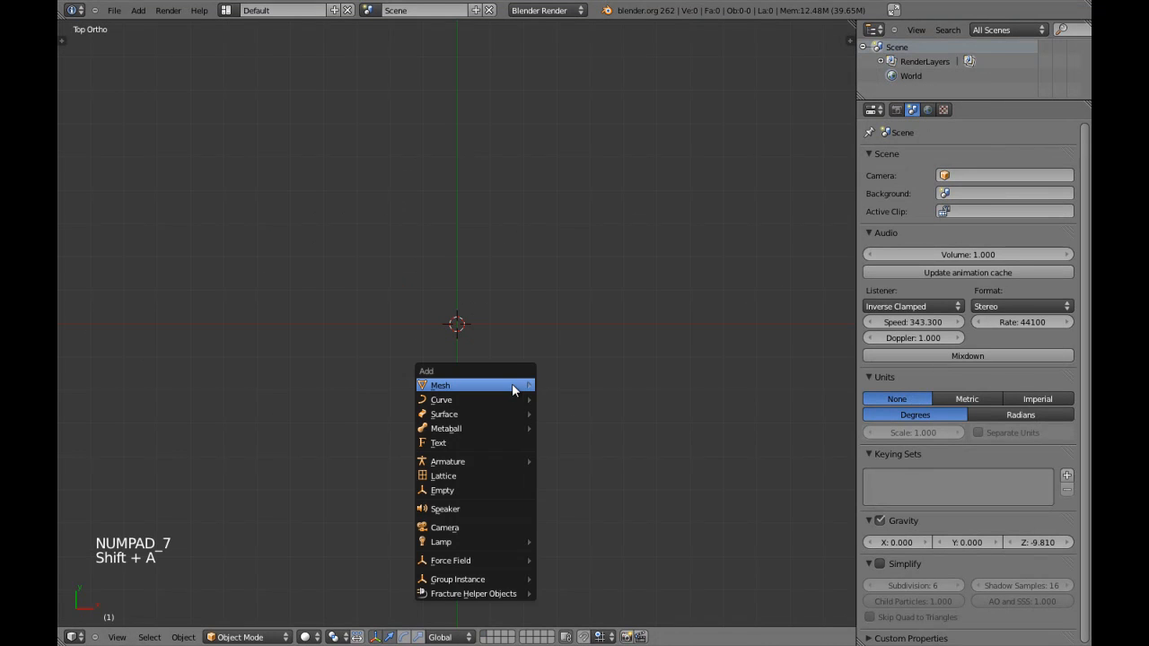
{"action": "mouse_move", "coordinate": [515, 385]}
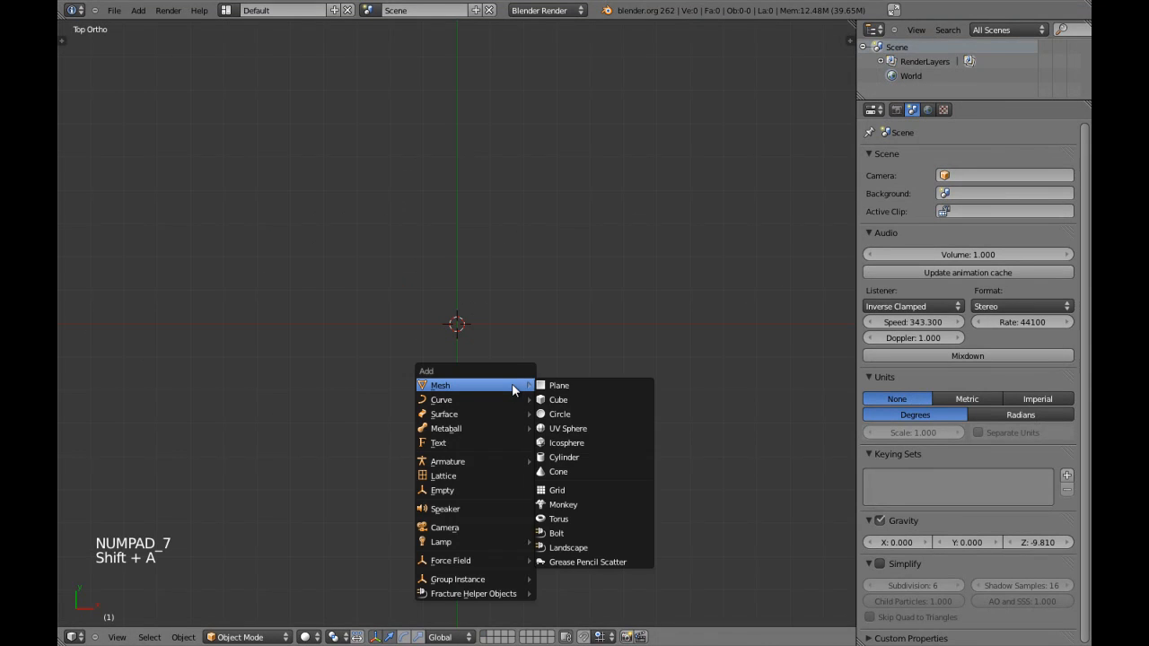
{"action": "left_click", "coordinate": [562, 399]}
Step: Rotate the cube's mesh in Edit Mode by 90 degrees, and by another 45 degrees, in wireframe top view
{"action": "scroll", "coordinate": [476, 342], "scroll_direction": "up", "scroll_amount": 1}
{"action": "key", "text": "z"}
{"action": "key", "text": "Tab"}
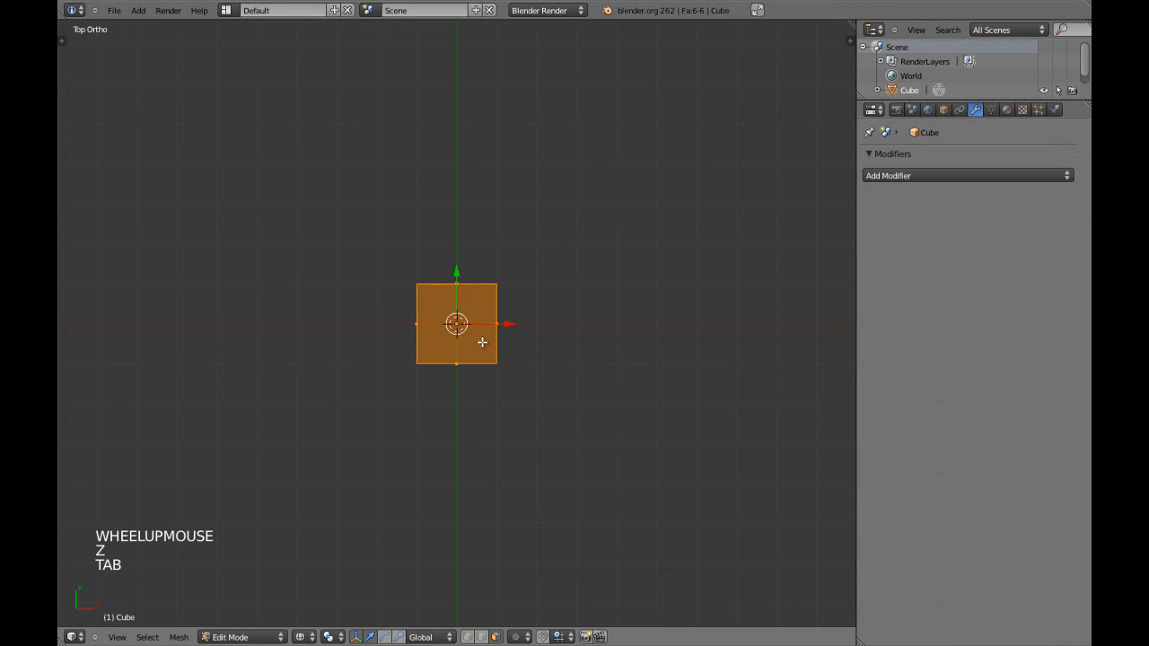
{"action": "type", "text": "r90"}
{"action": "key", "text": "Return"}
{"action": "type", "text": "r45"}
{"action": "key", "text": "Return"}
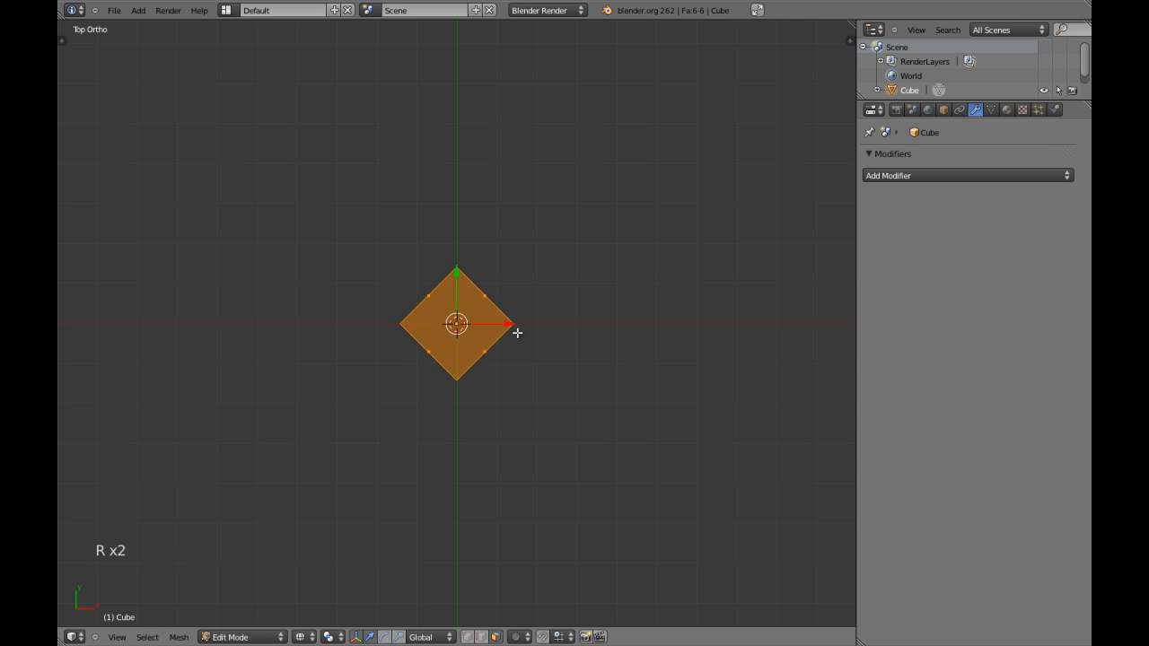
Step: Inspect the rotated cube in solid display from the front and top, and undo the rotations
{"action": "key", "text": "Tab"}
{"action": "key", "text": "z"}
{"action": "mouse_move", "coordinate": [469, 357]}
{"action": "middle_mouse_down"}
{"action": "mouse_move", "coordinate": [418, 354]}
{"action": "mouse_move", "coordinate": [442, 268]}
{"action": "mouse_move", "coordinate": [444, 350]}
{"action": "middle_mouse_up"}
{"action": "scroll", "coordinate": [443, 269], "scroll_direction": "up", "scroll_amount": 1}
{"action": "key", "text": "KP_1"}
{"action": "scroll", "coordinate": [462, 331], "scroll_direction": "up", "scroll_amount": 2}
{"action": "key", "text": "KP_7"}
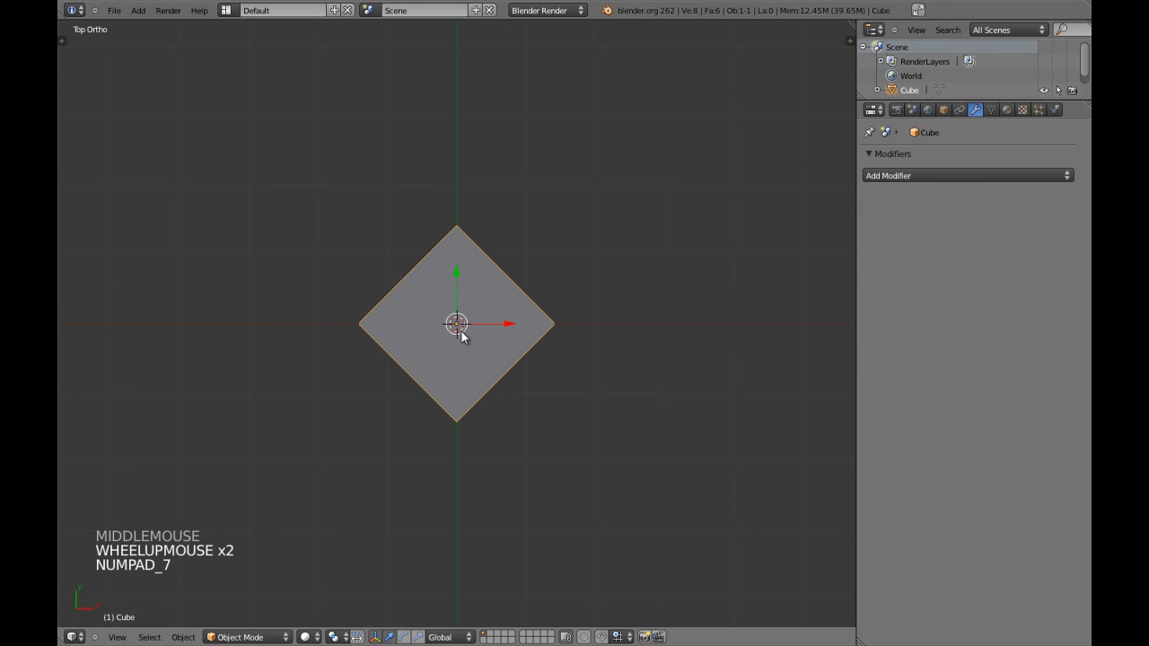
{"action": "key", "text": "Tab"}
{"action": "key", "text": "ctrl+z"}
{"action": "key", "text": "ctrl+z"}
{"action": "key", "text": "ctrl+z"}
Step: Deselect the cube's mesh in Edit Mode and cut a centred vertical edge loop across its front and top faces
{"action": "key", "text": "Tab"}
{"action": "key", "text": "KP_1"}
{"action": "scroll", "coordinate": [461, 332], "scroll_direction": "up", "scroll_amount": 3}
{"action": "key", "text": "Tab"}
{"action": "middle_click_drag", "start_coordinate": [459, 330], "coordinate": [471, 314]}
{"action": "key", "text": "a"}
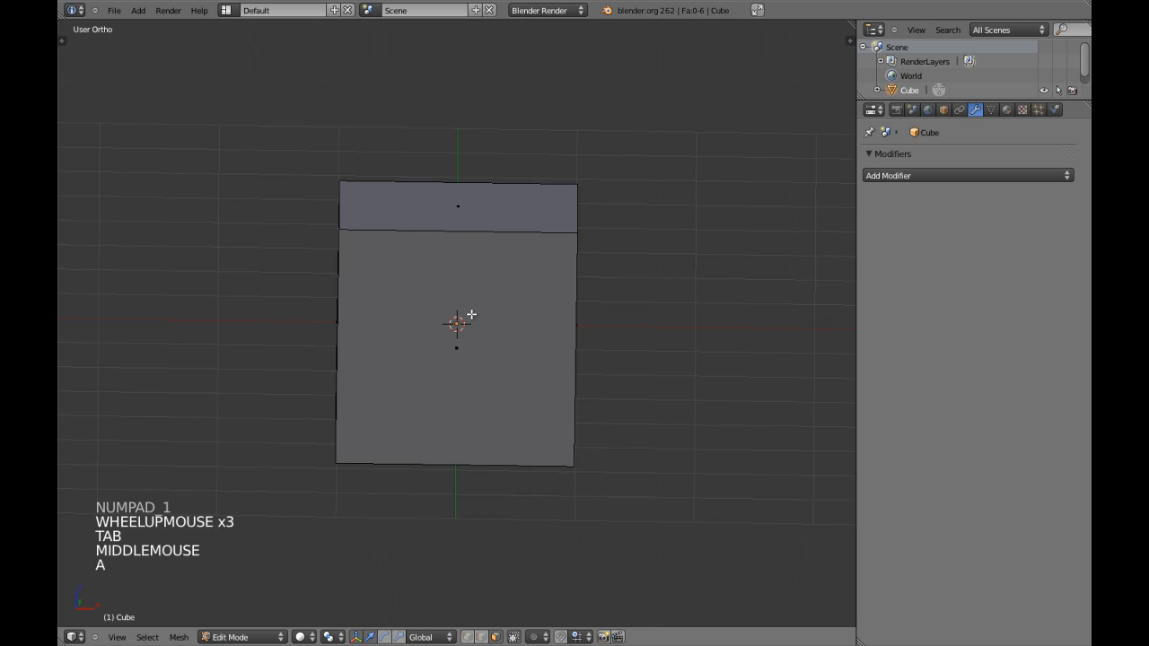
{"action": "key", "text": "ctrl+r"}
{"action": "right_click", "coordinate": [475, 233]}
Step: Switch to face selection, box-select all faces of the cube's positive X half in wireframe, and delete them
{"action": "key", "text": "a"}
{"action": "key", "text": "ctrl+Tab"}
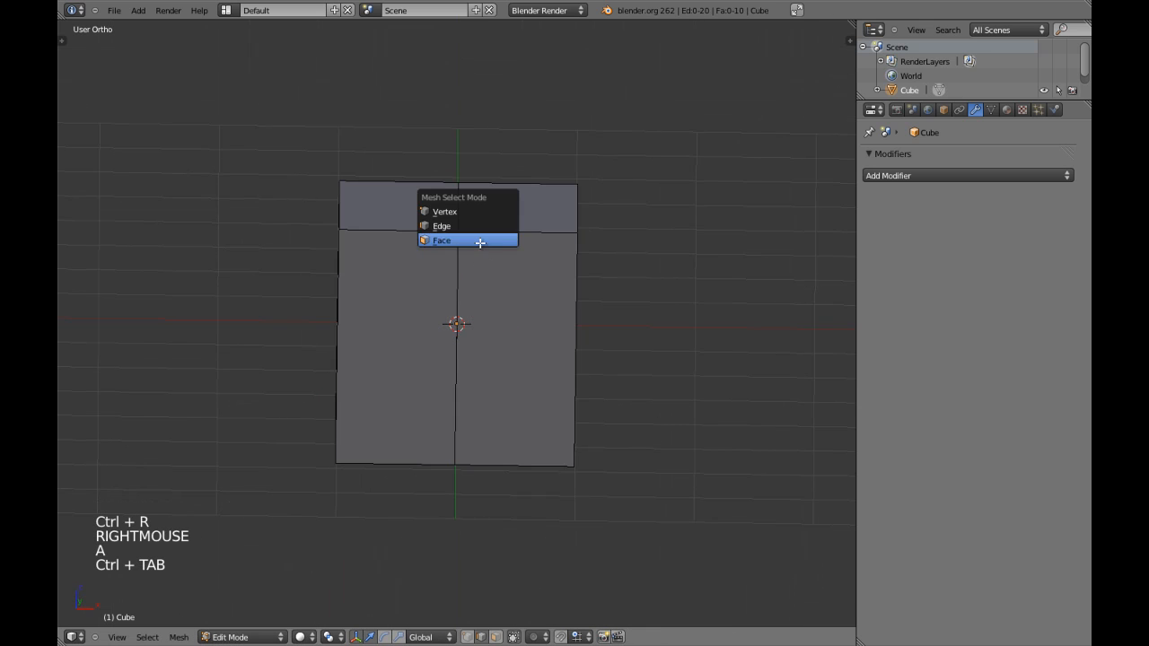
{"action": "left_click", "coordinate": [480, 240]}
{"action": "key", "text": "z"}
{"action": "key", "text": "b"}
{"action": "left_click_drag", "start_coordinate": [495, 152], "coordinate": [650, 488]}
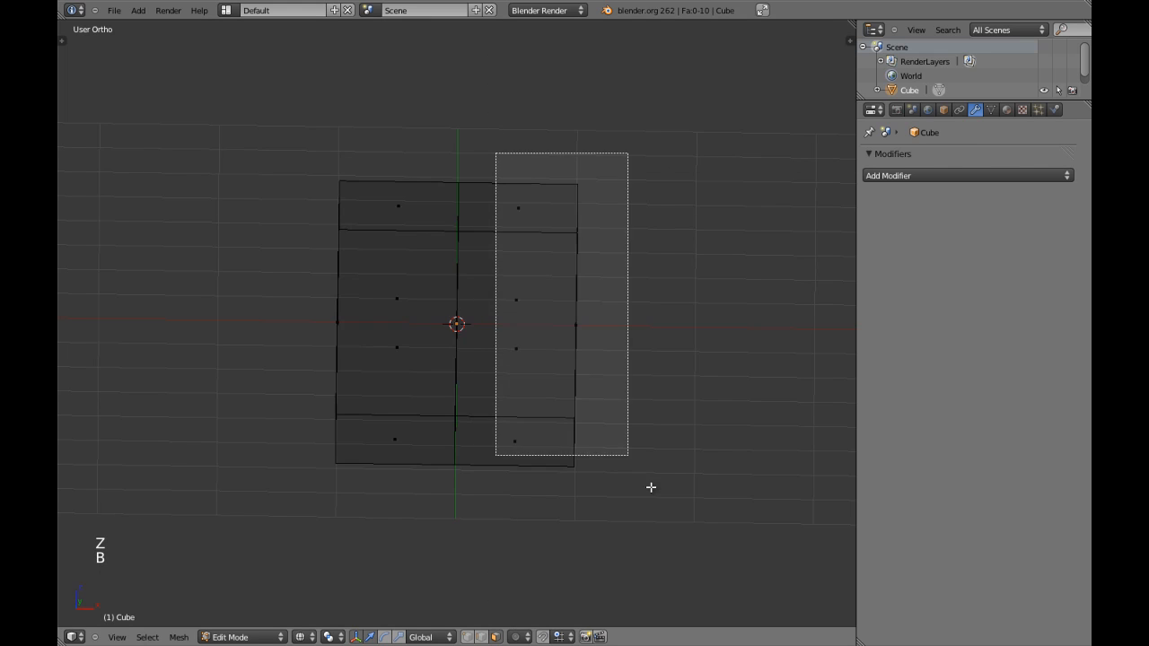
{"action": "key", "text": "z"}
{"action": "key", "text": "x"}
{"action": "left_click", "coordinate": [530, 308]}
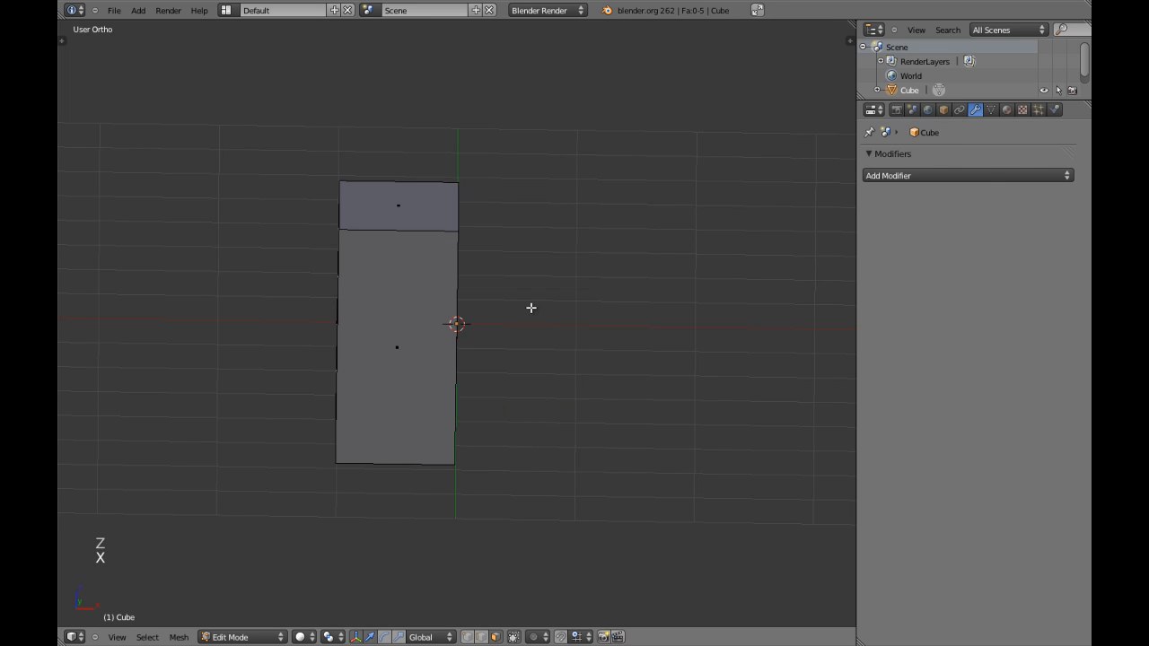
Step: Select all remaining faces of the half cube and frame them in perspective view
{"action": "key", "text": "a"}
{"action": "scroll", "coordinate": [531, 311], "scroll_direction": "down", "scroll_amount": 2}
{"action": "middle_click_drag", "start_coordinate": [531, 311], "coordinate": [496, 338]}
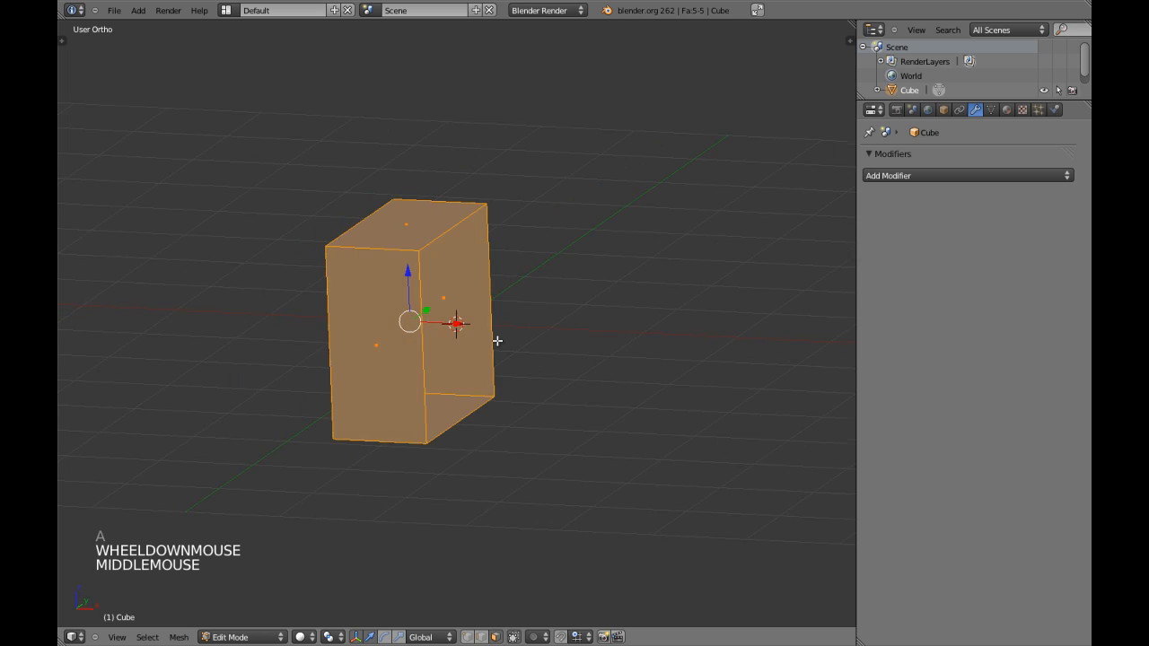
{"action": "key", "text": "KP_5"}
{"action": "key", "text": "KP_Decimal"}
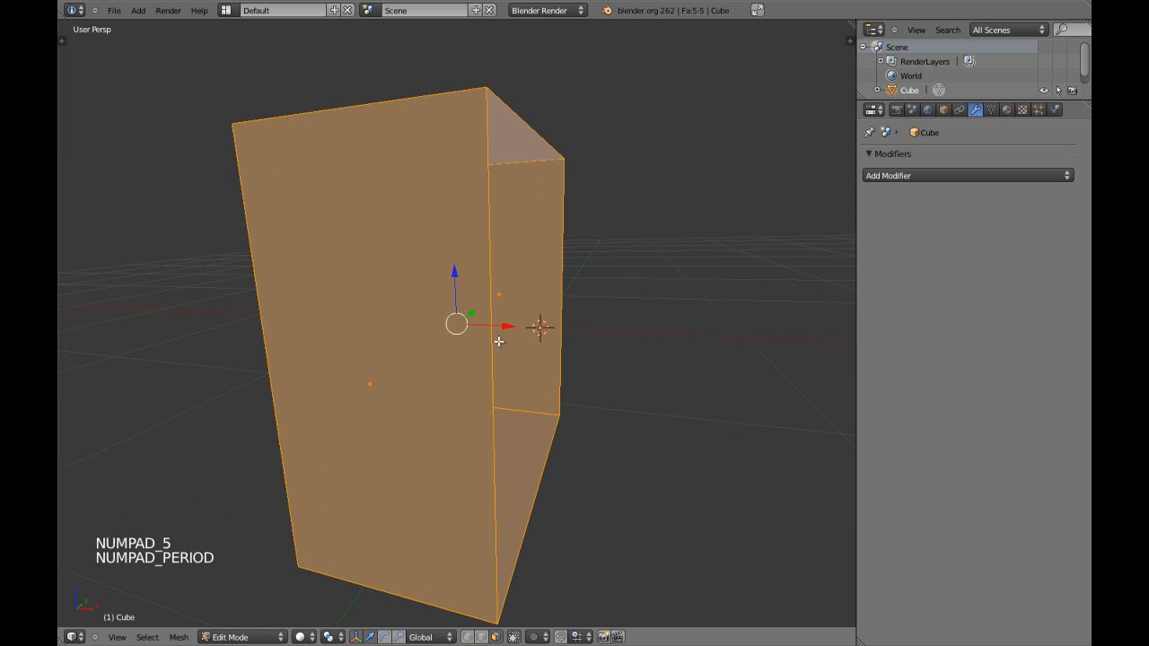
Step: Return to Object Mode and inspect the open half cube in wireframe and solid display
{"action": "scroll", "coordinate": [499, 341], "scroll_direction": "down", "scroll_amount": 3}
{"action": "middle_click_drag", "start_coordinate": [453, 346], "coordinate": [492, 348]}
{"action": "scroll", "coordinate": [485, 360], "scroll_direction": "down", "scroll_amount": 4}
{"action": "key", "text": "Tab"}
{"action": "key", "text": "z"}
{"action": "scroll", "coordinate": [482, 349], "scroll_direction": "up", "scroll_amount": 3}
{"action": "key", "text": "z"}
{"action": "scroll", "coordinate": [493, 348], "scroll_direction": "up", "scroll_amount": 3}
{"action": "scroll", "coordinate": [492, 348], "scroll_direction": "down", "scroll_amount": 3}
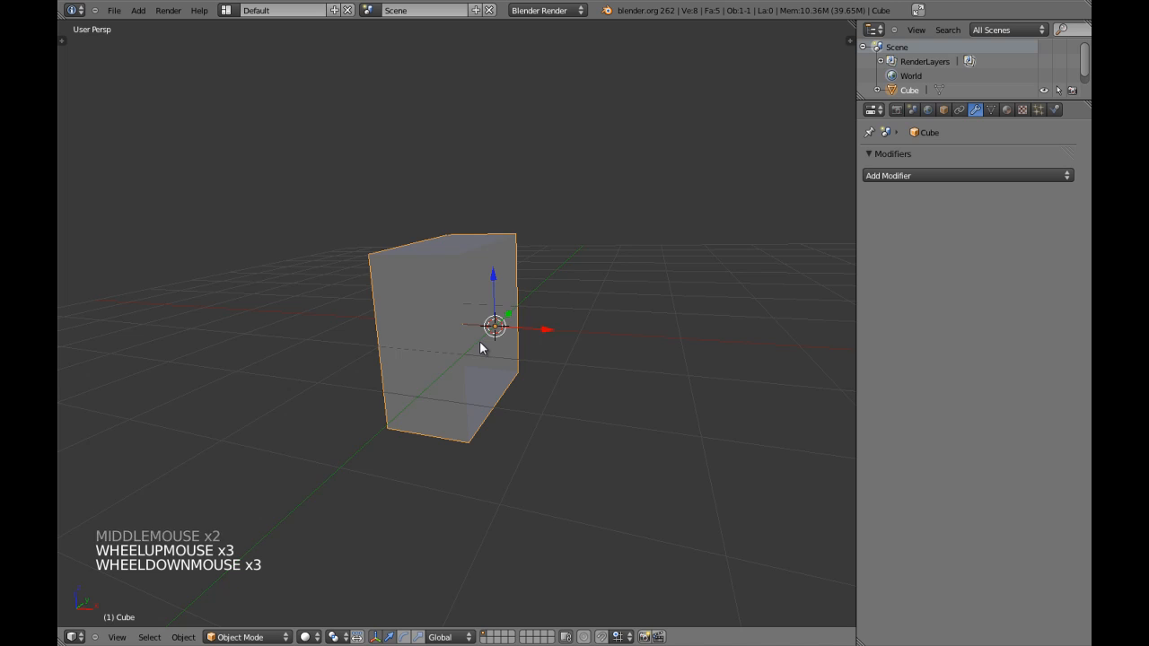
Step: Bring up the Set Origin options for the half cube in top orthographic view, dismiss them, and view its open side in solid display
{"action": "key", "text": "KP_7"}
{"action": "key", "text": "KP_5"}
{"action": "key", "text": "z"}
{"action": "scroll", "coordinate": [479, 346], "scroll_direction": "up", "scroll_amount": 3}
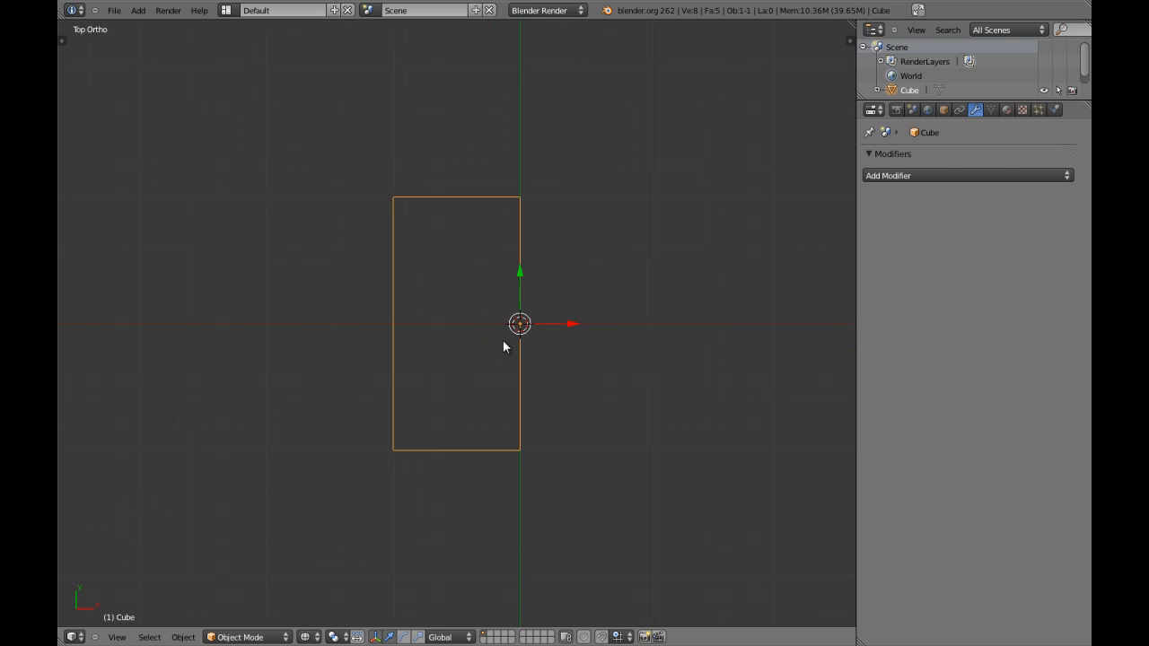
{"action": "key", "text": "ctrl+alt+shift+c"}
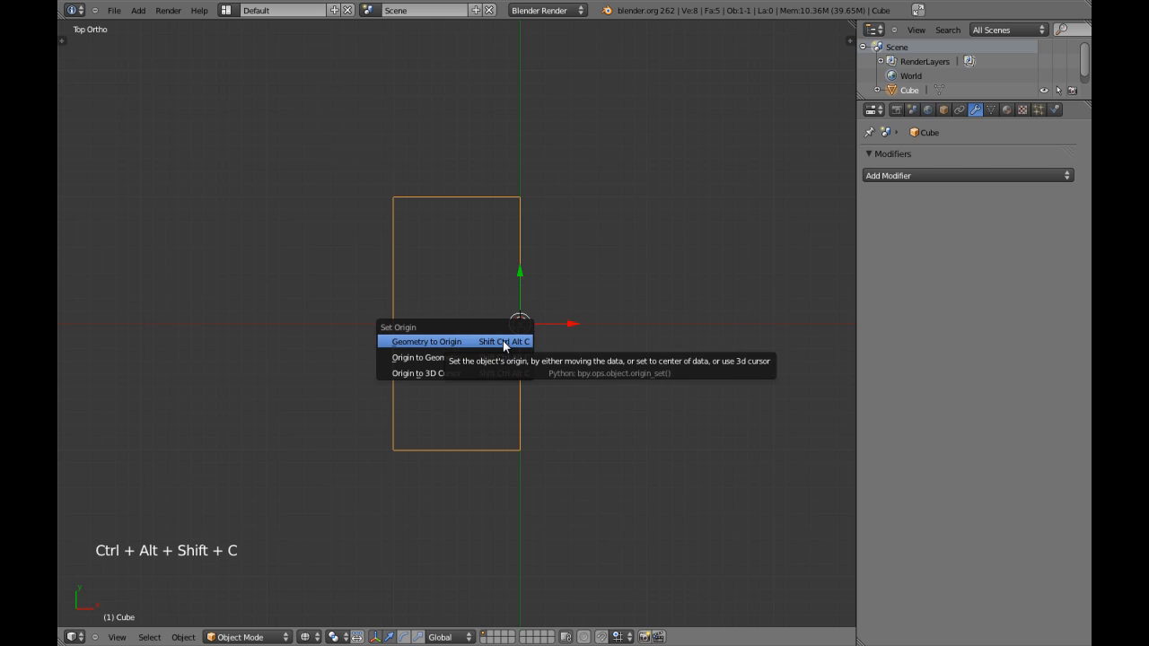
{"action": "key", "text": "z"}
{"action": "mouse_move", "coordinate": [441, 400]}
{"action": "middle_mouse_down"}
{"action": "mouse_move", "coordinate": [448, 338]}
{"action": "mouse_move", "coordinate": [439, 423]}
{"action": "middle_mouse_up"}
{"action": "scroll", "coordinate": [460, 341], "scroll_direction": "down", "scroll_amount": 3}
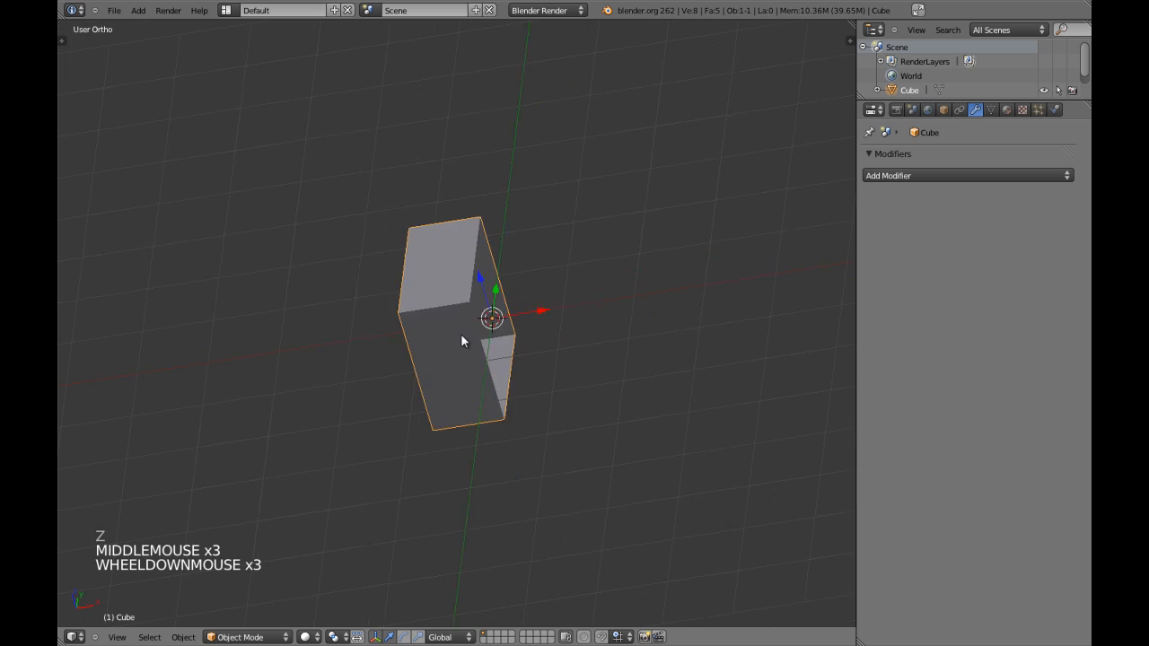
Step: Frame the half cube in perspective view, add a Mirror modifier to it, and inspect the result
{"action": "middle_click_drag", "start_coordinate": [460, 337], "coordinate": [512, 221]}
{"action": "key", "text": "KP_1"}
{"action": "middle_click_drag", "start_coordinate": [632, 278], "coordinate": [525, 382]}
{"action": "key", "text": "KP_5"}
{"action": "key", "text": "KP_Decimal"}
{"action": "scroll", "coordinate": [489, 310], "scroll_direction": "down", "scroll_amount": 4}
{"action": "key", "text": "a"}
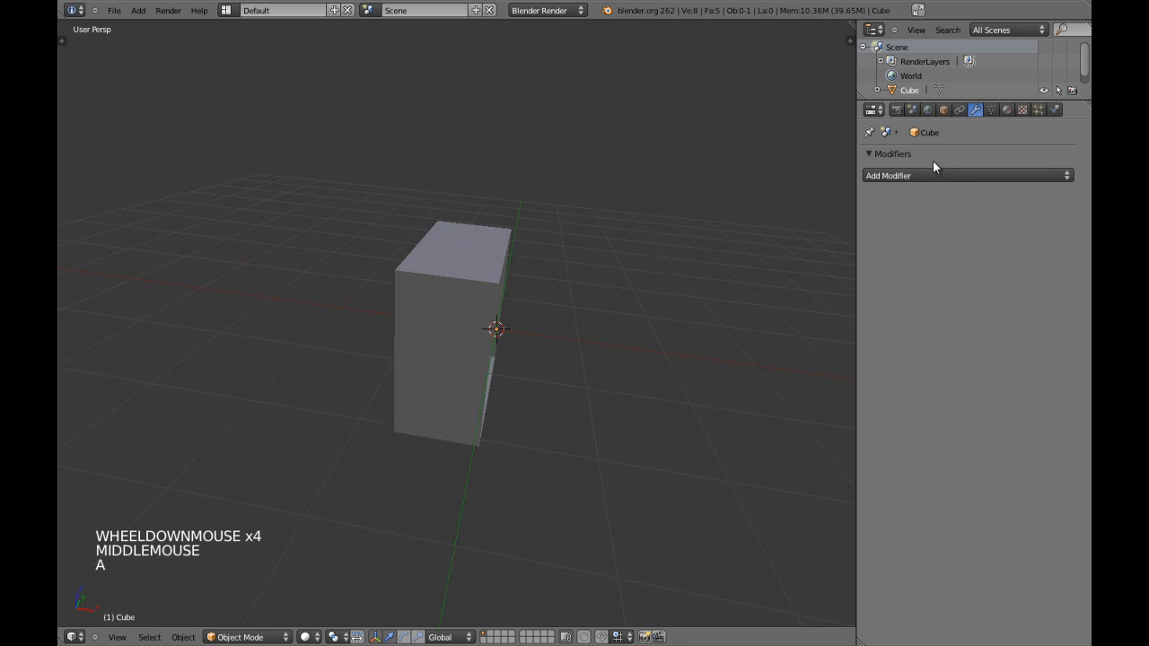
{"action": "left_click", "coordinate": [932, 174]}
{"action": "left_click", "coordinate": [738, 310]}
{"action": "middle_click_drag", "start_coordinate": [642, 318], "coordinate": [537, 303]}
{"action": "right_click", "coordinate": [599, 309]}
{"action": "key", "text": "a"}
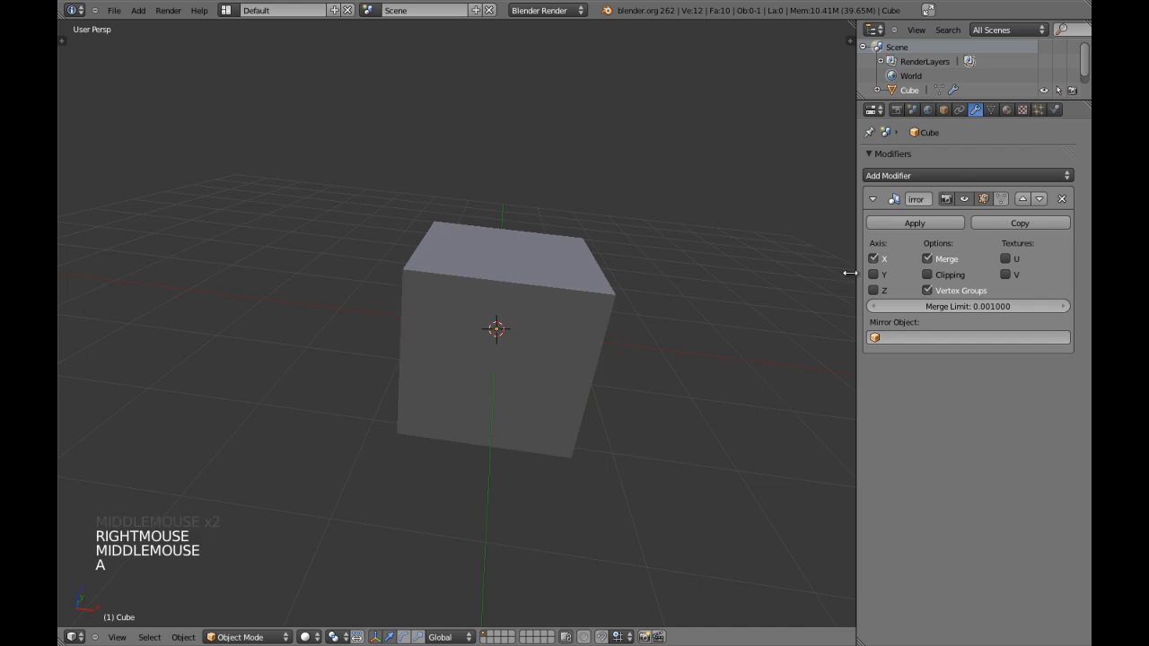
Step: Collapse the Mirror modifier's settings, enter Edit Mode, and switch to vertex selection with everything deselected
{"action": "left_click", "coordinate": [872, 198]}
{"action": "key", "text": "Tab"}
{"action": "key", "text": "a"}
{"action": "key", "text": "a"}
{"action": "key", "text": "ctrl+Tab"}
{"action": "left_click", "coordinate": [465, 250]}
Step: Select the mesh for editing and pick the upper front vertex on the mirror seam
{"action": "key", "text": "Tab"}
{"action": "mouse_move", "coordinate": [526, 333]}
{"action": "middle_mouse_down"}
{"action": "mouse_move", "coordinate": [478, 340]}
{"action": "mouse_move", "coordinate": [513, 332]}
{"action": "mouse_move", "coordinate": [538, 350]}
{"action": "middle_mouse_up"}
{"action": "right_click", "coordinate": [508, 329]}
{"action": "key", "text": "Tab"}
{"action": "scroll", "coordinate": [513, 333], "scroll_direction": "up", "scroll_amount": 3}
{"action": "scroll", "coordinate": [554, 341], "scroll_direction": "down", "scroll_amount": 2}
{"action": "middle_click_drag", "start_coordinate": [538, 350], "coordinate": [577, 317]}
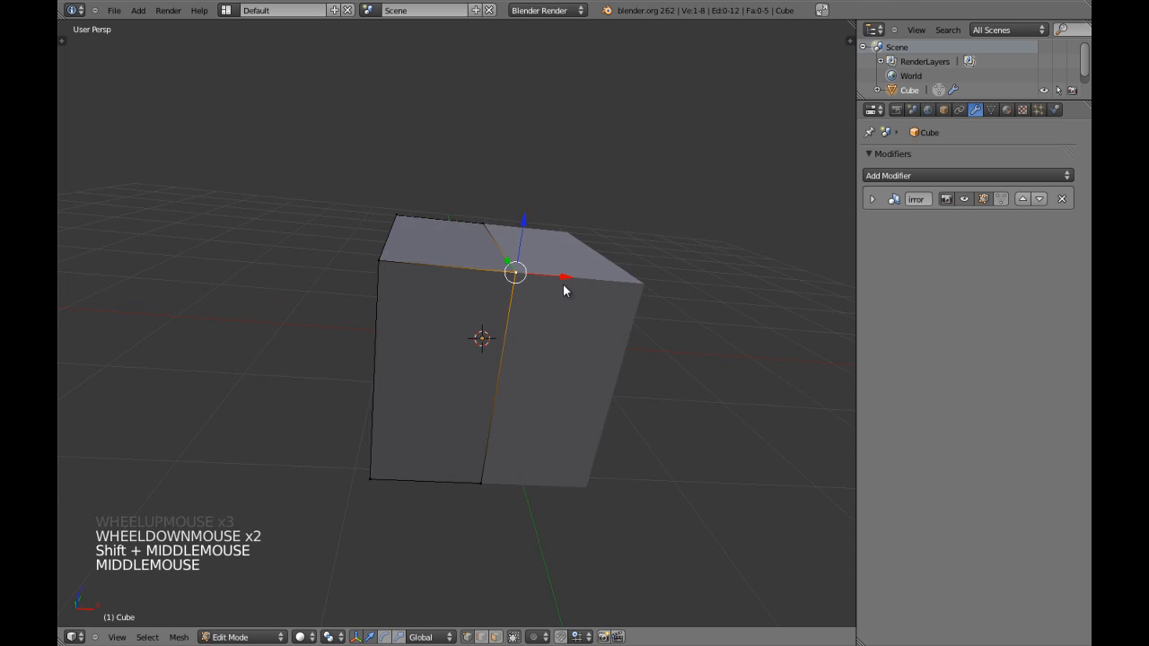
Step: Return to Object Mode and view the mirrored cube in front orthographic wireframe
{"action": "key", "text": "Tab"}
{"action": "scroll", "coordinate": [549, 307], "scroll_direction": "down", "scroll_amount": 4}
{"action": "key", "text": "KP_1"}
{"action": "key", "text": "KP_5"}
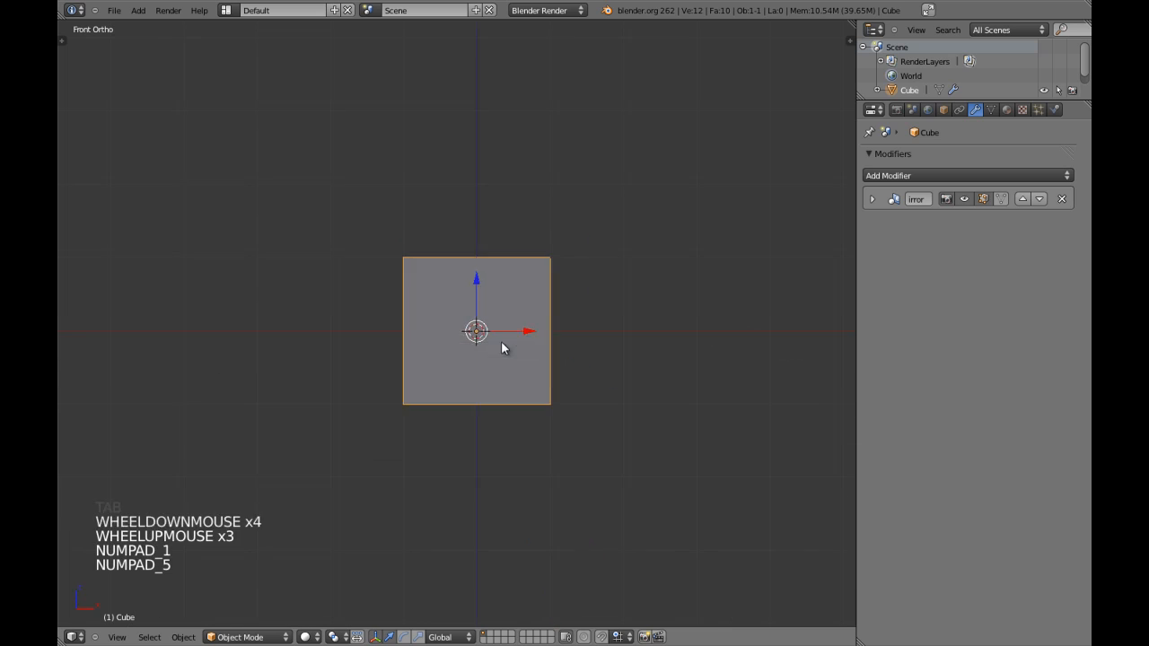
{"action": "key", "text": "z"}
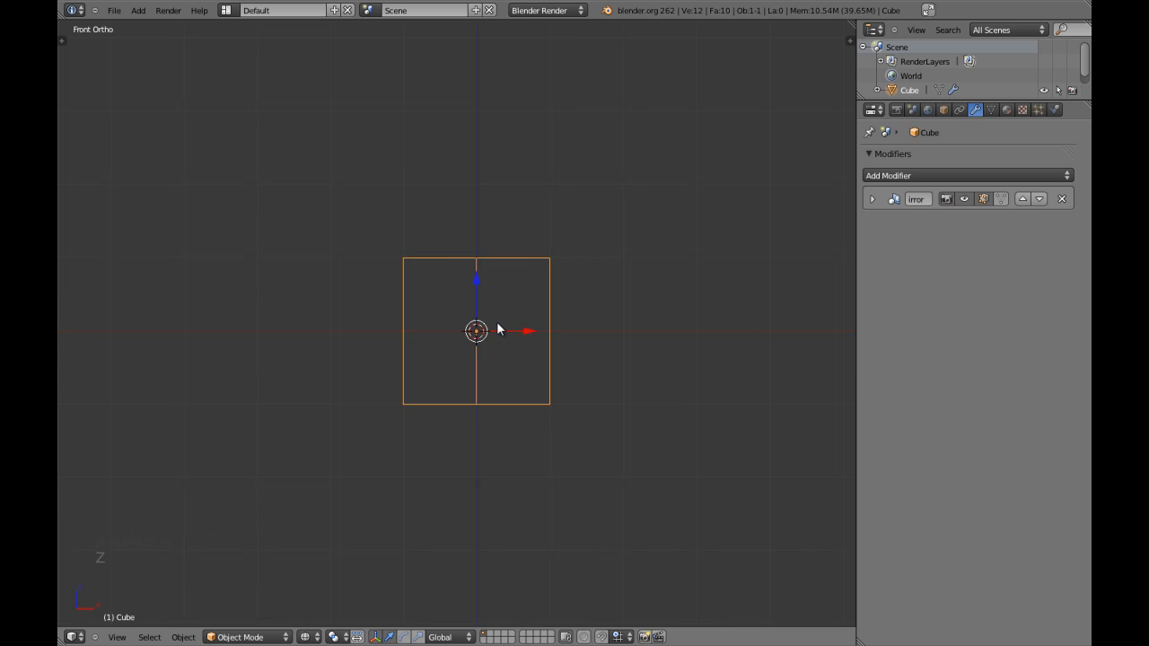
Step: Place the 3D cursor inside the cube's negative X half, set the origin to it, and inspect the mirrored mesh
{"action": "key", "text": "ctrl+alt+shift+c"}
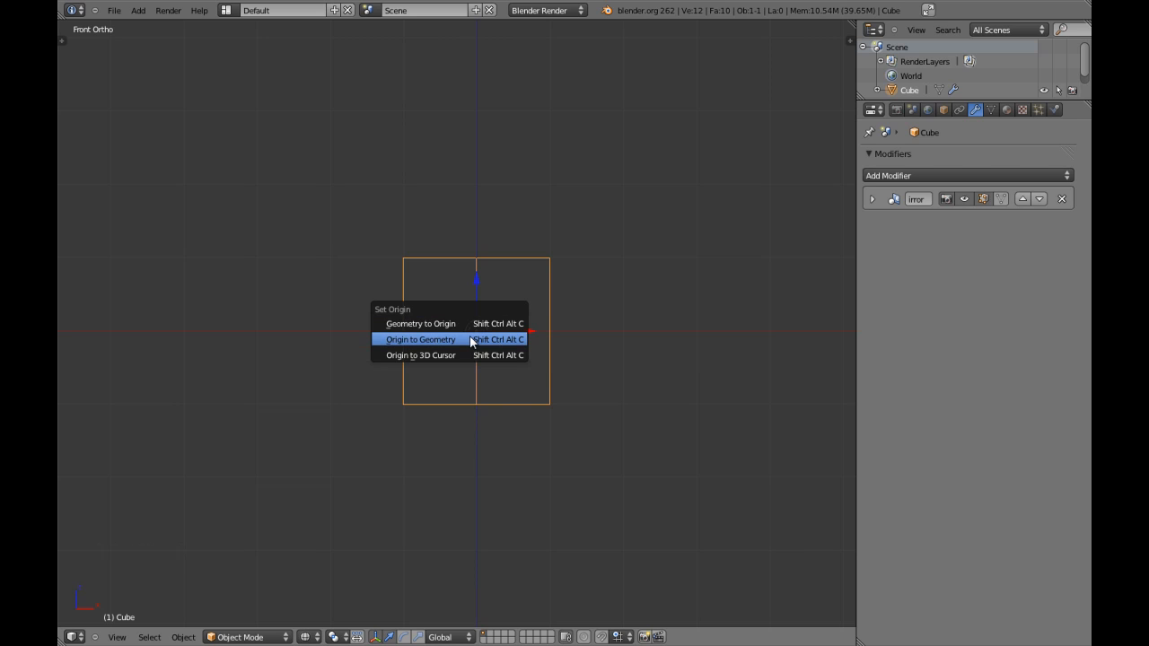
{"action": "left_click", "coordinate": [470, 341]}
{"action": "left_click", "coordinate": [428, 324]}
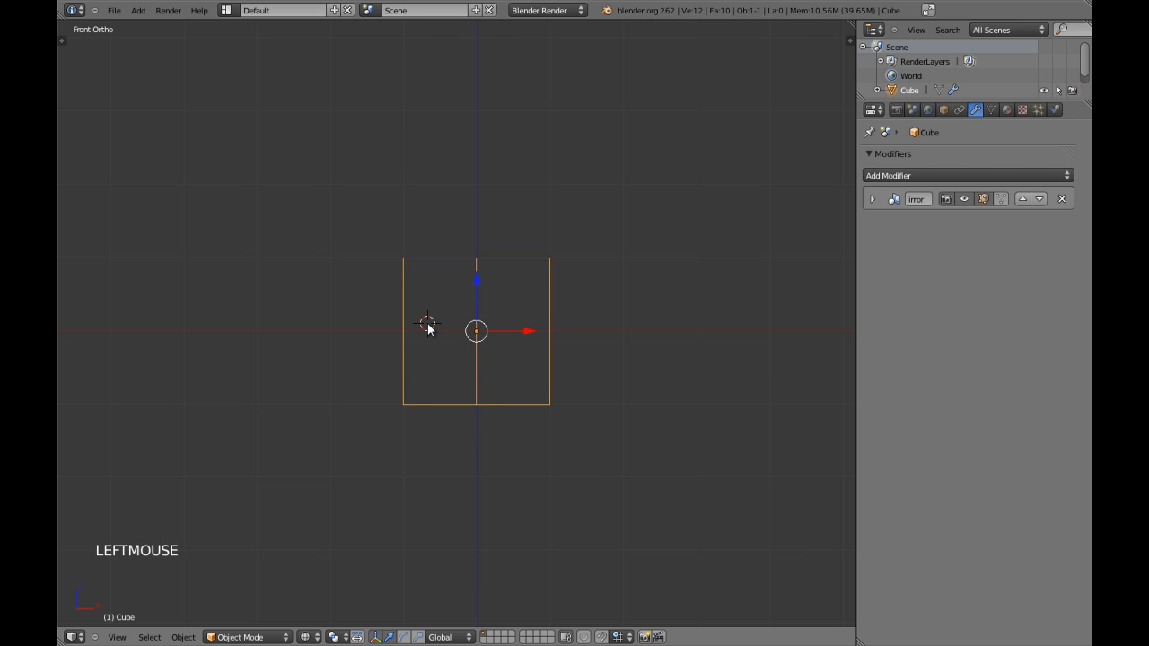
{"action": "key", "text": "ctrl+alt+shift+c"}
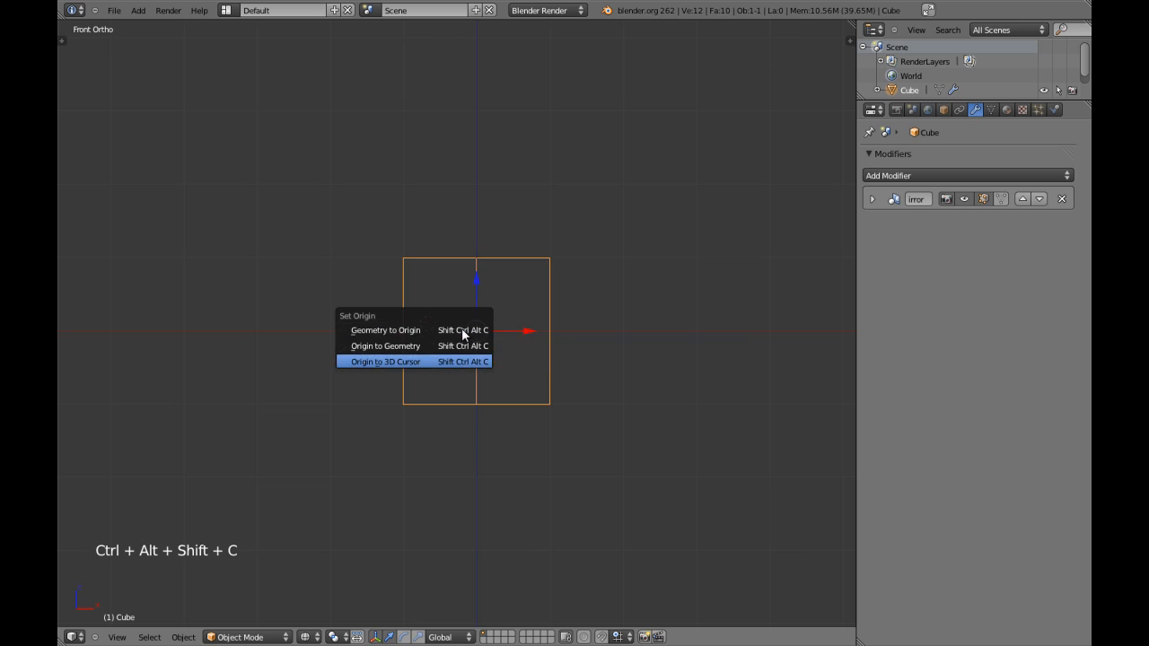
{"action": "left_click", "coordinate": [461, 359]}
{"action": "key", "text": "z"}
{"action": "middle_click_drag", "start_coordinate": [463, 334], "coordinate": [622, 279]}
{"action": "scroll", "coordinate": [437, 342], "scroll_direction": "up", "scroll_amount": 4}
{"action": "mouse_move", "coordinate": [436, 342]}
{"action": "middle_mouse_down"}
{"action": "mouse_move", "coordinate": [464, 356]}
{"action": "mouse_move", "coordinate": [374, 346]}
{"action": "mouse_move", "coordinate": [457, 335]}
{"action": "middle_mouse_up"}
{"action": "key", "text": "KP_1"}
Step: In front wireframe view, place the 3D cursor up and toward positive X from the origin, and set the origin to it
{"action": "key", "text": "z"}
{"action": "left_click", "coordinate": [440, 281]}
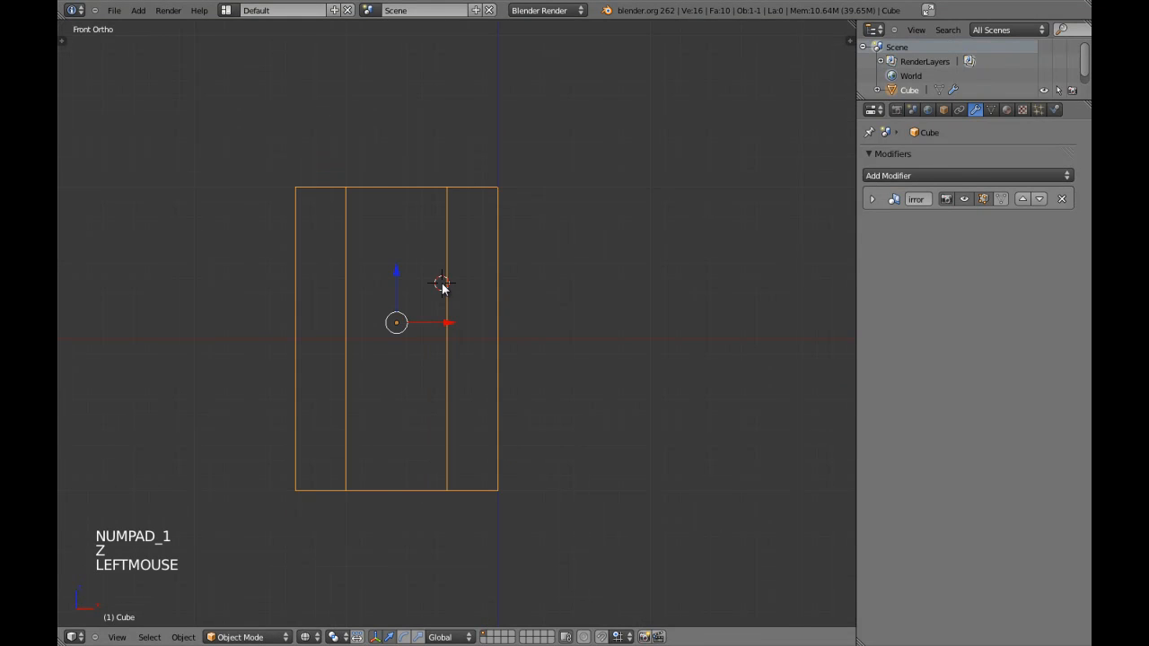
{"action": "key", "text": "ctrl+alt+shift+c"}
{"action": "left_click", "coordinate": [441, 282]}
{"action": "key", "text": "z"}
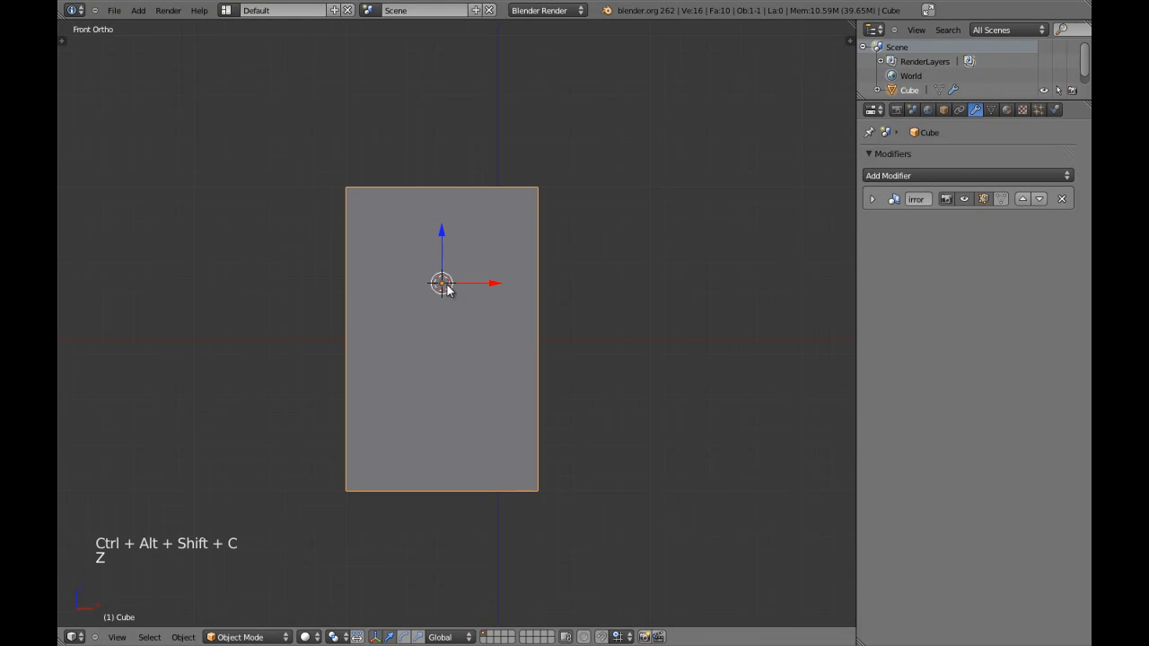
Step: Switch the Mirror modifier's axis from X to Y and inspect the mesh in wireframe
{"action": "left_click", "coordinate": [872, 200]}
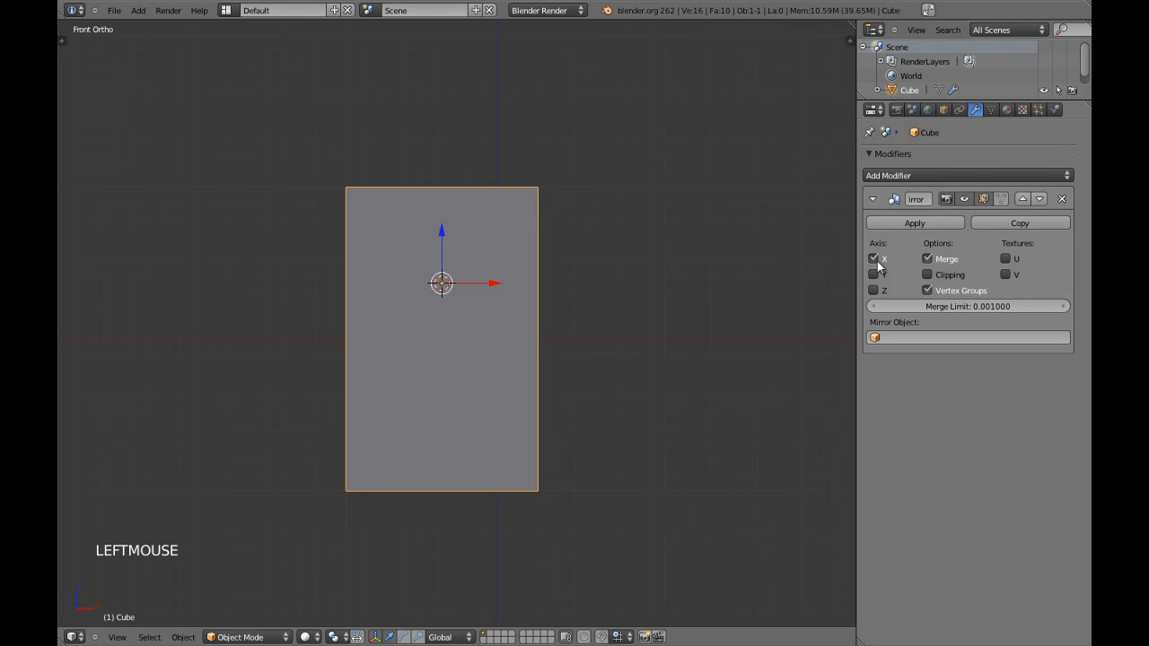
{"action": "left_click", "coordinate": [874, 259]}
{"action": "middle_click_drag", "start_coordinate": [818, 279], "coordinate": [541, 328]}
{"action": "key", "text": "z"}
{"action": "scroll", "coordinate": [568, 311], "scroll_direction": "down", "scroll_amount": 4}
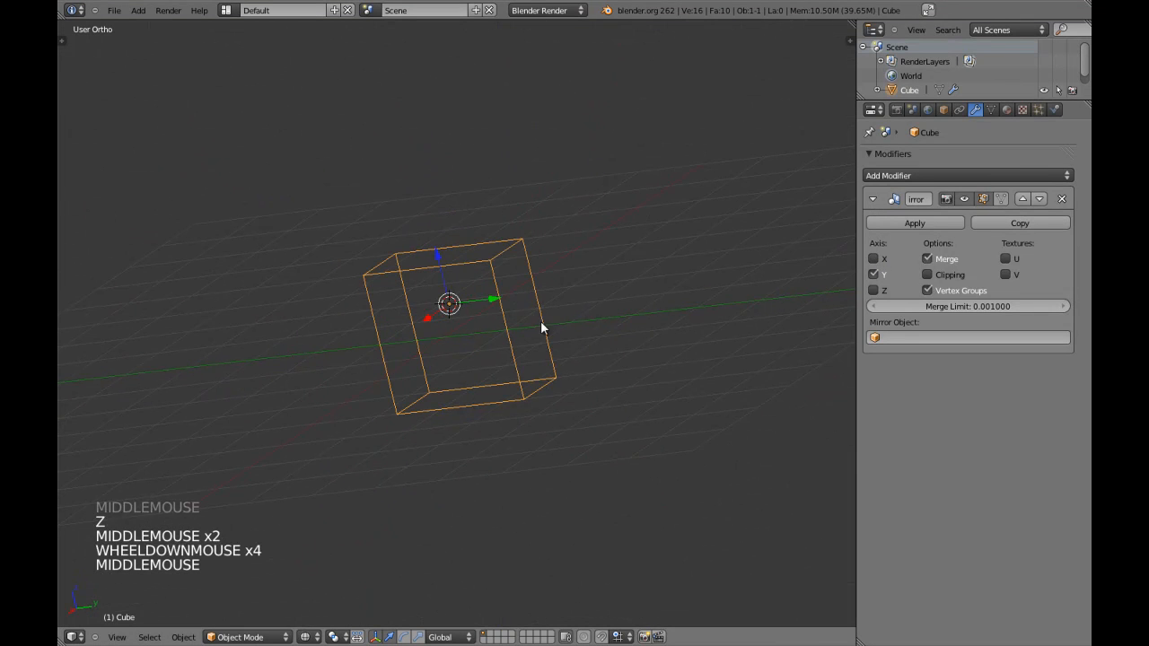
Step: Switch the Mirror modifier's axis from Y to Z and compare the mesh in solid and wireframe display
{"action": "left_click", "coordinate": [875, 280]}
{"action": "left_click", "coordinate": [873, 290]}
{"action": "key", "text": "z"}
{"action": "key", "text": "z"}
{"action": "mouse_move", "coordinate": [505, 295]}
{"action": "middle_mouse_down"}
{"action": "mouse_move", "coordinate": [421, 296]}
{"action": "mouse_move", "coordinate": [466, 313]}
{"action": "mouse_move", "coordinate": [336, 351]}
{"action": "mouse_move", "coordinate": [472, 351]}
{"action": "mouse_move", "coordinate": [426, 364]}
{"action": "mouse_move", "coordinate": [491, 328]}
{"action": "middle_mouse_up"}
{"action": "key", "text": "z"}
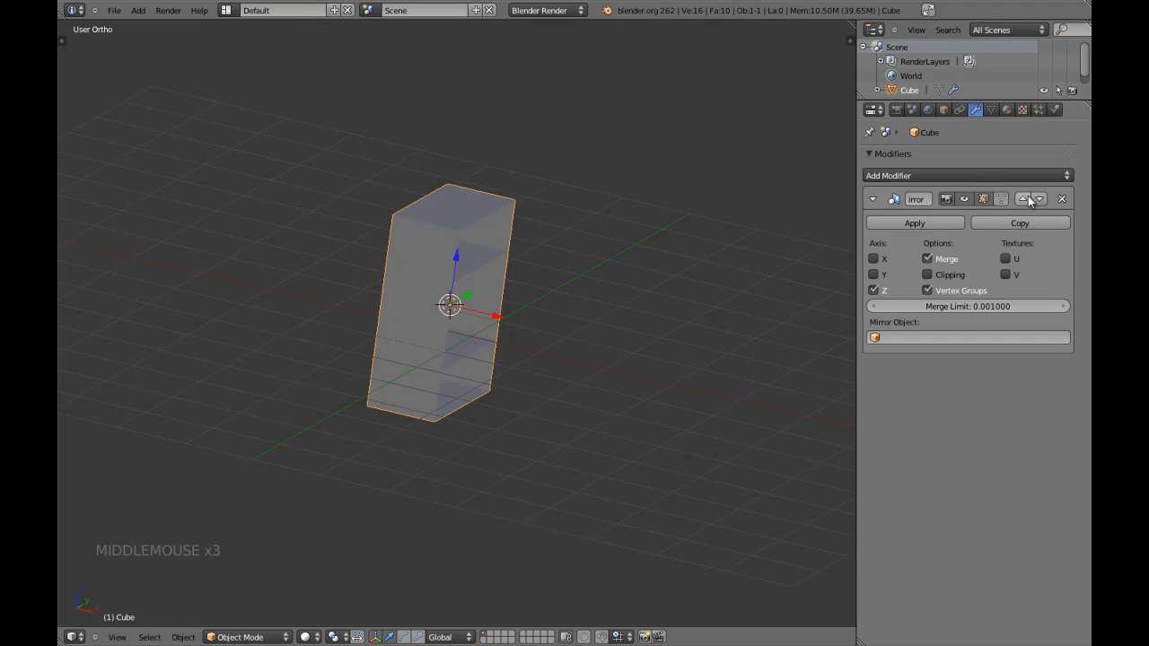
{"action": "key", "text": "z"}
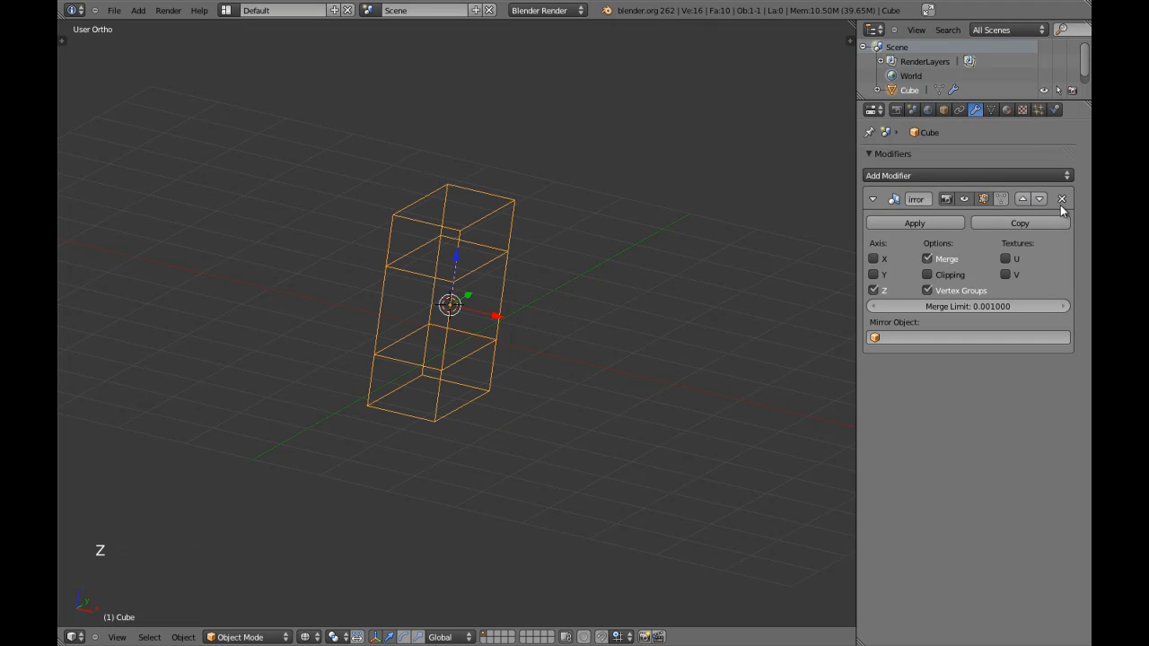
Step: Turn off the Mirror modifier's viewport display and enter Edit Mode on the half cube with nothing selected
{"action": "left_click", "coordinate": [962, 201]}
{"action": "key", "text": "KP_7"}
{"action": "key", "text": "Tab"}
{"action": "key", "text": "a"}
{"action": "key", "text": "a"}
Step: Select the edge loop around the half cube's open side and frame it in perspective view
{"action": "mouse_move", "coordinate": [520, 409]}
{"action": "middle_mouse_down"}
{"action": "mouse_move", "coordinate": [434, 364]}
{"action": "mouse_move", "coordinate": [448, 291]}
{"action": "middle_mouse_up"}
{"action": "key", "text": "z"}
{"action": "key", "text": "z"}
{"action": "middle_click_drag", "start_coordinate": [488, 395], "coordinate": [505, 368]}
{"action": "key", "text": "z"}
{"action": "key", "text": "z"}
{"action": "middle_click_drag", "start_coordinate": [407, 373], "coordinate": [458, 367]}
{"action": "right_click", "coordinate": [467, 333], "text": "alt+shift"}
{"action": "key", "text": "z"}
{"action": "key", "text": "KP_5"}
{"action": "key", "text": "KP_Decimal"}
{"action": "scroll", "coordinate": [440, 372], "scroll_direction": "down", "scroll_amount": 3}
{"action": "key", "text": "z"}
{"action": "key", "text": "z"}
Step: Snap the 3D cursor to the selected open-side edge loop and check it from the front
{"action": "key", "text": "shift+s"}
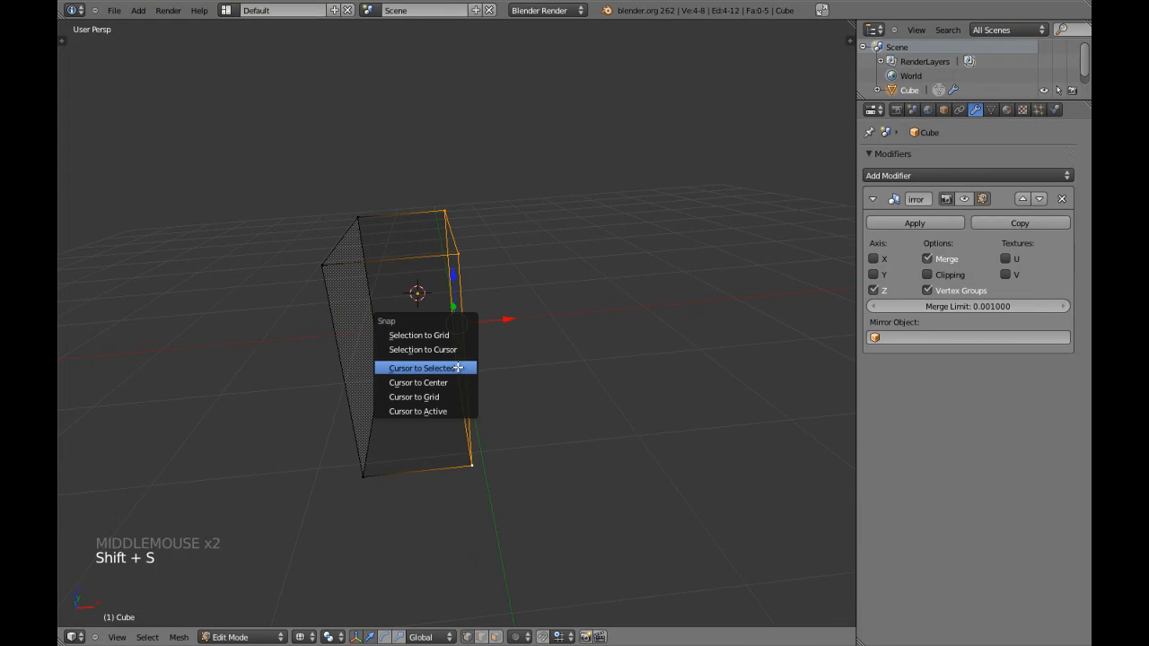
{"action": "key", "text": "z"}
{"action": "mouse_move", "coordinate": [496, 282]}
{"action": "middle_mouse_down"}
{"action": "mouse_move", "coordinate": [422, 283]}
{"action": "mouse_move", "coordinate": [460, 311]}
{"action": "mouse_move", "coordinate": [487, 308]}
{"action": "middle_mouse_up"}
{"action": "key", "text": "shift+s"}
{"action": "left_click", "coordinate": [408, 289]}
{"action": "key", "text": "z"}
{"action": "key", "text": "shift+s"}
{"action": "key", "text": "z"}
{"action": "key", "text": "KP_1"}
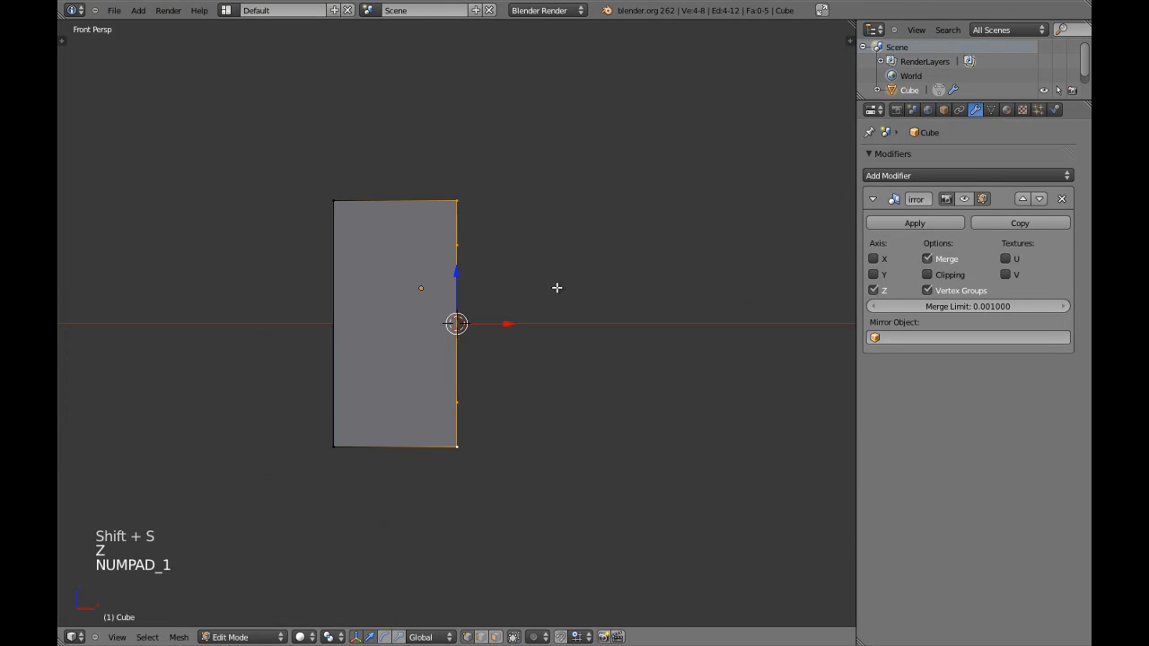
Step: Return to Object Mode and set the half cube's origin to the 3D cursor
{"action": "key", "text": "Tab"}
{"action": "key", "text": "KP_5"}
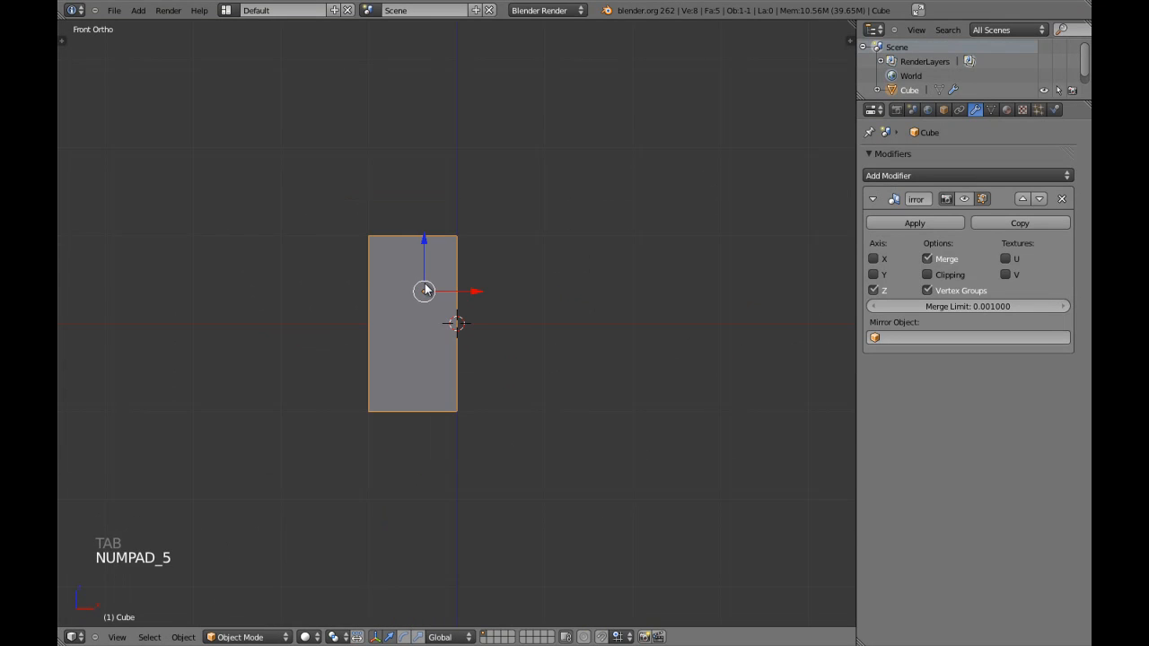
{"action": "key", "text": "ctrl+alt+shift+c"}
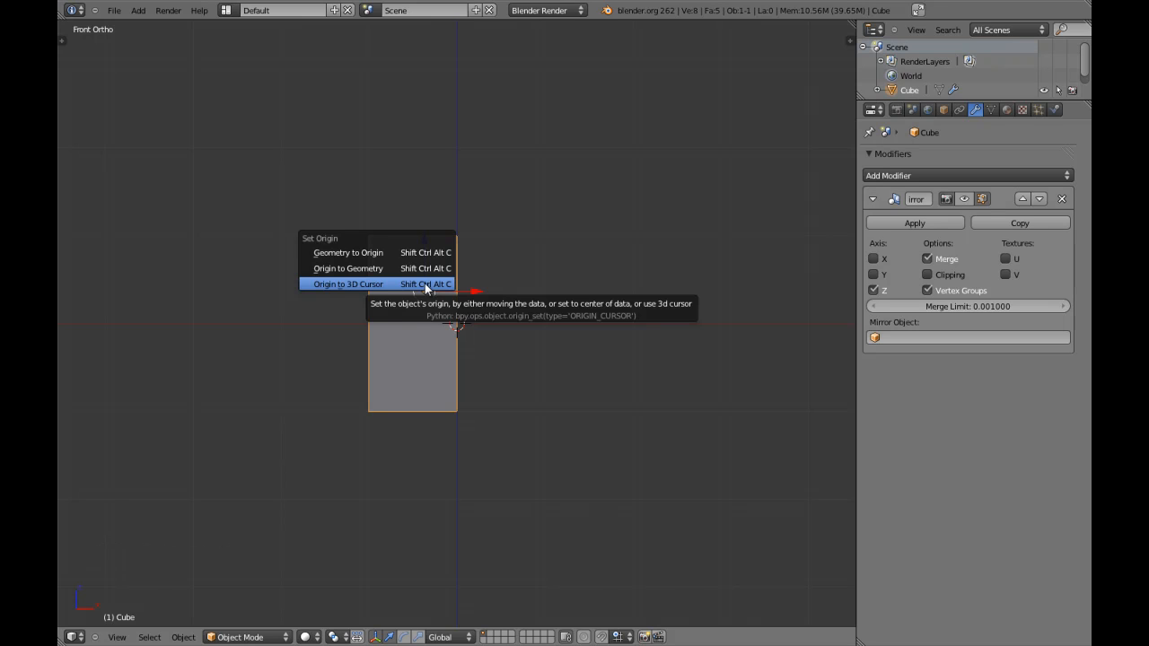
{"action": "left_click", "coordinate": [425, 284]}
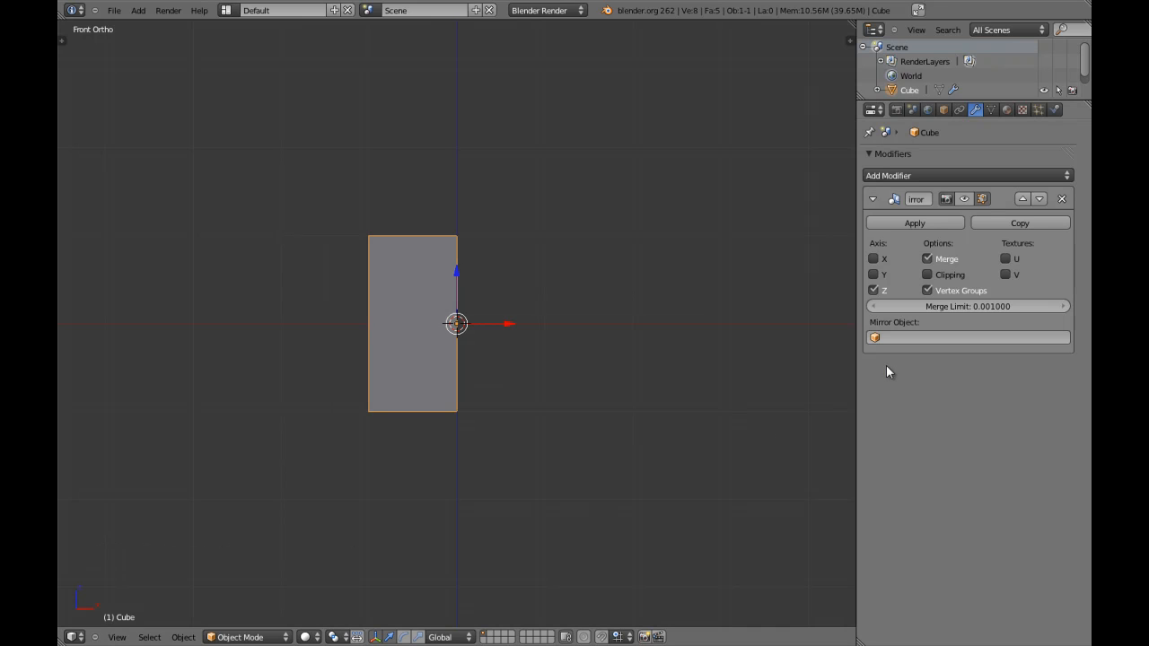
{"action": "key", "text": "z"}
{"action": "middle_click_drag", "start_coordinate": [524, 305], "coordinate": [485, 346]}
{"action": "key", "text": "z"}
Step: Switch the Mirror modifier's axis from Z back to X
{"action": "left_click", "coordinate": [873, 285]}
{"action": "left_click", "coordinate": [873, 288]}
{"action": "left_click", "coordinate": [873, 275]}
{"action": "key", "text": "z"}
{"action": "key", "text": "z"}
Step: Turn the Mirror modifier's display back on and inspect the mirrored cube in top orthographic wireframe
{"action": "left_click", "coordinate": [951, 215]}
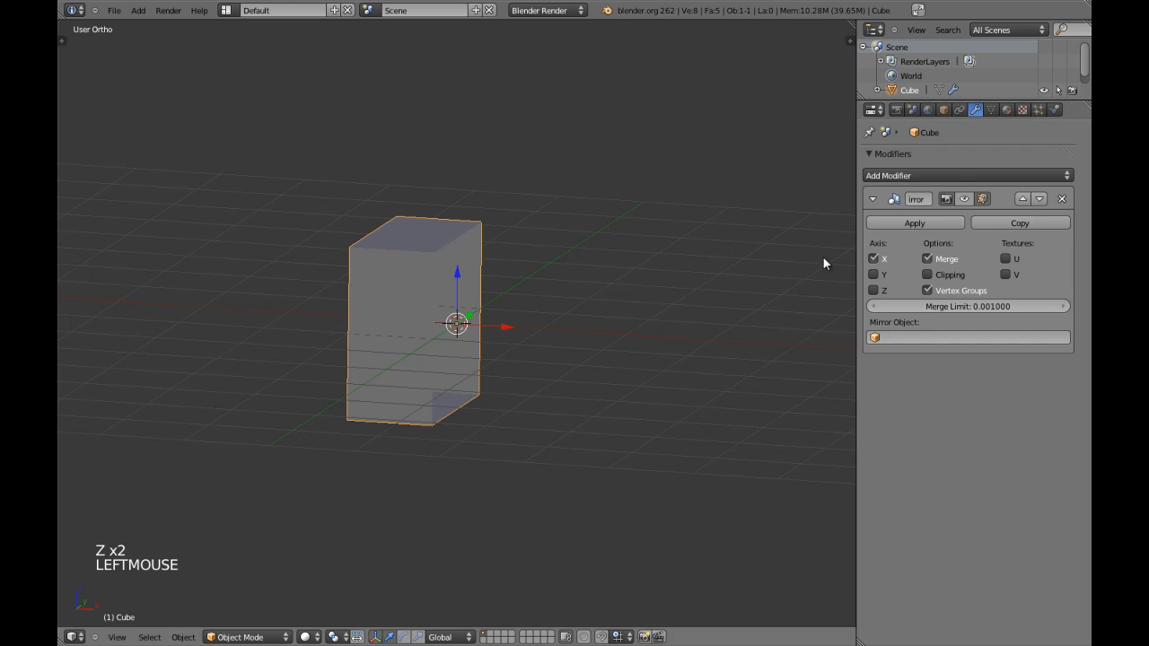
{"action": "left_click", "coordinate": [983, 198]}
{"action": "key", "text": "z"}
{"action": "middle_click", "coordinate": [470, 287]}
{"action": "scroll", "coordinate": [467, 290], "scroll_direction": "down", "scroll_amount": 4}
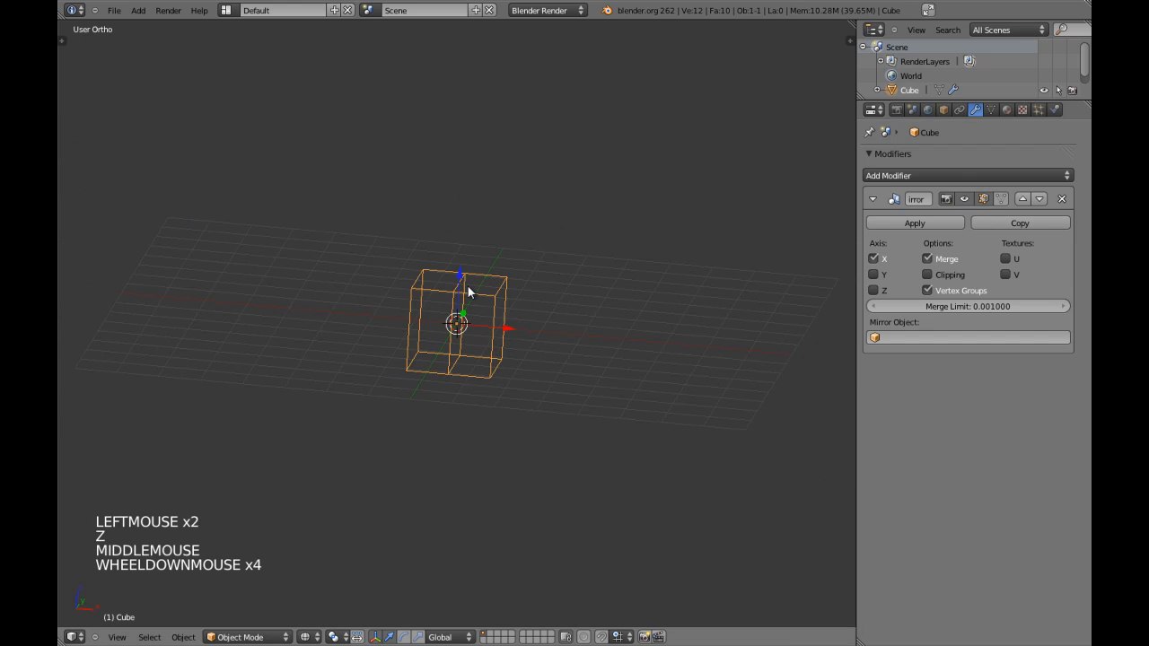
{"action": "key", "text": "KP_7"}
{"action": "scroll", "coordinate": [467, 332], "scroll_direction": "up", "scroll_amount": 4}
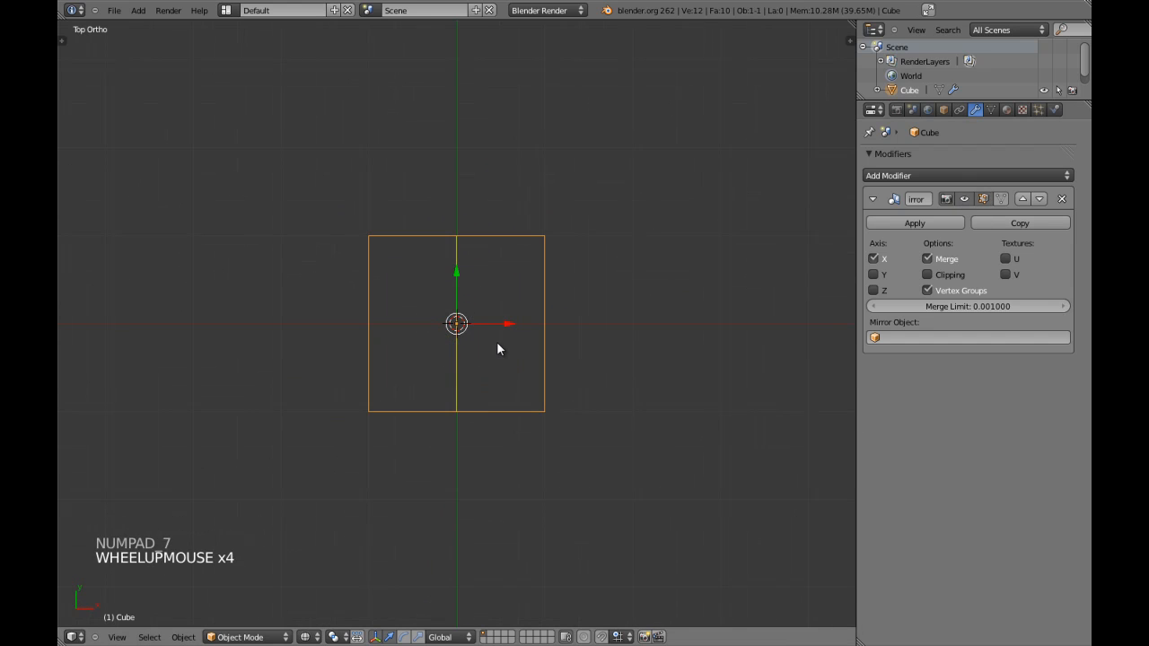
Step: Try rotating the entire half mesh in Edit Mode from the top view and cancel the rotation
{"action": "key", "text": "Tab"}
{"action": "key", "text": "a"}
{"action": "key", "text": "a"}
{"action": "key", "text": "a"}
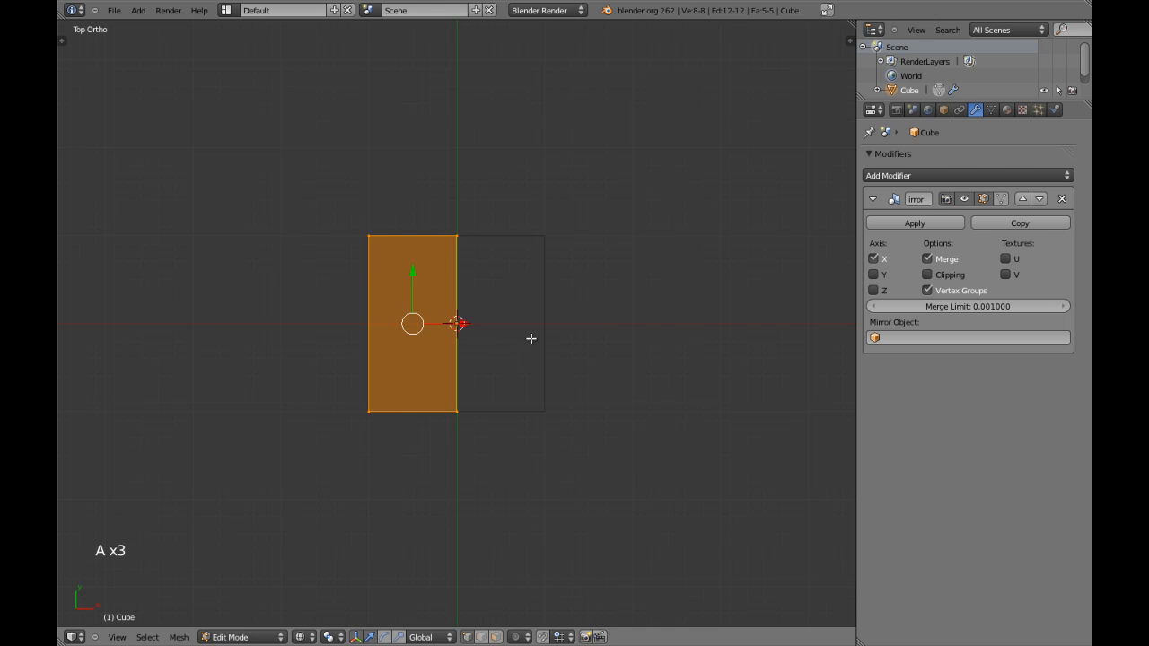
{"action": "key", "text": "r"}
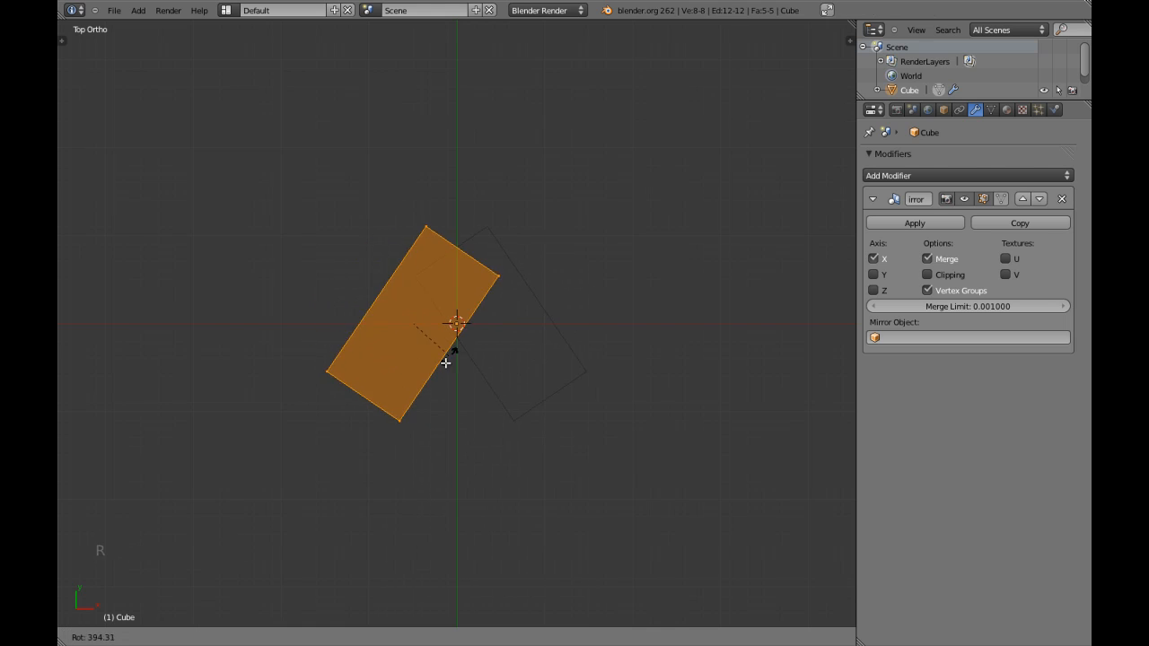
{"action": "right_click", "coordinate": [395, 324]}
Step: Try rotating the whole mirrored object in Object Mode and cancel the rotation
{"action": "key", "text": "Tab"}
{"action": "key", "text": "r"}
{"action": "right_click", "coordinate": [481, 393]}
Step: Go back to Edit Mode, try rotating the selected half mesh again, and cancel it
{"action": "key", "text": "Tab"}
{"action": "key", "text": "z"}
{"action": "key", "text": "z"}
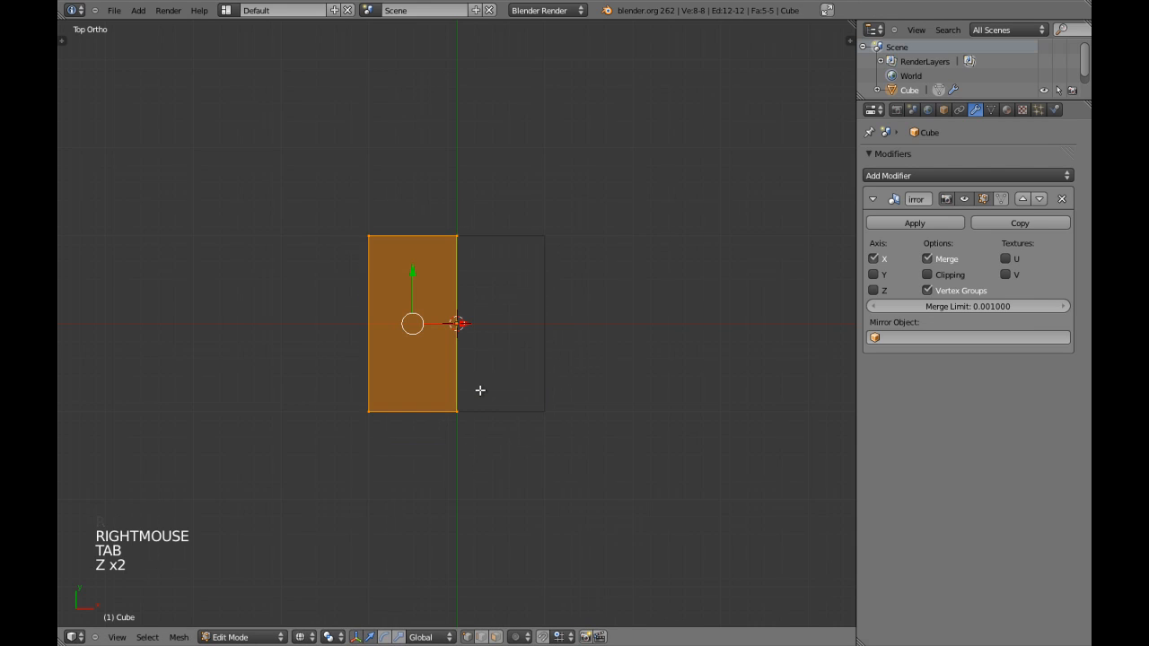
{"action": "scroll", "coordinate": [480, 391], "scroll_direction": "up", "scroll_amount": 1}
{"action": "key", "text": "r"}
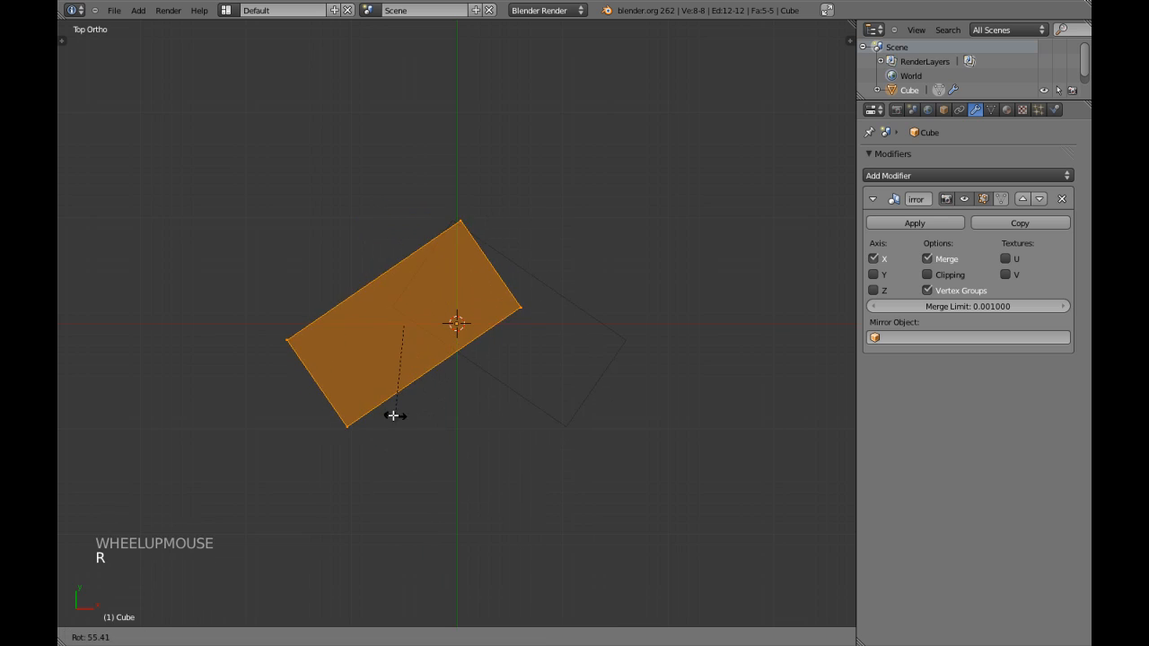
{"action": "right_click", "coordinate": [441, 362]}
Step: Examine the half mesh and its mirrored side in solid perspective view, deselect everything, and return to Object Mode
{"action": "scroll", "coordinate": [462, 372], "scroll_direction": "down", "scroll_amount": 4}
{"action": "key", "text": "z"}
{"action": "mouse_move", "coordinate": [457, 382]}
{"action": "middle_mouse_down"}
{"action": "mouse_move", "coordinate": [472, 323]}
{"action": "mouse_move", "coordinate": [509, 327]}
{"action": "middle_mouse_up"}
{"action": "scroll", "coordinate": [479, 328], "scroll_direction": "up", "scroll_amount": 5}
{"action": "key", "text": "KP_5"}
{"action": "scroll", "coordinate": [480, 334], "scroll_direction": "down", "scroll_amount": 4}
{"action": "scroll", "coordinate": [488, 325], "scroll_direction": "up", "scroll_amount": 4}
{"action": "scroll", "coordinate": [488, 325], "scroll_direction": "down", "scroll_amount": 5}
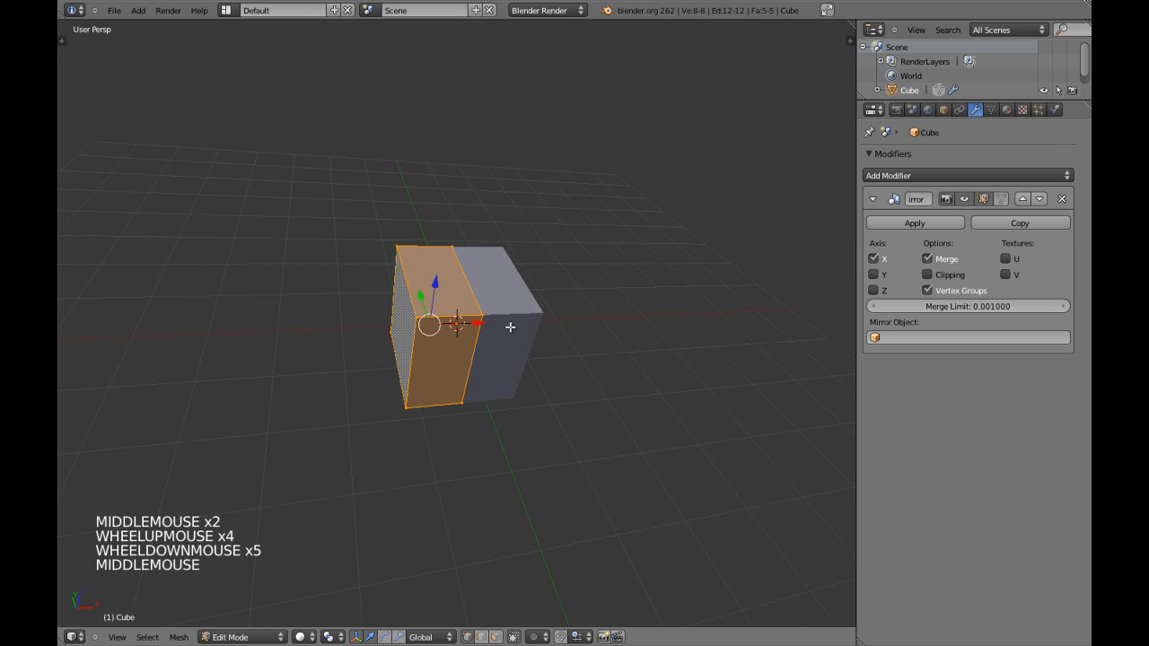
{"action": "scroll", "coordinate": [510, 326], "scroll_direction": "up", "scroll_amount": 2}
{"action": "key", "text": "a"}
{"action": "key", "text": "Tab"}
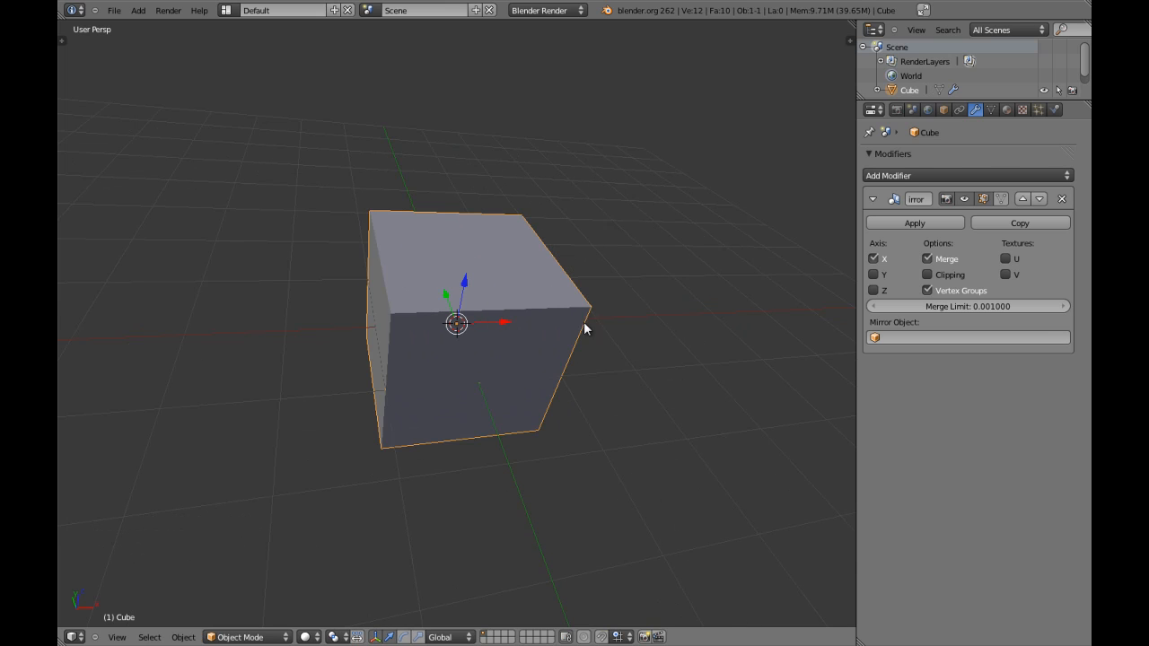
Step: Enter Edit Mode, deselect everything, and select the upper front vertex on the mirror seam
{"action": "key", "text": "Tab"}
{"action": "key", "text": "a"}
{"action": "key", "text": "a"}
{"action": "key", "text": "a"}
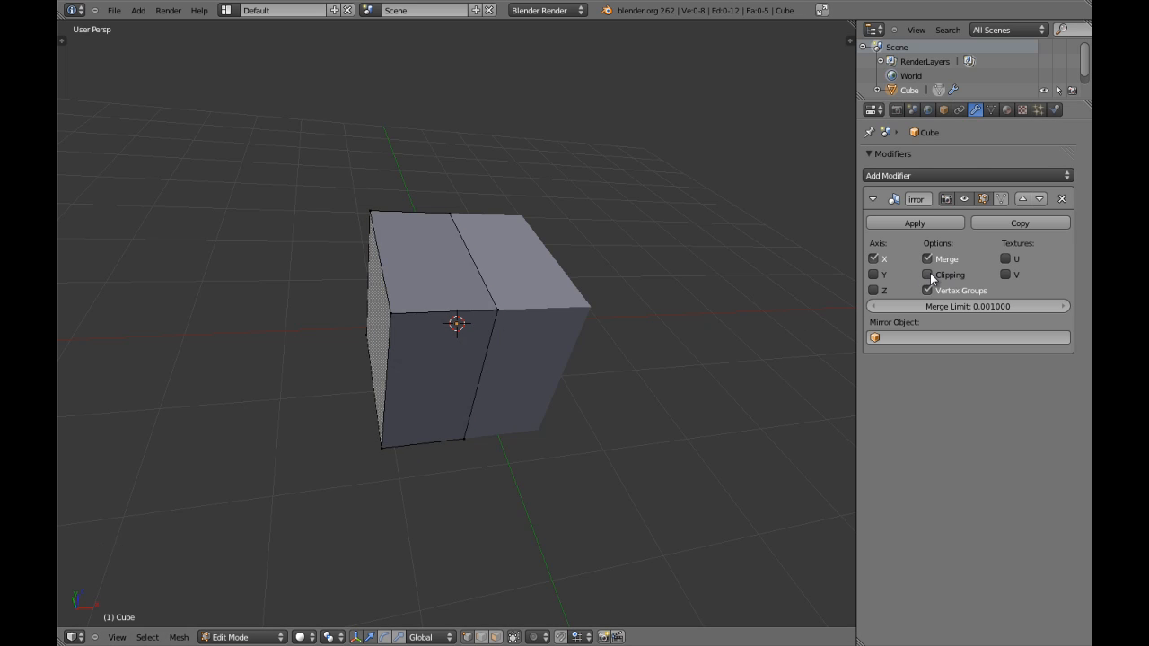
{"action": "middle_click_drag", "start_coordinate": [605, 335], "coordinate": [575, 323]}
{"action": "key", "text": "z"}
{"action": "key", "text": "z"}
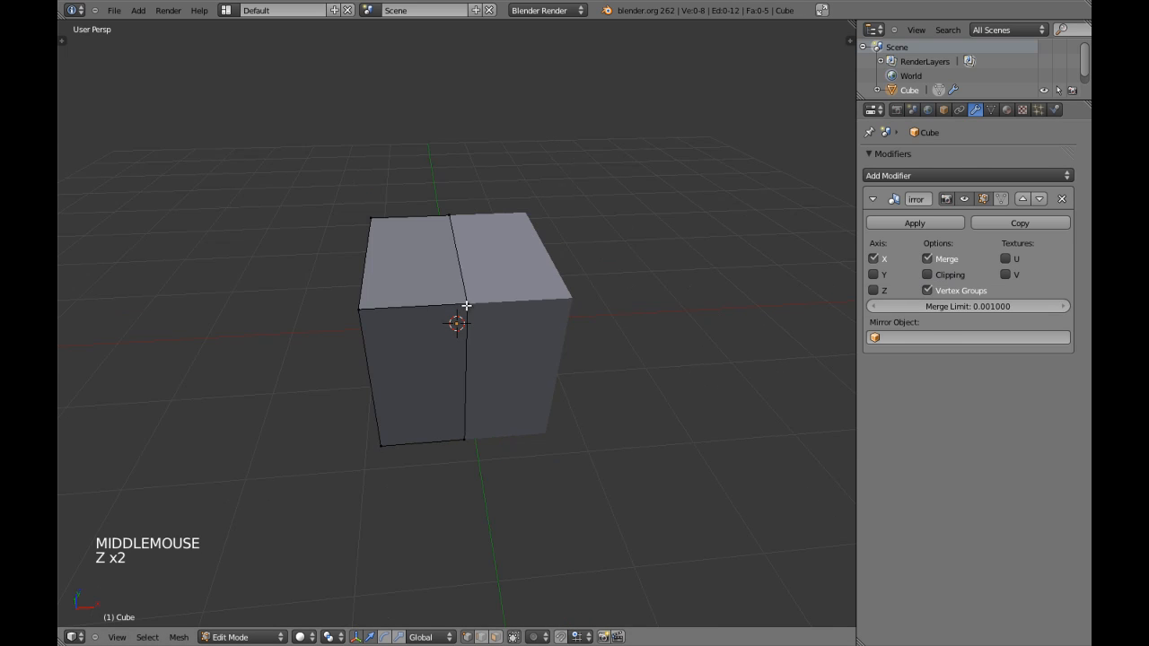
{"action": "right_click", "coordinate": [458, 325]}
{"action": "middle_click", "coordinate": [458, 324]}
{"action": "scroll", "coordinate": [499, 331], "scroll_direction": "up", "scroll_amount": 1}
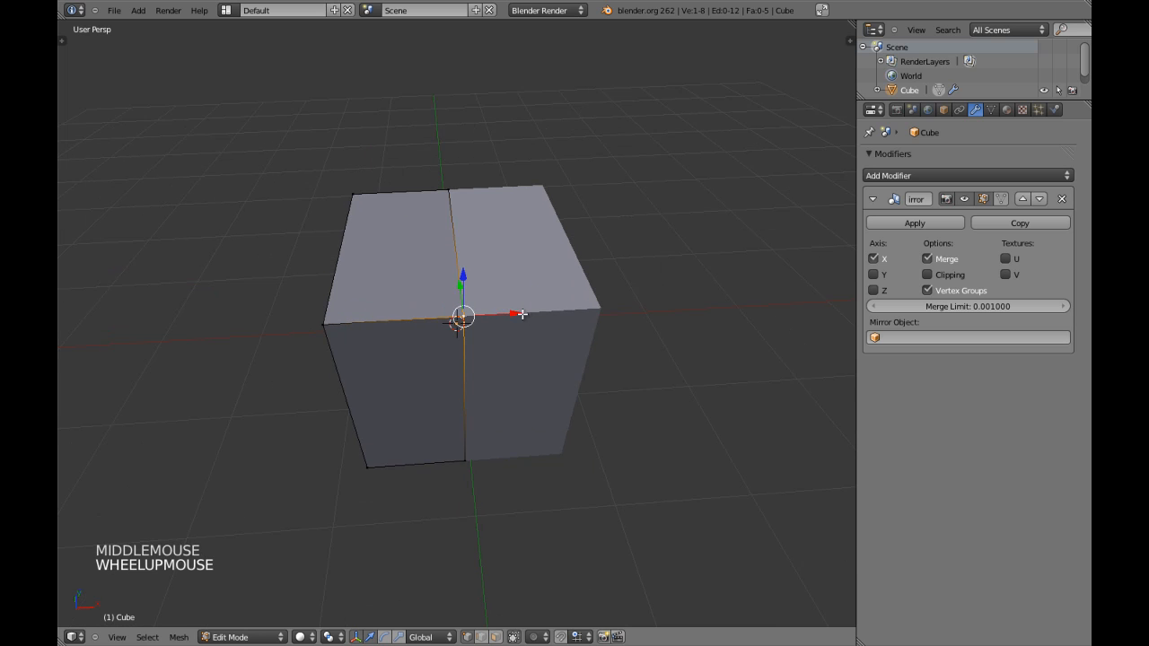
Step: Try moving the seam vertex along negative X with Clipping off and inspect the mirrored mesh in Object Mode
{"action": "left_click_drag", "start_coordinate": [515, 315], "coordinate": [412, 313]}
{"action": "key", "text": "Tab"}
{"action": "scroll", "coordinate": [452, 328], "scroll_direction": "down", "scroll_amount": 1}
{"action": "middle_click_drag", "start_coordinate": [451, 329], "coordinate": [536, 316]}
{"action": "scroll", "coordinate": [527, 297], "scroll_direction": "up", "scroll_amount": 3}
Step: Return to Edit Mode and undo the seam vertex move
{"action": "key", "text": "Tab"}
{"action": "key", "text": "ctrl+z"}
{"action": "key", "text": "ctrl+z"}
Step: Enable Clipping on the Mirror modifier, try moving the seam vertex along X, and inspect it in wireframe
{"action": "key", "text": "z"}
{"action": "key", "text": "z"}
{"action": "left_click_drag", "start_coordinate": [516, 314], "coordinate": [531, 313]}
{"action": "mouse_move", "coordinate": [531, 313]}
{"action": "middle_mouse_down"}
{"action": "mouse_move", "coordinate": [584, 318]}
{"action": "mouse_move", "coordinate": [581, 286]}
{"action": "mouse_move", "coordinate": [582, 372]}
{"action": "mouse_move", "coordinate": [490, 403]}
{"action": "mouse_move", "coordinate": [464, 382]}
{"action": "mouse_move", "coordinate": [555, 319]}
{"action": "middle_mouse_up"}
{"action": "scroll", "coordinate": [581, 286], "scroll_direction": "down", "scroll_amount": 2}
{"action": "key", "text": "z"}
{"action": "key", "text": "z"}
{"action": "key", "text": "z"}
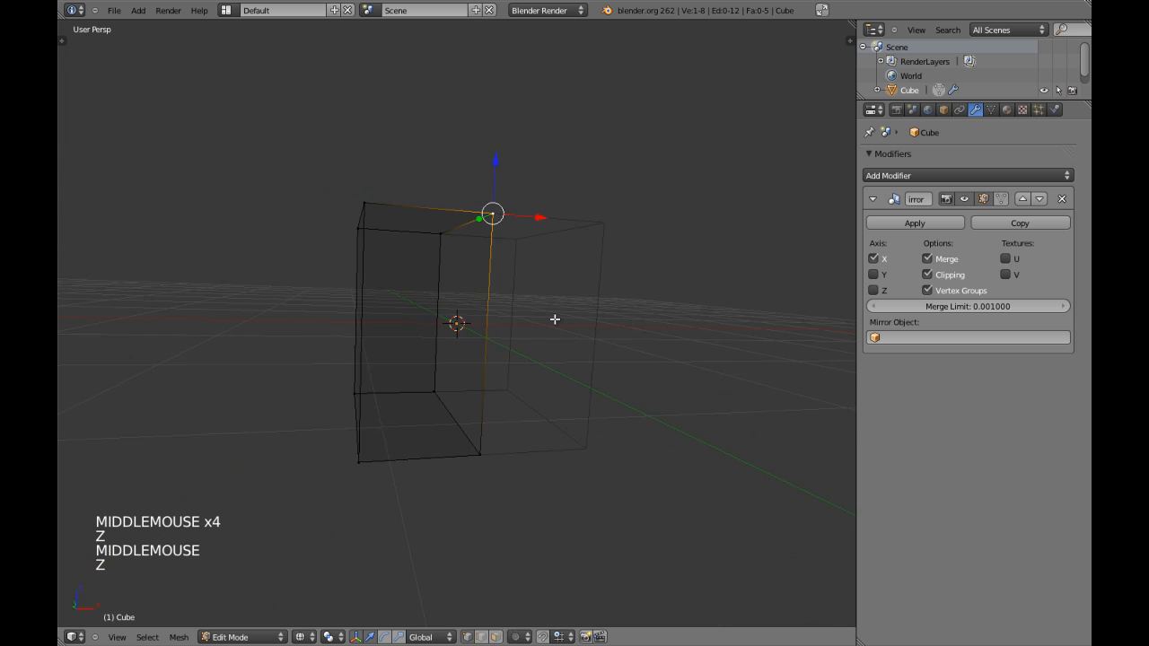
Step: Try moving the seam vertex along Z and Y with Clipping enabled, checking it in side view and wireframe
{"action": "key", "text": "KP_3"}
{"action": "key", "text": "KP_5"}
{"action": "left_click_drag", "start_coordinate": [371, 183], "coordinate": [378, 246]}
{"action": "left_click_drag", "start_coordinate": [423, 298], "coordinate": [439, 299]}
{"action": "key", "text": "z"}
{"action": "left_click", "coordinate": [427, 275]}
{"action": "key", "text": "z"}
{"action": "scroll", "coordinate": [421, 274], "scroll_direction": "up", "scroll_amount": 2}
{"action": "mouse_move", "coordinate": [420, 275]}
{"action": "middle_mouse_down", "text": "shift"}
{"action": "mouse_move", "coordinate": [446, 326]}
{"action": "mouse_move", "coordinate": [374, 367]}
{"action": "mouse_move", "coordinate": [524, 380]}
{"action": "mouse_move", "coordinate": [554, 322]}
{"action": "mouse_move", "coordinate": [533, 325]}
{"action": "middle_mouse_up", "text": "shift"}
{"action": "scroll", "coordinate": [444, 326], "scroll_direction": "up", "scroll_amount": 2}
{"action": "key", "text": "z"}
{"action": "scroll", "coordinate": [402, 328], "scroll_direction": "down", "scroll_amount": 2}
Step: Undo the seam vertex moves and inspect the mirrored cube in Object Mode
{"action": "key", "text": "ctrl+z"}
{"action": "key", "text": "ctrl+z"}
{"action": "key", "text": "ctrl+z"}
{"action": "key", "text": "Tab"}
{"action": "scroll", "coordinate": [556, 316], "scroll_direction": "down", "scroll_amount": 3}
{"action": "middle_click_drag", "start_coordinate": [833, 328], "coordinate": [494, 441]}
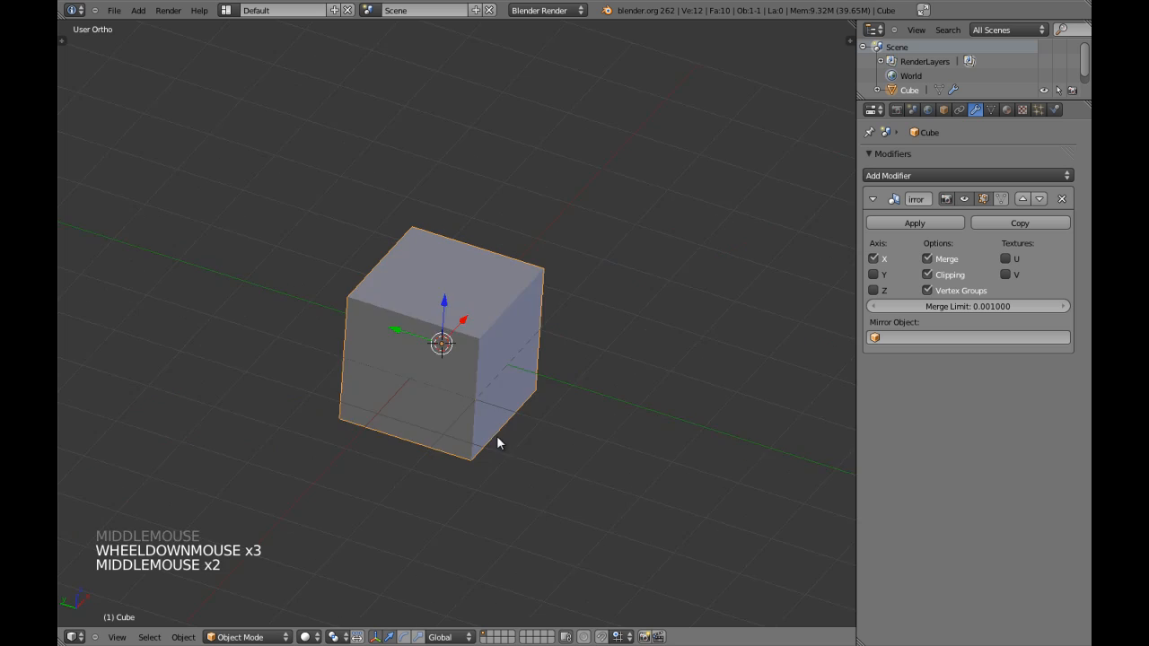
Step: In Edit Mode, disable Clipping on the Mirror modifier and move the upper seam vertex along negative X
{"action": "key", "text": "Tab"}
{"action": "scroll", "coordinate": [502, 320], "scroll_direction": "up", "scroll_amount": 4}
{"action": "middle_click_drag", "start_coordinate": [503, 320], "coordinate": [564, 277]}
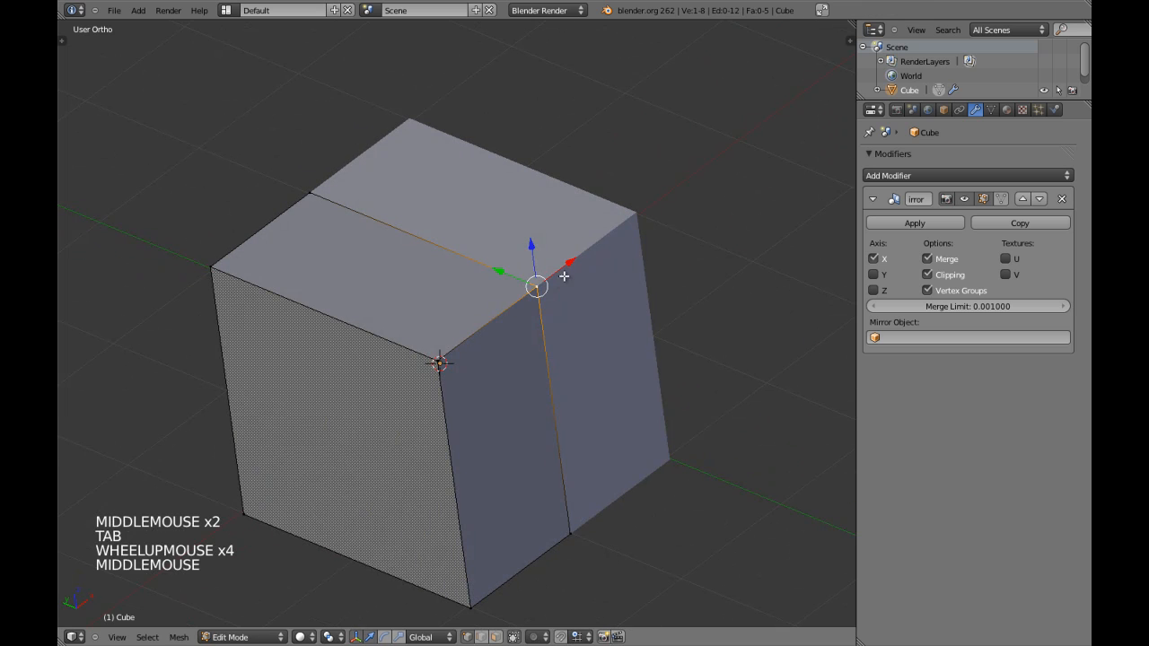
{"action": "left_click", "coordinate": [928, 275]}
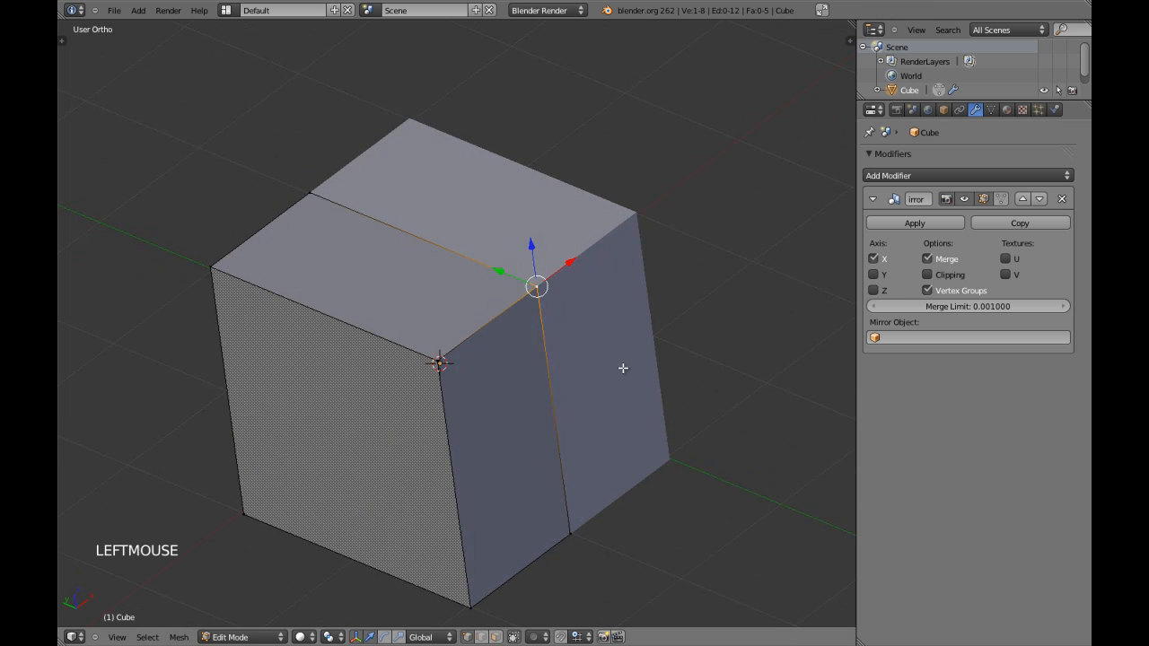
{"action": "middle_click_drag", "start_coordinate": [544, 425], "coordinate": [610, 372]}
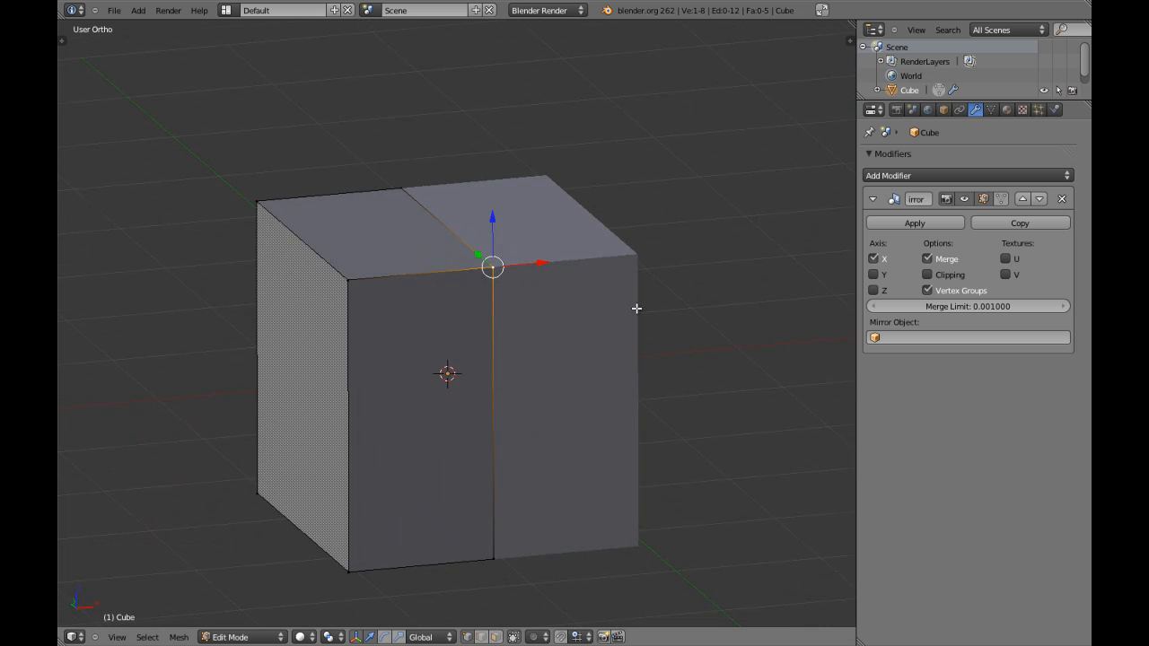
{"action": "middle_click_drag", "start_coordinate": [636, 309], "coordinate": [527, 308]}
{"action": "left_click_drag", "start_coordinate": [534, 270], "coordinate": [469, 270]}
{"action": "middle_click_drag", "start_coordinate": [470, 270], "coordinate": [551, 208]}
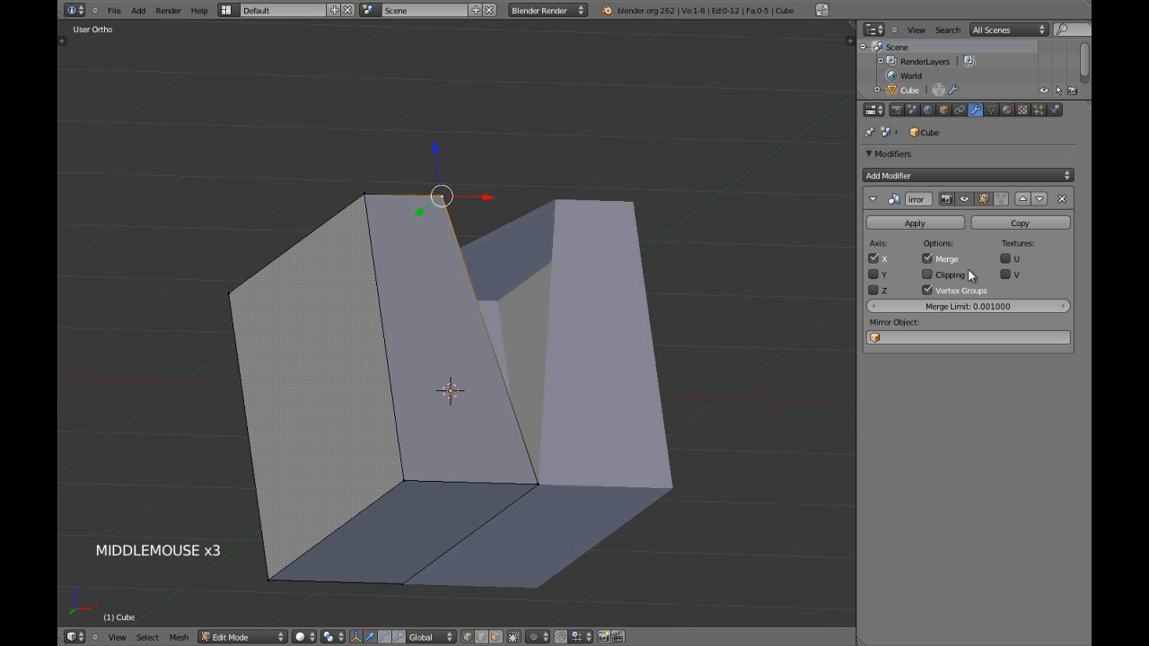
Step: Enable Clipping and move the vertex partway back toward the mirror plane along X, checking it in front wireframe view
{"action": "left_click", "coordinate": [945, 276]}
{"action": "middle_click_drag", "start_coordinate": [584, 246], "coordinate": [497, 231]}
{"action": "left_click_drag", "start_coordinate": [483, 201], "coordinate": [530, 204]}
{"action": "key", "text": "z"}
{"action": "middle_click_drag", "start_coordinate": [533, 206], "coordinate": [516, 254]}
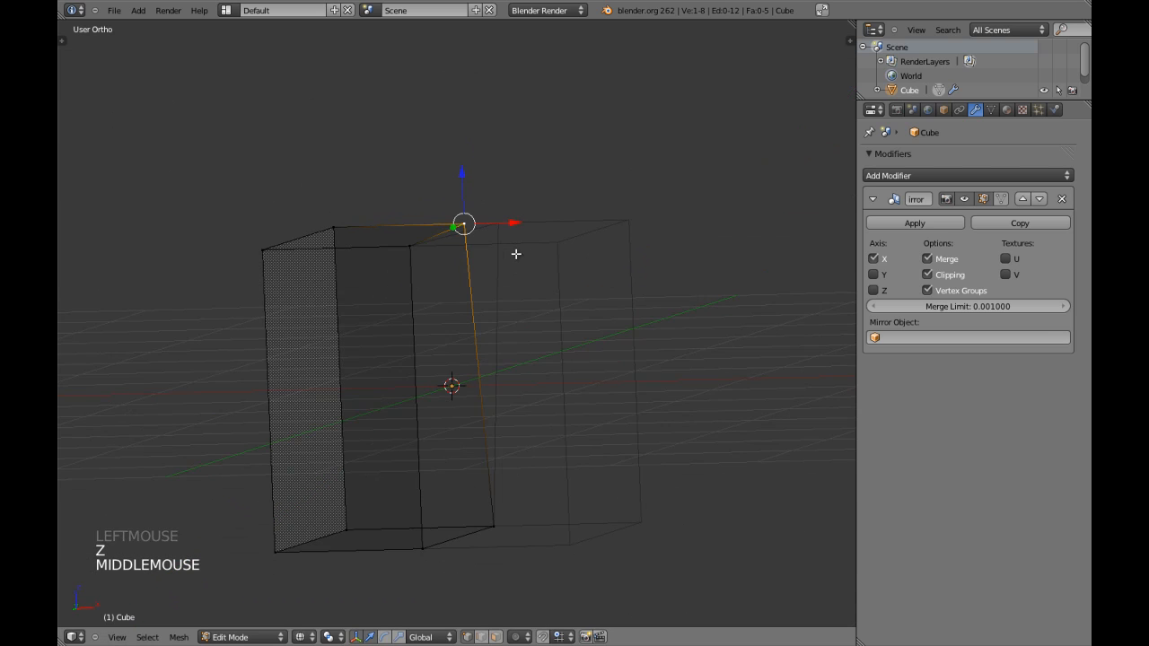
{"action": "key", "text": "KP_1"}
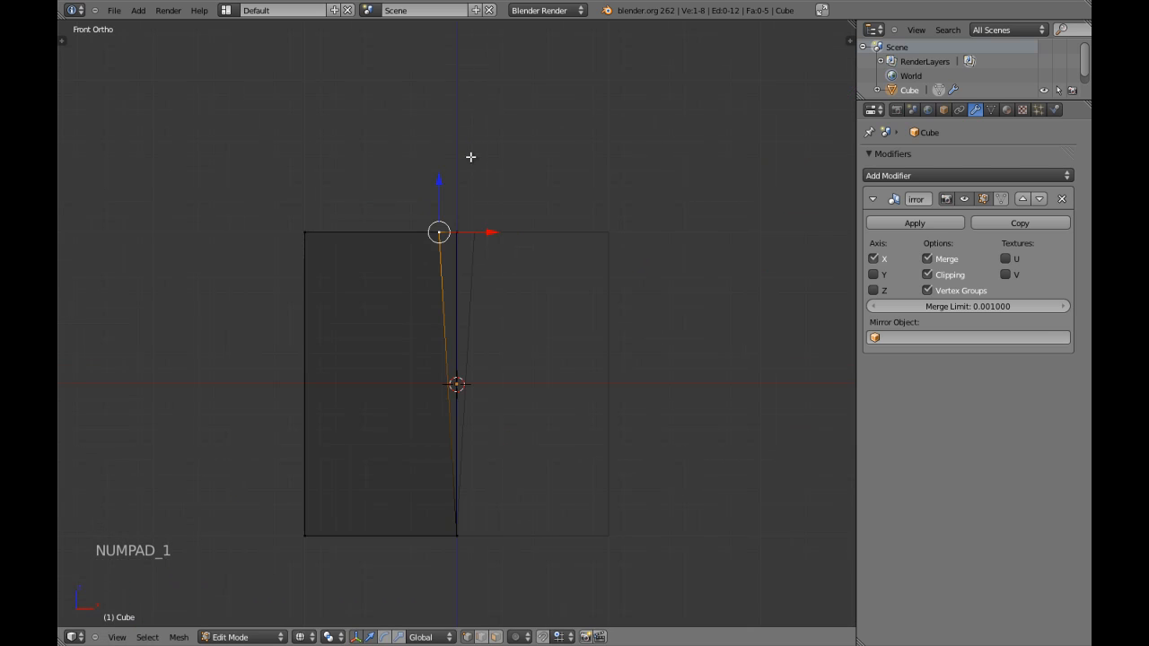
Step: Return to solid shading and move the vertex along X until it meets the mirror plane
{"action": "scroll", "coordinate": [470, 157], "scroll_direction": "down", "scroll_amount": 3}
{"action": "middle_click_drag", "start_coordinate": [474, 159], "coordinate": [448, 107], "text": "shift"}
{"action": "mouse_move", "coordinate": [458, 419]}
{"action": "middle_mouse_down", "text": "shift"}
{"action": "mouse_move", "coordinate": [485, 314]}
{"action": "mouse_move", "coordinate": [526, 225]}
{"action": "middle_mouse_up", "text": "shift"}
{"action": "scroll", "coordinate": [485, 313], "scroll_direction": "up", "scroll_amount": 4}
{"action": "key", "text": "z"}
{"action": "scroll", "coordinate": [515, 295], "scroll_direction": "up", "scroll_amount": 2}
{"action": "mouse_move", "coordinate": [515, 296]}
{"action": "middle_mouse_down"}
{"action": "mouse_move", "coordinate": [513, 307]}
{"action": "mouse_move", "coordinate": [533, 287]}
{"action": "middle_mouse_up"}
{"action": "left_click_drag", "start_coordinate": [533, 288], "coordinate": [655, 303]}
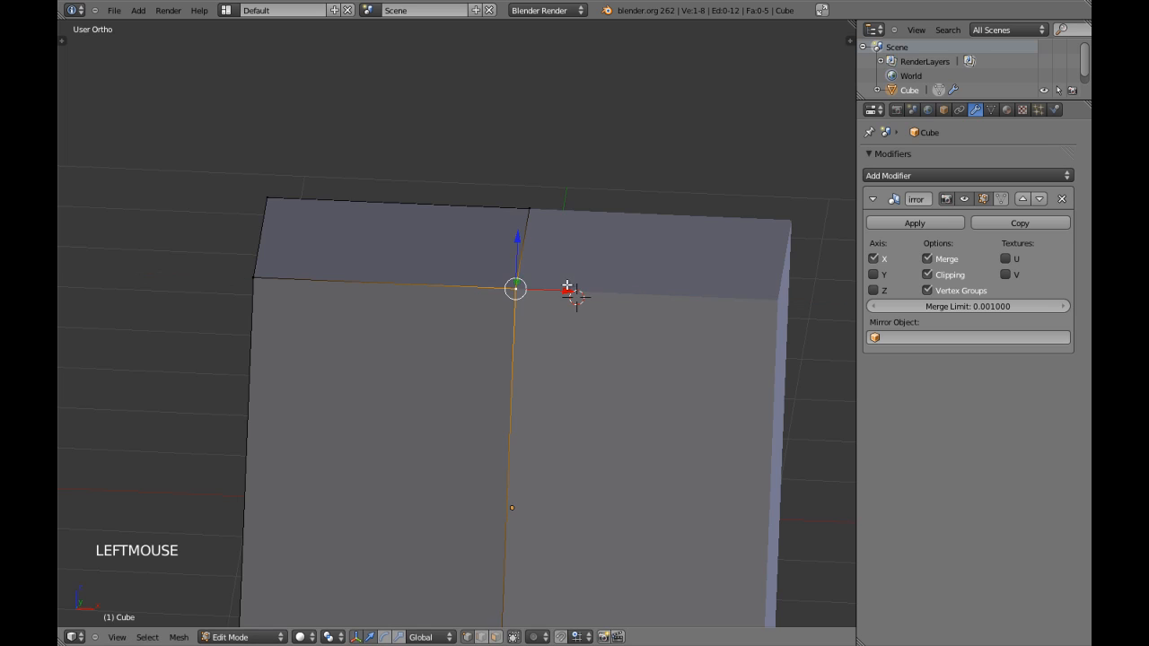
Step: Try pulling the clipped seam vertex away along X and inspect the mirrored cube in Object Mode
{"action": "left_click_drag", "start_coordinate": [567, 286], "coordinate": [534, 284]}
{"action": "left_click_drag", "start_coordinate": [641, 291], "coordinate": [640, 291]}
{"action": "mouse_move", "coordinate": [516, 251]}
{"action": "left_mouse_down"}
{"action": "mouse_move", "coordinate": [521, 211]}
{"action": "mouse_move", "coordinate": [524, 251]}
{"action": "left_mouse_up"}
{"action": "middle_click_drag", "start_coordinate": [522, 270], "coordinate": [554, 302]}
{"action": "scroll", "coordinate": [554, 302], "scroll_direction": "down", "scroll_amount": 5}
{"action": "key", "text": "Tab"}
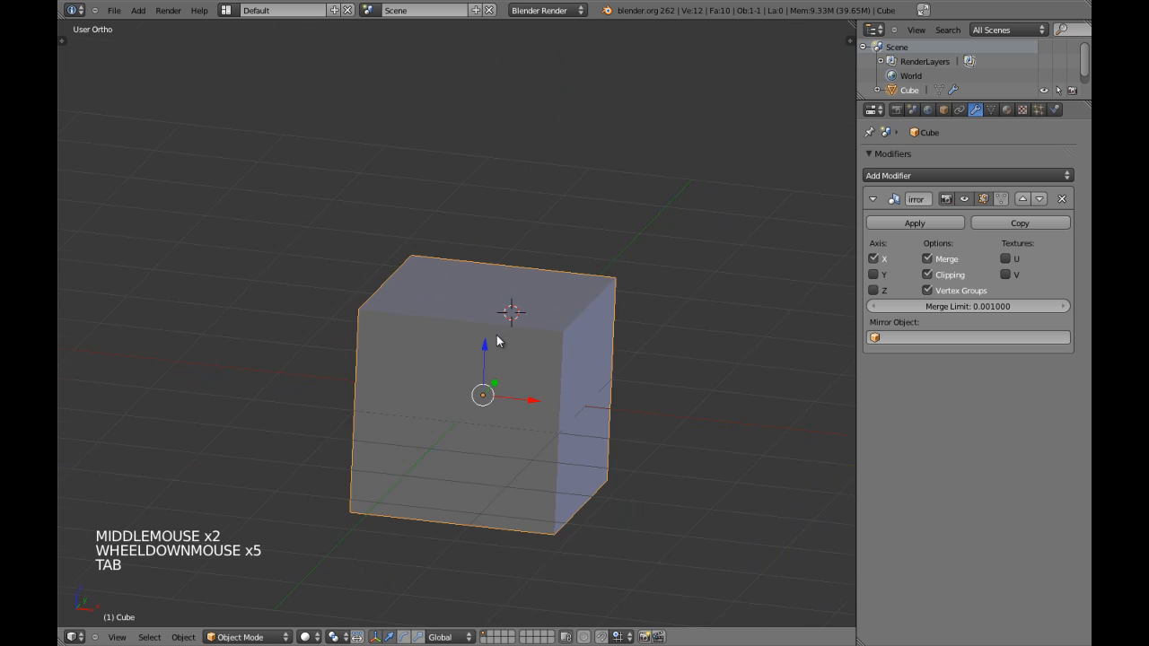
{"action": "middle_click_drag", "start_coordinate": [495, 341], "coordinate": [476, 352]}
{"action": "scroll", "coordinate": [508, 343], "scroll_direction": "down", "scroll_amount": 4}
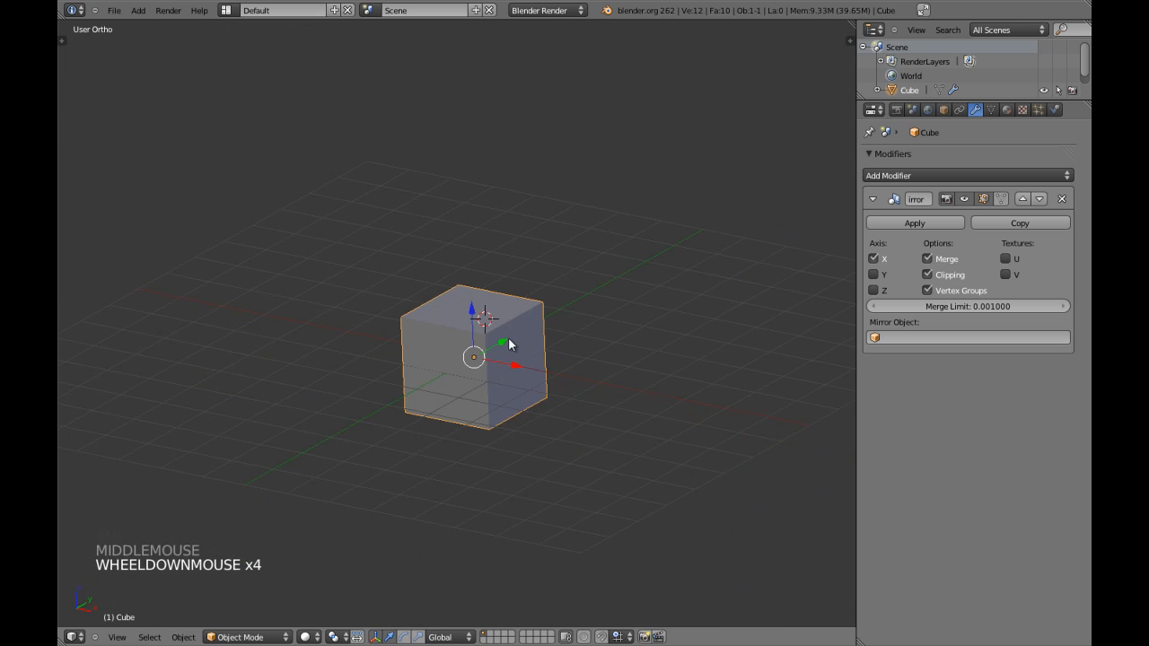
Step: In front wireframe view, snap the 3D cursor to the scene centre and delete the mirrored cube
{"action": "key", "text": "KP_1"}
{"action": "key", "text": "KP_5"}
{"action": "key", "text": "KP_5"}
{"action": "key", "text": "z"}
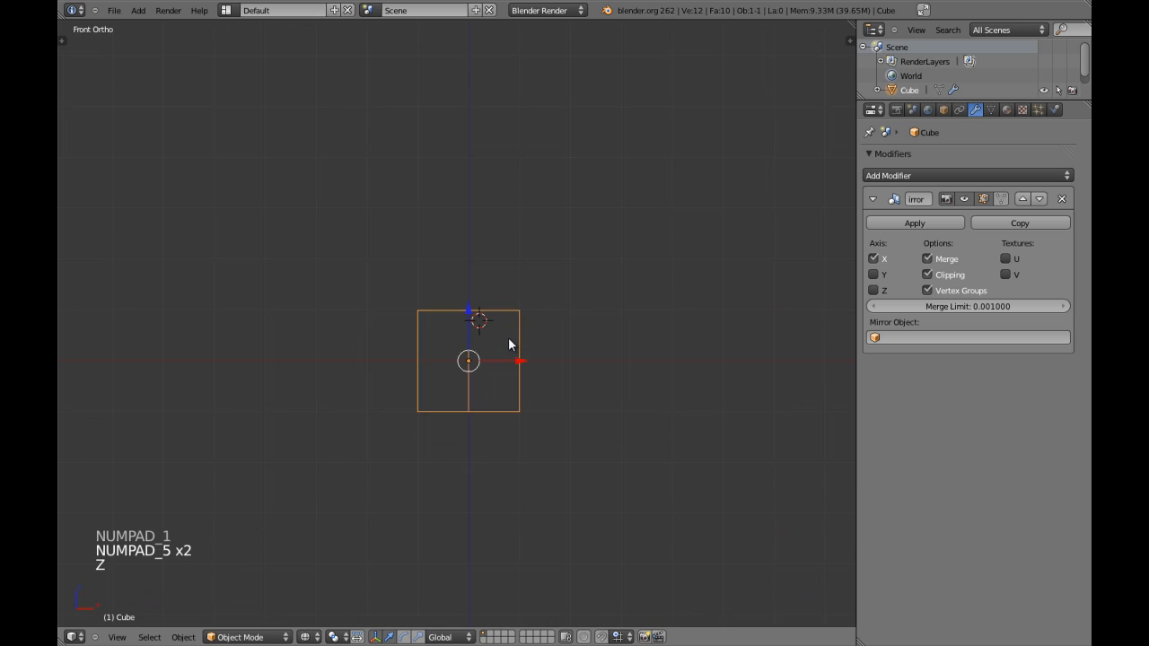
{"action": "key", "text": "shift+s"}
{"action": "left_click", "coordinate": [510, 356]}
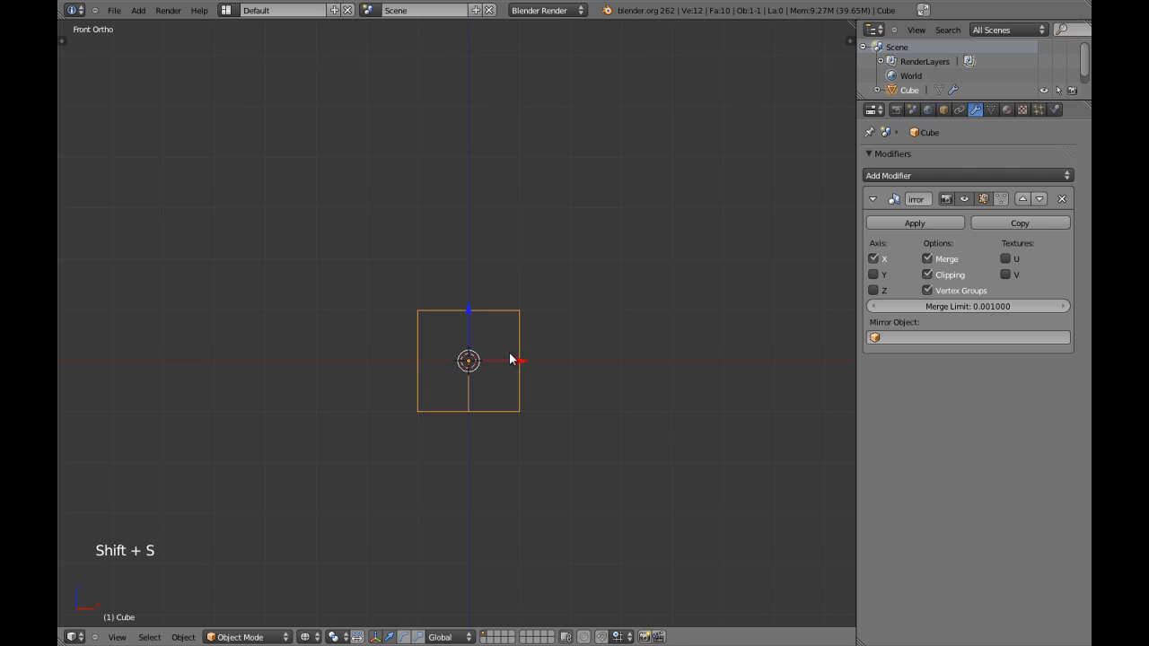
{"action": "key", "text": "x"}
{"action": "left_click", "coordinate": [509, 359]}
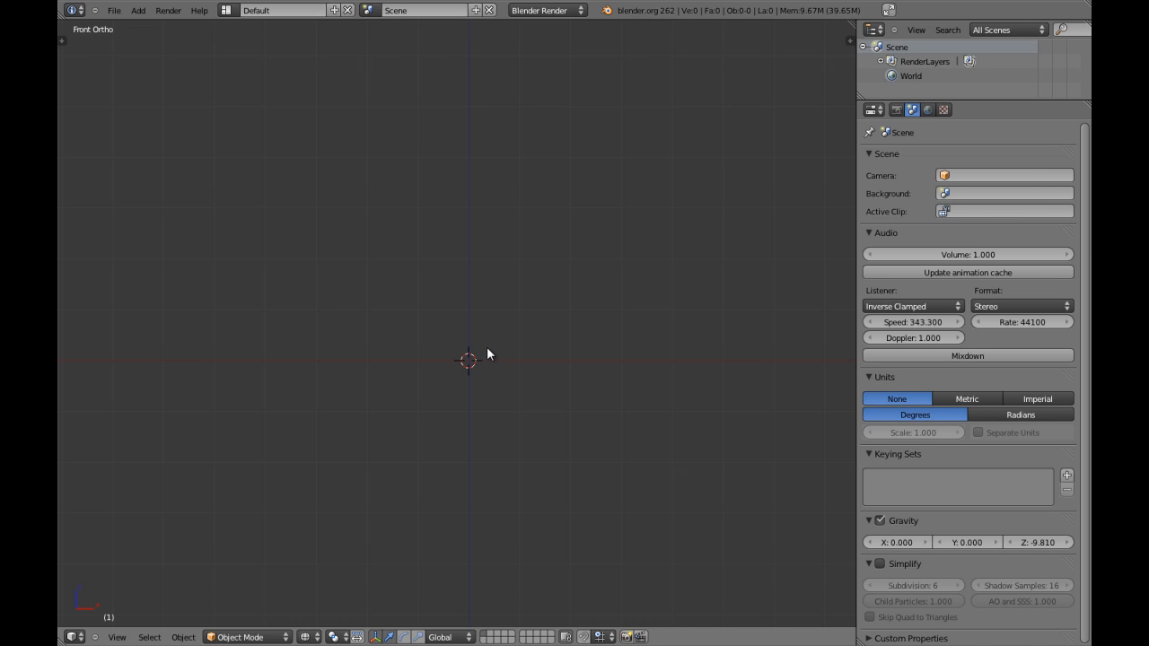
Step: Add a UV sphere at the 3D cursor and display it in solid shading
{"action": "key", "text": "shift+a"}
{"action": "mouse_move", "coordinate": [454, 419]}
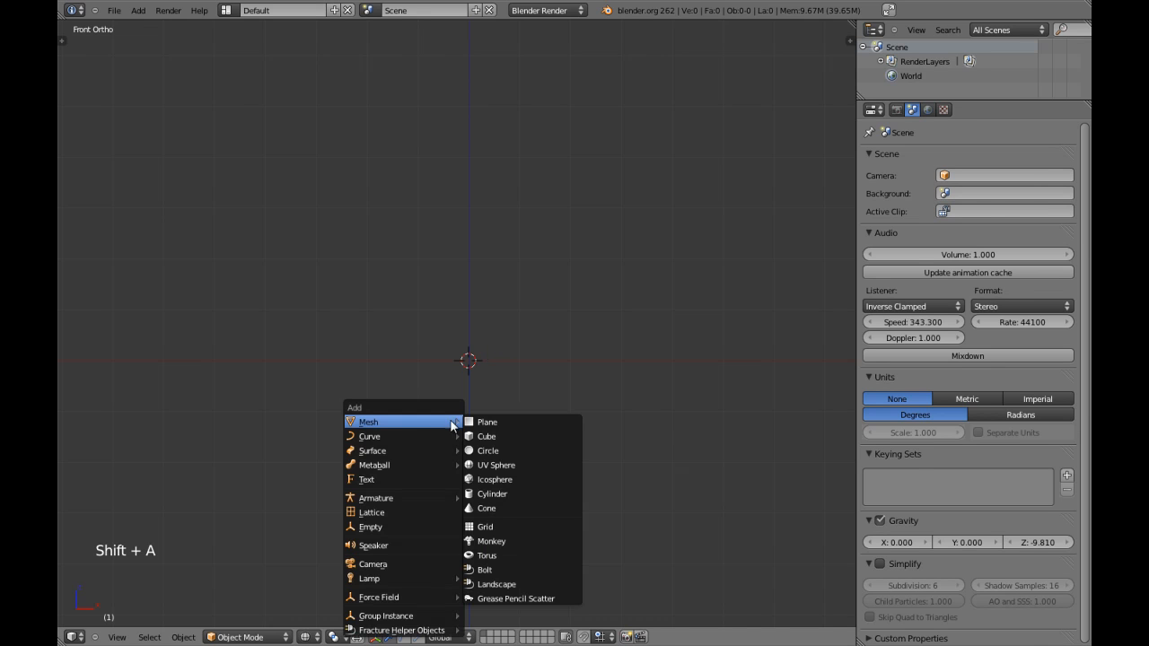
{"action": "left_click", "coordinate": [494, 464]}
{"action": "scroll", "coordinate": [499, 440], "scroll_direction": "up", "scroll_amount": 2}
{"action": "key", "text": "z"}
{"action": "key", "text": "z"}
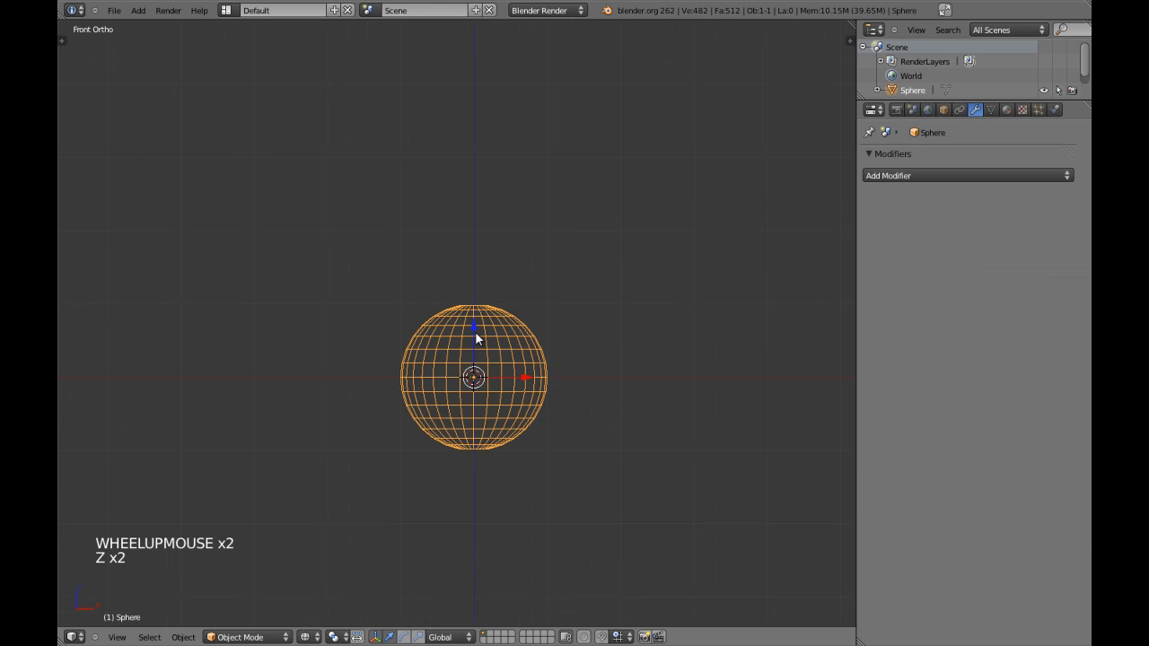
{"action": "key", "text": "z"}
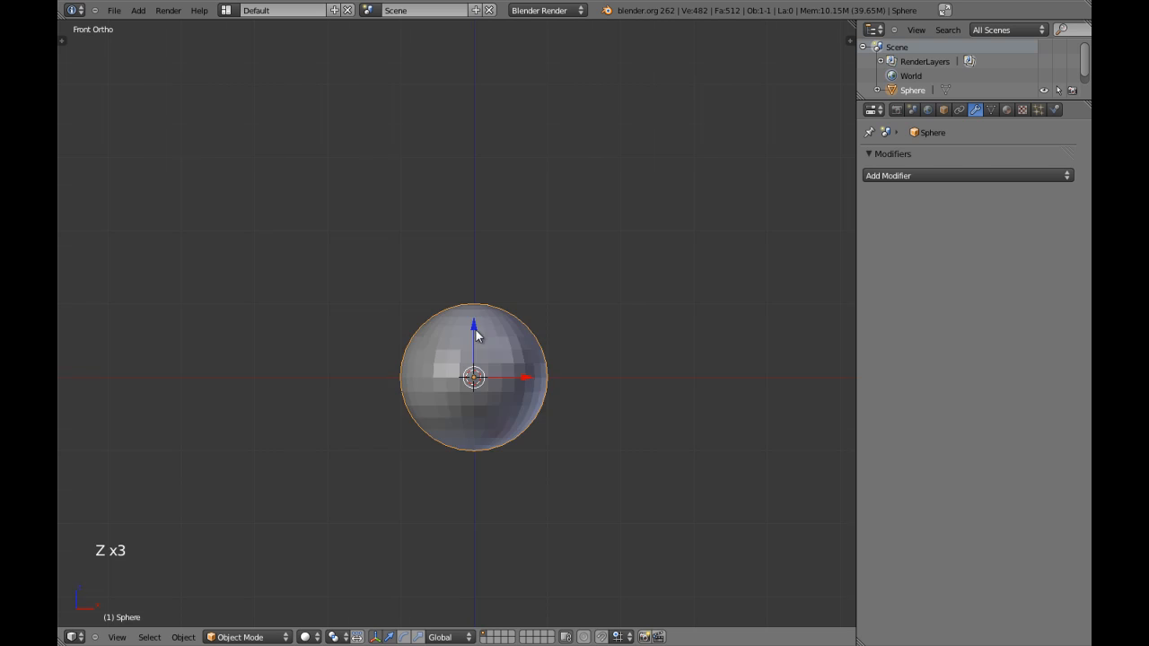
Step: Deselect the sphere, add a cube, and move it about 5 units along X and 2 units along Z
{"action": "scroll", "coordinate": [484, 333], "scroll_direction": "down", "scroll_amount": 2}
{"action": "key", "text": "a"}
{"action": "key", "text": "shift+a"}
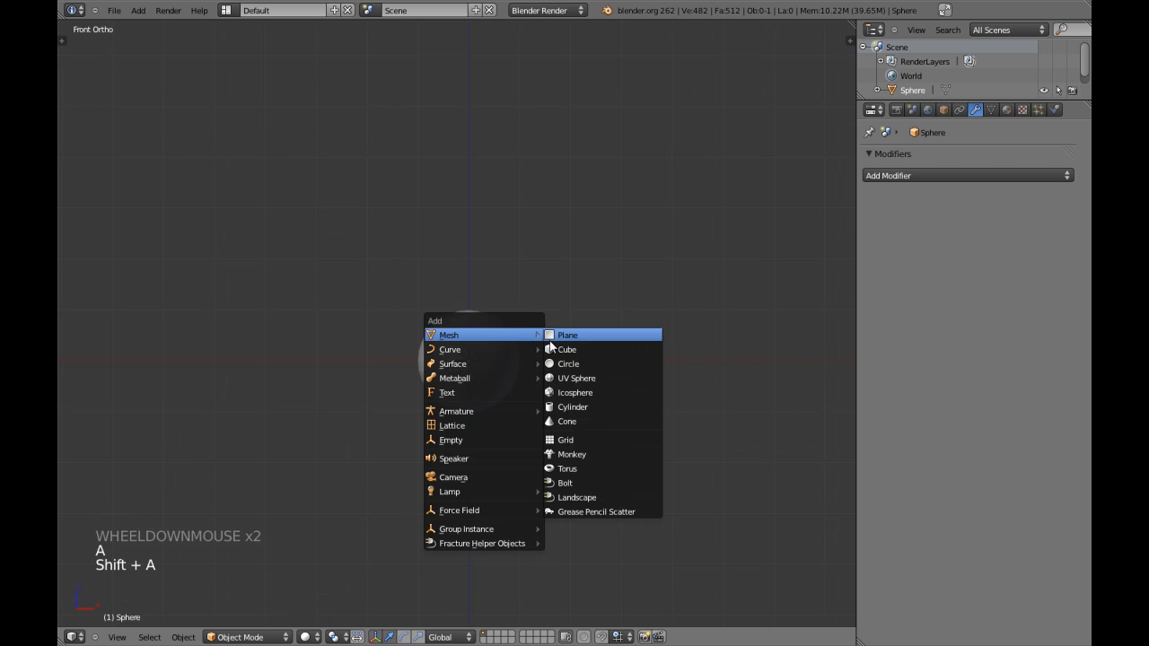
{"action": "left_click", "coordinate": [554, 350]}
{"action": "key", "text": "z"}
{"action": "key", "text": "g"}
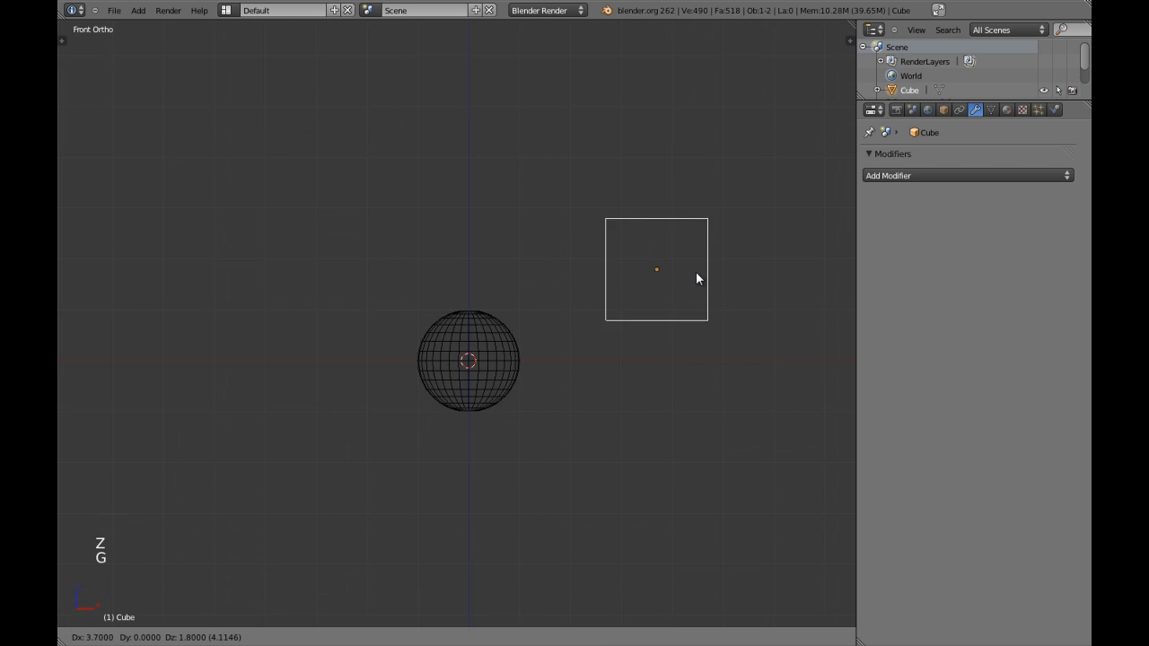
{"action": "left_click", "coordinate": [760, 267], "text": "ctrl"}
{"action": "key", "text": "z"}
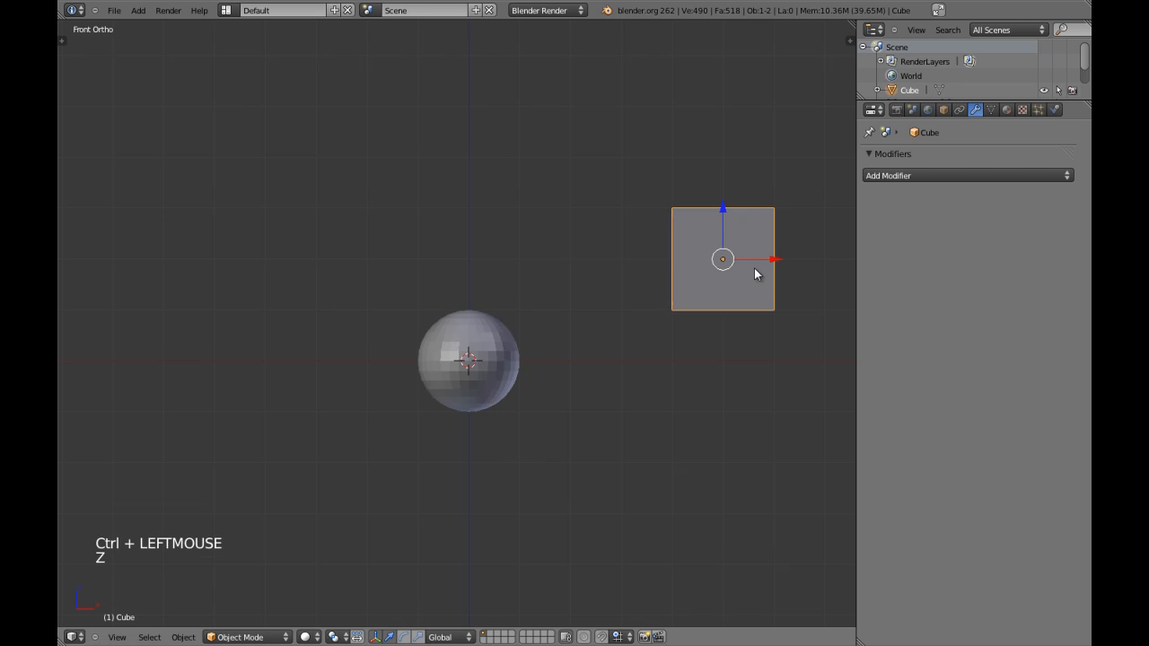
Step: Apply smooth shading to the sphere and maximize the 3D view
{"action": "right_click", "coordinate": [448, 336]}
{"action": "key", "text": "t"}
{"action": "left_click", "coordinate": [89, 198]}
{"action": "key", "text": "t"}
{"action": "middle_click_drag", "start_coordinate": [556, 389], "coordinate": [485, 393], "text": "shift"}
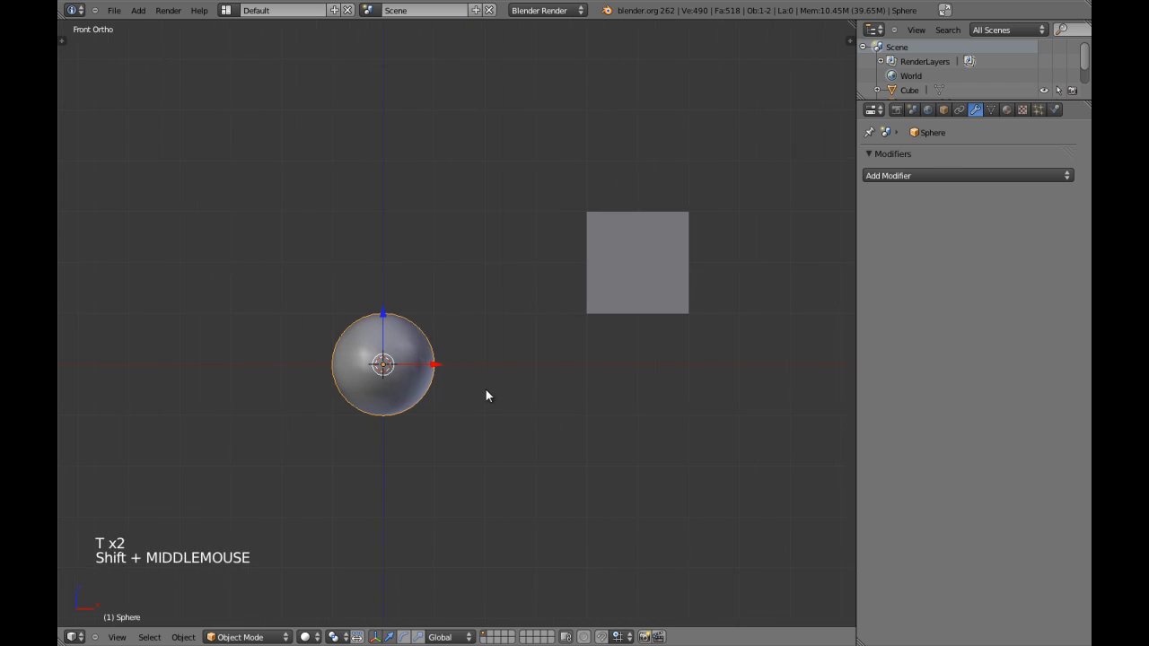
{"action": "scroll", "coordinate": [659, 390], "scroll_direction": "up", "scroll_amount": 4}
{"action": "middle_click_drag", "start_coordinate": [658, 390], "coordinate": [604, 402], "text": "shift"}
{"action": "key", "text": "shift+space"}
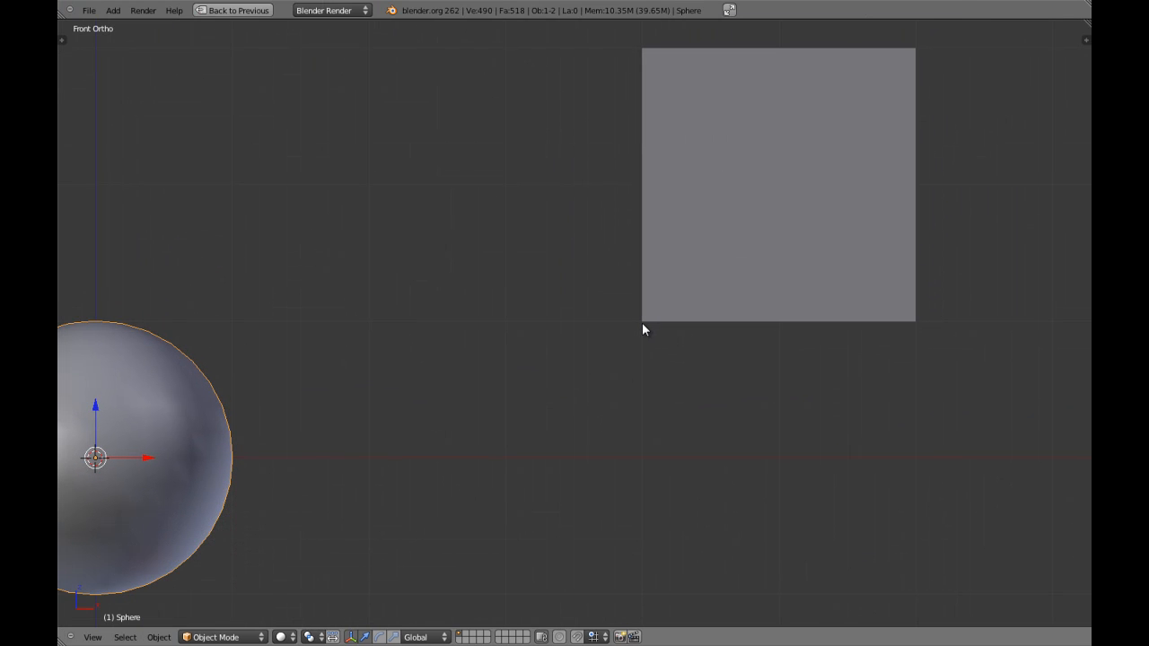
Step: Try moving the sphere about 4 units along X to line it up with the cube's near edge
{"action": "scroll", "coordinate": [642, 329], "scroll_direction": "down", "scroll_amount": 2}
{"action": "middle_click_drag", "start_coordinate": [641, 329], "coordinate": [523, 317], "text": "shift"}
{"action": "left_click_drag", "start_coordinate": [340, 395], "coordinate": [716, 399]}
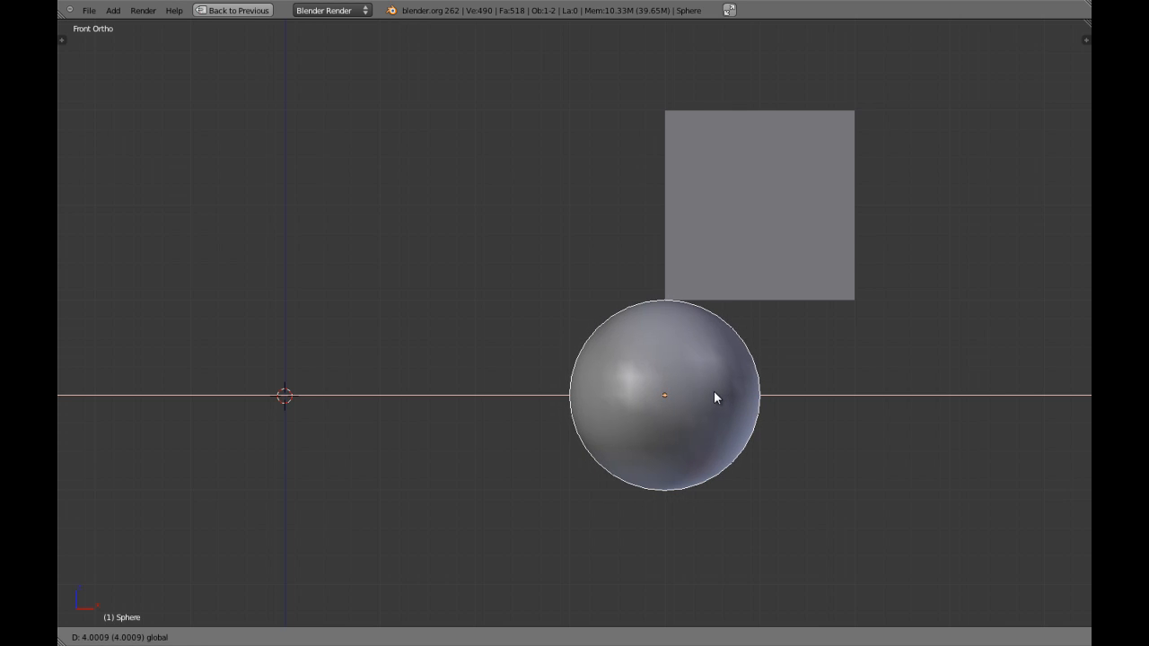
{"action": "right_click", "coordinate": [714, 398]}
Step: Delete the cube from the scene in top wireframe view
{"action": "scroll", "coordinate": [495, 392], "scroll_direction": "down", "scroll_amount": 4}
{"action": "middle_click_drag", "start_coordinate": [494, 392], "coordinate": [535, 413]}
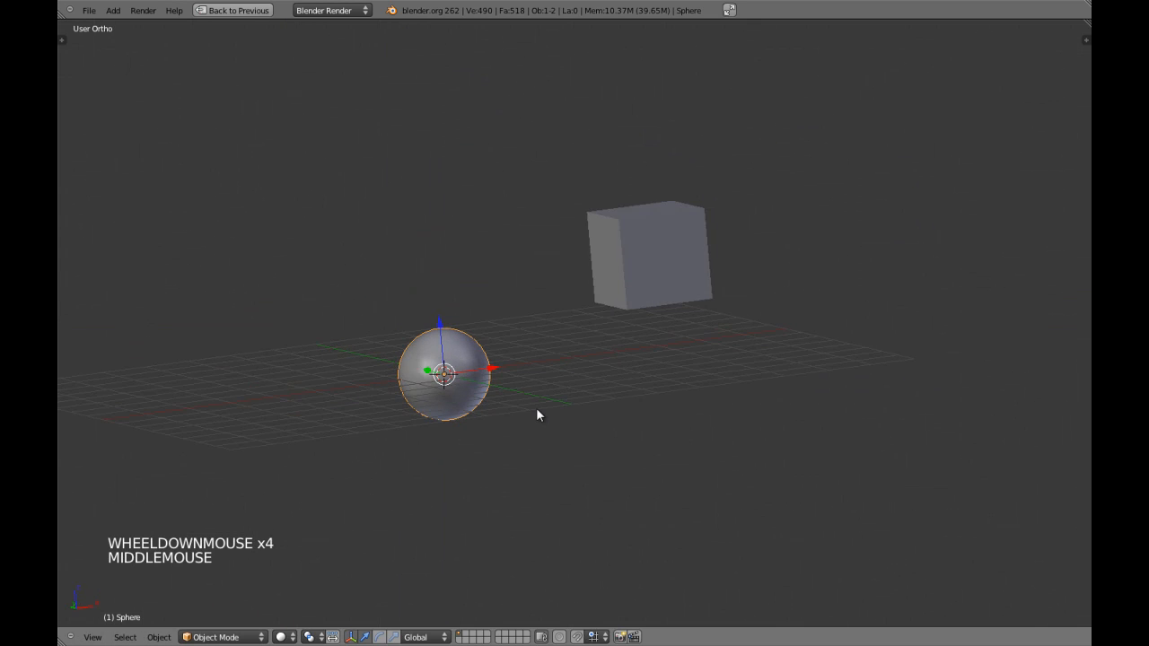
{"action": "key", "text": "KP_7"}
{"action": "scroll", "coordinate": [567, 415], "scroll_direction": "up", "scroll_amount": 2}
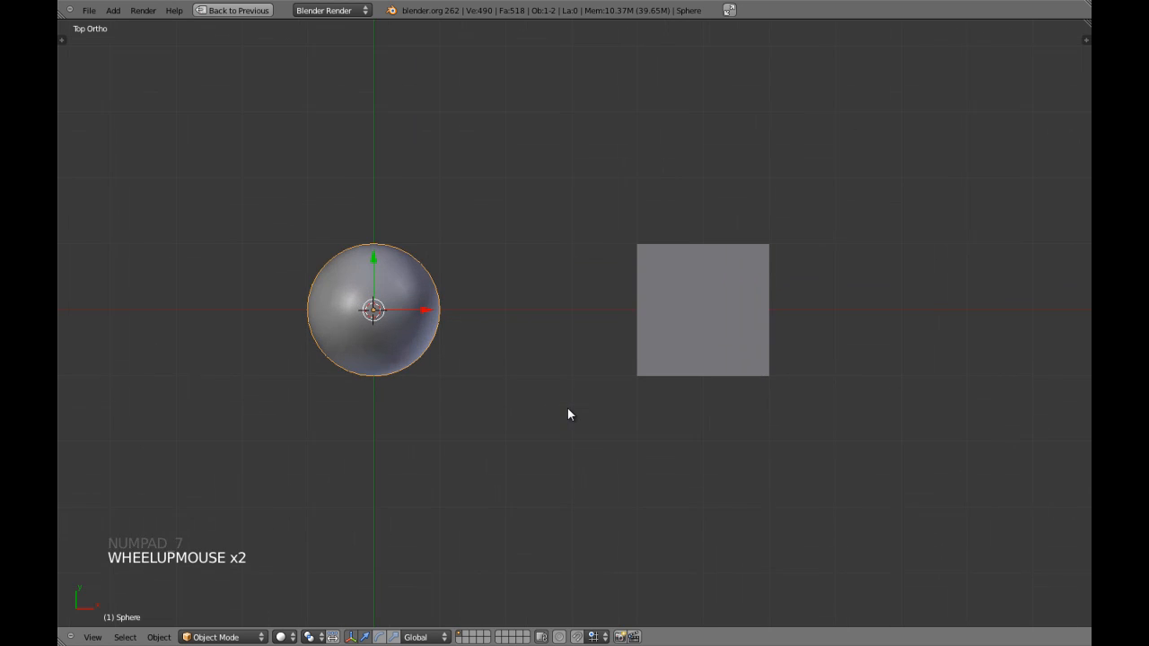
{"action": "key", "text": "z"}
{"action": "right_click", "coordinate": [631, 350]}
{"action": "key", "text": "x"}
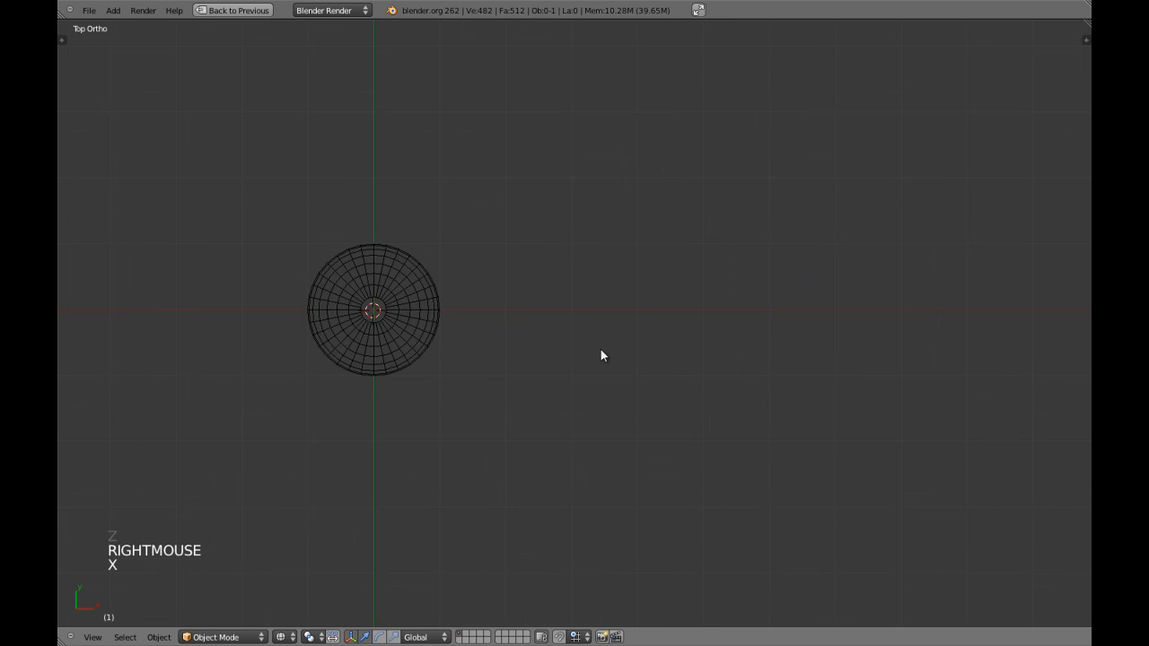
{"action": "key", "text": "shift+a"}
{"action": "left_click", "coordinate": [582, 363]}
{"action": "key", "text": "x"}
{"action": "left_click", "coordinate": [541, 355]}
Step: Add a plane at the 3D cursor and scale it by 8
{"action": "key", "text": "shift+a"}
{"action": "mouse_move", "coordinate": [541, 353]}
{"action": "left_click", "coordinate": [590, 357]}
{"action": "key", "text": "z"}
{"action": "scroll", "coordinate": [536, 372], "scroll_direction": "down", "scroll_amount": 3}
{"action": "key", "text": "z"}
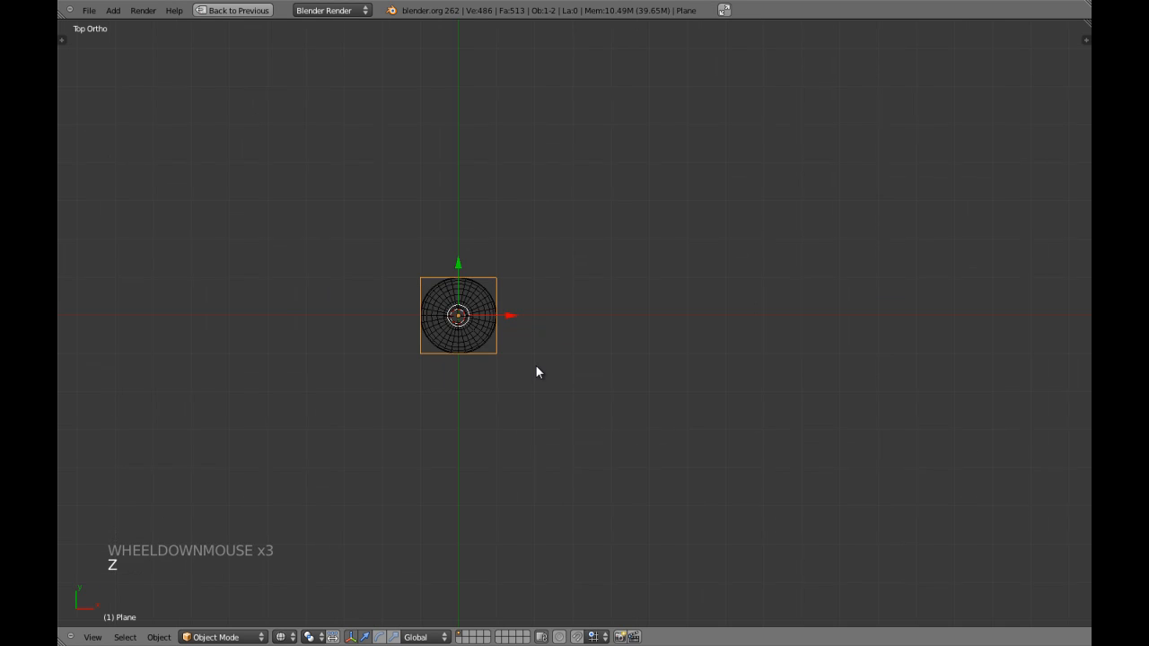
{"action": "key", "text": "s"}
{"action": "key", "text": "8"}
{"action": "key", "text": "Return"}
{"action": "scroll", "coordinate": [536, 373], "scroll_direction": "down", "scroll_amount": 4}
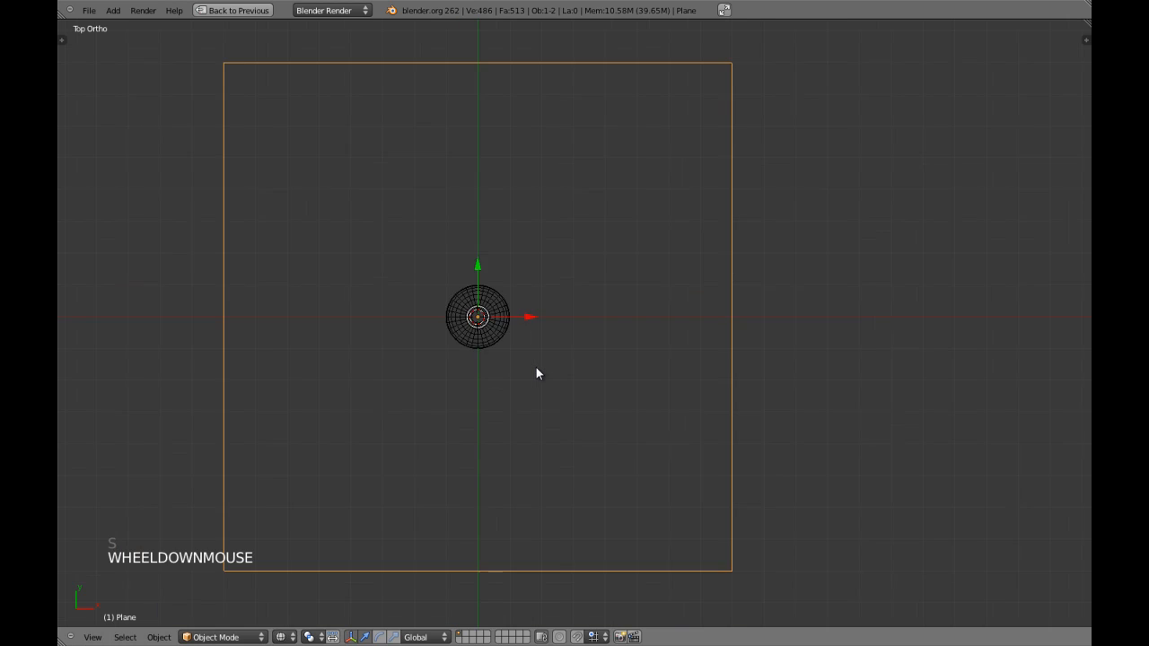
Step: Select the sphere and raise it along Z with grid snapping so it rests on the plane
{"action": "key", "text": "z"}
{"action": "middle_click_drag", "start_coordinate": [535, 374], "coordinate": [556, 287]}
{"action": "scroll", "coordinate": [557, 288], "scroll_direction": "up", "scroll_amount": 4}
{"action": "middle_click_drag", "start_coordinate": [622, 346], "coordinate": [455, 337]}
{"action": "right_click", "coordinate": [459, 331]}
{"action": "mouse_move", "coordinate": [461, 309]}
{"action": "left_mouse_down", "text": "ctrl"}
{"action": "mouse_move", "coordinate": [500, 628]}
{"action": "mouse_move", "coordinate": [470, 328]}
{"action": "left_mouse_up", "text": "ctrl"}
{"action": "mouse_move", "coordinate": [469, 328]}
{"action": "middle_mouse_down"}
{"action": "mouse_move", "coordinate": [499, 276]}
{"action": "mouse_move", "coordinate": [484, 274]}
{"action": "middle_mouse_up"}
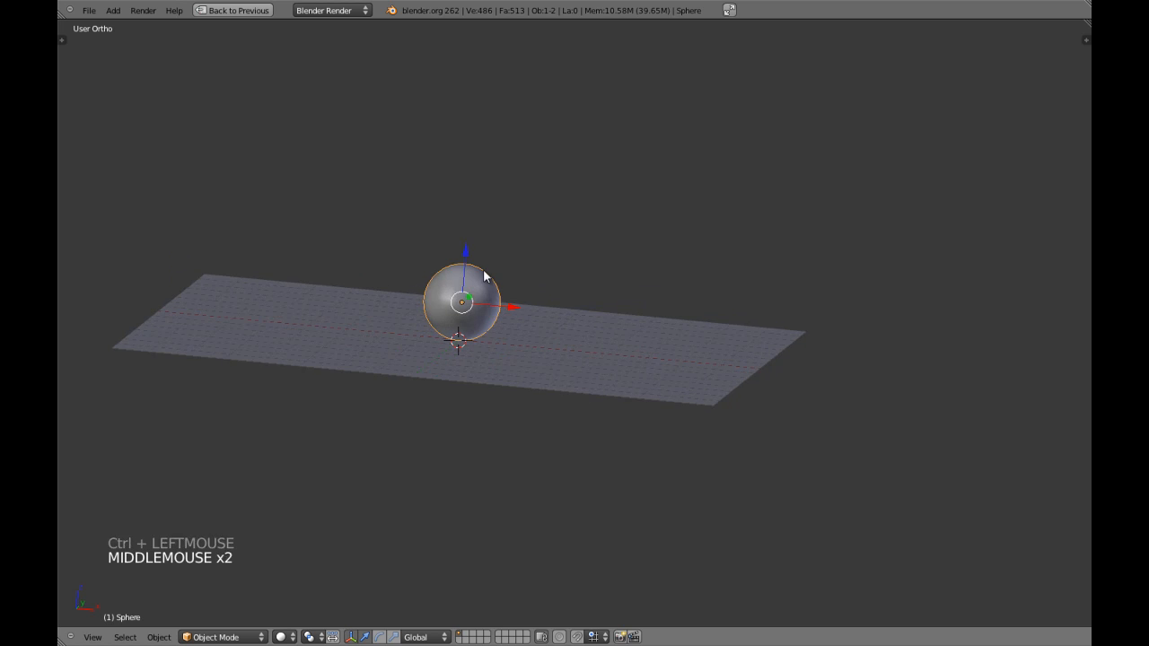
Step: Examine the sphere's position relative to the plane's corner in top wireframe view
{"action": "key", "text": "KP_7"}
{"action": "scroll", "coordinate": [483, 277], "scroll_direction": "down", "scroll_amount": 4}
{"action": "key", "text": "z"}
{"action": "scroll", "coordinate": [482, 277], "scroll_direction": "down", "scroll_amount": 1}
{"action": "scroll", "coordinate": [482, 276], "scroll_direction": "up", "scroll_amount": 1}
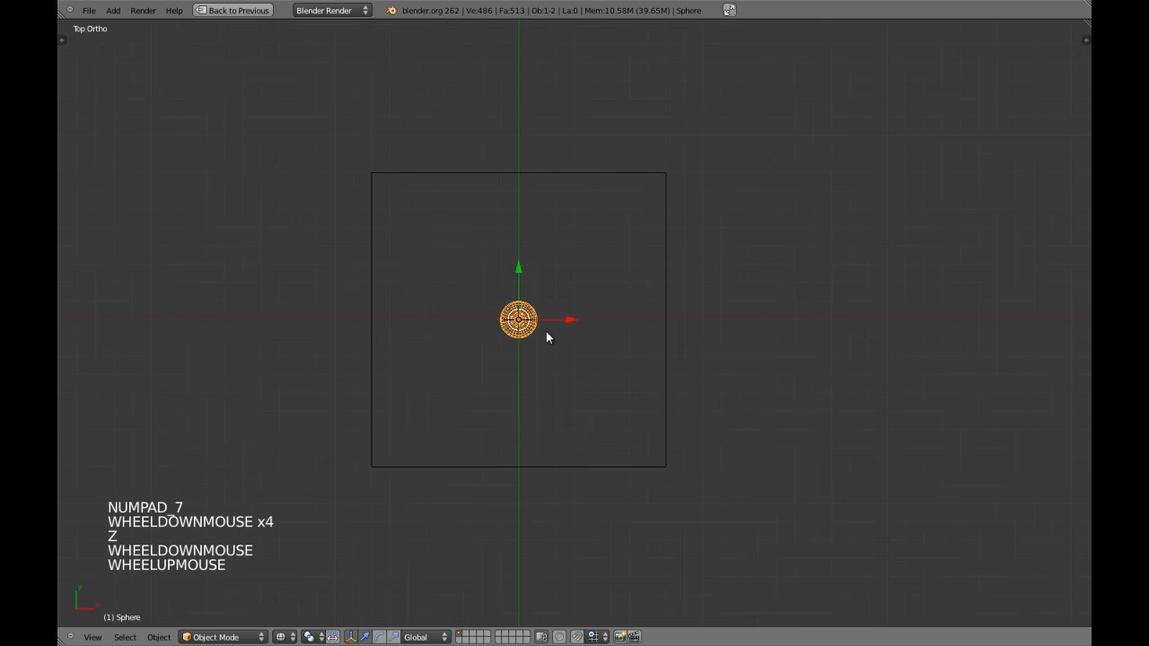
{"action": "scroll", "coordinate": [545, 333], "scroll_direction": "up", "scroll_amount": 4}
{"action": "key", "text": "z"}
{"action": "middle_click_drag", "start_coordinate": [515, 367], "coordinate": [574, 313], "text": "shift"}
{"action": "key", "text": "z"}
{"action": "middle_click_drag", "start_coordinate": [452, 323], "coordinate": [625, 272], "text": "shift"}
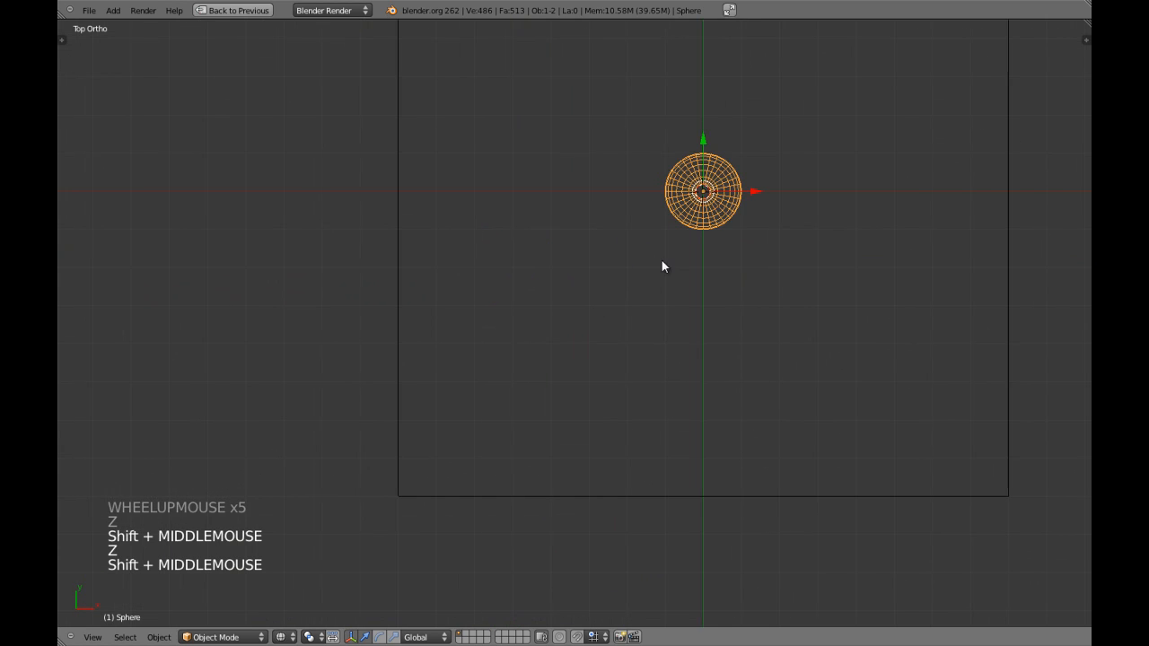
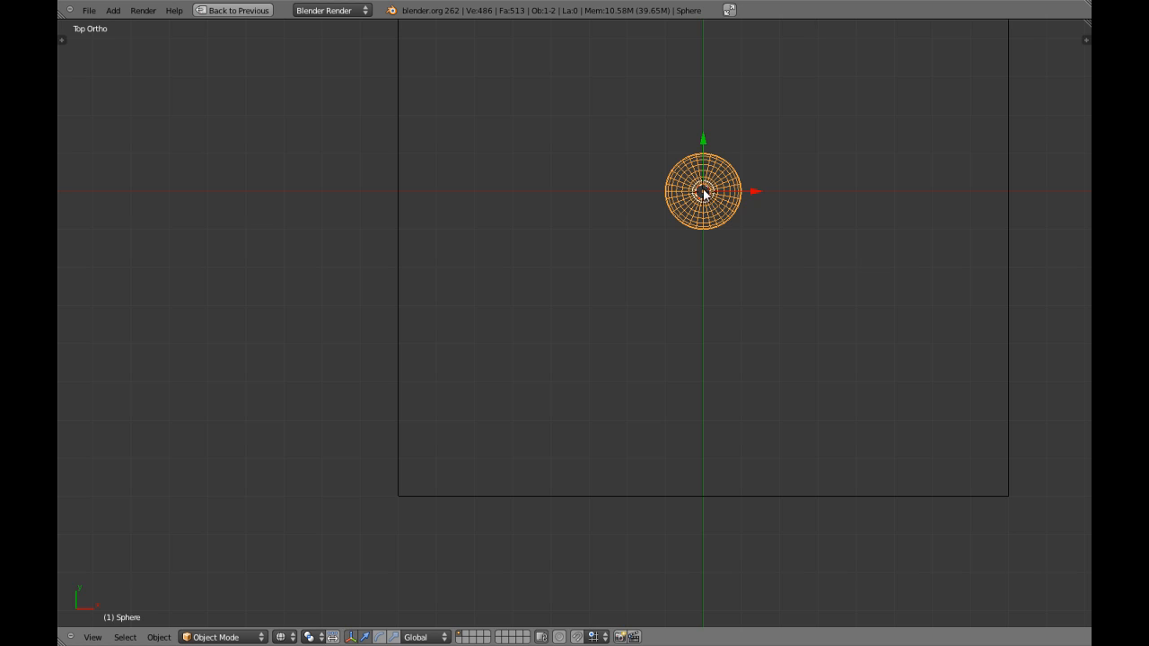
Step: Select the plane, enter Edit Mode, and select its corner vertex on the negative X and Y side
{"action": "middle_click_drag", "start_coordinate": [659, 295], "coordinate": [655, 290], "text": "shift"}
{"action": "scroll", "coordinate": [584, 359], "scroll_direction": "up", "scroll_amount": 4}
{"action": "middle_click_drag", "start_coordinate": [585, 359], "coordinate": [559, 351]}
{"action": "key", "text": "ctrl+Tab"}
{"action": "key", "text": "ctrl+Tab"}
{"action": "right_click", "coordinate": [399, 412]}
{"action": "key", "text": "Tab"}
{"action": "right_click", "coordinate": [399, 425]}
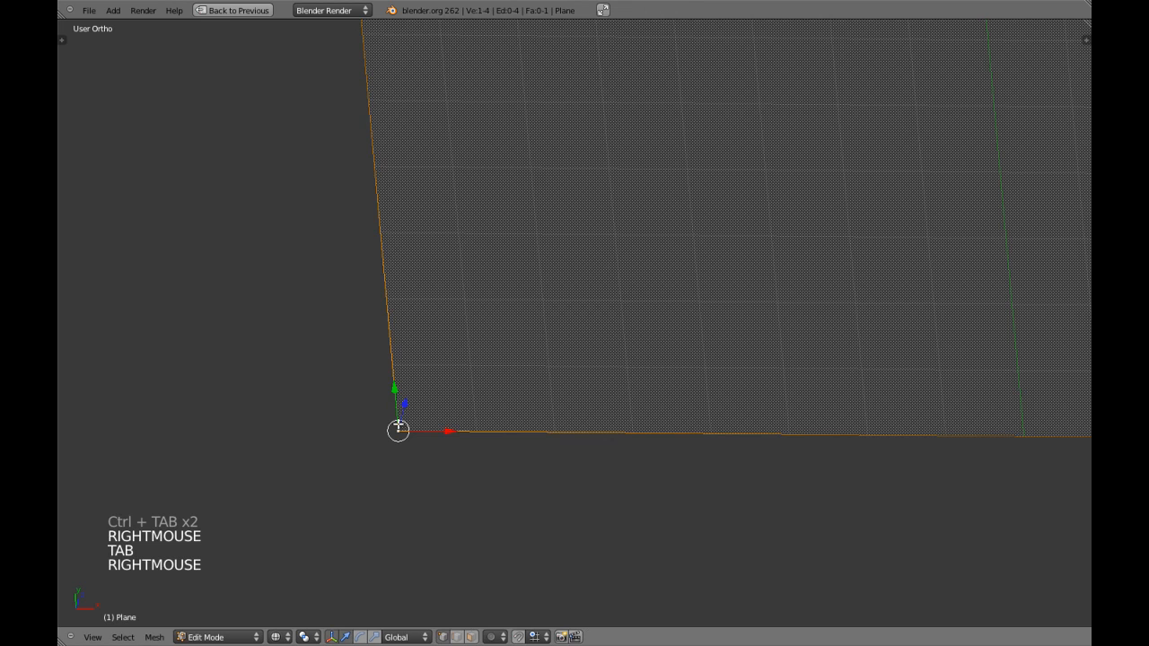
Step: Snap the 3D cursor to the selected corner vertex of the plane, working in top view
{"action": "key", "text": "KP_7"}
{"action": "scroll", "coordinate": [397, 418], "scroll_direction": "down", "scroll_amount": 7}
{"action": "middle_click_drag", "start_coordinate": [505, 358], "coordinate": [564, 382], "text": "shift"}
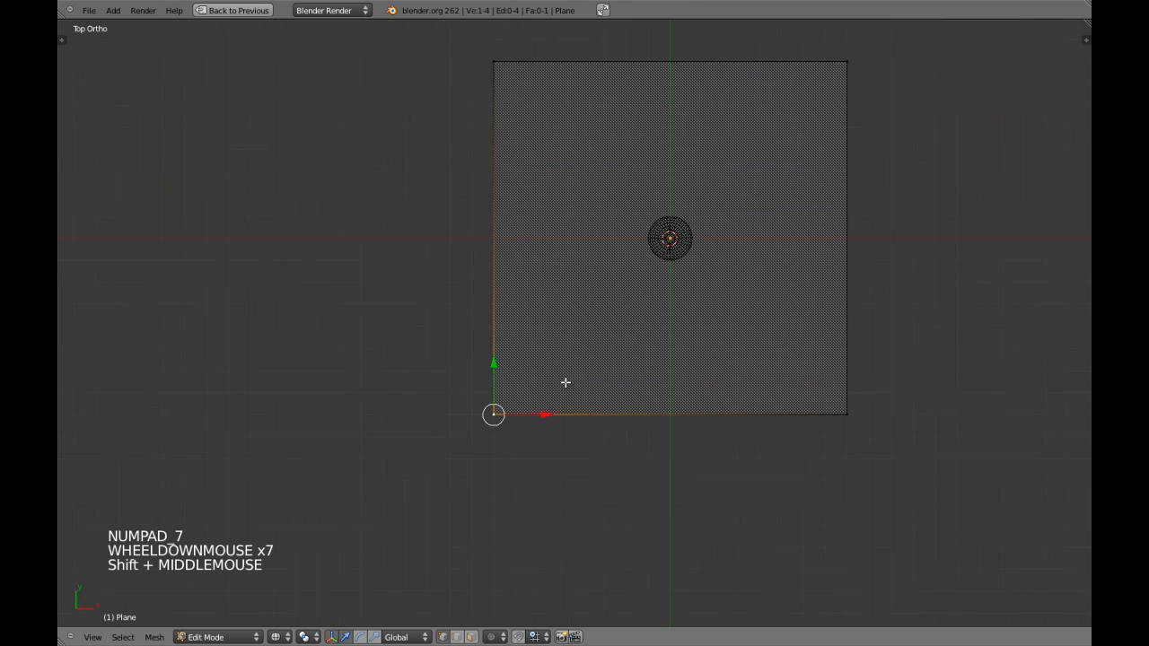
{"action": "scroll", "coordinate": [567, 379], "scroll_direction": "up", "scroll_amount": 4}
{"action": "key", "text": "shift+s"}
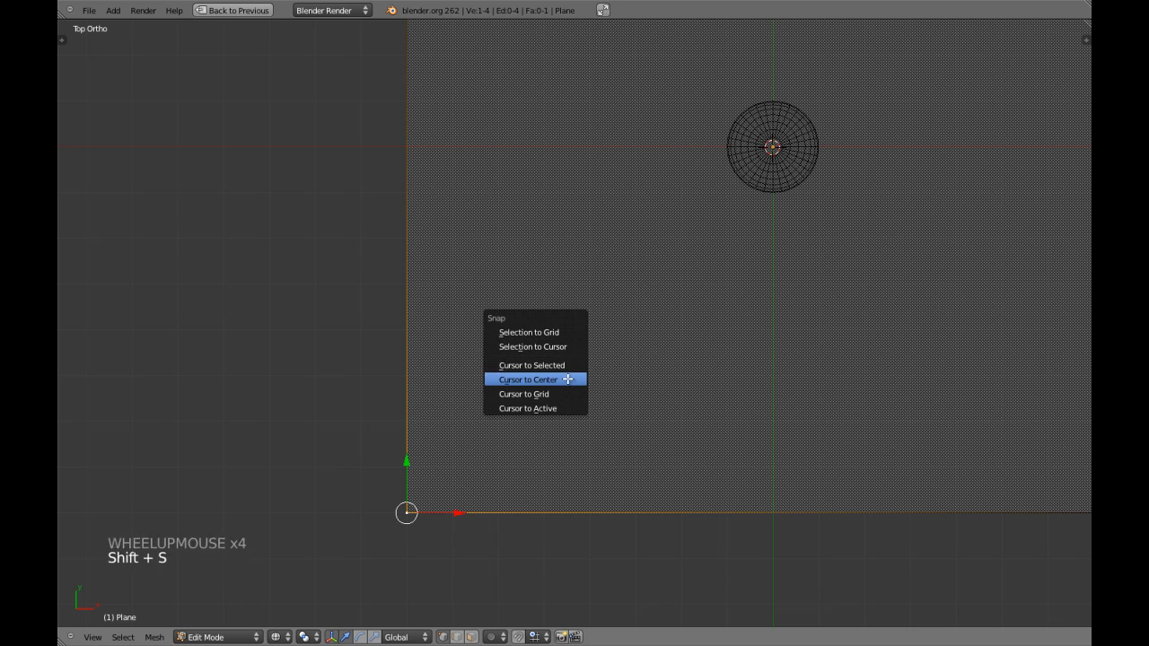
{"action": "left_click", "coordinate": [569, 365]}
Step: Return to Object Mode, select the sphere, and snap it to the 3D cursor at the plane's corner
{"action": "key", "text": "Tab"}
{"action": "right_click", "coordinate": [751, 177]}
{"action": "key", "text": "shift+s"}
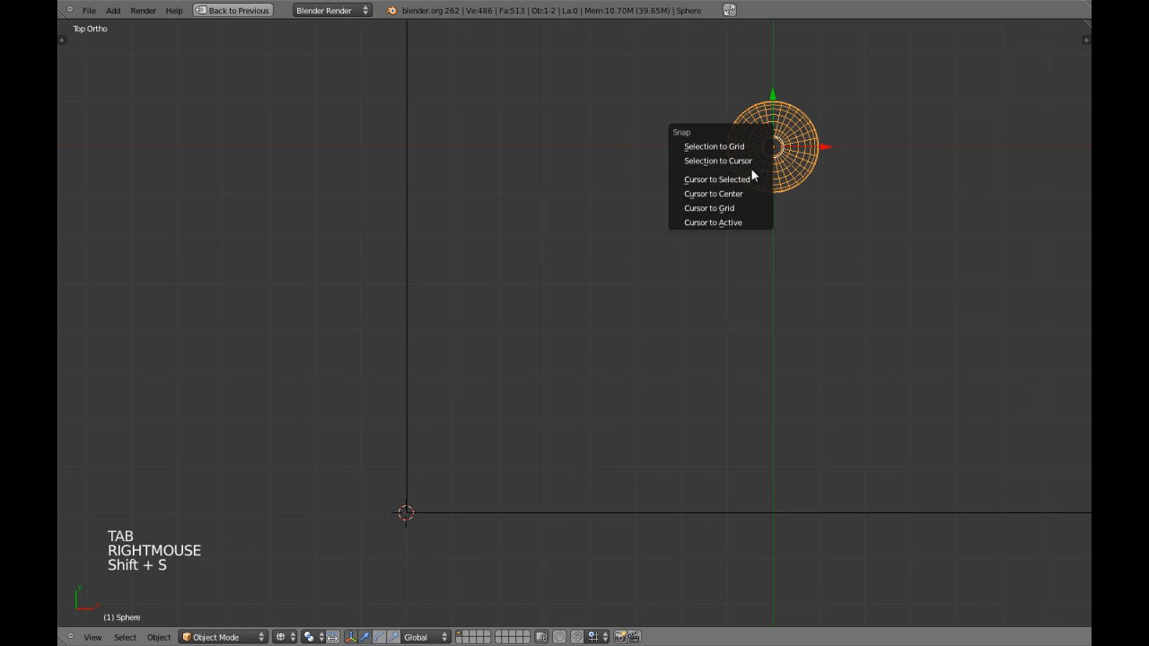
{"action": "left_click", "coordinate": [750, 161]}
{"action": "scroll", "coordinate": [537, 390], "scroll_direction": "down", "scroll_amount": 3}
{"action": "key", "text": "a"}
{"action": "scroll", "coordinate": [537, 390], "scroll_direction": "down", "scroll_amount": 1}
{"action": "key", "text": "z"}
{"action": "mouse_move", "coordinate": [537, 390]}
{"action": "middle_mouse_down"}
{"action": "mouse_move", "coordinate": [523, 329]}
{"action": "mouse_move", "coordinate": [481, 313]}
{"action": "mouse_move", "coordinate": [497, 294]}
{"action": "middle_mouse_up"}
{"action": "right_click", "coordinate": [476, 341]}
Step: Undo the sphere's snap to the 3D cursor at the plane's corner
{"action": "key", "text": "ctrl+z"}
{"action": "key", "text": "ctrl+z"}
{"action": "key", "text": "ctrl+z"}
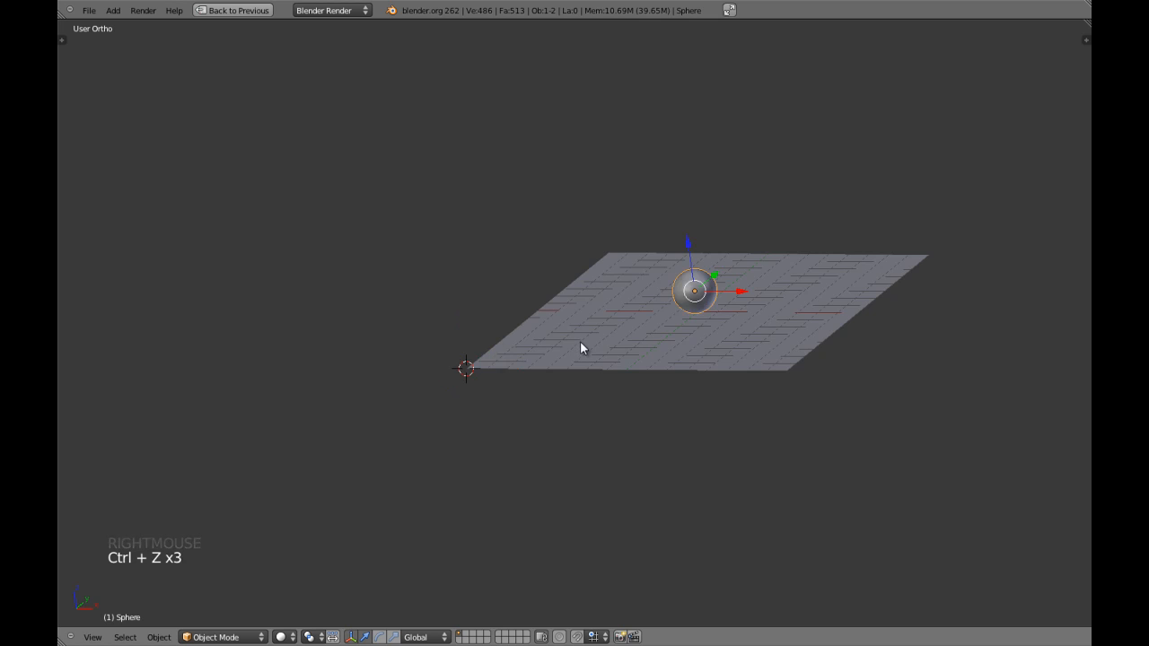
Step: Select the plane in top wireframe view and snap the 3D cursor back to the plane's center
{"action": "key", "text": "KP_7"}
{"action": "scroll", "coordinate": [579, 349], "scroll_direction": "up", "scroll_amount": 2}
{"action": "key", "text": "z"}
{"action": "key", "text": "z"}
{"action": "middle_click_drag", "start_coordinate": [616, 320], "coordinate": [535, 397], "text": "shift"}
{"action": "key", "text": "z"}
{"action": "right_click", "coordinate": [387, 285]}
{"action": "middle_click_drag", "start_coordinate": [520, 320], "coordinate": [582, 358], "text": "shift"}
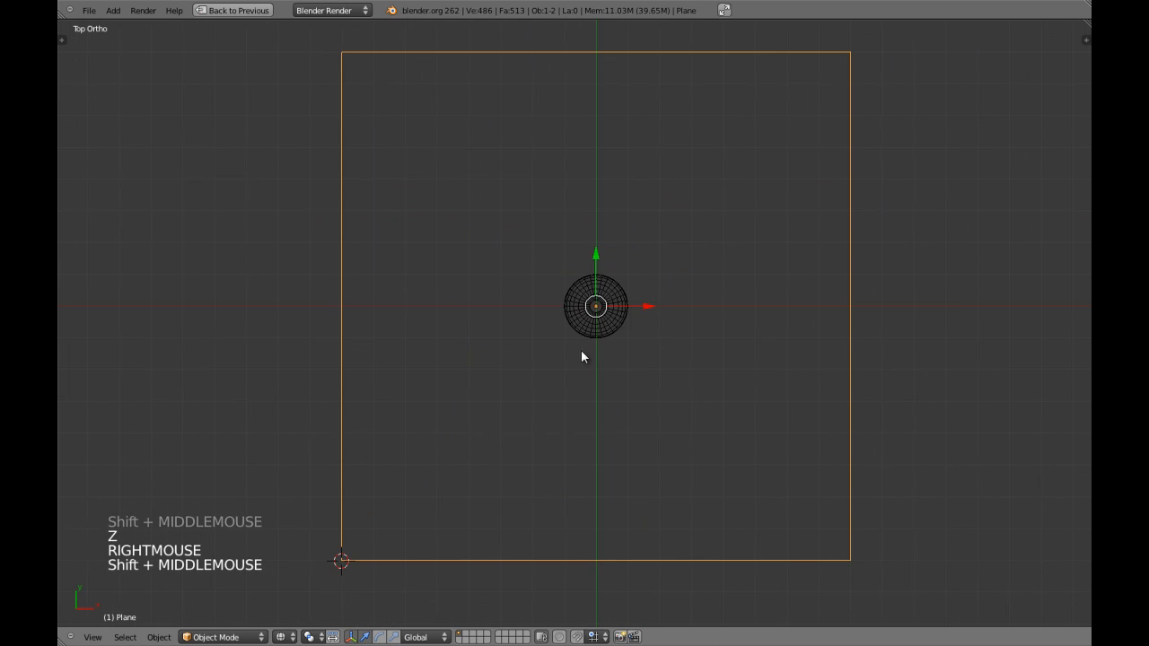
{"action": "key", "text": "shift+s"}
{"action": "key", "text": "shift+s"}
{"action": "left_click", "coordinate": [600, 352]}
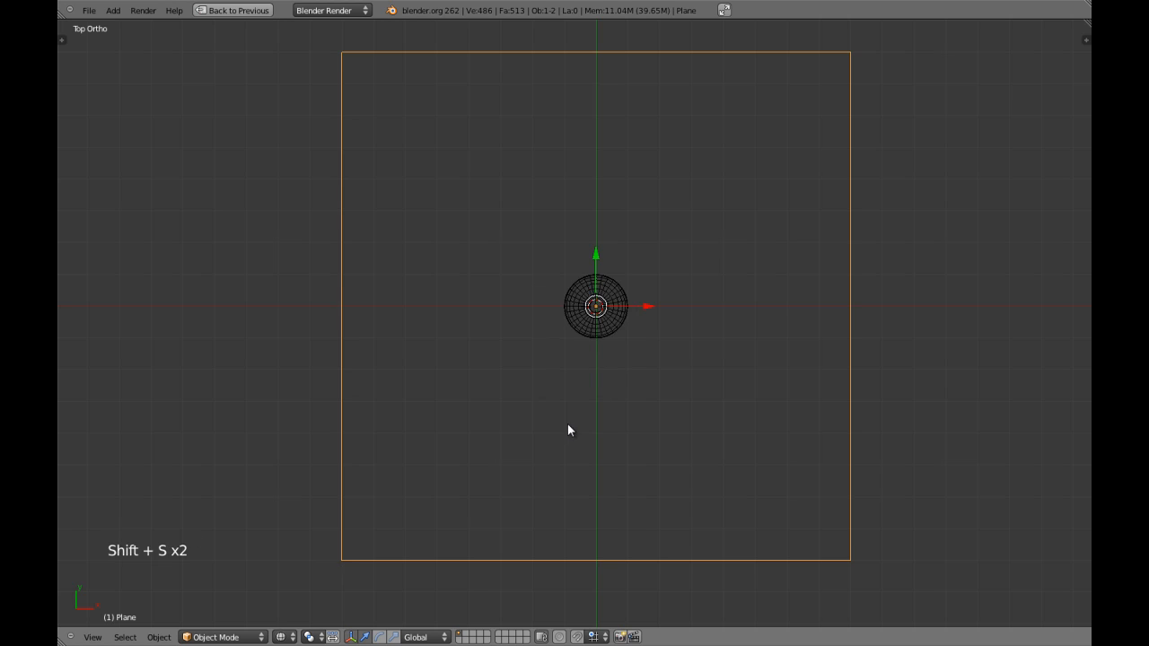
Step: Deselect the plane, restore solid shading, and toggle Snap during transform
{"action": "key", "text": "a"}
{"action": "key", "text": "z"}
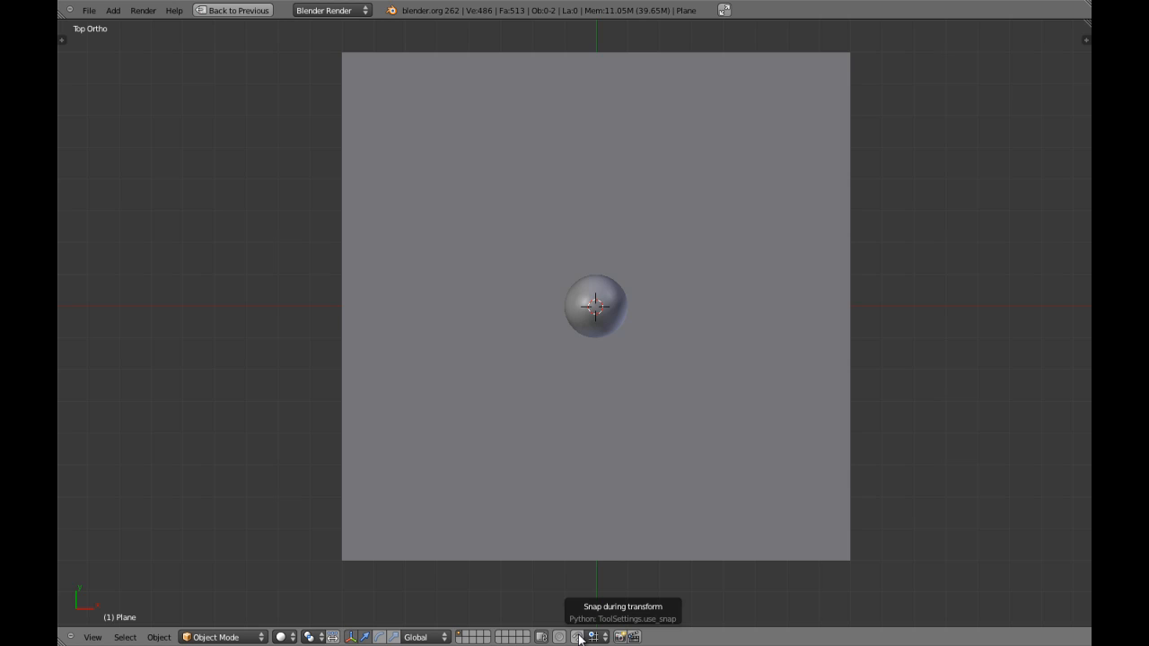
{"action": "left_click", "coordinate": [577, 636]}
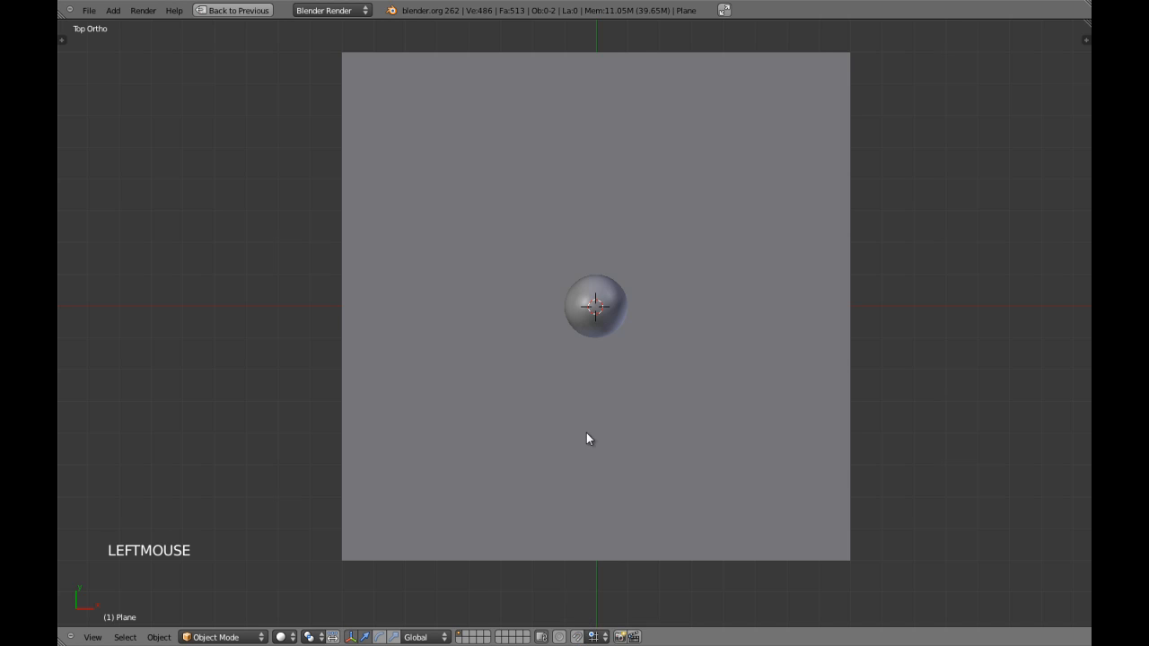
Step: Select the sphere, smooth it with a level 2 Subdivision Surface in perspective view, and deselect it
{"action": "key", "text": "z"}
{"action": "right_click", "coordinate": [600, 305]}
{"action": "key", "text": "KP_5"}
{"action": "key", "text": "KP_Decimal"}
{"action": "key", "text": "z"}
{"action": "scroll", "coordinate": [632, 328], "scroll_direction": "down", "scroll_amount": 1}
{"action": "key", "text": "z"}
{"action": "mouse_move", "coordinate": [631, 328]}
{"action": "middle_mouse_down"}
{"action": "mouse_move", "coordinate": [638, 237]}
{"action": "mouse_move", "coordinate": [559, 356]}
{"action": "mouse_move", "coordinate": [552, 305]}
{"action": "middle_mouse_up"}
{"action": "key", "text": "z"}
{"action": "scroll", "coordinate": [552, 305], "scroll_direction": "down", "scroll_amount": 3}
{"action": "key", "text": "ctrl+2"}
{"action": "key", "text": "a"}
{"action": "scroll", "coordinate": [550, 333], "scroll_direction": "down", "scroll_amount": 4}
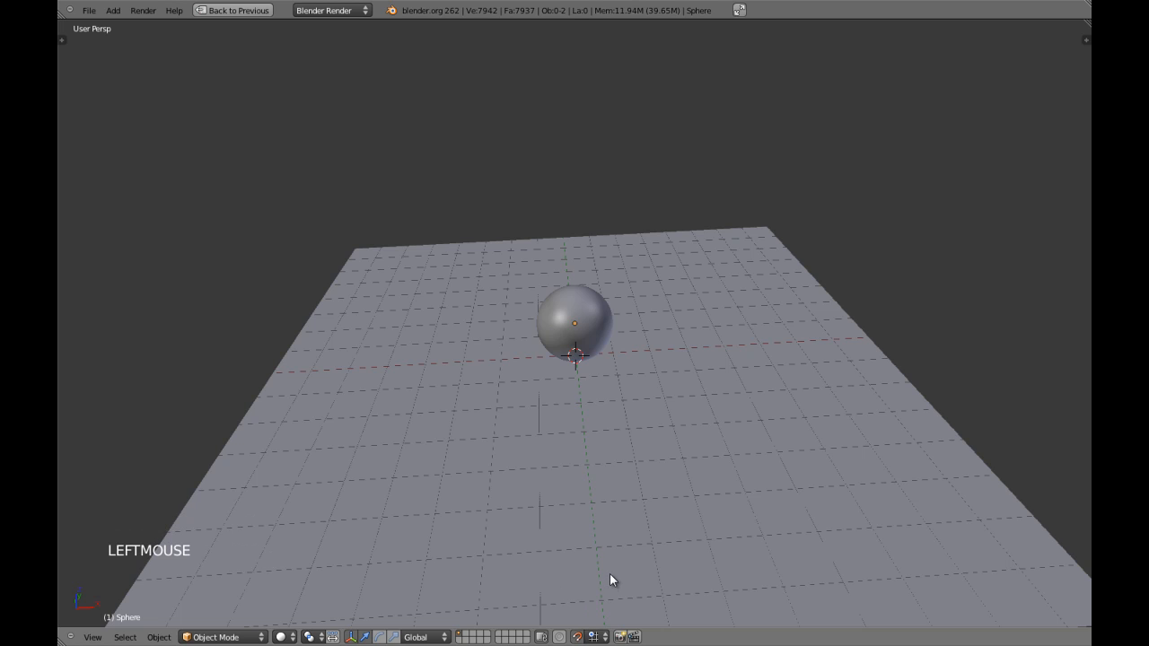
Step: Examine the available Snap Element types, keeping Increment, and how the sphere sits on the plane
{"action": "key", "text": "z"}
{"action": "key", "text": "z"}
{"action": "left_click", "coordinate": [593, 637]}
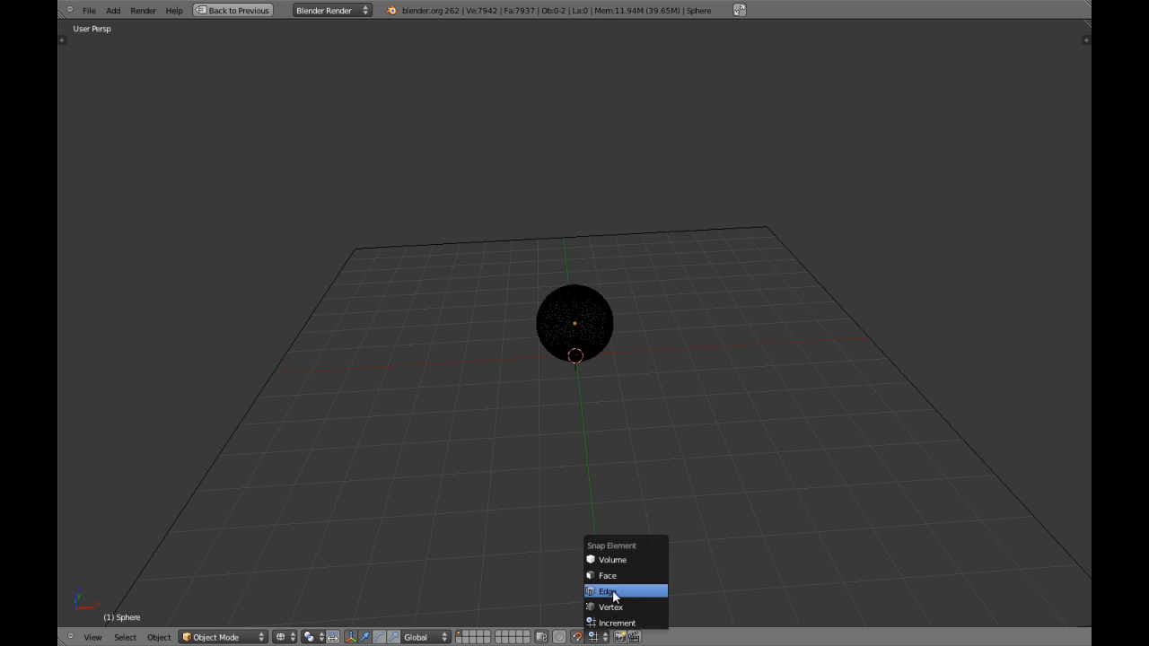
{"action": "key", "text": "KP_3"}
{"action": "key", "text": "KP_5"}
{"action": "key", "text": "z"}
{"action": "scroll", "coordinate": [621, 382], "scroll_direction": "down", "scroll_amount": 2}
{"action": "middle_click_drag", "start_coordinate": [594, 380], "coordinate": [547, 418]}
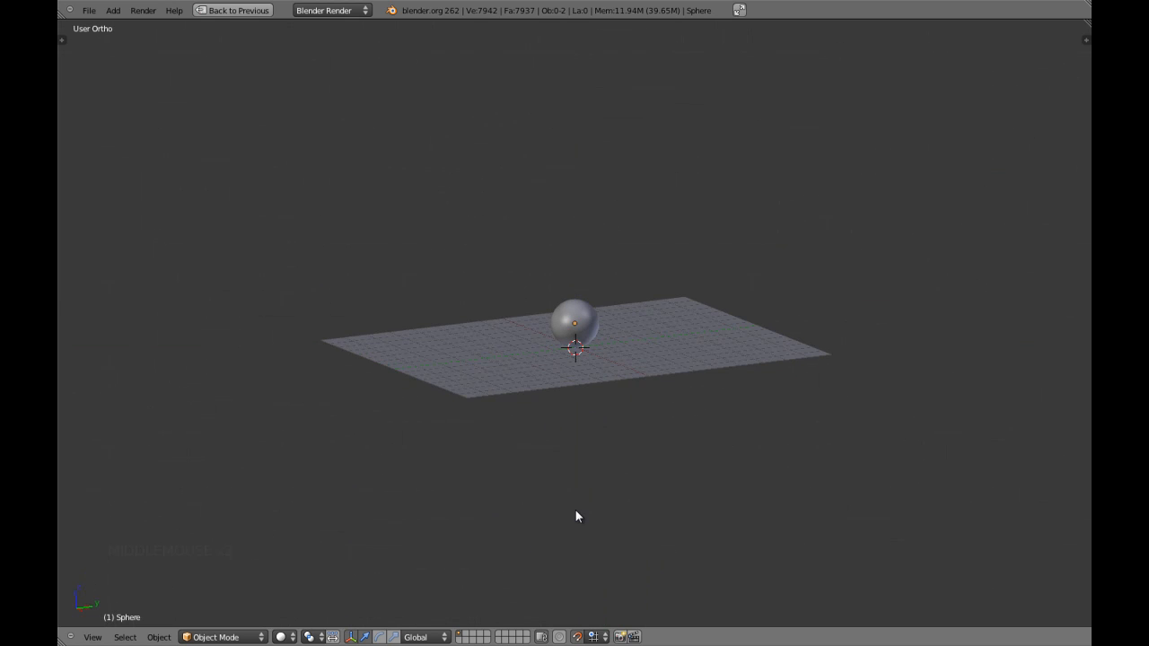
{"action": "key", "text": "KP_1"}
{"action": "key", "text": "KP_3"}
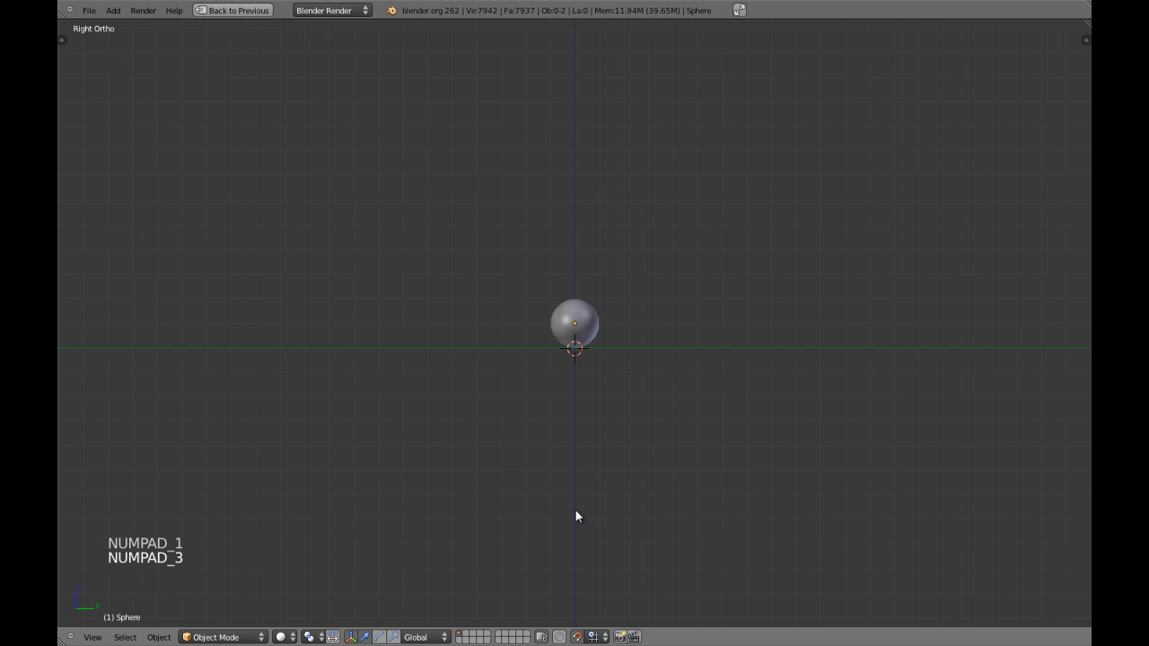
Step: In right wireframe view, raise the sphere 2 units along Z, then move it onto the plane's negative Y edge with increment snapping
{"action": "key", "text": "z"}
{"action": "right_click", "coordinate": [588, 323]}
{"action": "scroll", "coordinate": [586, 314], "scroll_direction": "up", "scroll_amount": 3}
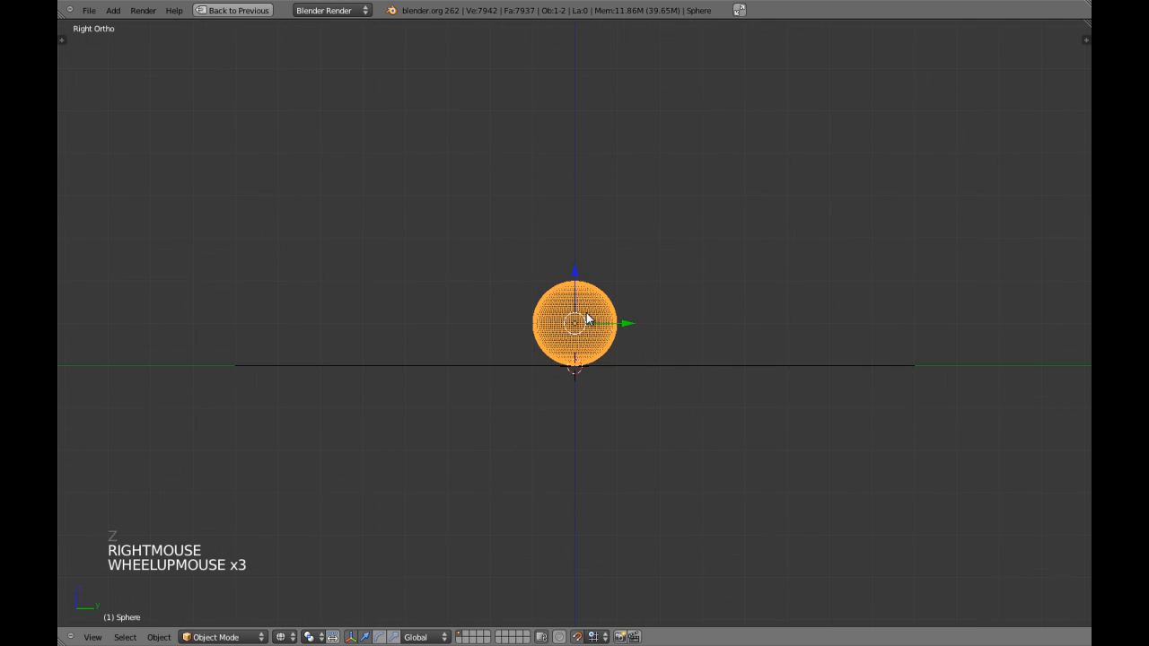
{"action": "middle_click_drag", "start_coordinate": [586, 312], "coordinate": [580, 343], "text": "shift"}
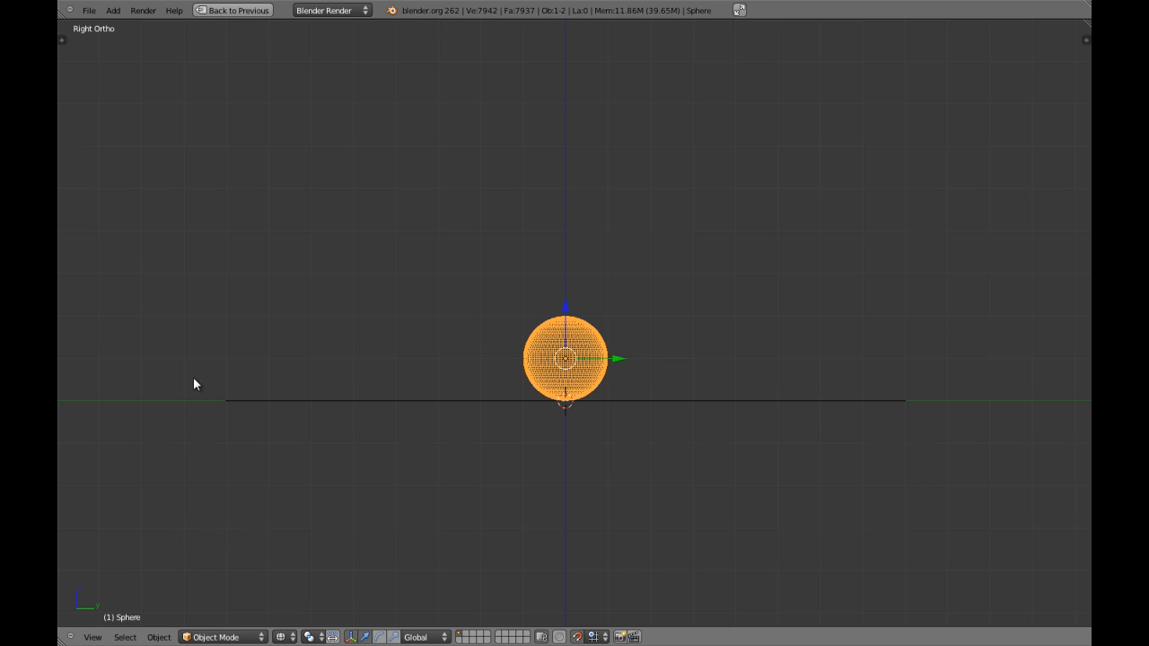
{"action": "left_click", "coordinate": [593, 633]}
{"action": "left_click_drag", "start_coordinate": [565, 311], "coordinate": [575, 231]}
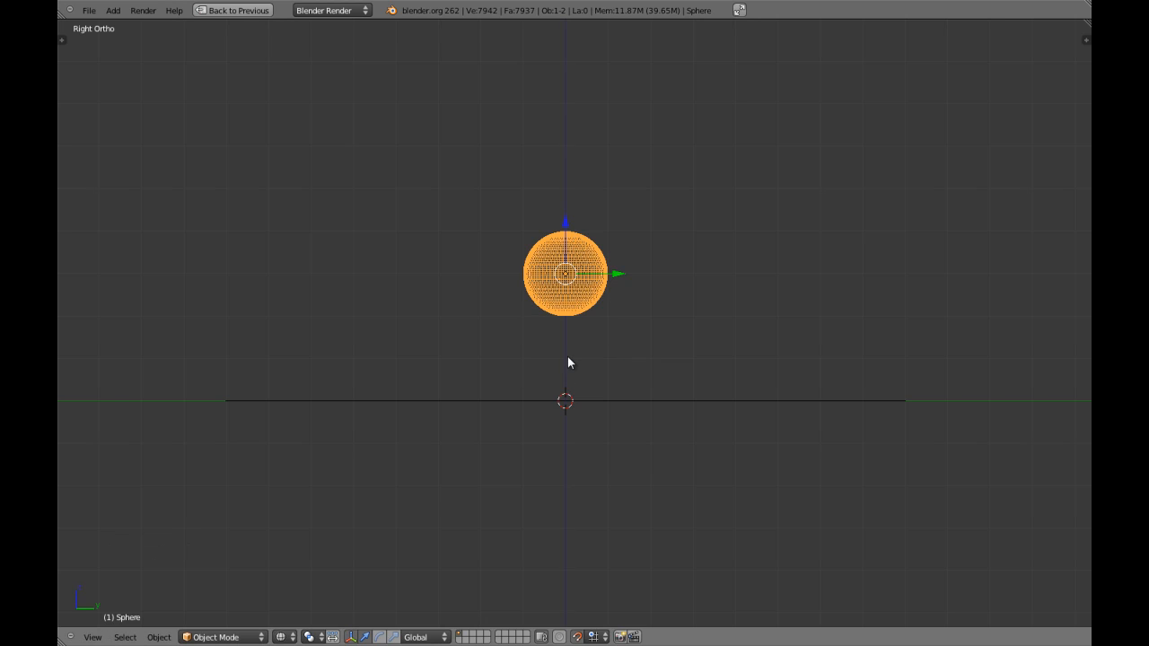
{"action": "key", "text": "g"}
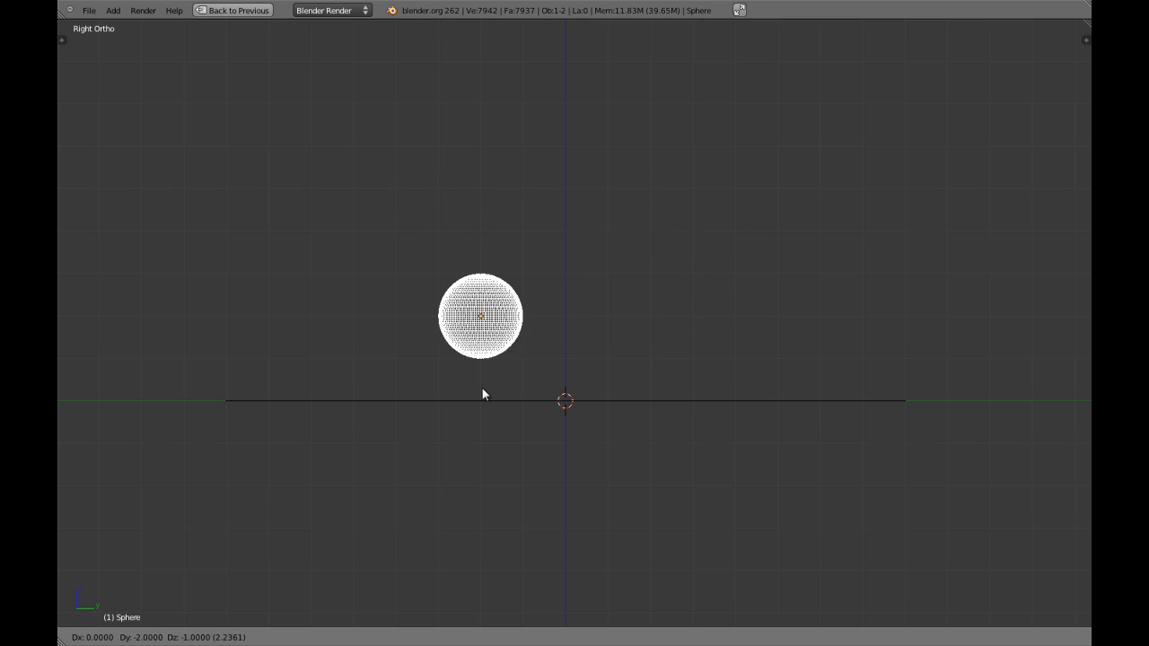
{"action": "left_click", "coordinate": [271, 435]}
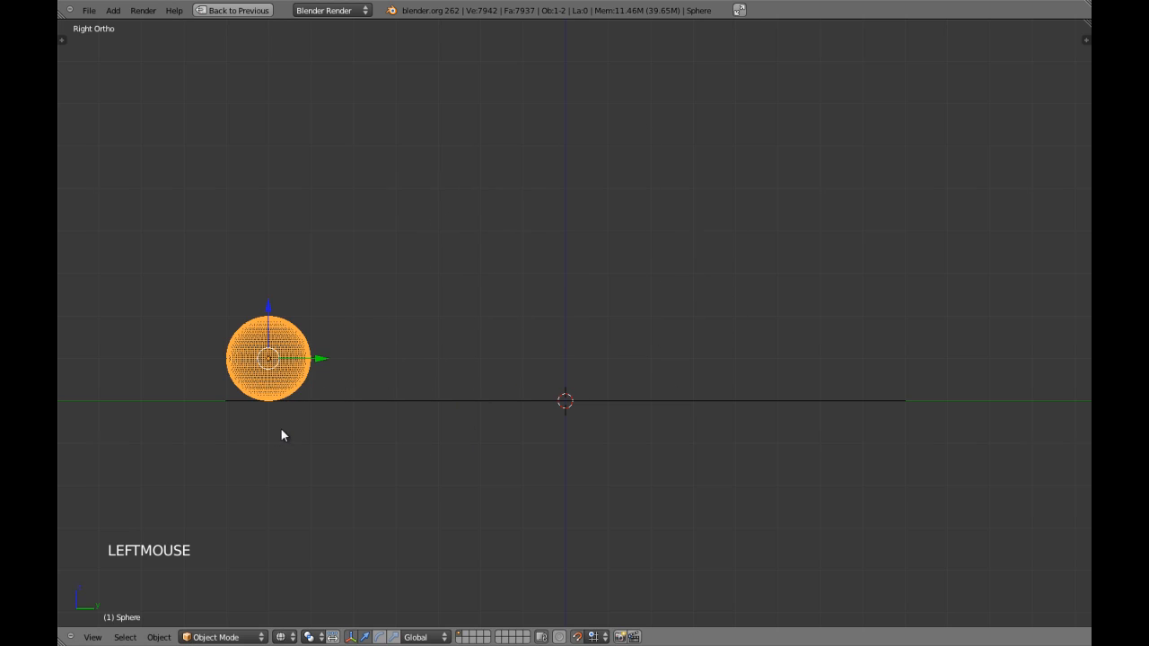
Step: In top view, move the sphere 7 units along negative X into the plane's corner with increment snapping
{"action": "key", "text": "KP_7"}
{"action": "scroll", "coordinate": [454, 392], "scroll_direction": "down", "scroll_amount": 3}
{"action": "middle_click_drag", "start_coordinate": [551, 385], "coordinate": [559, 341], "text": "shift"}
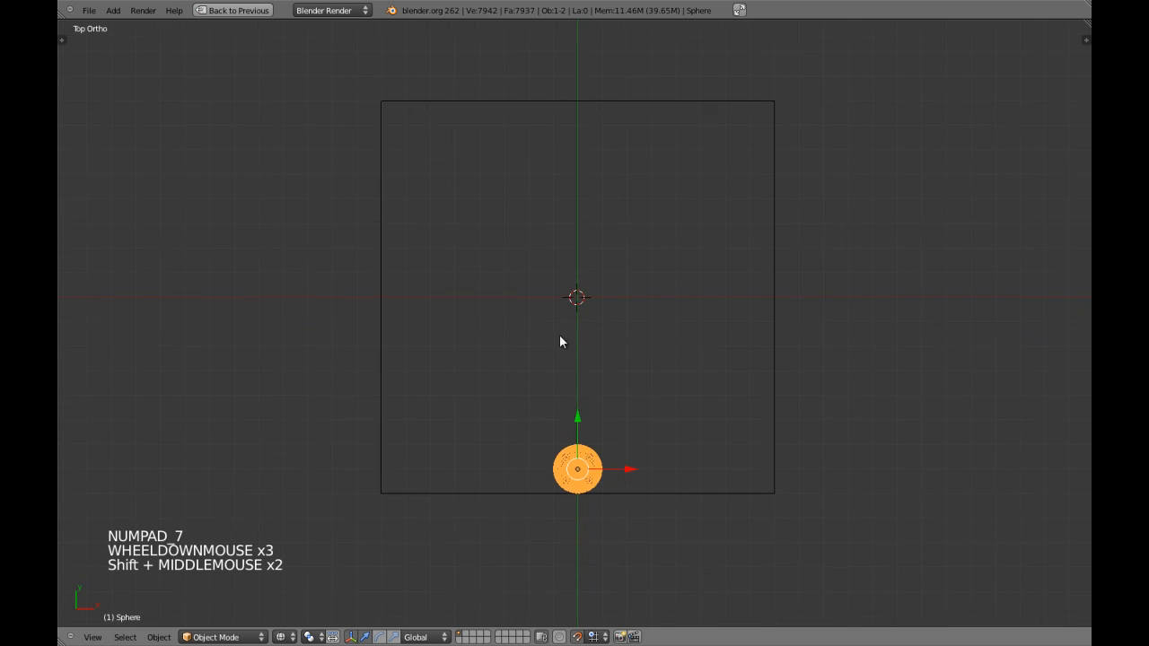
{"action": "key", "text": "g"}
{"action": "left_click", "coordinate": [410, 364]}
{"action": "middle_click", "coordinate": [473, 422]}
{"action": "middle_click_drag", "start_coordinate": [473, 422], "coordinate": [492, 392]}
Step: Move the sphere 7 units along both X and Y back to the plane's center in top wireframe view
{"action": "key", "text": "z"}
{"action": "key", "text": "z"}
{"action": "key", "text": "KP_7"}
{"action": "key", "text": "g"}
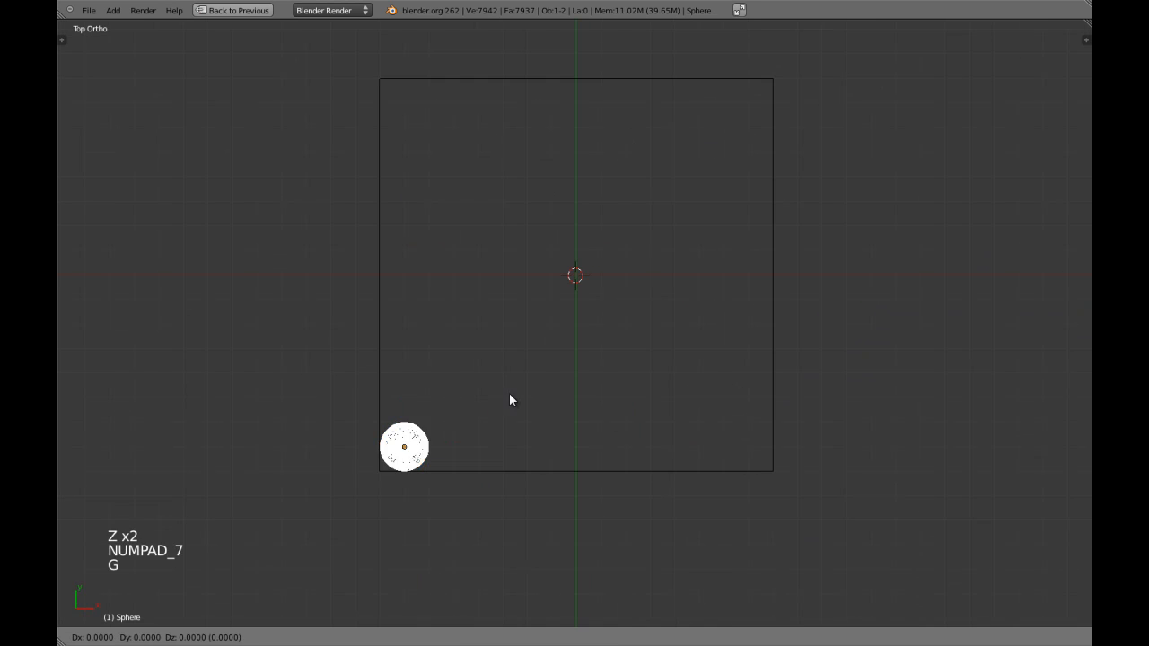
{"action": "left_click", "coordinate": [668, 224]}
Step: Try moving the sphere in top view at two zoomed-out levels to test the coarser snapping increments
{"action": "scroll", "coordinate": [565, 384], "scroll_direction": "down", "scroll_amount": 5}
{"action": "scroll", "coordinate": [572, 377], "scroll_direction": "down", "scroll_amount": 3}
{"action": "middle_click_drag", "start_coordinate": [571, 377], "coordinate": [577, 350], "text": "shift"}
{"action": "key", "text": "g"}
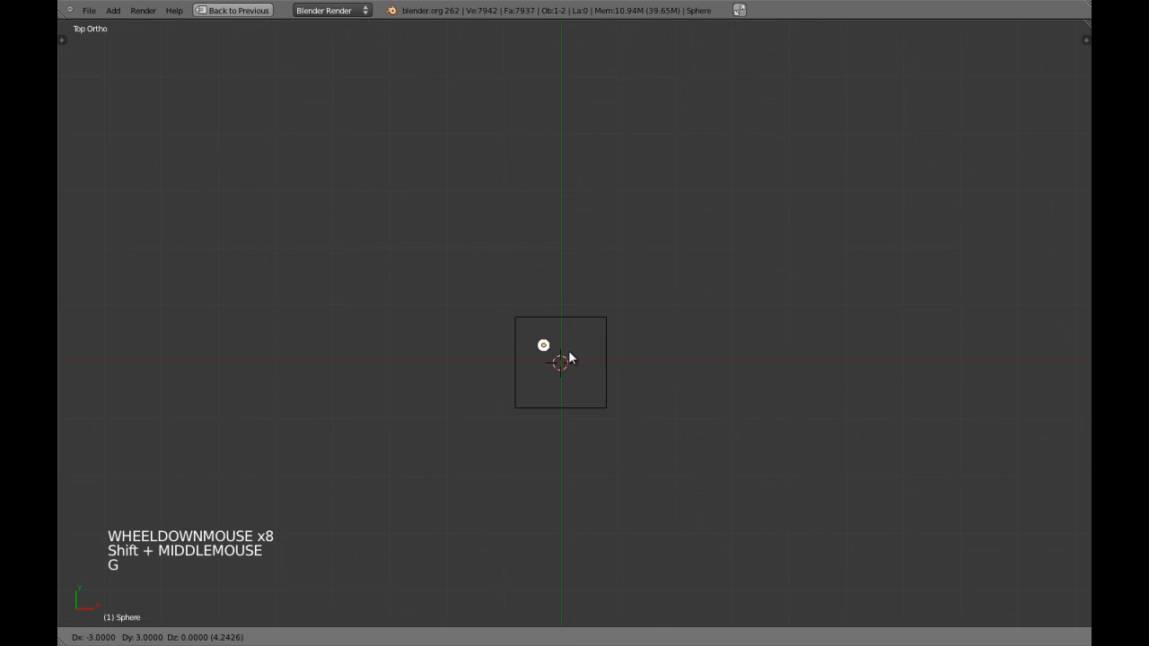
{"action": "right_click", "coordinate": [538, 323]}
{"action": "scroll", "coordinate": [579, 337], "scroll_direction": "down", "scroll_amount": 4}
{"action": "key", "text": "g"}
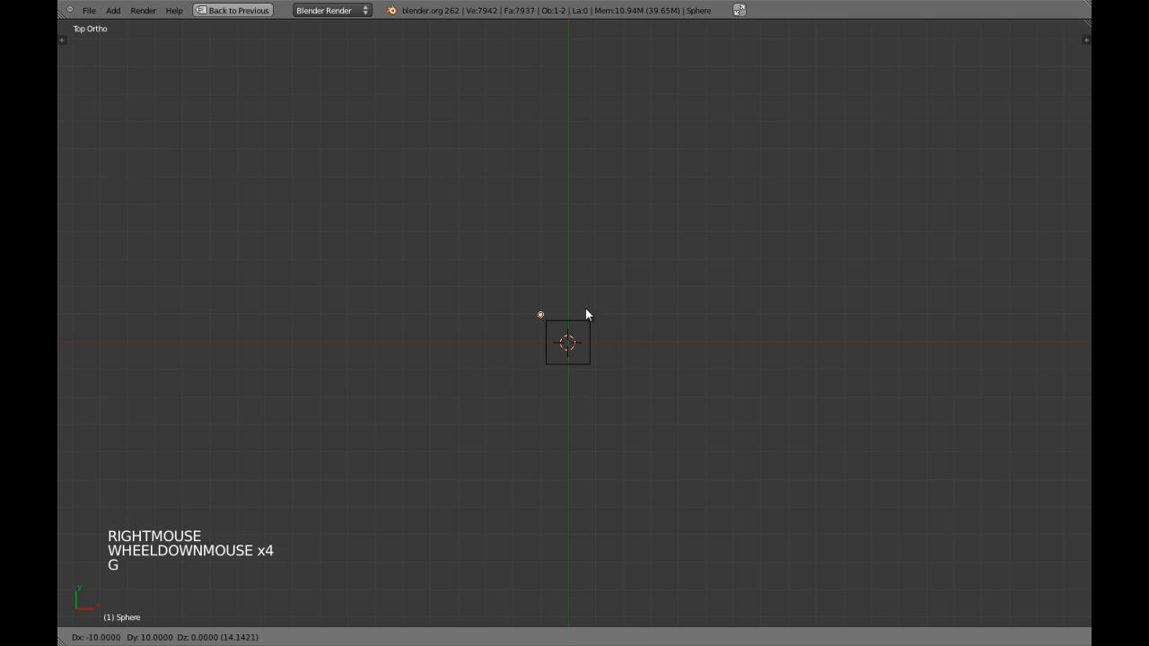
{"action": "right_click", "coordinate": [614, 323]}
Step: Try moving the sphere along X in a close-up top view to test the 0.1 unit snapping increments
{"action": "scroll", "coordinate": [619, 332], "scroll_direction": "up", "scroll_amount": 3}
{"action": "scroll", "coordinate": [605, 359], "scroll_direction": "up", "scroll_amount": 5}
{"action": "scroll", "coordinate": [592, 385], "scroll_direction": "up", "scroll_amount": 1, "text": "shift"}
{"action": "middle_click_drag", "start_coordinate": [592, 385], "coordinate": [611, 212], "text": "shift"}
{"action": "scroll", "coordinate": [602, 347], "scroll_direction": "up", "scroll_amount": 1}
{"action": "scroll", "coordinate": [603, 359], "scroll_direction": "up", "scroll_amount": 8}
{"action": "scroll", "coordinate": [563, 313], "scroll_direction": "up", "scroll_amount": 6}
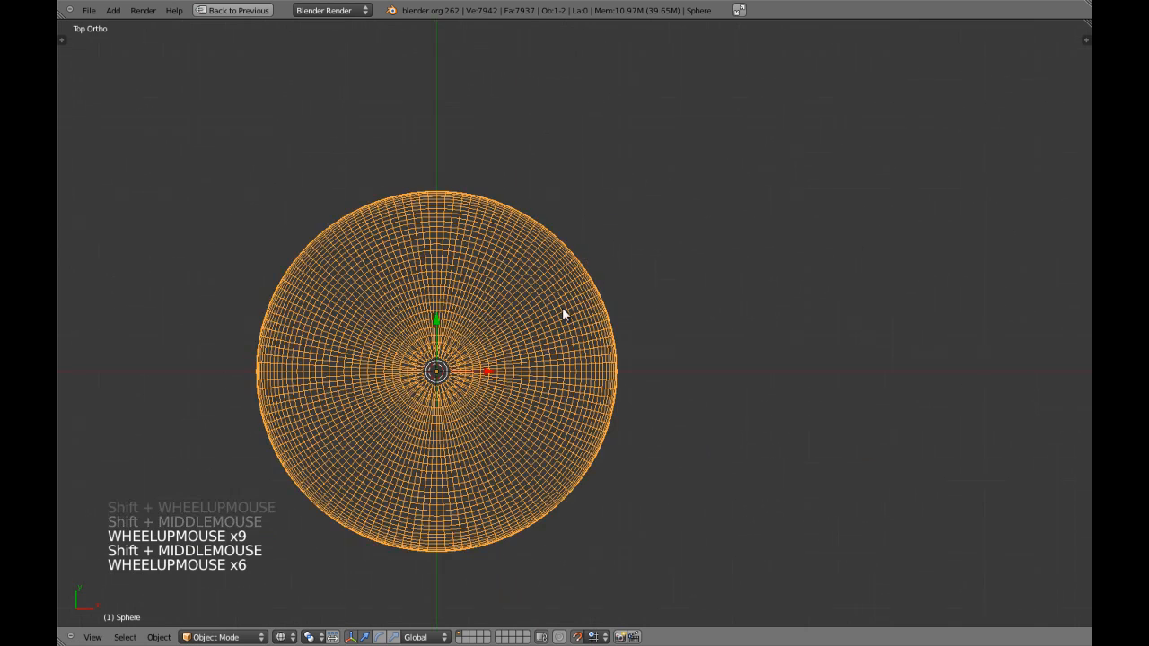
{"action": "middle_click_drag", "start_coordinate": [564, 313], "coordinate": [563, 269], "text": "shift"}
{"action": "key", "text": "g"}
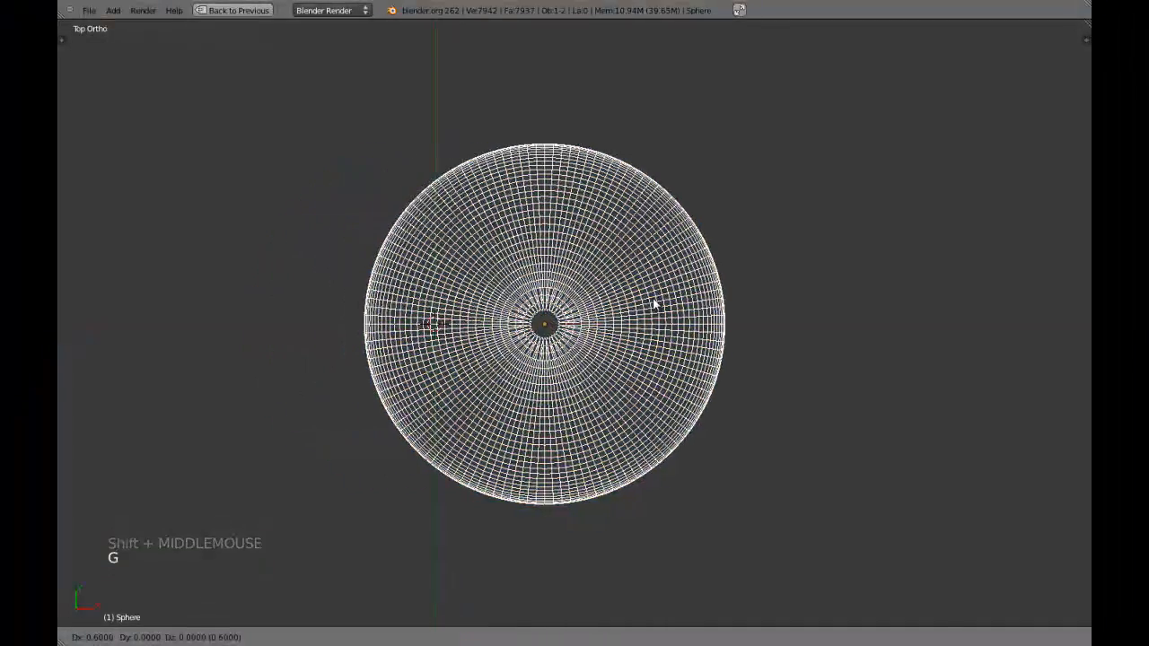
{"action": "right_click", "coordinate": [646, 302]}
Step: Examine the sphere's contact with the plane and the grid spacing in front wireframe view
{"action": "scroll", "coordinate": [645, 302], "scroll_direction": "down", "scroll_amount": 11}
{"action": "middle_click_drag", "start_coordinate": [527, 386], "coordinate": [537, 341]}
{"action": "key", "text": "z"}
{"action": "middle_click_drag", "start_coordinate": [537, 341], "coordinate": [550, 226]}
{"action": "key", "text": "KP_1"}
{"action": "key", "text": "z"}
{"action": "scroll", "coordinate": [580, 351], "scroll_direction": "up", "scroll_amount": 6}
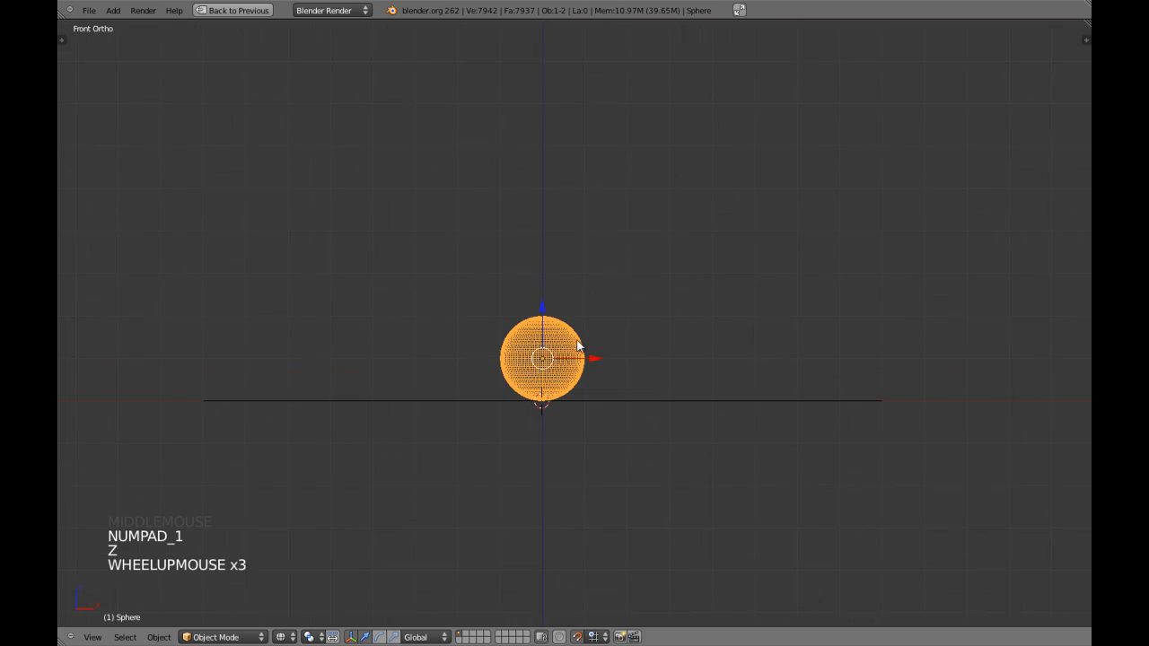
{"action": "middle_click_drag", "start_coordinate": [592, 367], "coordinate": [592, 306], "text": "shift"}
{"action": "scroll", "coordinate": [577, 311], "scroll_direction": "up", "scroll_amount": 4}
{"action": "scroll", "coordinate": [577, 311], "scroll_direction": "up", "scroll_amount": 2}
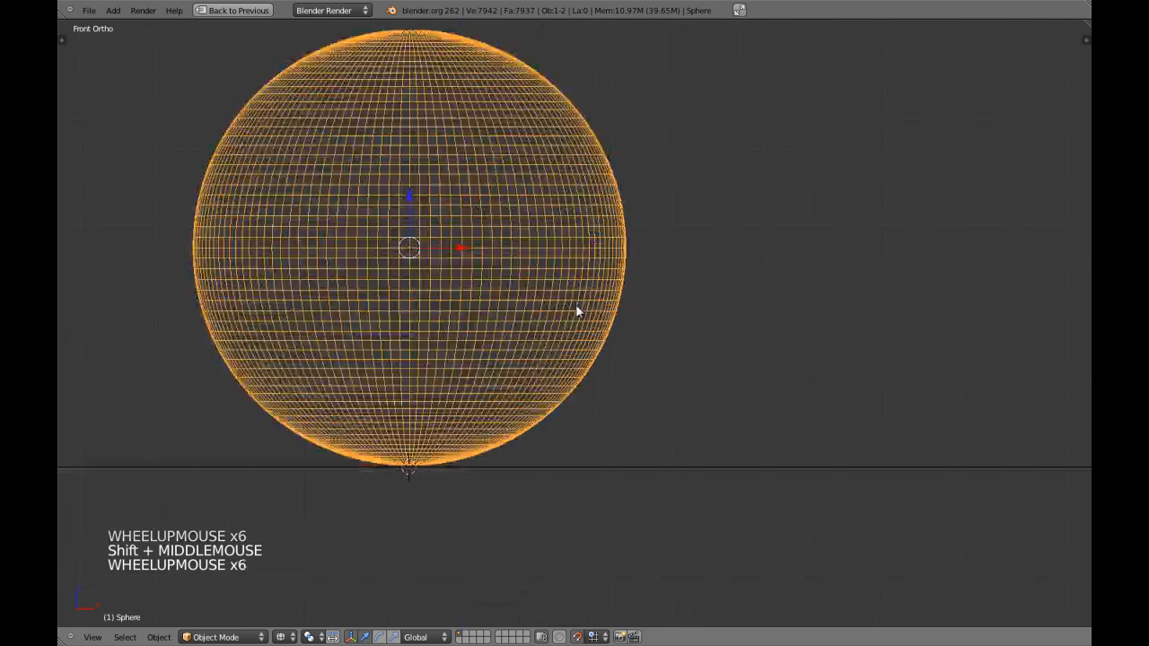
{"action": "middle_click_drag", "start_coordinate": [482, 257], "coordinate": [515, 316], "text": "shift"}
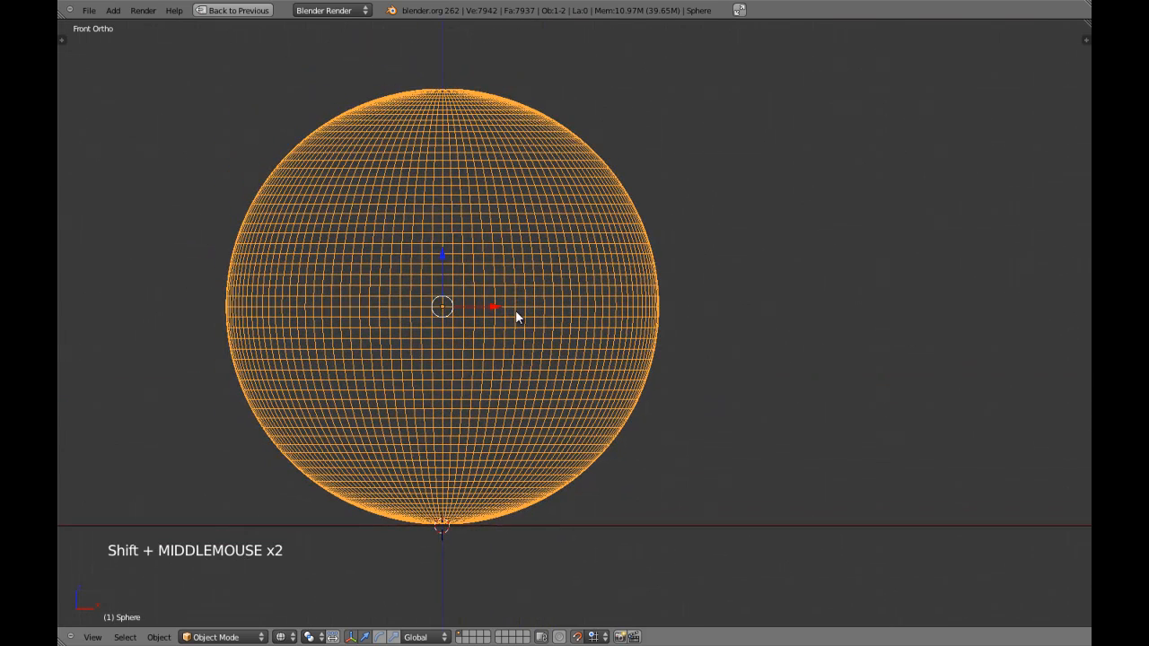
{"action": "scroll", "coordinate": [515, 314], "scroll_direction": "down", "scroll_amount": 8}
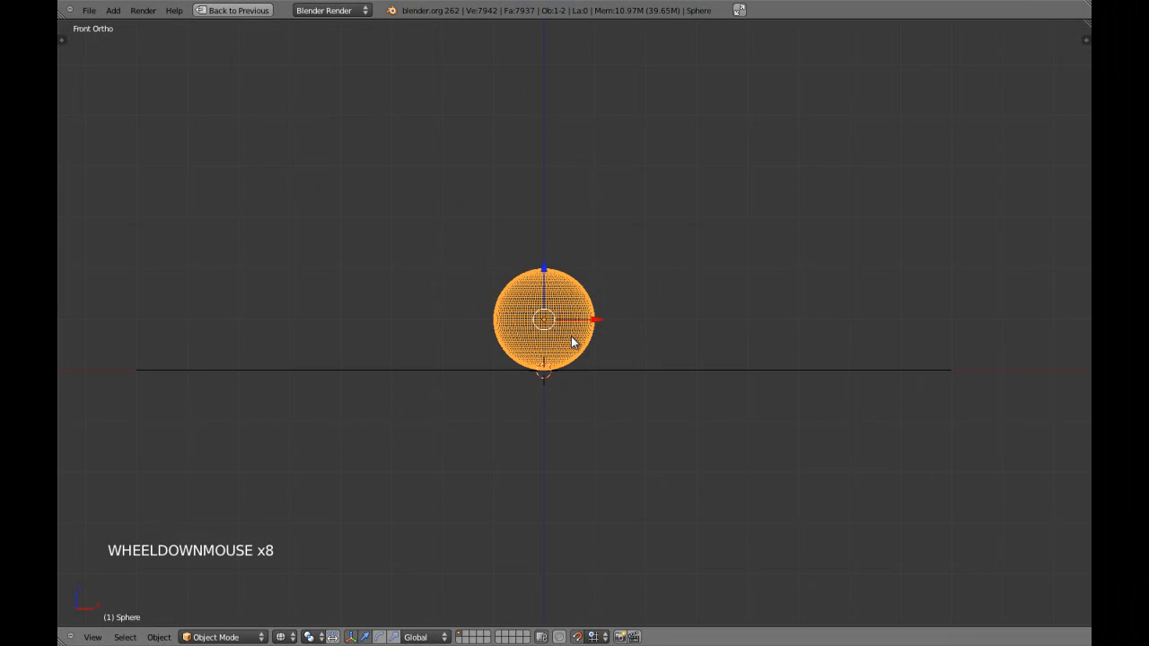
Step: Try moving the sphere along X in front view to test the 1 unit snapping increments
{"action": "key", "text": "g"}
{"action": "right_click", "coordinate": [623, 338]}
{"action": "scroll", "coordinate": [622, 336], "scroll_direction": "down", "scroll_amount": 2}
{"action": "key", "text": "g"}
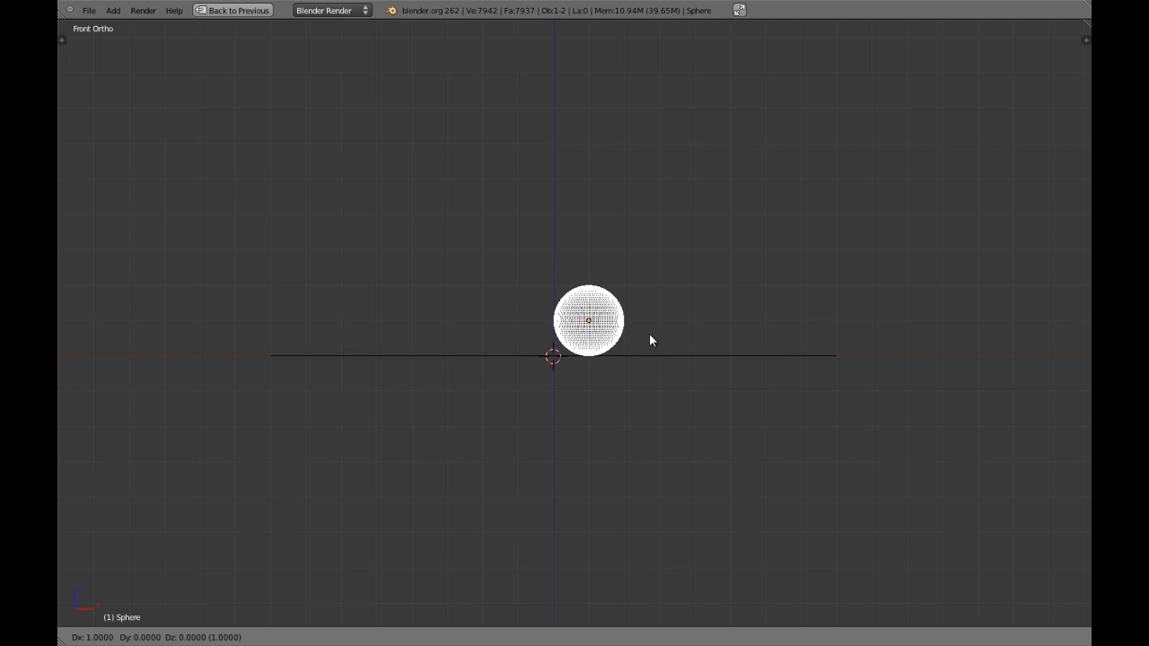
{"action": "right_click", "coordinate": [625, 332]}
Step: Try moving the sphere along X in a close-up front view to test the finer 0.1 unit snapping increments
{"action": "scroll", "coordinate": [544, 334], "scroll_direction": "up", "scroll_amount": 7}
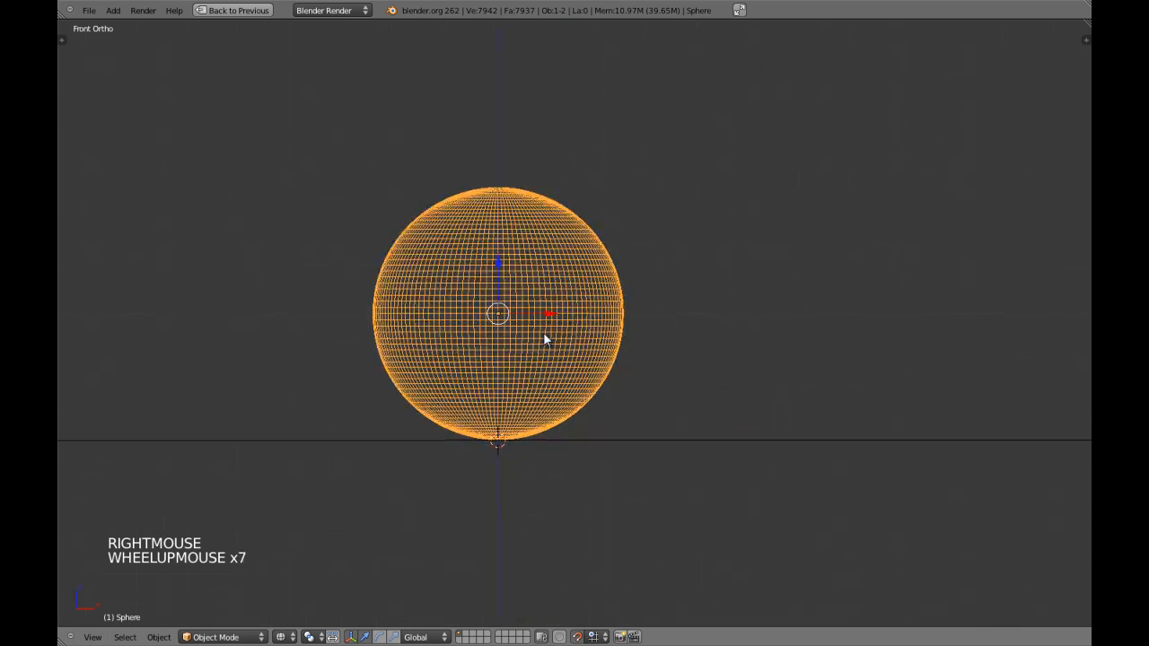
{"action": "scroll", "coordinate": [544, 334], "scroll_direction": "up", "scroll_amount": 1}
{"action": "scroll", "coordinate": [542, 335], "scroll_direction": "up", "scroll_amount": 1}
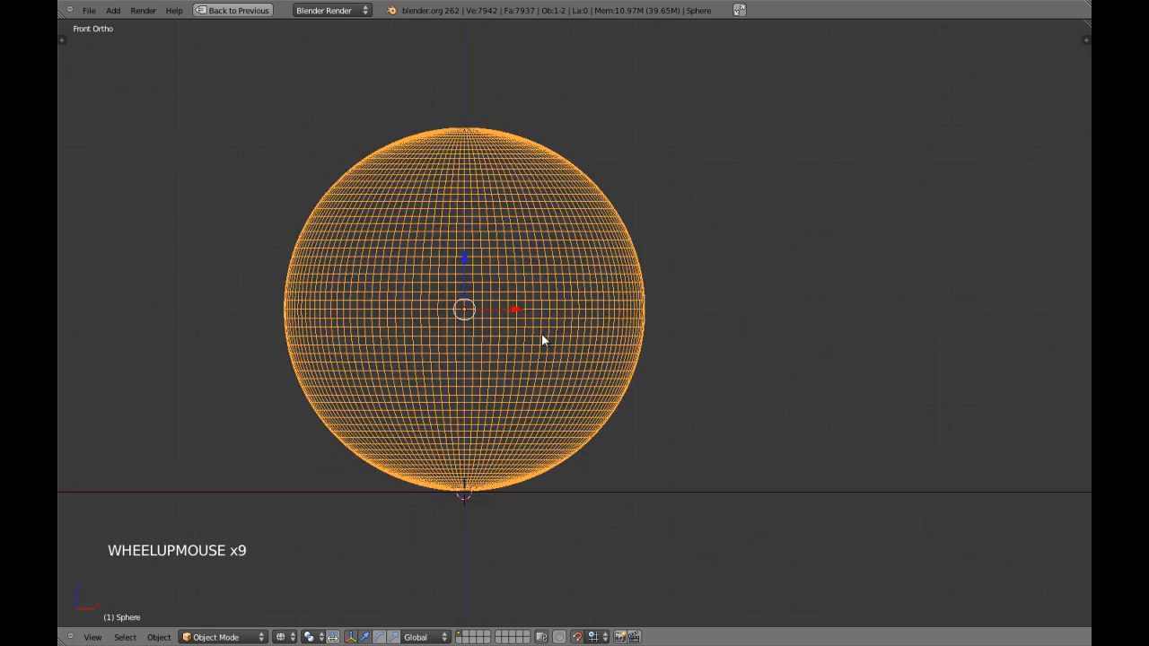
{"action": "key", "text": "g"}
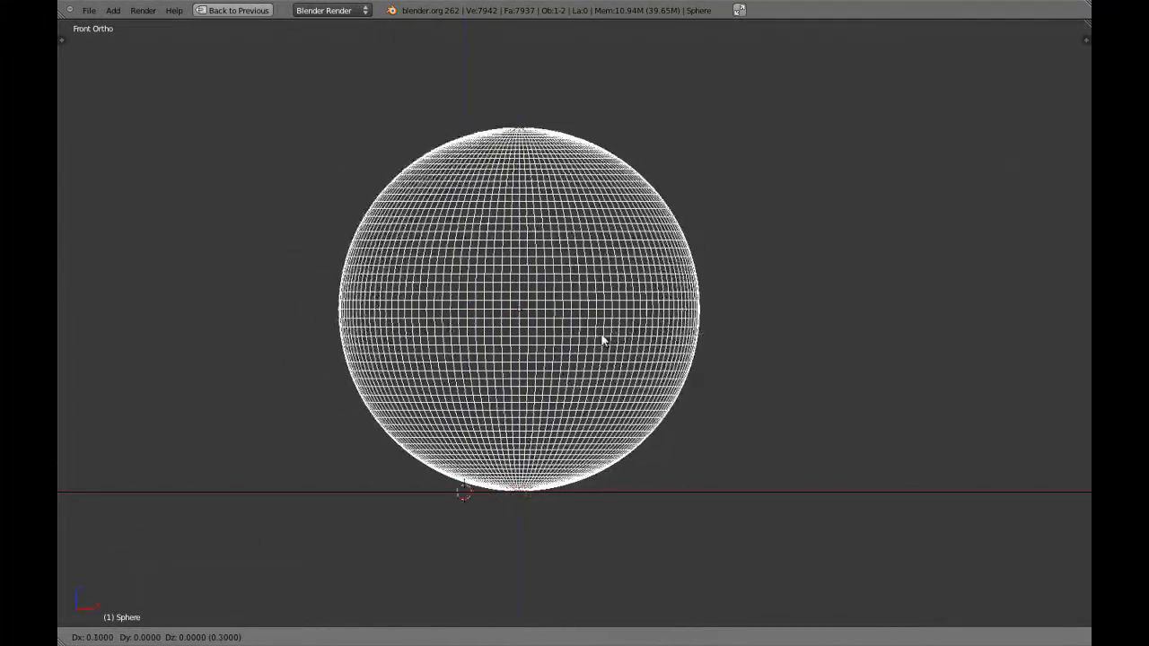
{"action": "right_click", "coordinate": [673, 344]}
Step: Examine the sphere, plane and grid subdivisions at several zoom levels in front and top views
{"action": "scroll", "coordinate": [686, 328], "scroll_direction": "down", "scroll_amount": 5}
{"action": "key", "text": "z"}
{"action": "scroll", "coordinate": [677, 325], "scroll_direction": "down", "scroll_amount": 5}
{"action": "middle_click_drag", "start_coordinate": [678, 325], "coordinate": [569, 353]}
{"action": "scroll", "coordinate": [568, 350], "scroll_direction": "up", "scroll_amount": 3}
{"action": "key", "text": "KP_1"}
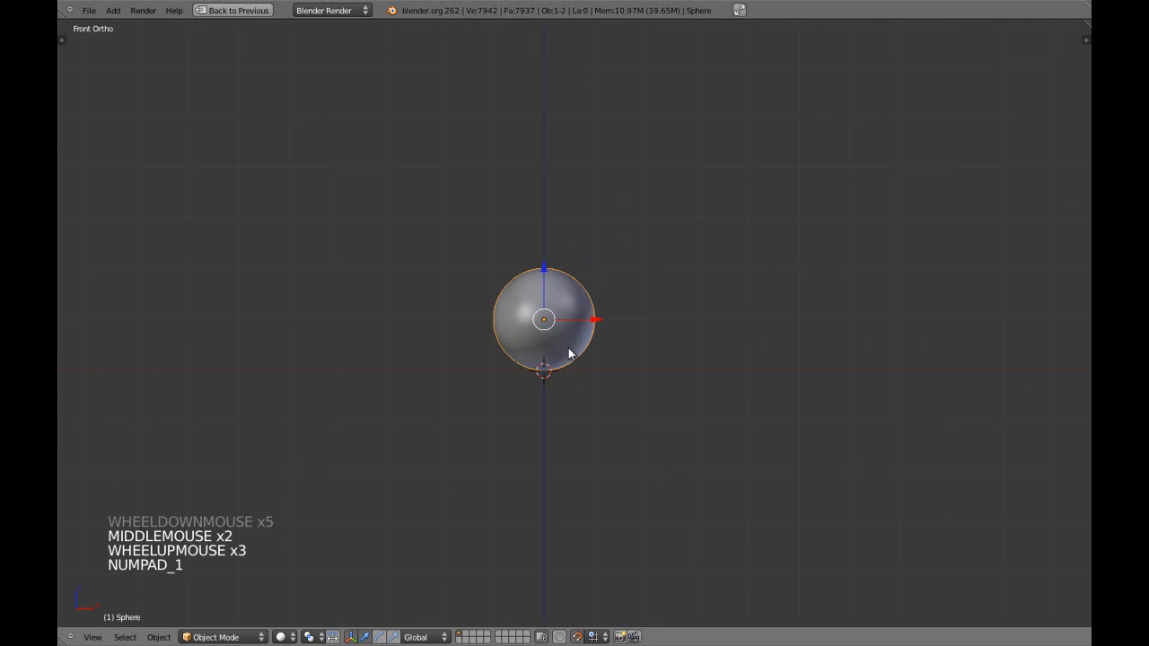
{"action": "key", "text": "z"}
{"action": "key", "text": "z"}
{"action": "key", "text": "KP_7"}
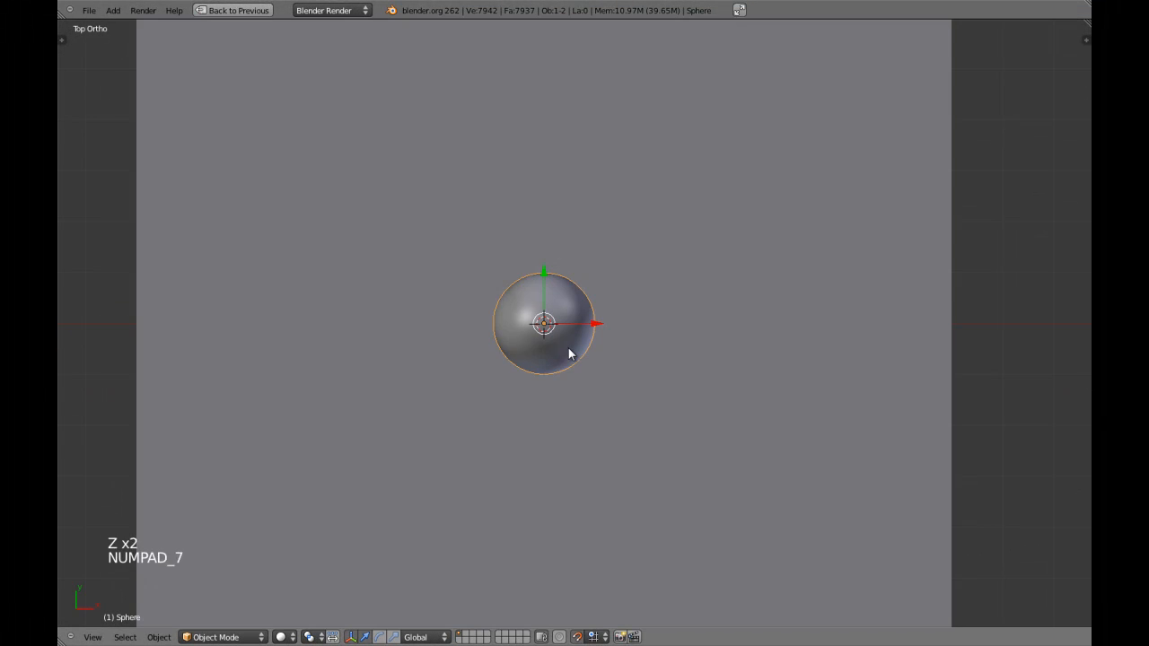
{"action": "key", "text": "z"}
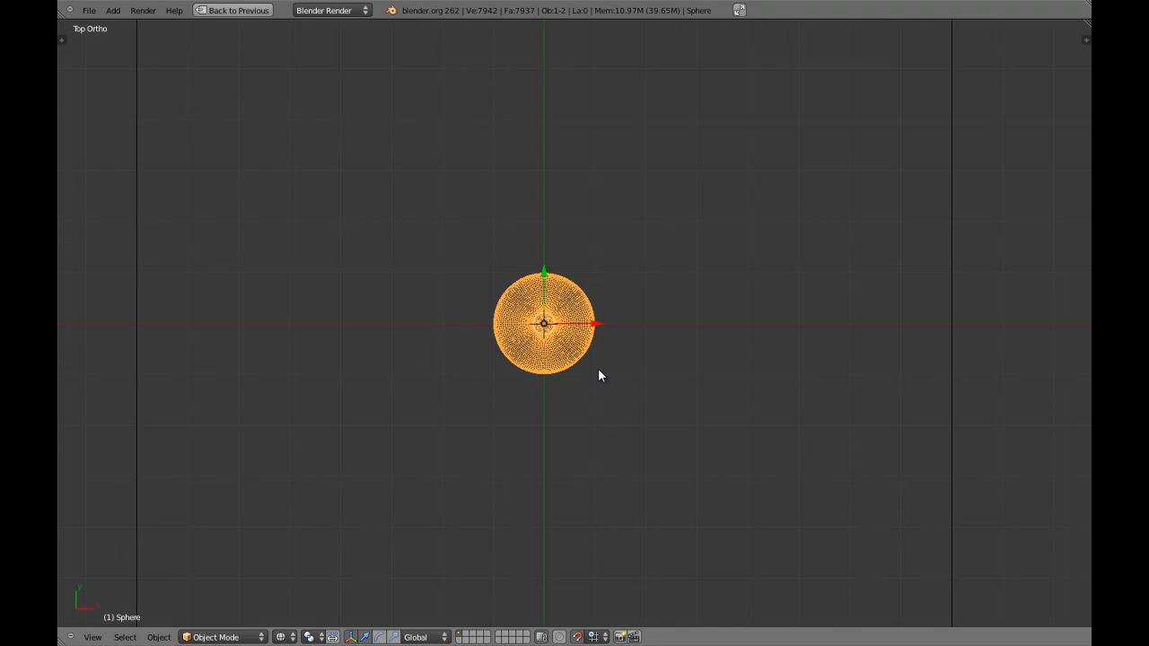
{"action": "scroll", "coordinate": [596, 373], "scroll_direction": "down", "scroll_amount": 4}
{"action": "middle_click_drag", "start_coordinate": [595, 339], "coordinate": [577, 334], "text": "shift"}
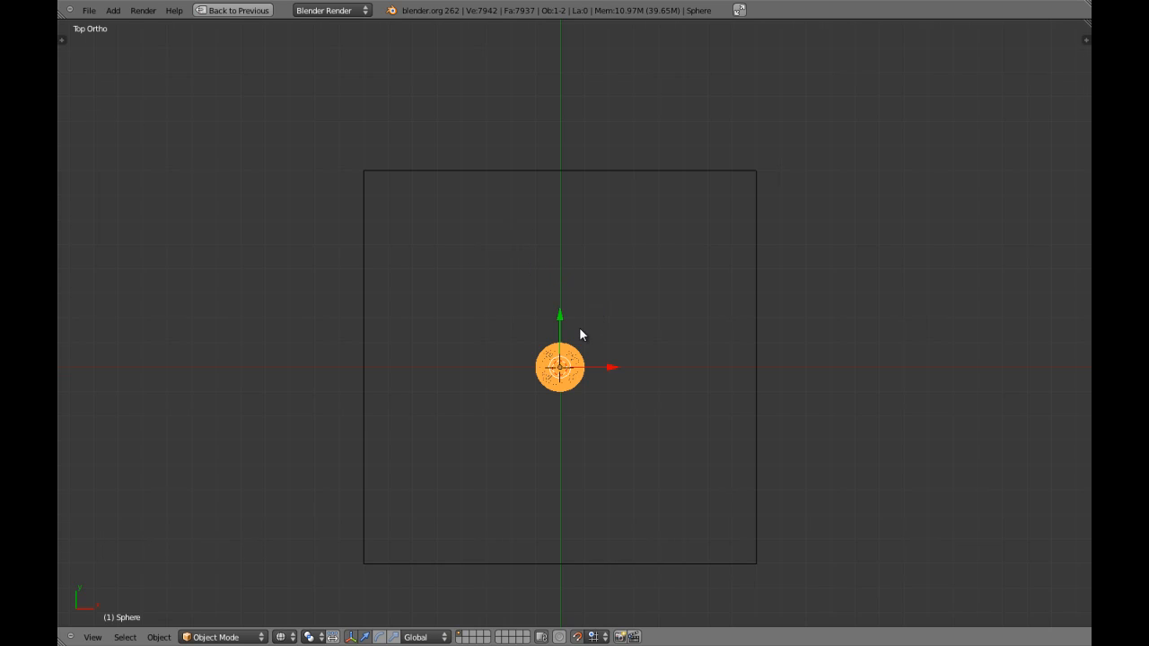
{"action": "scroll", "coordinate": [579, 331], "scroll_direction": "up", "scroll_amount": 6}
{"action": "middle_click_drag", "start_coordinate": [566, 351], "coordinate": [577, 297], "text": "shift"}
{"action": "scroll", "coordinate": [577, 300], "scroll_direction": "up", "scroll_amount": 5}
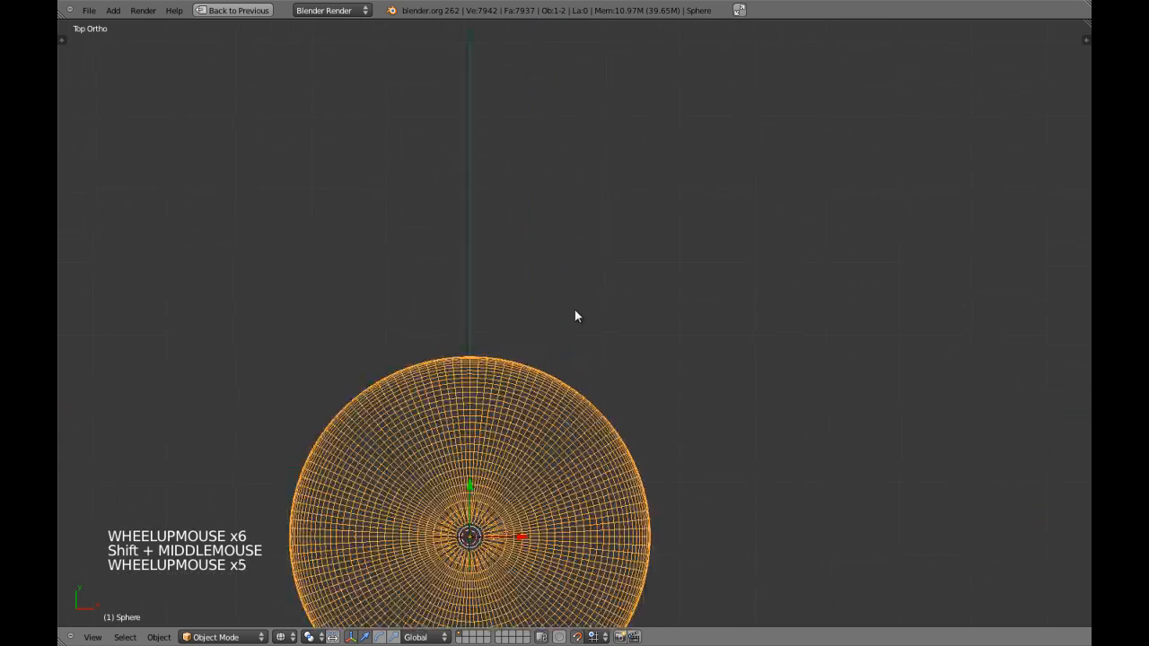
{"action": "scroll", "coordinate": [540, 257], "scroll_direction": "down", "scroll_amount": 5}
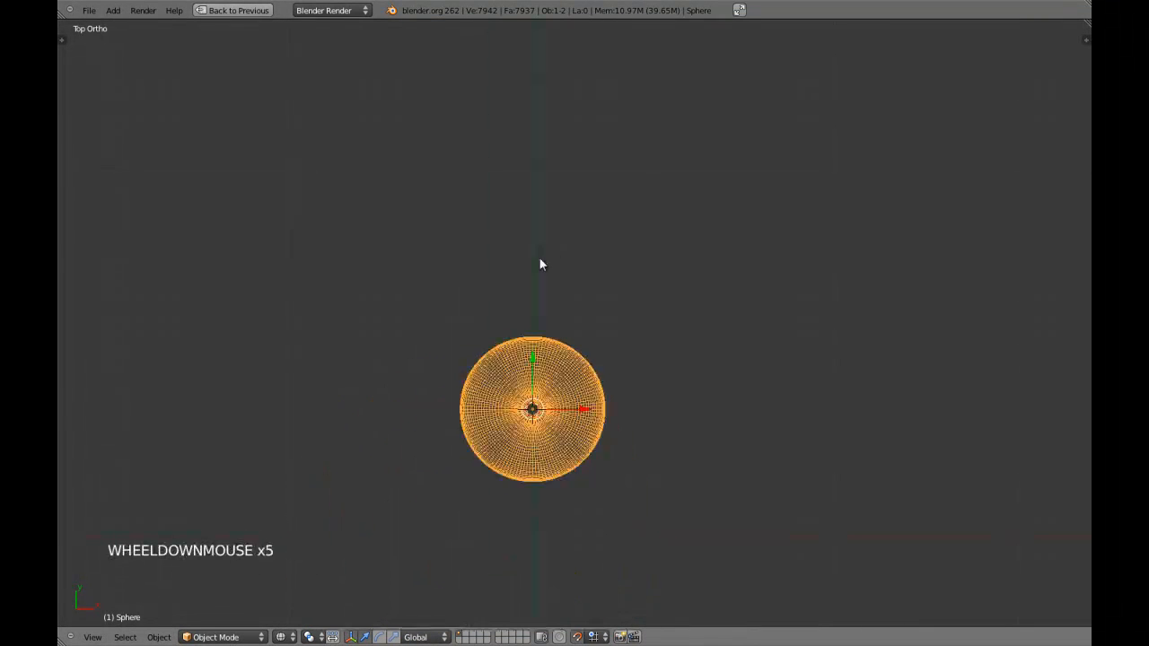
Step: Examine the sphere on the plane's grid in wireframe top view and in an angled solid view
{"action": "scroll", "coordinate": [566, 284], "scroll_direction": "up", "scroll_amount": 1}
{"action": "scroll", "coordinate": [565, 285], "scroll_direction": "down", "scroll_amount": 2}
{"action": "scroll", "coordinate": [565, 283], "scroll_direction": "down", "scroll_amount": 4}
{"action": "middle_click", "coordinate": [551, 316]}
{"action": "scroll", "coordinate": [564, 301], "scroll_direction": "up", "scroll_amount": 4}
{"action": "key", "text": "KP_7"}
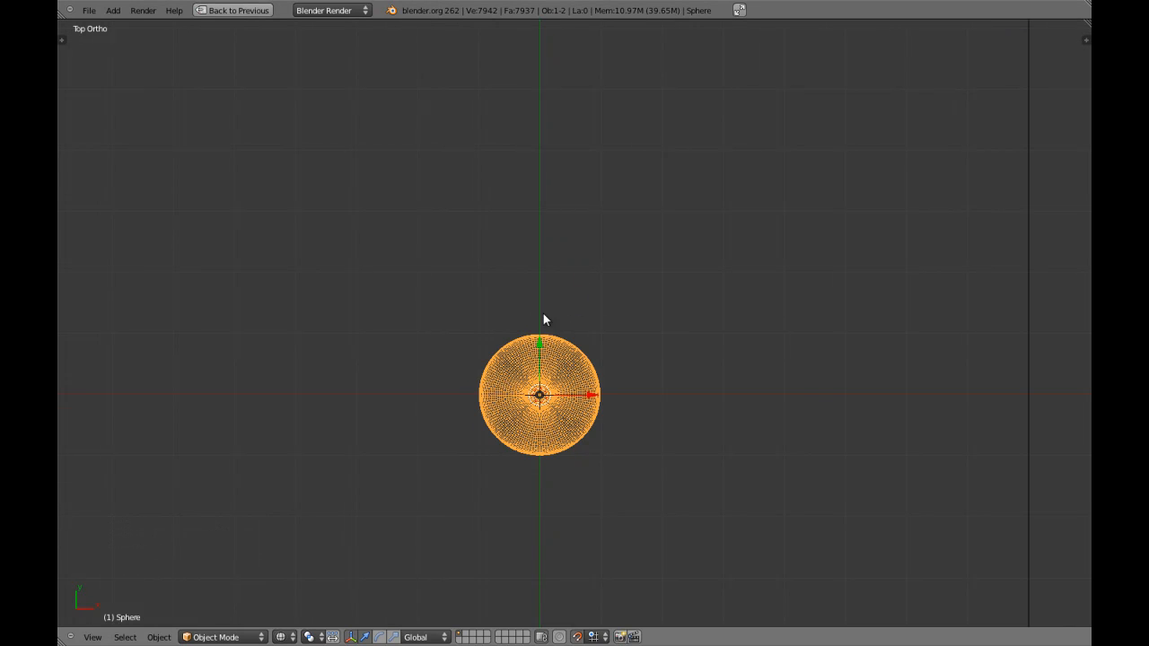
{"action": "scroll", "coordinate": [543, 318], "scroll_direction": "up", "scroll_amount": 5}
{"action": "scroll", "coordinate": [531, 335], "scroll_direction": "down", "scroll_amount": 4}
{"action": "key", "text": "z"}
{"action": "mouse_move", "coordinate": [530, 336]}
{"action": "middle_mouse_down"}
{"action": "mouse_move", "coordinate": [539, 269]}
{"action": "mouse_move", "coordinate": [525, 258]}
{"action": "middle_mouse_up"}
{"action": "scroll", "coordinate": [544, 256], "scroll_direction": "down", "scroll_amount": 3}
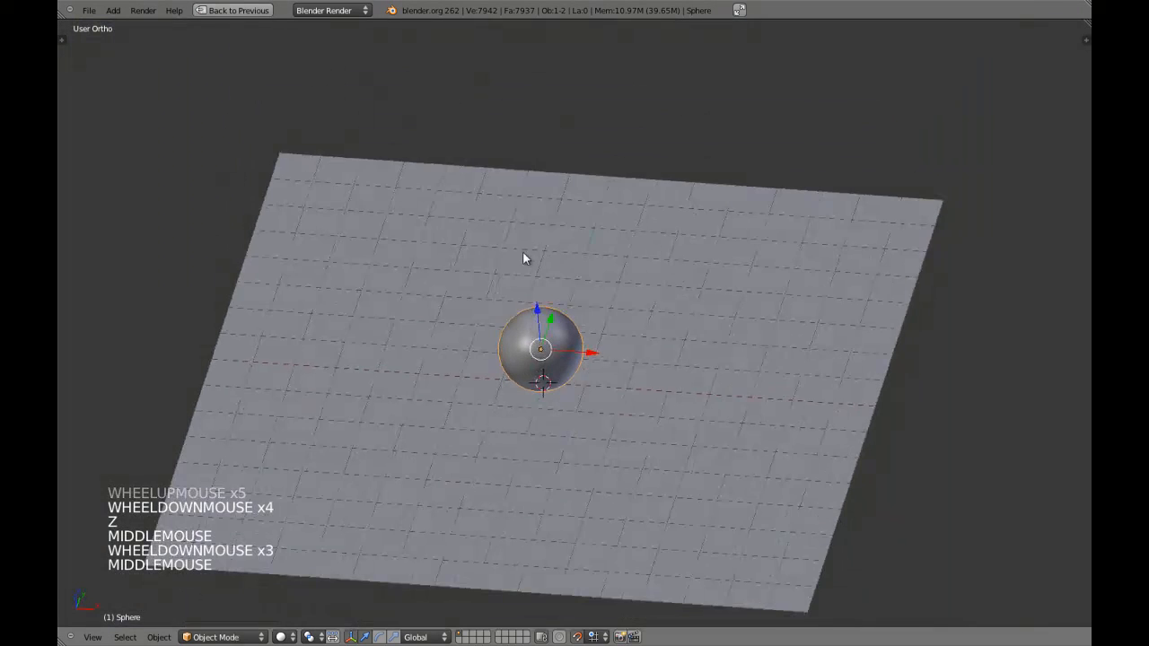
Step: Inspect the sphere in perspective, comparing wireframe and solid shading up close and from farther away
{"action": "scroll", "coordinate": [525, 258], "scroll_direction": "down", "scroll_amount": 4}
{"action": "key", "text": "z"}
{"action": "scroll", "coordinate": [577, 353], "scroll_direction": "up", "scroll_amount": 1}
{"action": "key", "text": "KP_5"}
{"action": "key", "text": "KP_Decimal"}
{"action": "key", "text": "z"}
{"action": "key", "text": "z"}
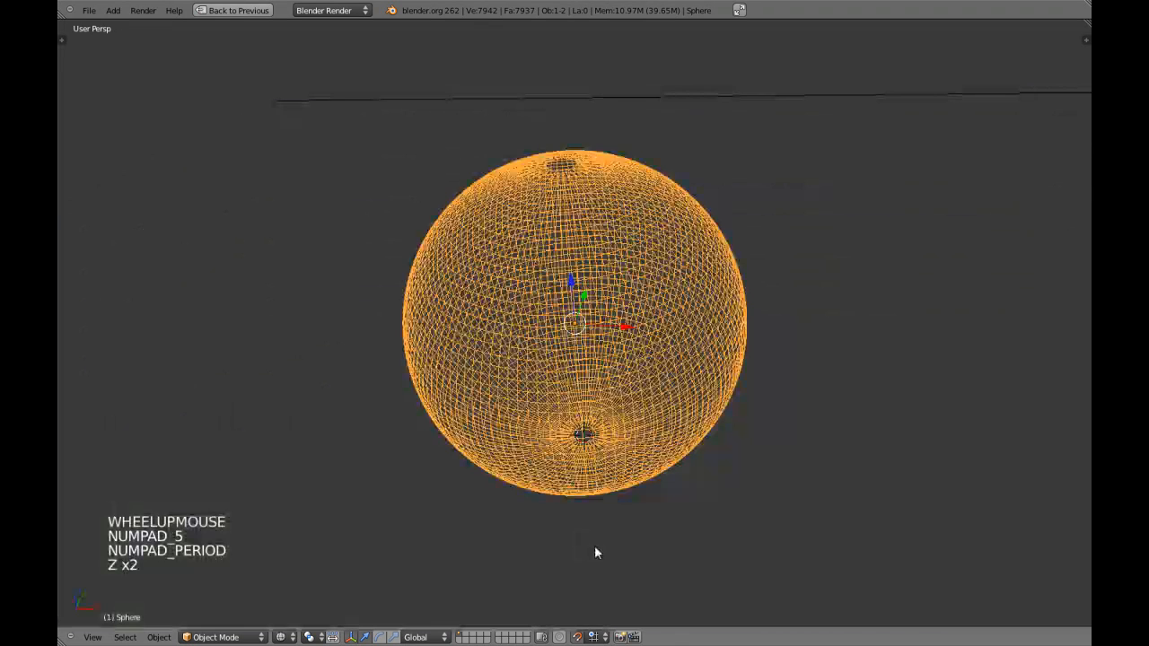
{"action": "key", "text": "z"}
{"action": "scroll", "coordinate": [546, 400], "scroll_direction": "down", "scroll_amount": 4}
{"action": "key", "text": "z"}
{"action": "scroll", "coordinate": [547, 401], "scroll_direction": "down", "scroll_amount": 2}
Step: Set the snap element to Vertex and show the scene in orthographic top view
{"action": "left_click", "coordinate": [600, 636]}
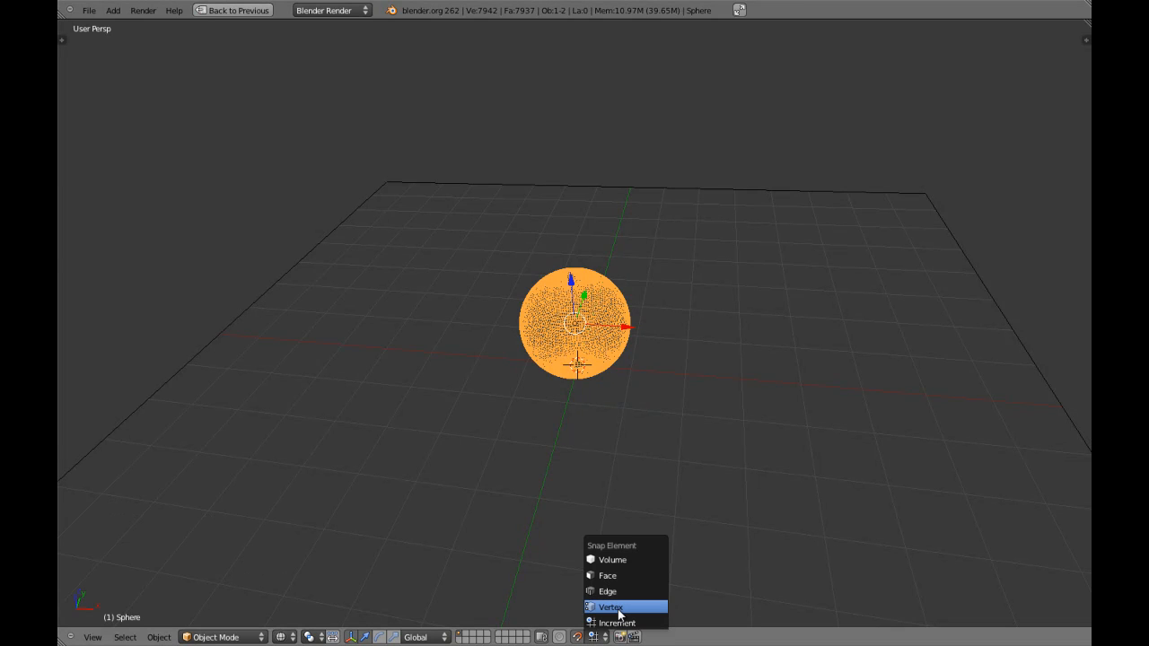
{"action": "left_click", "coordinate": [619, 613]}
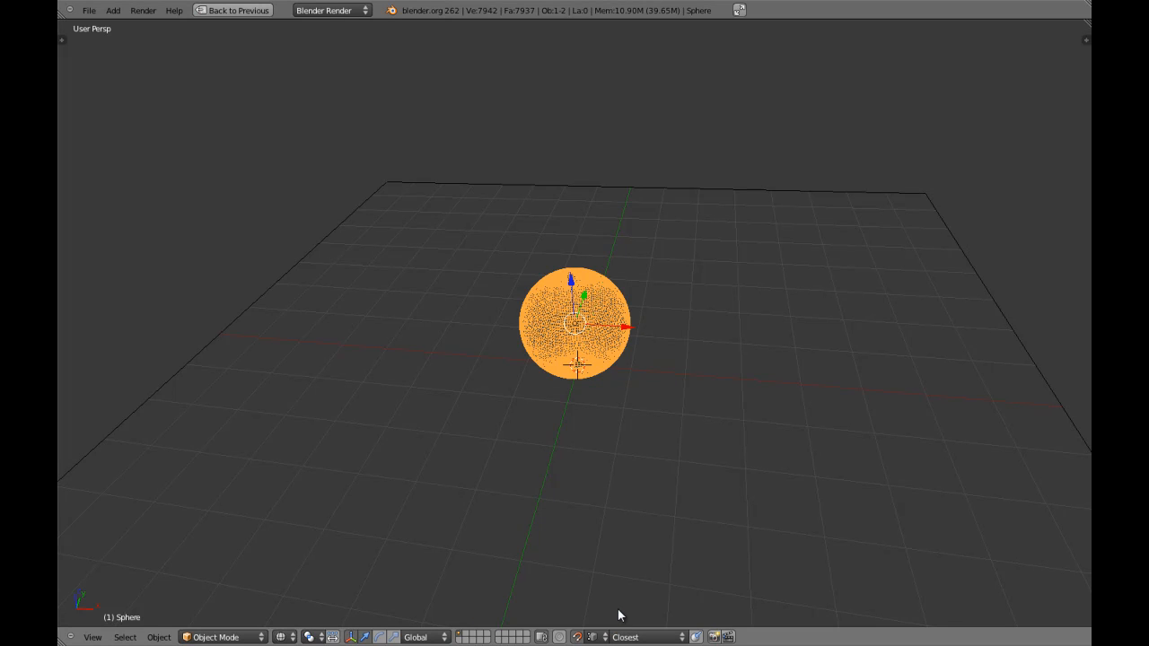
{"action": "key", "text": "KP_7"}
{"action": "key", "text": "KP_5"}
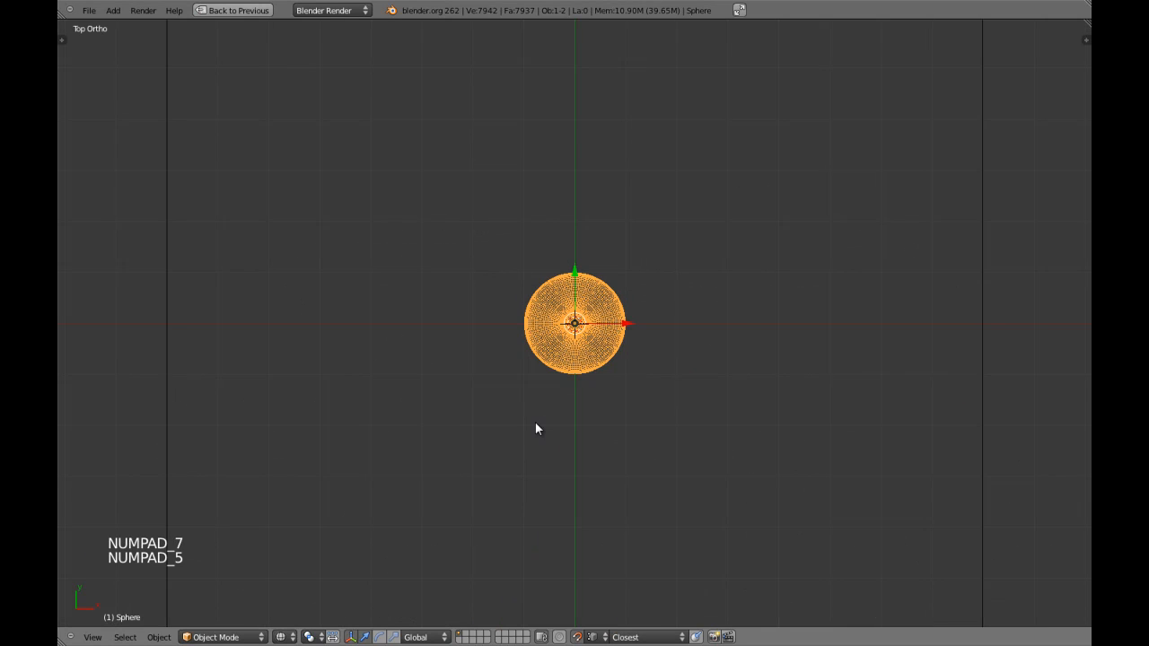
{"action": "scroll", "coordinate": [539, 426], "scroll_direction": "down", "scroll_amount": 4}
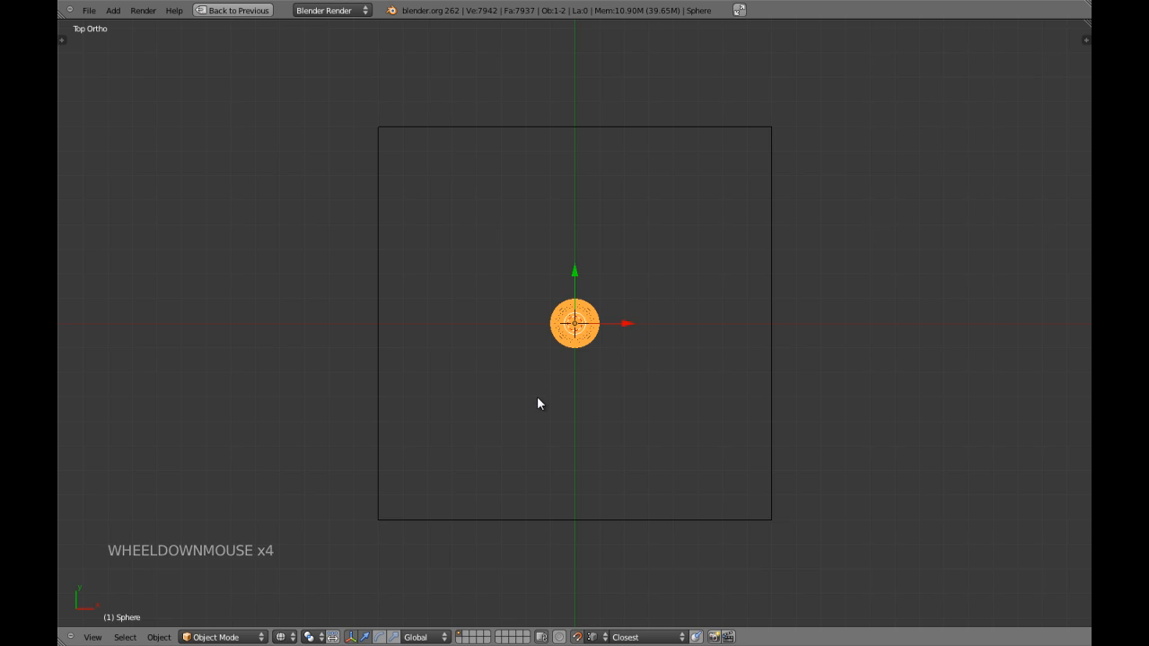
Step: Try snapping the sphere's side to the plane's lower-left corner vertex, and undo the move
{"action": "key", "text": "g"}
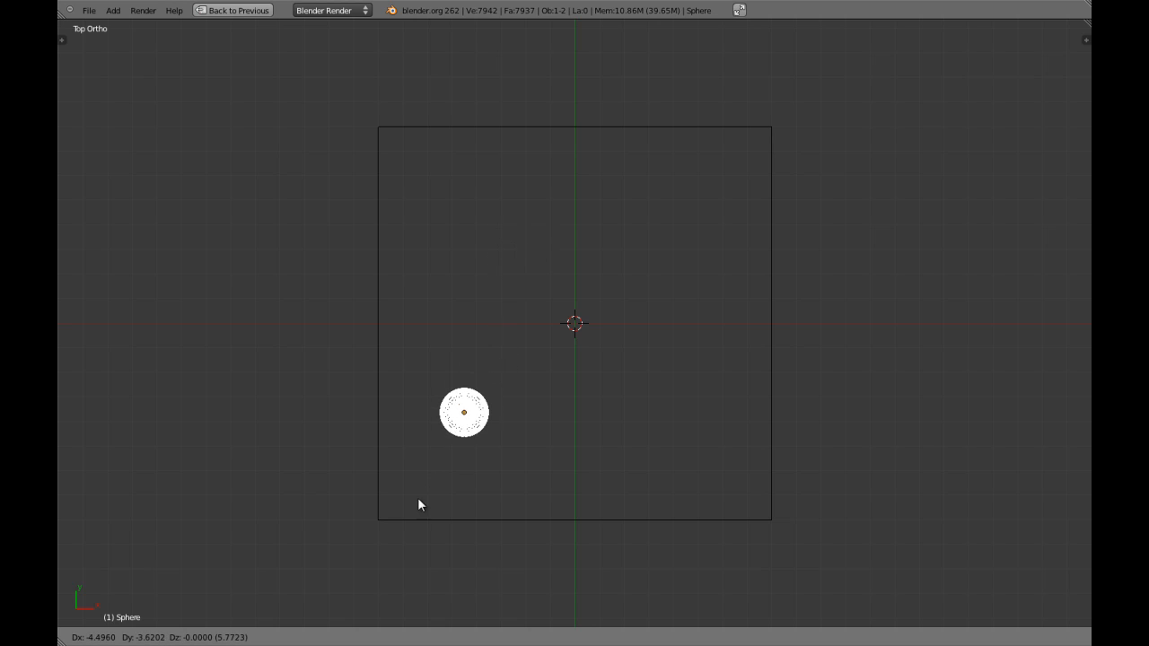
{"action": "key", "text": "ctrl"}
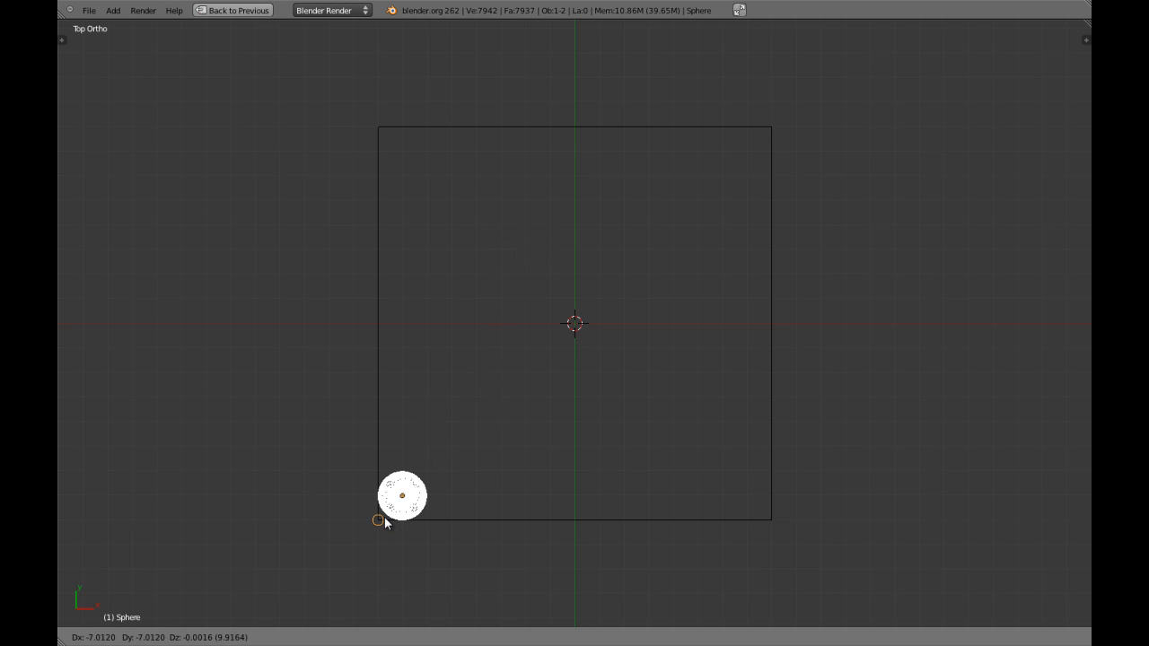
{"action": "left_click", "coordinate": [384, 517]}
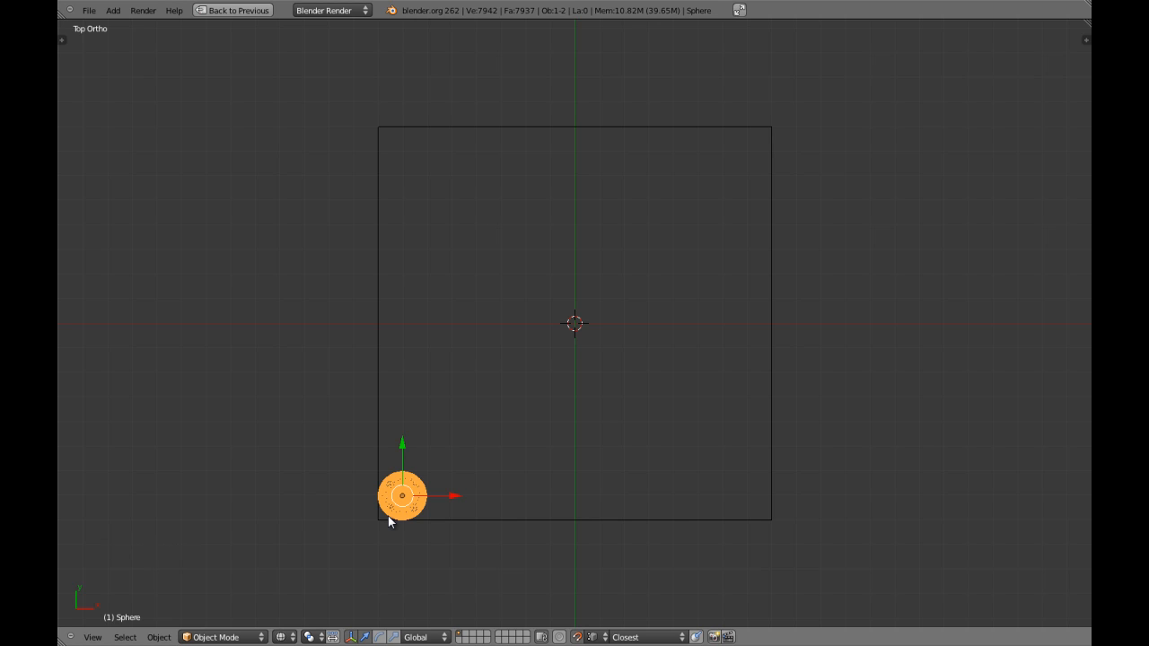
{"action": "key", "text": "ctrl+z"}
Step: Examine the centred sphere and the plane in top and front wireframe views
{"action": "middle_click_drag", "start_coordinate": [527, 344], "coordinate": [591, 377], "text": "shift"}
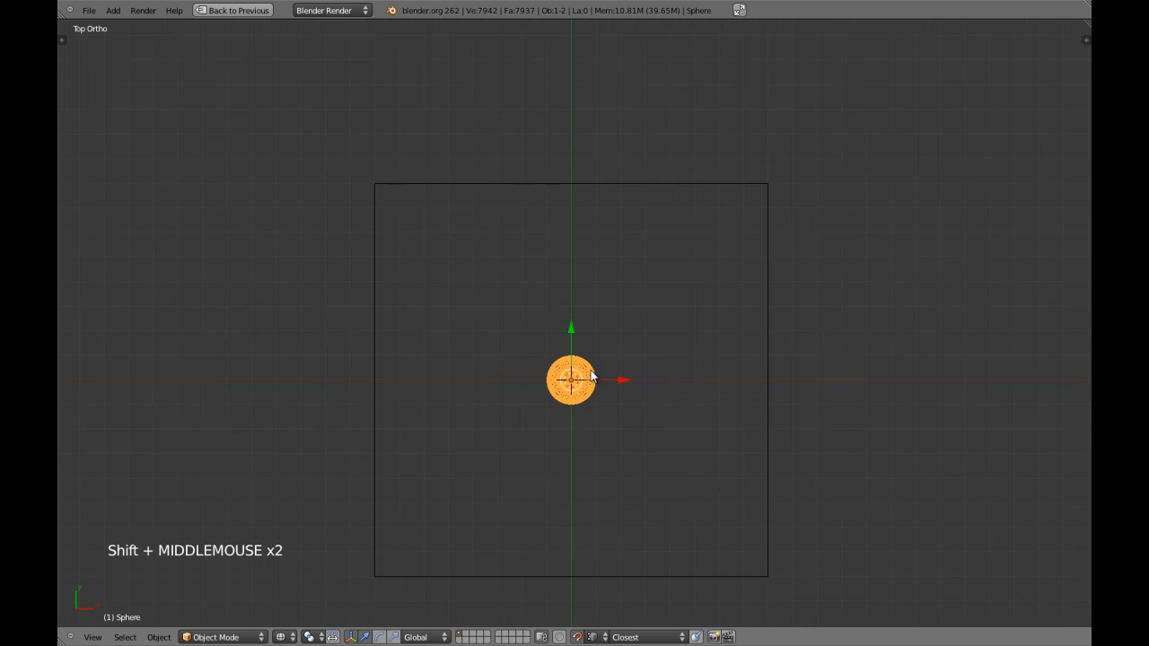
{"action": "left_click", "coordinate": [594, 636]}
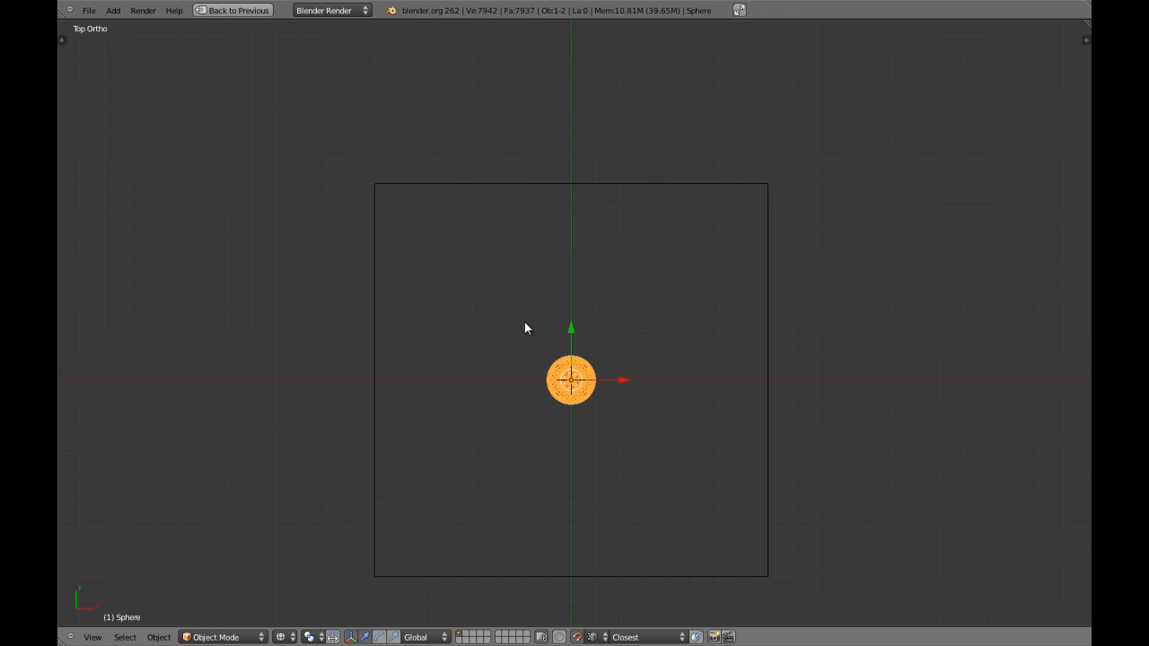
{"action": "middle_click_drag", "start_coordinate": [524, 321], "coordinate": [530, 353], "text": "shift"}
{"action": "scroll", "coordinate": [530, 354], "scroll_direction": "up", "scroll_amount": 3}
{"action": "scroll", "coordinate": [530, 353], "scroll_direction": "down", "scroll_amount": 2}
{"action": "scroll", "coordinate": [575, 377], "scroll_direction": "down", "scroll_amount": 1}
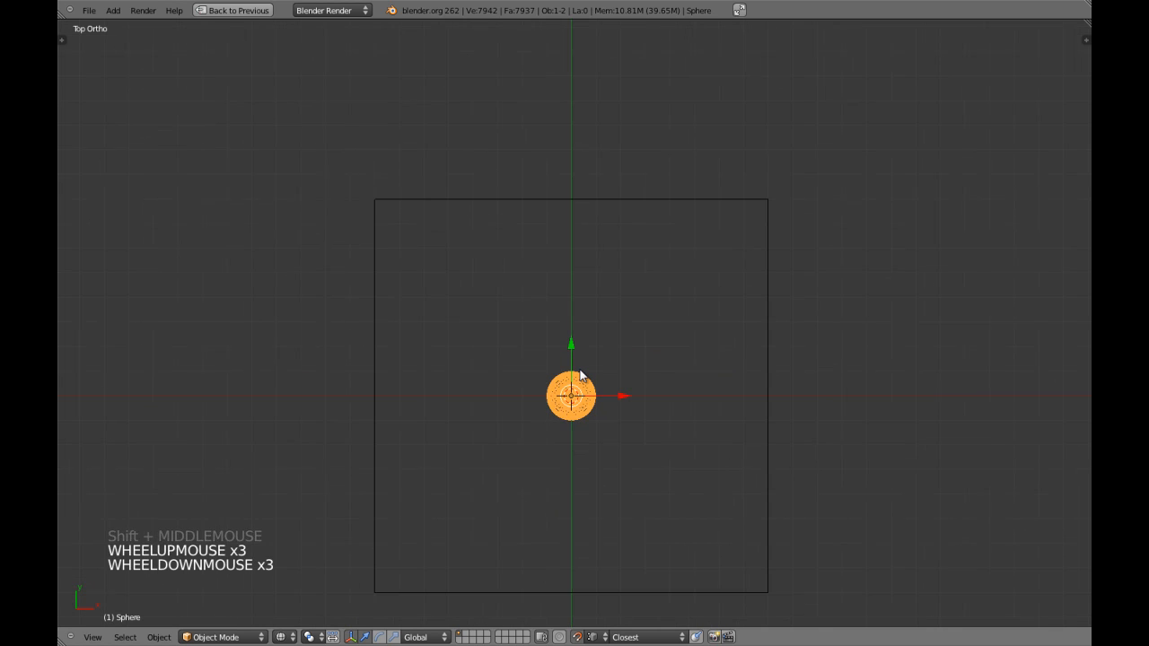
{"action": "key", "text": "KP_1"}
{"action": "scroll", "coordinate": [579, 368], "scroll_direction": "up", "scroll_amount": 2}
{"action": "key", "text": "z"}
{"action": "key", "text": "z"}
{"action": "scroll", "coordinate": [576, 314], "scroll_direction": "up", "scroll_amount": 3}
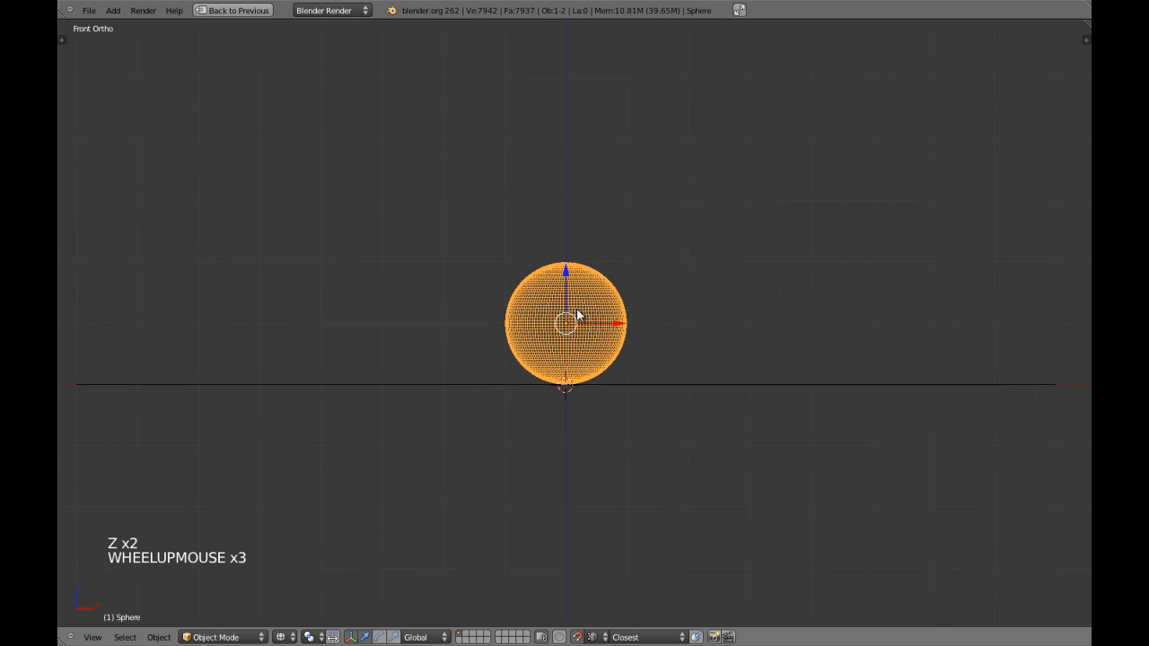
{"action": "key", "text": "KP_7"}
{"action": "middle_click_drag", "start_coordinate": [598, 475], "coordinate": [691, 274], "text": "shift"}
{"action": "scroll", "coordinate": [539, 327], "scroll_direction": "down", "scroll_amount": 5}
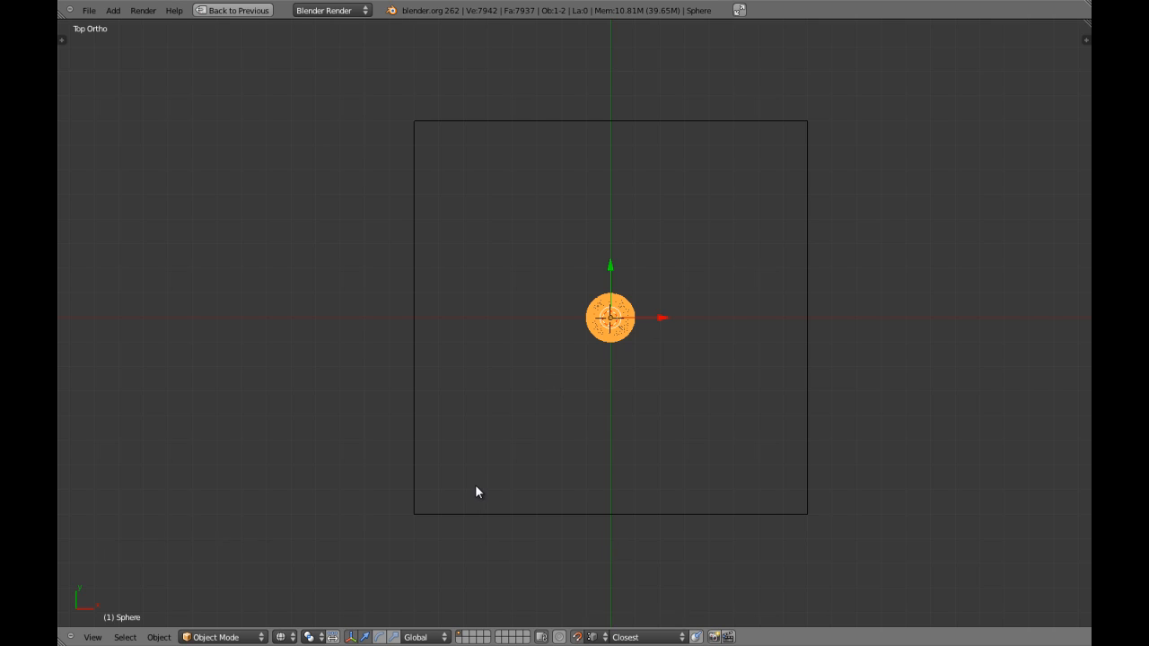
Step: Try a free move snapping the sphere into the plane's lower-left corner, check it in solid view, and undo it
{"action": "key", "text": "g"}
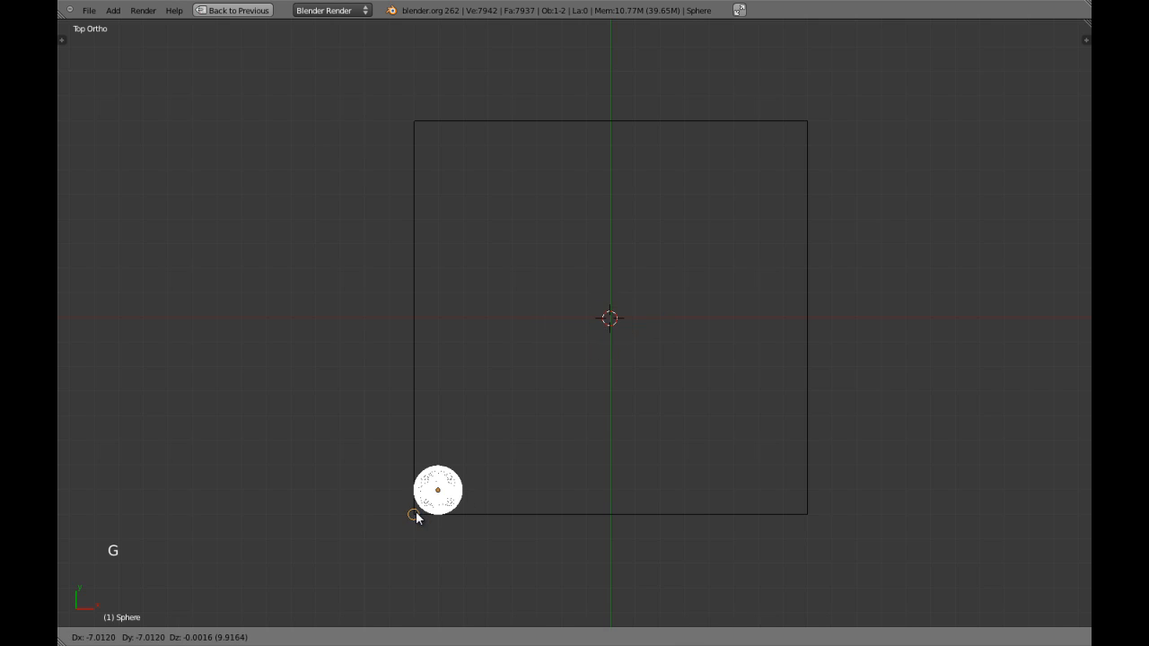
{"action": "left_click", "coordinate": [417, 517]}
{"action": "key", "text": "z"}
{"action": "middle_click_drag", "start_coordinate": [446, 513], "coordinate": [489, 238]}
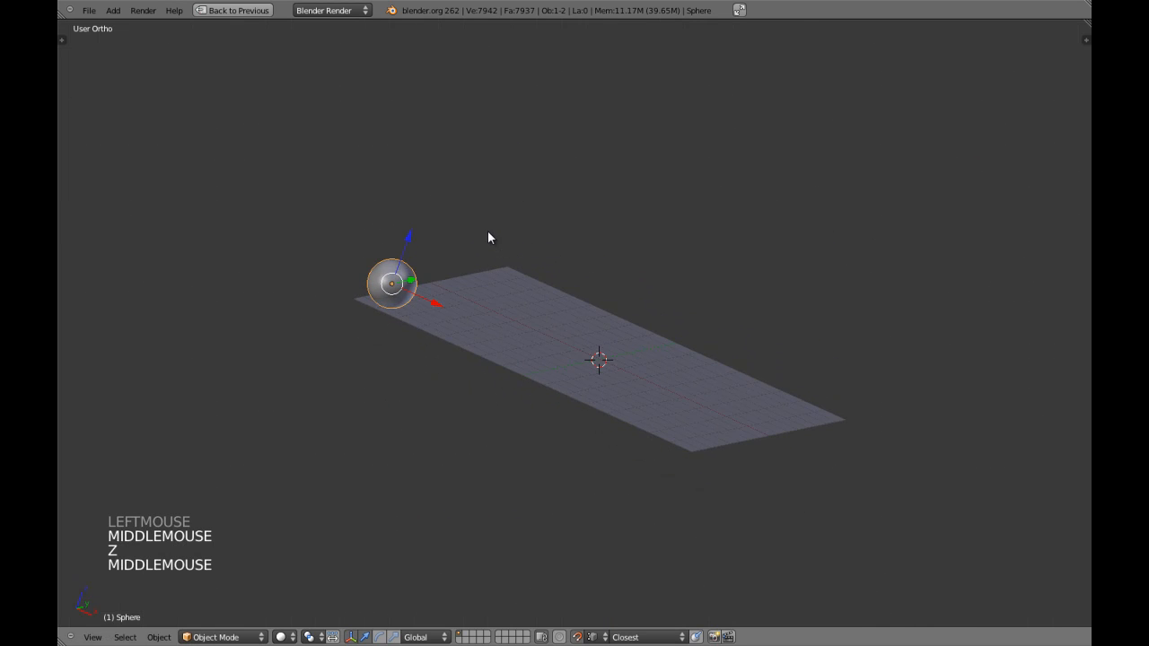
{"action": "key", "text": "KP_7"}
{"action": "key", "text": "z"}
{"action": "key", "text": "ctrl+z"}
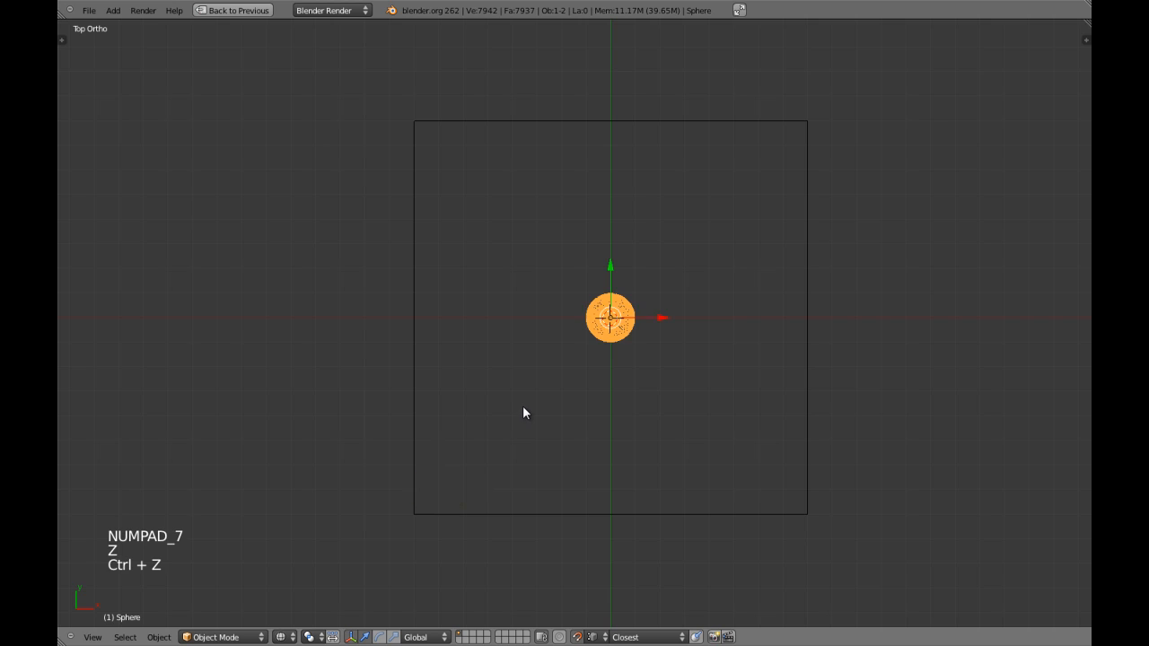
Step: Try moving the sphere onto the plane's left border with Edge snapping, cancel the move and restore Vertex snapping
{"action": "middle_click_drag", "start_coordinate": [556, 369], "coordinate": [569, 385], "text": "shift"}
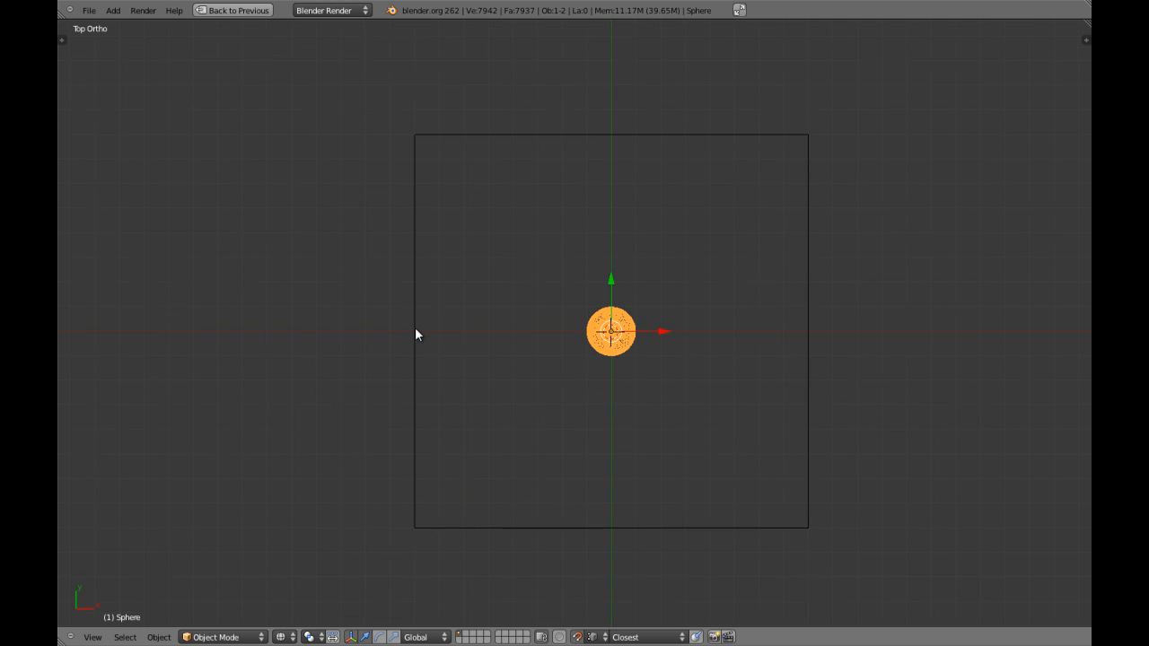
{"action": "left_click", "coordinate": [590, 636]}
{"action": "left_click", "coordinate": [615, 585]}
{"action": "key", "text": "g"}
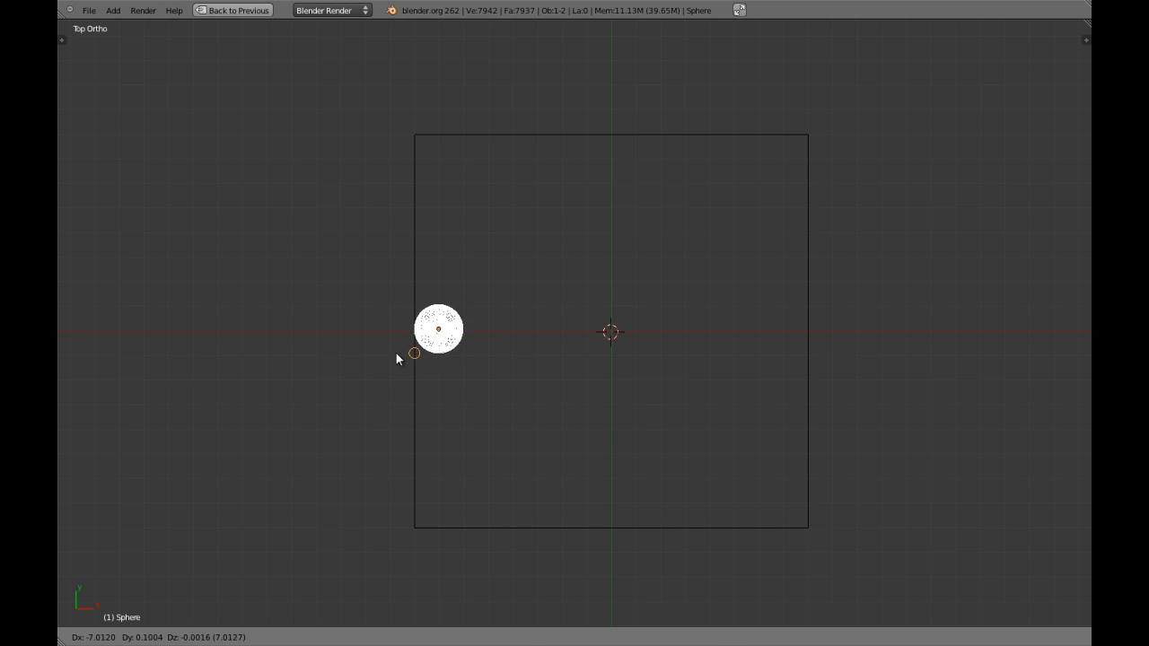
{"action": "key", "text": "Escape"}
{"action": "left_click", "coordinate": [591, 637]}
{"action": "left_click", "coordinate": [607, 601]}
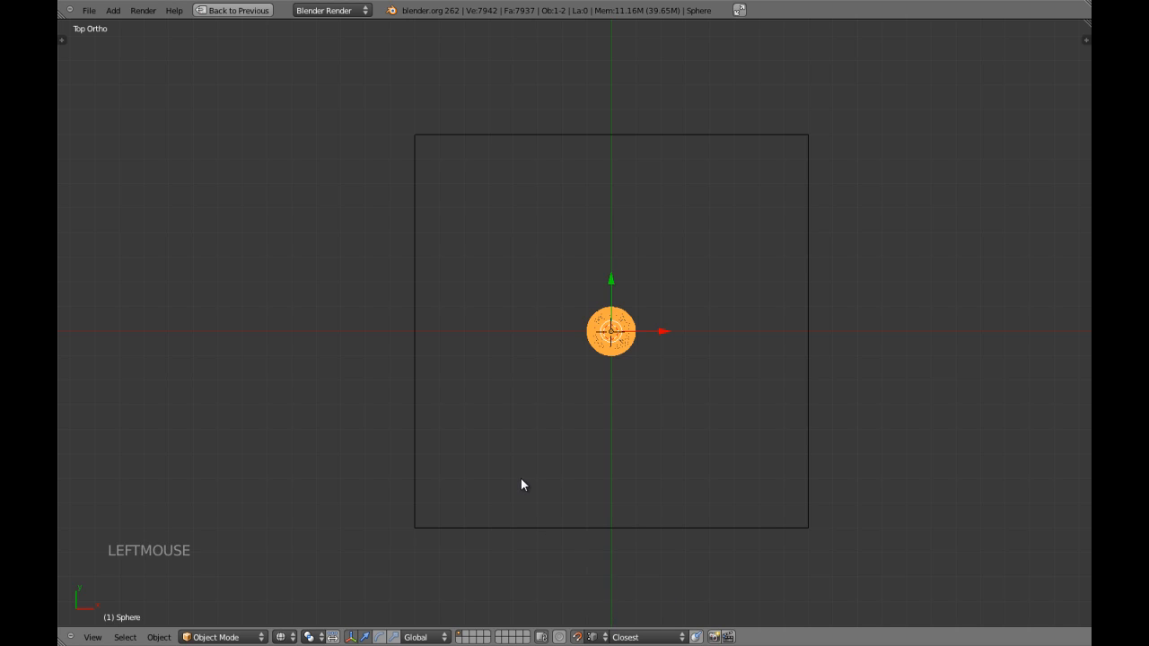
Step: Move the sphere along X to align with the plane's lower-left vertex, and inspect its placement in perspective
{"action": "key", "text": "g"}
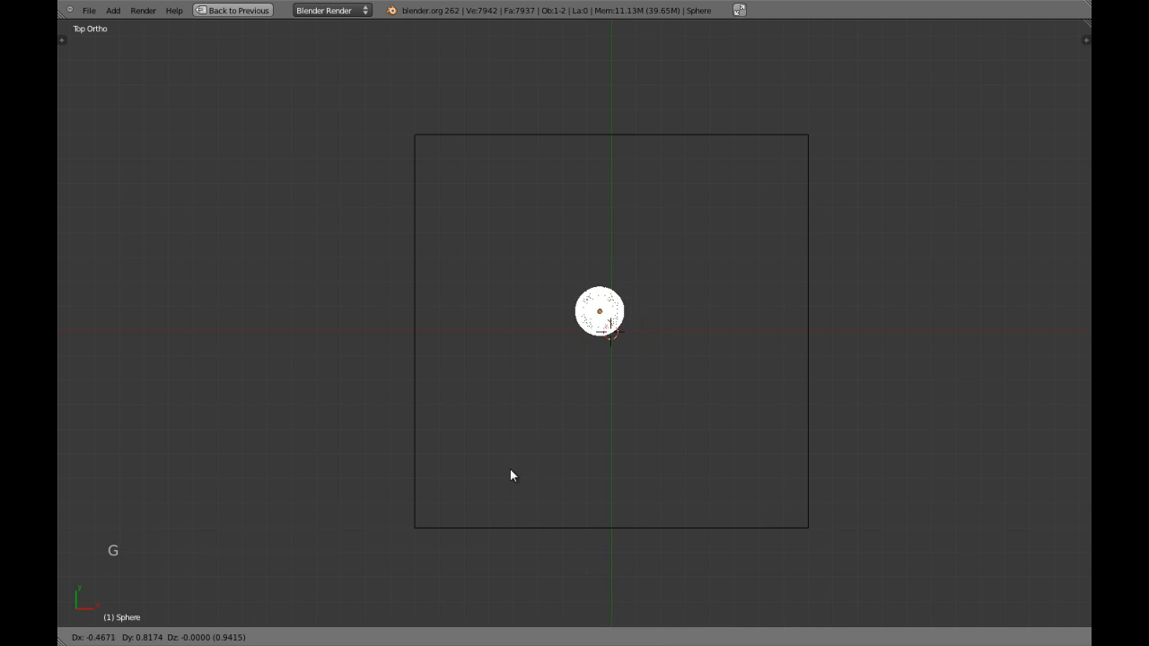
{"action": "key", "text": "x"}
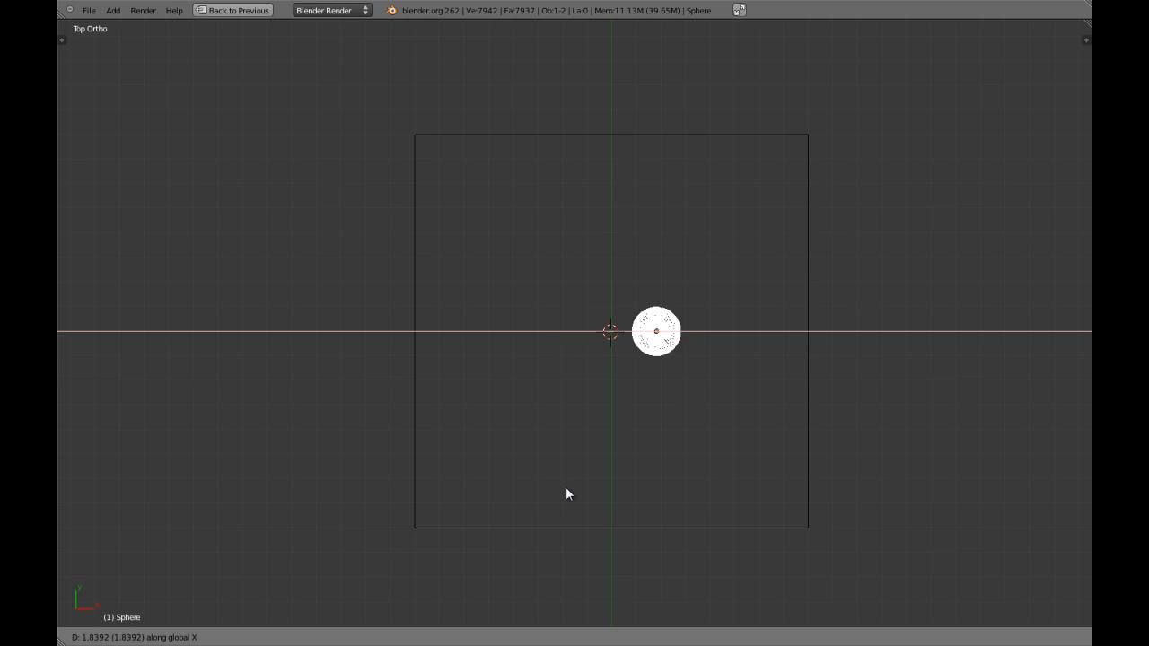
{"action": "left_click", "coordinate": [416, 529]}
{"action": "key", "text": "z"}
{"action": "key", "text": "z"}
{"action": "middle_click_drag", "start_coordinate": [551, 430], "coordinate": [499, 317]}
{"action": "key", "text": "KP_5"}
{"action": "key", "text": "z"}
{"action": "key", "text": "KP_7"}
{"action": "key", "text": "KP_5"}
{"action": "key", "text": "z"}
{"action": "middle_click_drag", "start_coordinate": [505, 315], "coordinate": [477, 311], "text": "shift"}
Step: Snap the sphere to the plane's upper-left, upper-right and lower-right corners with moves constrained to Y, X and Y
{"action": "key", "text": "g"}
{"action": "key", "text": "y"}
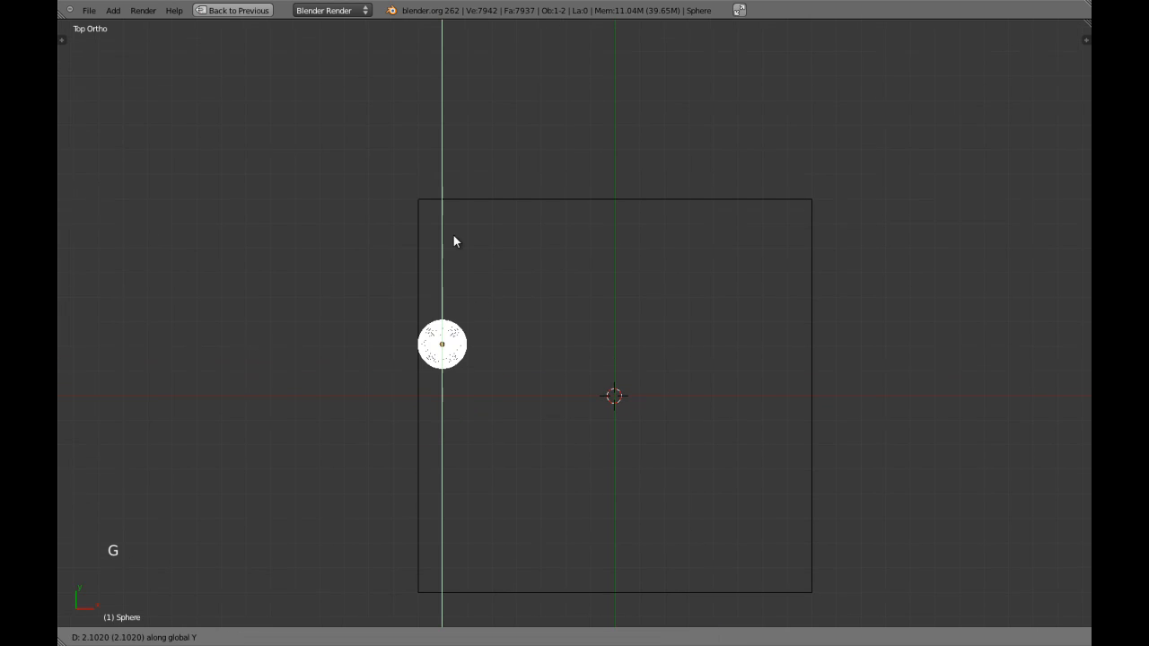
{"action": "left_click", "coordinate": [420, 201]}
{"action": "key", "text": "g"}
{"action": "key", "text": "x"}
{"action": "left_click", "coordinate": [808, 205]}
{"action": "key", "text": "g"}
{"action": "key", "text": "y"}
{"action": "left_click", "coordinate": [814, 596]}
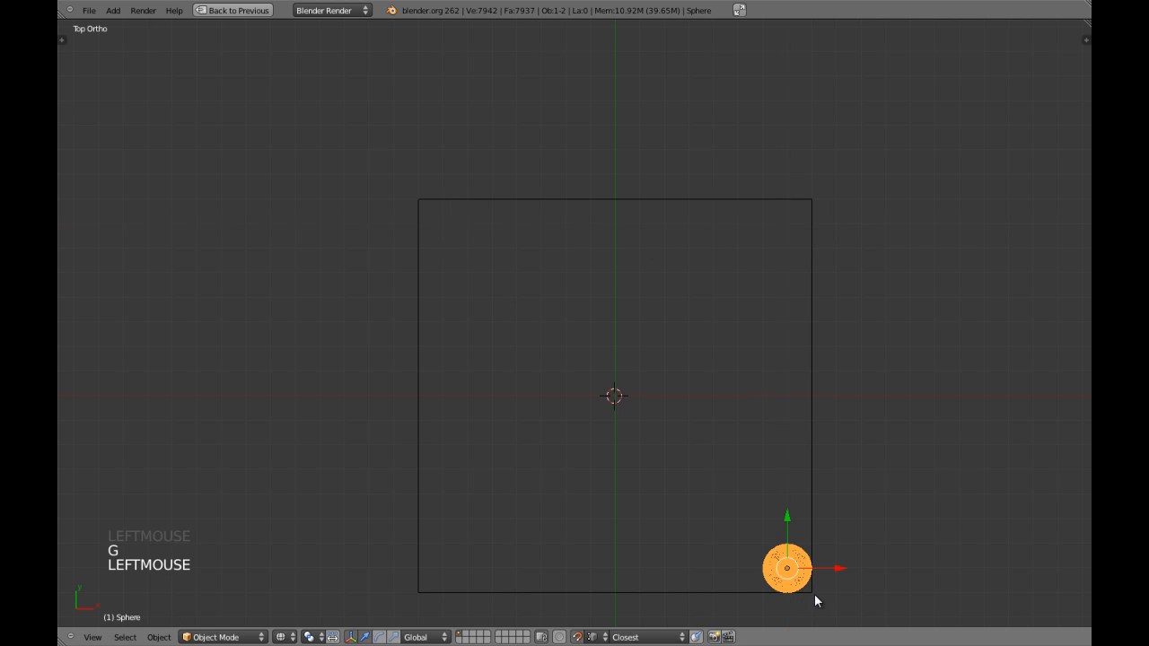
Step: Snap the sphere along X to the plane's lower-left corner and along Y to its upper-left corner
{"action": "key", "text": "g"}
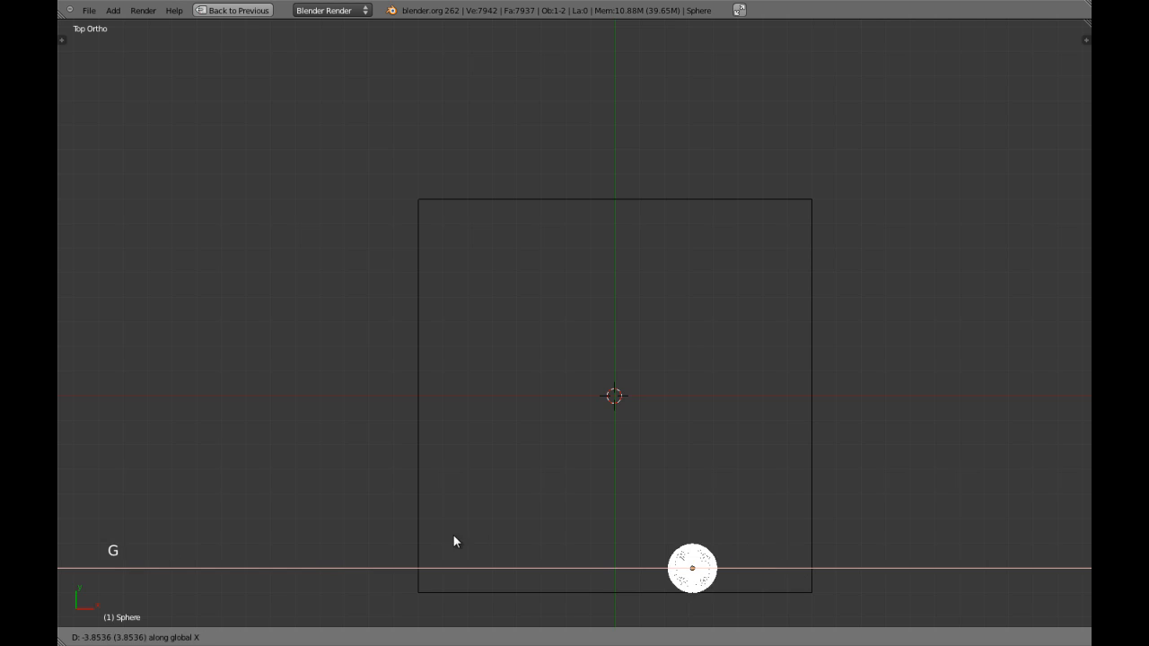
{"action": "left_click", "coordinate": [433, 584]}
{"action": "key", "text": "g"}
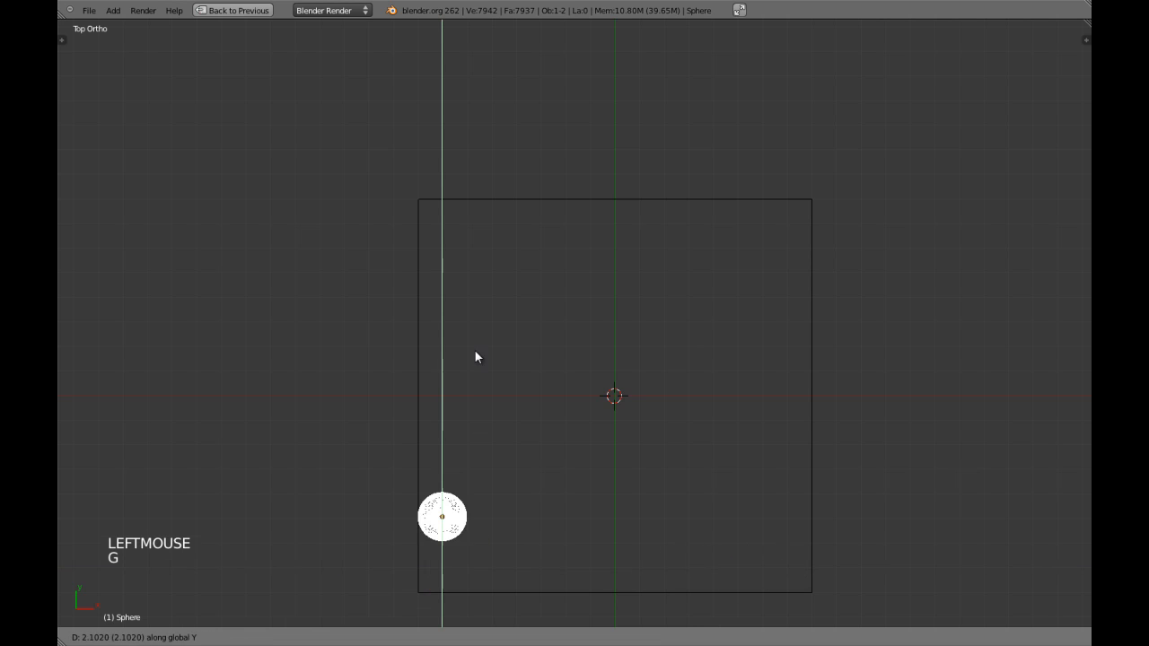
{"action": "left_click", "coordinate": [424, 212]}
{"action": "scroll", "coordinate": [512, 349], "scroll_direction": "down", "scroll_amount": 1}
{"action": "scroll", "coordinate": [511, 349], "scroll_direction": "down", "scroll_amount": 1}
{"action": "middle_click_drag", "start_coordinate": [518, 332], "coordinate": [609, 553], "text": "shift"}
{"action": "scroll", "coordinate": [597, 406], "scroll_direction": "up", "scroll_amount": 3}
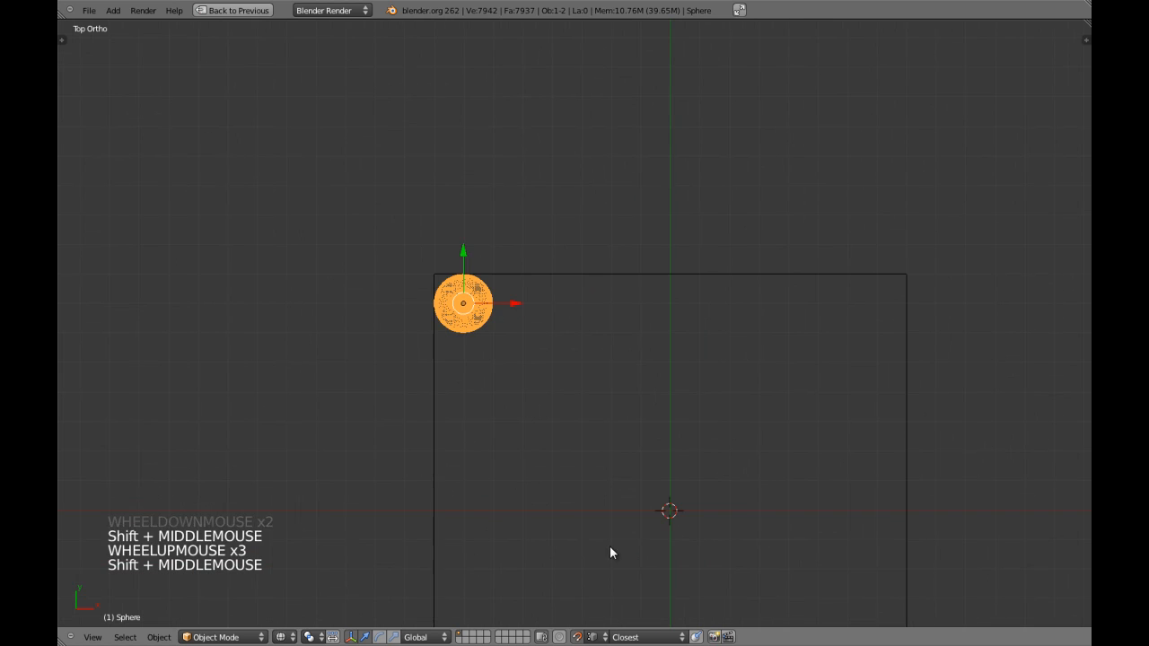
Step: Turn off snapping during transform and snap the sphere to the 3D cursor at the plane's centre
{"action": "left_click", "coordinate": [579, 638]}
{"action": "scroll", "coordinate": [532, 378], "scroll_direction": "down", "scroll_amount": 3}
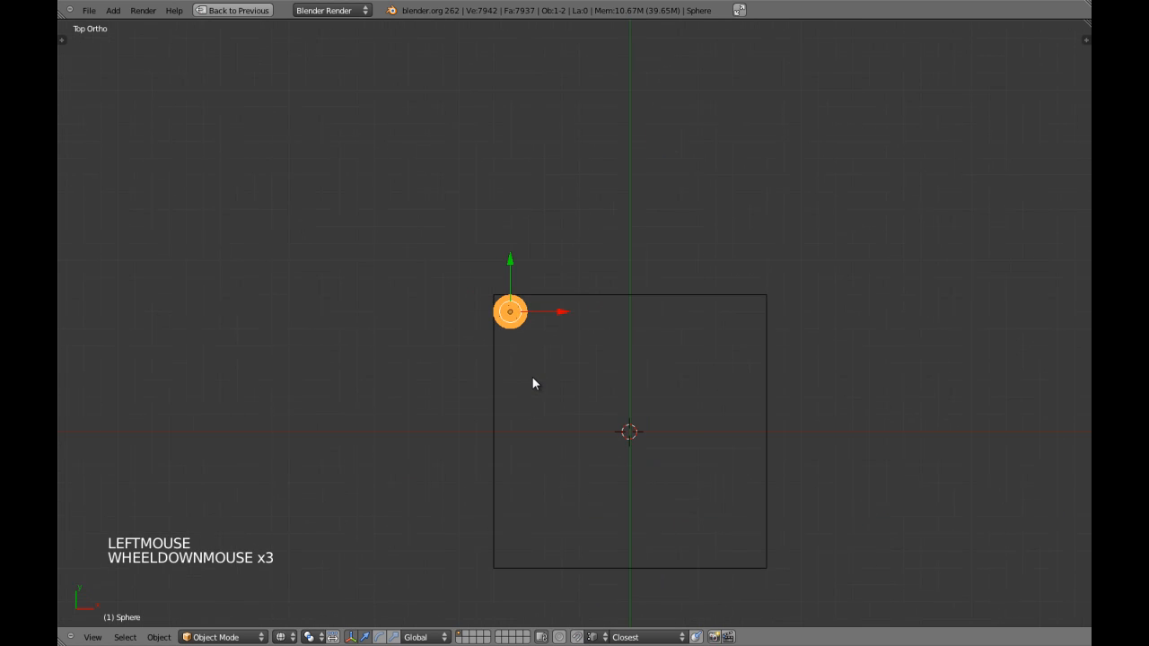
{"action": "key", "text": "shift+s"}
{"action": "left_click", "coordinate": [529, 345]}
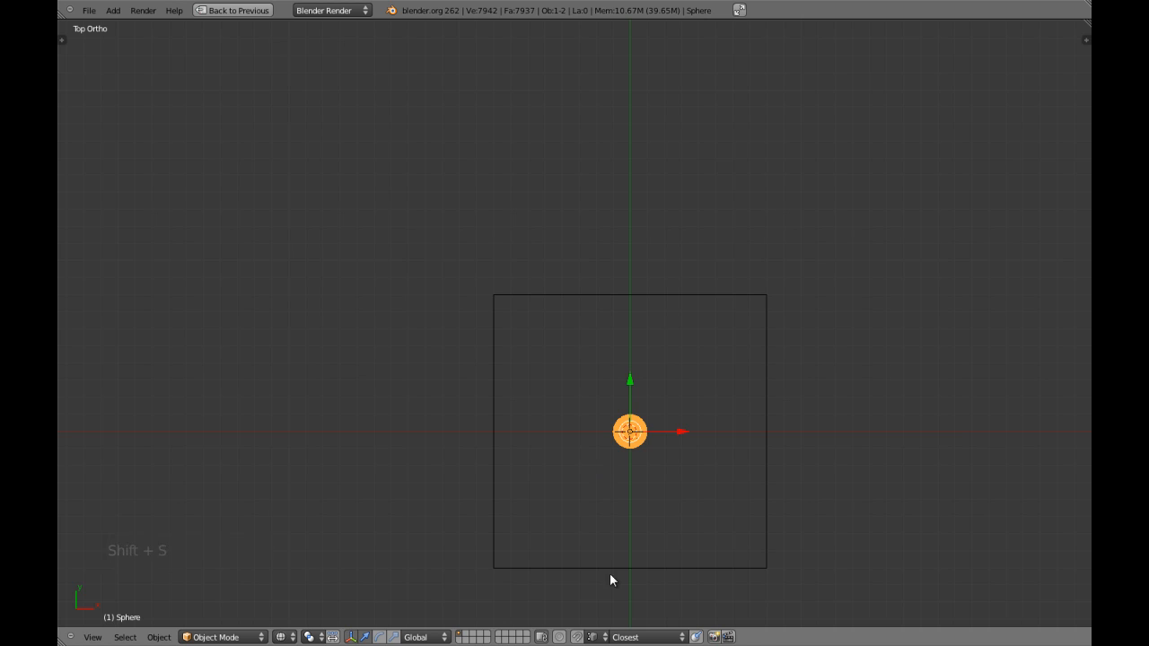
{"action": "scroll", "coordinate": [626, 552], "scroll_direction": "up", "scroll_amount": 2}
{"action": "middle_click_drag", "start_coordinate": [626, 551], "coordinate": [570, 363], "text": "shift"}
{"action": "scroll", "coordinate": [557, 460], "scroll_direction": "up", "scroll_amount": 1}
{"action": "key", "text": "z"}
{"action": "key", "text": "z"}
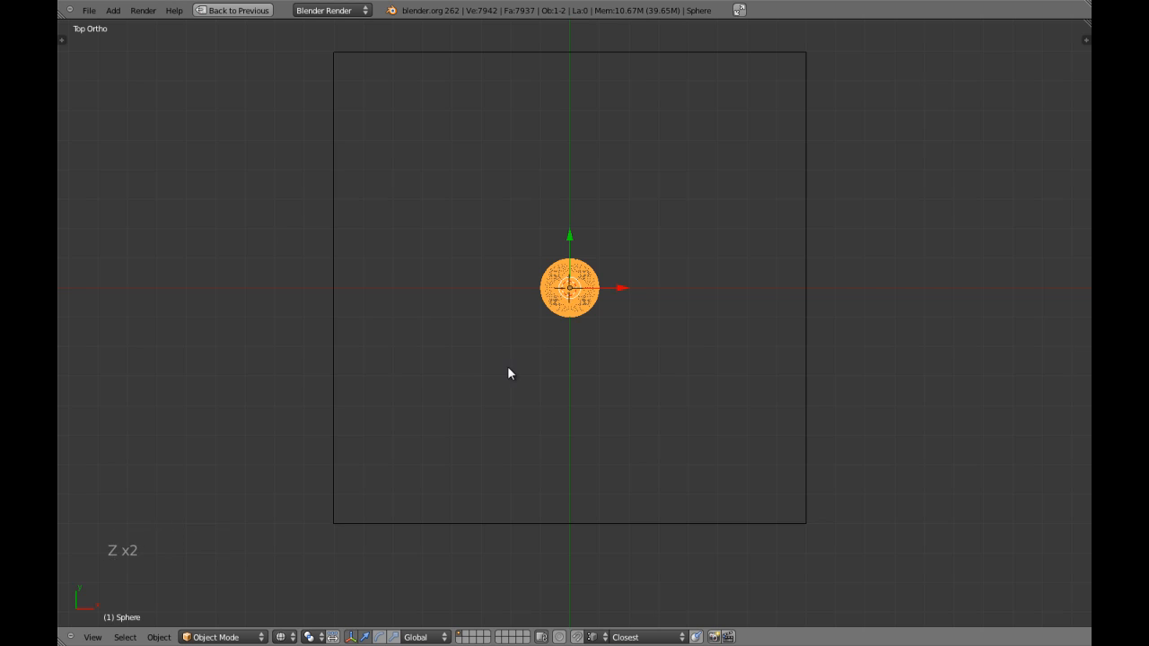
Step: Try moving the sphere freely toward the plane's lower-left corner with snapping off, and cancel the moves
{"action": "key", "text": "g"}
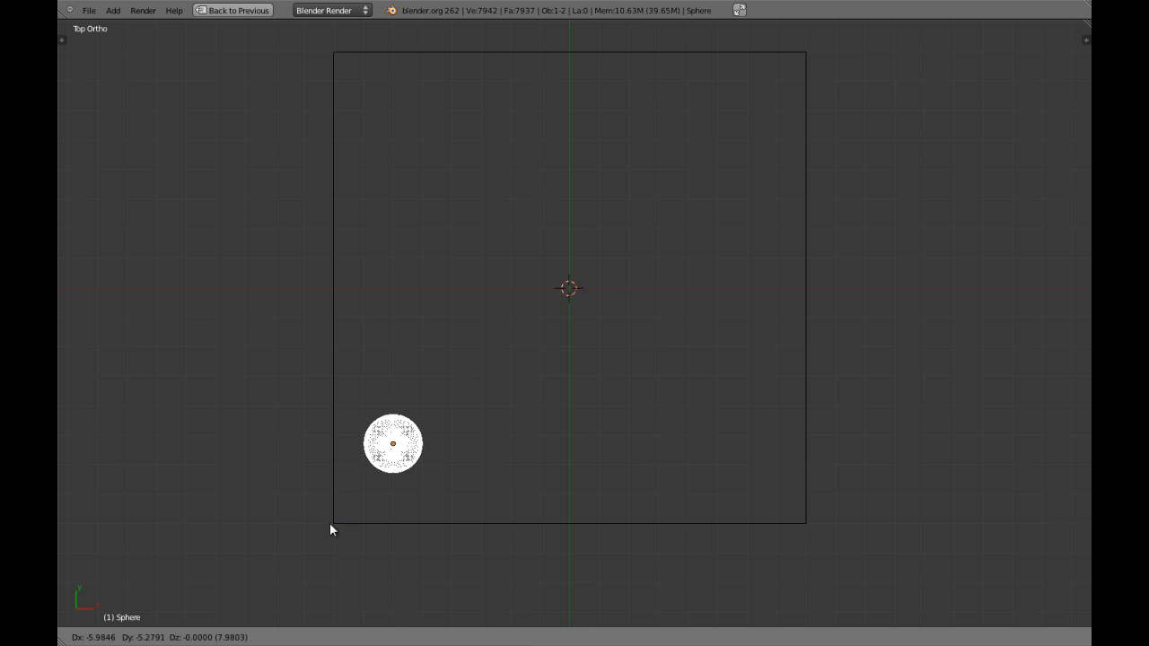
{"action": "key", "text": "Escape"}
{"action": "right_click", "coordinate": [333, 523]}
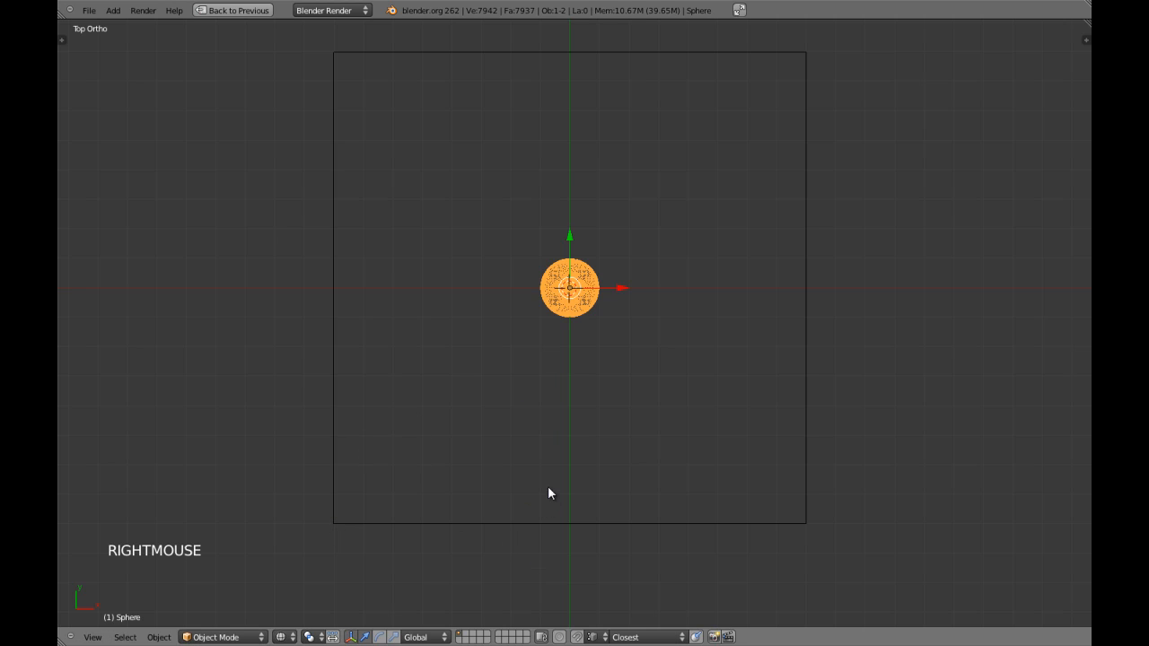
{"action": "key", "text": "g"}
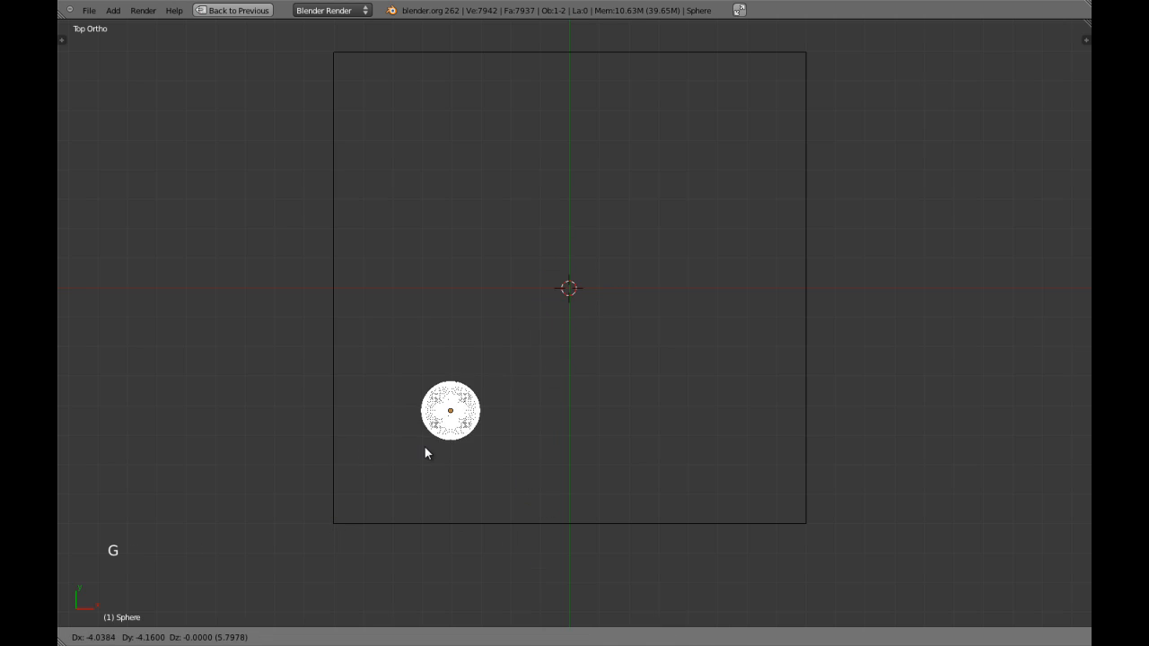
{"action": "right_click", "coordinate": [580, 443]}
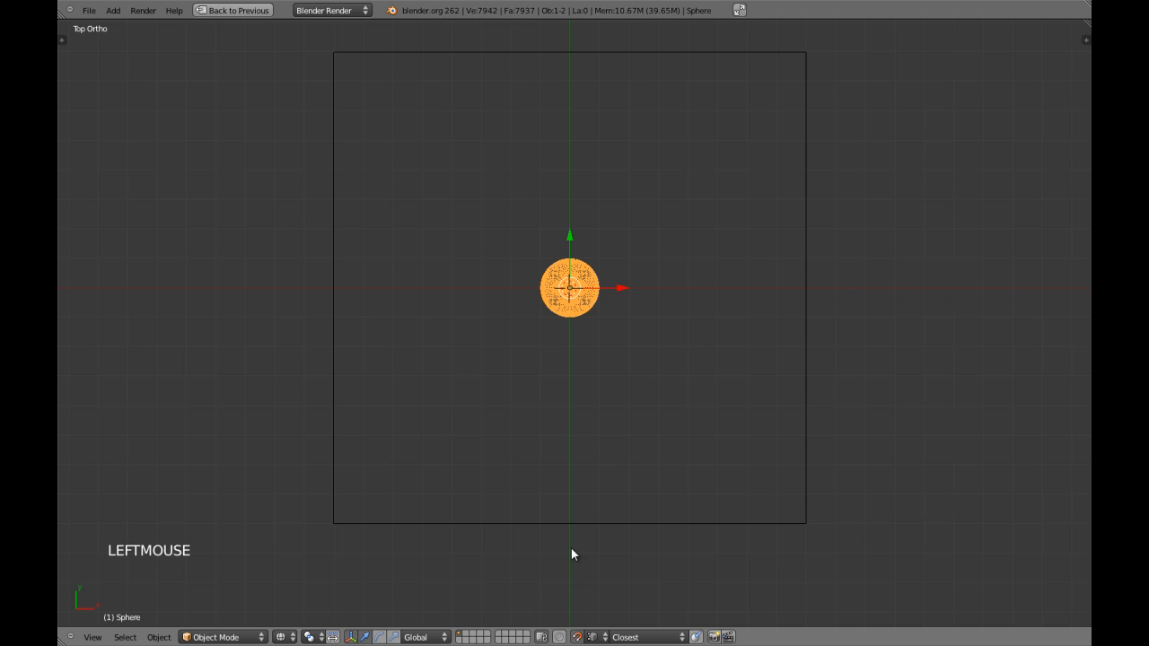
Step: Try moving the sphere to the plane's lower-left corner with snapping on, and undo the move
{"action": "key", "text": "g"}
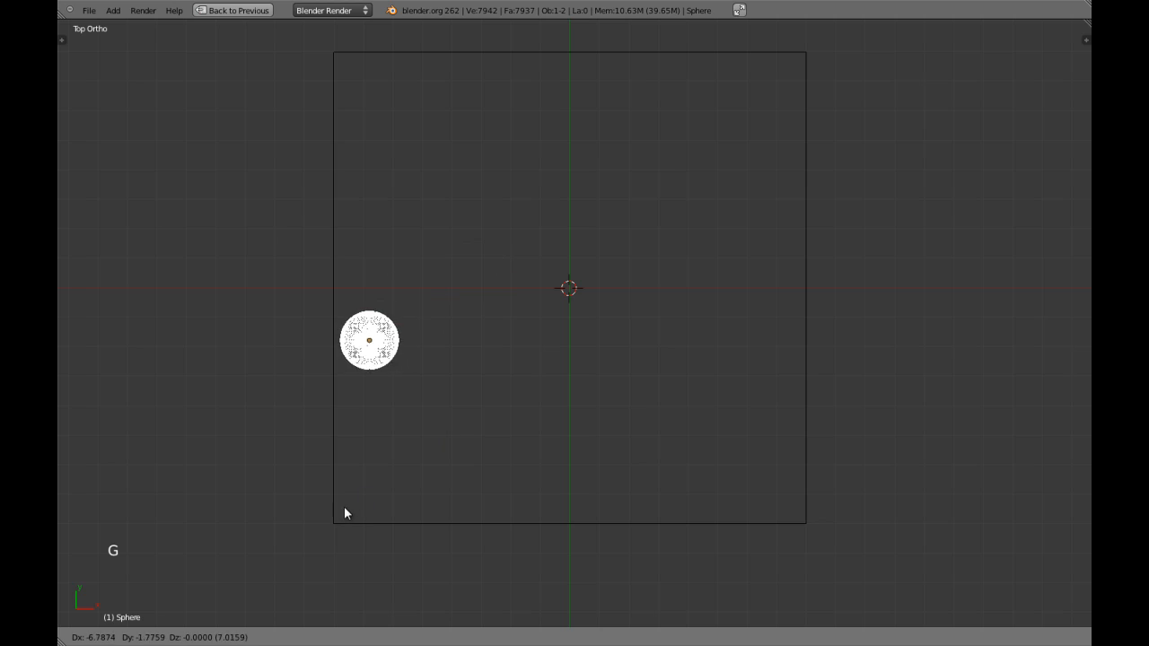
{"action": "left_click", "coordinate": [333, 523]}
{"action": "key", "text": "ctrl+z"}
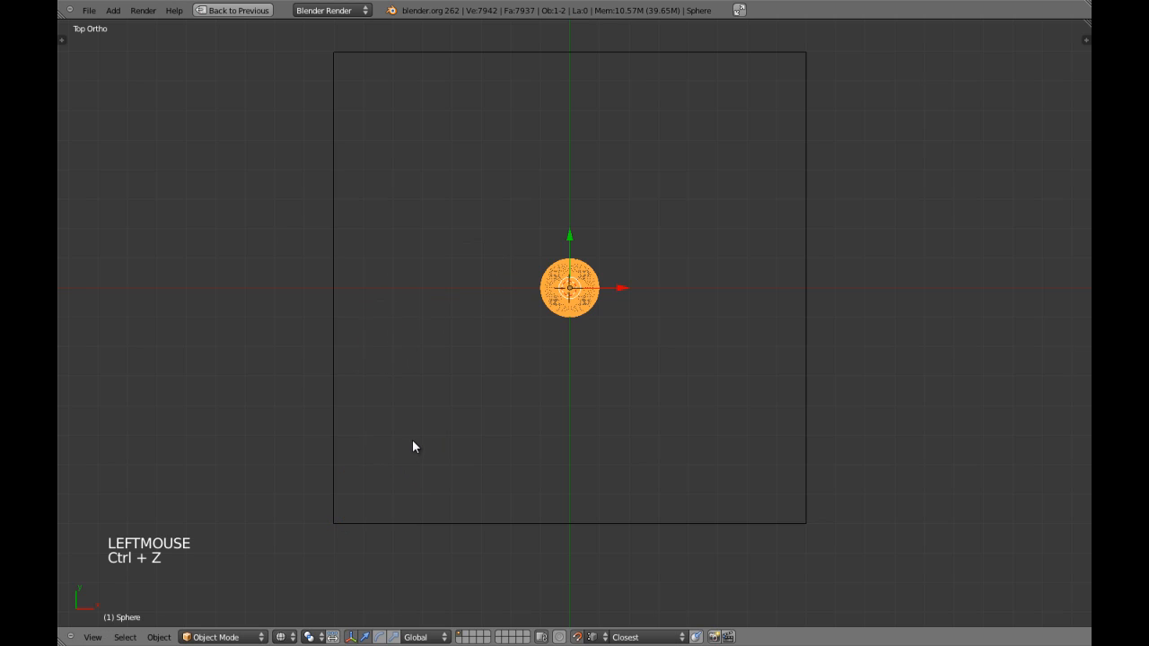
Step: Turn off snapping during transform and move the sphere to the plane's upper-left corner using temporary snapping
{"action": "left_click", "coordinate": [578, 637]}
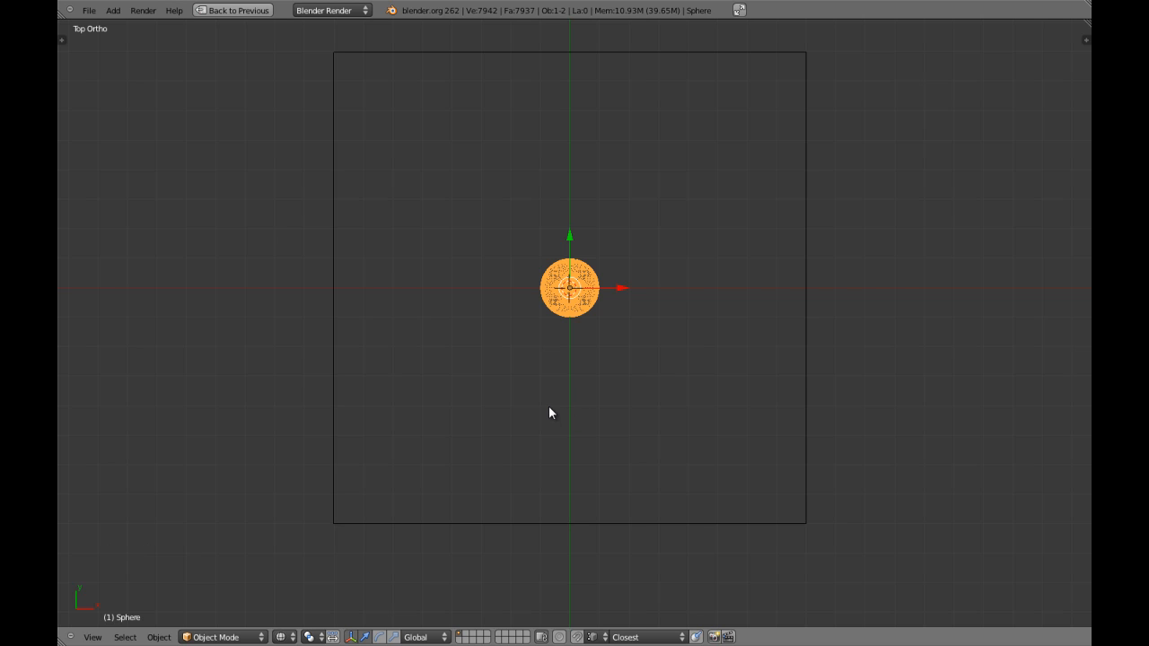
{"action": "key", "text": "g"}
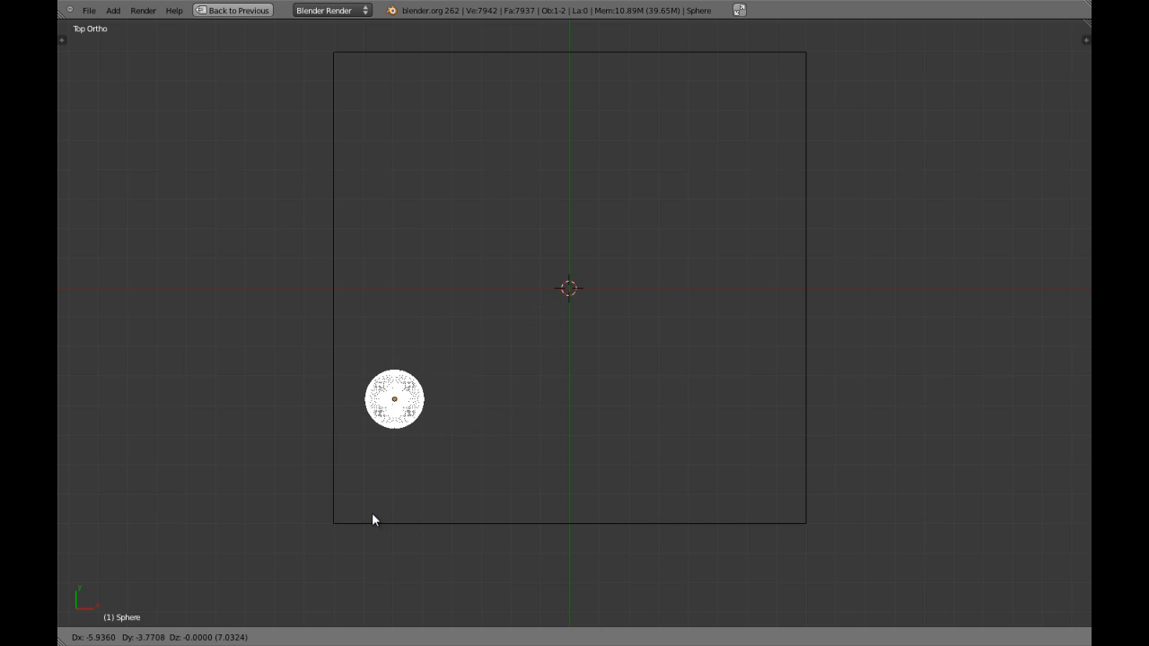
{"action": "key", "text": "ctrl"}
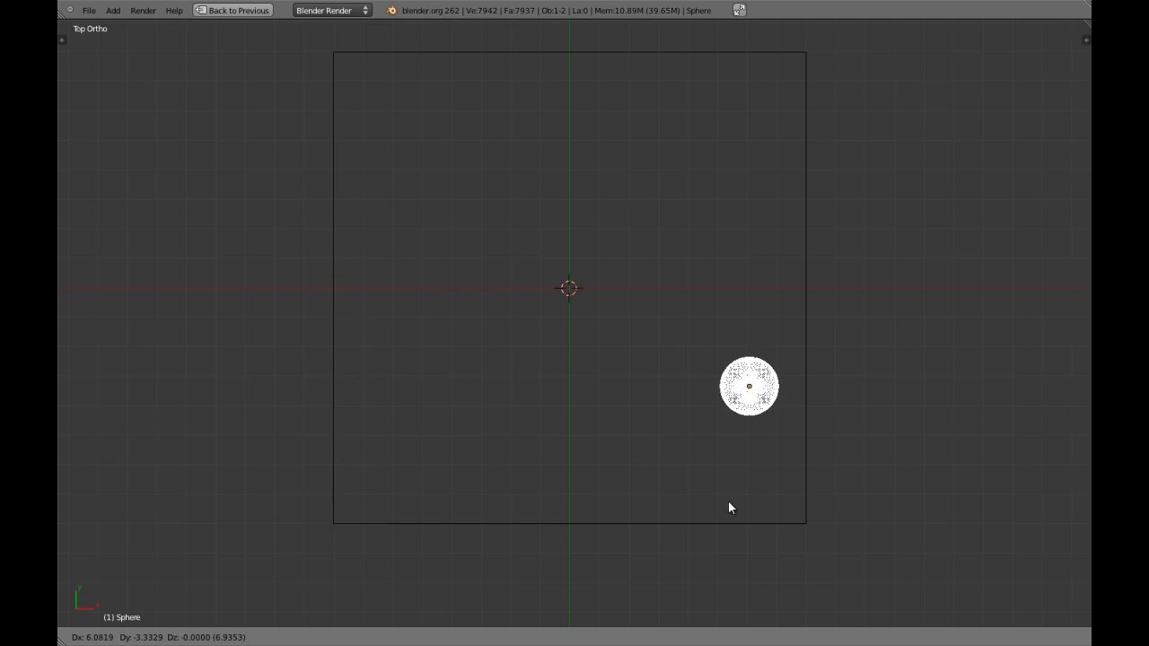
{"action": "key", "text": "ctrl"}
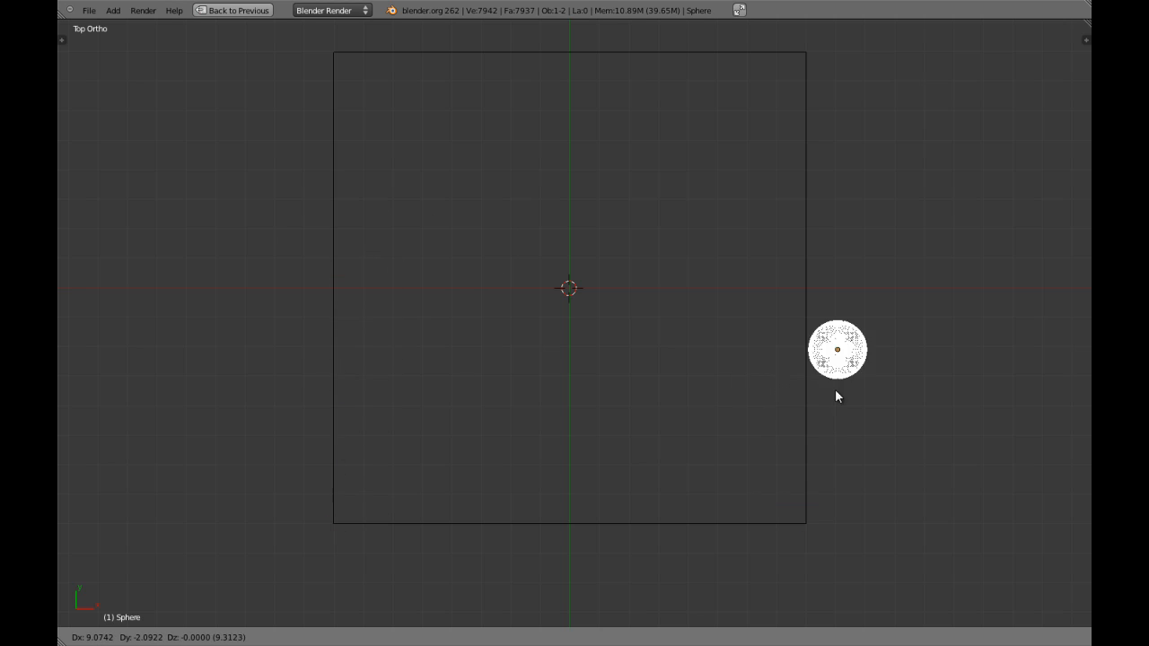
{"action": "key", "text": "ctrl"}
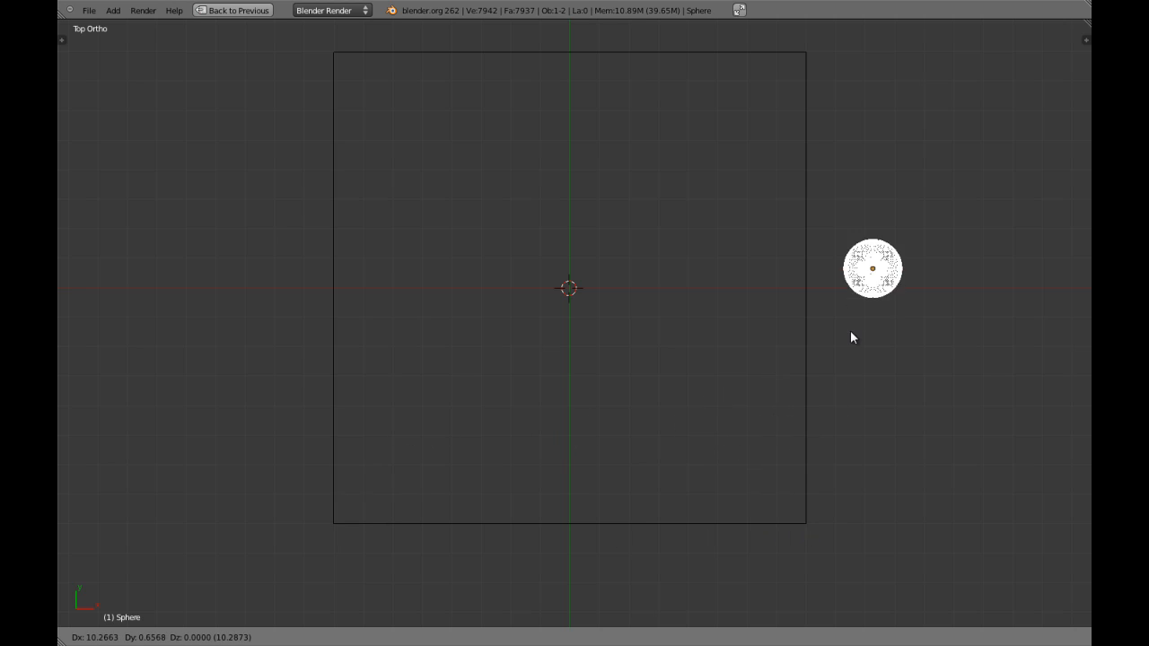
{"action": "left_click", "coordinate": [334, 54], "text": "ctrl"}
Step: Switch the viewport to solid shading and delete all objects in the scene
{"action": "scroll", "coordinate": [473, 254], "scroll_direction": "down", "scroll_amount": 4}
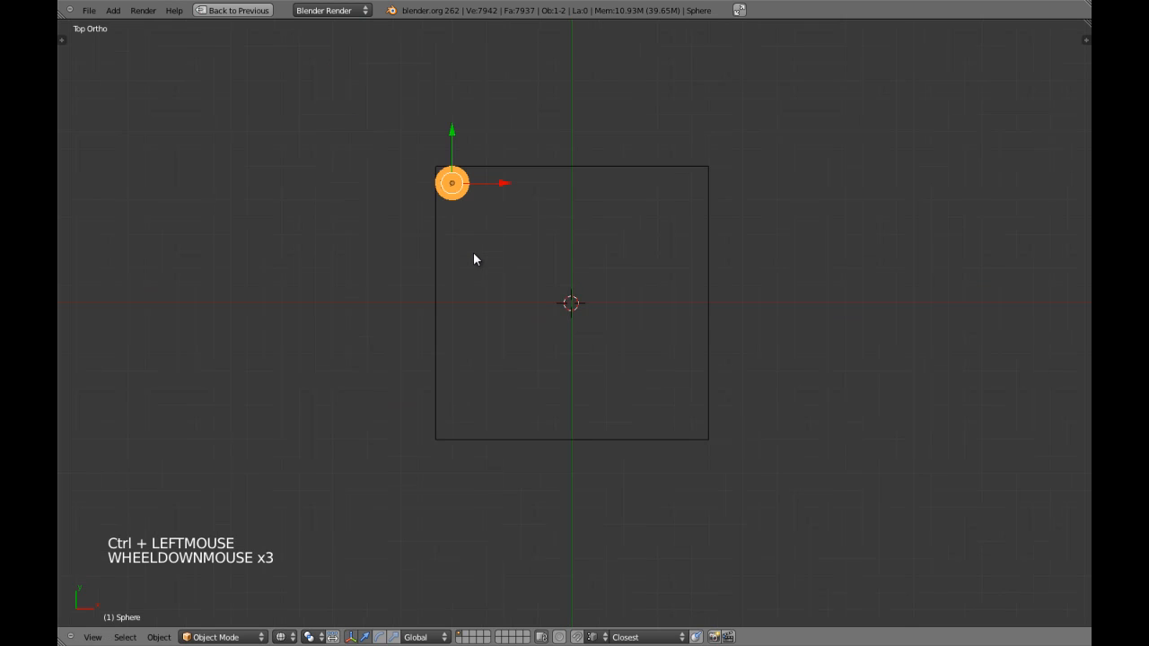
{"action": "key", "text": "z"}
{"action": "middle_click_drag", "start_coordinate": [520, 277], "coordinate": [523, 332], "text": "shift"}
{"action": "mouse_move", "coordinate": [522, 332]}
{"action": "middle_mouse_down"}
{"action": "mouse_move", "coordinate": [531, 296]}
{"action": "mouse_move", "coordinate": [565, 265]}
{"action": "mouse_move", "coordinate": [572, 184]}
{"action": "middle_mouse_up"}
{"action": "scroll", "coordinate": [565, 265], "scroll_direction": "up", "scroll_amount": 3}
{"action": "scroll", "coordinate": [596, 372], "scroll_direction": "up", "scroll_amount": 3}
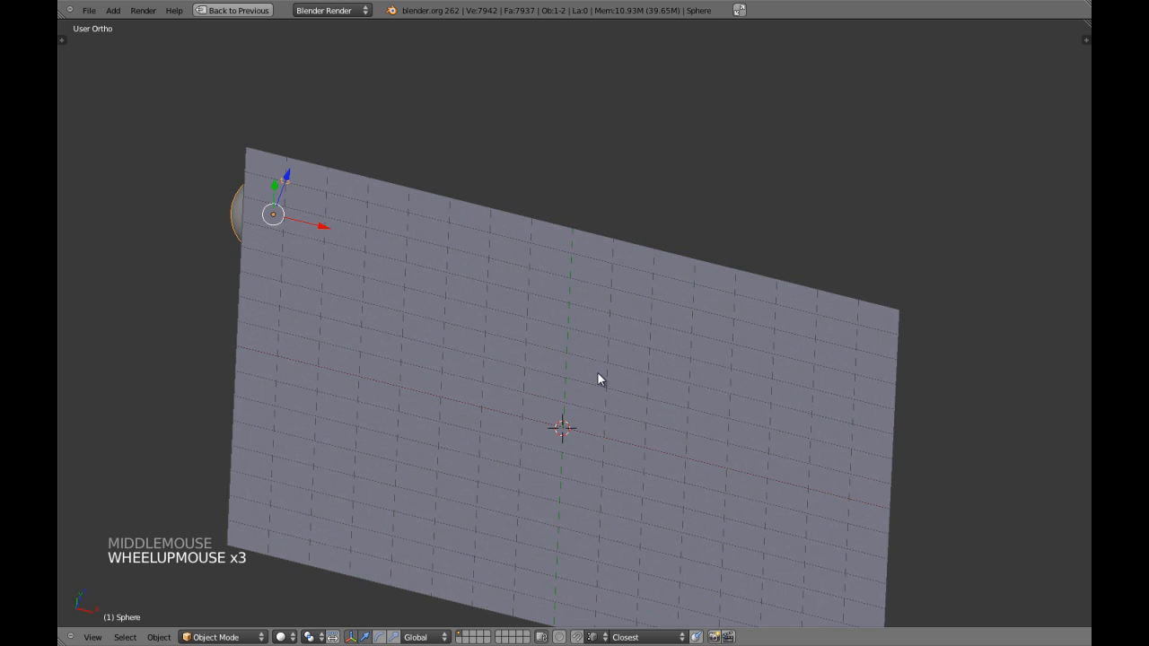
{"action": "key", "text": "a"}
{"action": "key", "text": "a"}
{"action": "key", "text": "x"}
{"action": "left_click", "coordinate": [598, 375]}
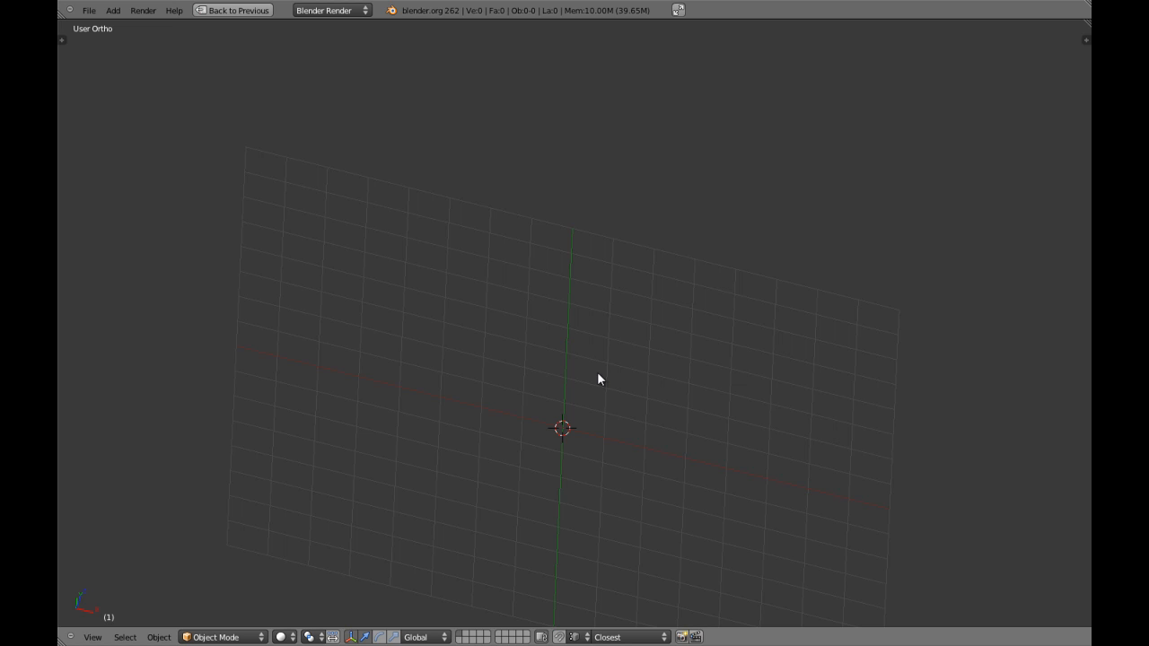
Step: Add a cube at the 3D cursor and frame it in a perspective view
{"action": "key", "text": "shift+a"}
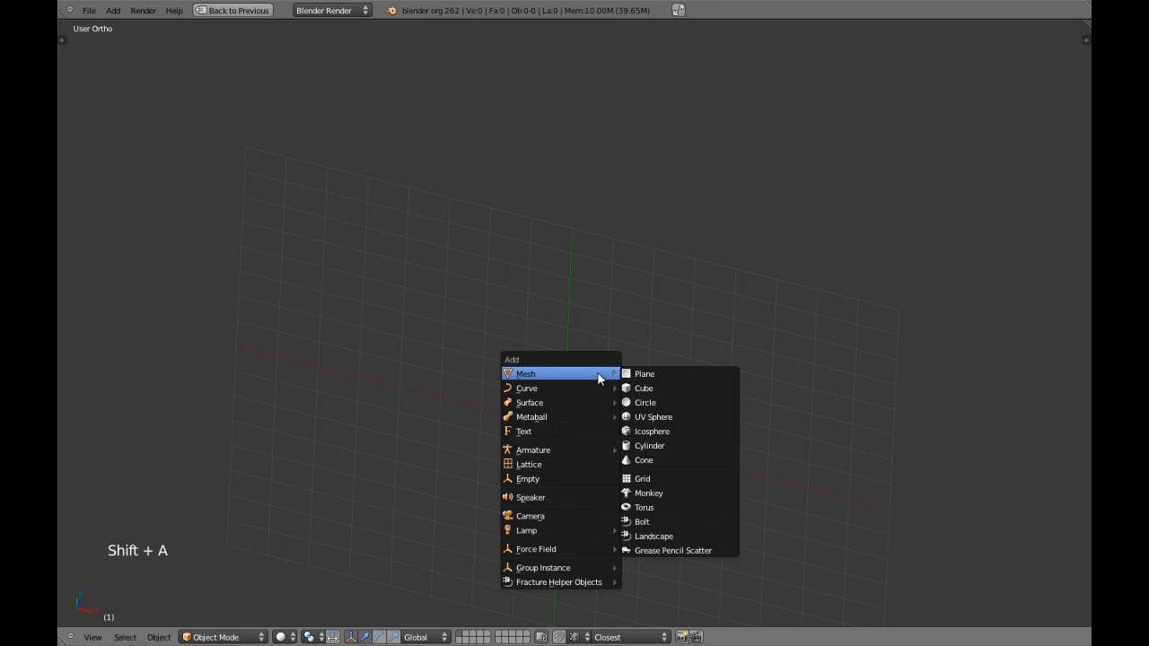
{"action": "left_click", "coordinate": [641, 388]}
{"action": "scroll", "coordinate": [641, 382], "scroll_direction": "down", "scroll_amount": 3}
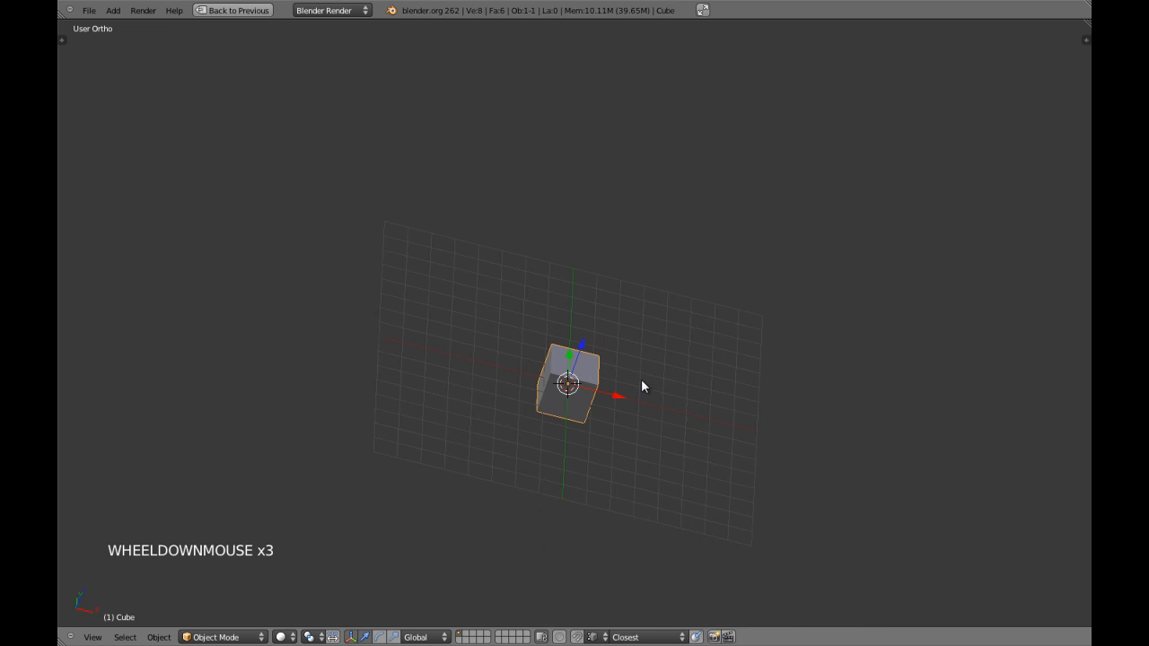
{"action": "key", "text": "KP_5"}
{"action": "key", "text": "KP_Decimal"}
{"action": "scroll", "coordinate": [628, 384], "scroll_direction": "down", "scroll_amount": 2}
{"action": "scroll", "coordinate": [614, 388], "scroll_direction": "down", "scroll_amount": 2}
{"action": "middle_click_drag", "start_coordinate": [614, 388], "coordinate": [520, 364]}
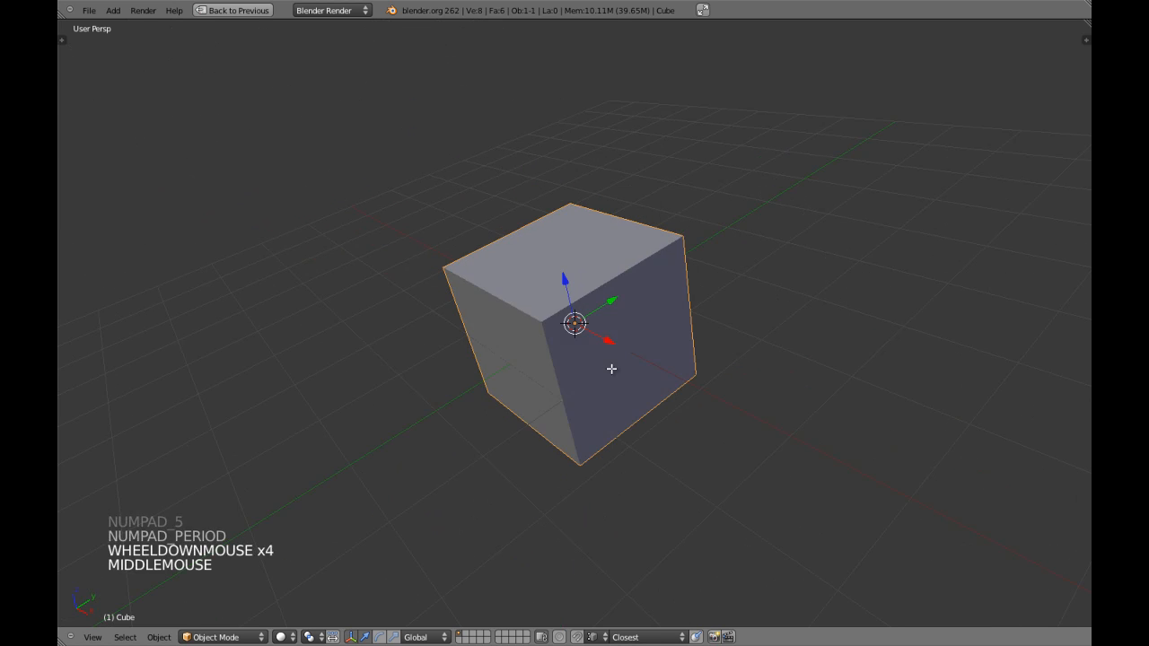
Step: Enter Edit Mode on the cube and subdivide the whole mesh three times
{"action": "key", "text": "Tab"}
{"action": "key", "text": "w"}
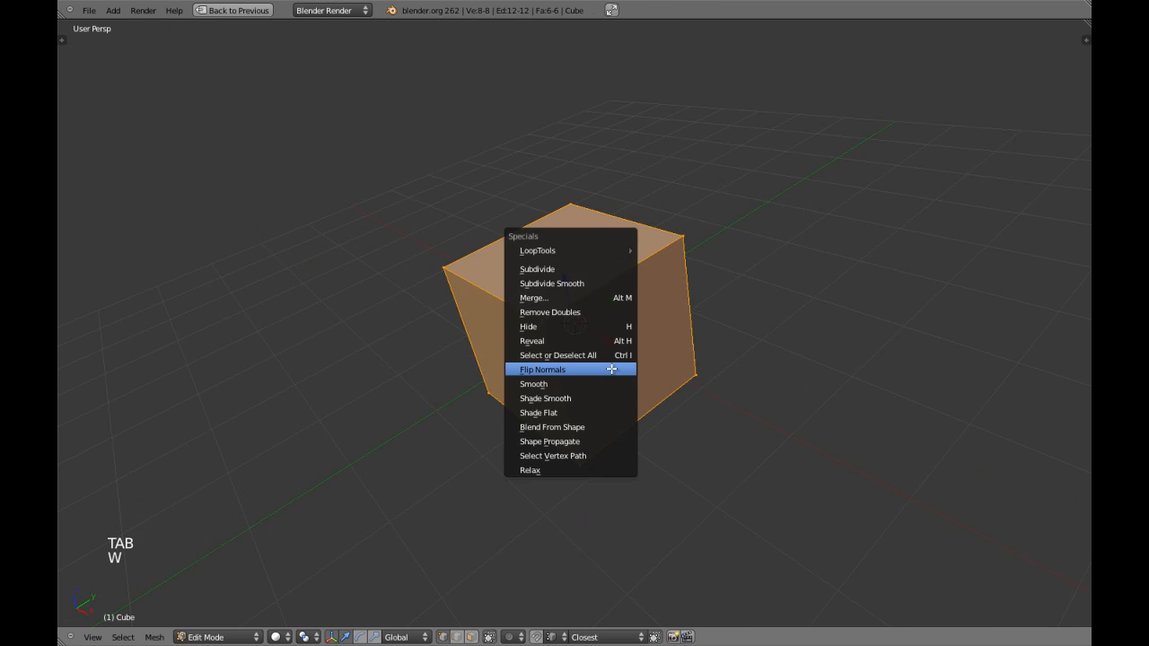
{"action": "left_click", "coordinate": [581, 267]}
{"action": "key", "text": "w"}
{"action": "left_click", "coordinate": [581, 267]}
{"action": "key", "text": "w"}
{"action": "left_click", "coordinate": [581, 267]}
Step: Deselect the whole cube mesh and switch to face selection
{"action": "middle_click_drag", "start_coordinate": [574, 318], "coordinate": [651, 391]}
{"action": "scroll", "coordinate": [579, 323], "scroll_direction": "up", "scroll_amount": 2}
{"action": "scroll", "coordinate": [579, 323], "scroll_direction": "down", "scroll_amount": 3}
{"action": "key", "text": "a"}
{"action": "scroll", "coordinate": [602, 334], "scroll_direction": "up", "scroll_amount": 3}
{"action": "key", "text": "ctrl+Tab"}
{"action": "left_click", "coordinate": [597, 363]}
{"action": "middle_click_drag", "start_coordinate": [651, 391], "coordinate": [762, 436]}
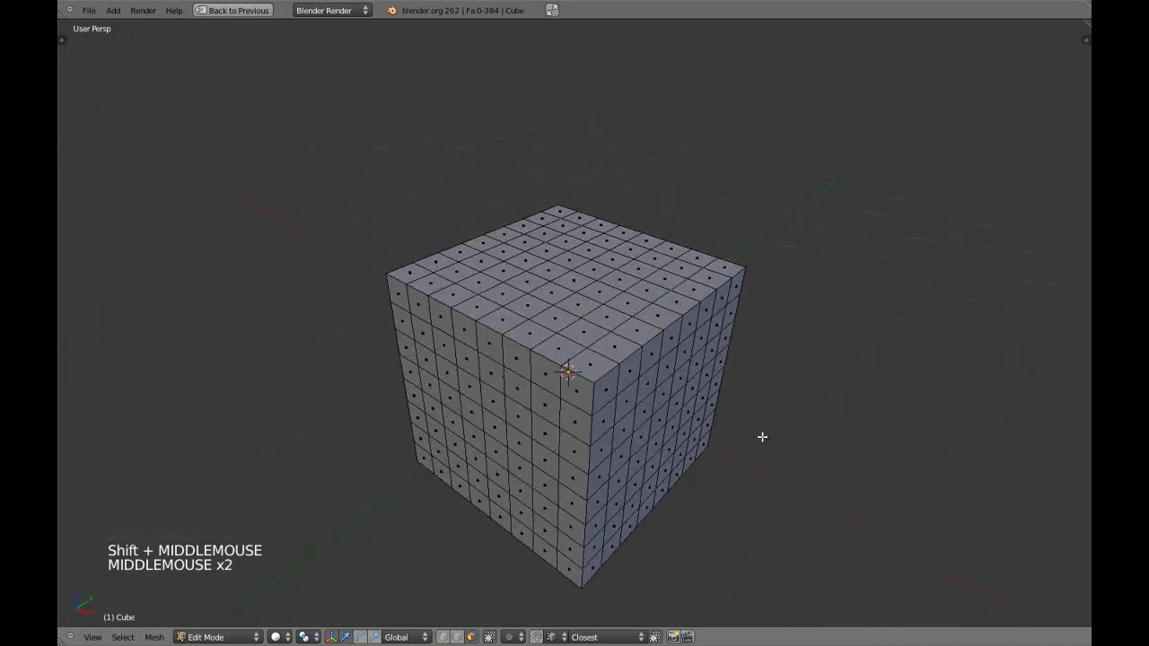
Step: Select one face loop running across the cube's top and down its side, near the middle
{"action": "middle_click_drag", "start_coordinate": [651, 423], "coordinate": [574, 405]}
{"action": "key", "text": "a"}
{"action": "middle_click_drag", "start_coordinate": [546, 431], "coordinate": [637, 440]}
{"action": "key", "text": "a"}
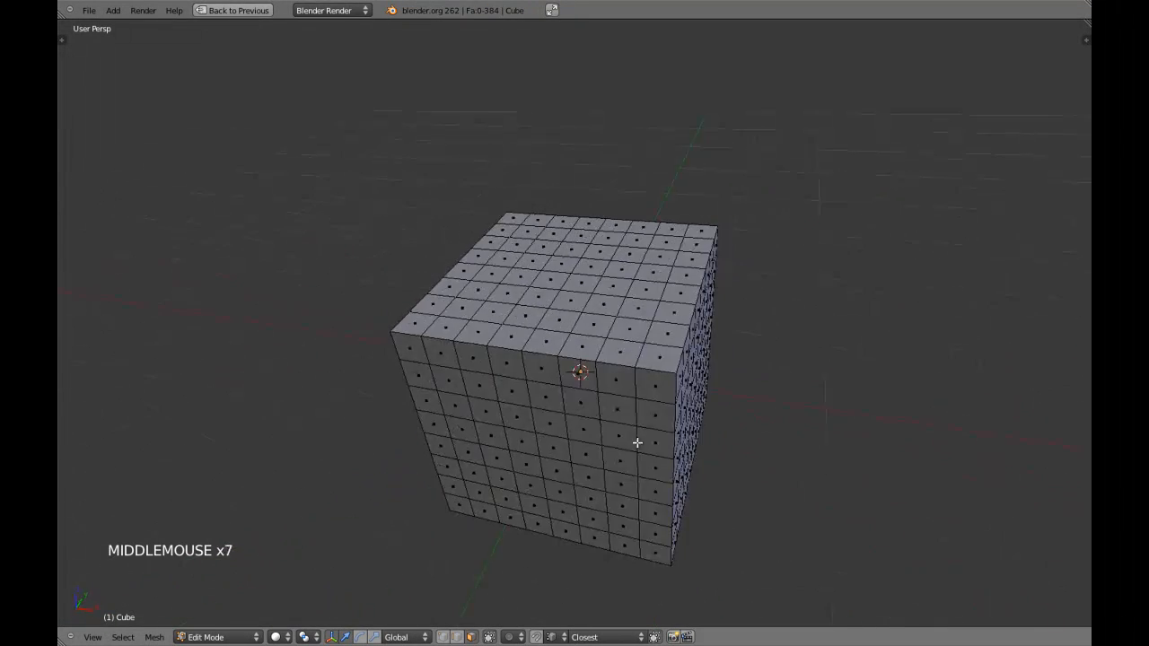
{"action": "scroll", "coordinate": [446, 404], "scroll_direction": "up", "scroll_amount": 1}
{"action": "middle_click_drag", "start_coordinate": [446, 404], "coordinate": [526, 433]}
{"action": "scroll", "coordinate": [479, 377], "scroll_direction": "up", "scroll_amount": 3}
{"action": "scroll", "coordinate": [495, 372], "scroll_direction": "down", "scroll_amount": 3}
{"action": "key", "text": "a"}
{"action": "scroll", "coordinate": [523, 347], "scroll_direction": "down", "scroll_amount": 2}
{"action": "key", "text": "a"}
{"action": "right_click", "coordinate": [516, 315], "text": "alt"}
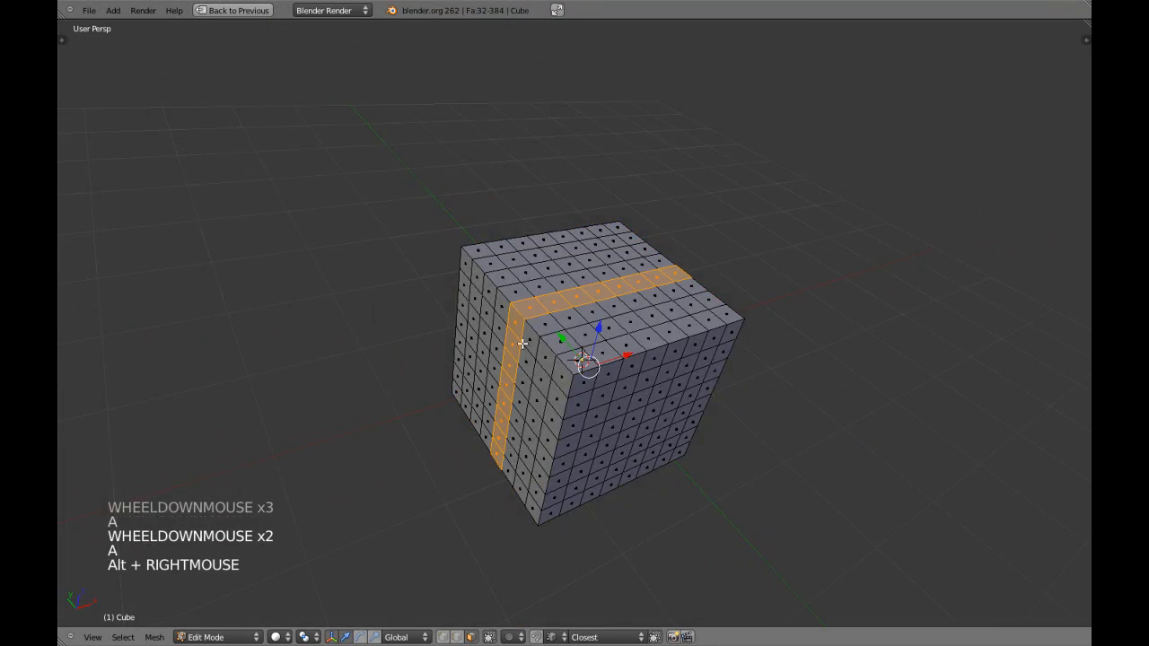
{"action": "scroll", "coordinate": [521, 332], "scroll_direction": "up", "scroll_amount": 3}
{"action": "middle_click_drag", "start_coordinate": [530, 341], "coordinate": [654, 309], "text": "shift"}
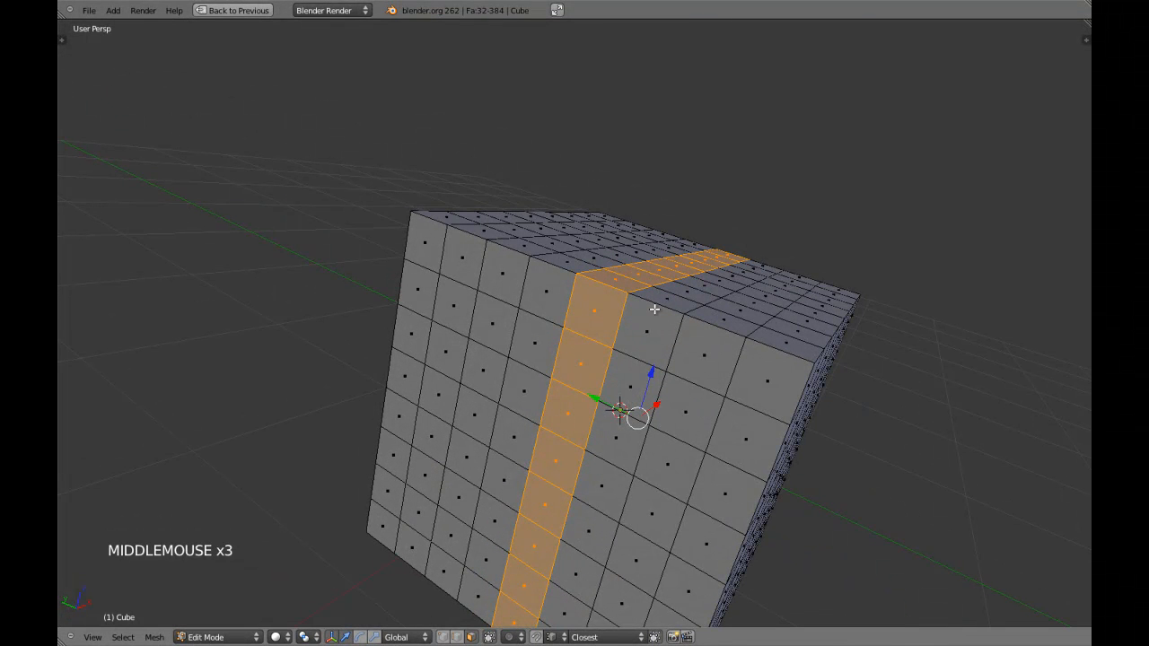
Step: Open the add-on list in User Preferences, clear the existing filter and search for "inset"
{"action": "key", "text": "ctrl+alt+u"}
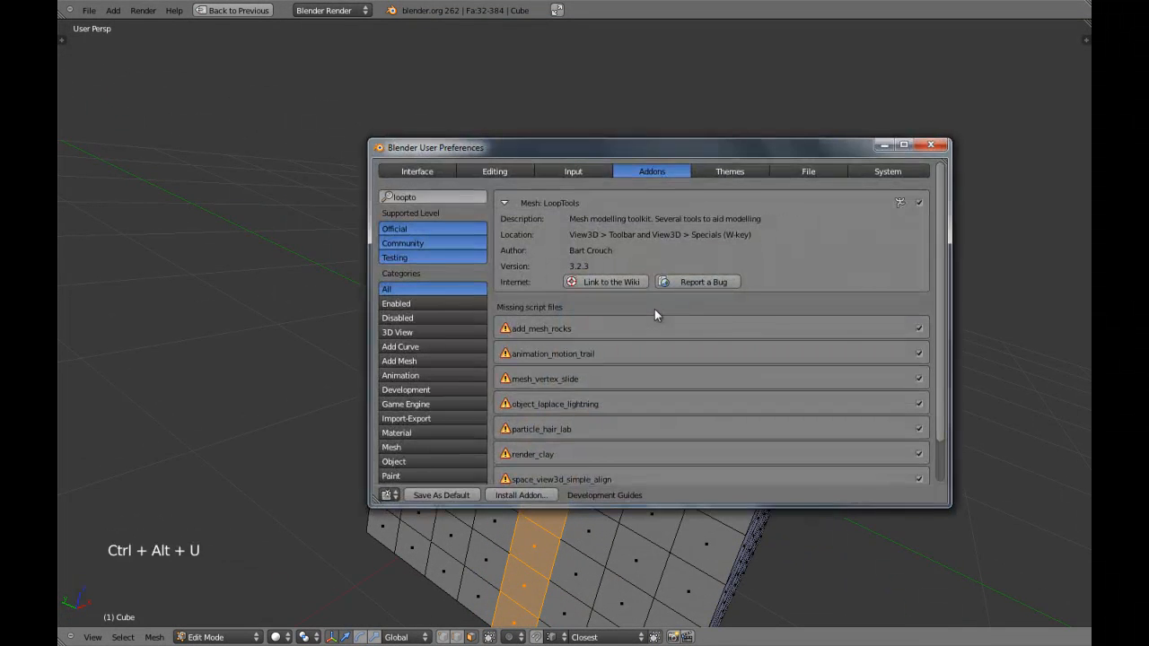
{"action": "left_click", "coordinate": [447, 195]}
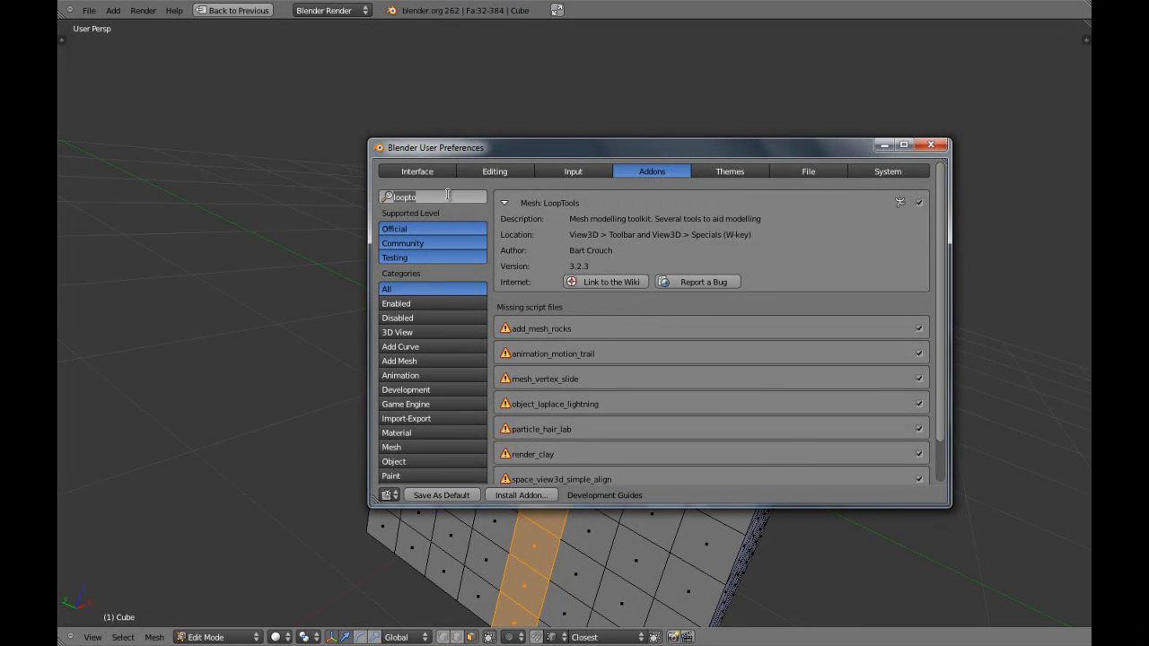
{"action": "key", "text": "BackSpace"}
{"action": "left_click", "coordinate": [931, 144]}
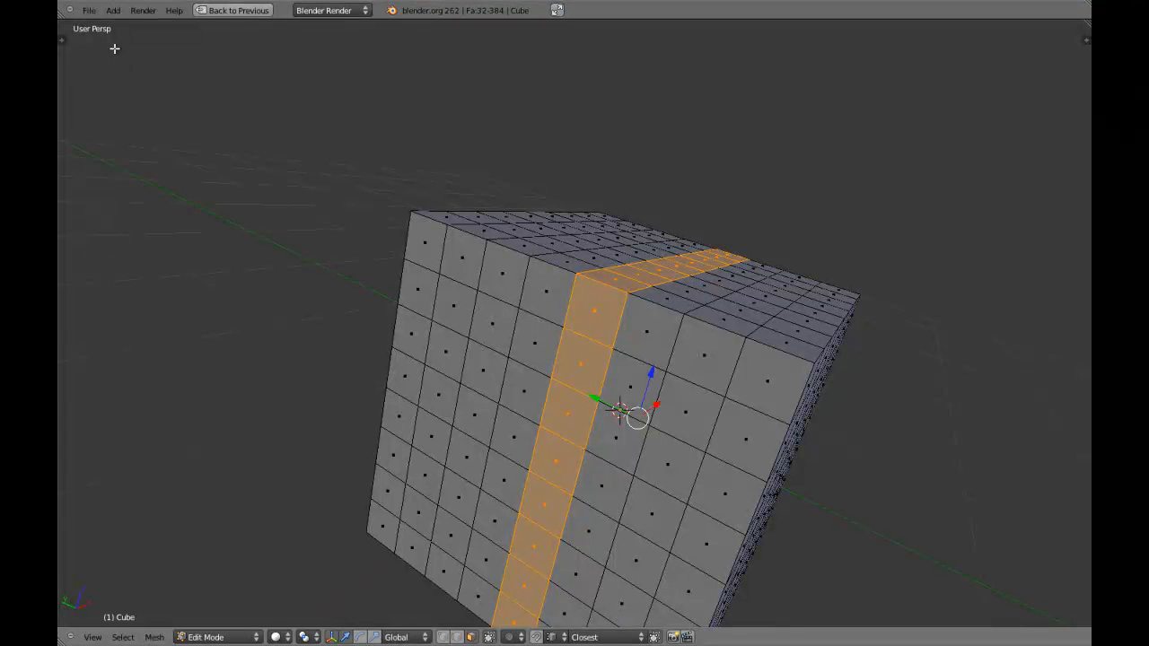
{"action": "left_click", "coordinate": [89, 11]}
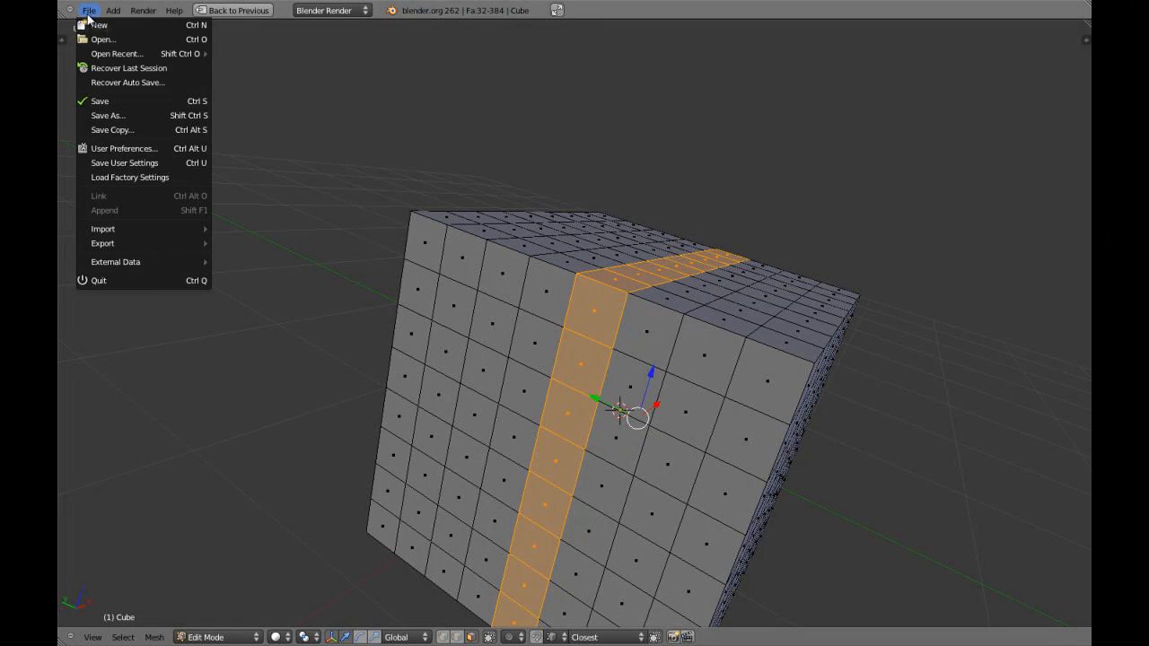
{"action": "left_click", "coordinate": [130, 149]}
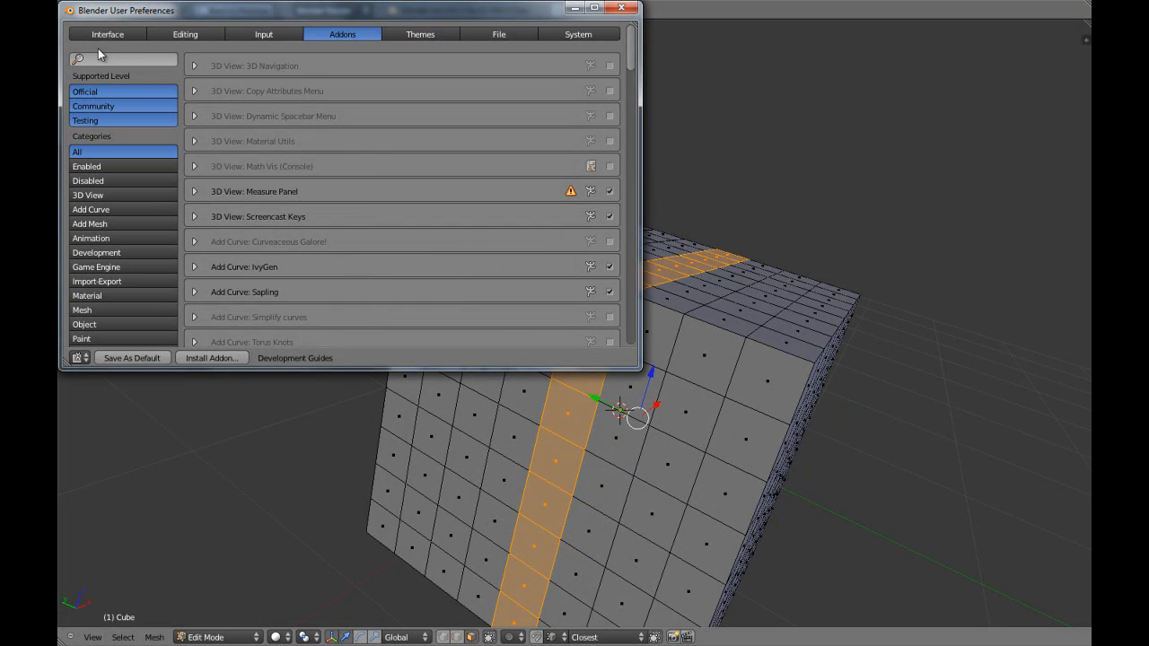
{"action": "type", "text": "Inset"}
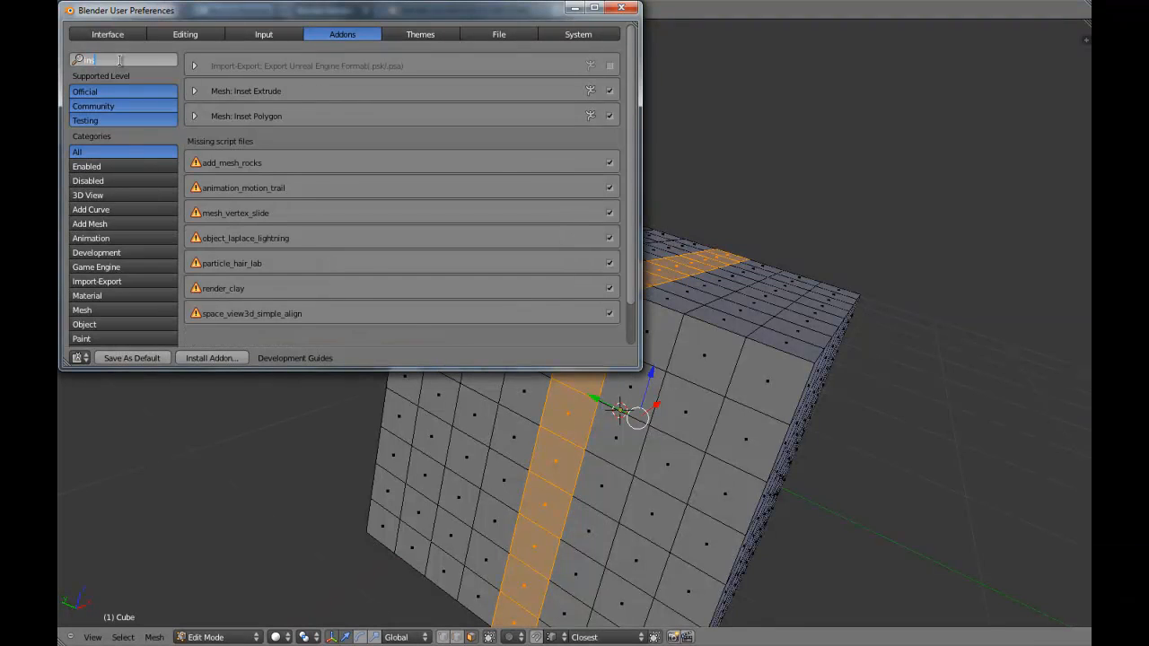
{"action": "key", "text": "Return"}
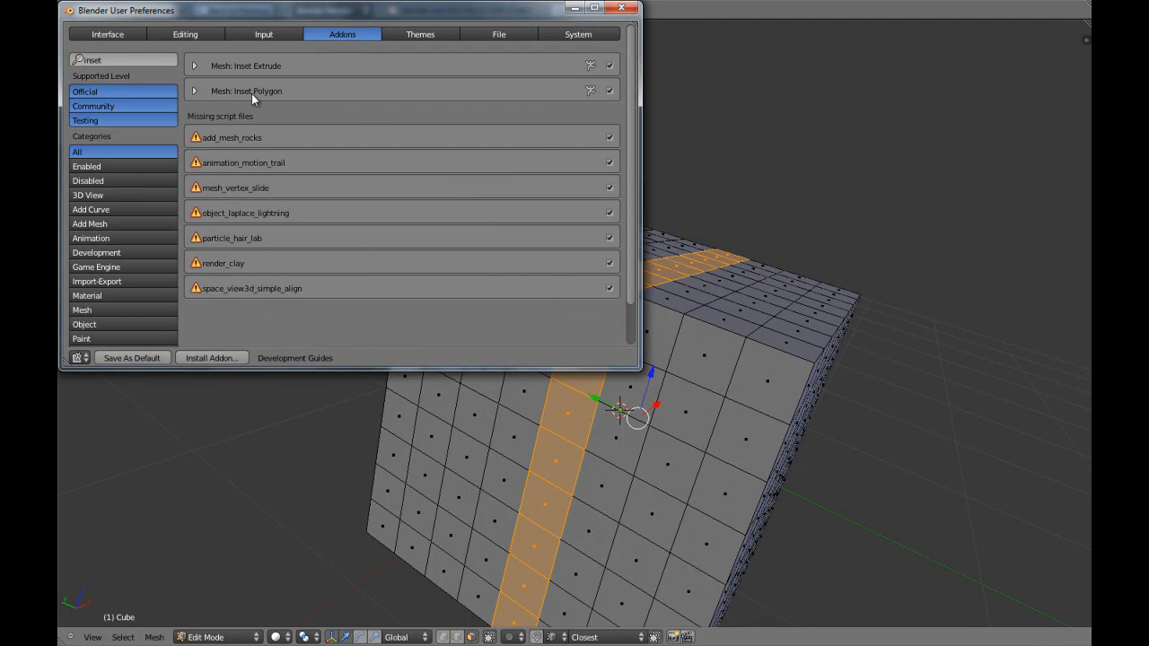
Step: Read the details of the Inset Extrude and Inset Polygon add-ons, and close User Preferences
{"action": "left_click", "coordinate": [195, 65]}
{"action": "left_click", "coordinate": [195, 171]}
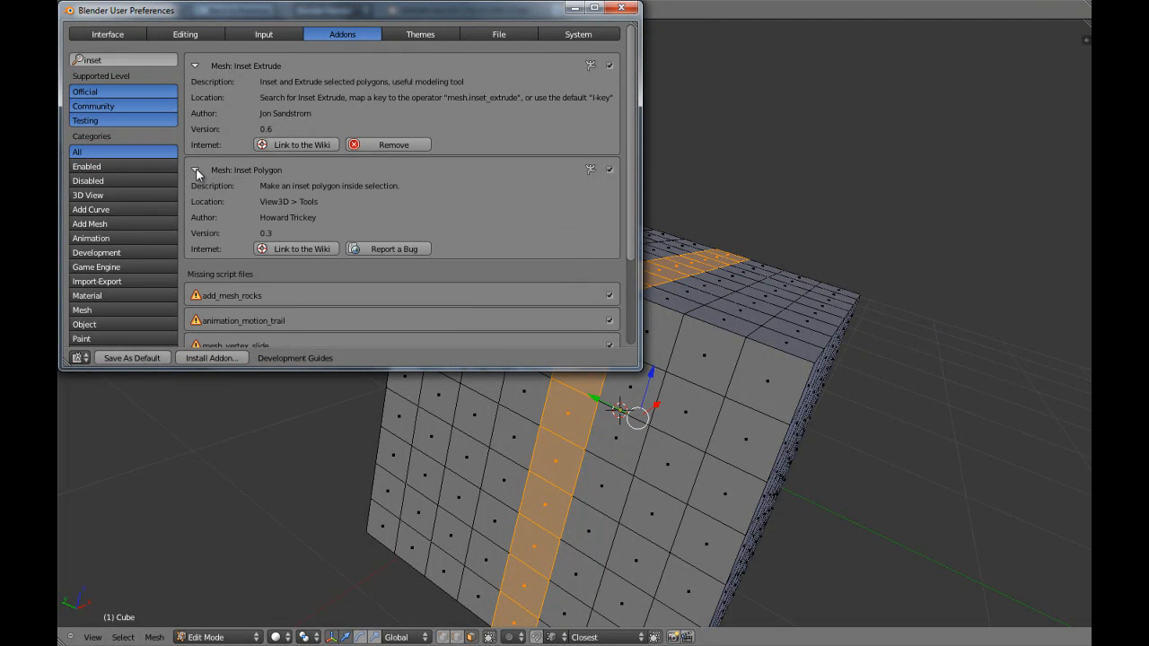
{"action": "left_click", "coordinate": [195, 169]}
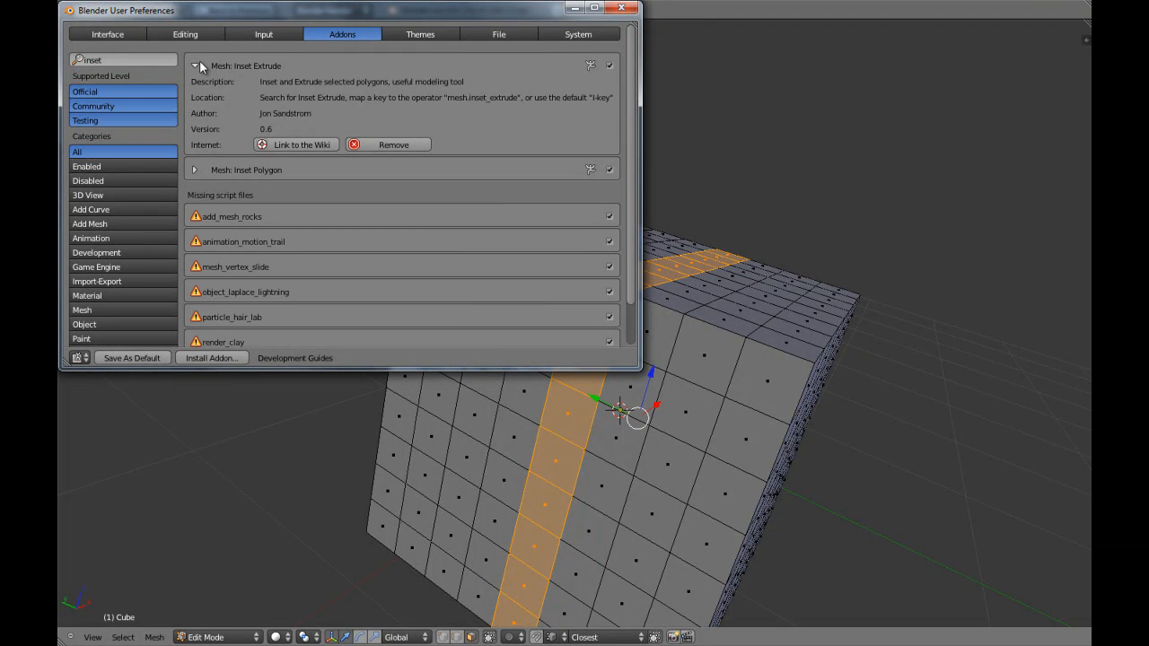
{"action": "left_click", "coordinate": [196, 65]}
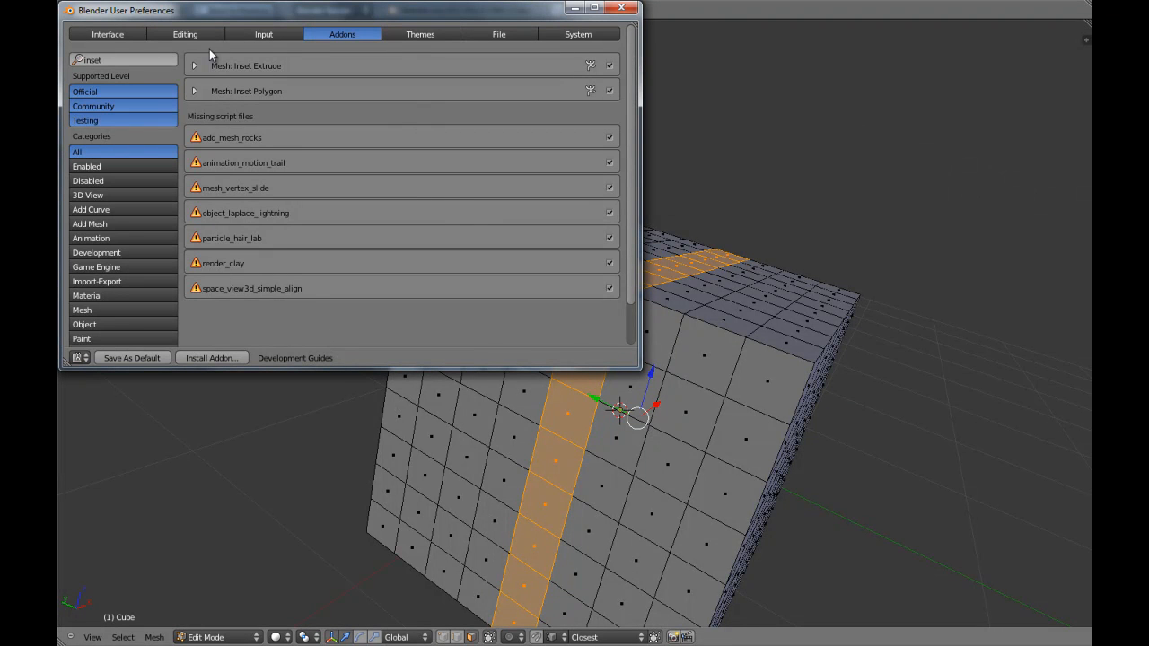
{"action": "left_click", "coordinate": [194, 66]}
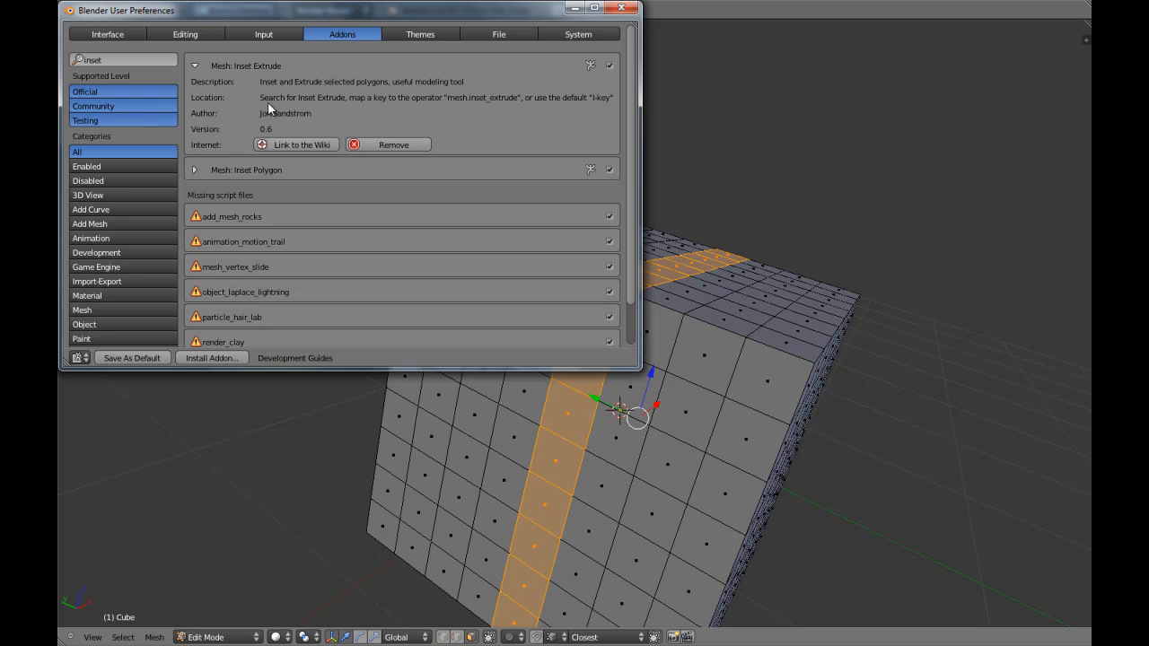
{"action": "left_click", "coordinate": [621, 7]}
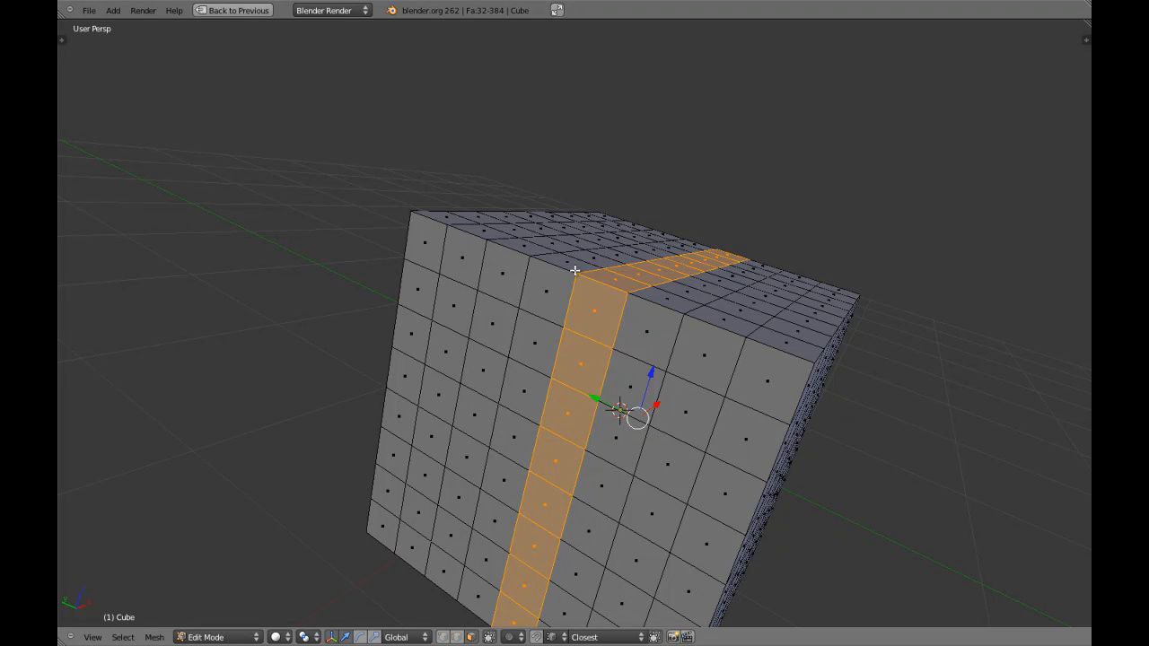
Step: Add the neighbouring vertical and two central horizontal face loops to the selection, forming two-face-wide crossing bands around the cube
{"action": "scroll", "coordinate": [595, 430], "scroll_direction": "down", "scroll_amount": 3}
{"action": "middle_click_drag", "start_coordinate": [596, 431], "coordinate": [565, 417]}
{"action": "scroll", "coordinate": [619, 399], "scroll_direction": "up", "scroll_amount": 4}
{"action": "scroll", "coordinate": [498, 370], "scroll_direction": "down", "scroll_amount": 1}
{"action": "right_click", "coordinate": [476, 394], "text": "alt+shift"}
{"action": "scroll", "coordinate": [565, 418], "scroll_direction": "down", "scroll_amount": 3}
{"action": "right_click", "coordinate": [572, 394], "text": "alt+shift"}
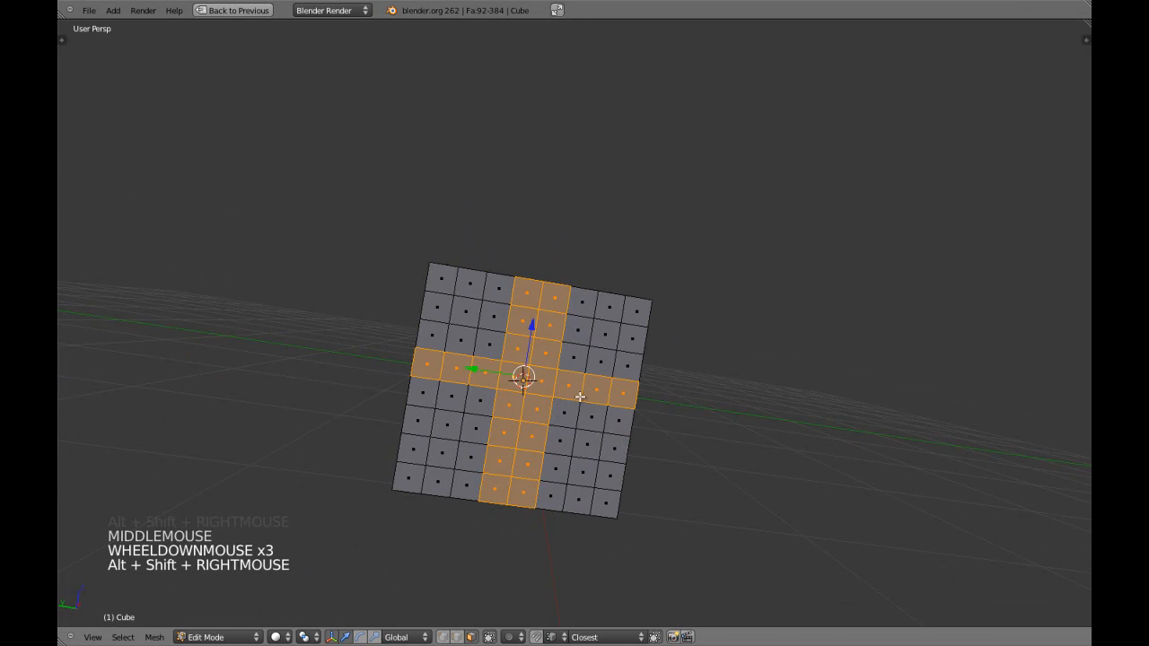
{"action": "right_click", "coordinate": [446, 393], "text": "alt+shift"}
Step: Extrude the selected crossing face bands outward by about 0.071
{"action": "middle_click_drag", "start_coordinate": [446, 392], "coordinate": [494, 341]}
{"action": "middle_click_drag", "start_coordinate": [494, 341], "coordinate": [588, 322]}
{"action": "scroll", "coordinate": [551, 333], "scroll_direction": "up", "scroll_amount": 4}
{"action": "key", "text": "z"}
{"action": "key", "text": "z"}
{"action": "middle_click_drag", "start_coordinate": [511, 172], "coordinate": [542, 284]}
{"action": "scroll", "coordinate": [534, 260], "scroll_direction": "up", "scroll_amount": 2}
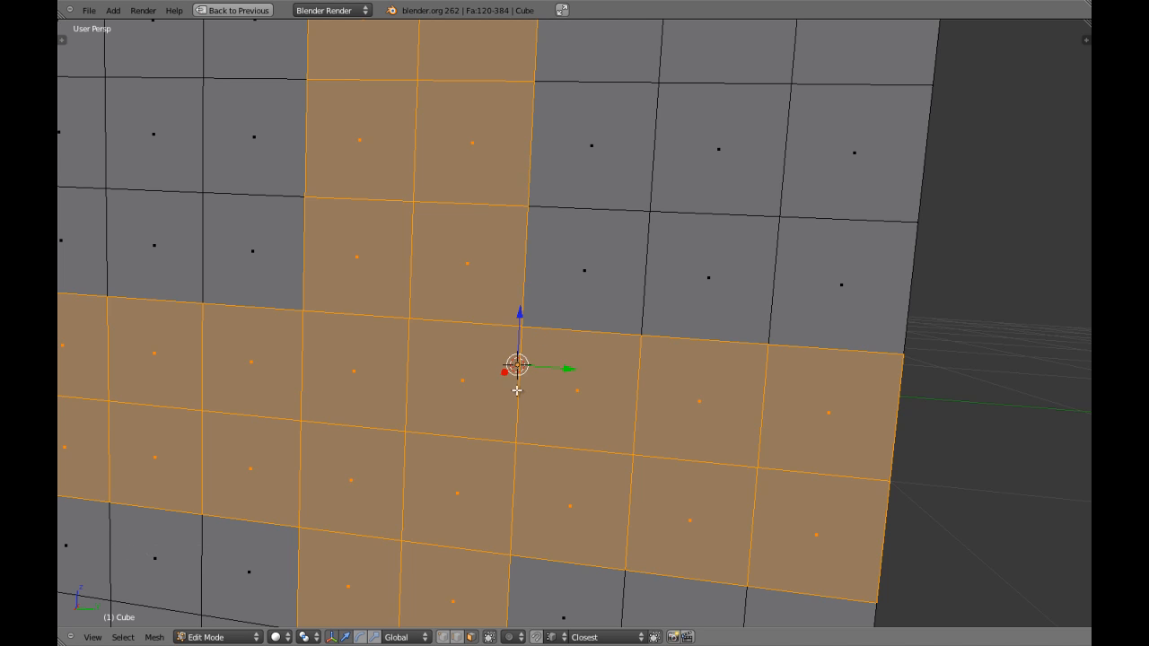
{"action": "scroll", "coordinate": [517, 391], "scroll_direction": "down", "scroll_amount": 2}
{"action": "middle_click_drag", "start_coordinate": [517, 393], "coordinate": [517, 404]}
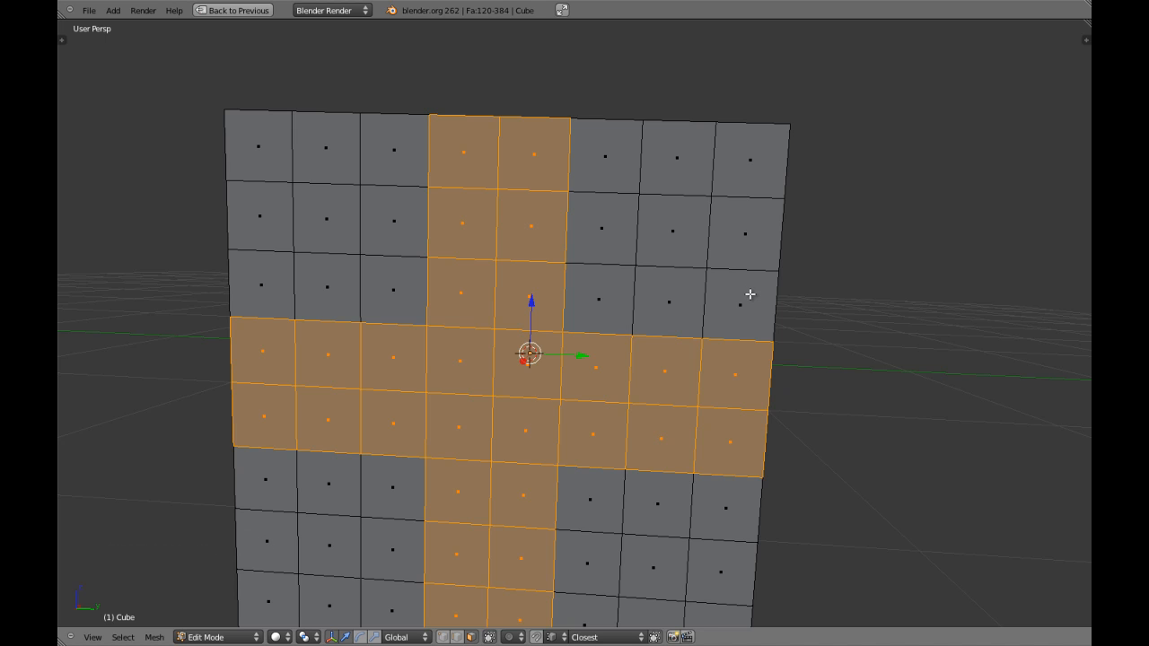
{"action": "key", "text": "e"}
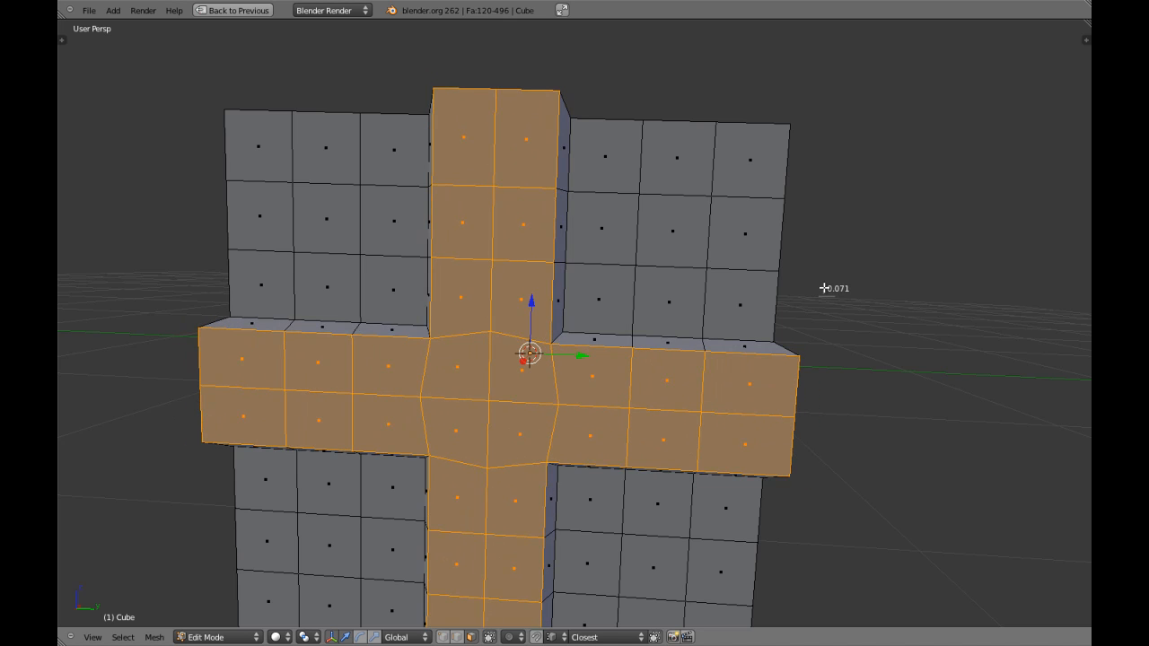
{"action": "left_click", "coordinate": [823, 288]}
Step: Inspect the extruded bands on the cube from several angles in Object Mode and Edit Mode
{"action": "scroll", "coordinate": [725, 328], "scroll_direction": "down", "scroll_amount": 3}
{"action": "middle_click_drag", "start_coordinate": [725, 329], "coordinate": [516, 413]}
{"action": "scroll", "coordinate": [637, 344], "scroll_direction": "down", "scroll_amount": 2}
{"action": "key", "text": "Tab"}
{"action": "key", "text": "a"}
{"action": "scroll", "coordinate": [575, 423], "scroll_direction": "up", "scroll_amount": 3}
{"action": "right_click", "coordinate": [572, 424]}
{"action": "scroll", "coordinate": [595, 423], "scroll_direction": "down", "scroll_amount": 2}
{"action": "key", "text": "Tab"}
{"action": "scroll", "coordinate": [535, 433], "scroll_direction": "up", "scroll_amount": 2}
{"action": "middle_click_drag", "start_coordinate": [516, 413], "coordinate": [560, 413]}
{"action": "scroll", "coordinate": [507, 386], "scroll_direction": "down", "scroll_amount": 2}
{"action": "scroll", "coordinate": [500, 359], "scroll_direction": "up", "scroll_amount": 2}
{"action": "scroll", "coordinate": [559, 379], "scroll_direction": "down", "scroll_amount": 4}
{"action": "scroll", "coordinate": [569, 422], "scroll_direction": "up", "scroll_amount": 4}
{"action": "scroll", "coordinate": [570, 423], "scroll_direction": "up", "scroll_amount": 1}
{"action": "scroll", "coordinate": [569, 423], "scroll_direction": "down", "scroll_amount": 3}
{"action": "mouse_move", "coordinate": [559, 413]}
{"action": "middle_mouse_down"}
{"action": "mouse_move", "coordinate": [550, 402]}
{"action": "mouse_move", "coordinate": [659, 418]}
{"action": "mouse_move", "coordinate": [470, 385]}
{"action": "mouse_move", "coordinate": [610, 390]}
{"action": "mouse_move", "coordinate": [569, 385]}
{"action": "middle_mouse_up"}
Step: Compare the extruded cube in wireframe and solid shading in Object Mode
{"action": "key", "text": "Tab"}
{"action": "scroll", "coordinate": [593, 416], "scroll_direction": "up", "scroll_amount": 2}
{"action": "scroll", "coordinate": [527, 386], "scroll_direction": "down", "scroll_amount": 3}
{"action": "key", "text": "z"}
{"action": "scroll", "coordinate": [610, 389], "scroll_direction": "up", "scroll_amount": 4}
{"action": "key", "text": "z"}
{"action": "scroll", "coordinate": [583, 386], "scroll_direction": "down", "scroll_amount": 3}
{"action": "key", "text": "z"}
{"action": "key", "text": "z"}
{"action": "key", "text": "z"}
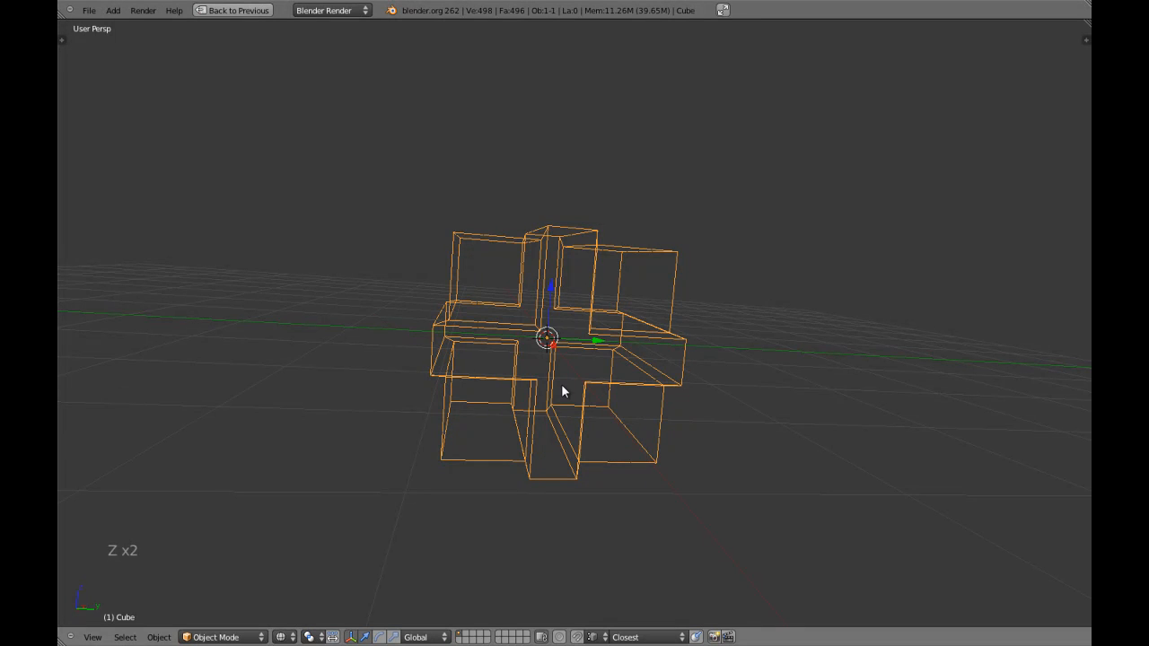
{"action": "key", "text": "z"}
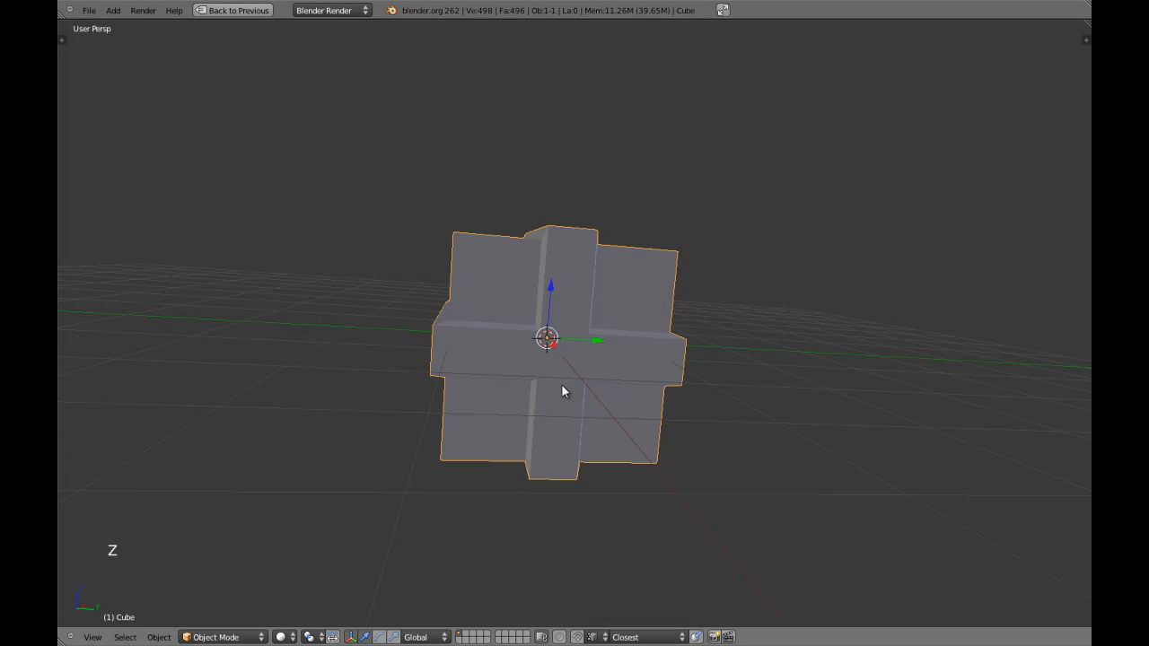
Step: Start a new file with the default startup scene
{"action": "middle_click_drag", "start_coordinate": [604, 360], "coordinate": [529, 360]}
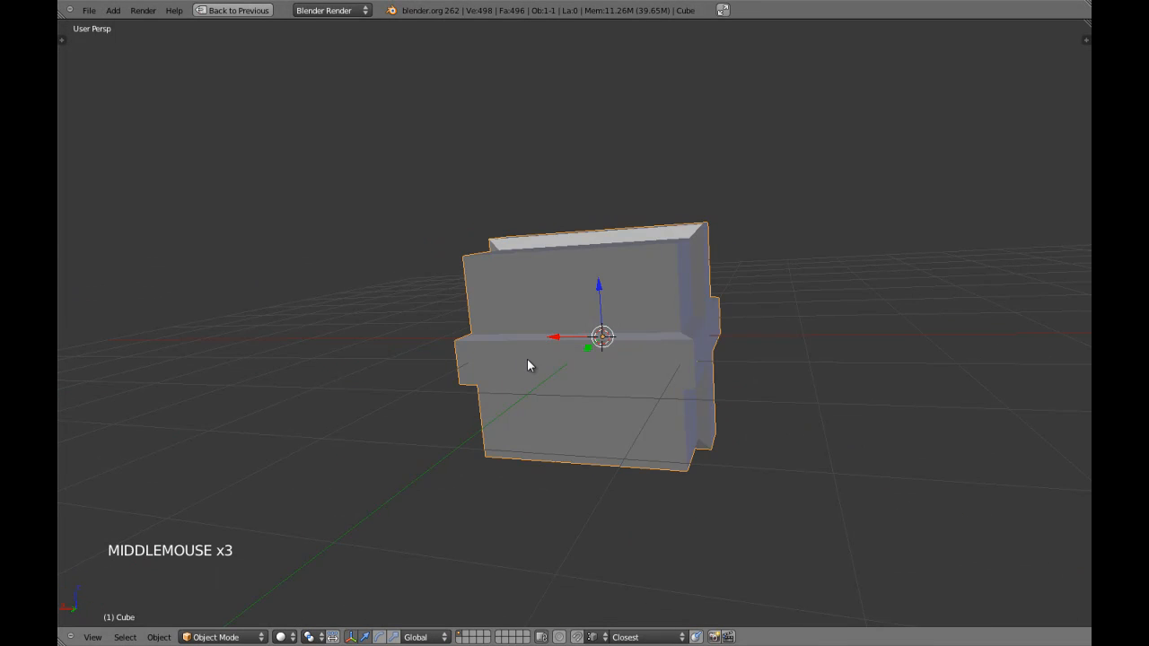
{"action": "key", "text": "ctrl+n"}
{"action": "left_click", "coordinate": [529, 361]}
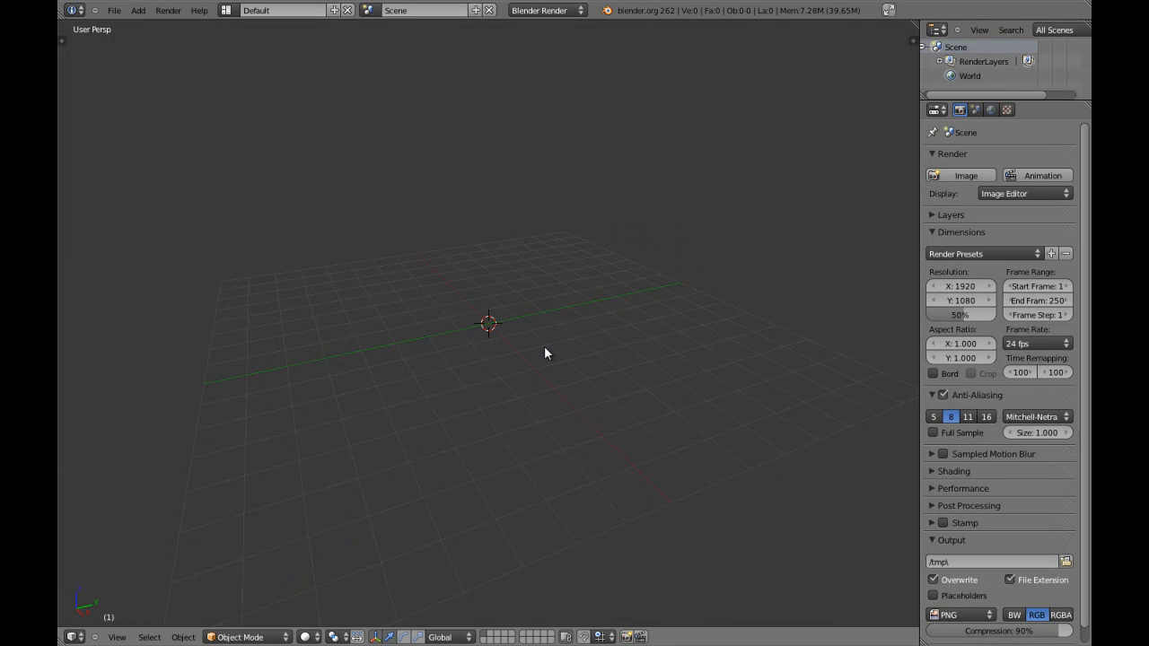